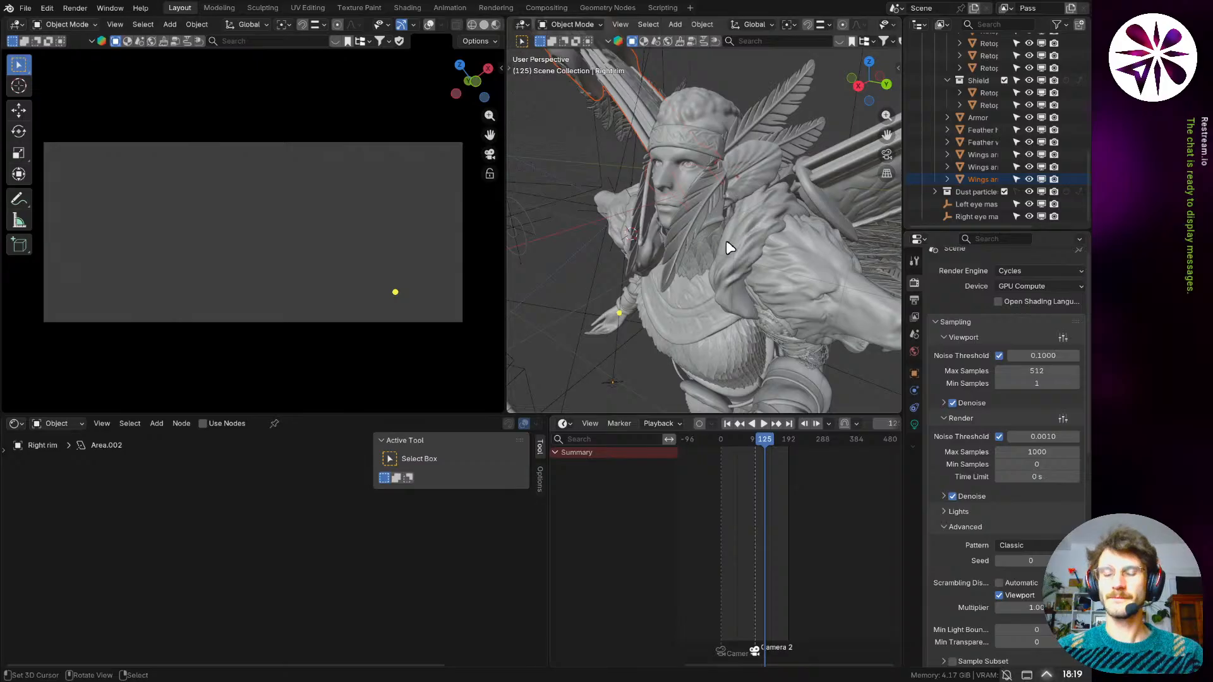
- Examine the winged warrior statue in the solid viewport from several angles, including its wings, shield, shoulders and face
scroll(700, 231, "down", 2)
mouse_move(703, 239)
middle_mouse_down()
mouse_move(690, 259)
mouse_move(710, 252)
middle_mouse_up()
scroll(701, 258, "down", 10)
scroll(591, 176, "up", 10)
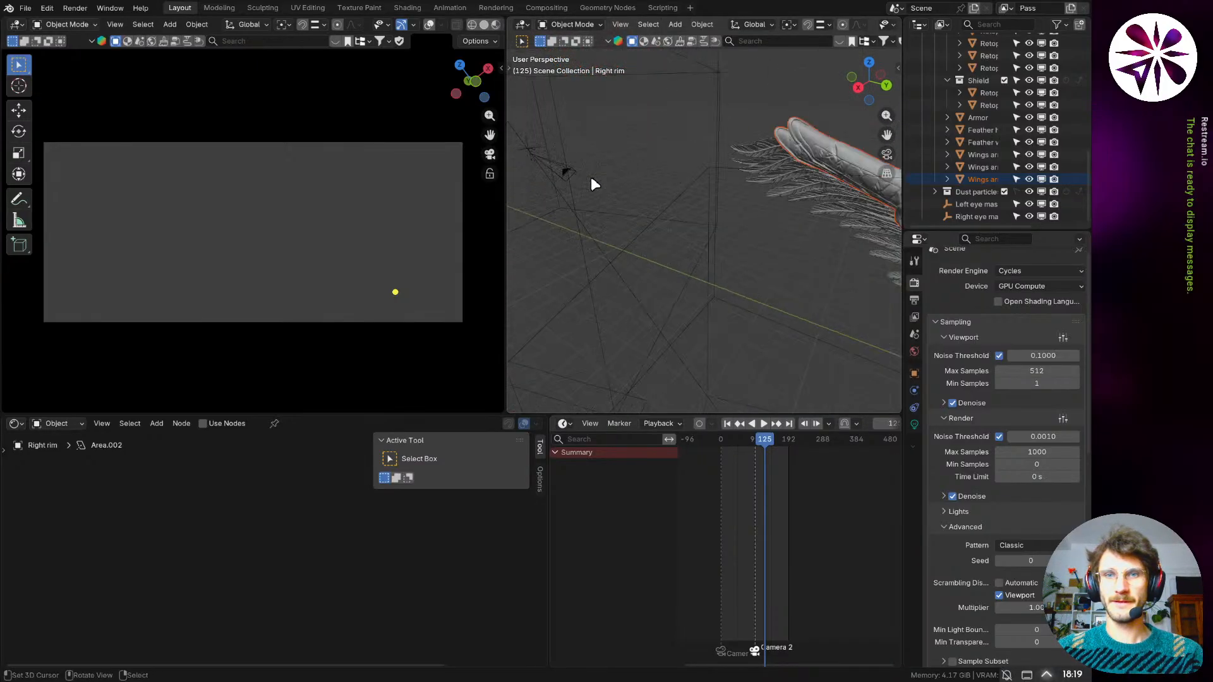
middle_click_drag(592, 177, 620, 189)
middle_click_drag(689, 215, 599, 221)
scroll(706, 267, "down", 3)
scroll(717, 265, "down", 10)
scroll(728, 260, "up", 10)
scroll(690, 245, "down", 3)
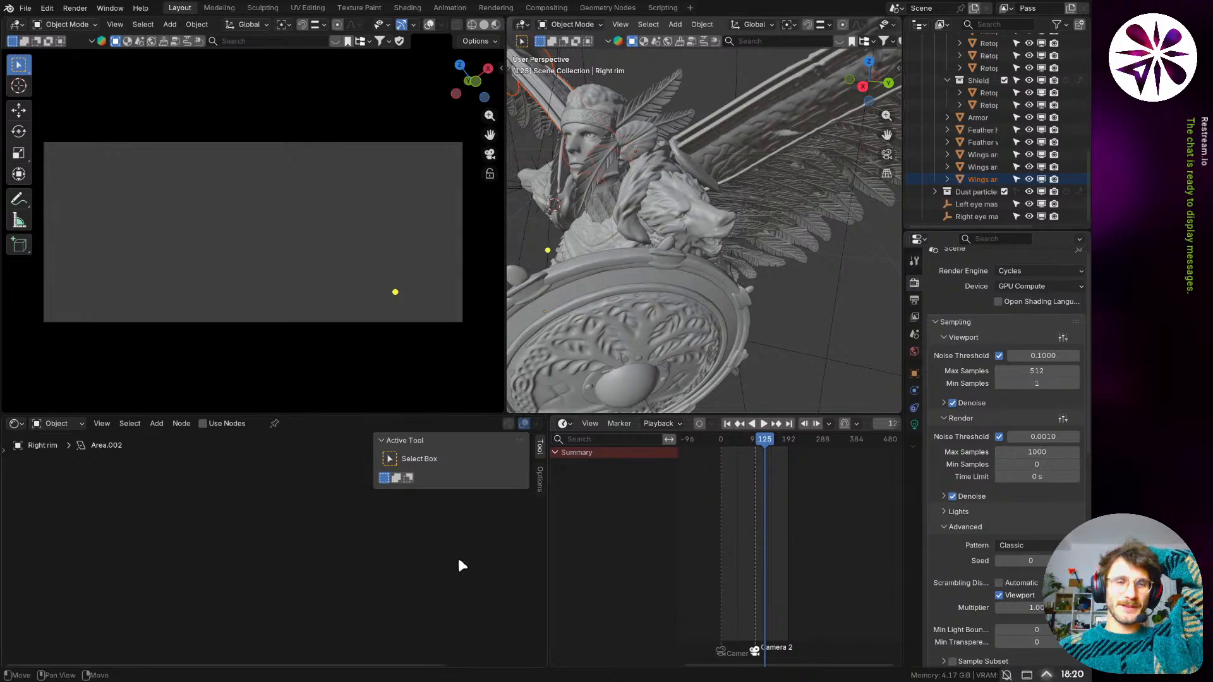
mouse_move(425, 677)
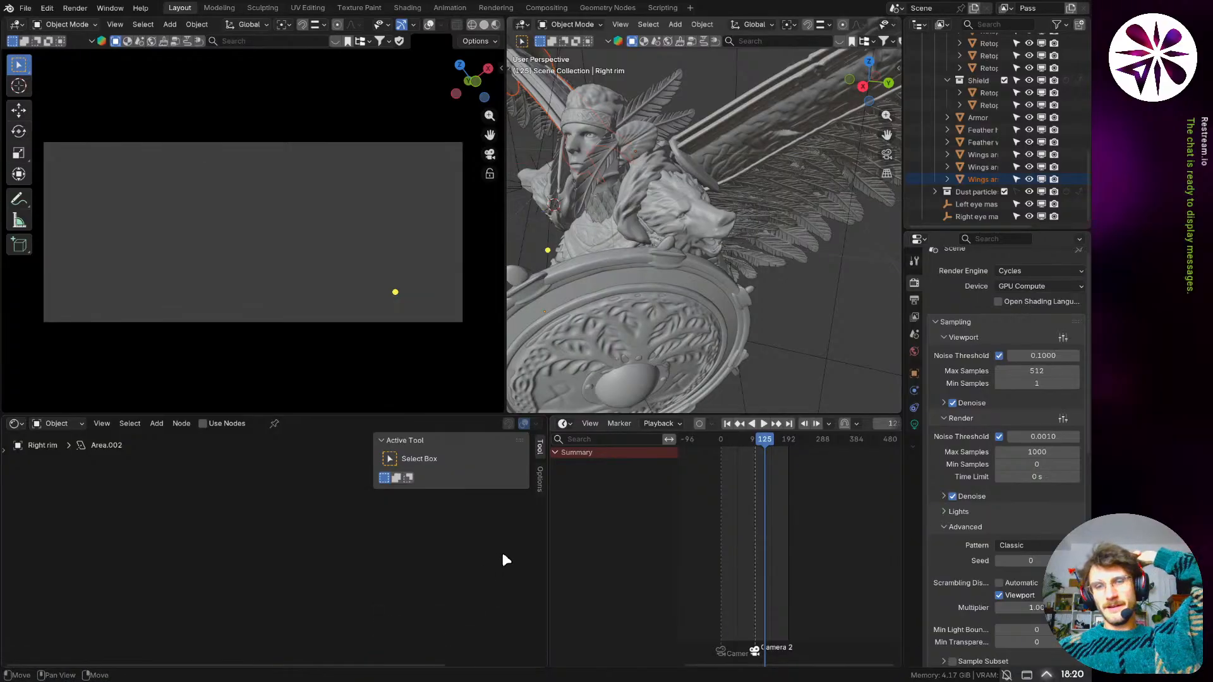
mouse_move(468, 678)
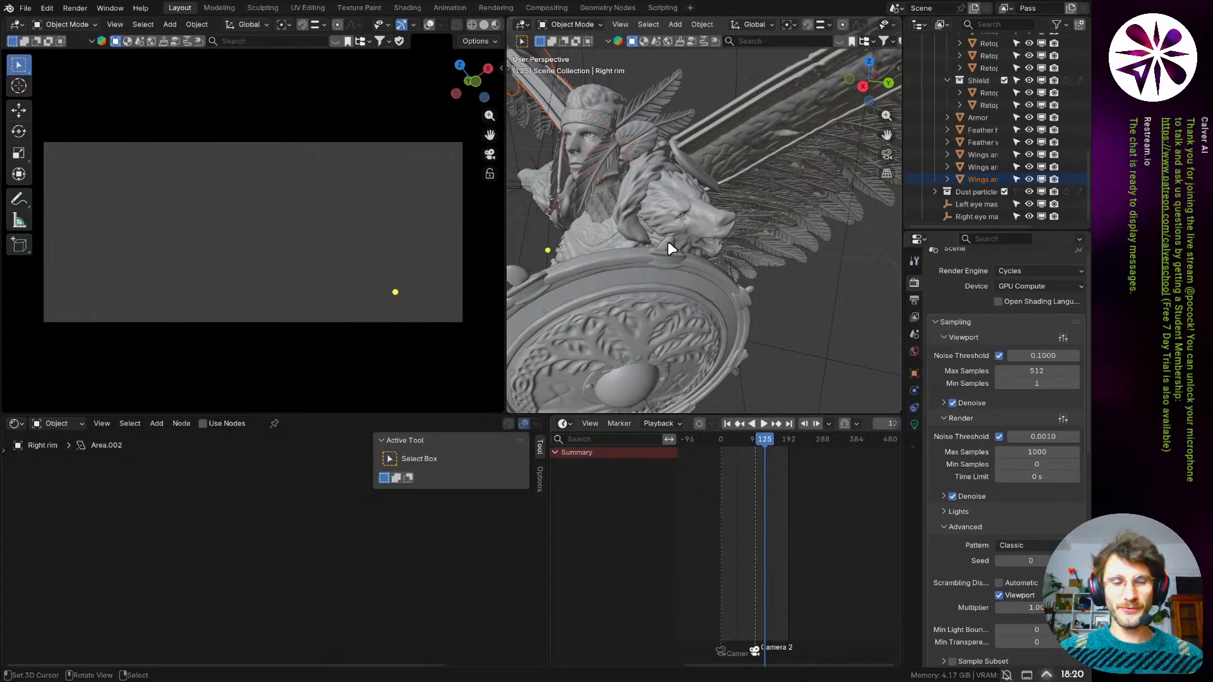
mouse_move(525, 239)
middle_mouse_down()
mouse_move(585, 238)
mouse_move(666, 282)
mouse_move(691, 272)
mouse_move(658, 269)
middle_mouse_up()
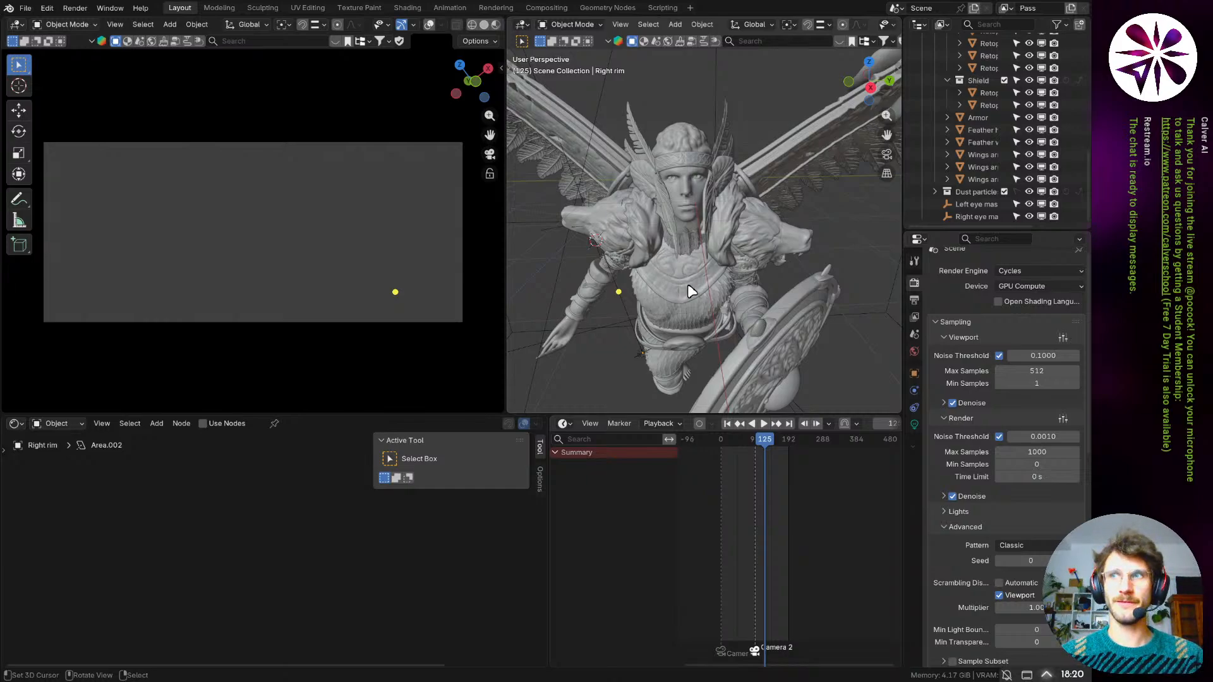
middle_click_drag(695, 294, 746, 339)
scroll(712, 287, "up", 5)
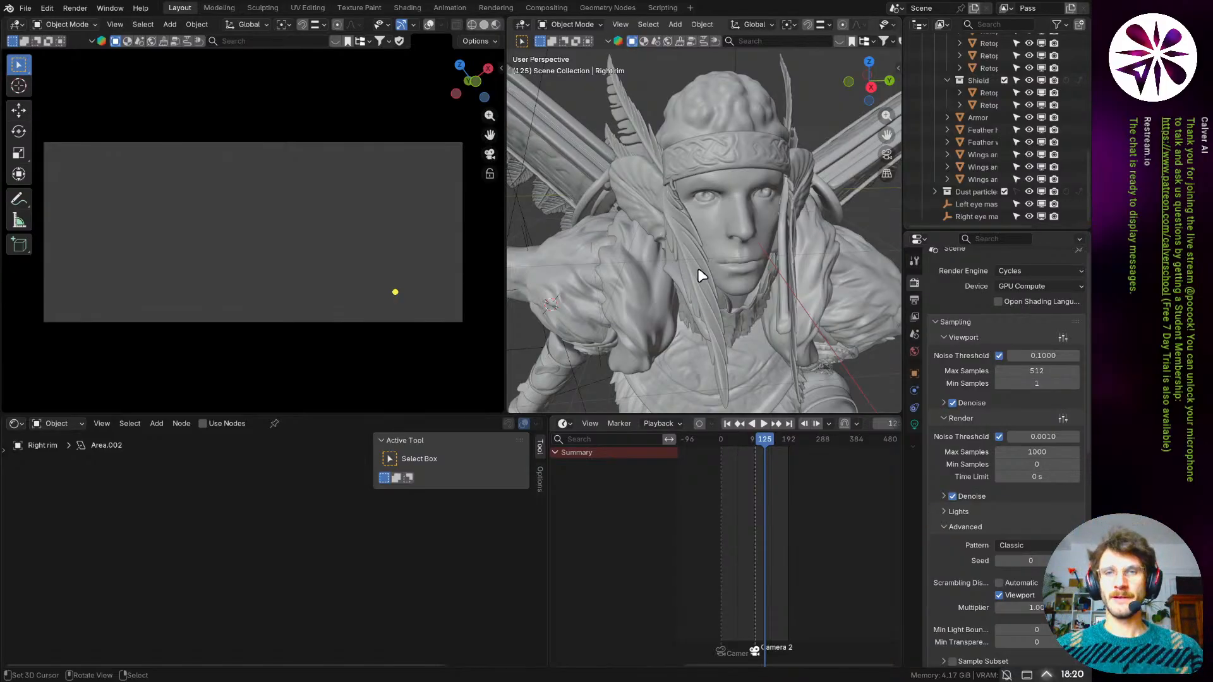
scroll(705, 284, "down", 4)
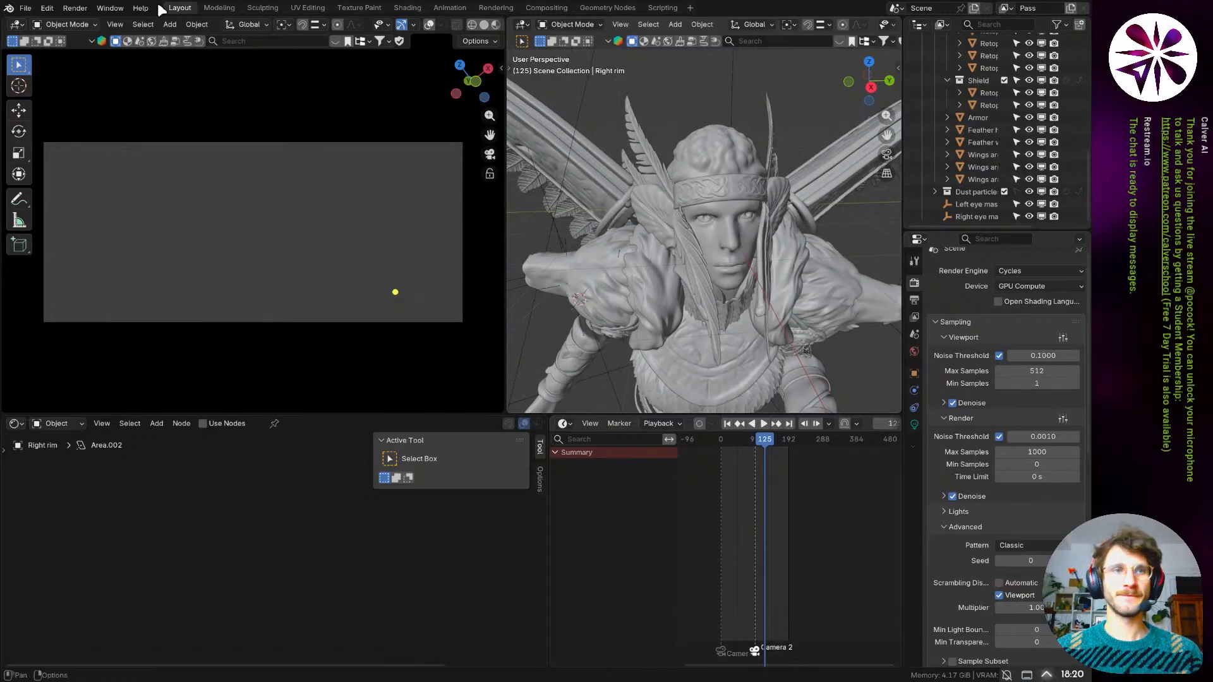
- Turn on the viewport overlays in the rendered camera viewport
left_click(444, 23)
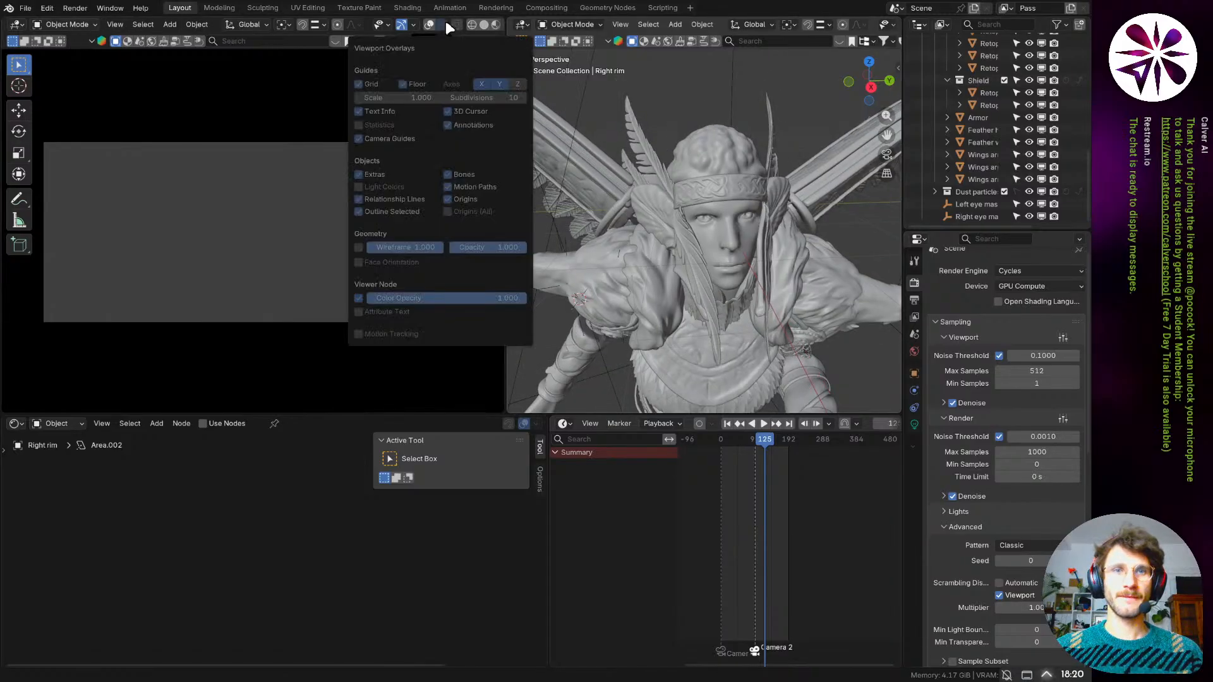
left_click(414, 24)
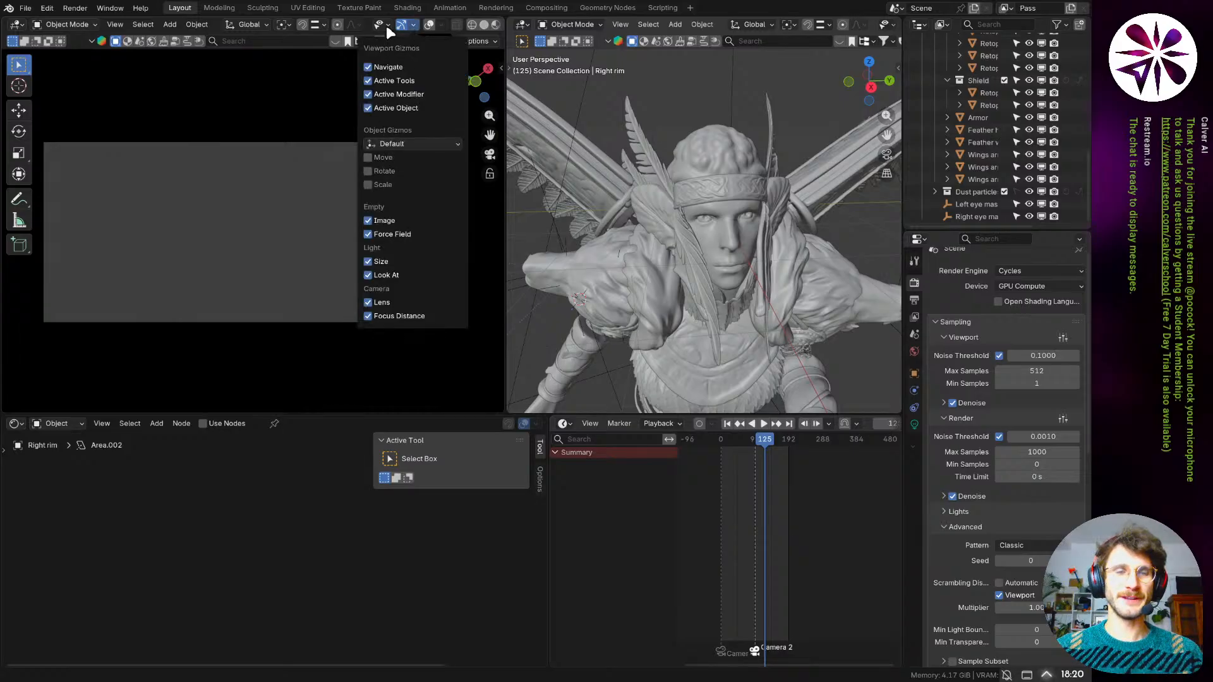
left_click(385, 26)
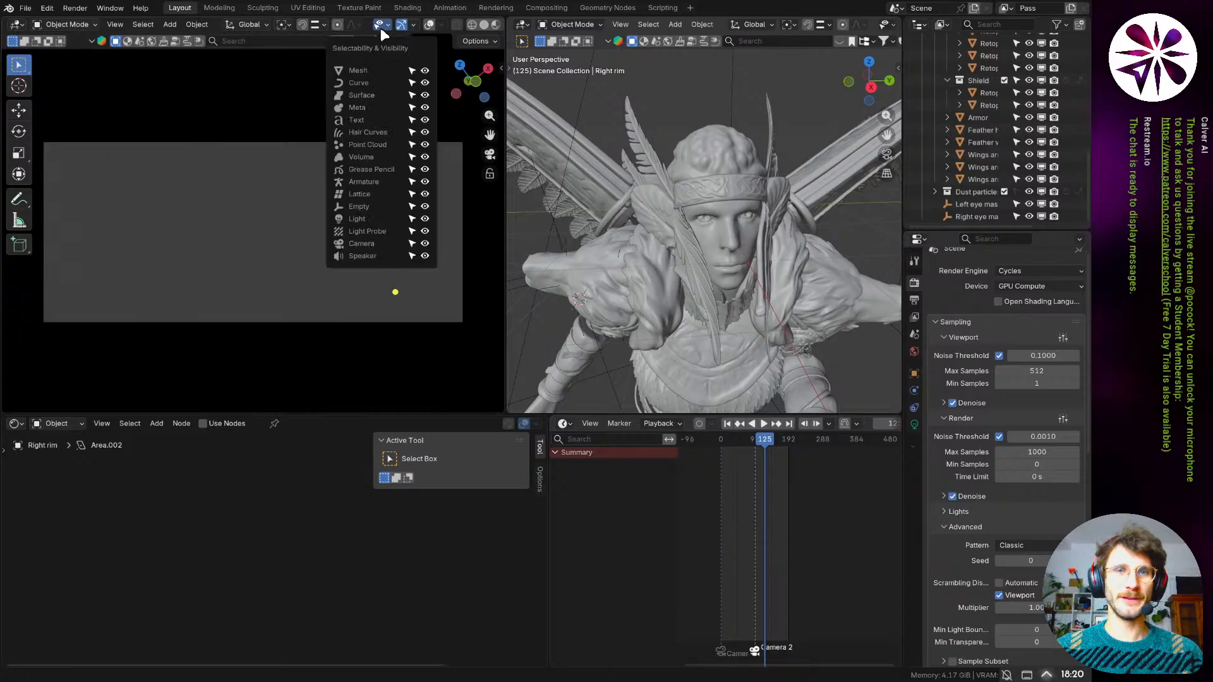
left_click(429, 26)
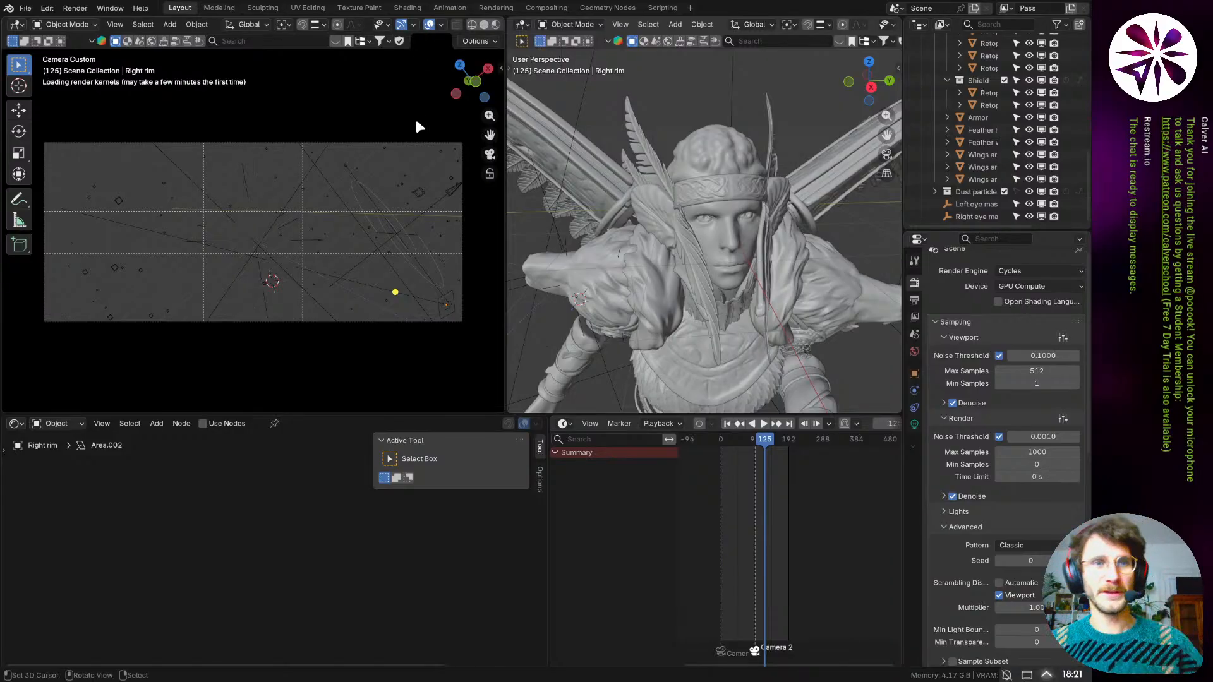
- Switch to the live stream chat window to read its messages, and return to the Blender scene
mouse_move(291, 680)
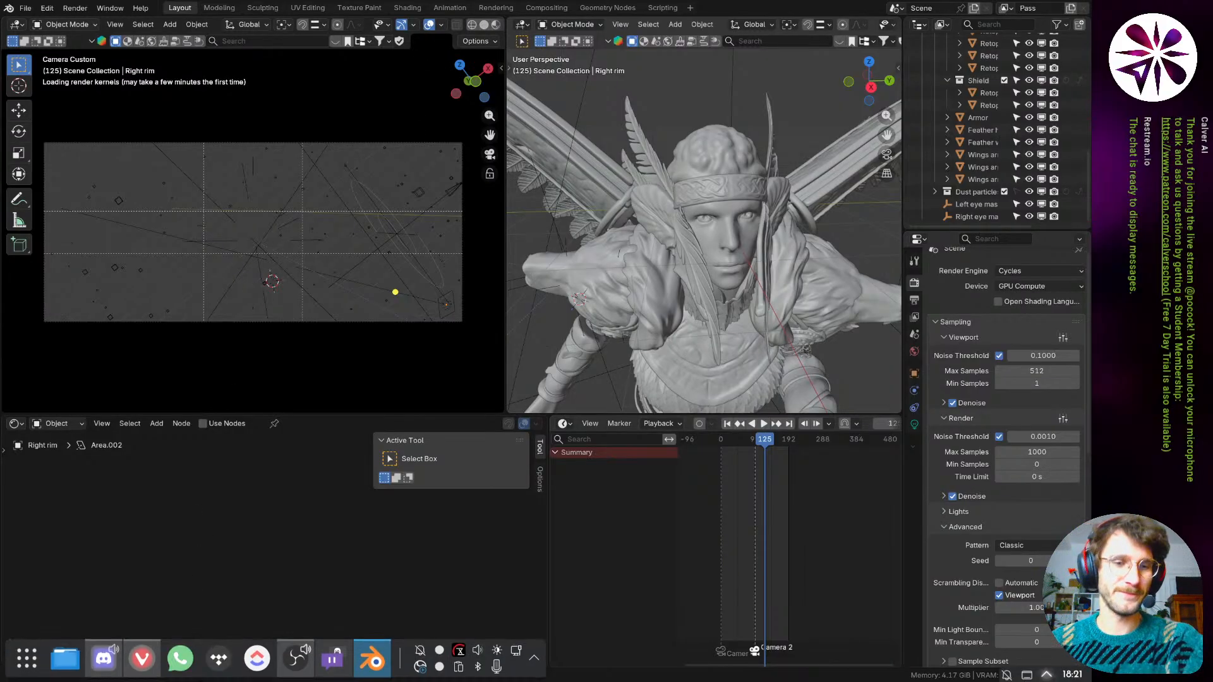
left_click(333, 659)
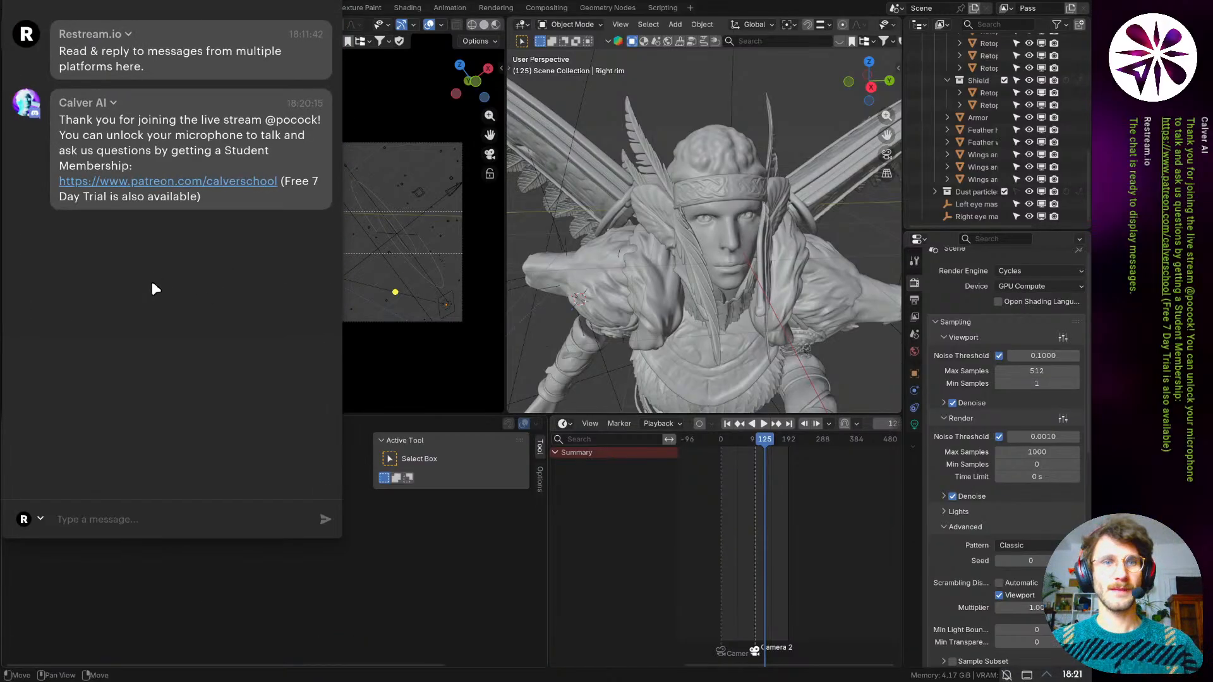
left_click(139, 259)
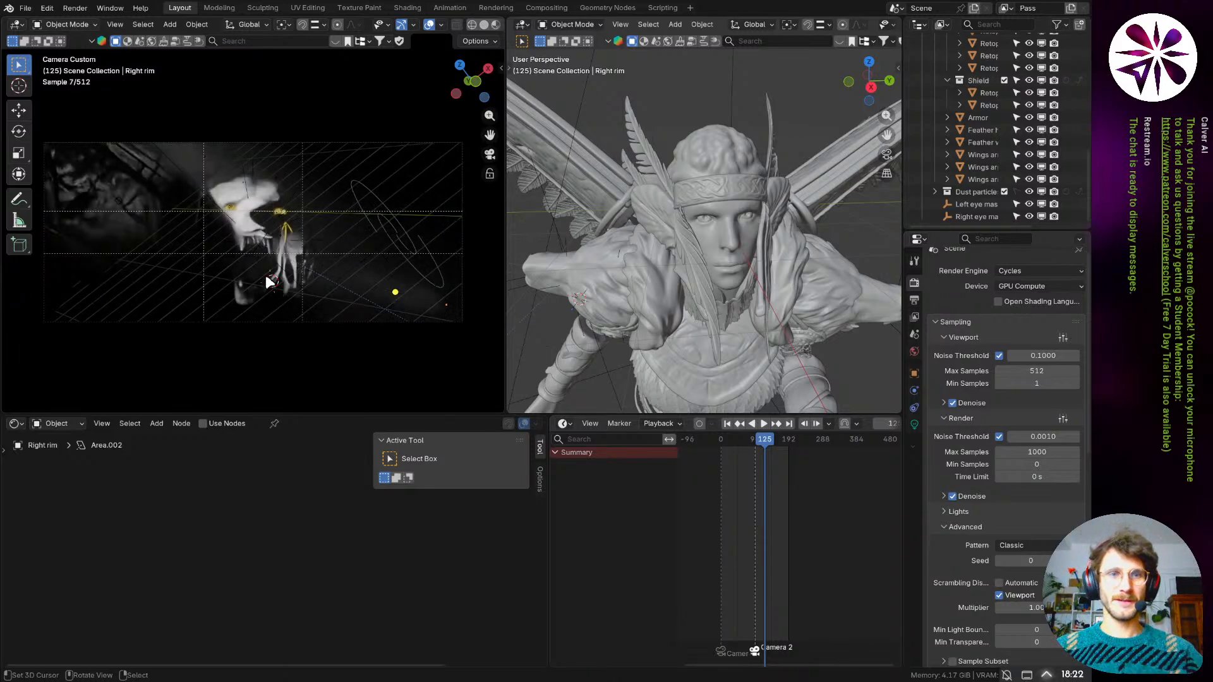
- Turn the overlays of the rendered camera viewport back off and view the statue with its spear from above
left_click(428, 24)
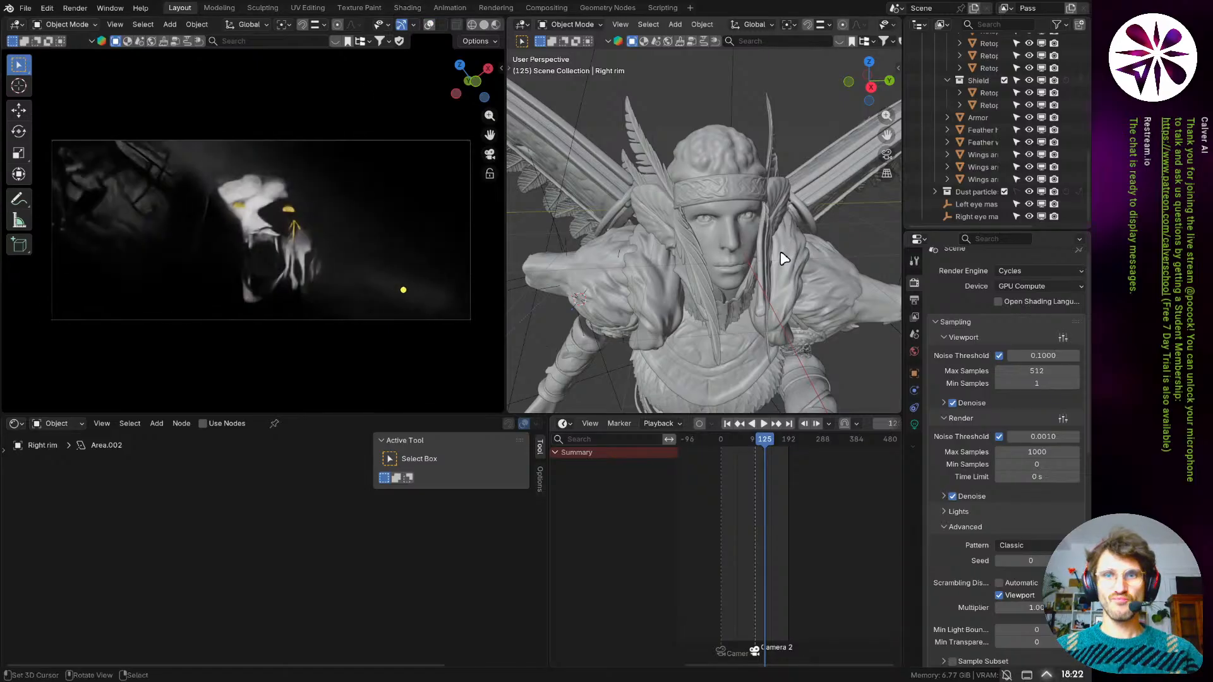
middle_click_drag(780, 257, 710, 262)
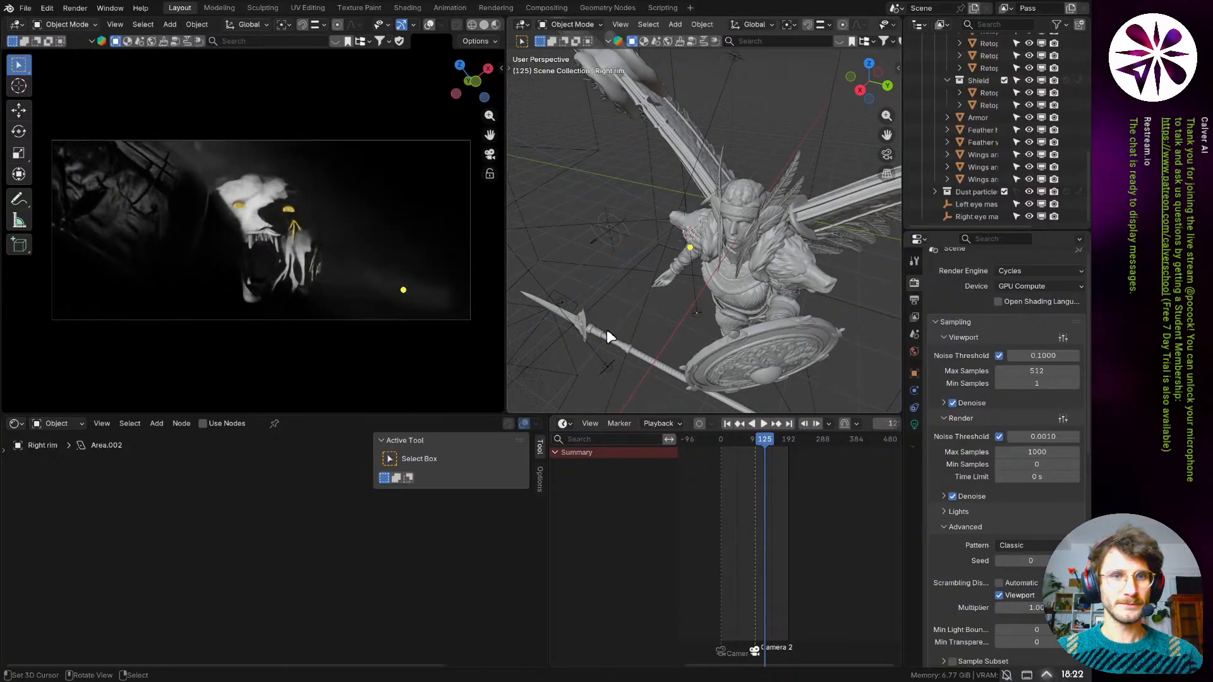
- Widen the timeline editor and frame the range from 0 to 192 with both camera markers in it
scroll(739, 459, "up", 4)
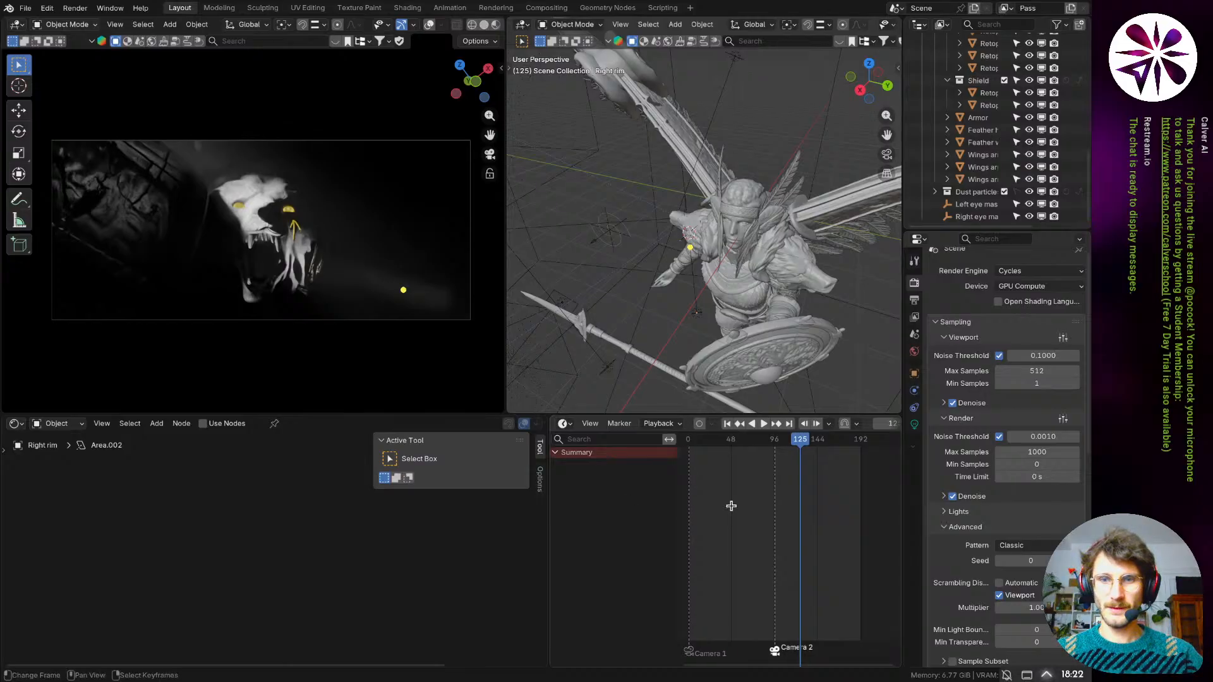
key("t")
middle_click_drag(763, 474, 769, 482)
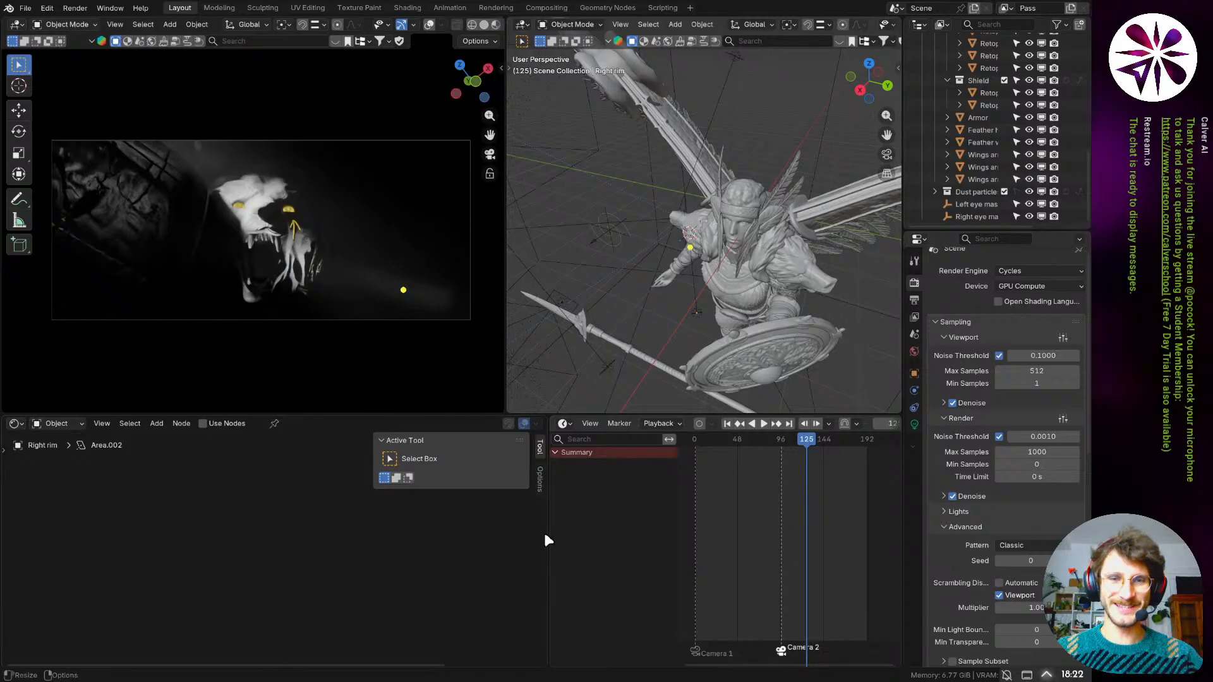
left_click_drag(547, 535, 510, 553)
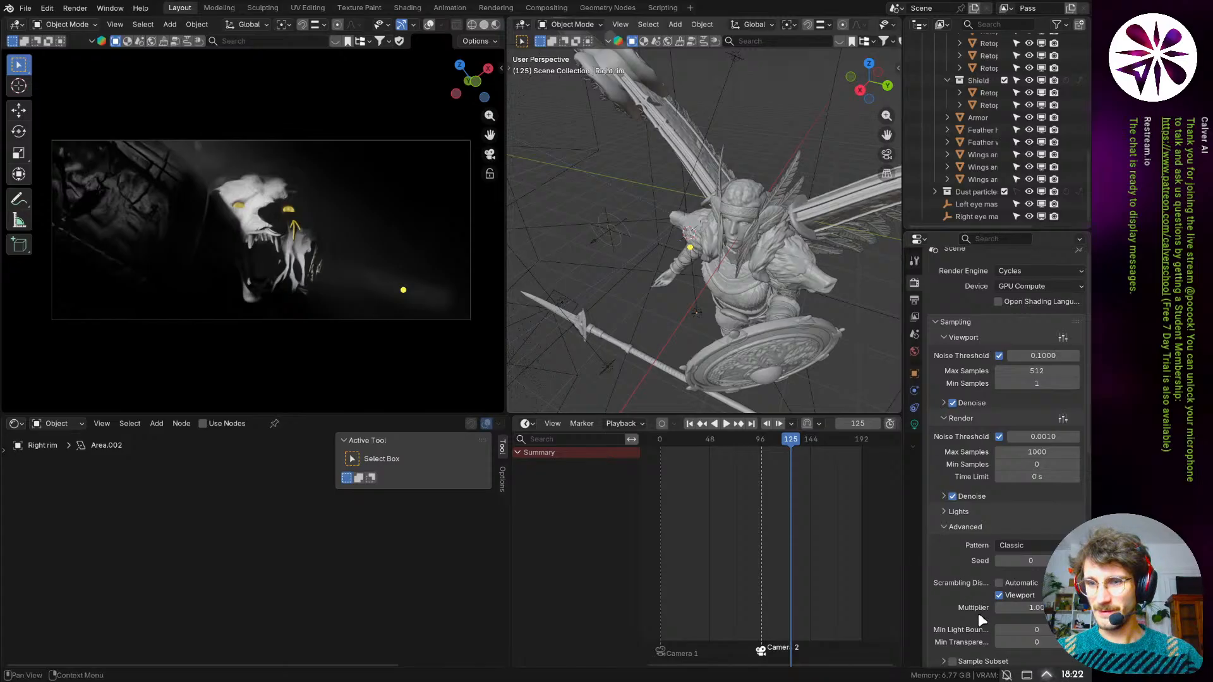
- Check the memory and VRAM statistics in the status bar by temporarily moving the window aside, and maximize it again
left_click_drag(882, 479, 867, 441, "super")
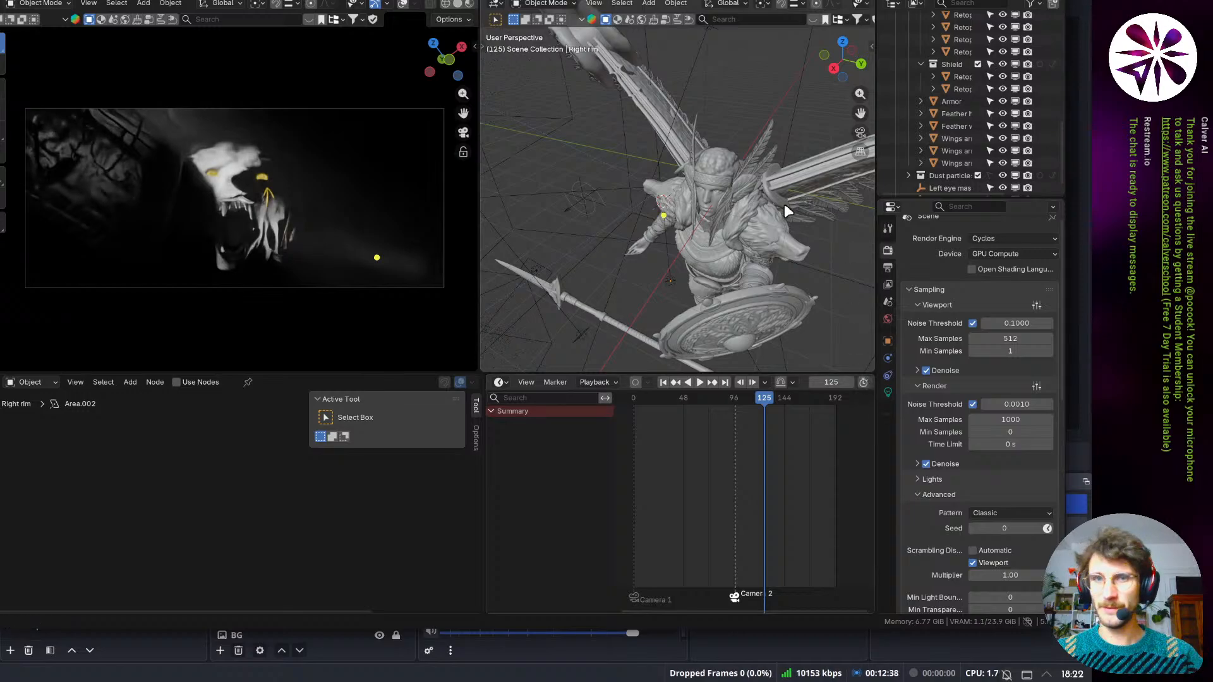
key("super+Up")
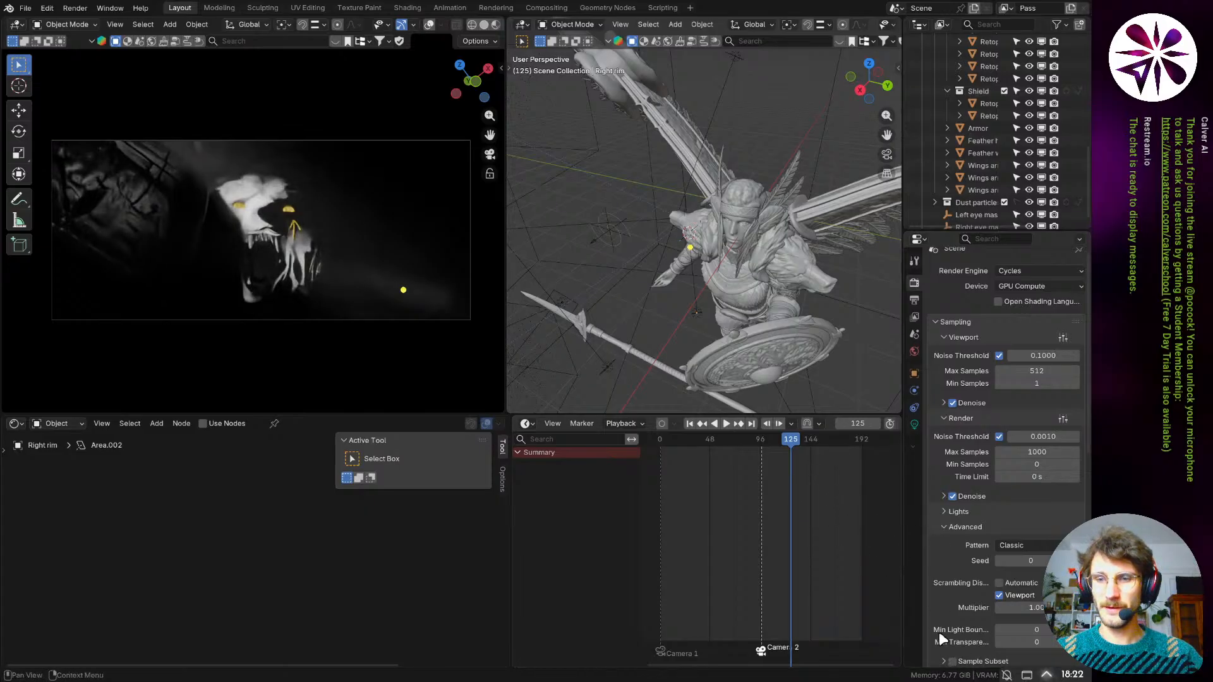
right_click(989, 676)
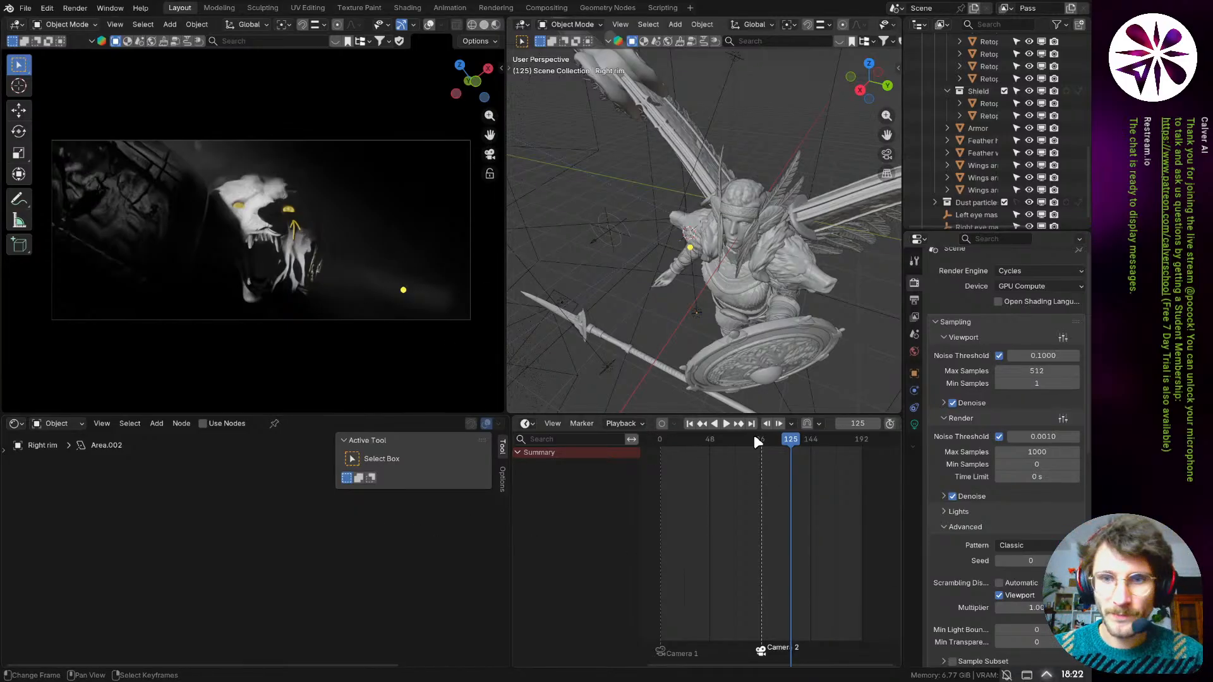
- Return the timeline to frame 1 and switch the solid viewport to the centred camera view
left_click_drag(754, 437, 694, 437)
left_click(688, 422)
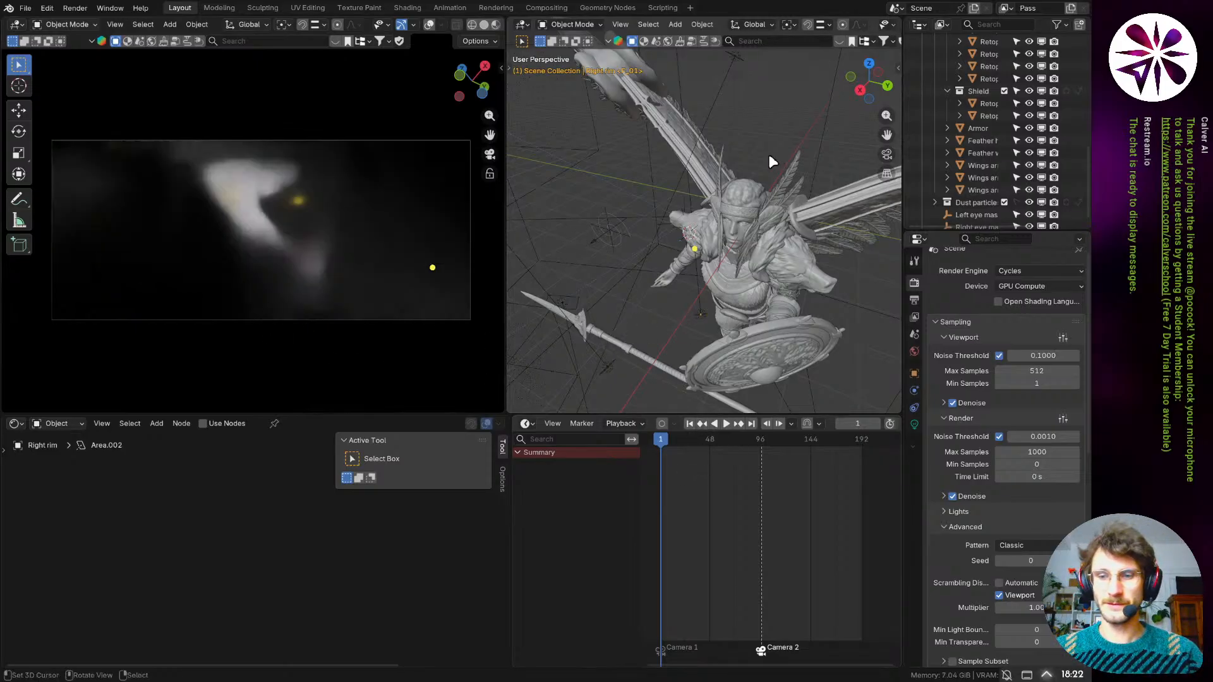
middle_click_drag(769, 156, 765, 201)
key("KP_0")
middle_click_drag(709, 289, 726, 307, "shift")
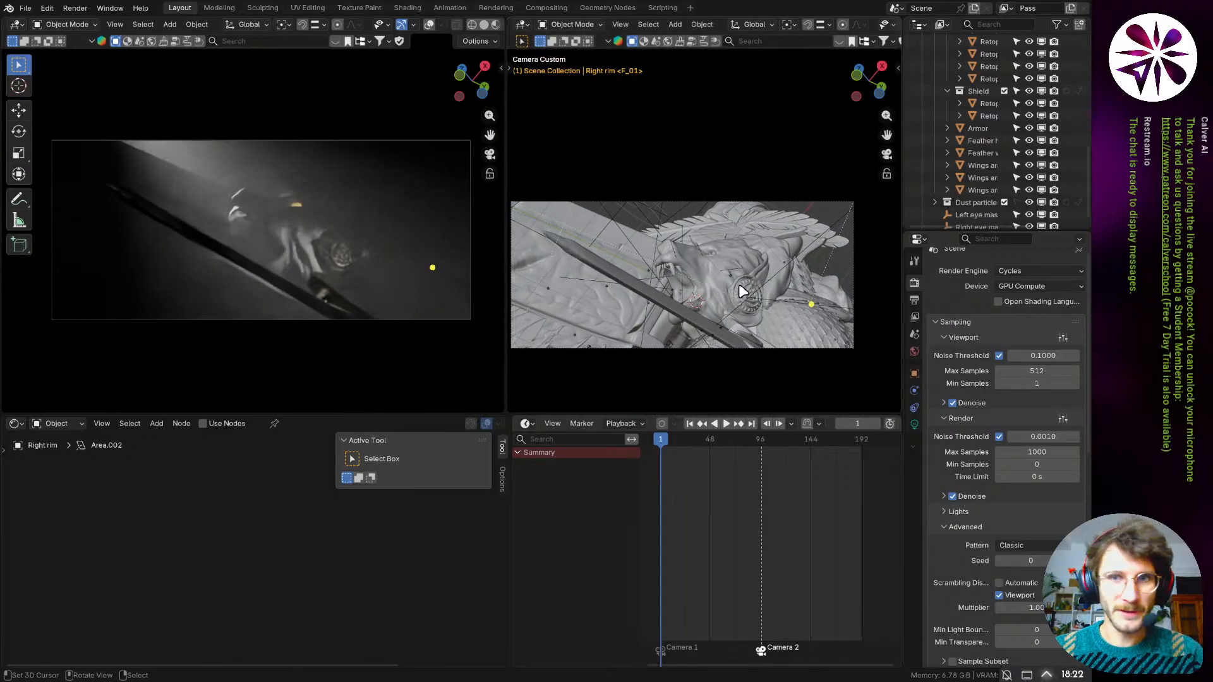
- Play the animation from frame 1 to preview the first camera's shot, and stop it at frame 68
key("space")
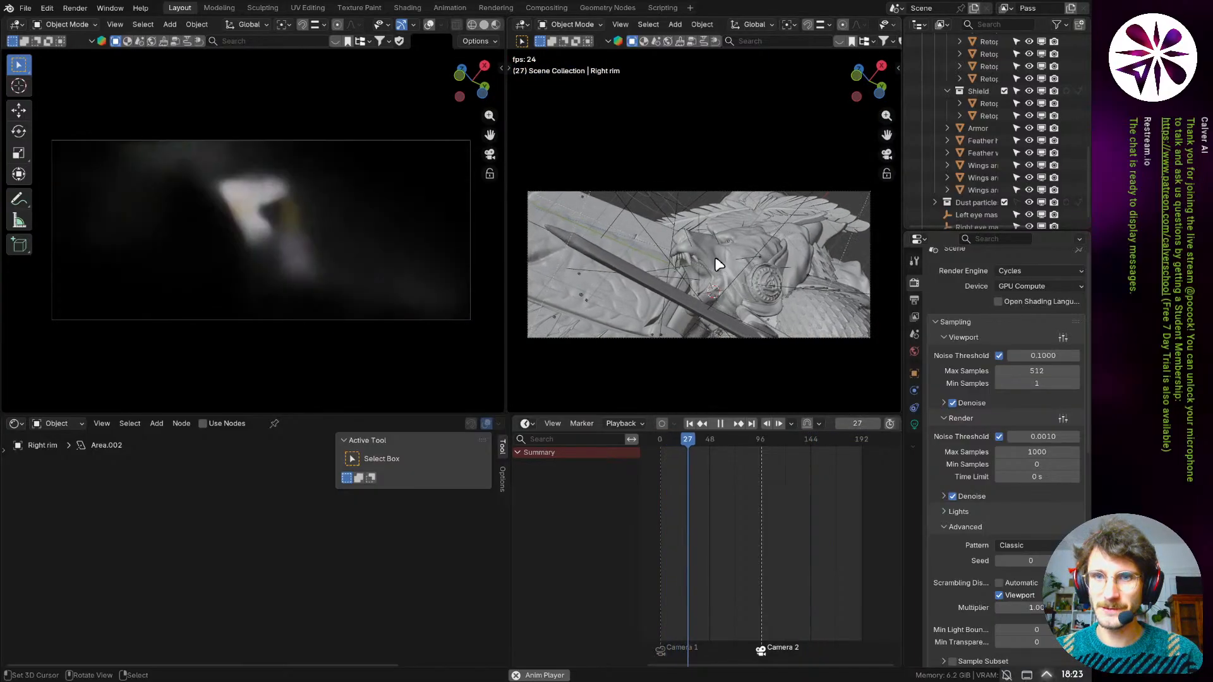
key("space")
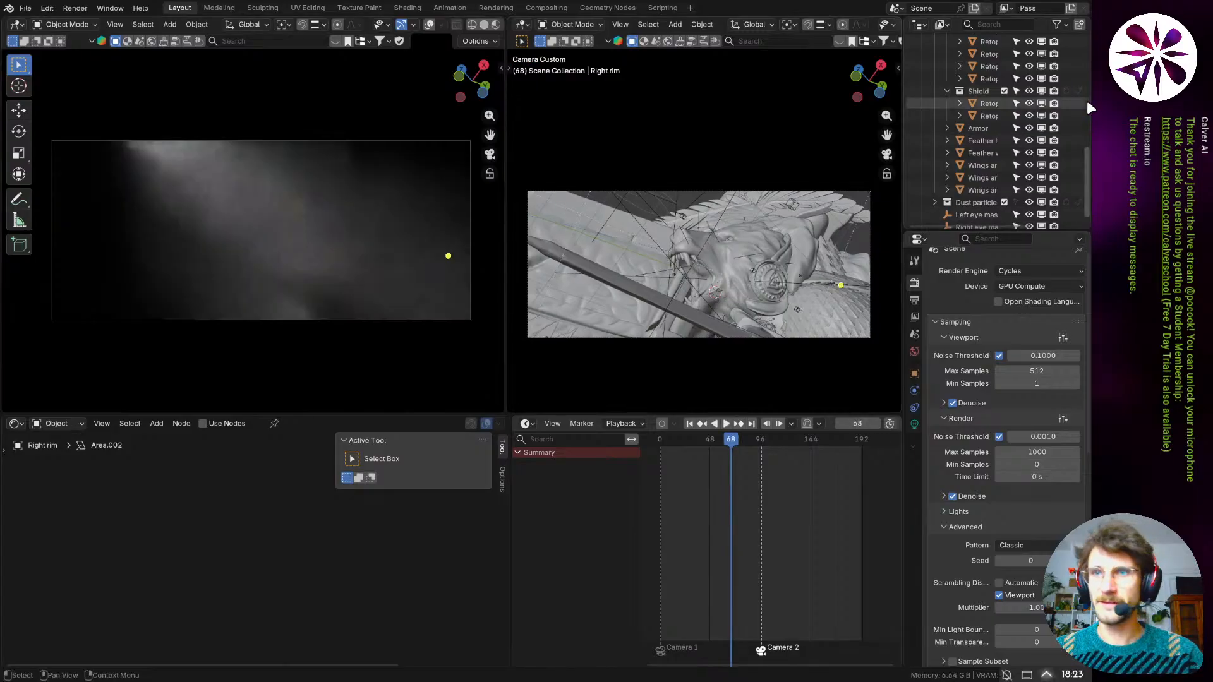
- Disable the Volume object of the Light collection in the viewports
scroll(1007, 116, "up", 10)
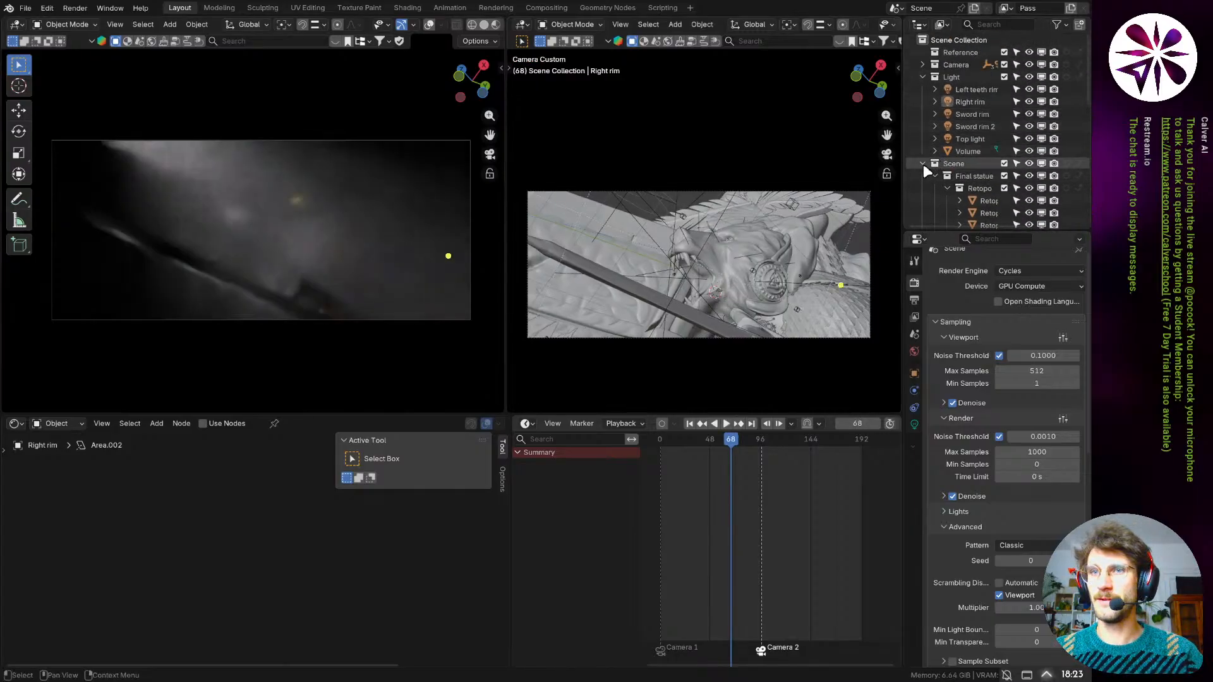
left_click(923, 164)
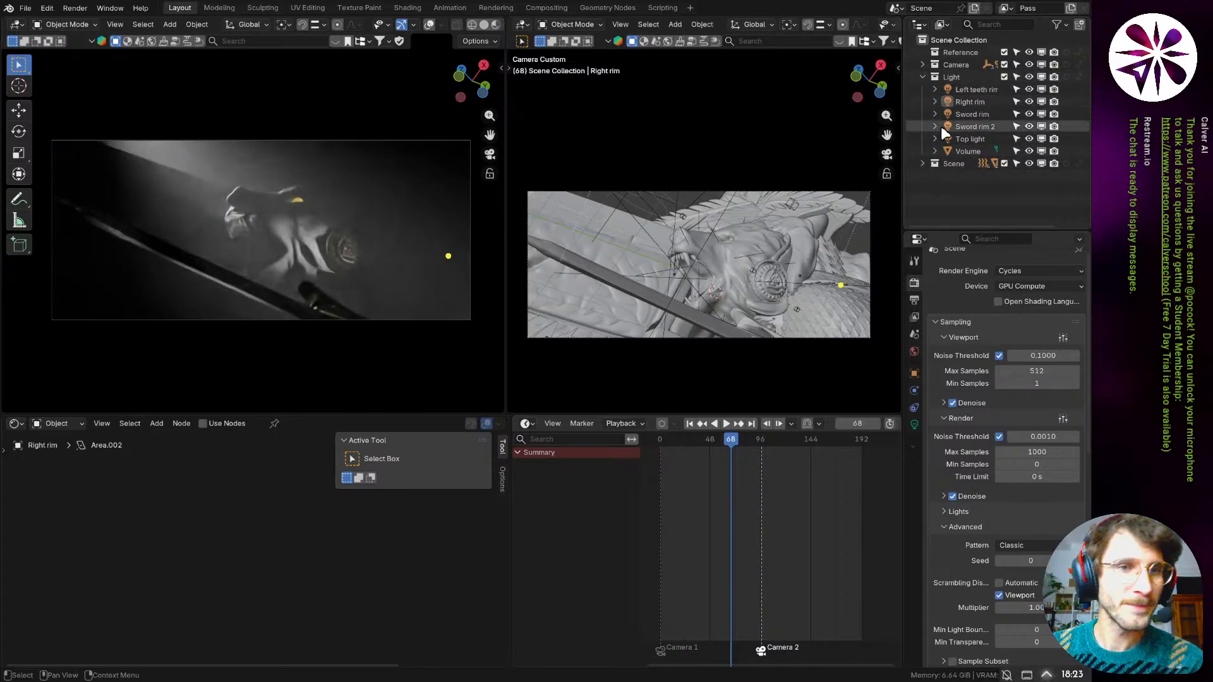
left_click(923, 163)
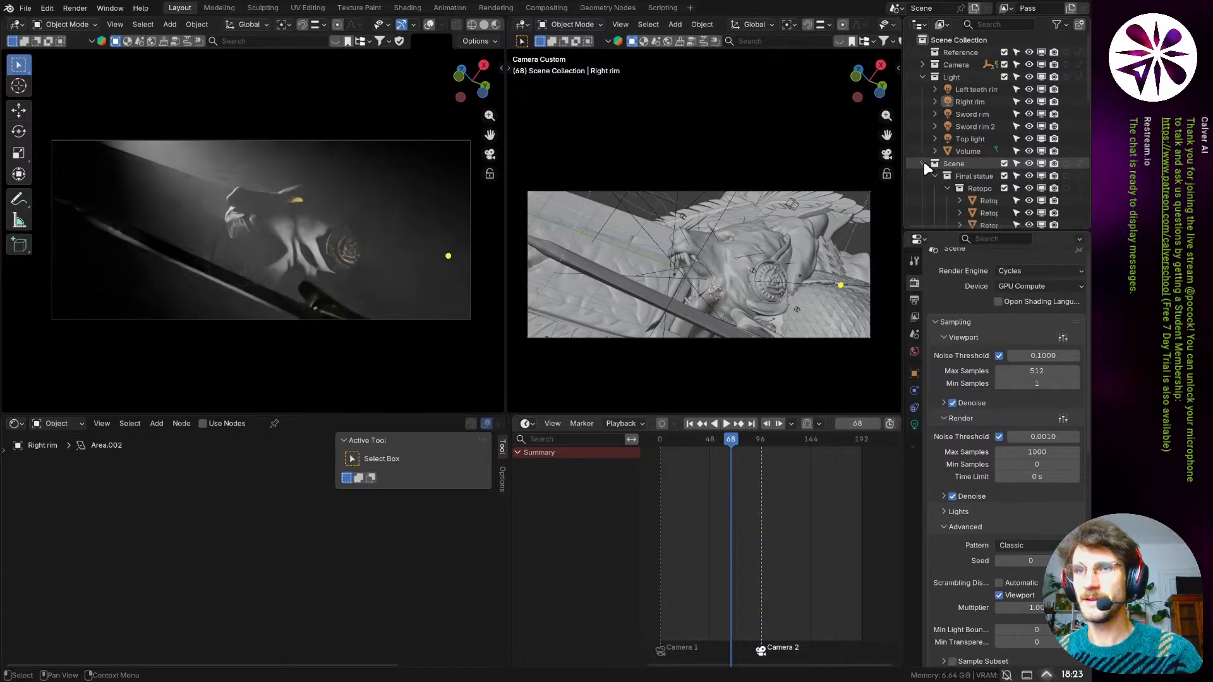
left_click(976, 152)
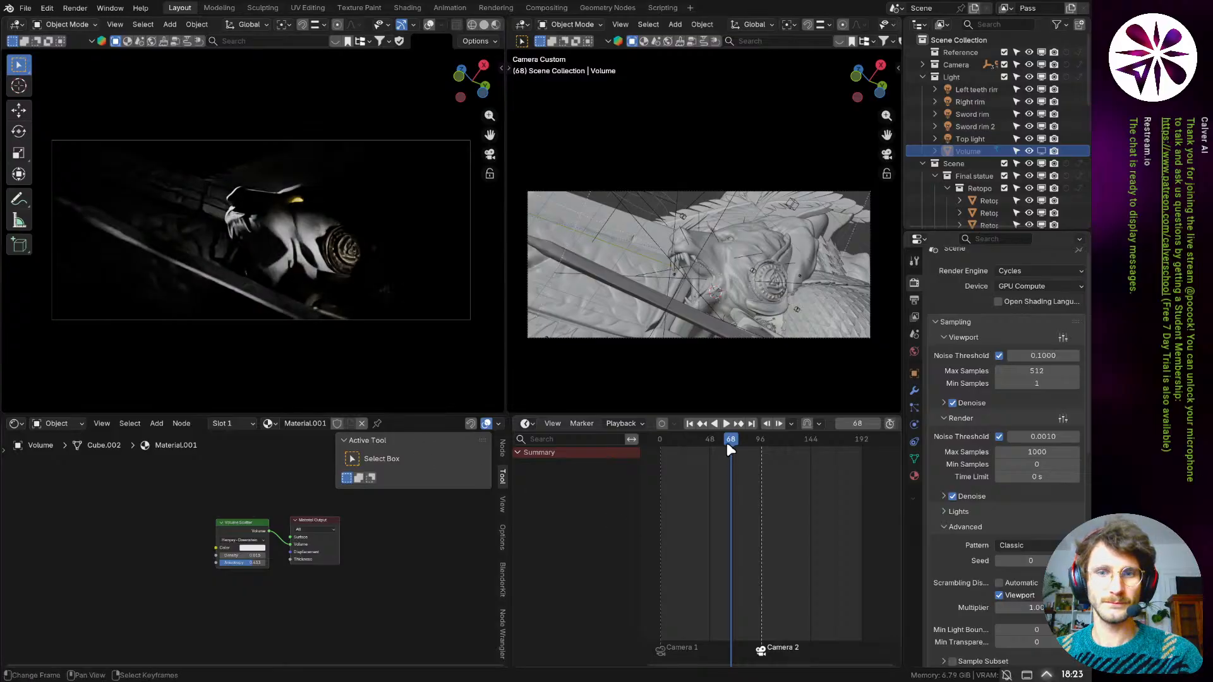
- Preview the shot without the volume by playing it from frame 51, and park the timeline at frame 64
left_click_drag(727, 446, 714, 450)
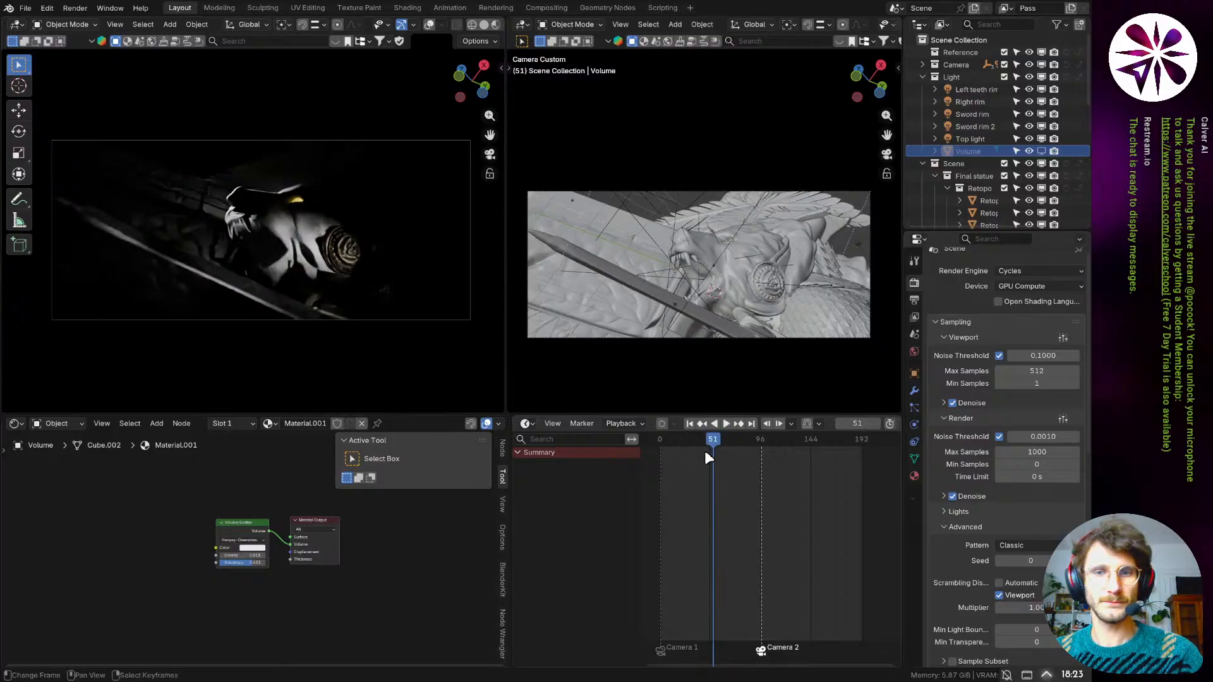
key("space")
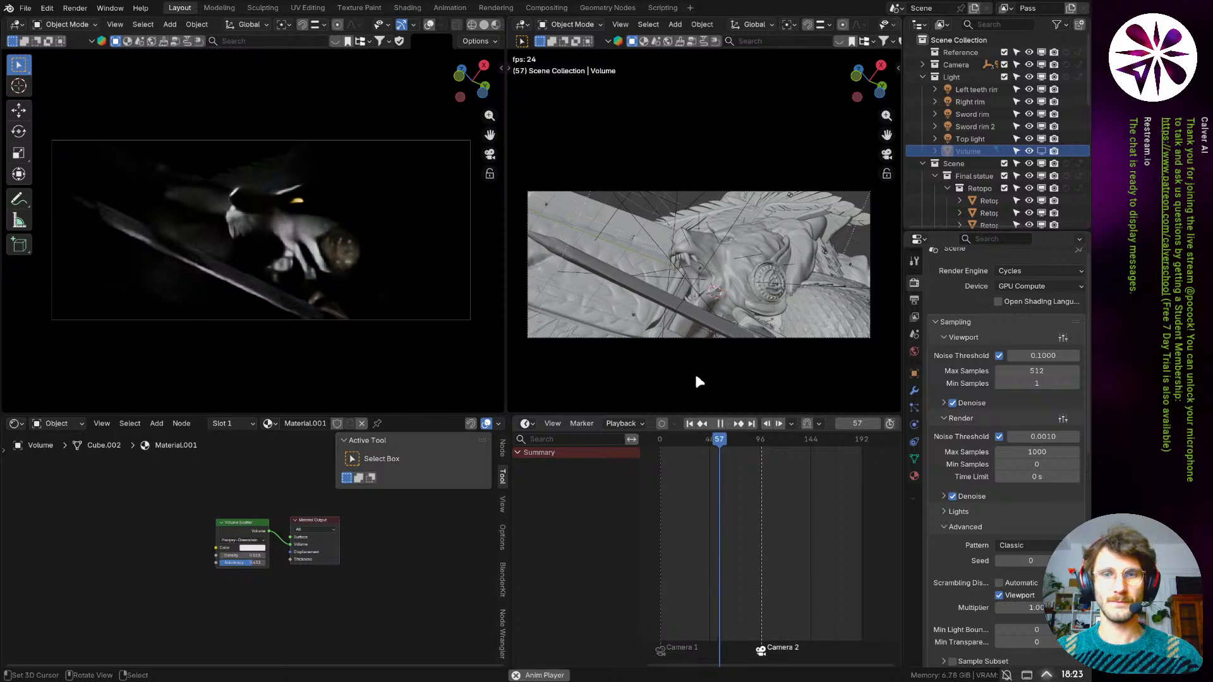
key("space")
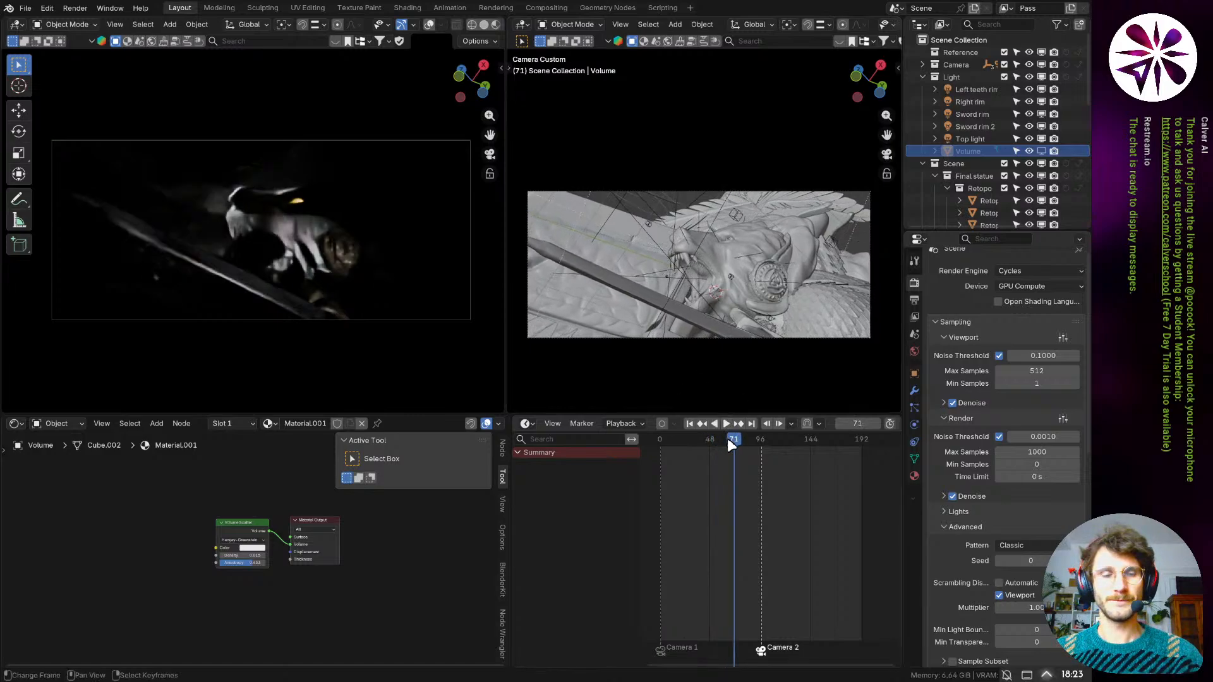
left_click(727, 440)
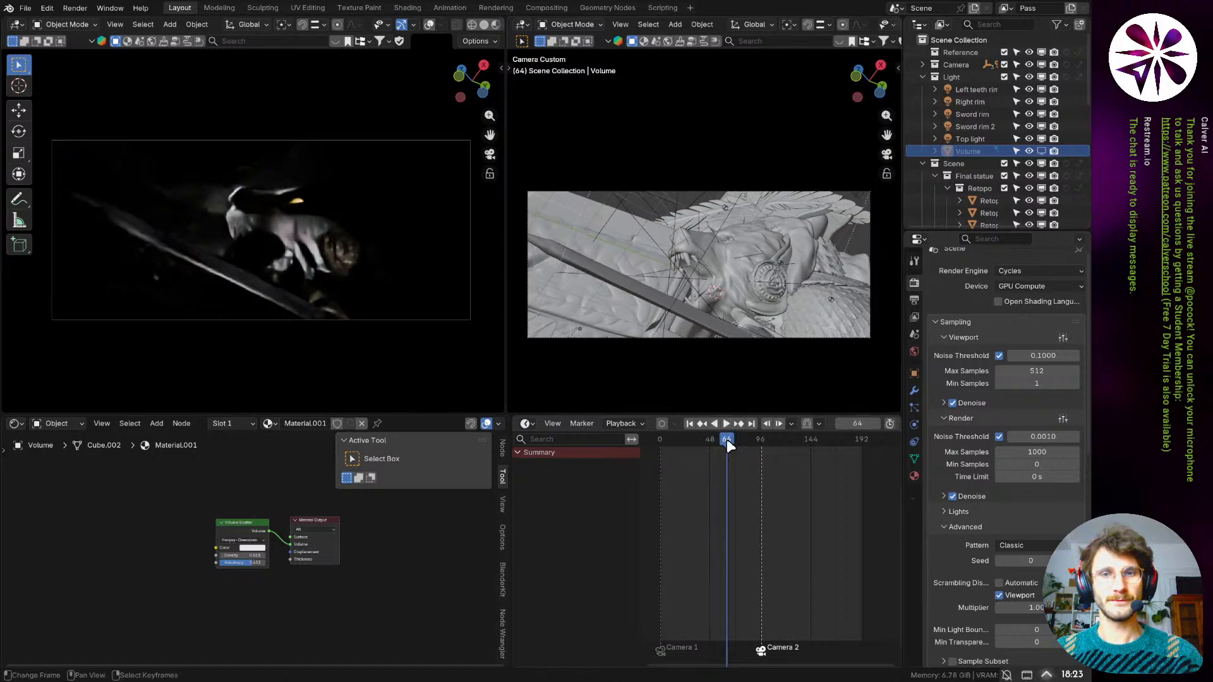
left_click(1043, 151)
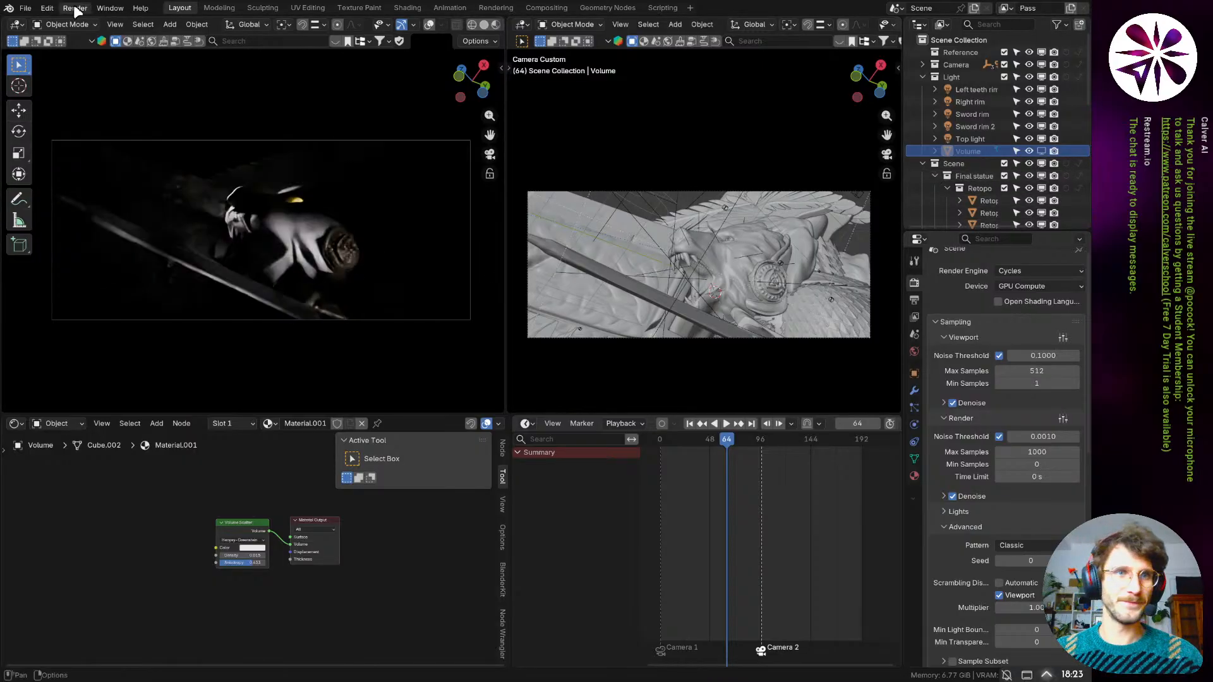
- Check the Cycles render devices in the System preferences, and close the preferences
left_click(47, 8)
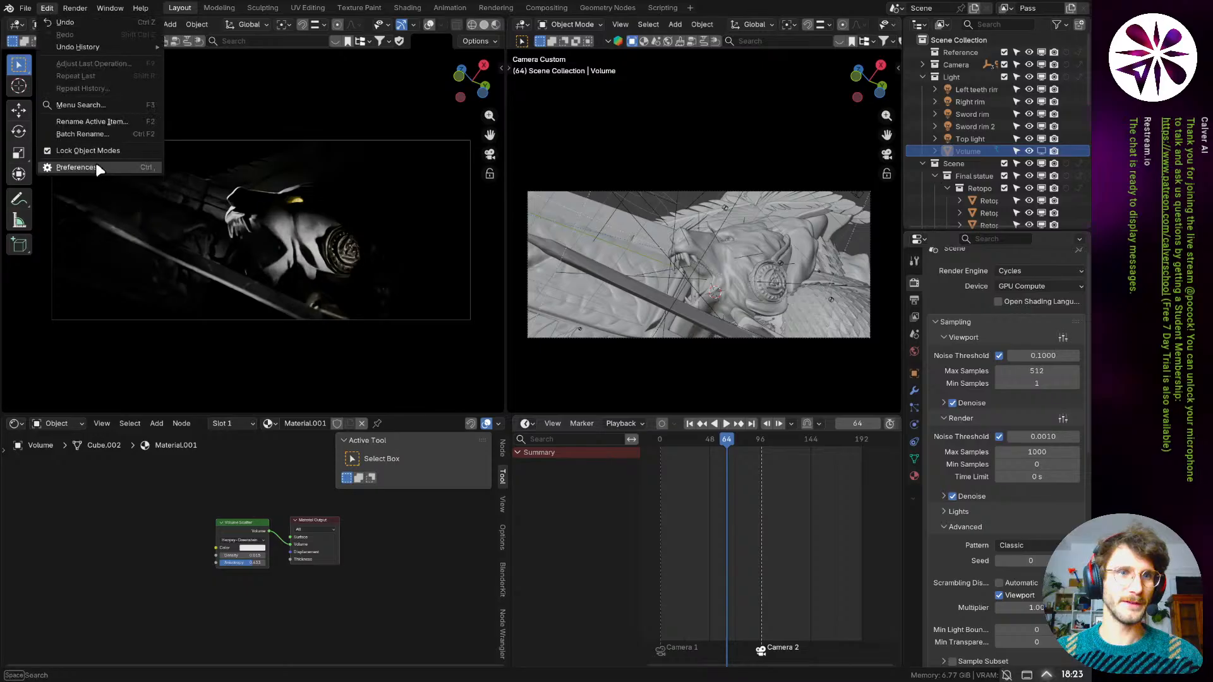
left_click(96, 164)
left_click(318, 278)
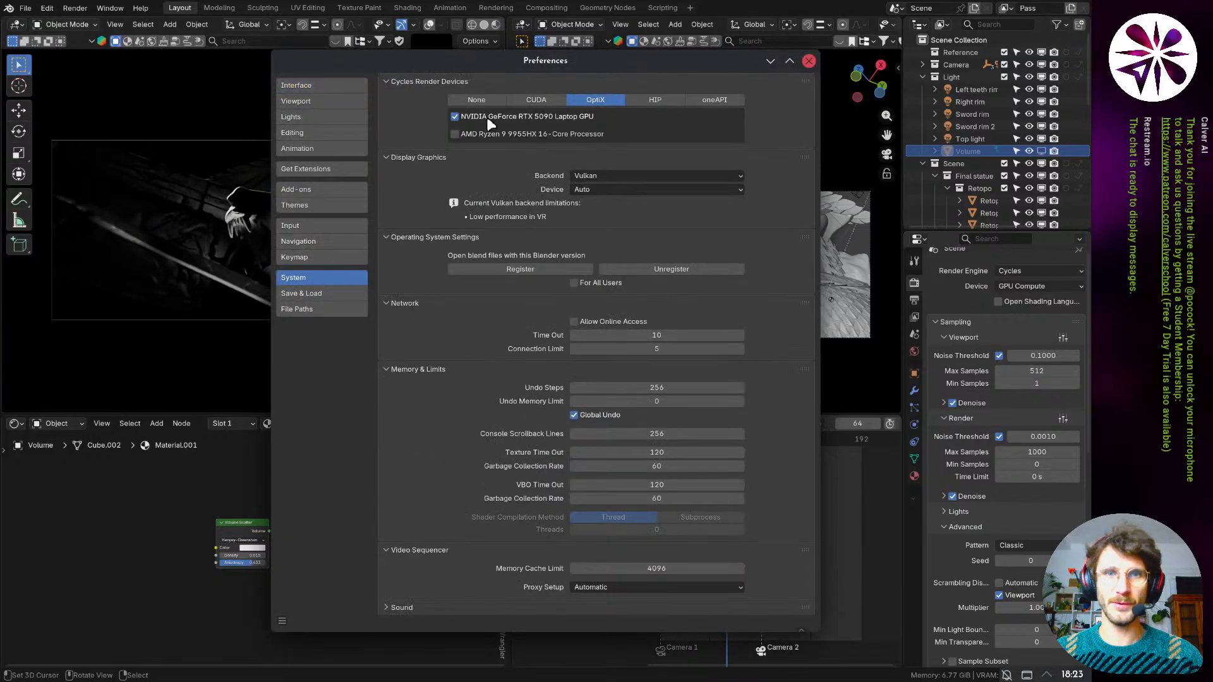
left_click(809, 60)
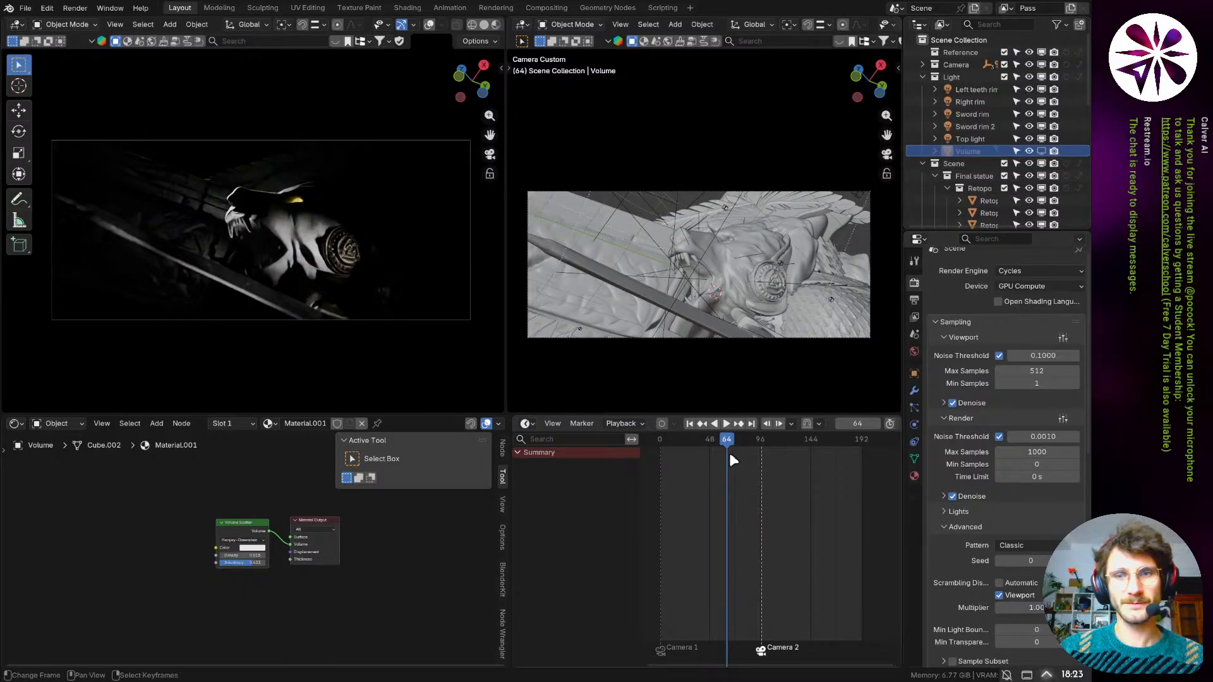
- Move the timeline to frame 24 and re-enable the Volume object of the Light collection in the viewports
left_click(684, 442)
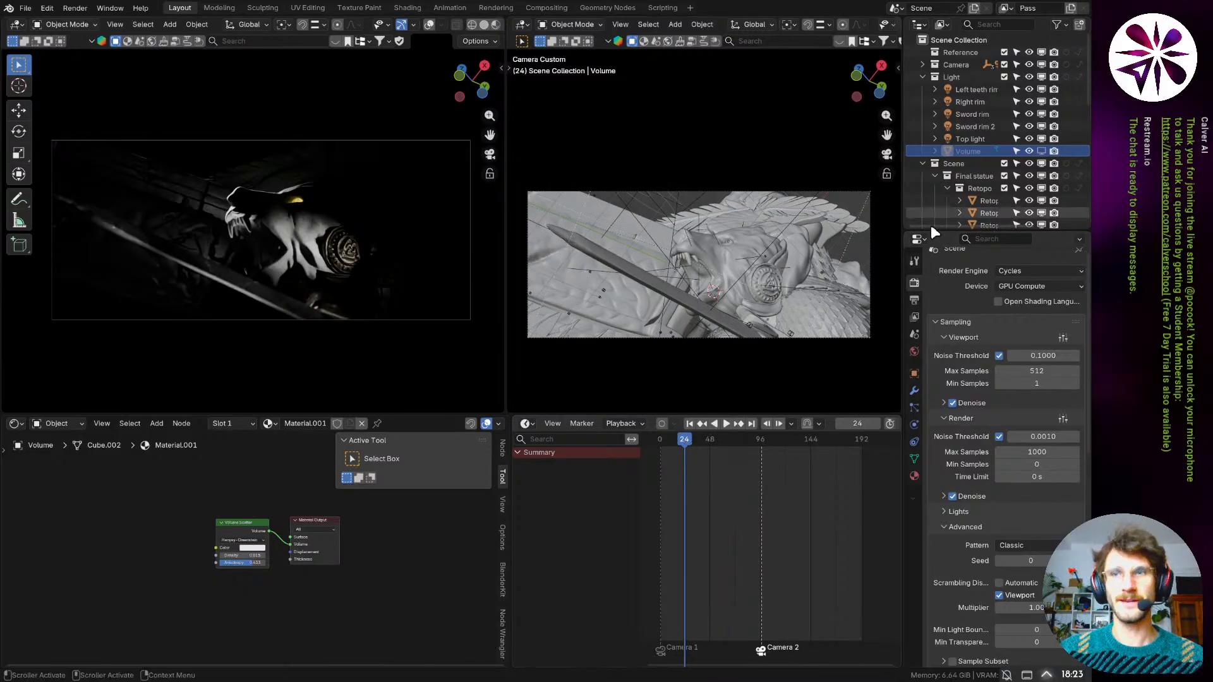
left_click(1041, 151)
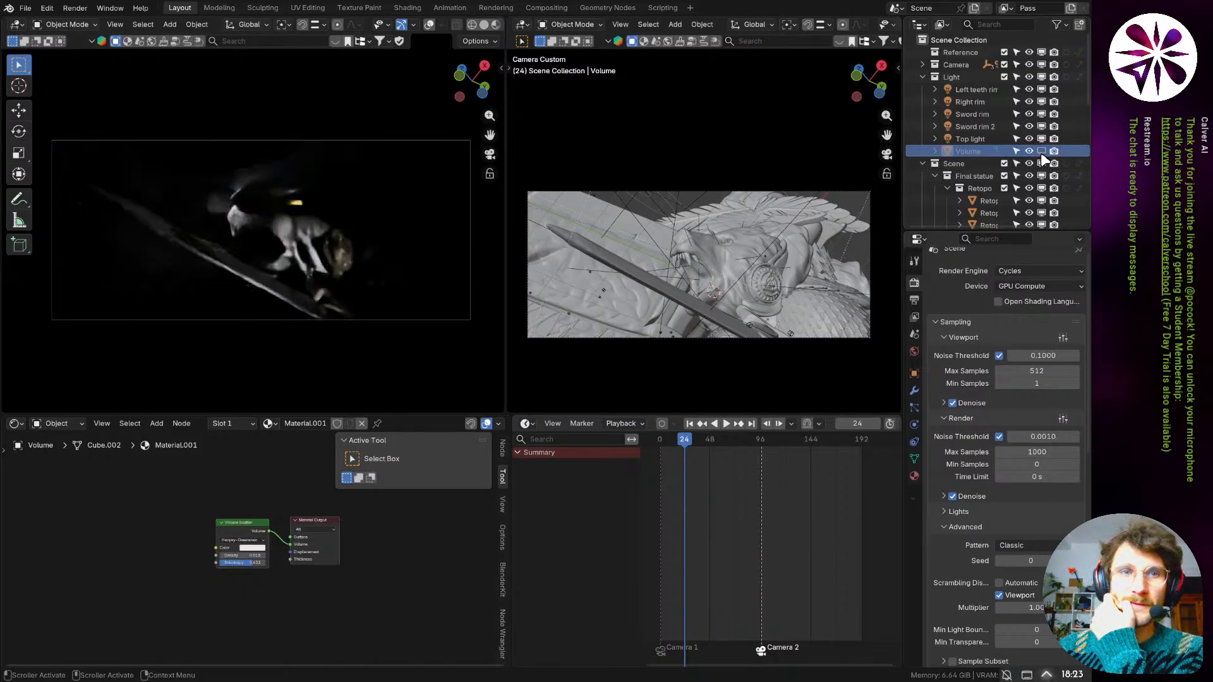
scroll(969, 168, "down", 4)
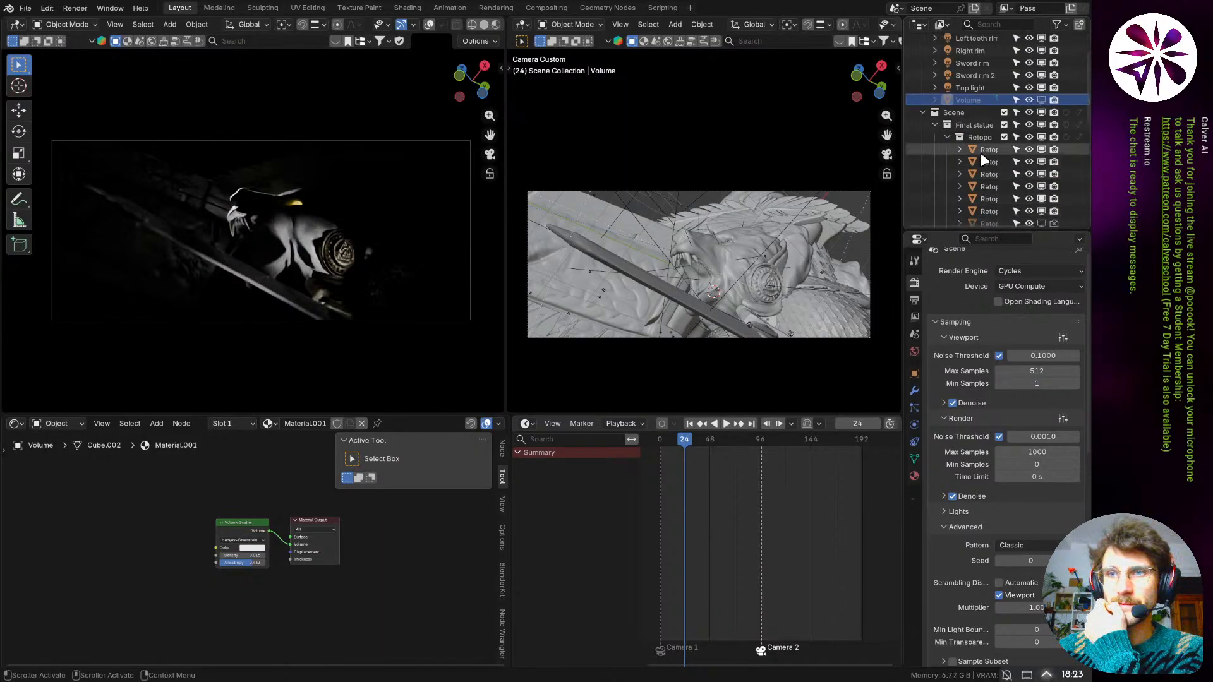
scroll(974, 146, "down", 1)
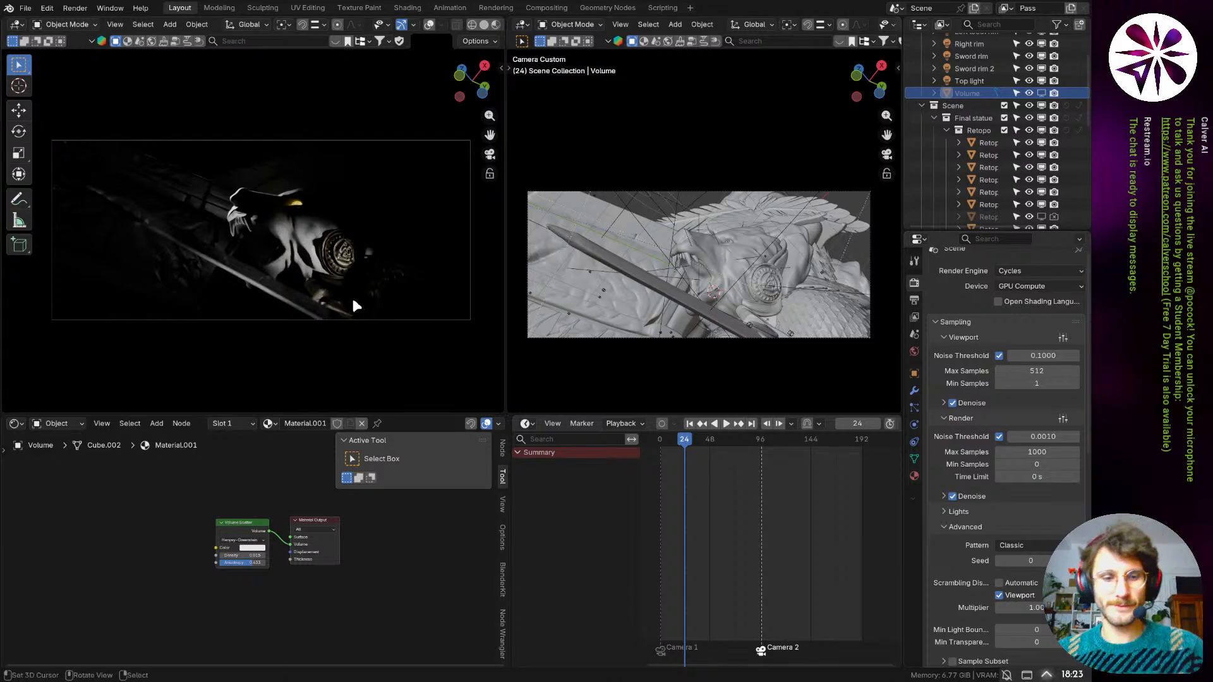
- Draw a render region just outside the whole camera frame in the rendered viewport
key("ctrl+b")
left_click_drag(43, 339, 478, 130)
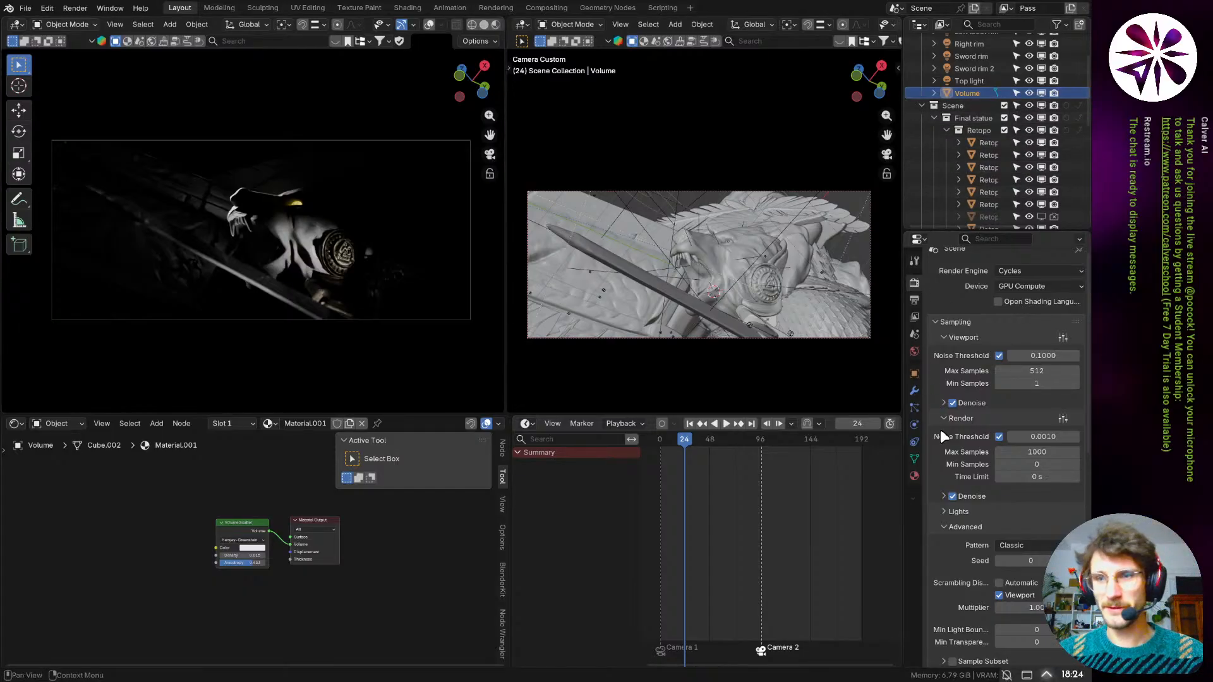
scroll(954, 467, "down", 10)
scroll(970, 515, "down", 4)
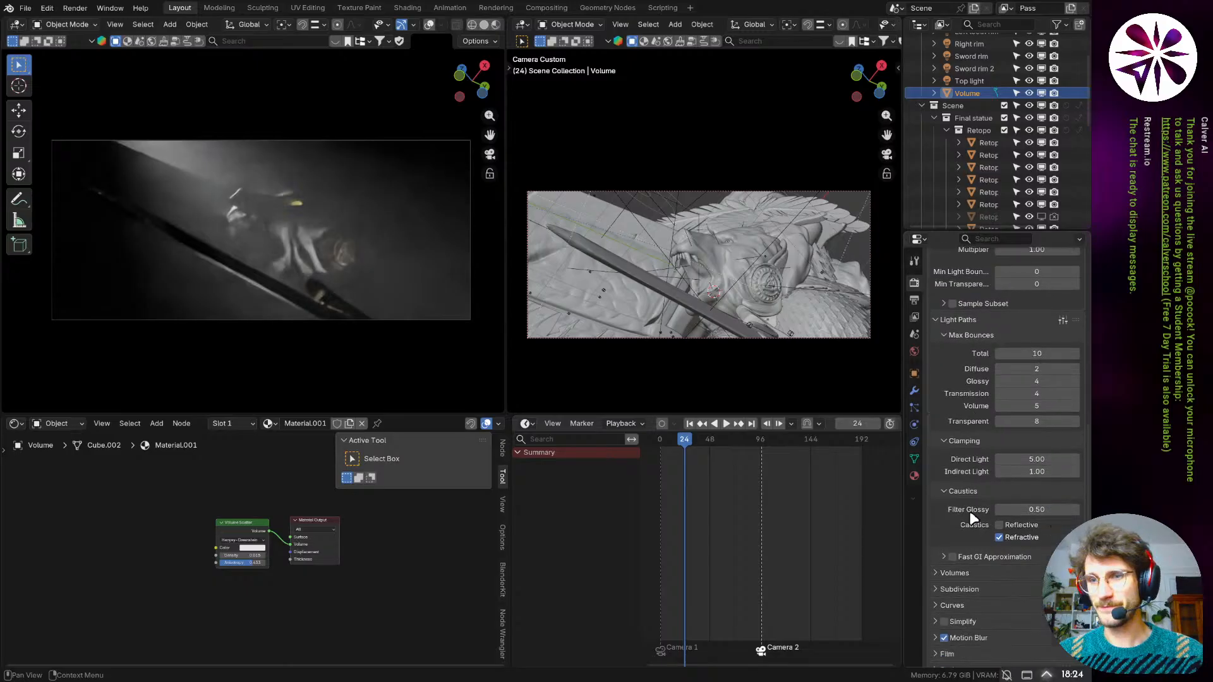
- Collapse the Retopo collection, exclude the Shield collection from the view layer, and select the Feather head object
left_click(946, 131)
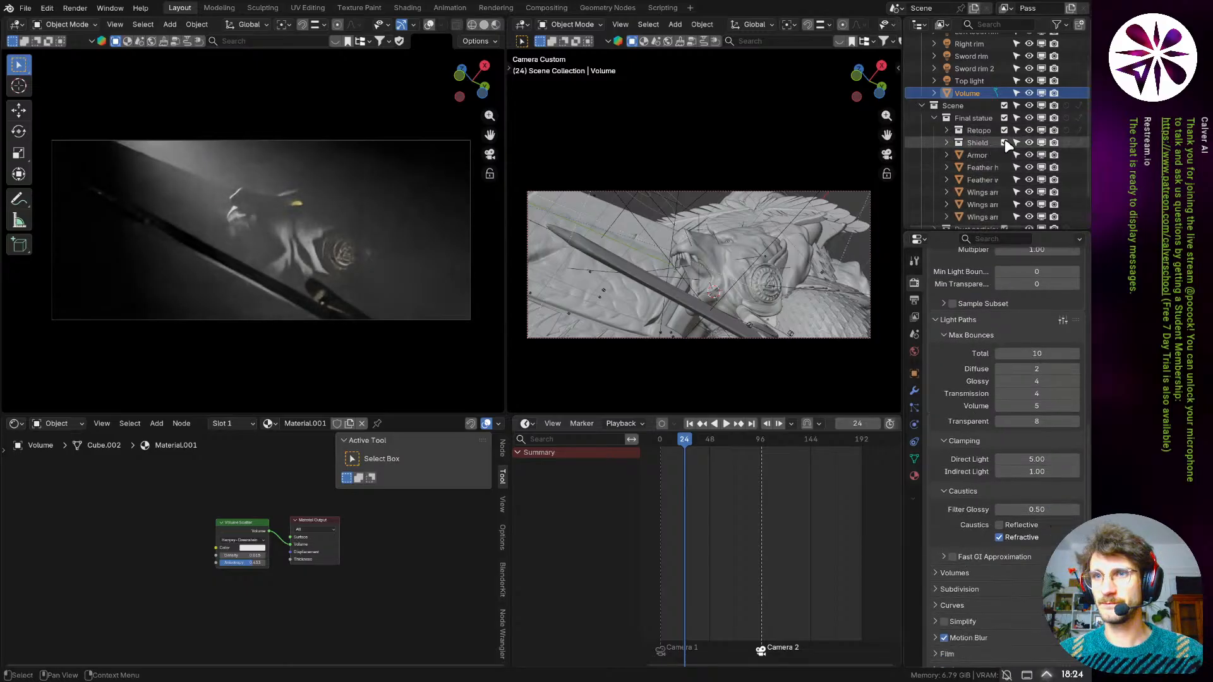
left_click(983, 143)
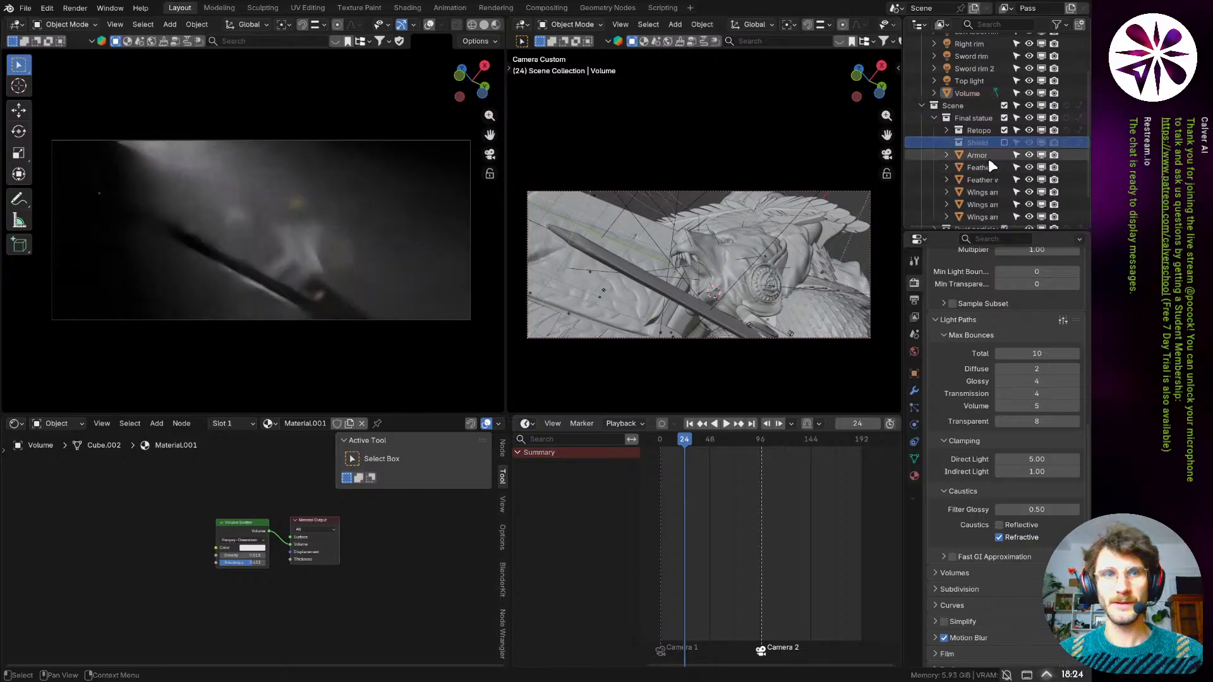
scroll(983, 180, "down", 3)
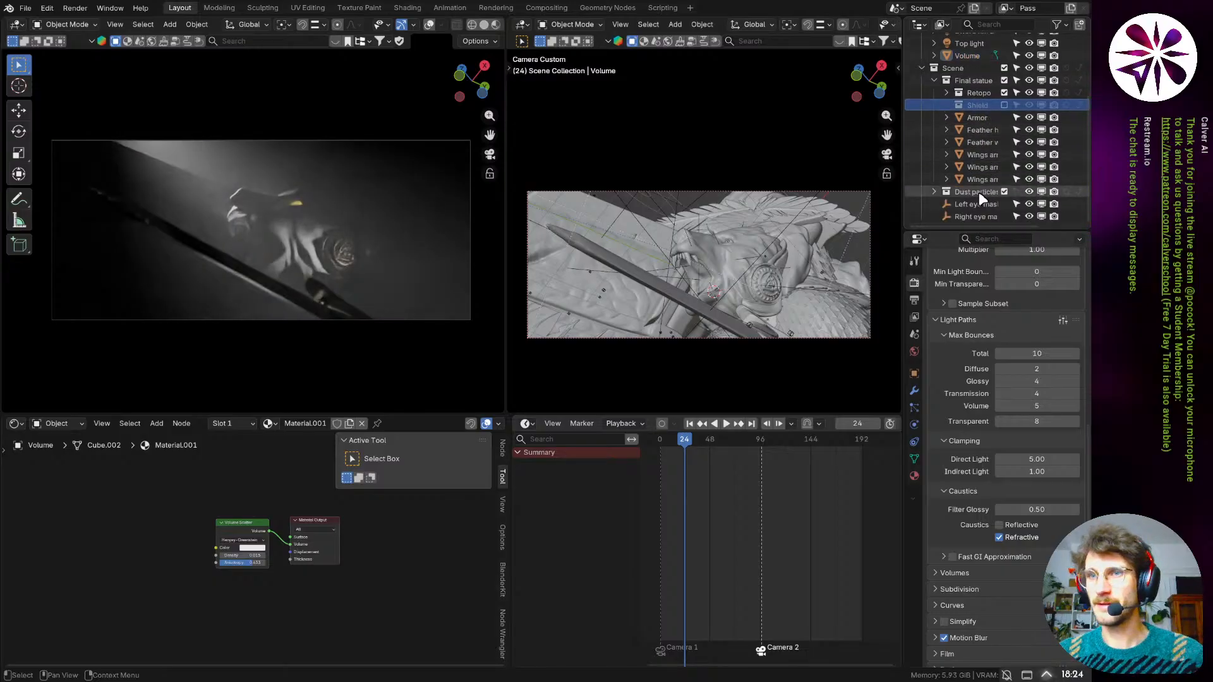
scroll(979, 186, "up", 4)
scroll(952, 115, "up", 3)
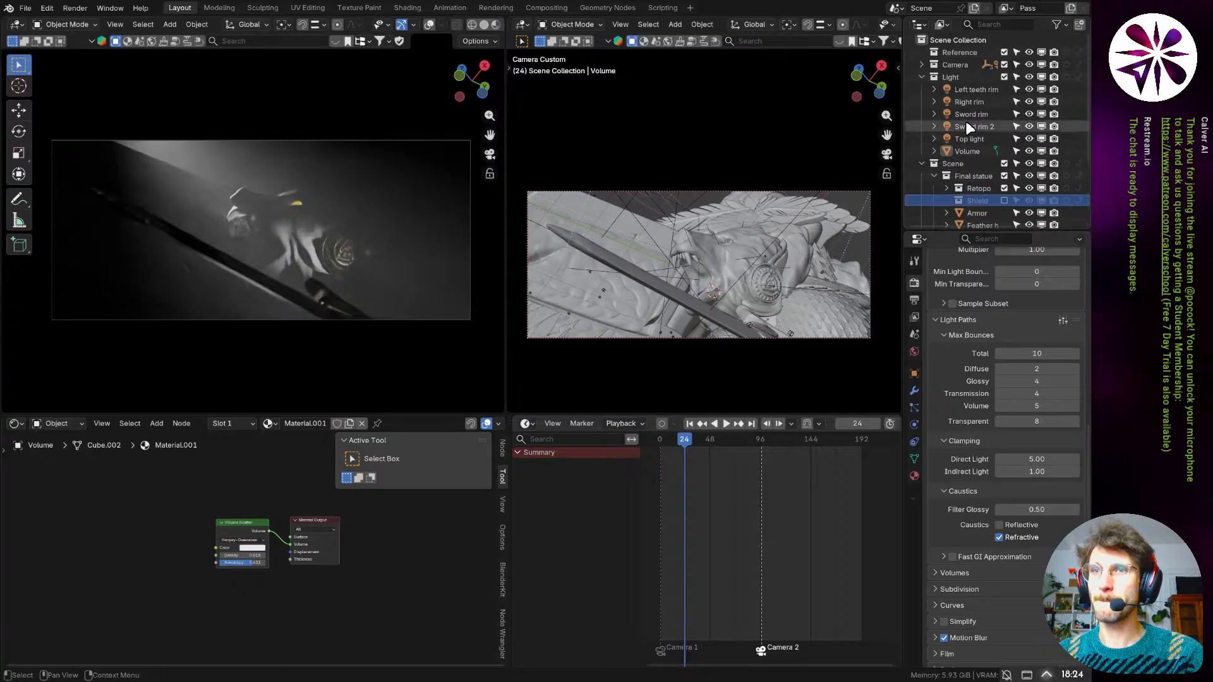
scroll(968, 158, "down", 5)
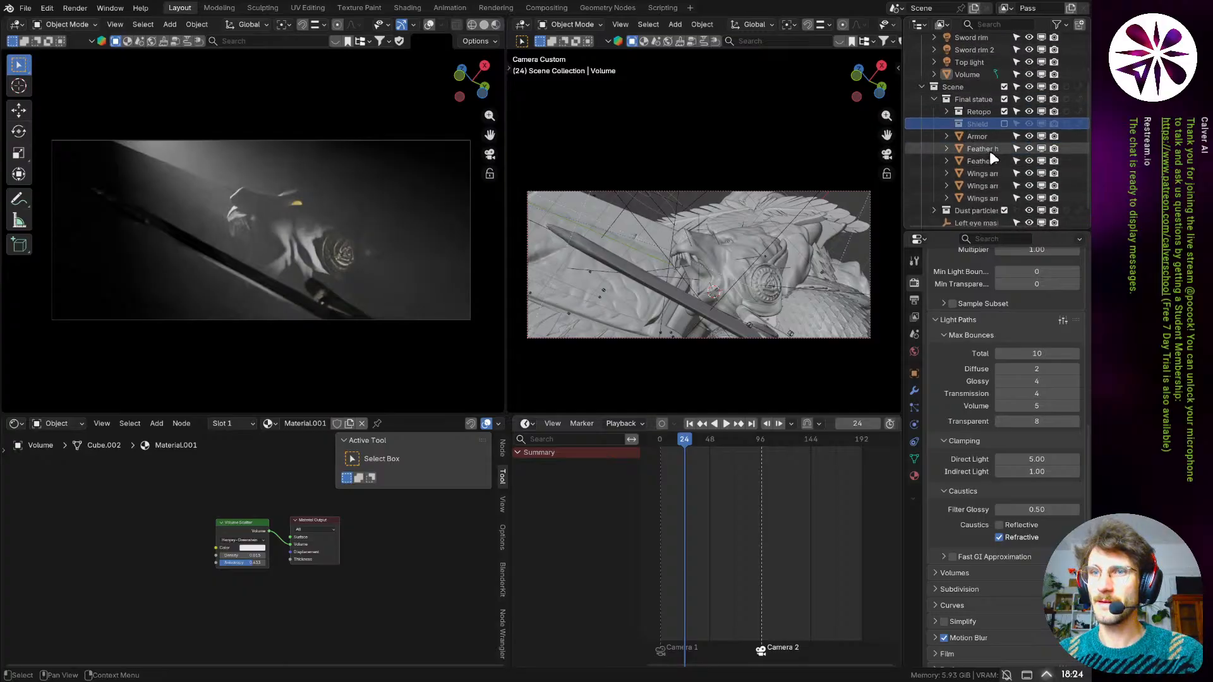
left_click(980, 149)
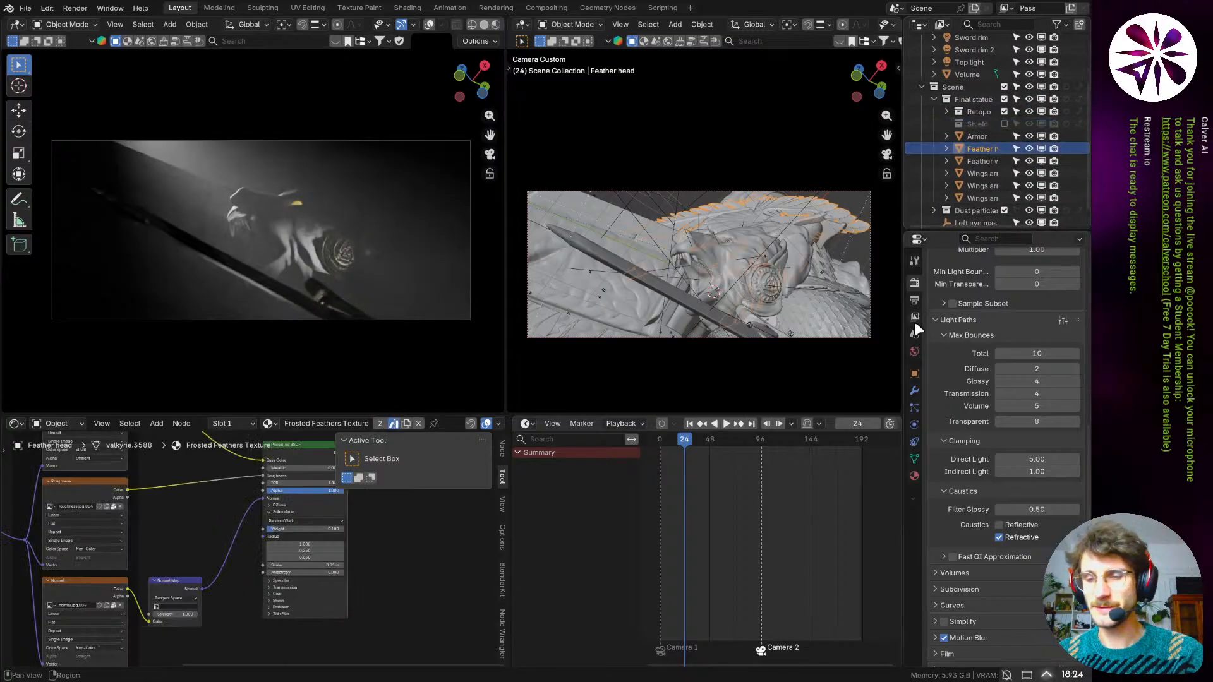
- Set the viewport pixel size to 2× in the Cycles performance settings
scroll(958, 575, "down", 3)
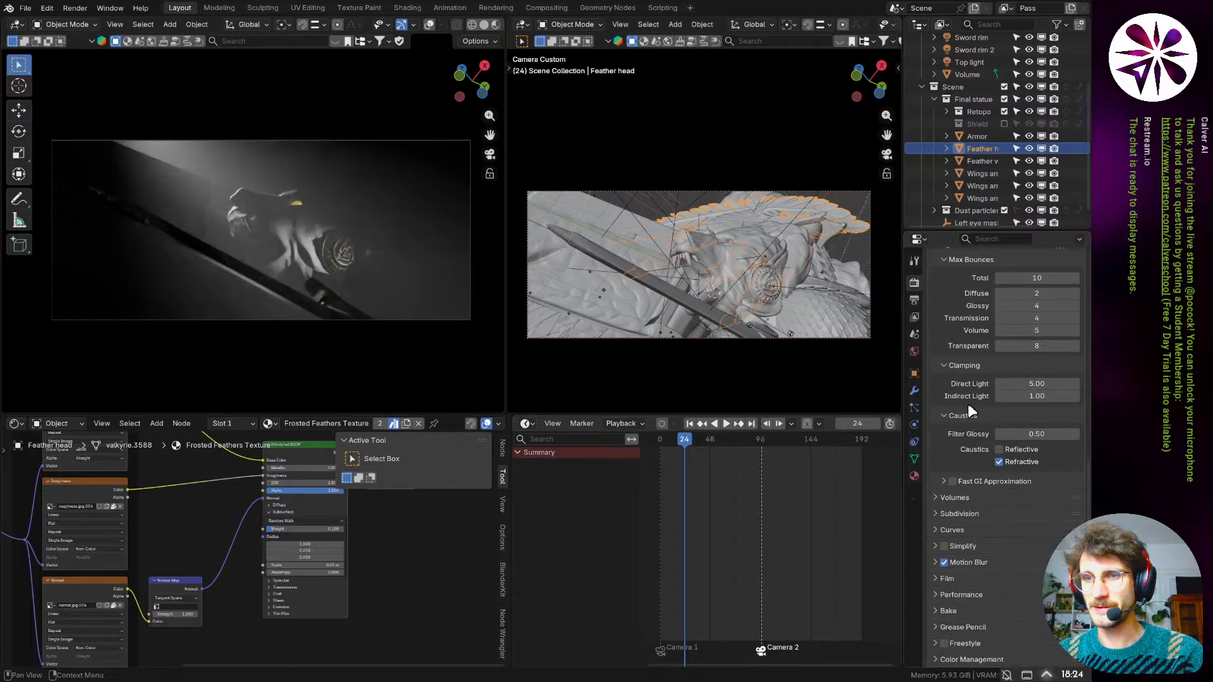
scroll(955, 421, "up", 6)
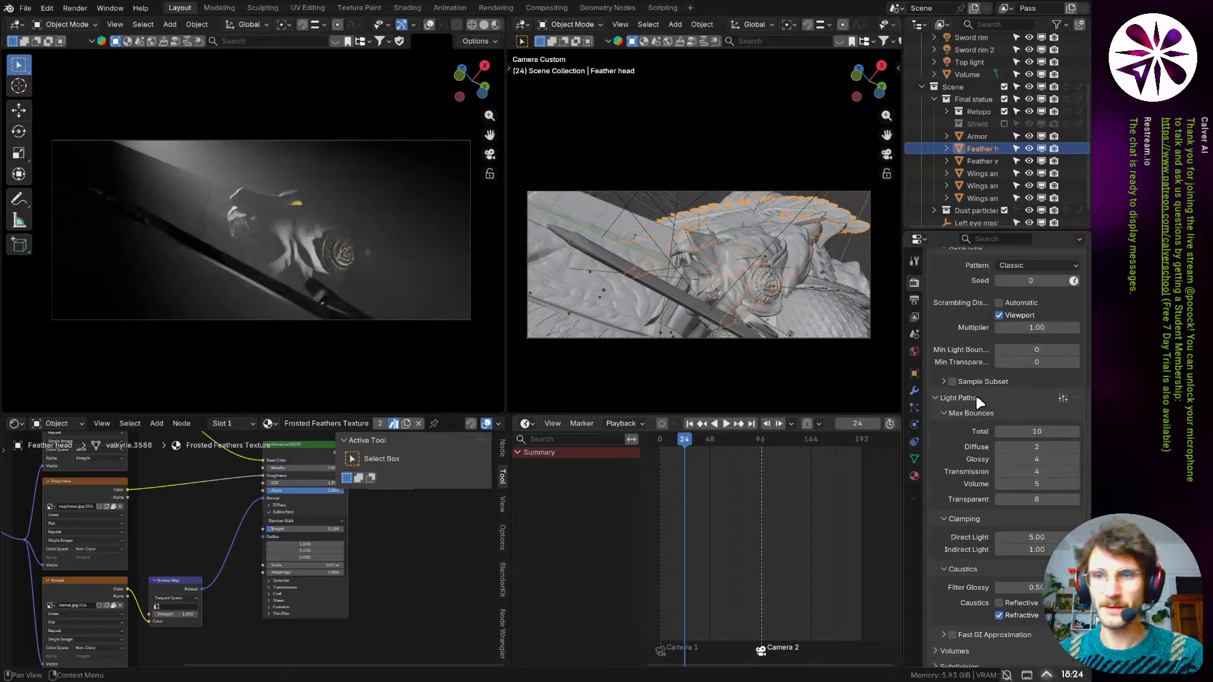
scroll(967, 480, "down", 1)
scroll(973, 499, "down", 3)
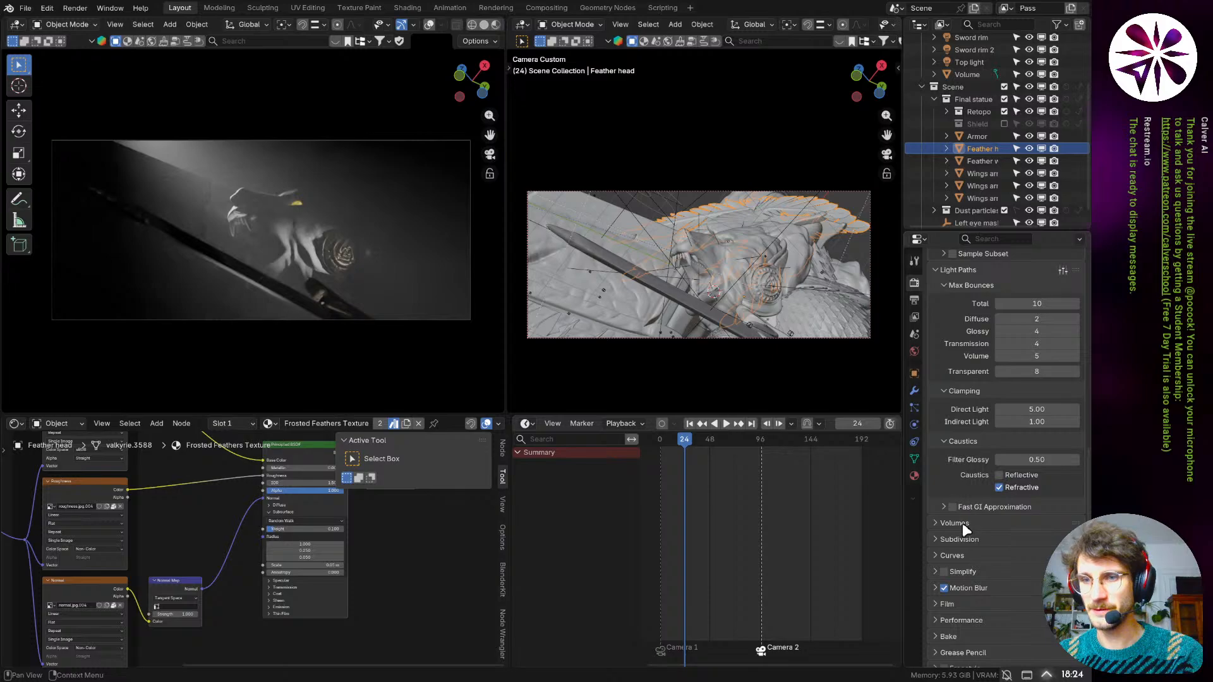
scroll(965, 569, "down", 2)
left_click(959, 593)
scroll(961, 581, "down", 7)
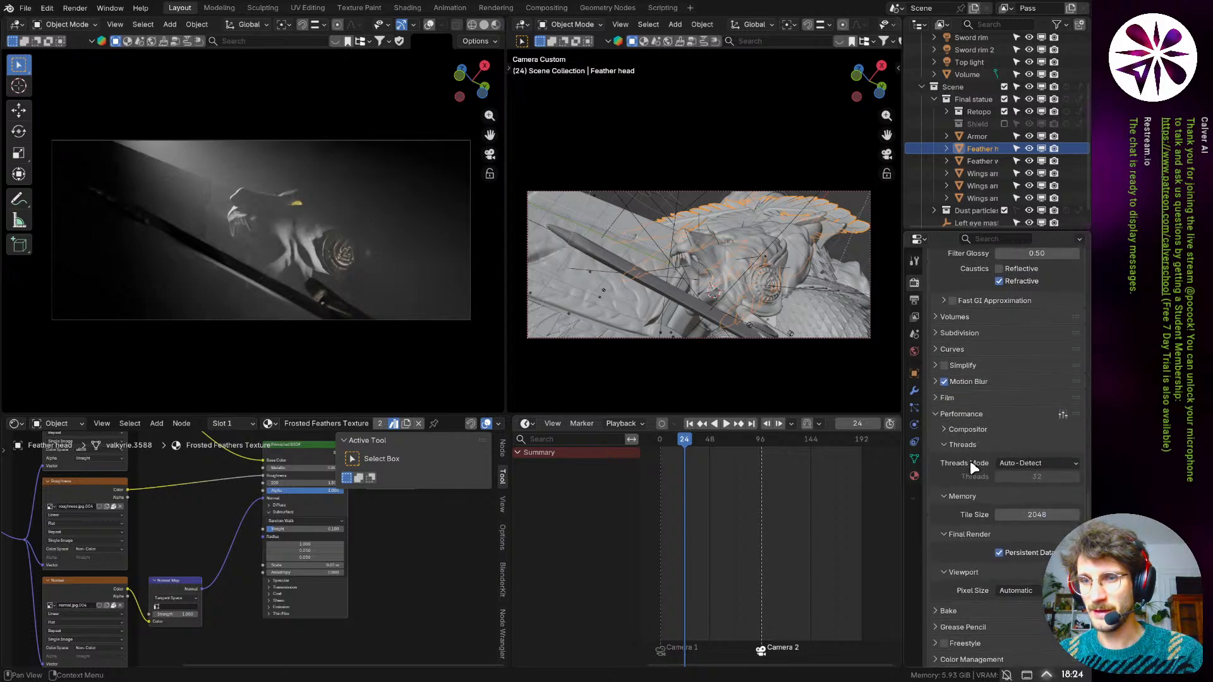
left_click(1017, 590)
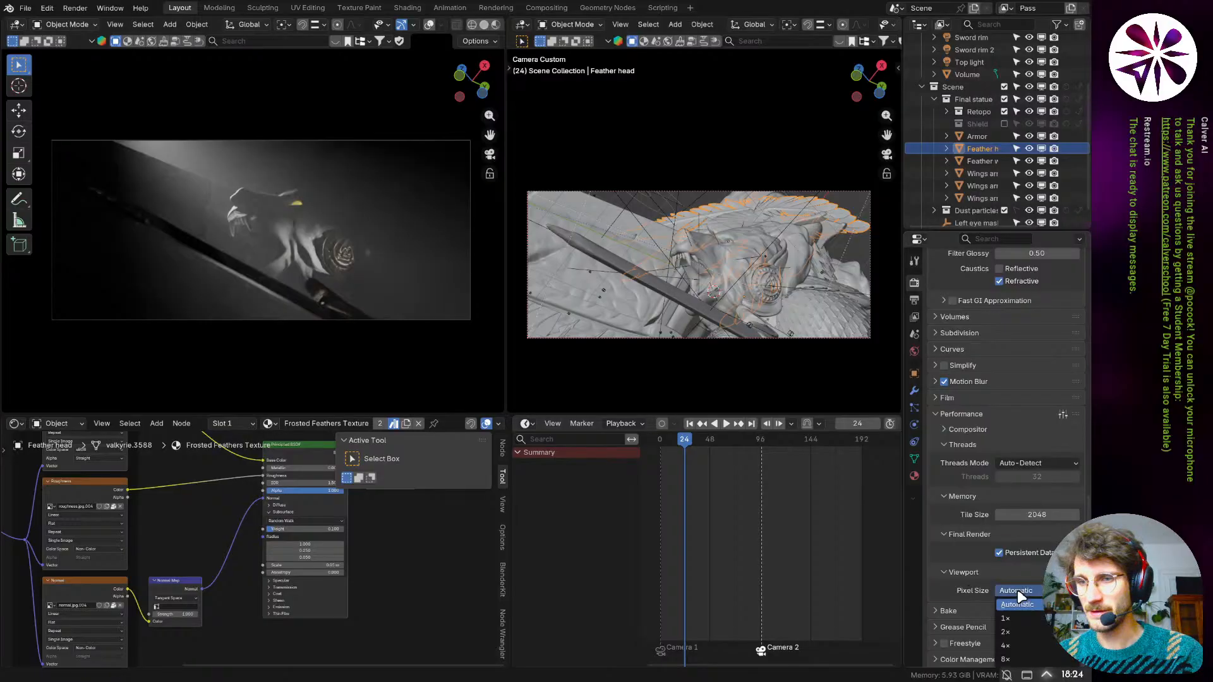
left_click(1010, 632)
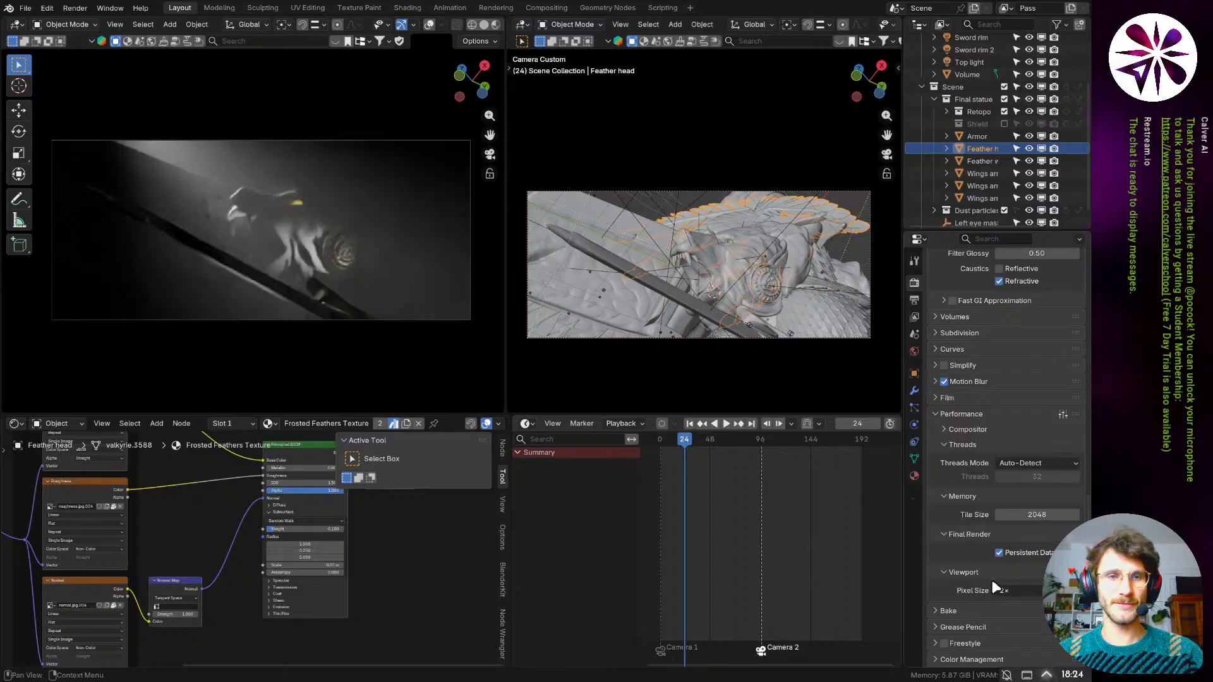
- Play the animation from frame 24 to check the lighter viewport render, and scrub the timeline to frame 82
scroll(985, 138, "up", 5)
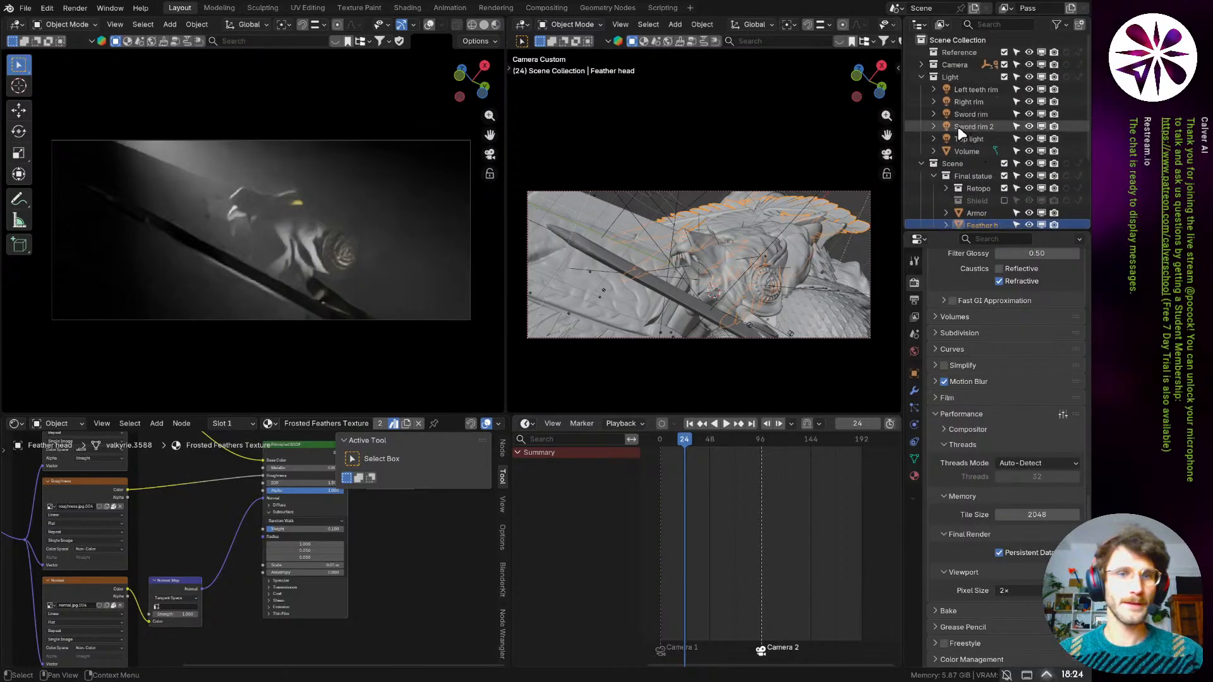
key("space")
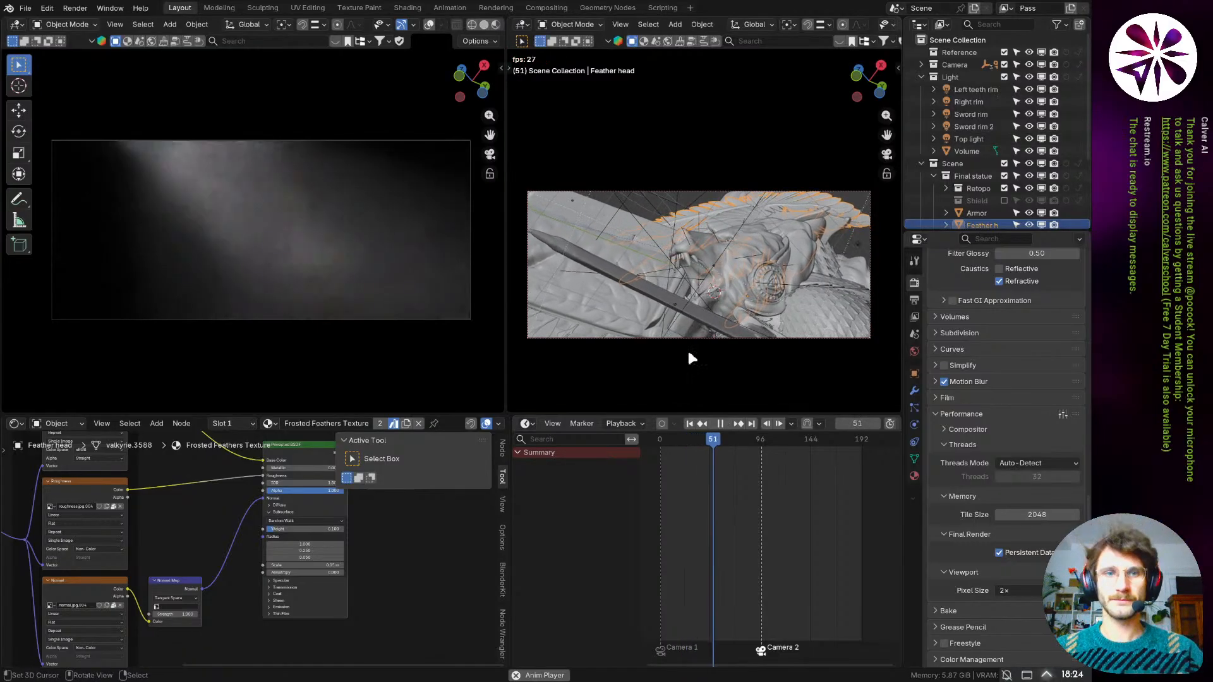
left_click_drag(727, 438, 745, 440)
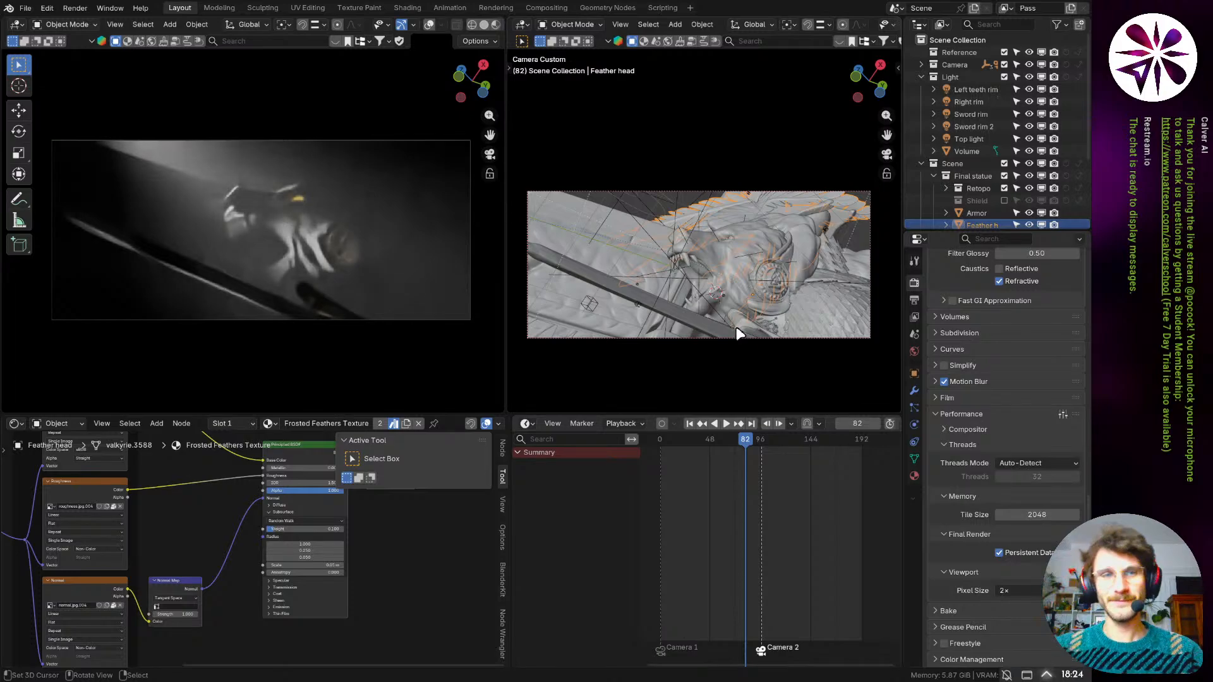
- Save a copy of the scene in the Downloads folder as "Statue 2_v4 calver v1.blend"
key("ctrl+shift+s")
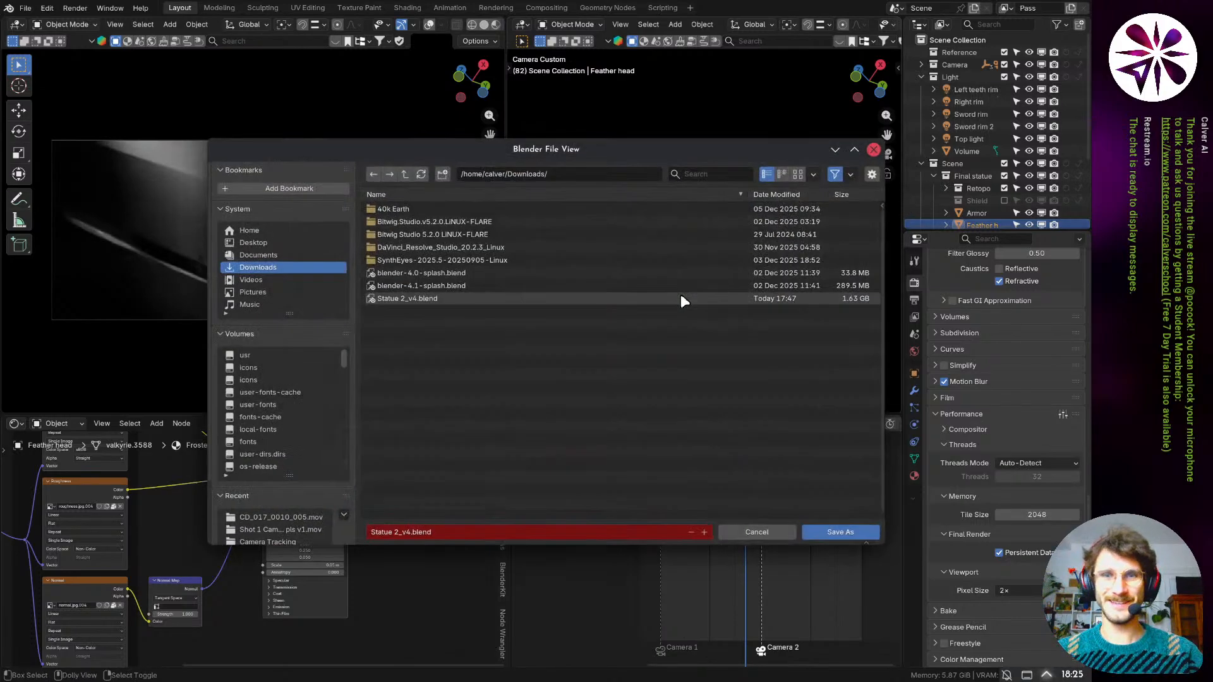
left_click(616, 533)
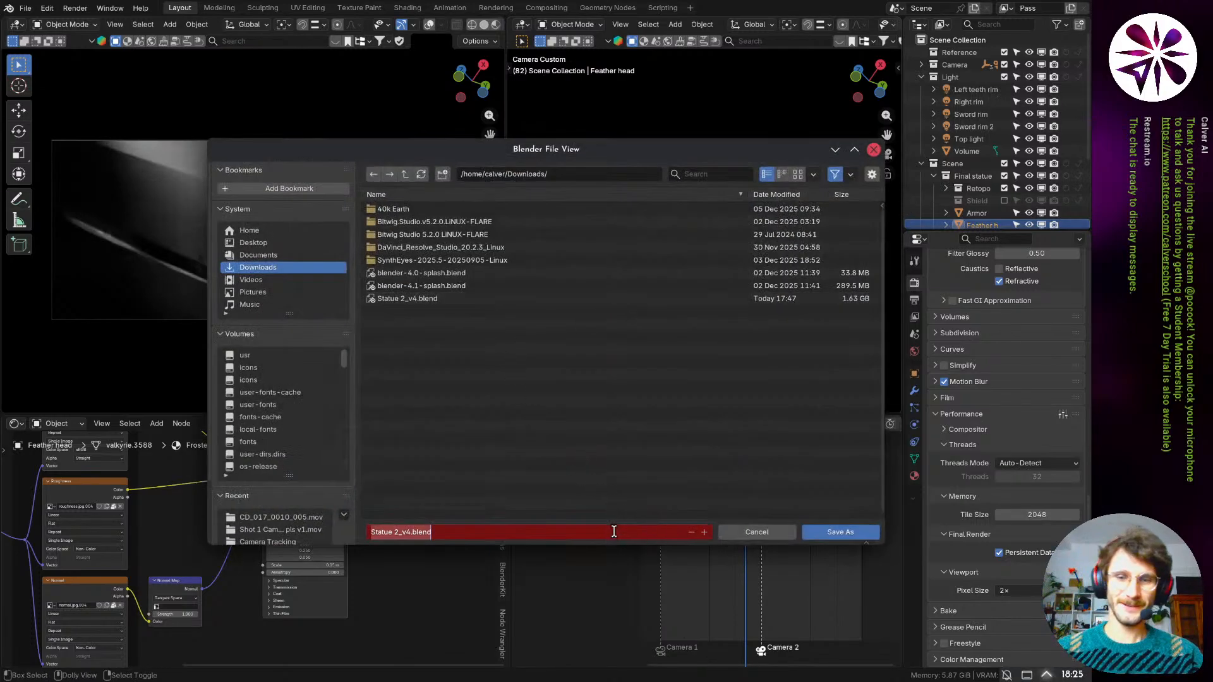
left_click(614, 532)
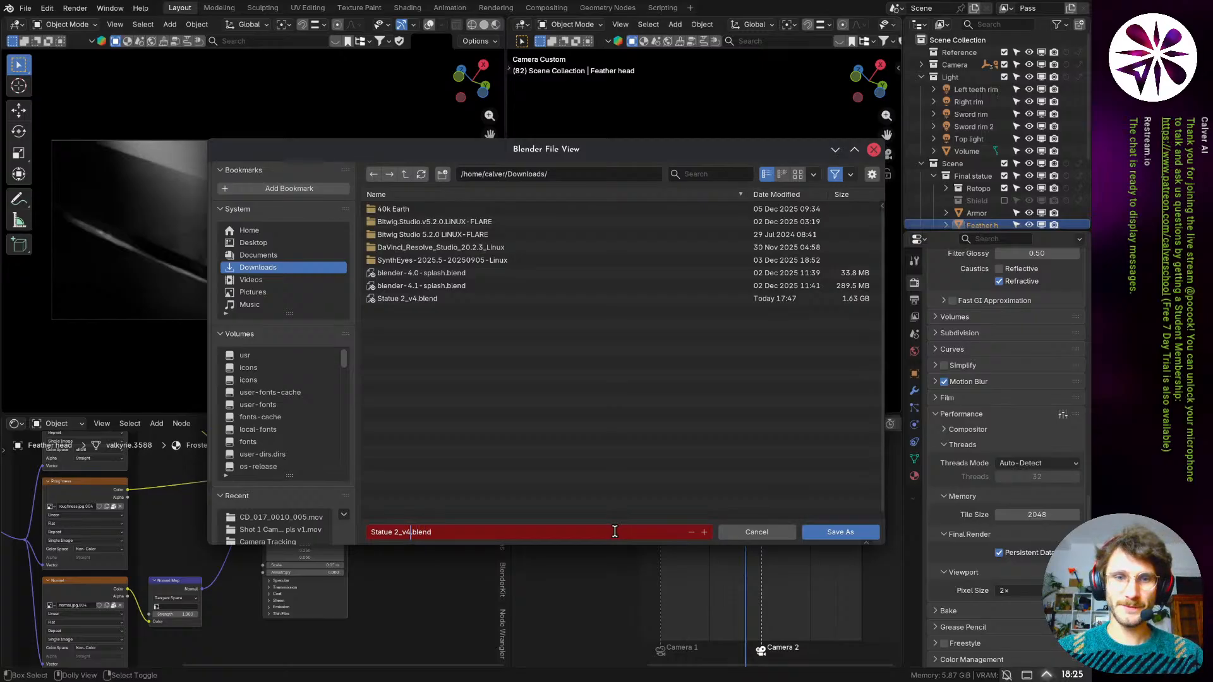
type("calver v1")
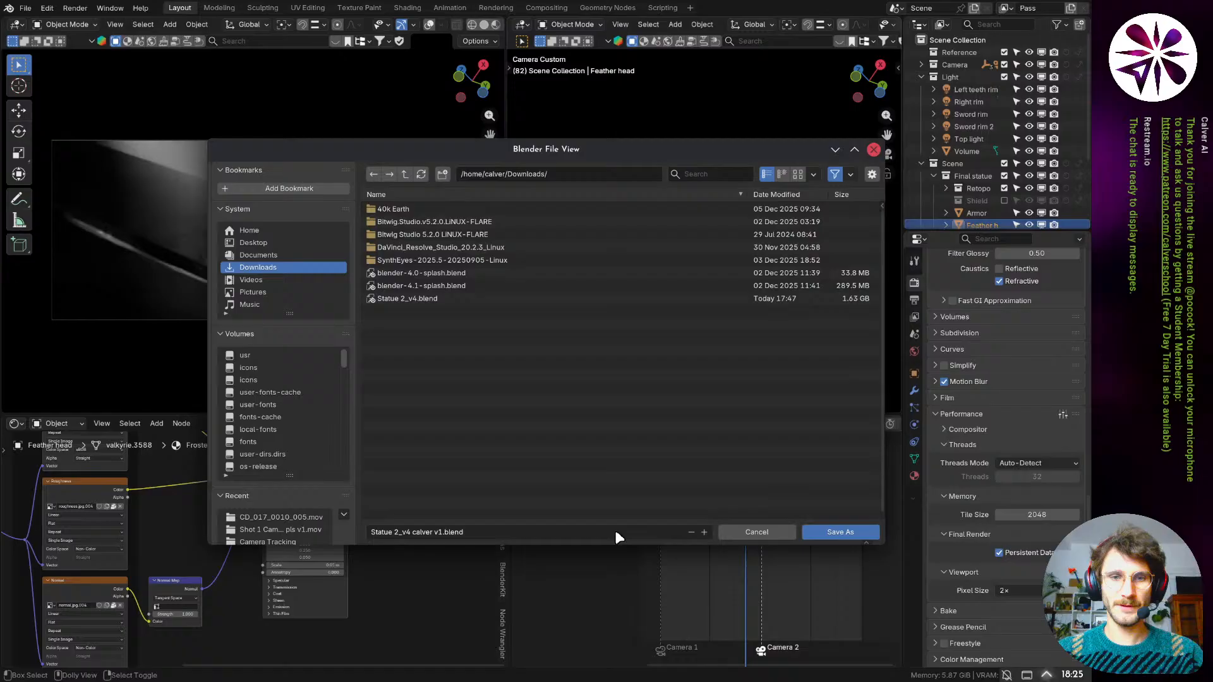
key("Return")
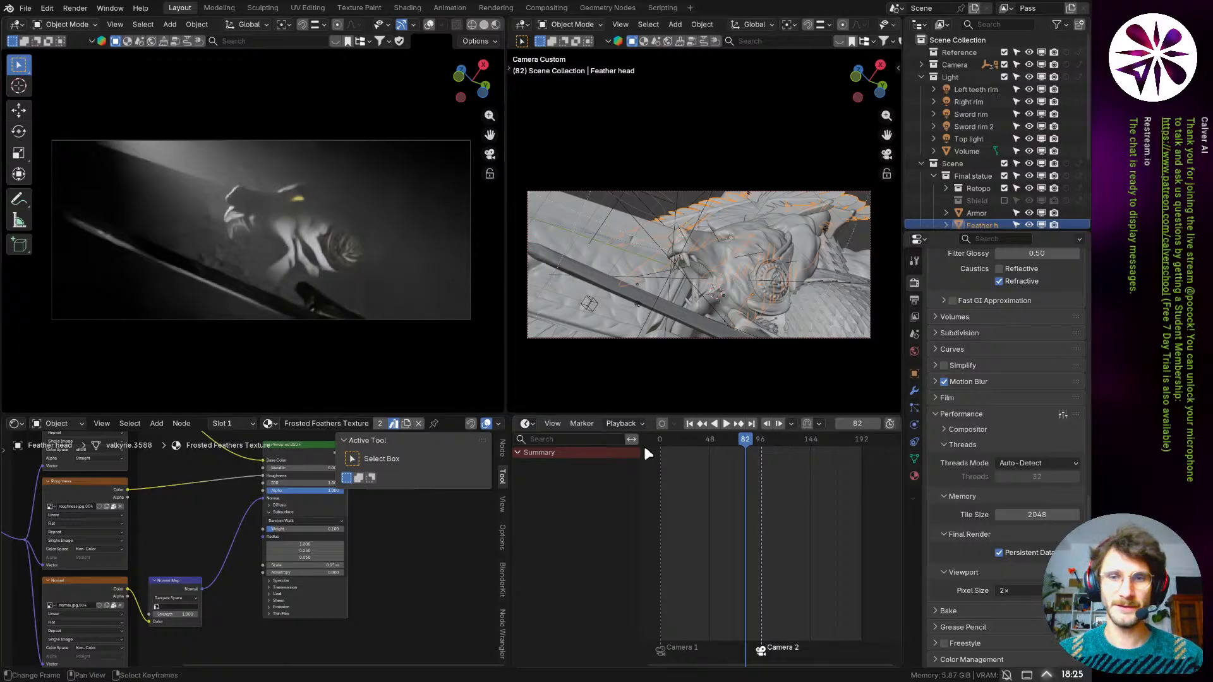
- Go to frame 7 and add an area light to the Light collection
left_click(667, 438)
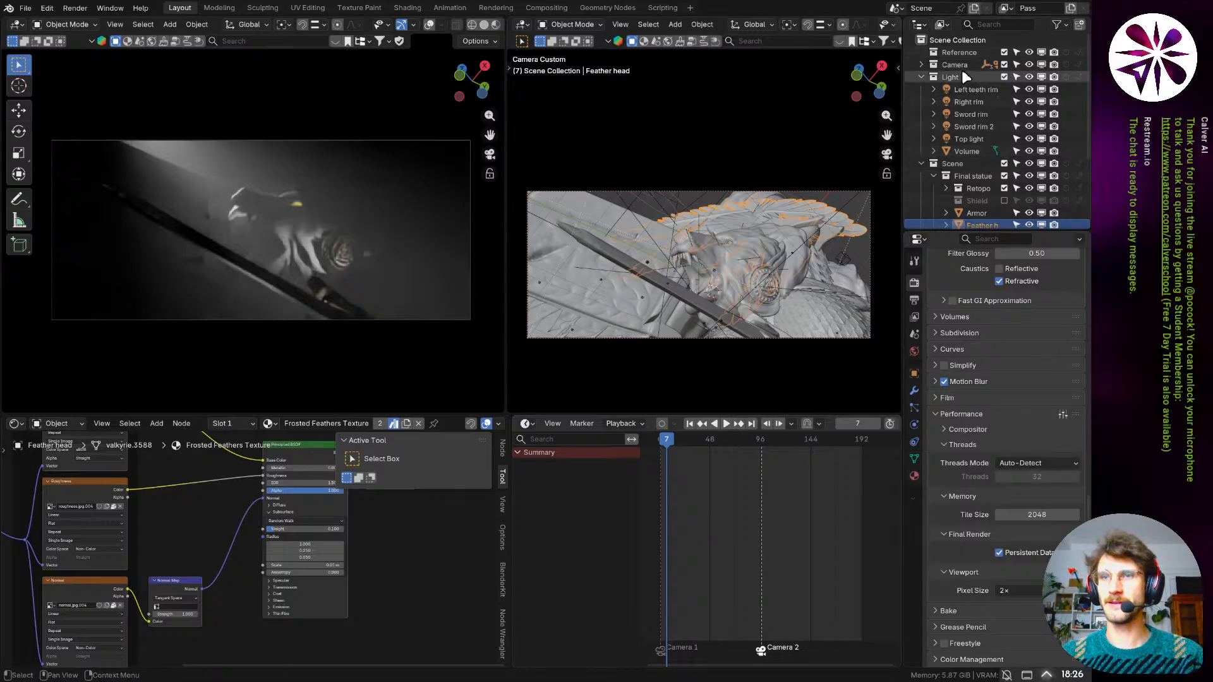
left_click(941, 77)
middle_click_drag(721, 261, 754, 249)
scroll(748, 245, "down", 1)
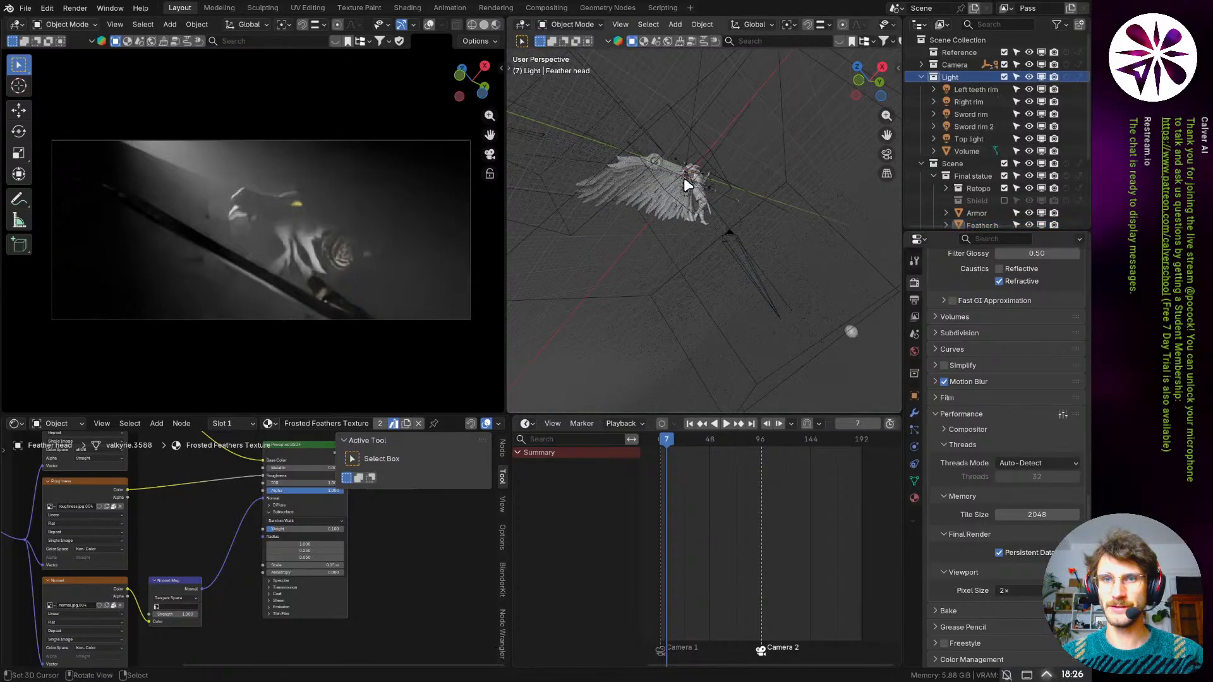
scroll(686, 180, "up", 6)
middle_click_drag(699, 173, 705, 370)
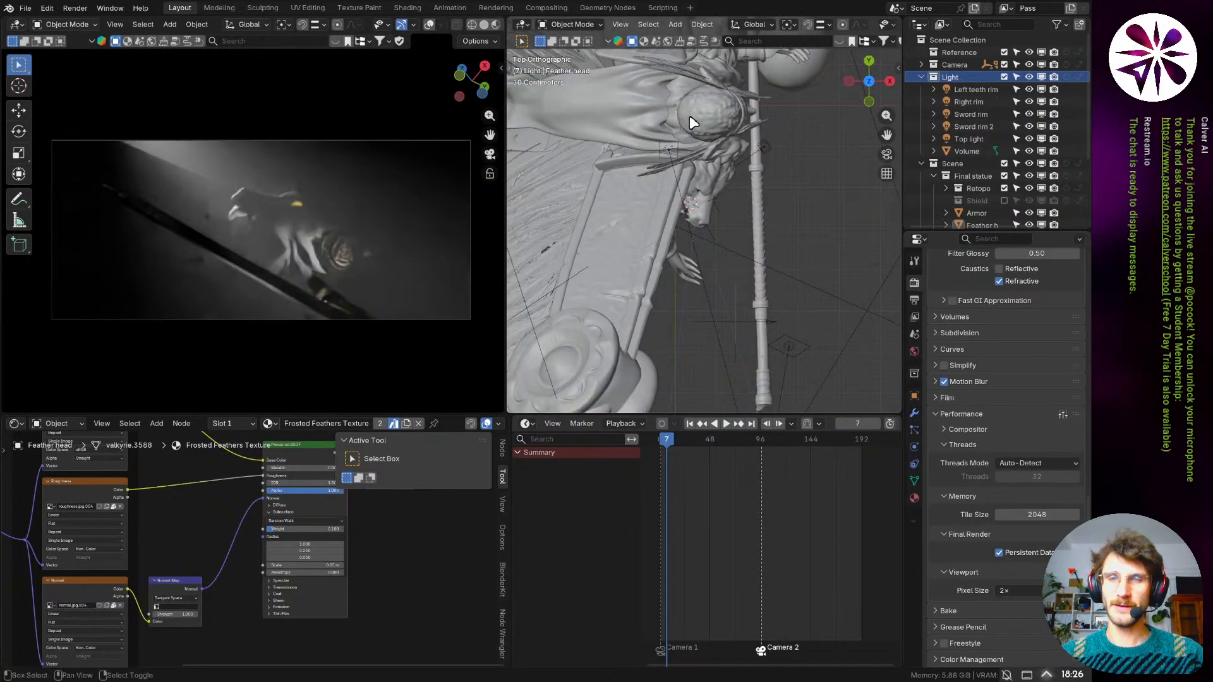
scroll(700, 293, "down", 3)
middle_click_drag(689, 115, 749, 395, "shift")
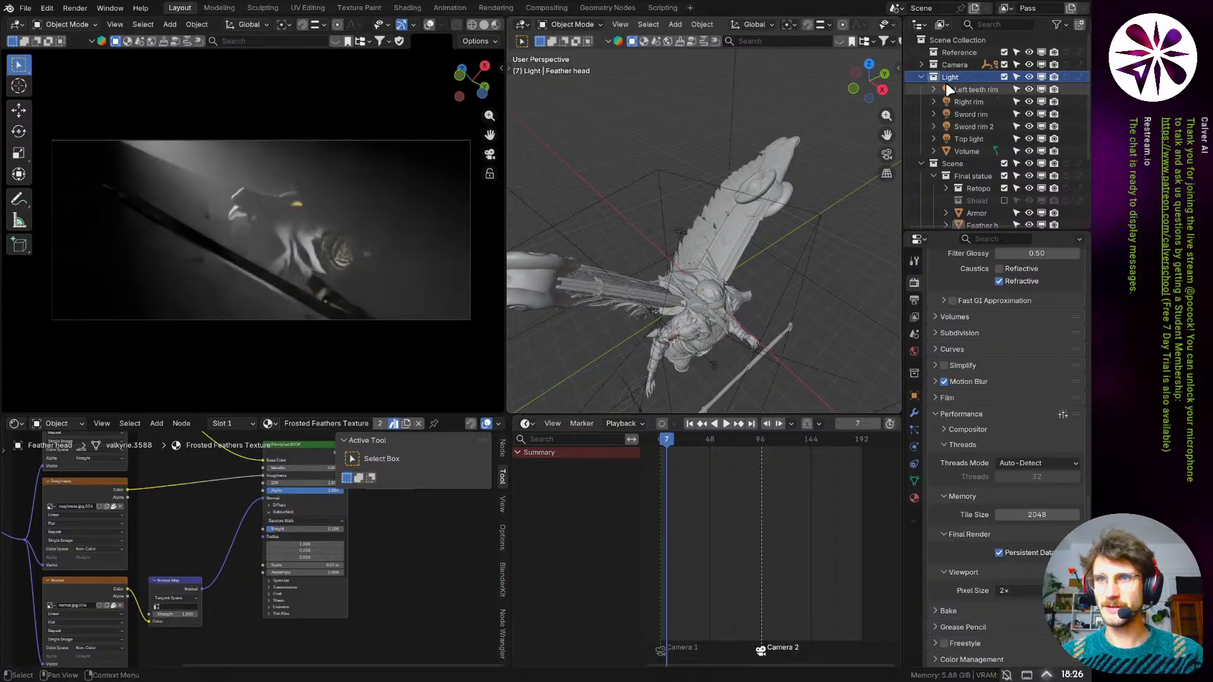
middle_click_drag(834, 184, 690, 297)
key("shift+a")
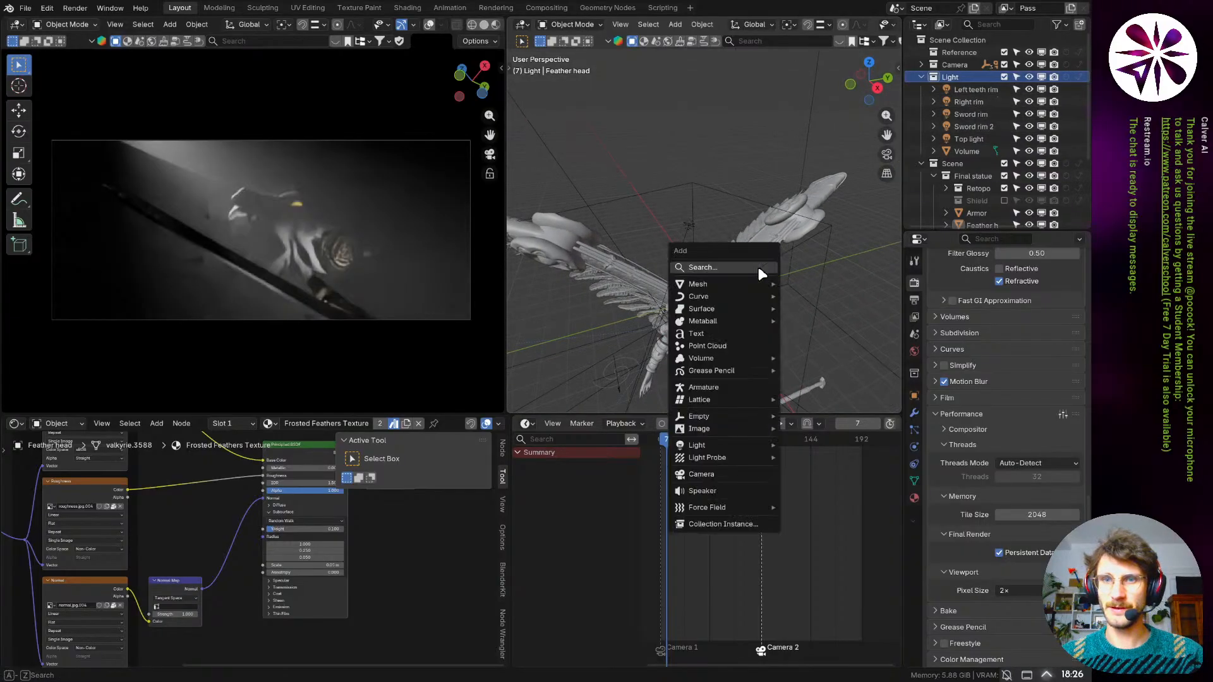
mouse_move(758, 446)
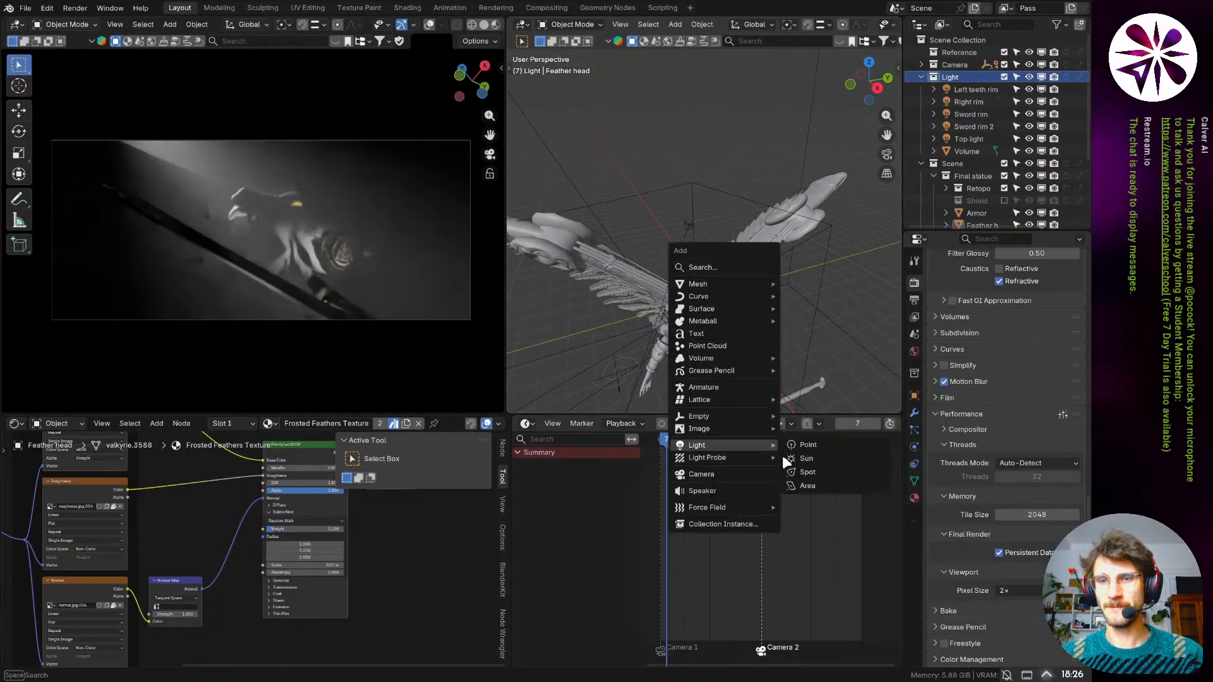
left_click(807, 485)
- Raise the area light along Z and tilt it with a free trackball rotation, using the 3D Cursor as the pivot point
middle_click_drag(726, 348, 734, 95)
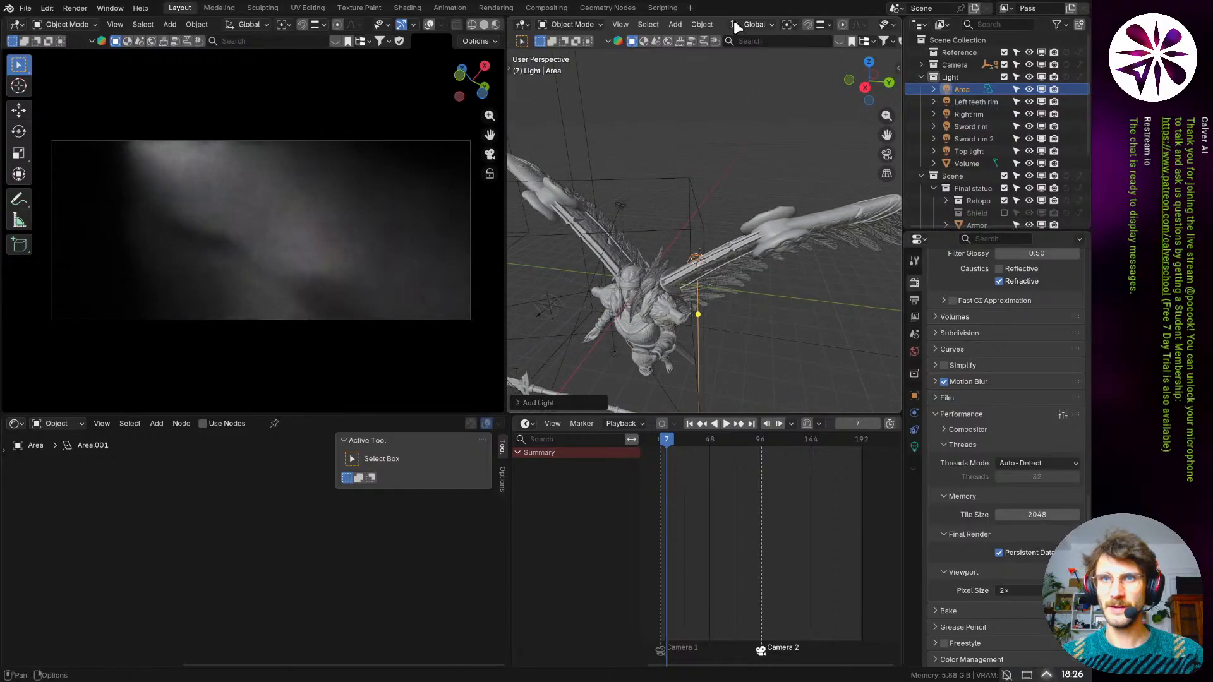
left_click(794, 24)
left_click(810, 67)
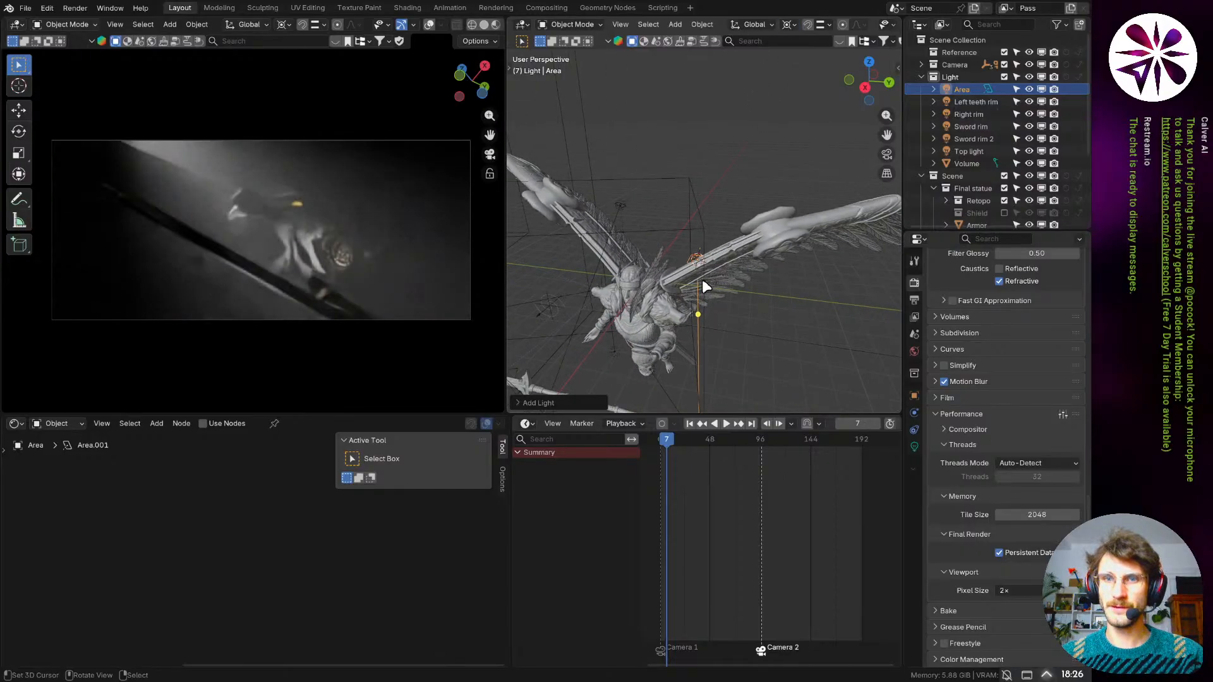
middle_click_drag(707, 288, 695, 253)
key("g")
key("z")
key("Return")
key("r")
key("r")
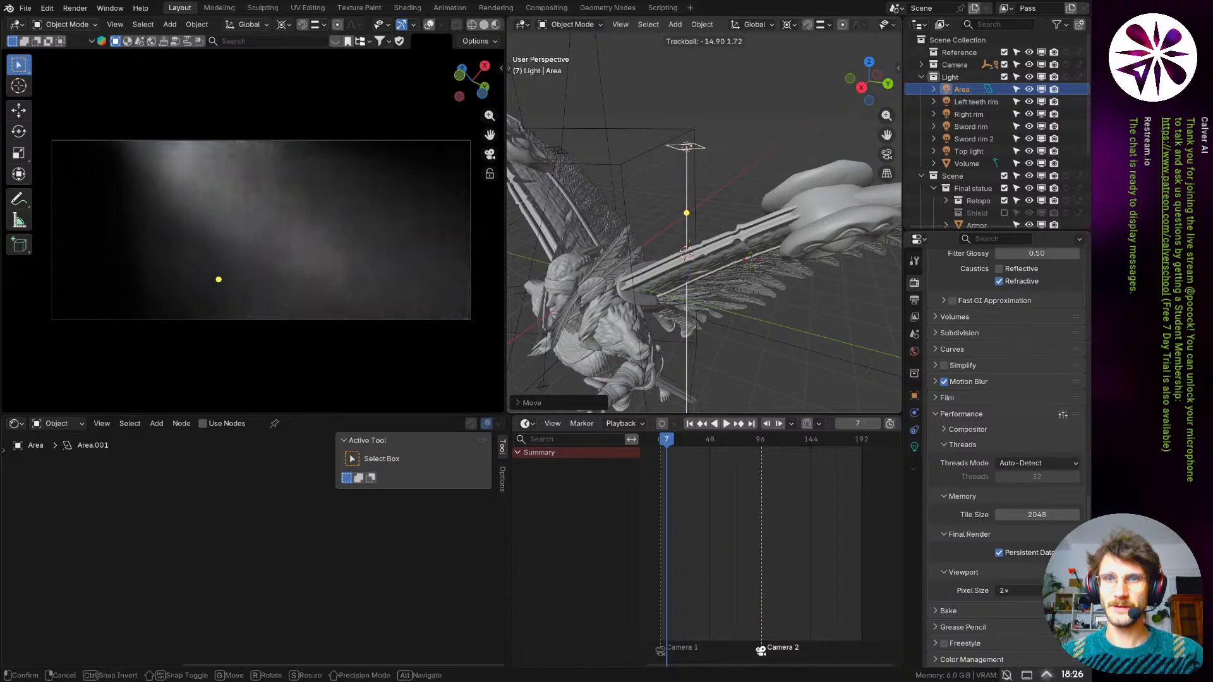
left_click(806, 18)
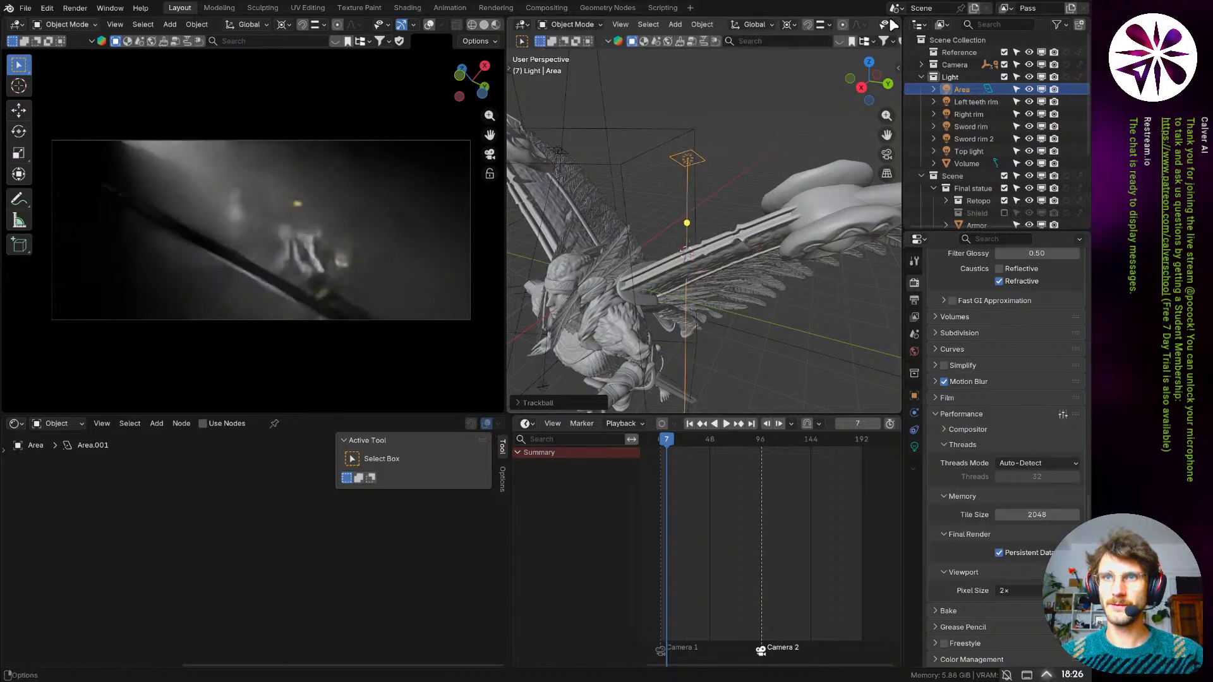
- Enable the move and rotate object gizmos and set the transform orientation to Local
scroll(855, 25, "down", 1)
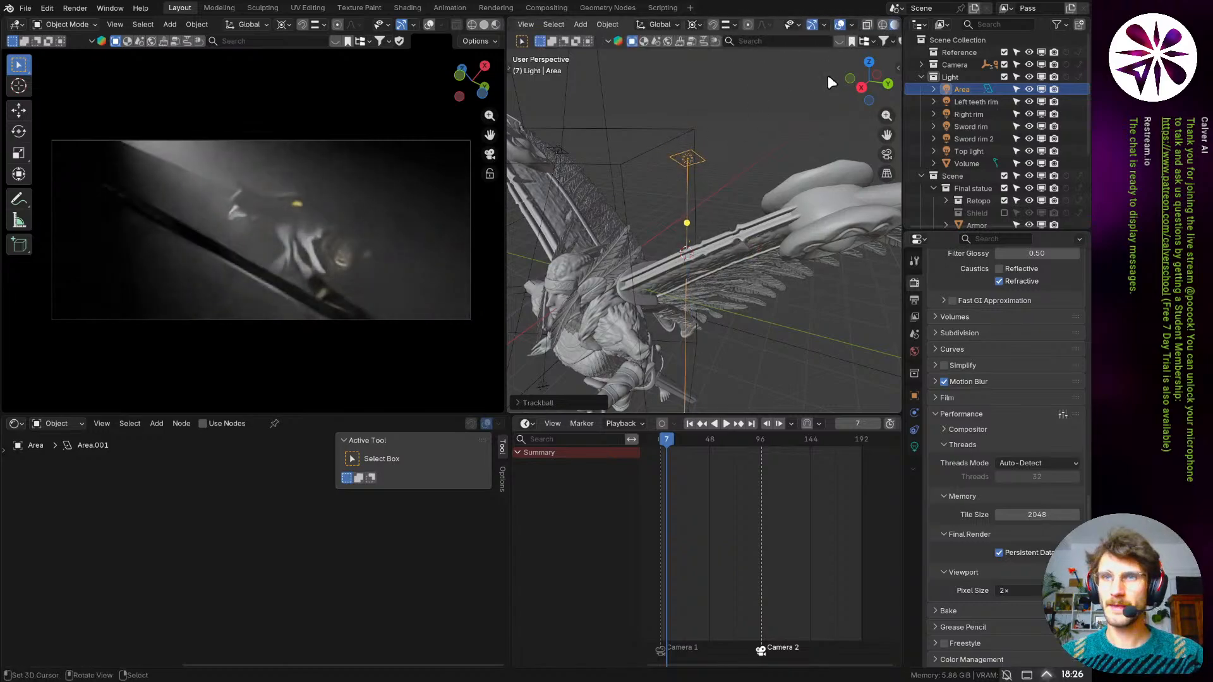
left_click(825, 24)
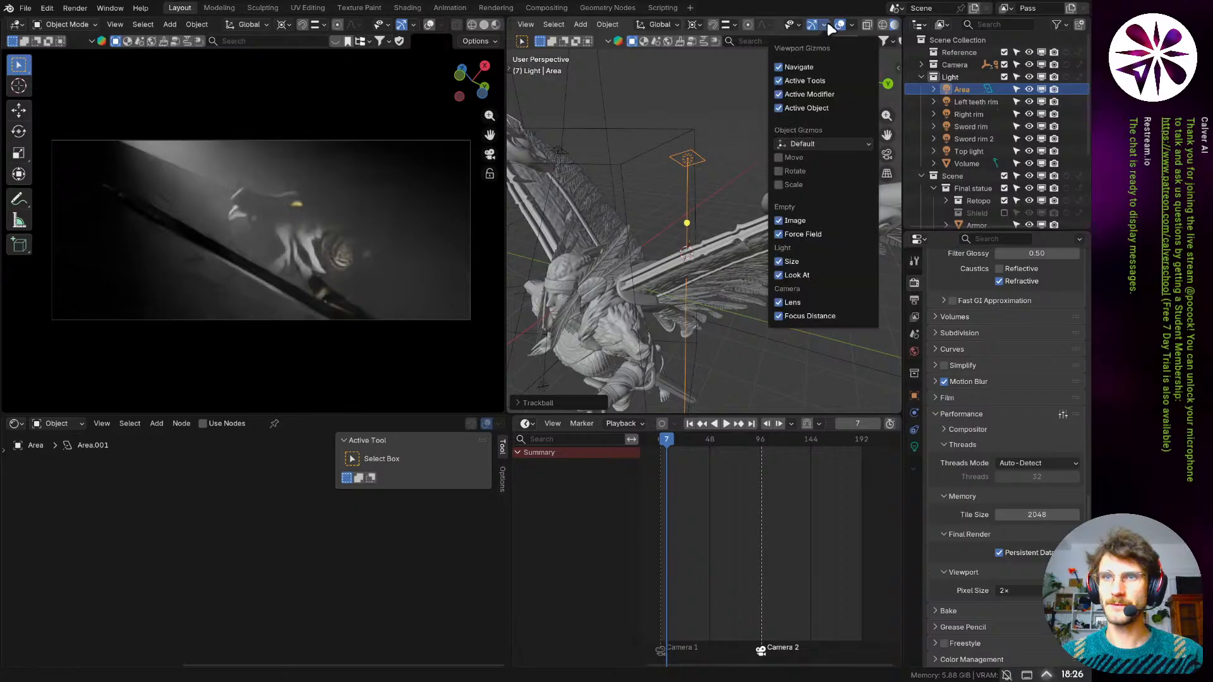
left_click(790, 170)
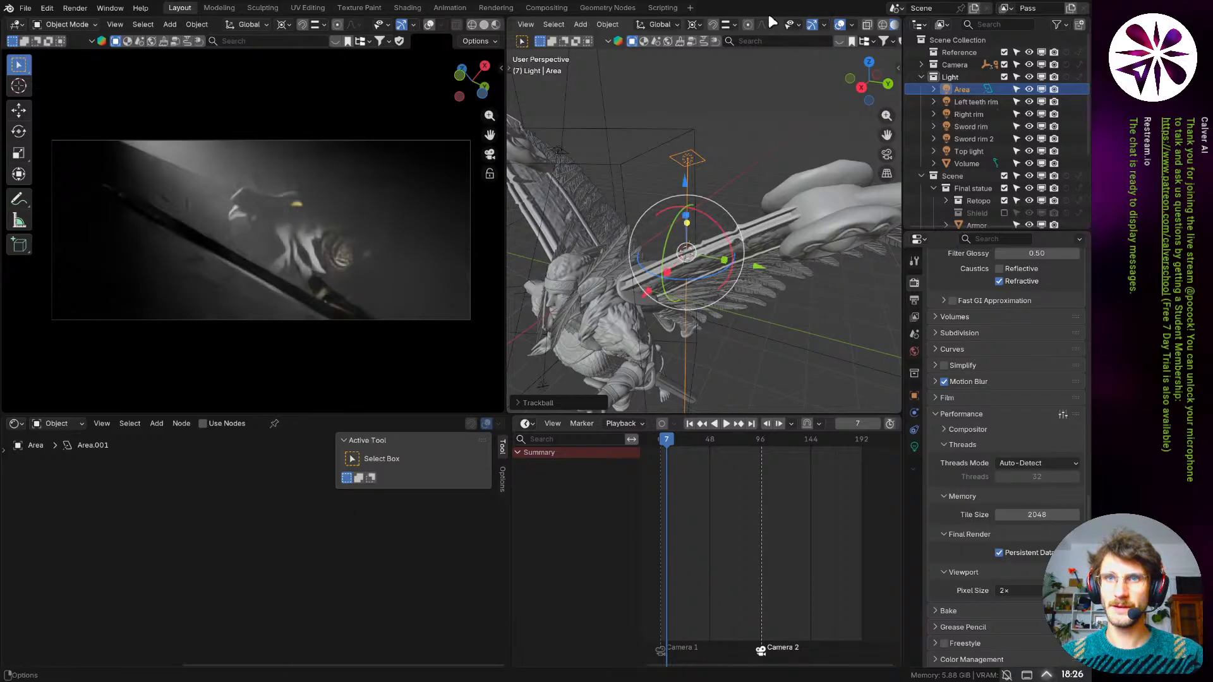
left_click(695, 24)
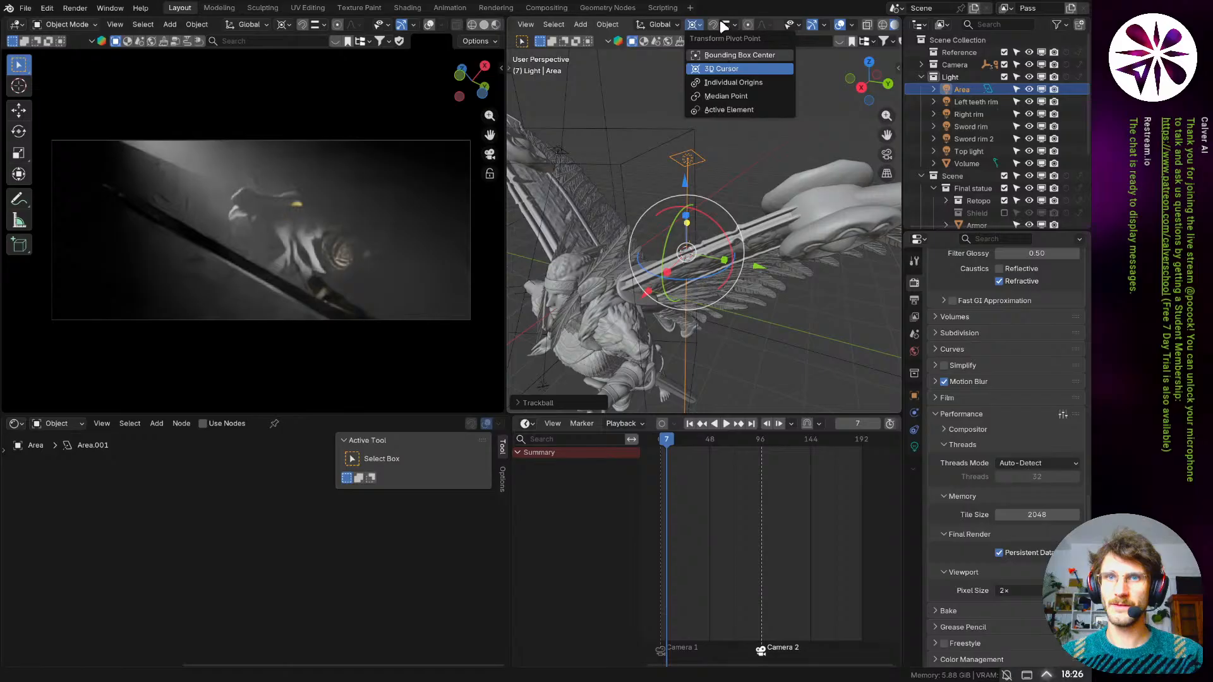
left_click(678, 25)
left_click(649, 77)
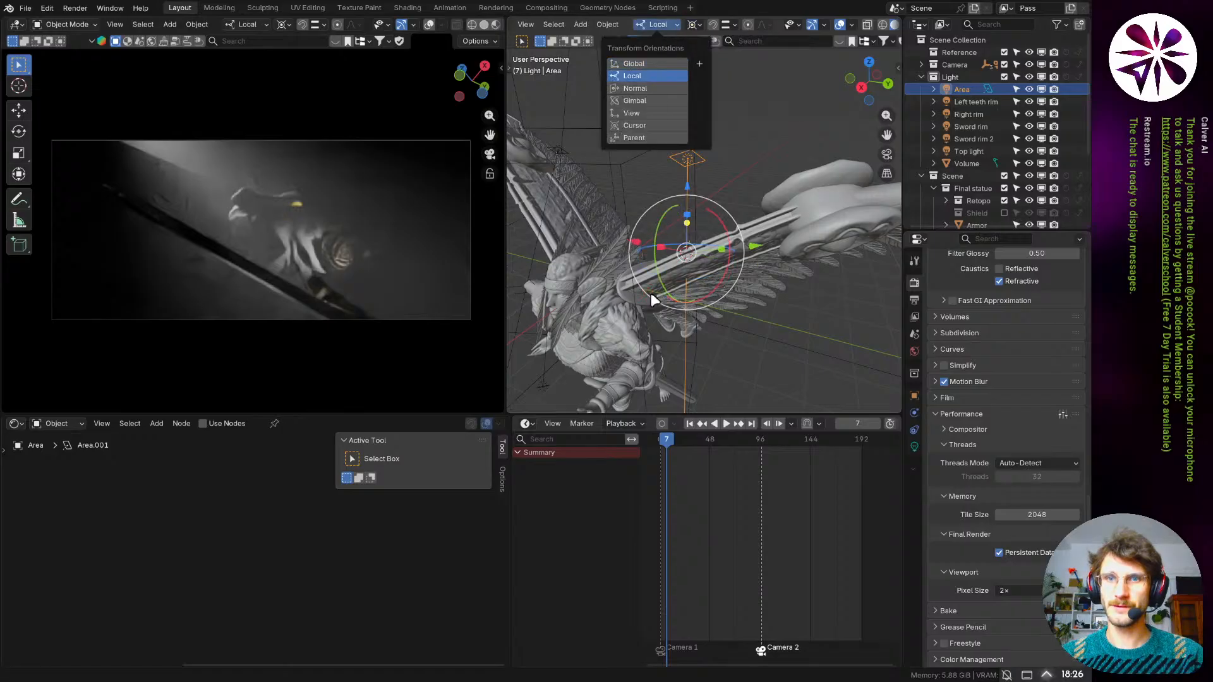
- Rotate the area light about one of its local axes around the 3D cursor and shift it along Z
left_click_drag(660, 243, 806, 320)
middle_click_drag(807, 319, 676, 203)
key("g")
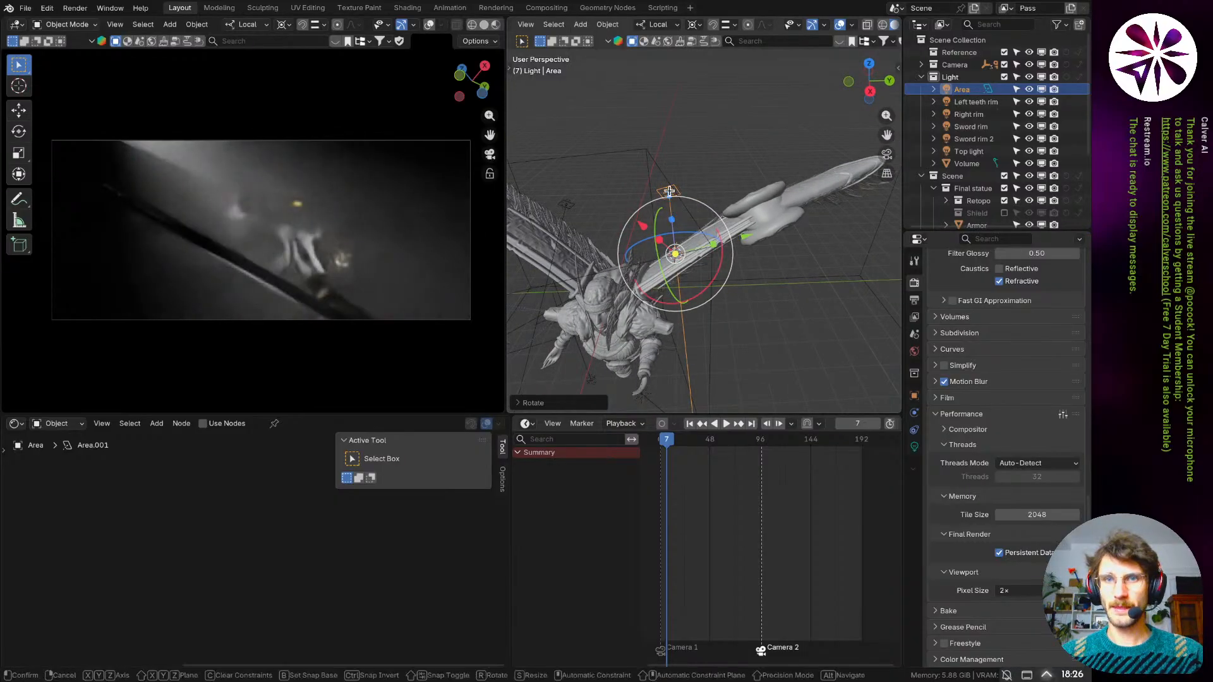
key("z")
left_click(668, 177)
- Set the area light's size to 3.36 m and its power to 554
left_click(914, 447)
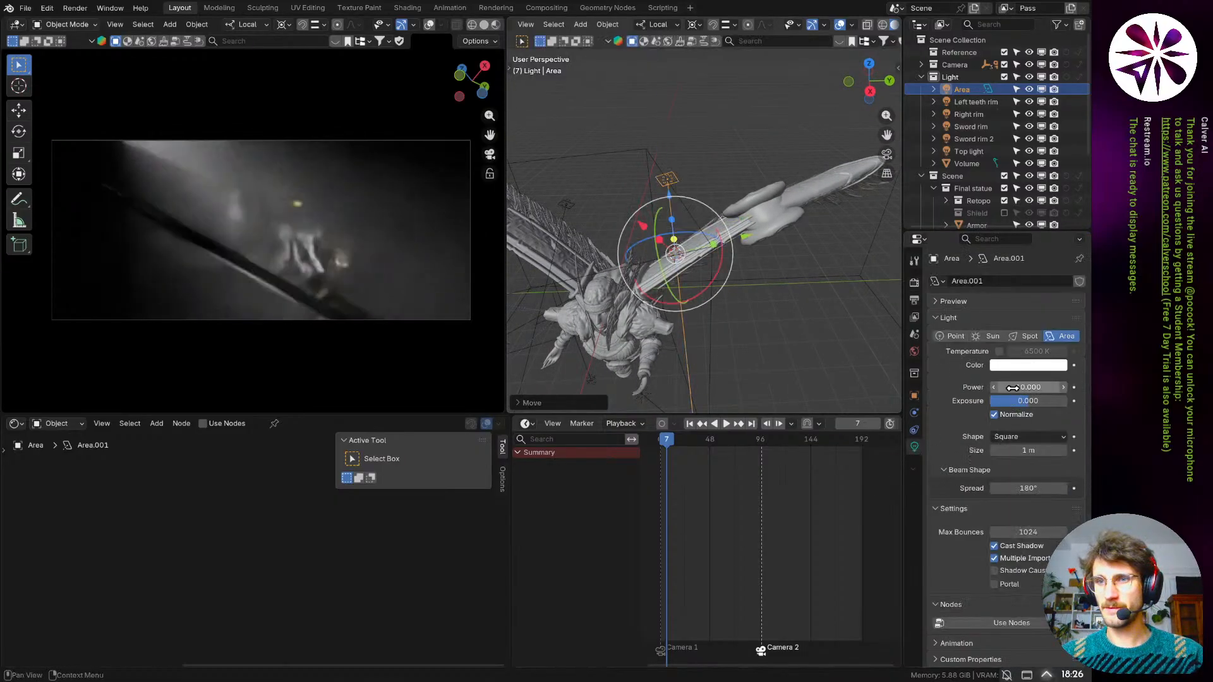
left_click_drag(1019, 450, 1062, 449)
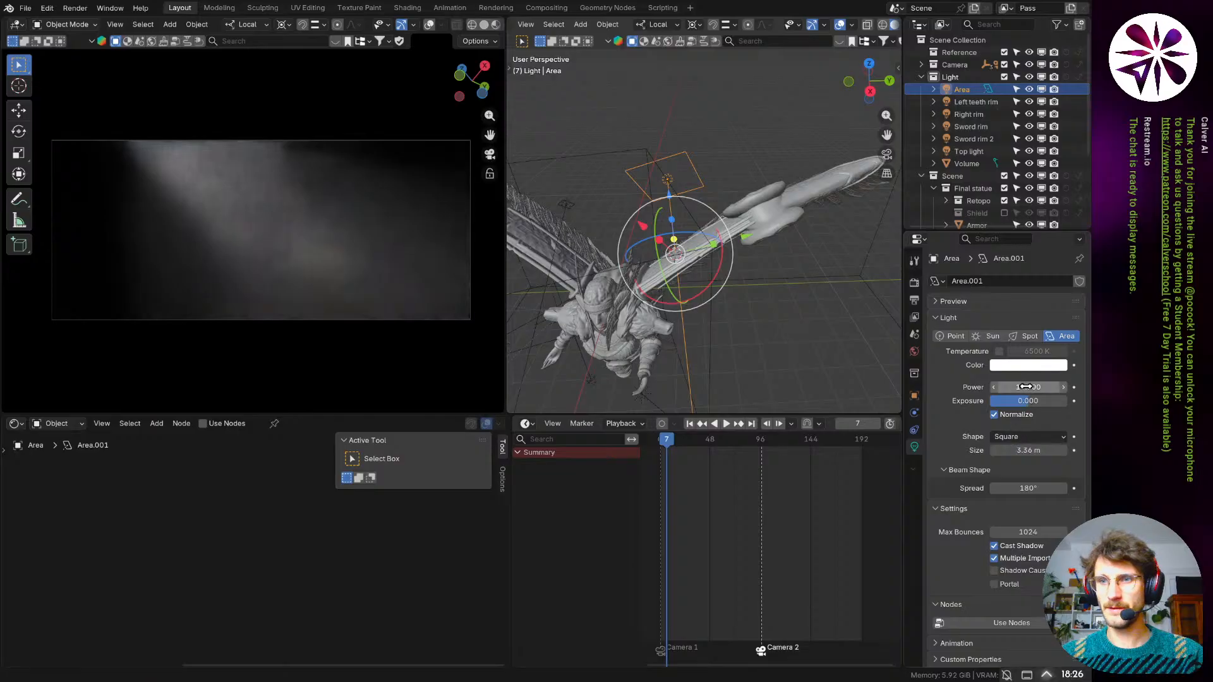
left_click_drag(1025, 387, 1024, 388)
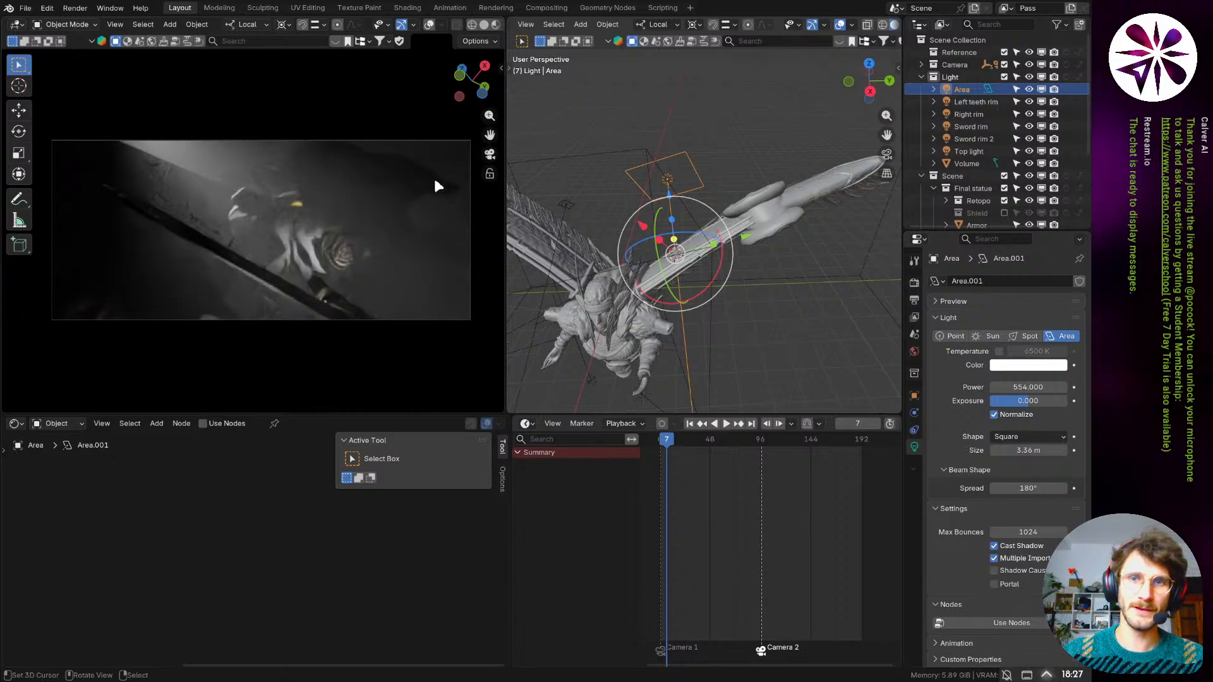
- Move the area light farther from the statue and swing it around the 3D cursor until it shines down from above
middle_click_drag(720, 224, 651, 307)
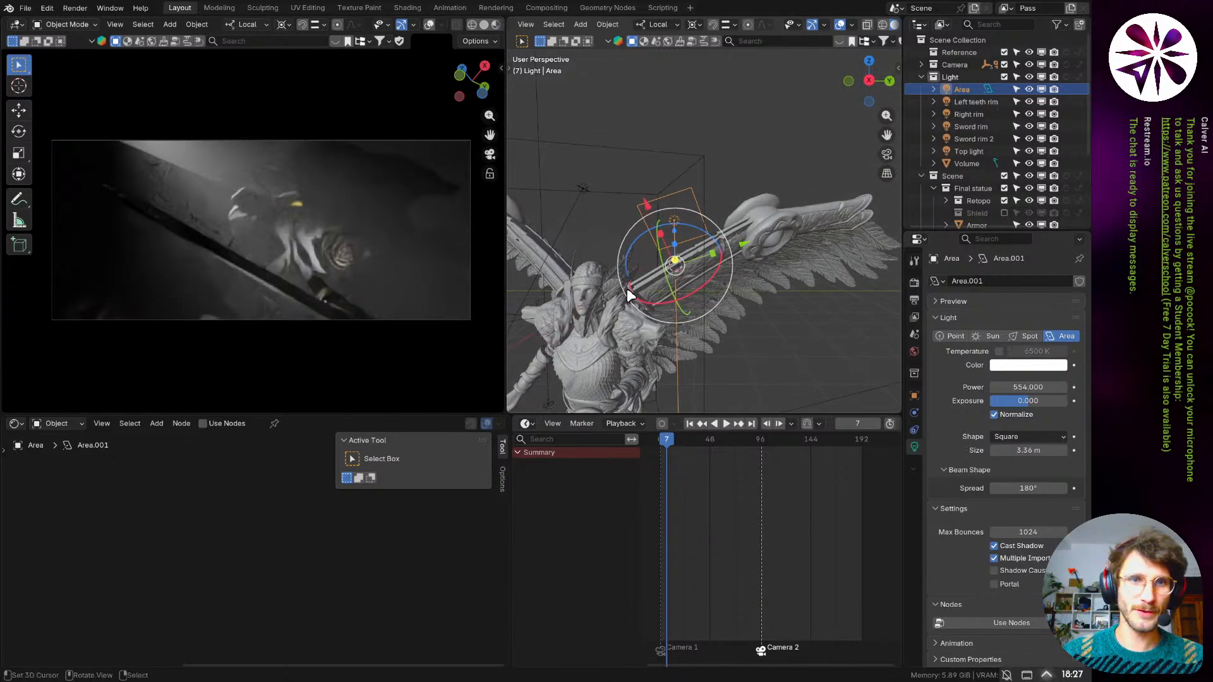
middle_click_drag(763, 256, 647, 247)
key("s")
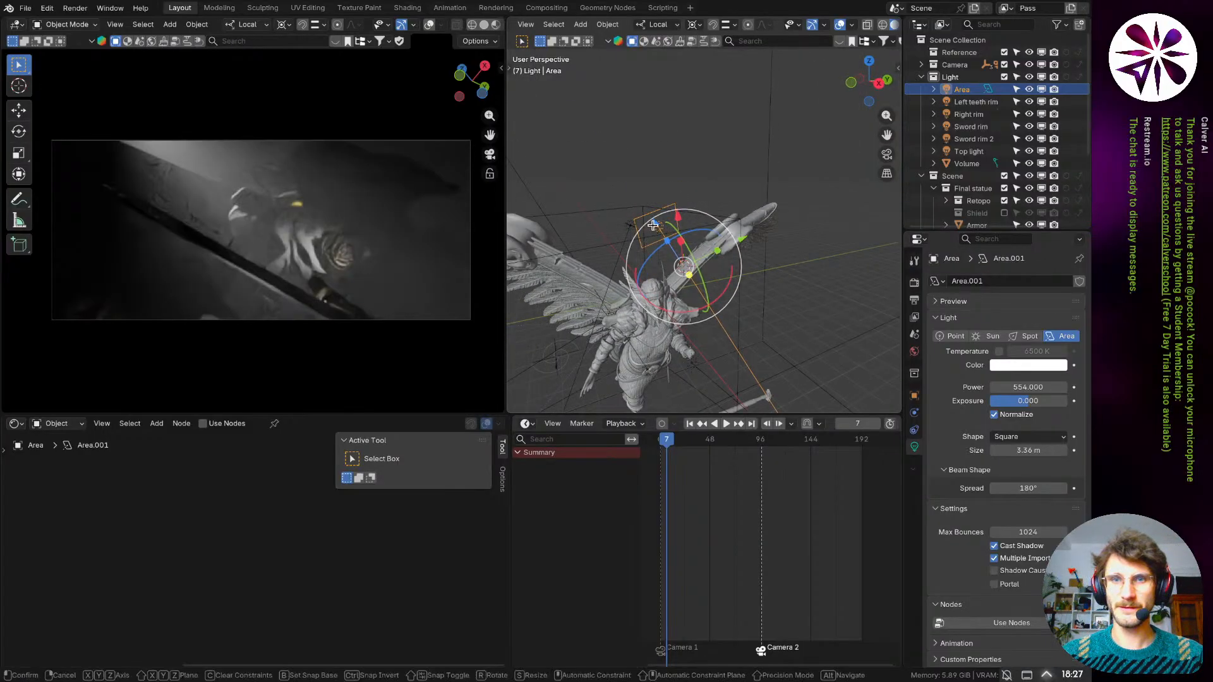
key("r")
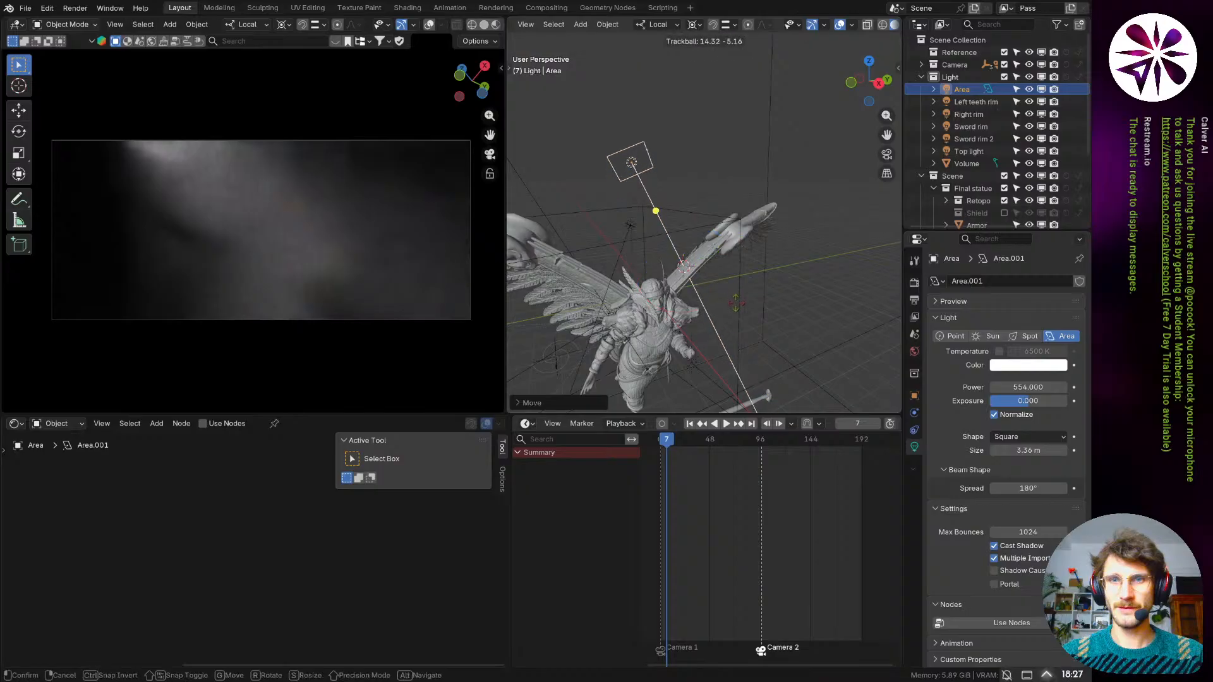
left_click(733, 318)
key("r")
left_click(763, 310)
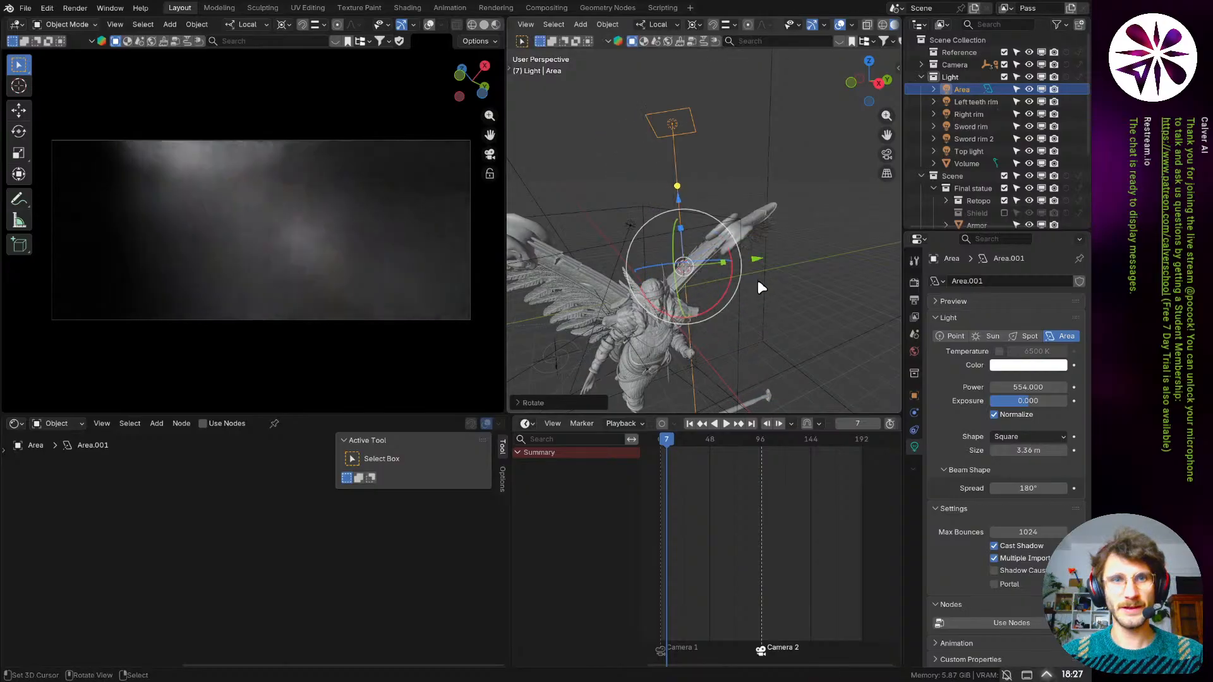
key("r")
key("r")
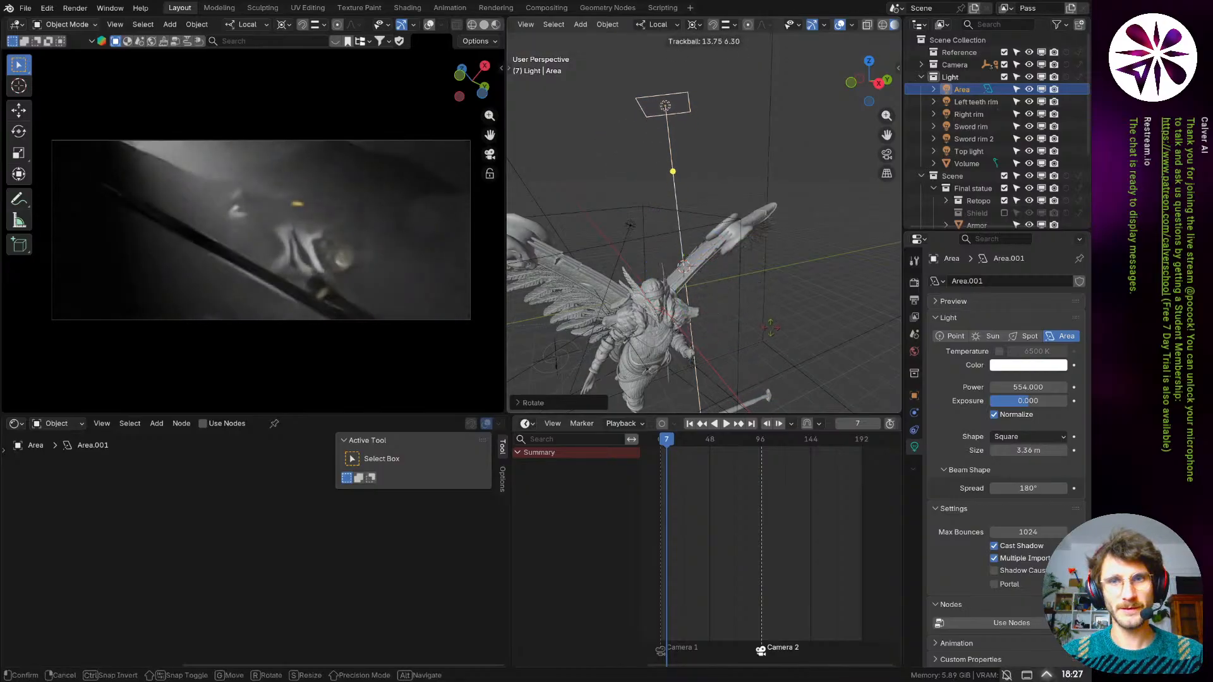
left_click(783, 313)
middle_click_drag(706, 260, 531, 231)
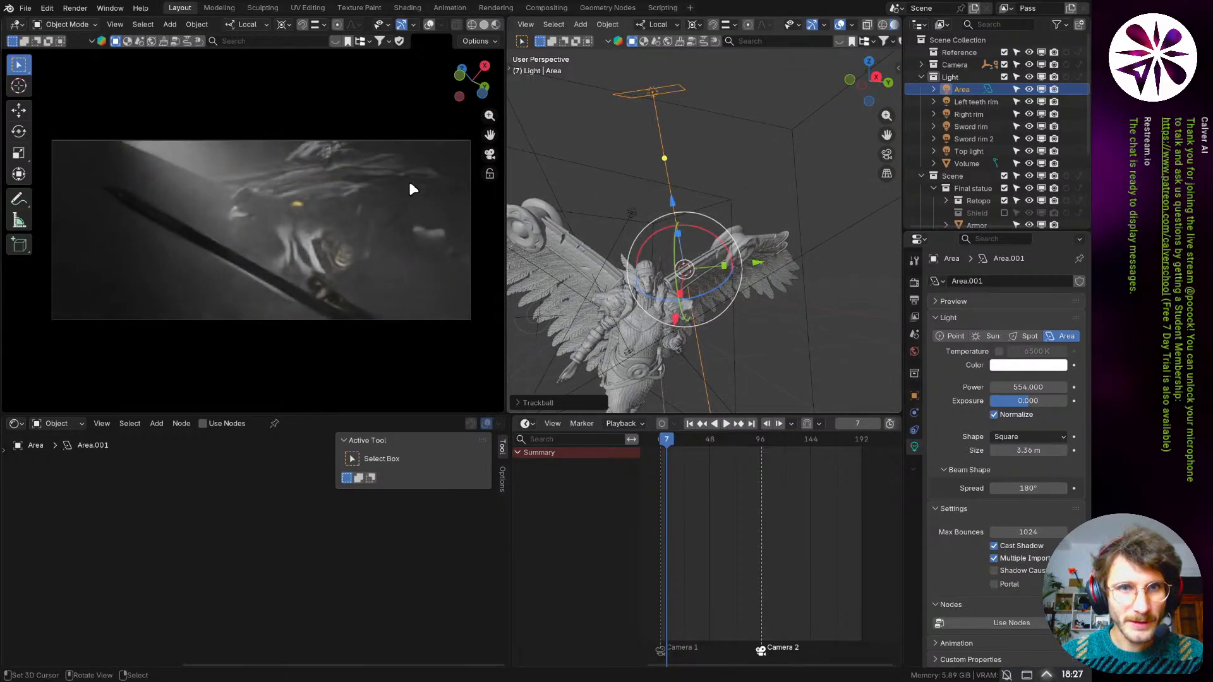
- Place the 3D cursor on the head just below the feathers in the camera view, and go to frame 1
scroll(412, 188, "up", 6)
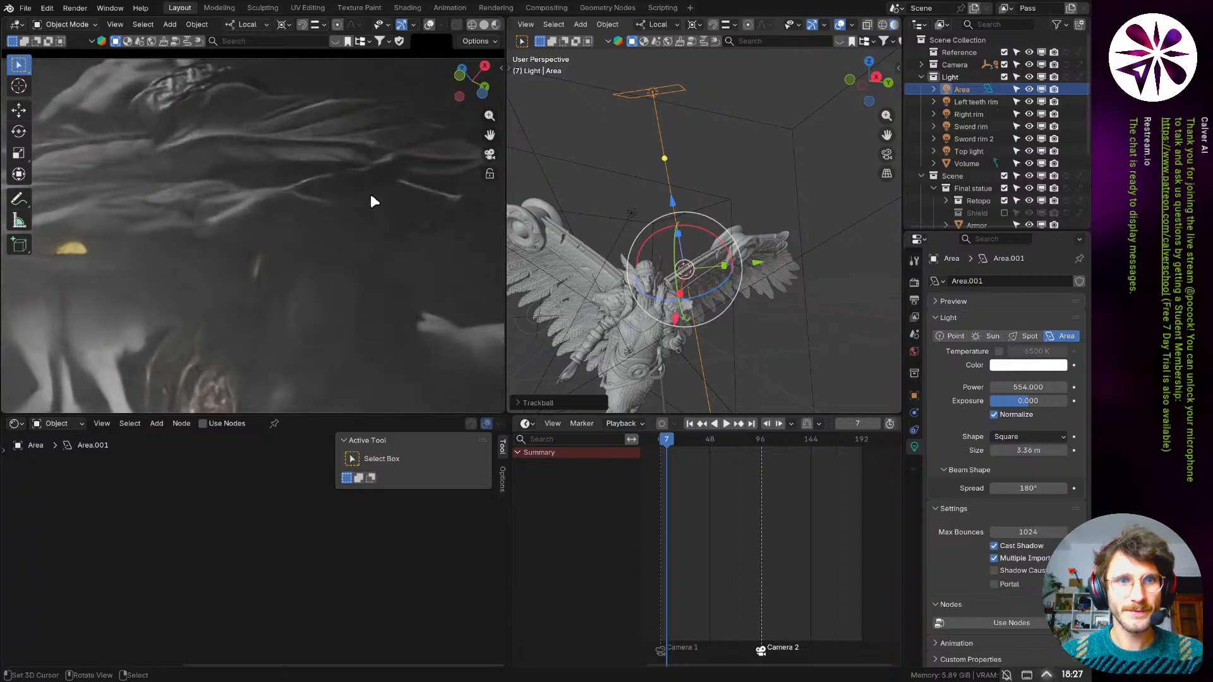
scroll(297, 116, "down", 2)
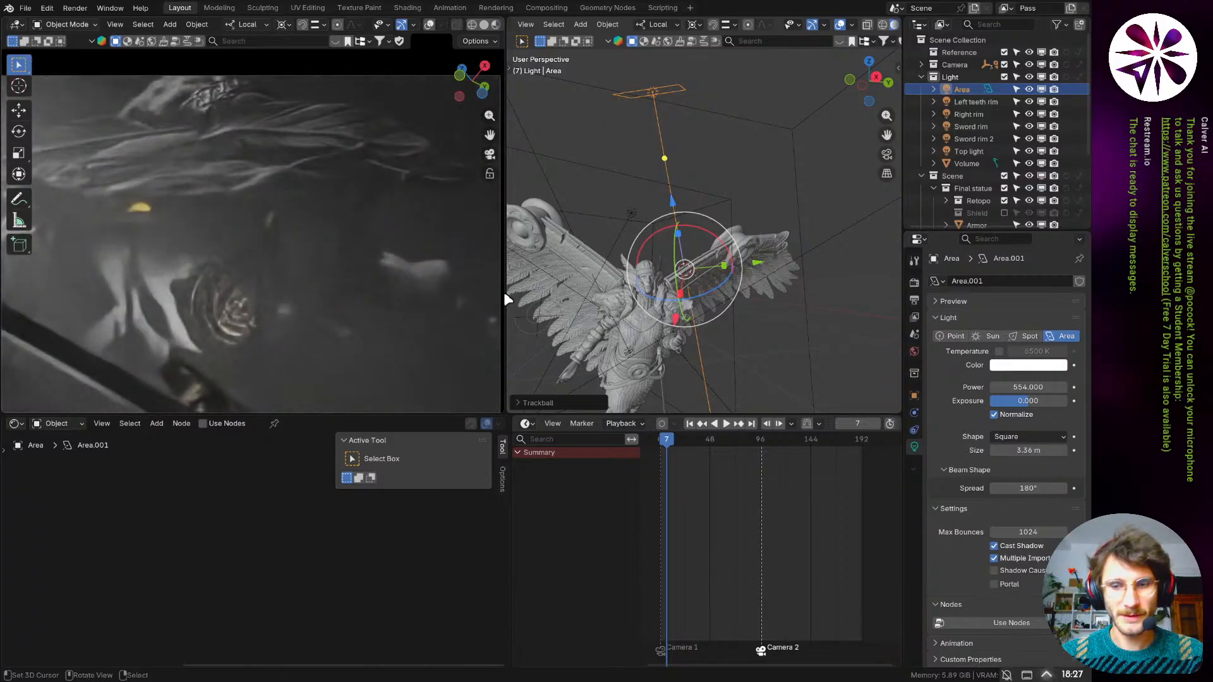
key("KP_0")
scroll(840, 272, "up", 4)
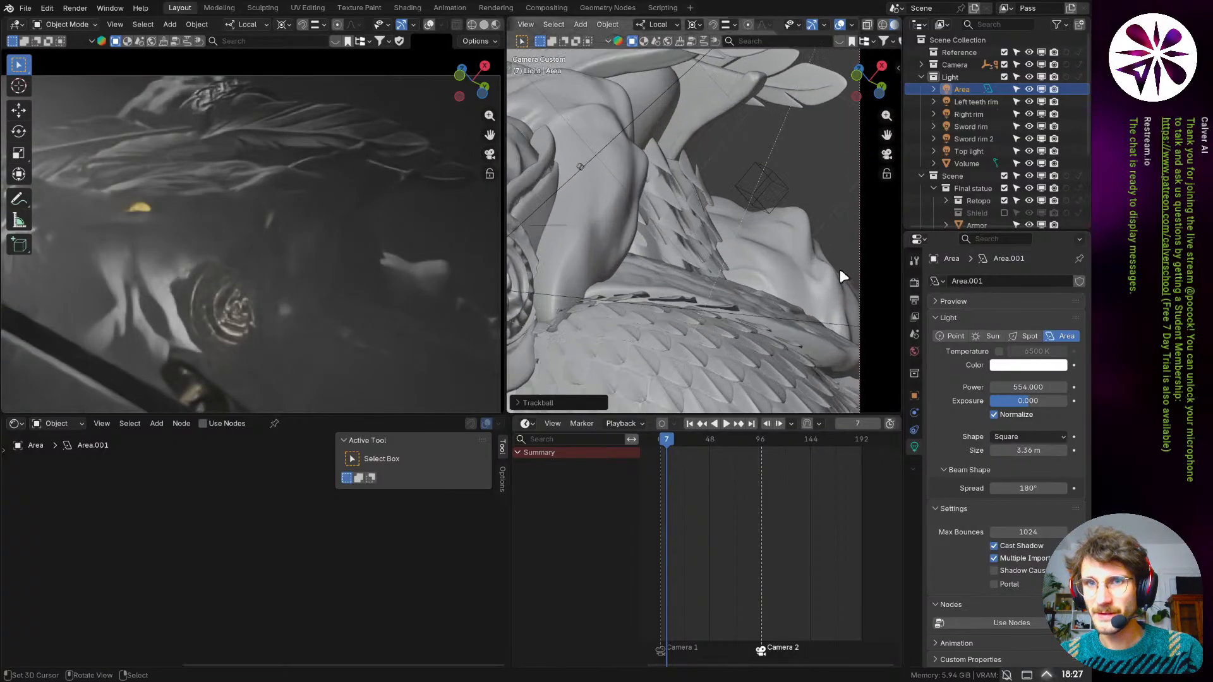
scroll(791, 263, "down", 3)
scroll(693, 164, "down", 2)
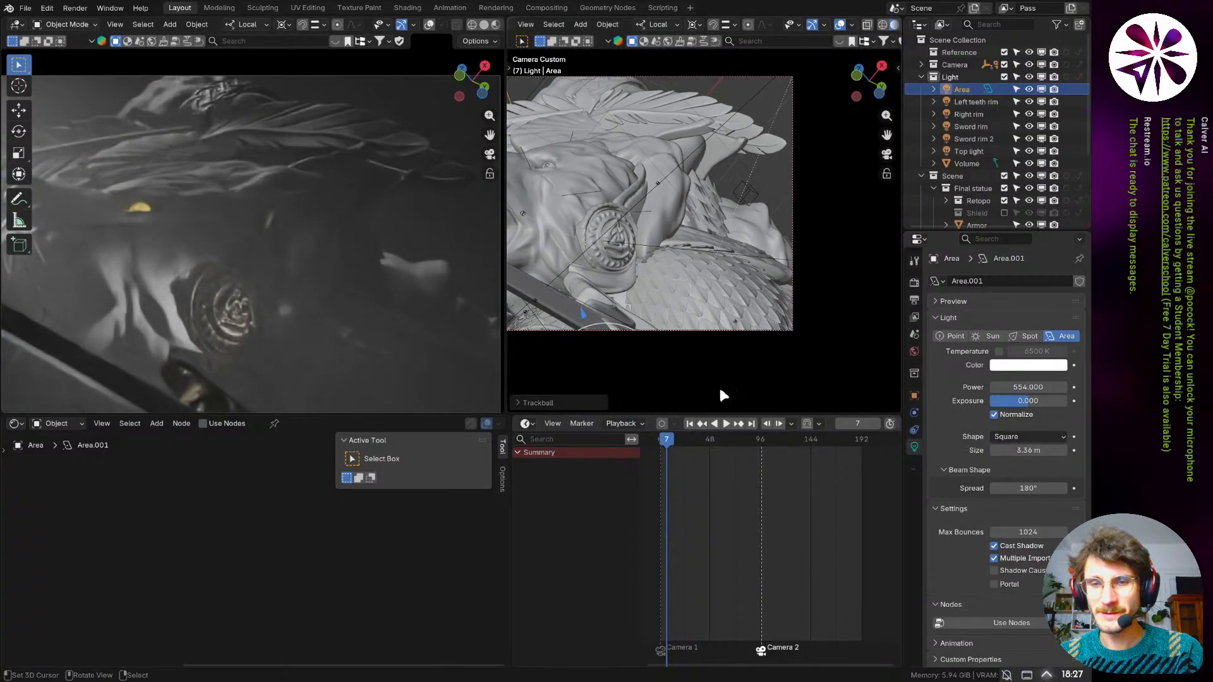
mouse_move(687, 439)
left_mouse_down()
mouse_move(734, 440)
mouse_move(645, 439)
mouse_move(675, 439)
left_mouse_up()
middle_click_drag(758, 228, 725, 275)
scroll(714, 208, "up", 4)
key("KP_0")
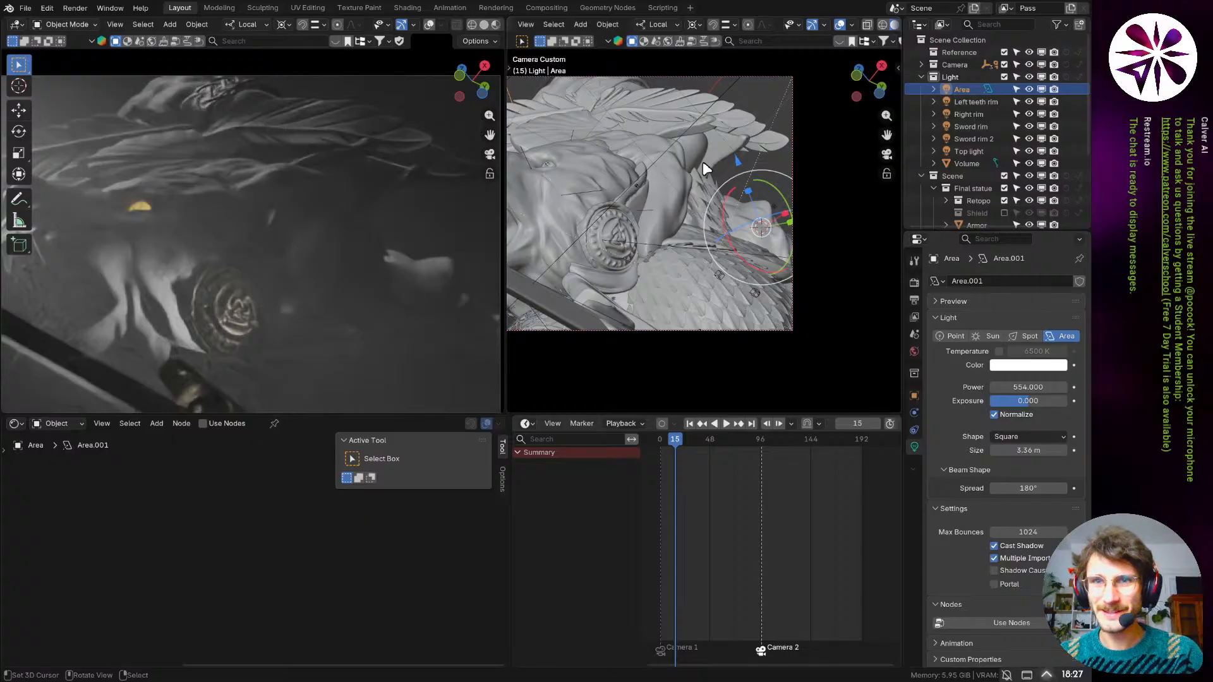
left_click(697, 146)
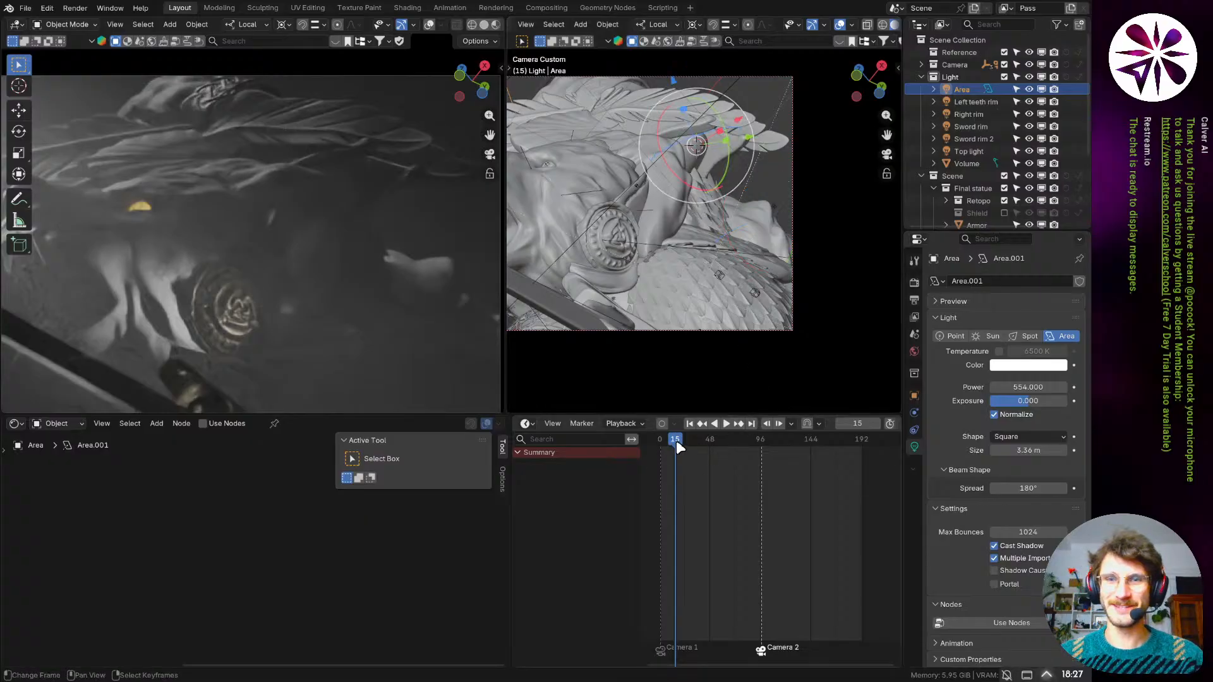
left_click_drag(676, 441, 660, 441)
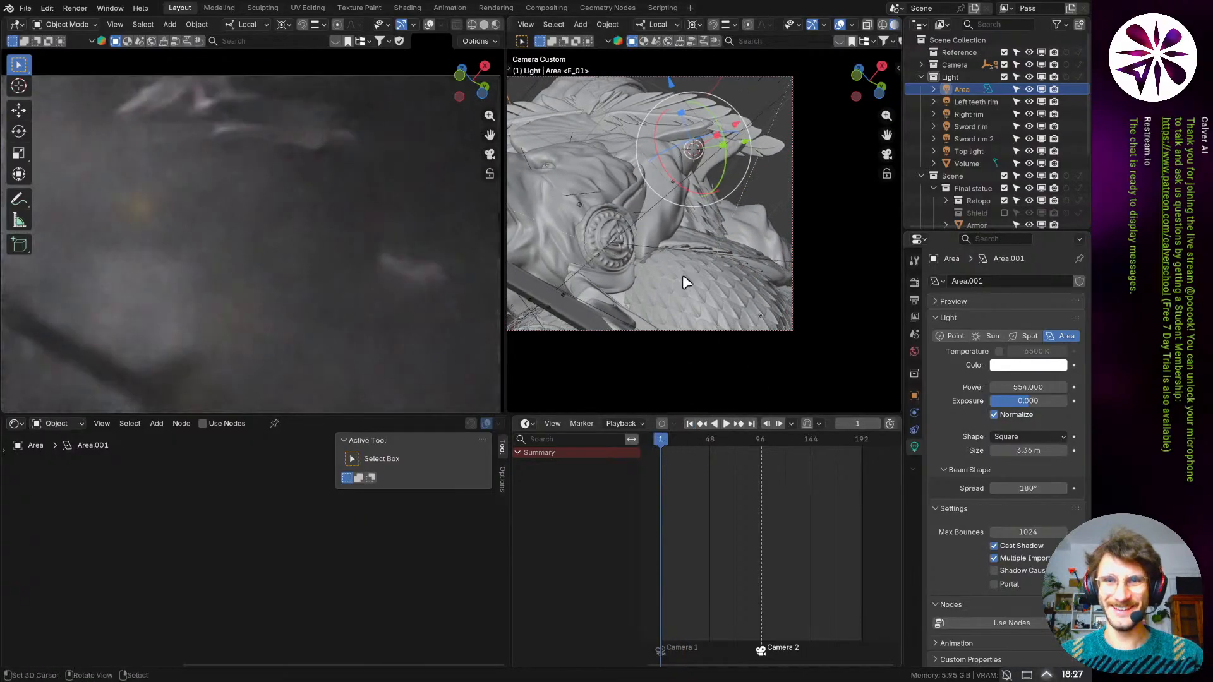
- Snap the area light to the 3D cursor and move it away from the head along Z
scroll(687, 283, "down", 2)
scroll(657, 227, "up", 5)
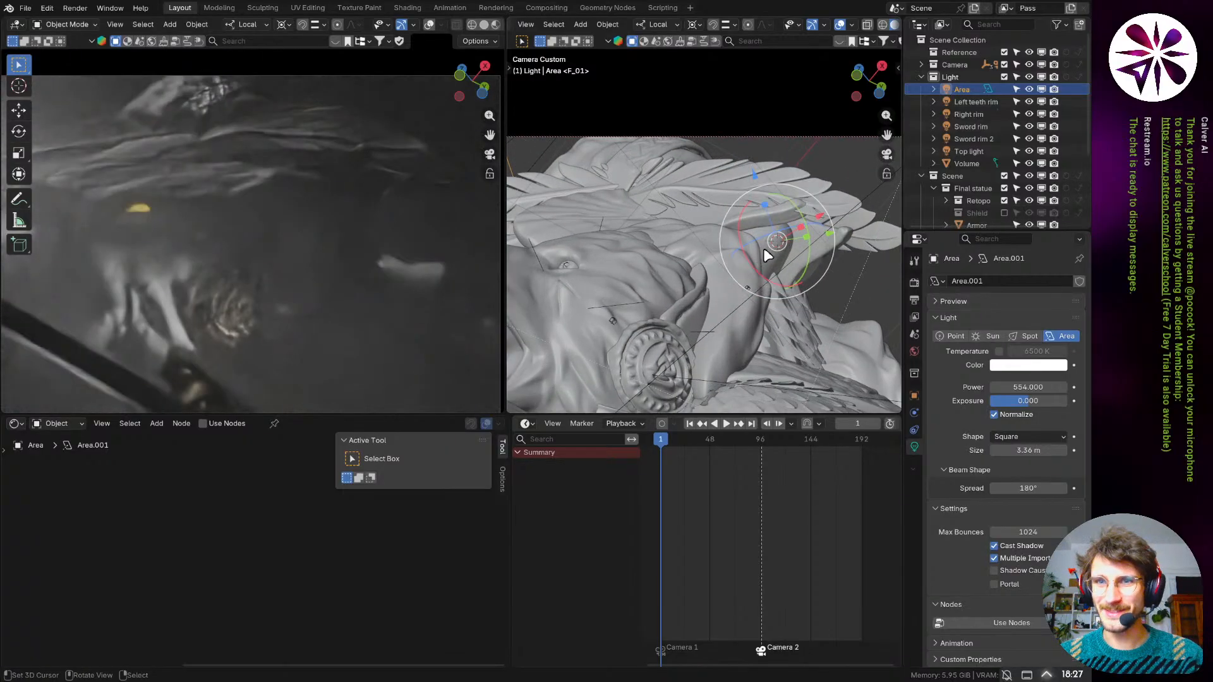
middle_click_drag(768, 255, 729, 306)
key("shift+s")
left_click(731, 327)
key("g")
key("z")
left_click(663, 305)
- Show the whole camera frame in the rendered viewport and hide that viewport's toolbar
scroll(666, 310, "down", 3)
scroll(274, 251, "down", 5)
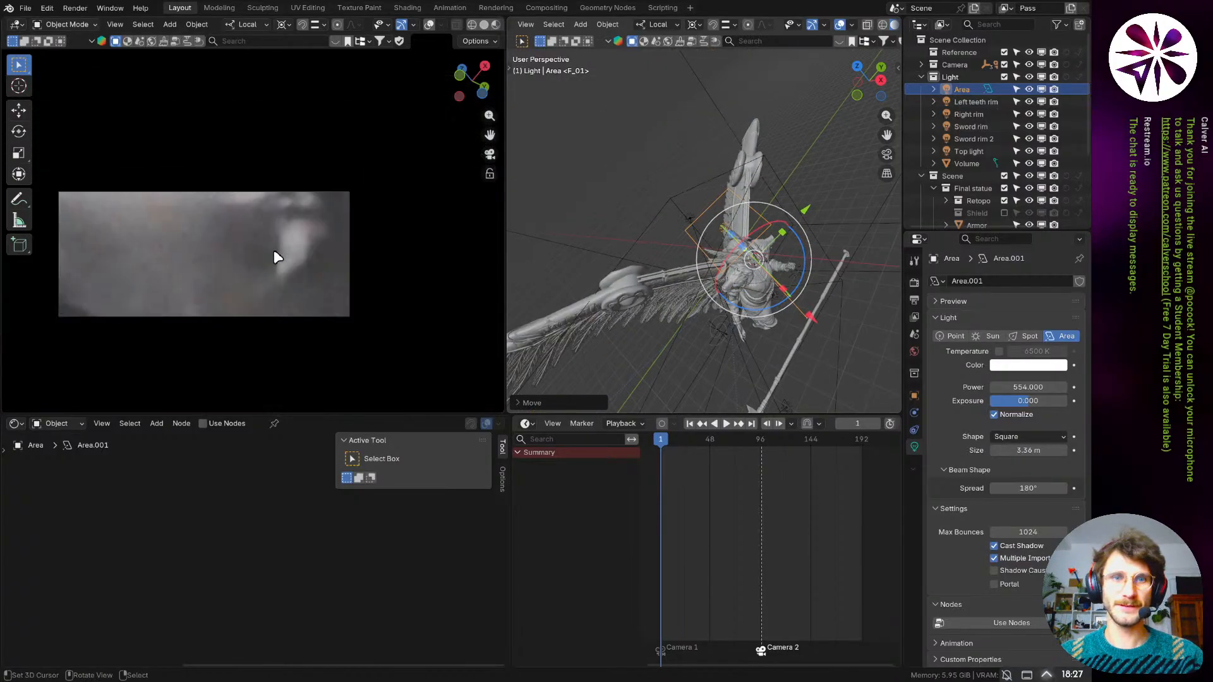
scroll(252, 265, "up", 3)
key("t")
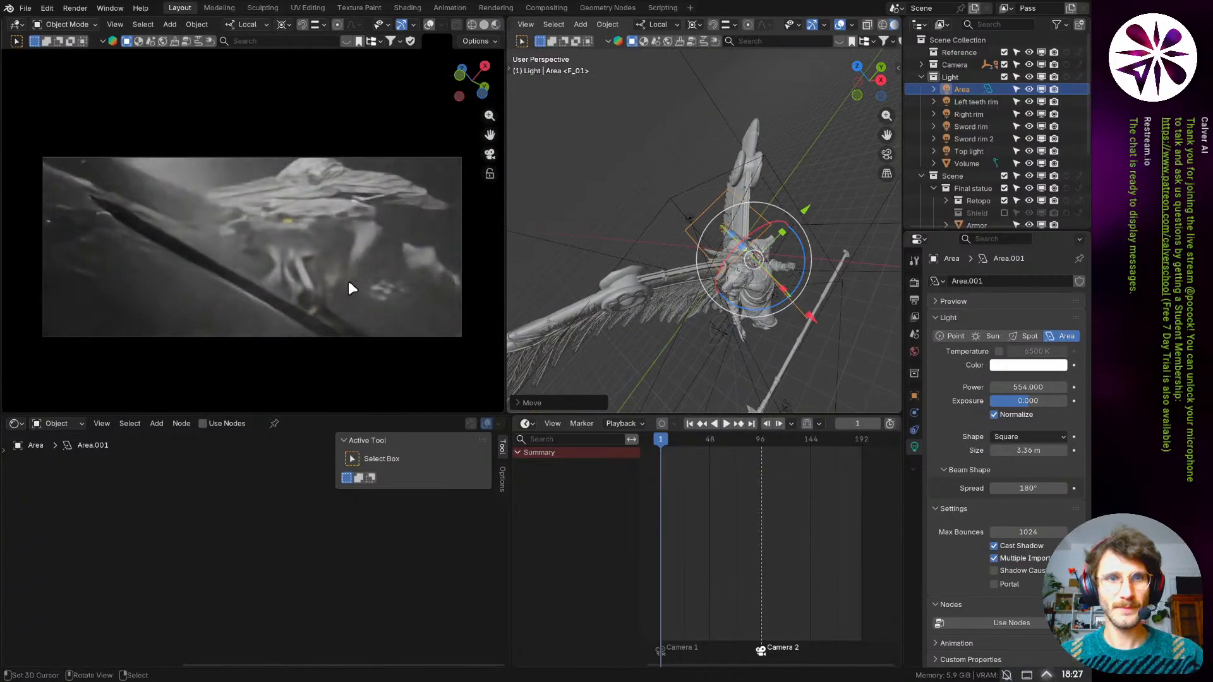
- Swing the area light around the 3D cursor with a trackball rotation and move it farther from the statue along its Z axis
scroll(348, 288, "up", 2)
key("r")
key("r")
left_click(799, 283)
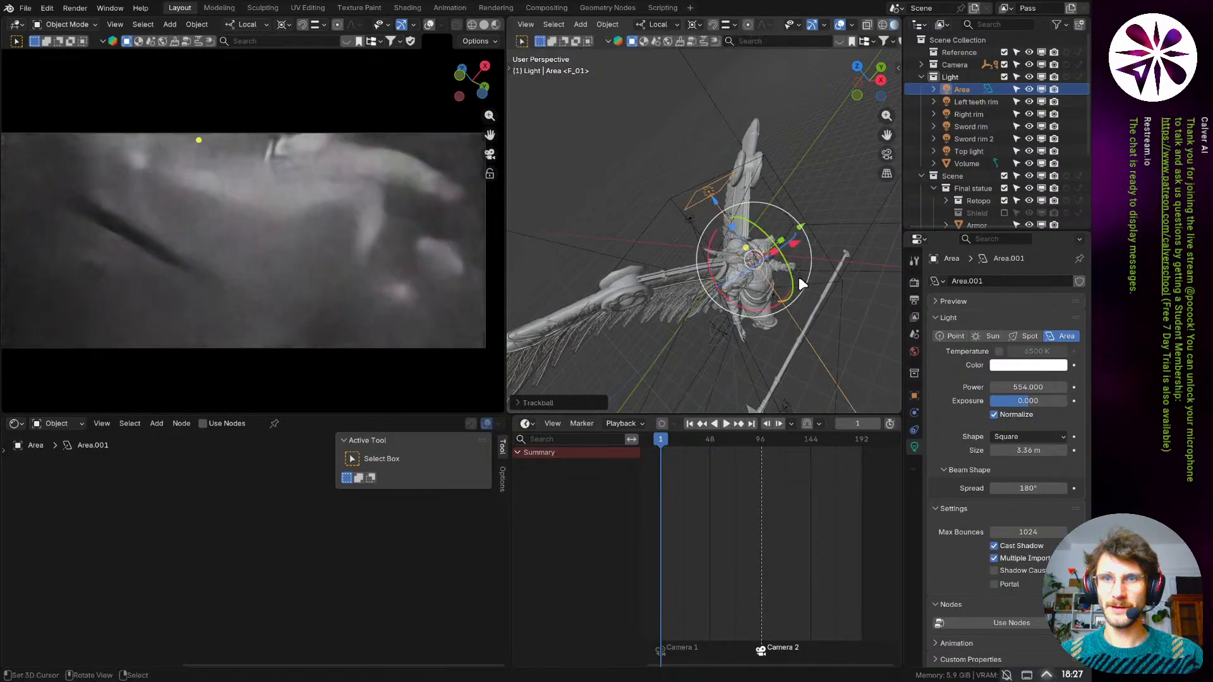
middle_click_drag(799, 278, 764, 225)
key("g")
key("z")
left_click(712, 226)
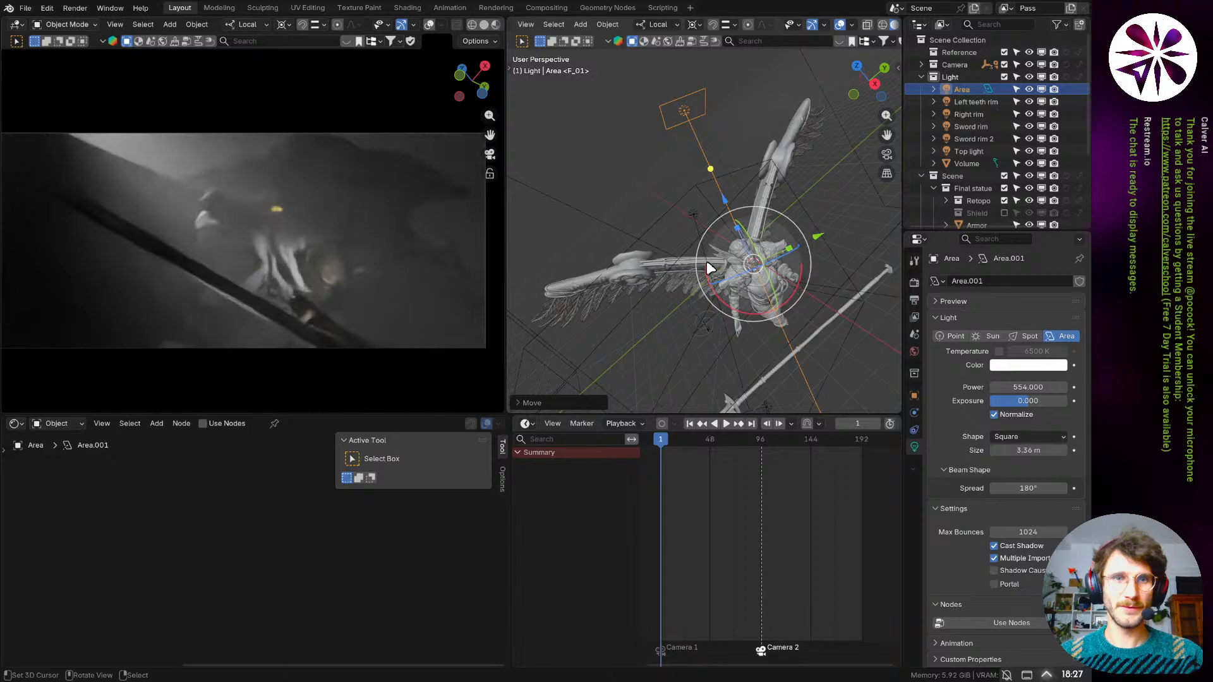
middle_click_drag(706, 260, 786, 263)
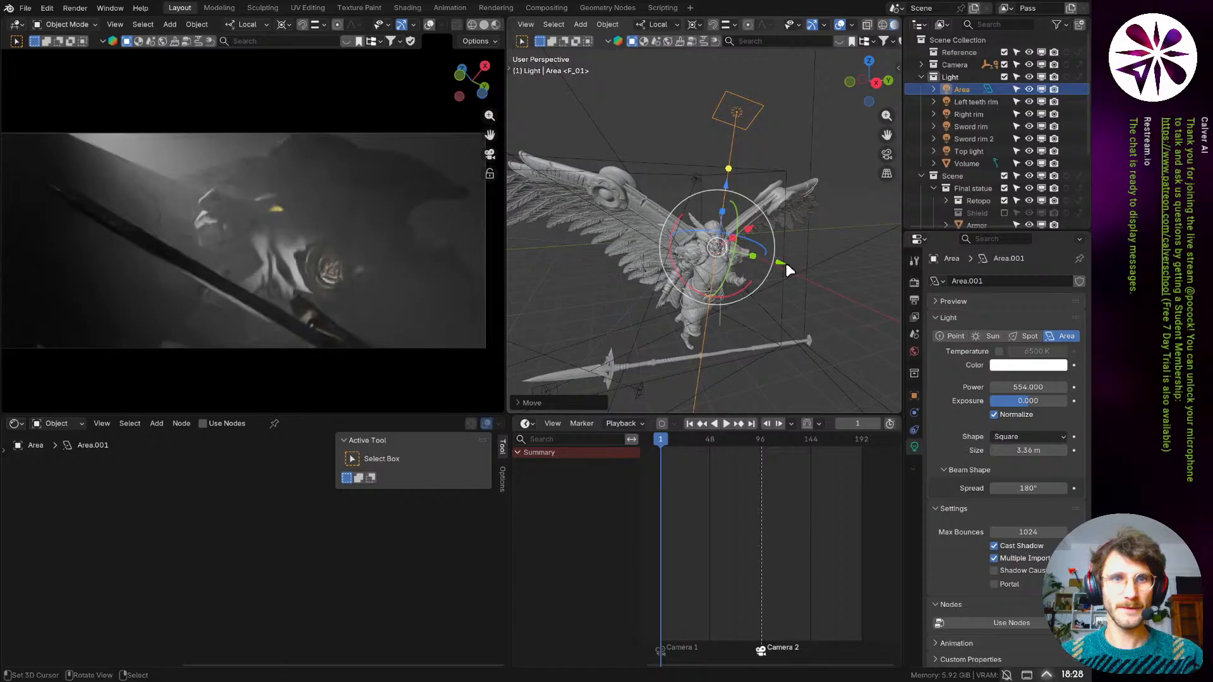
- Rotate the area light around the head toward the wing's side and push it slightly farther out along its beam
key("r")
left_click(816, 297)
middle_click_drag(814, 297, 771, 288)
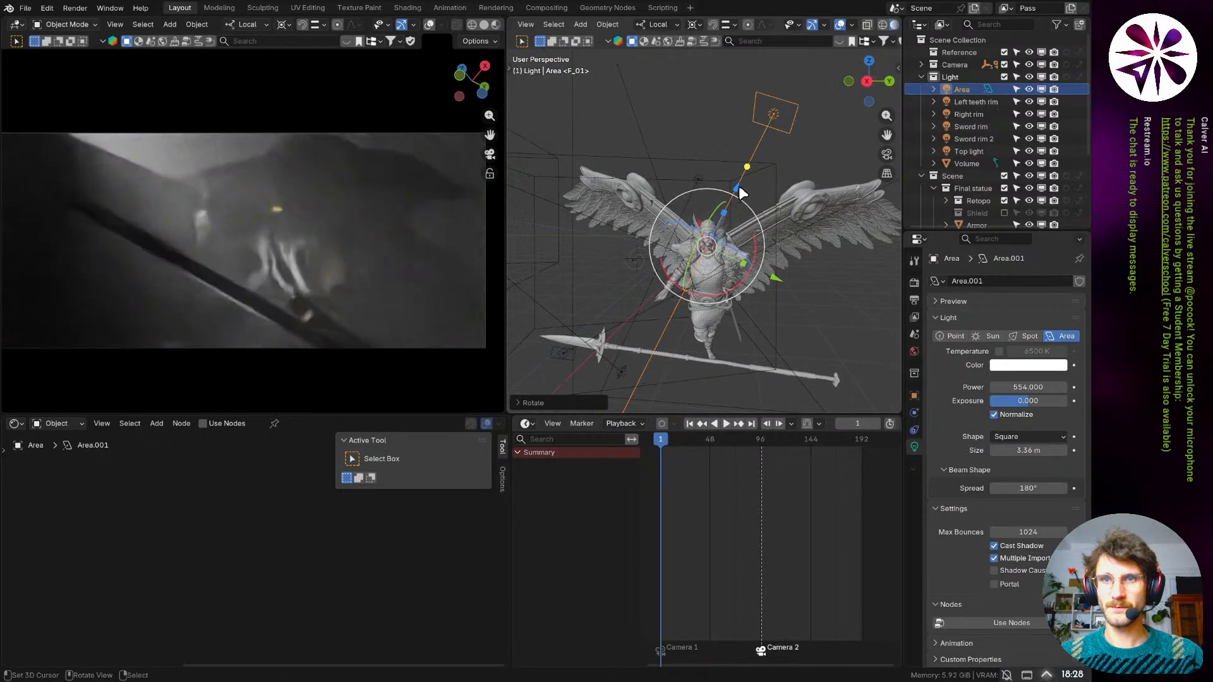
left_click_drag(738, 187, 752, 164)
key("r")
left_click(794, 239)
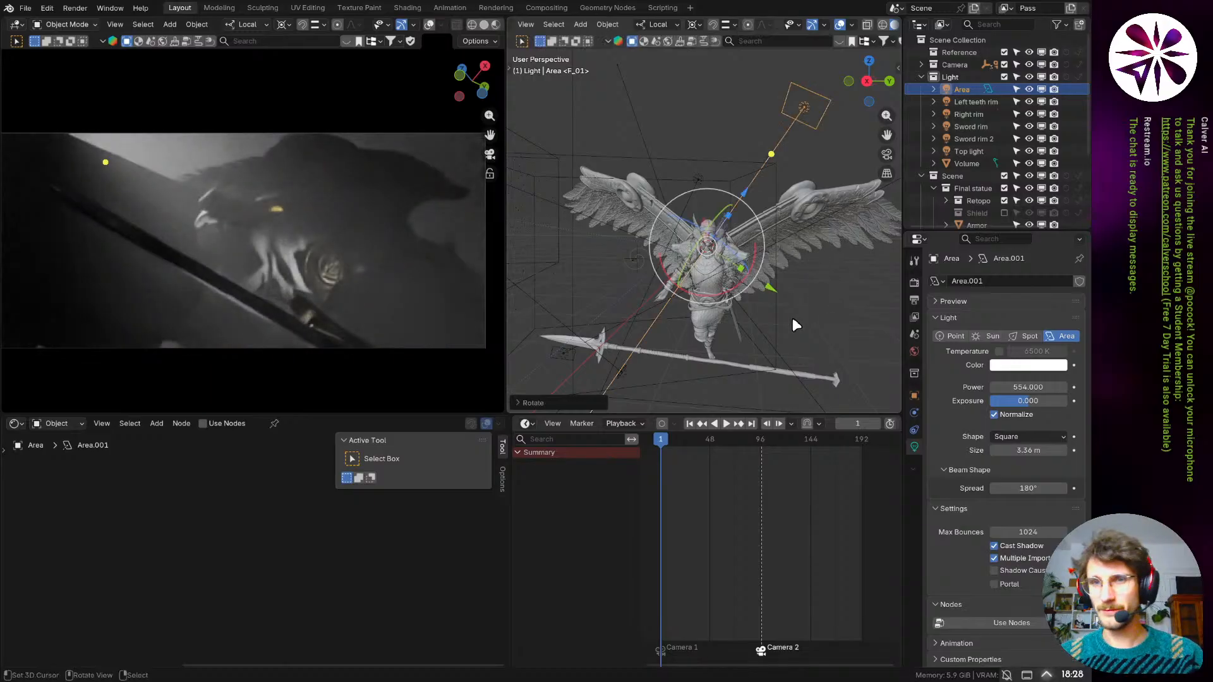
- Fine-tune the area light's angle with trackball and view rotations around the 3D cursor, and shift it slightly with the move gizmo
key("r")
key("r")
left_click(820, 252)
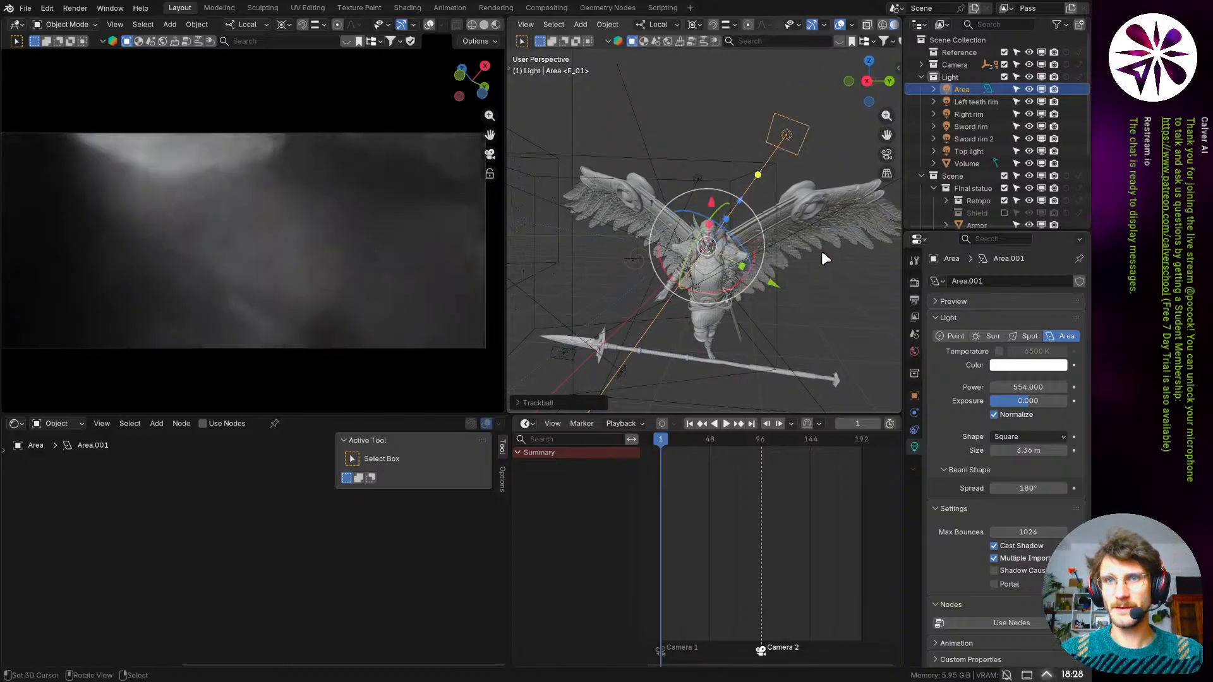
key("r")
left_click(832, 272)
left_click_drag(748, 207, 761, 206)
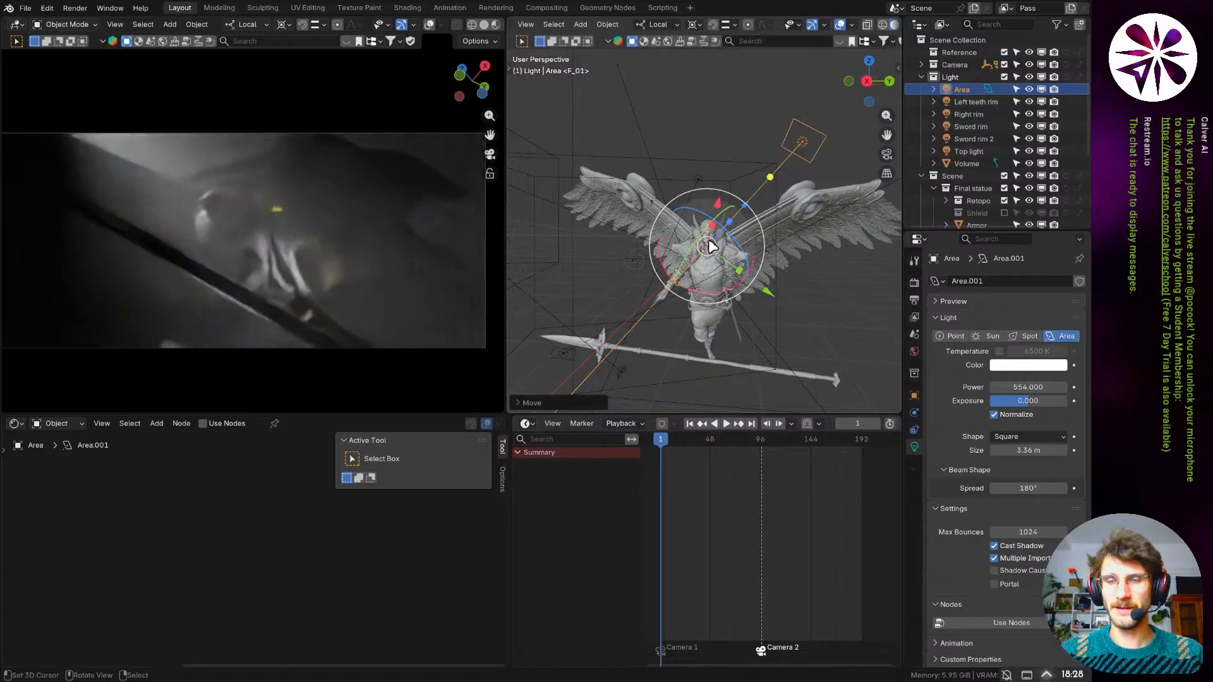
- Set the area light's power to 100
middle_click_drag(751, 246, 782, 277)
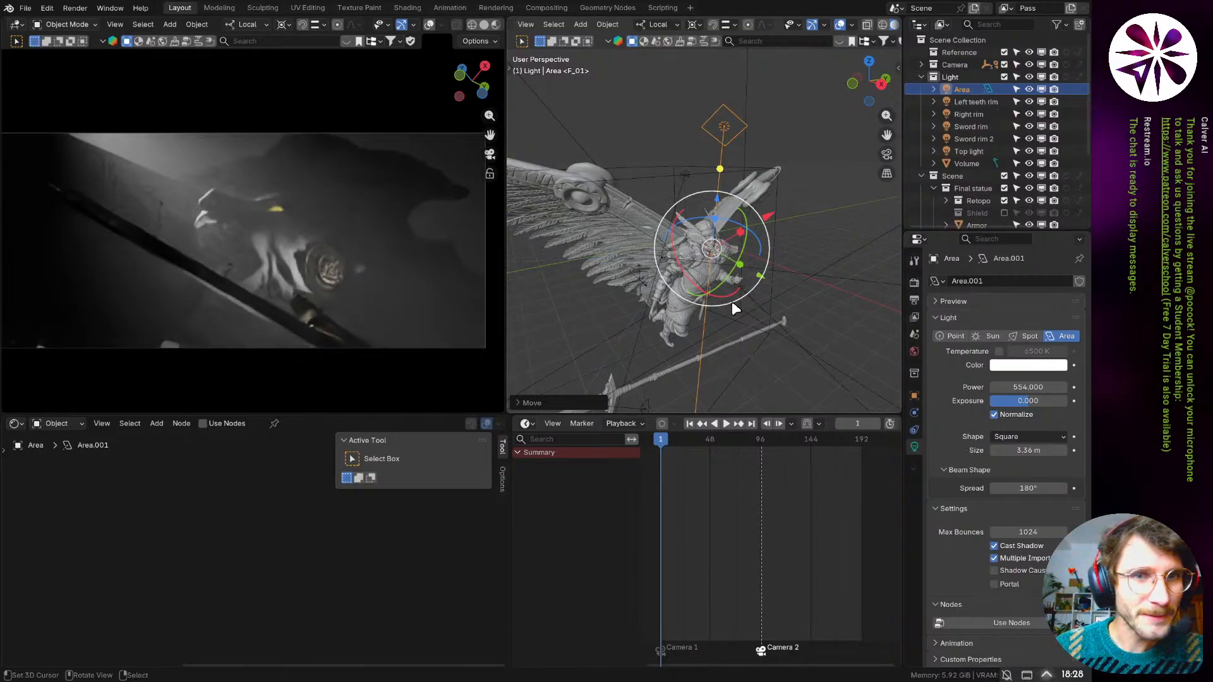
middle_click_drag(705, 286, 711, 271)
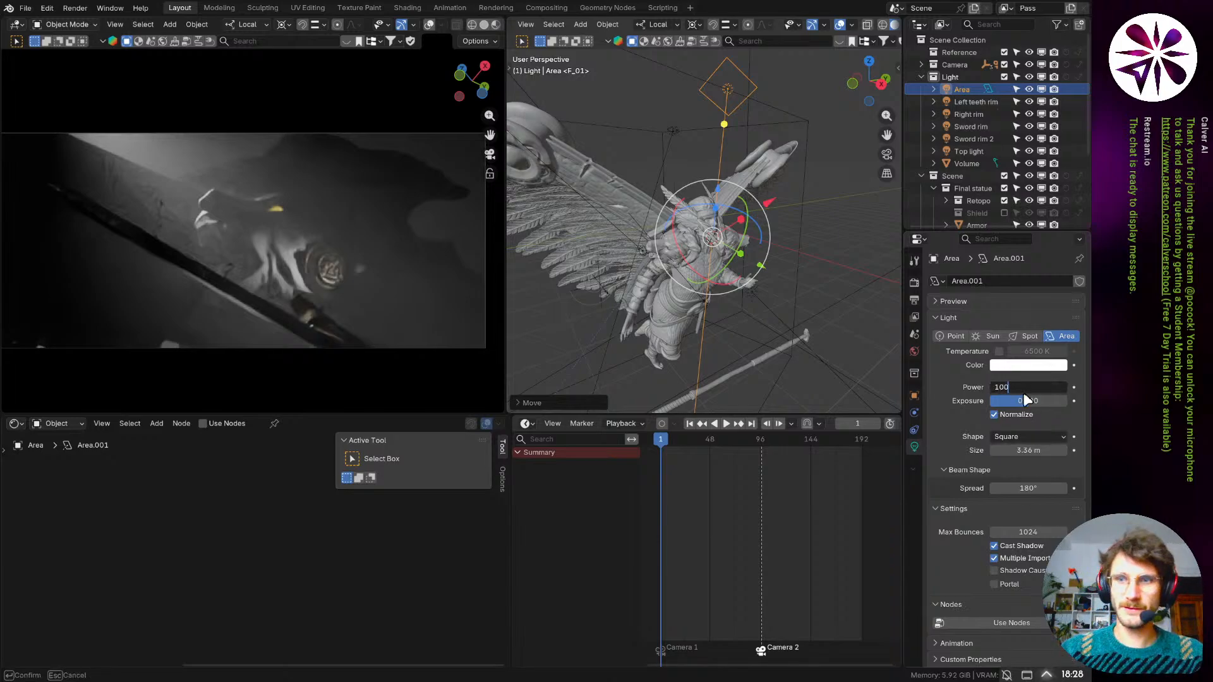
key("Return")
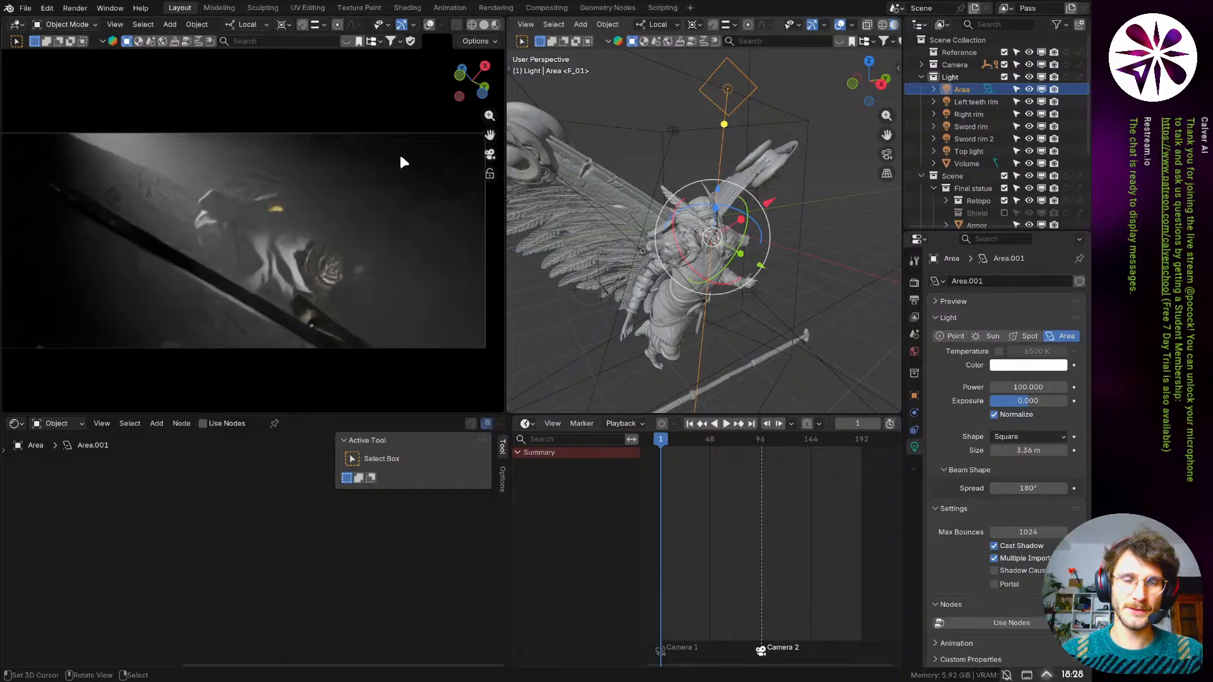
- Duplicate the area light, place the 3D cursor on the statue's animal-head shoulder piece and snap the duplicate to it
middle_click_drag(670, 252, 746, 237)
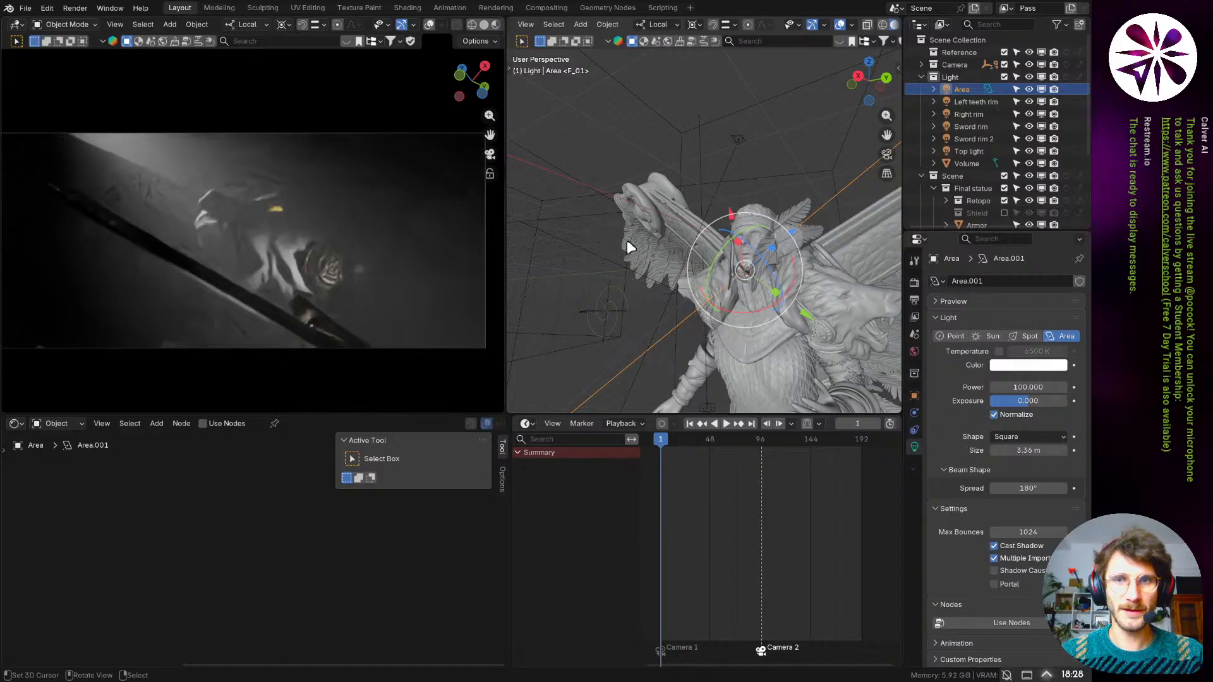
middle_click_drag(687, 281, 721, 278)
scroll(821, 302, "up", 4)
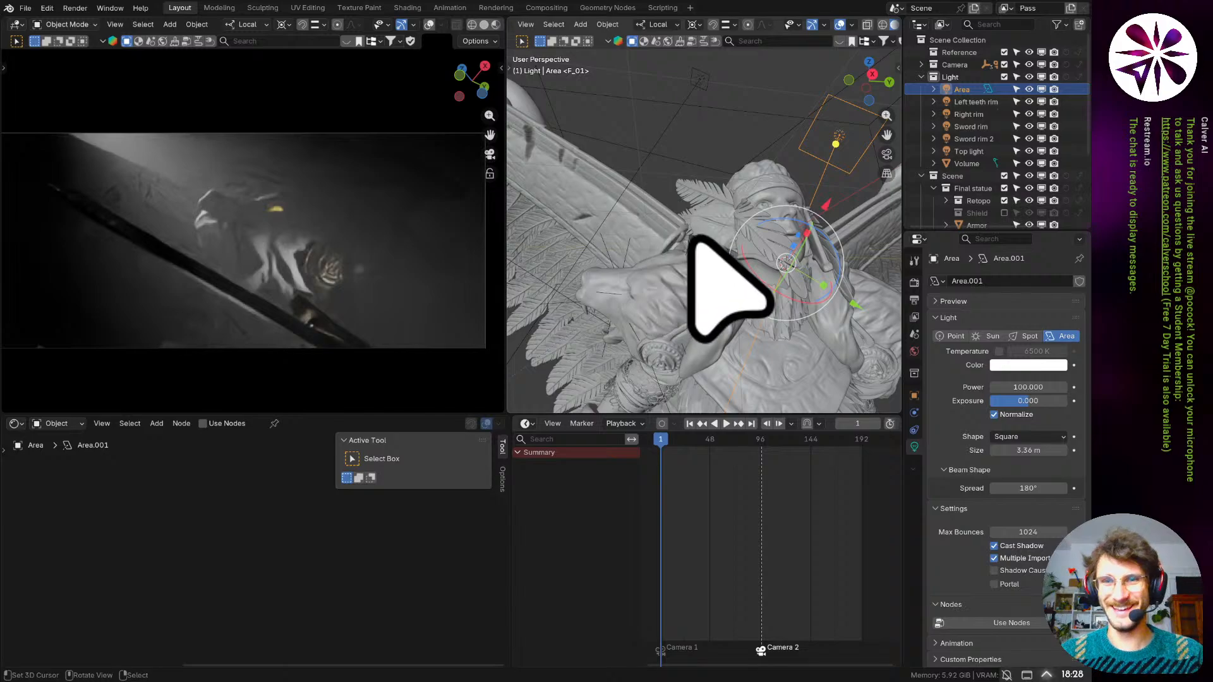
middle_click_drag(704, 249, 770, 318)
key("shift+d")
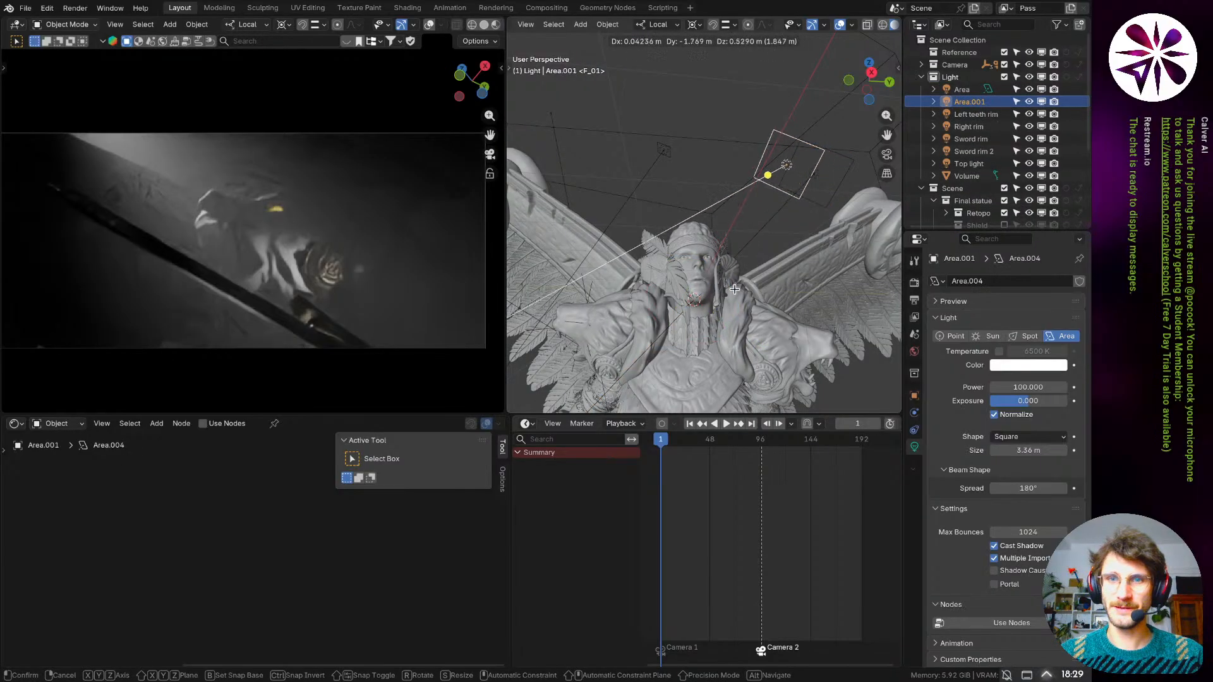
left_click(631, 310)
key("shift+s")
left_click(685, 282)
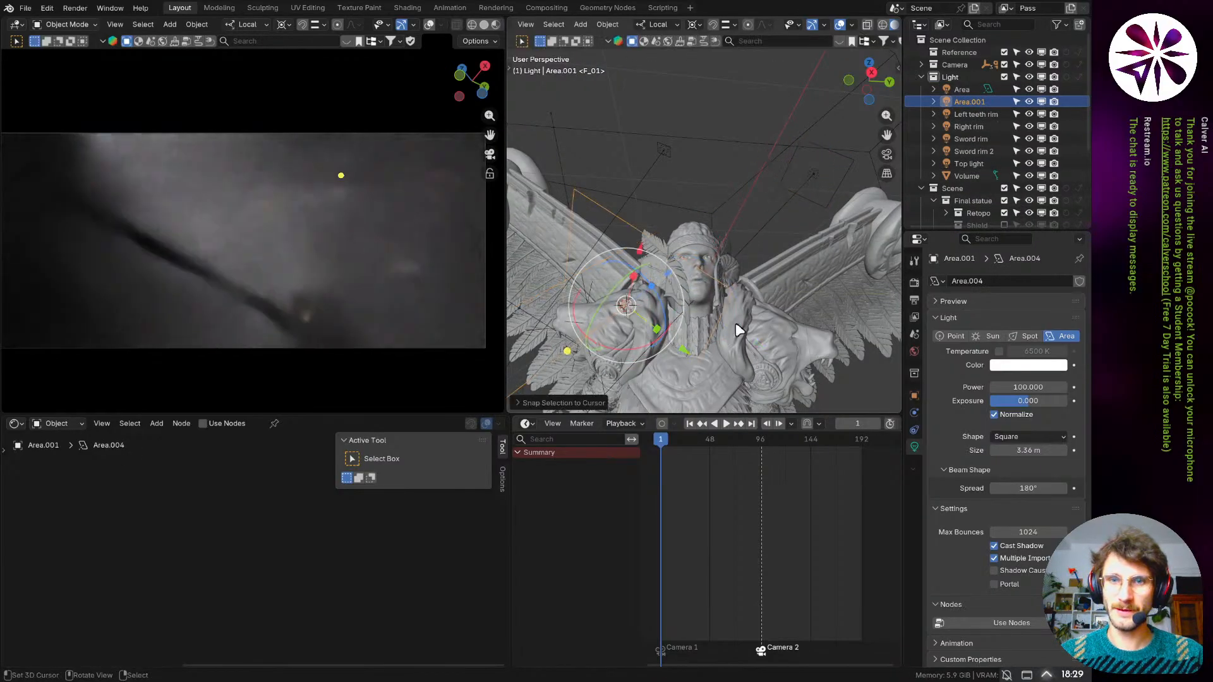
- Shrink the duplicated light to 0.747 m, move it out from the shoulder along local Z and rotate it around the 3D cursor
left_click_drag(717, 303, 649, 310)
middle_click_drag(748, 294, 707, 280)
key("r")
key("r")
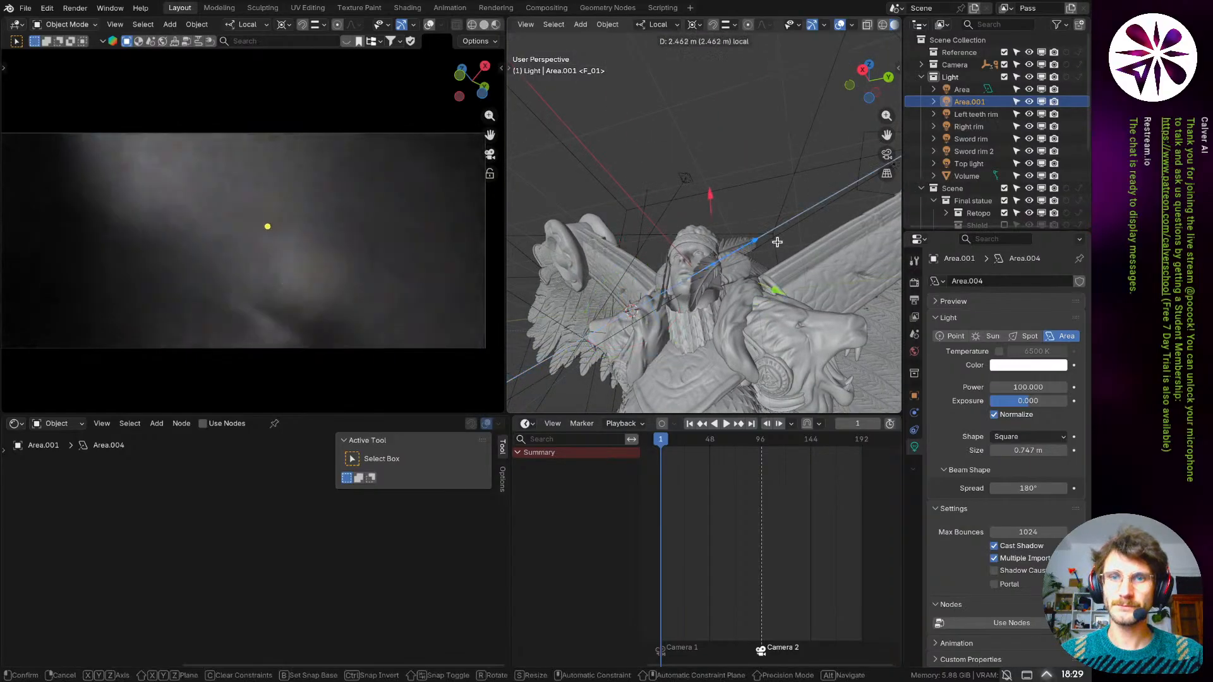
left_click(732, 308)
middle_click_drag(731, 308, 675, 295)
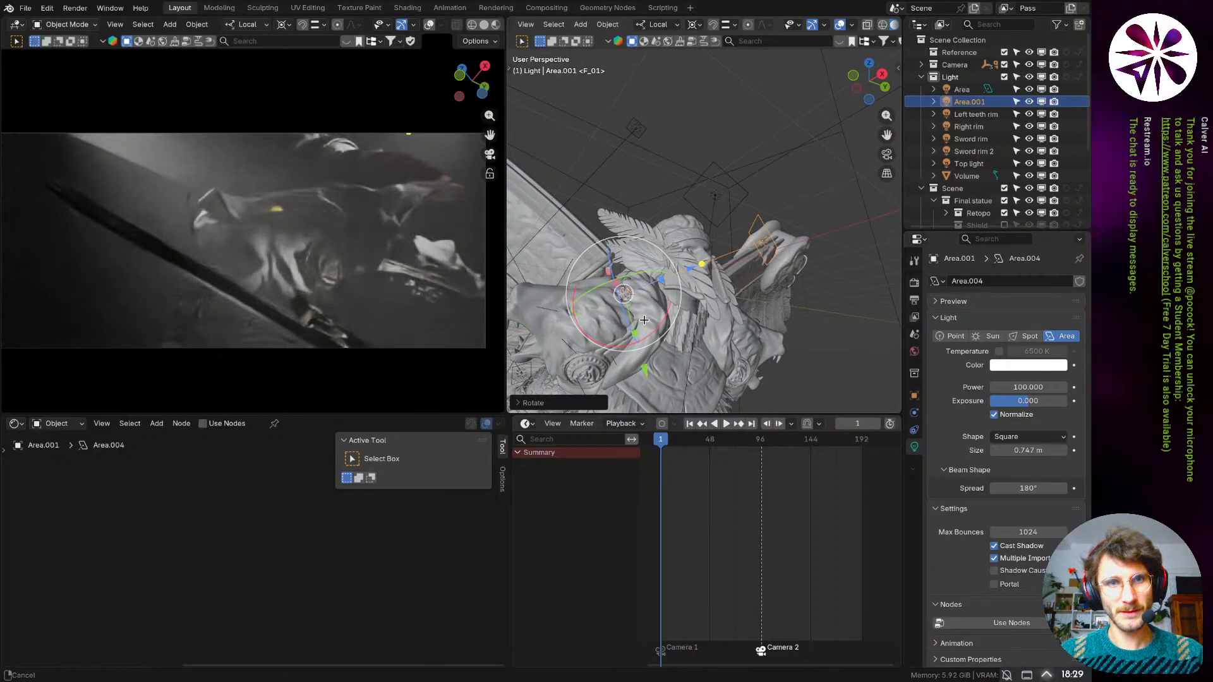
middle_click_drag(654, 327, 703, 337)
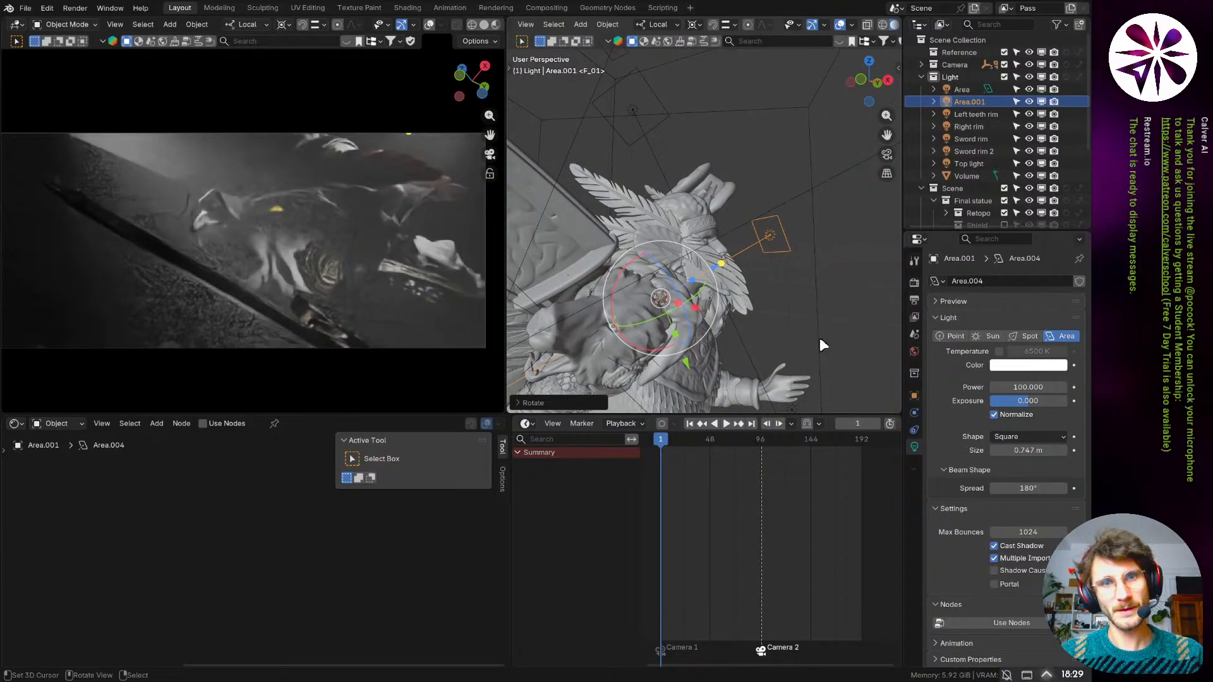
middle_click_drag(743, 291, 858, 293)
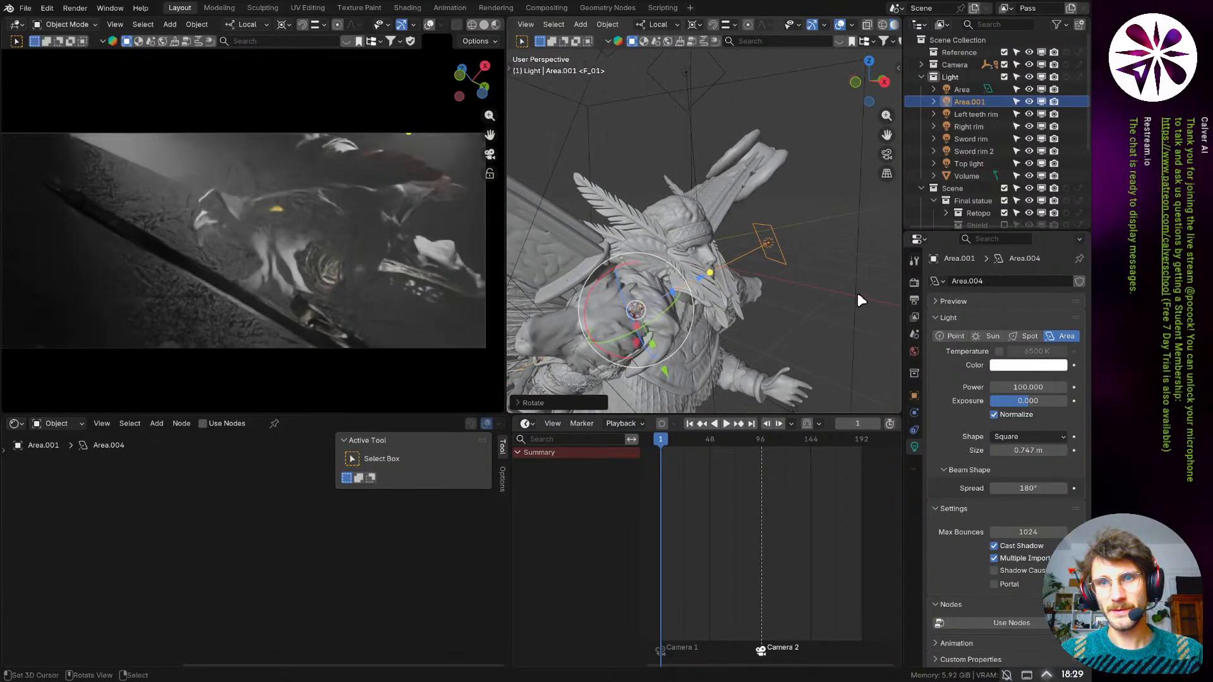
- Rotate the duplicated light around the shoulder so it shines from above, and narrow its beam spread to 10°
key("r")
key("r")
left_click(781, 295)
middle_click_drag(781, 295, 749, 283)
key("r")
left_click(756, 280)
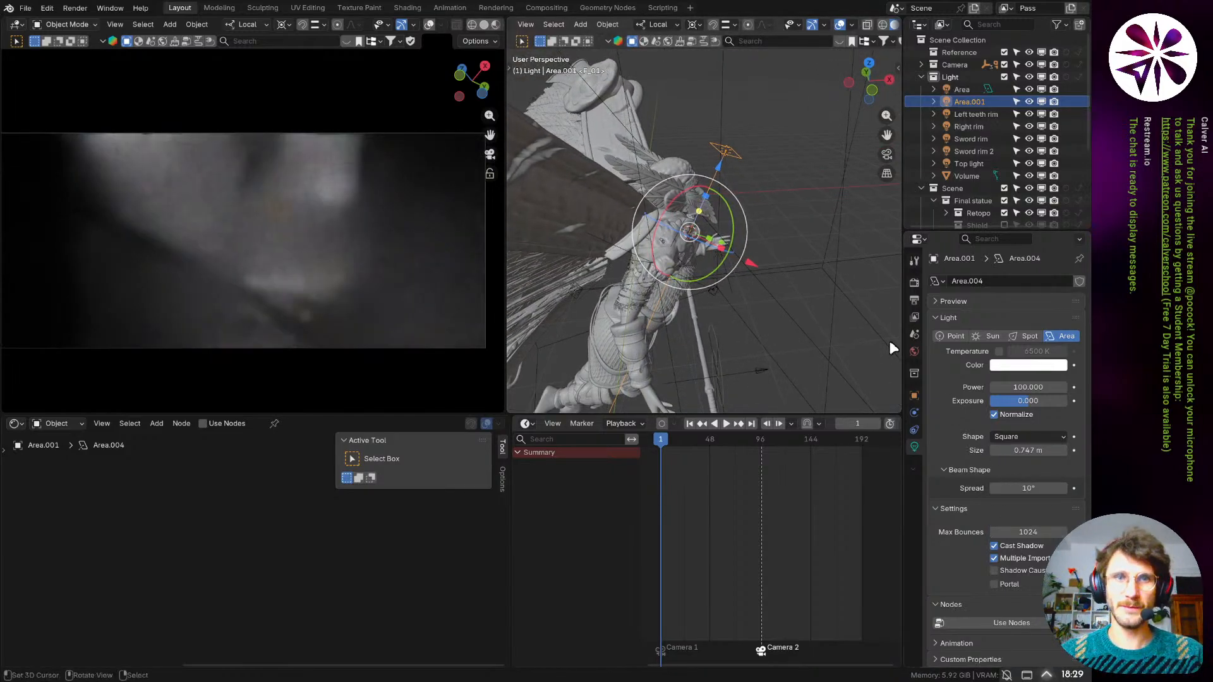
- Adjust the small light's angle around the shoulder with further rotations so its narrow beam falls on the feathers from above
middle_click_drag(702, 281, 738, 209)
middle_click_drag(771, 215, 787, 262)
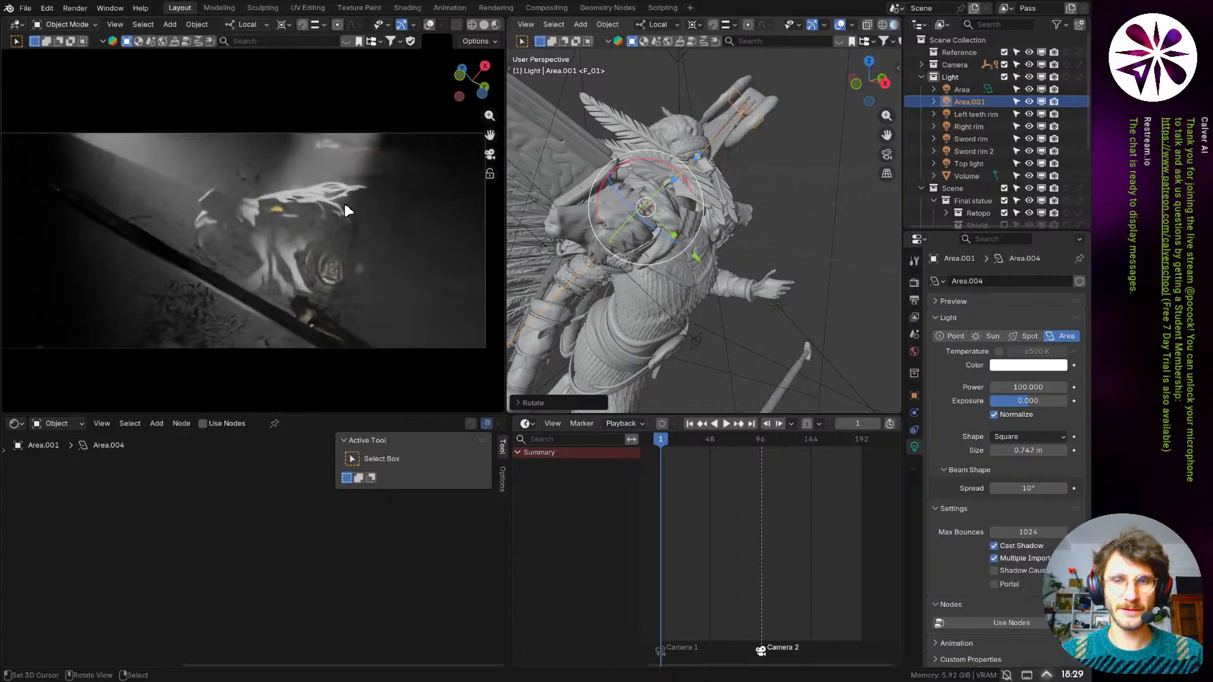
middle_click_drag(632, 243, 786, 221)
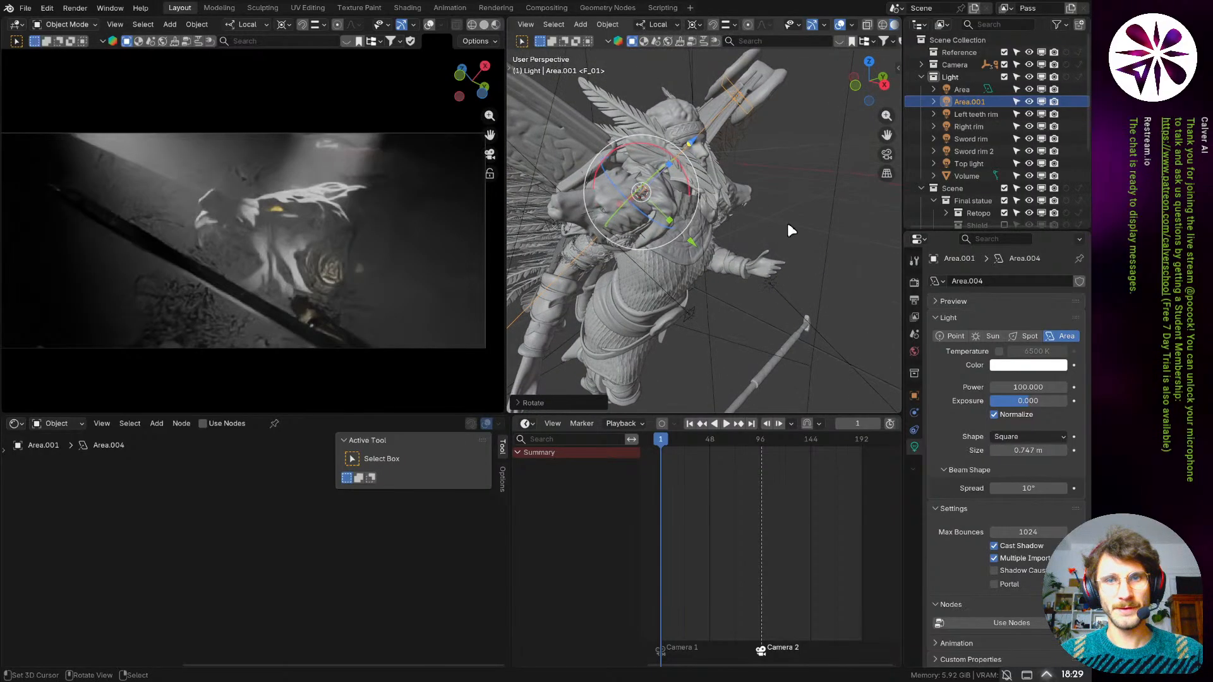
middle_click_drag(711, 215, 764, 200)
key("r")
key("r")
left_click(752, 189)
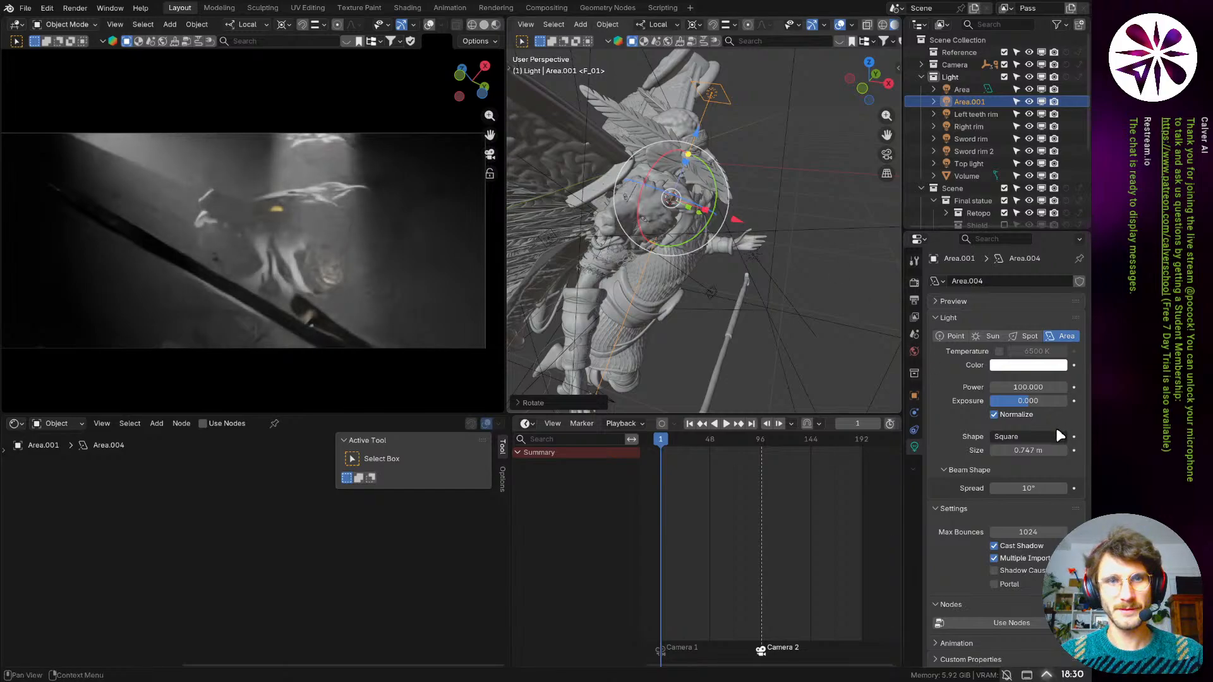
- Set the small area light's beam spread to 20°
left_click(1034, 487)
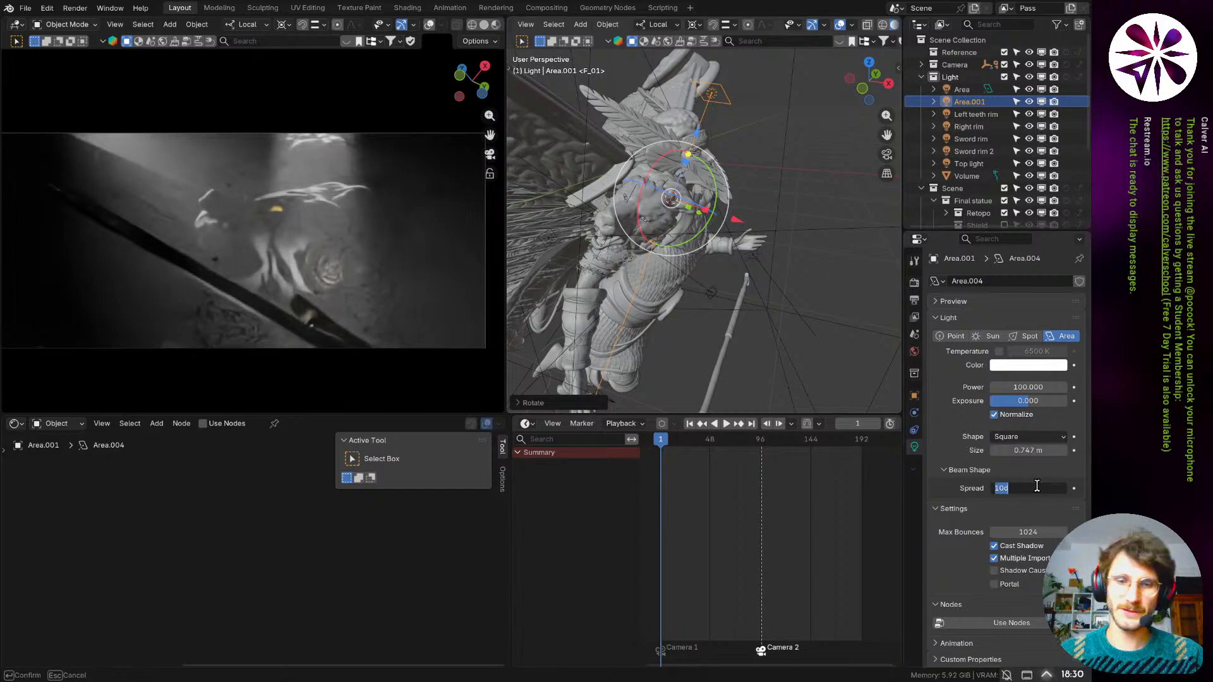
type("20")
key("Return")
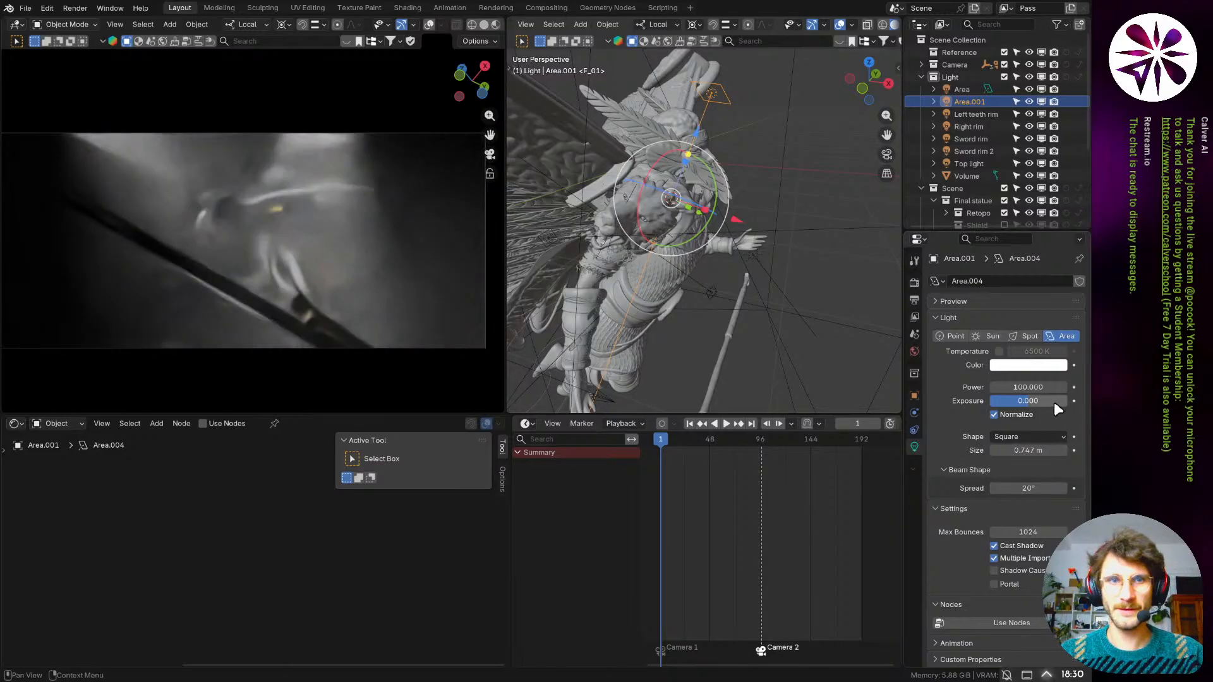
- Lower the small area light's power by trying 10 and 2, and settle on 1
left_click(1031, 388)
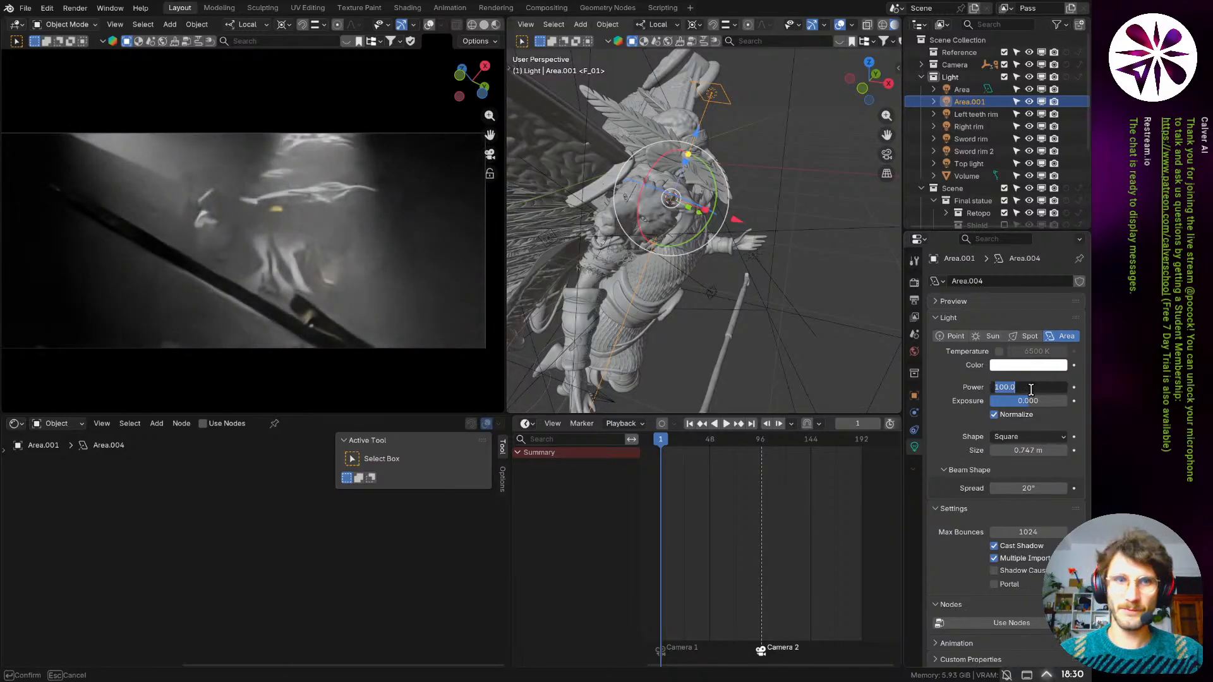
type("10")
key("Return")
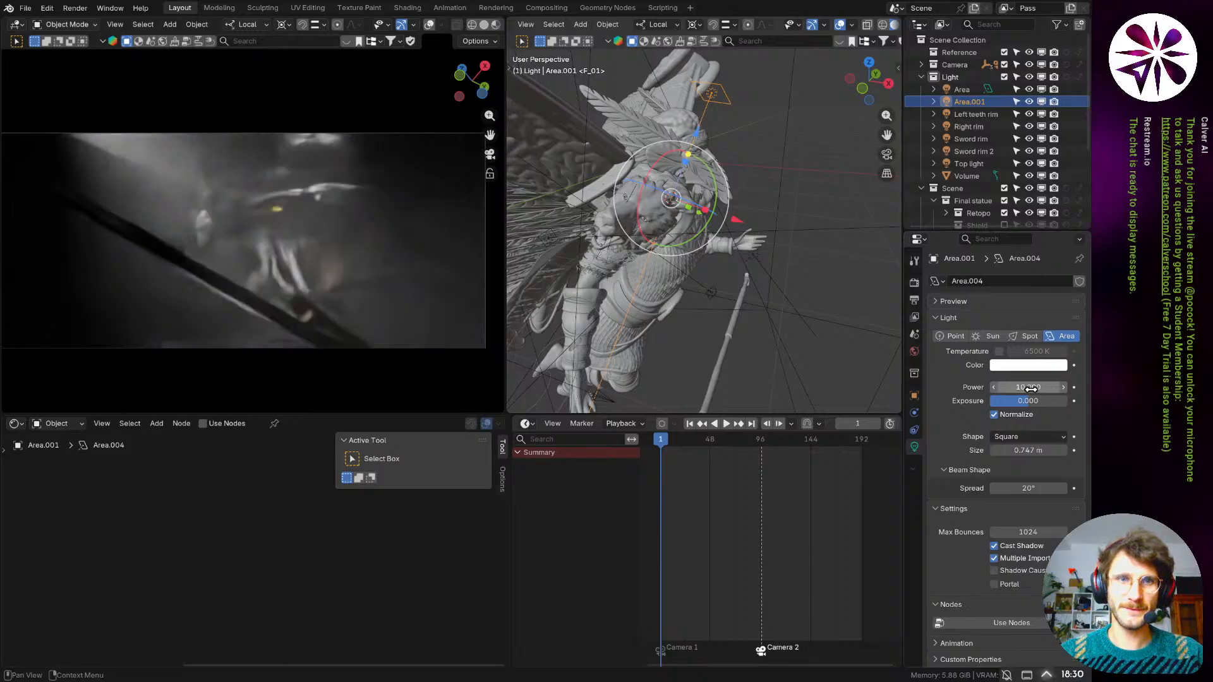
left_click(1036, 384)
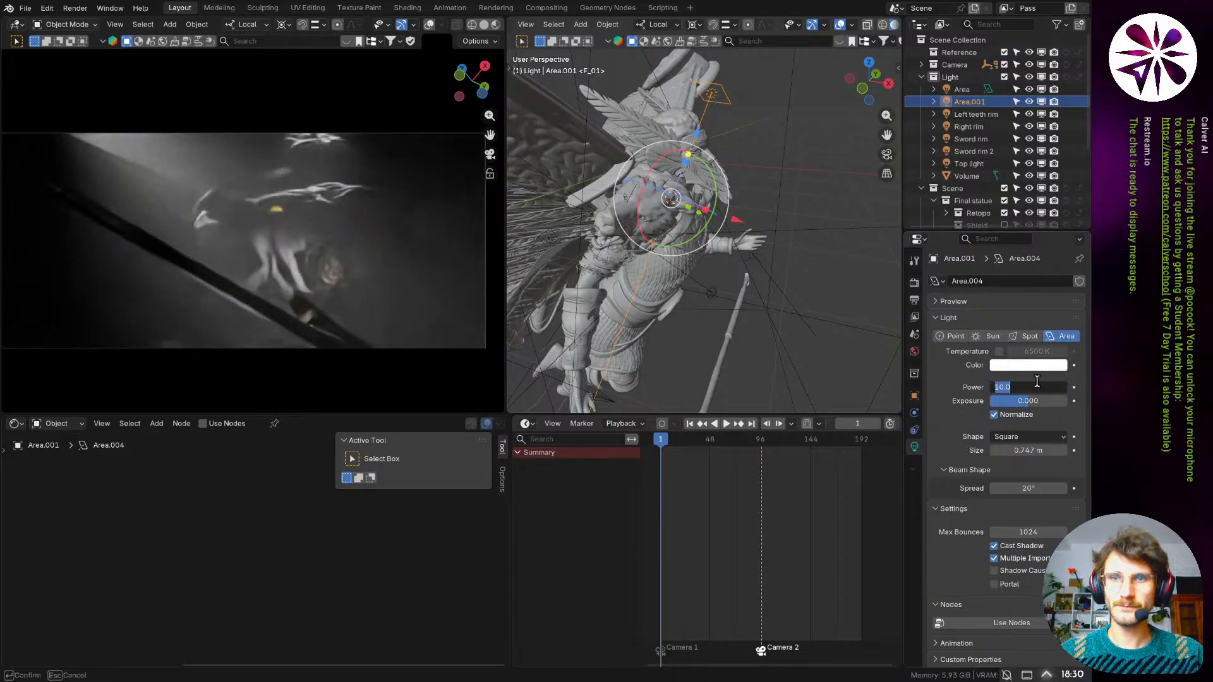
type("2")
key("Return")
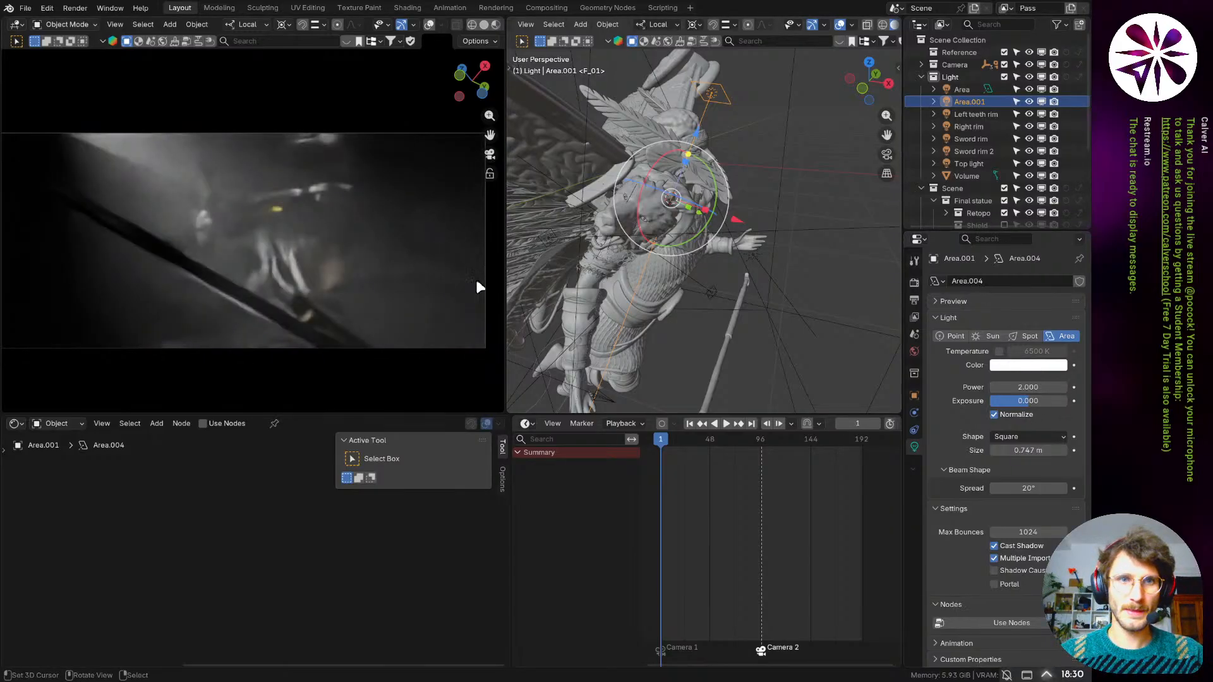
left_click(1043, 385)
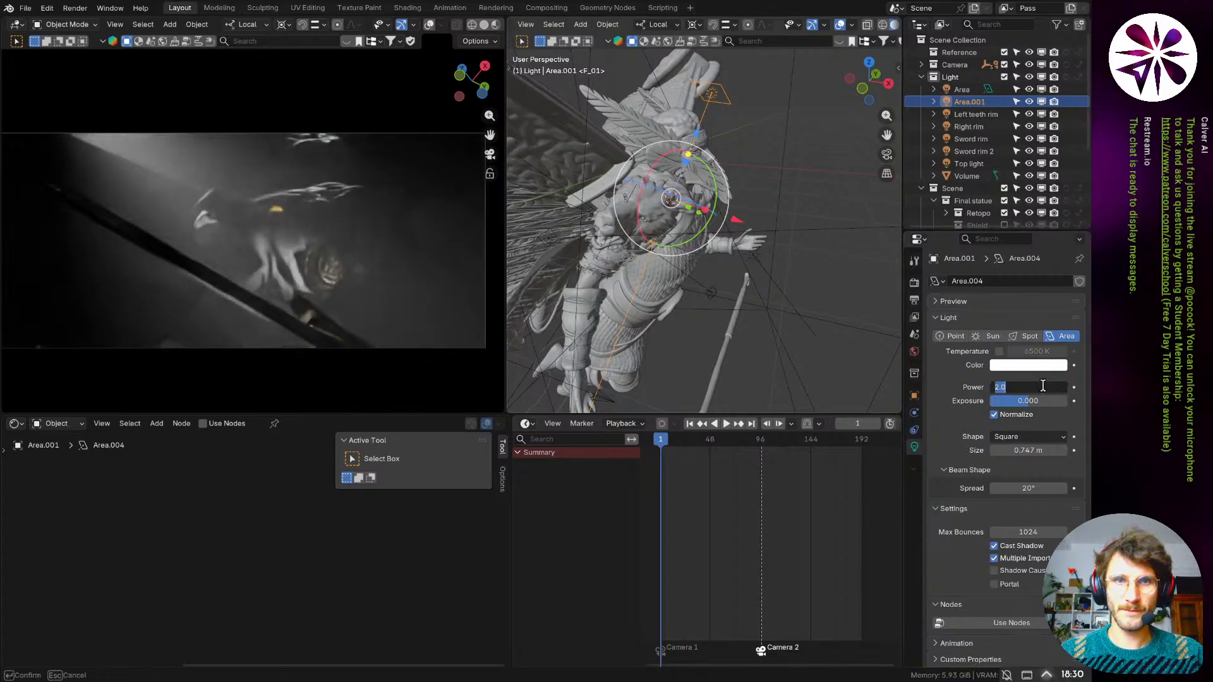
type("1")
key("Return")
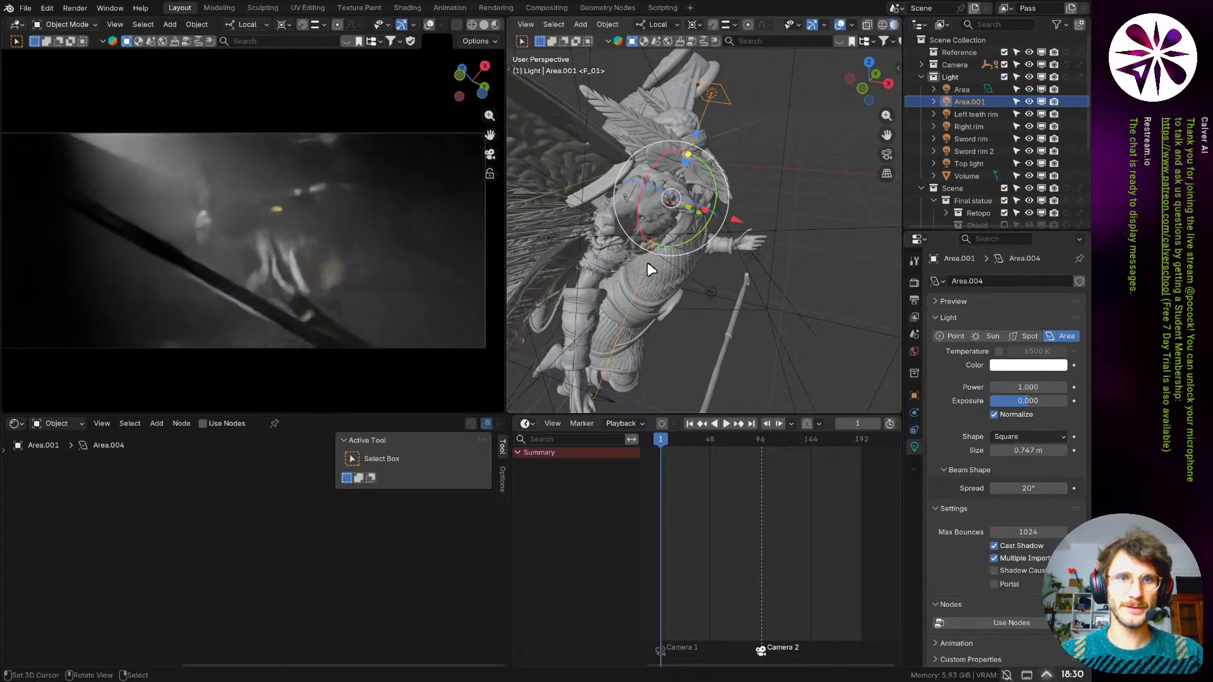
- Move the small area light closer to the shoulder along Z, and nudge it with the move gizmo beside the head
middle_click_drag(668, 250, 834, 316)
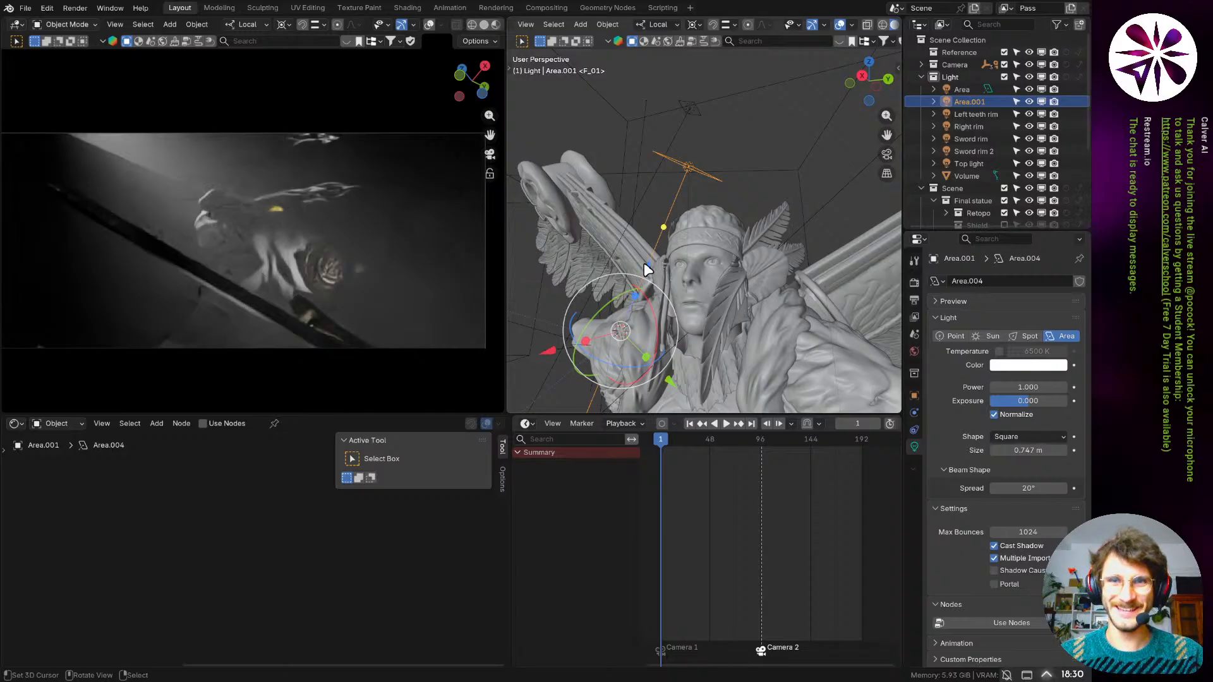
key("g")
key("z")
key("z")
left_click(630, 298)
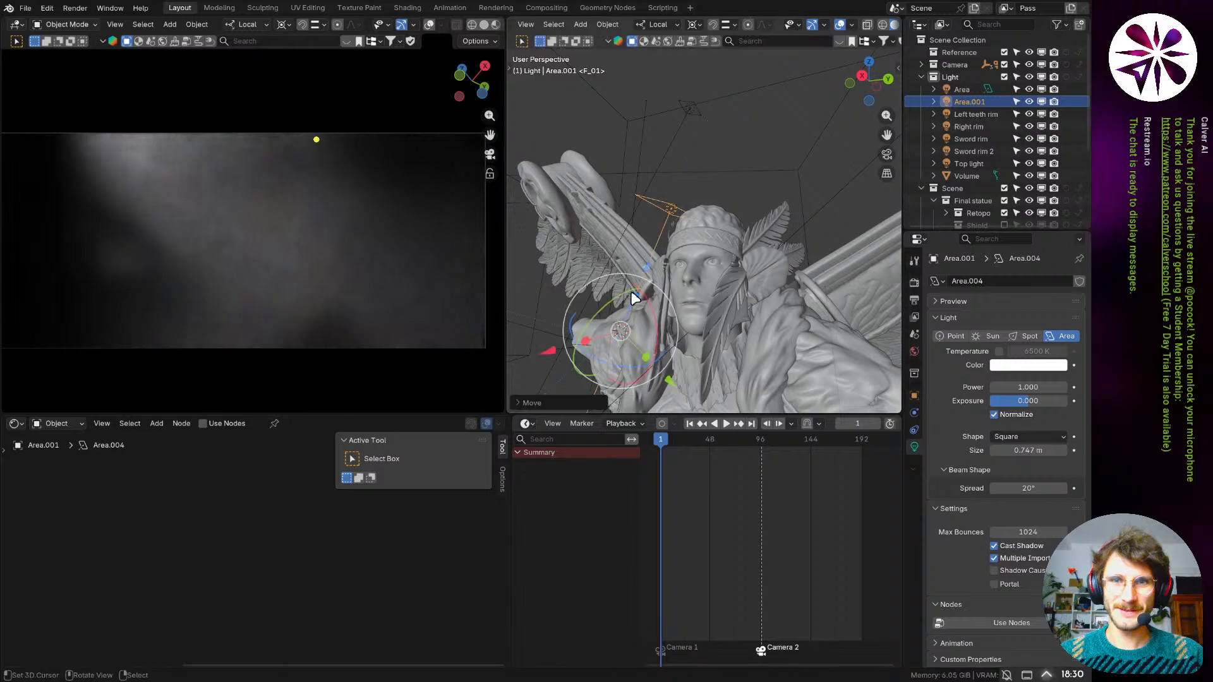
left_click_drag(648, 273, 672, 268)
middle_click_drag(671, 268, 704, 248)
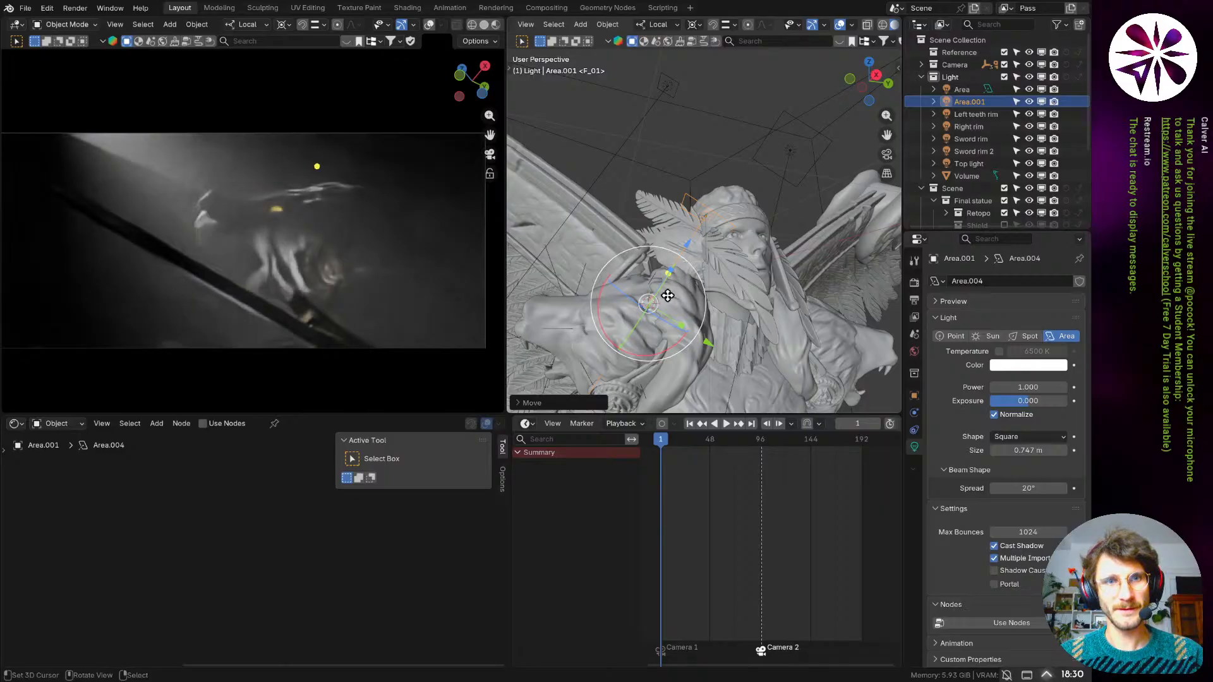
- Bring the small area light even nearer to the shoulder along Z, just behind the feathers
middle_click_drag(687, 297, 642, 221)
key("g")
key("z")
key("z")
left_click(621, 248)
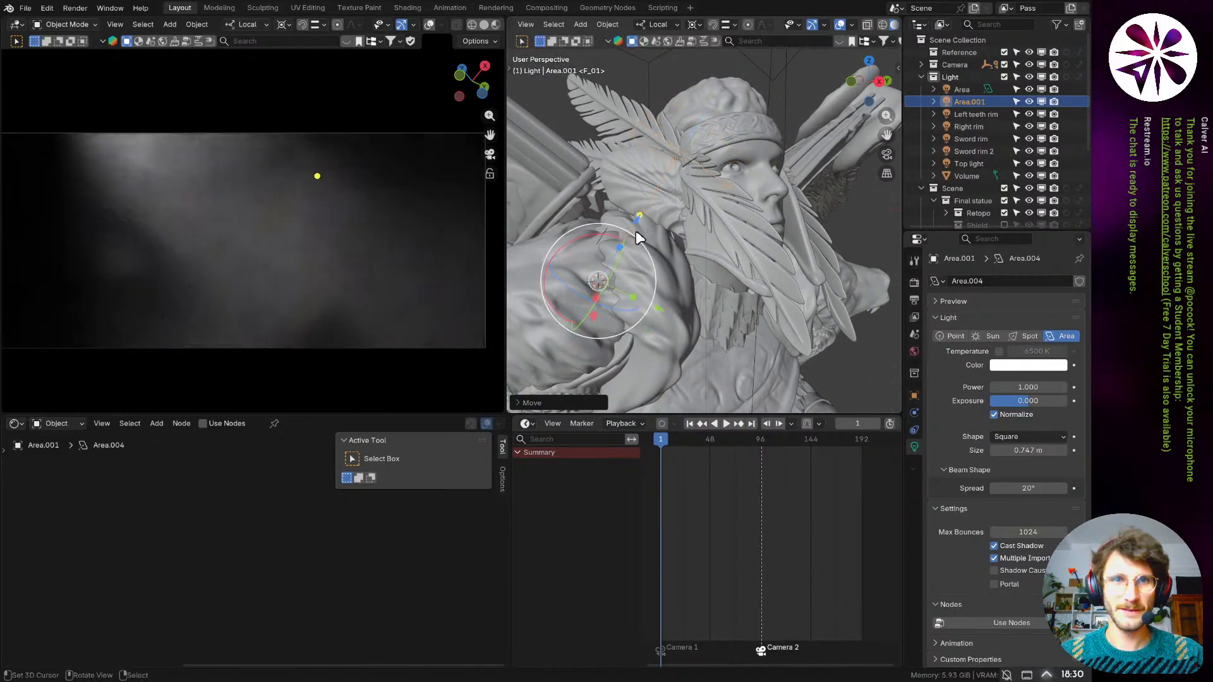
middle_click_drag(640, 253, 694, 195)
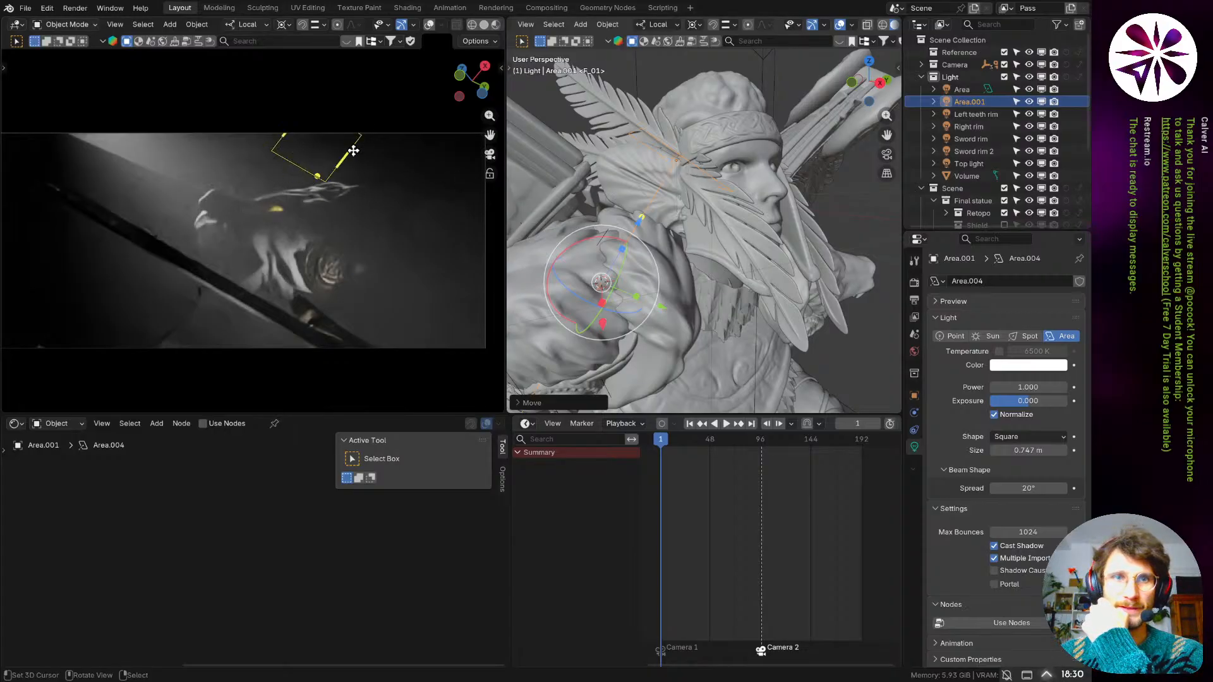
- Turn off volume scatter ray visibility for the small area light
left_click(914, 394)
scroll(990, 477, "down", 5)
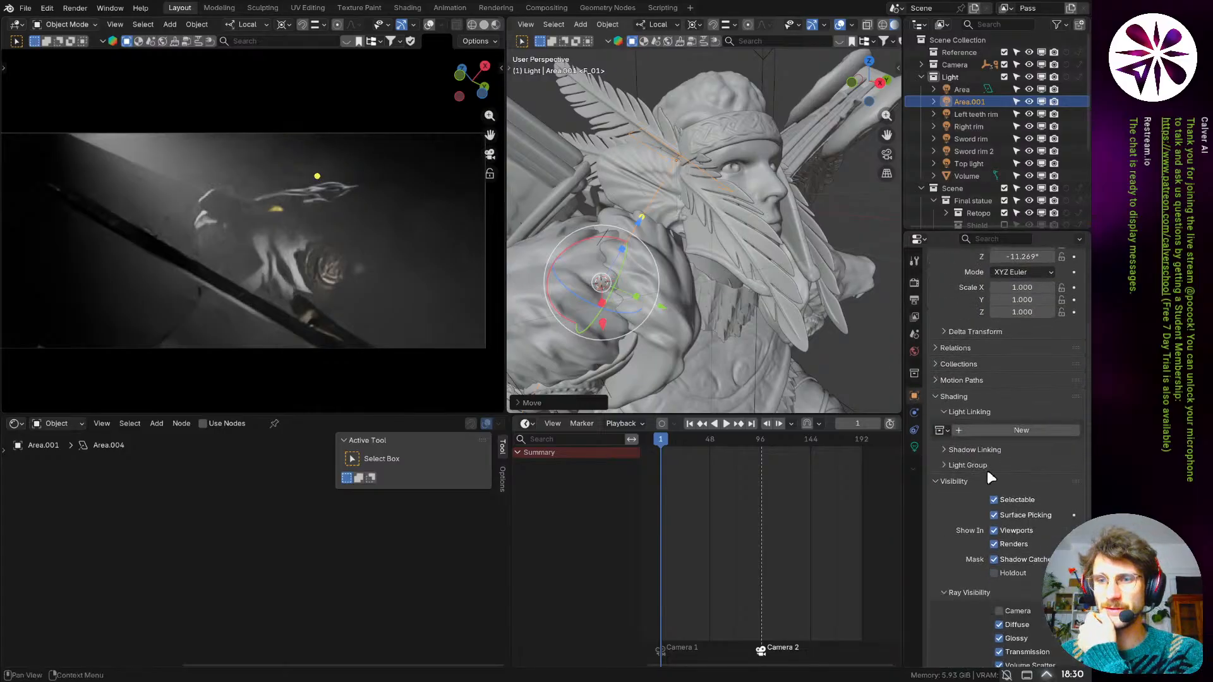
scroll(992, 481, "down", 4)
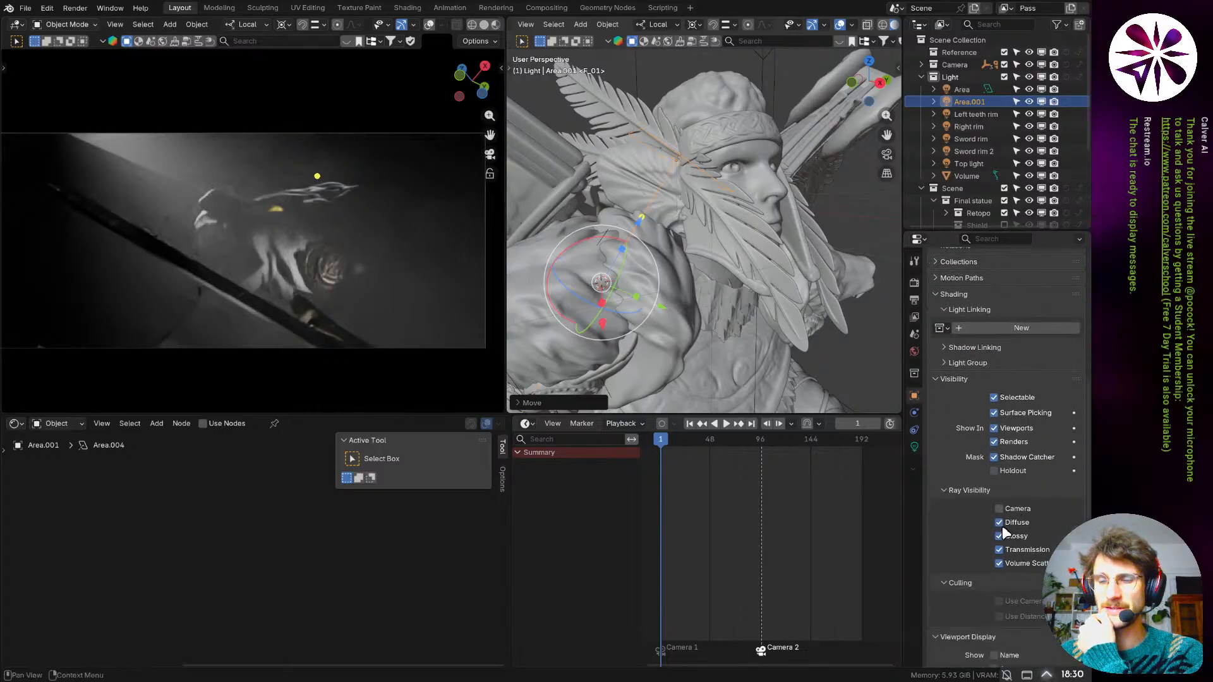
left_click(1029, 564)
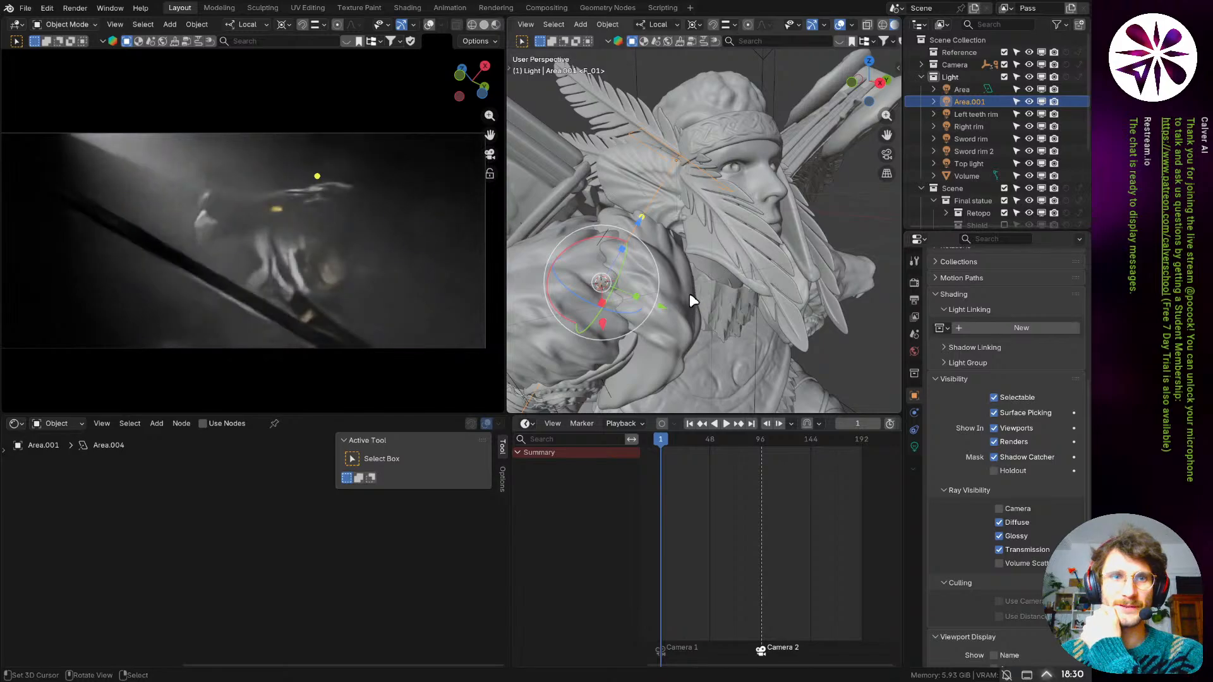
- Duplicate the small area light and rotate the copy around the shoulder toward the front of the chest
middle_click_drag(590, 257, 617, 271)
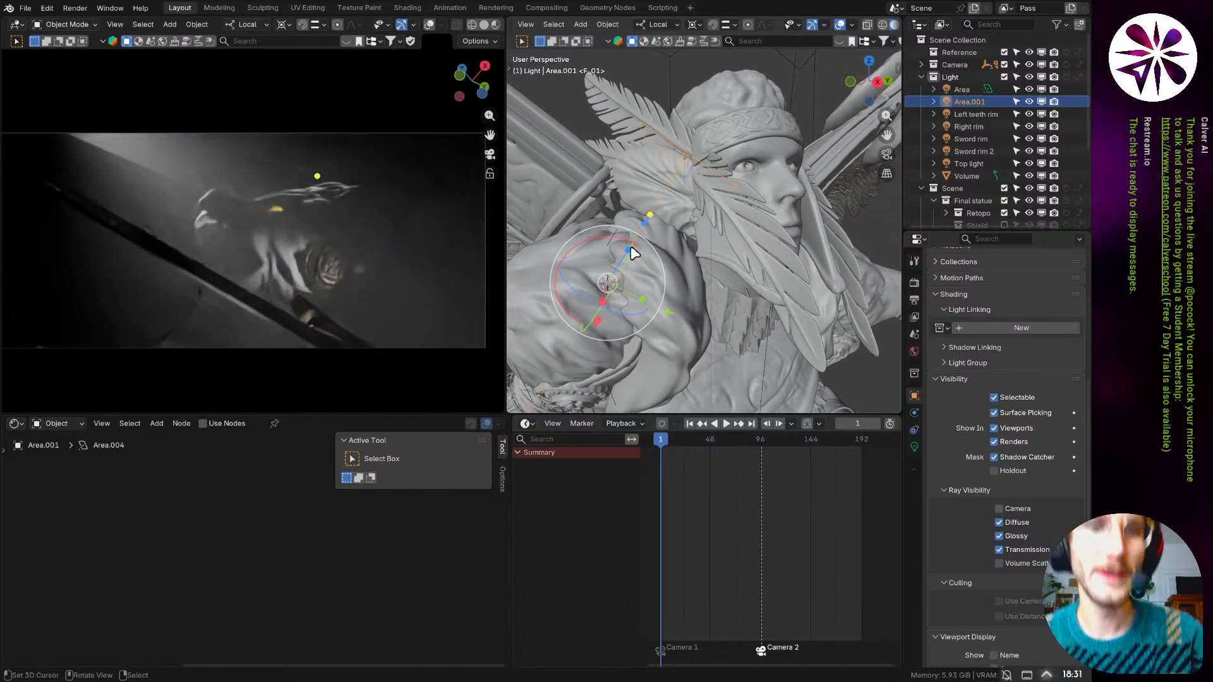
middle_click_drag(691, 258, 723, 264)
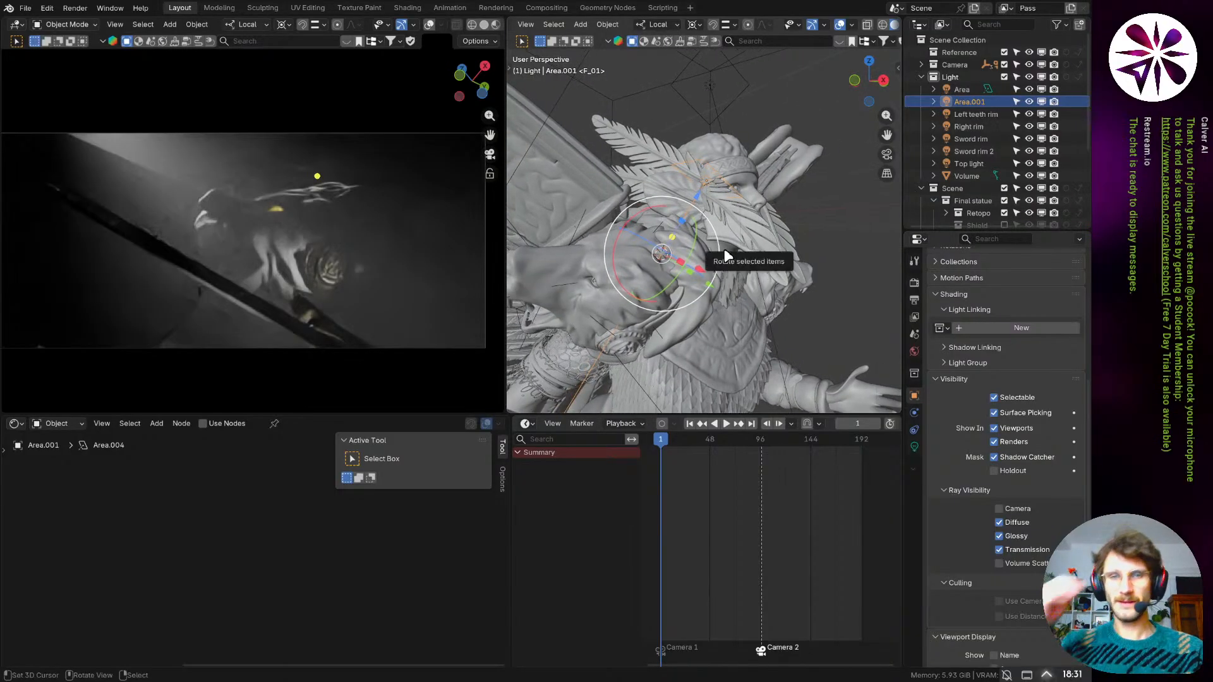
middle_click_drag(724, 248, 733, 260)
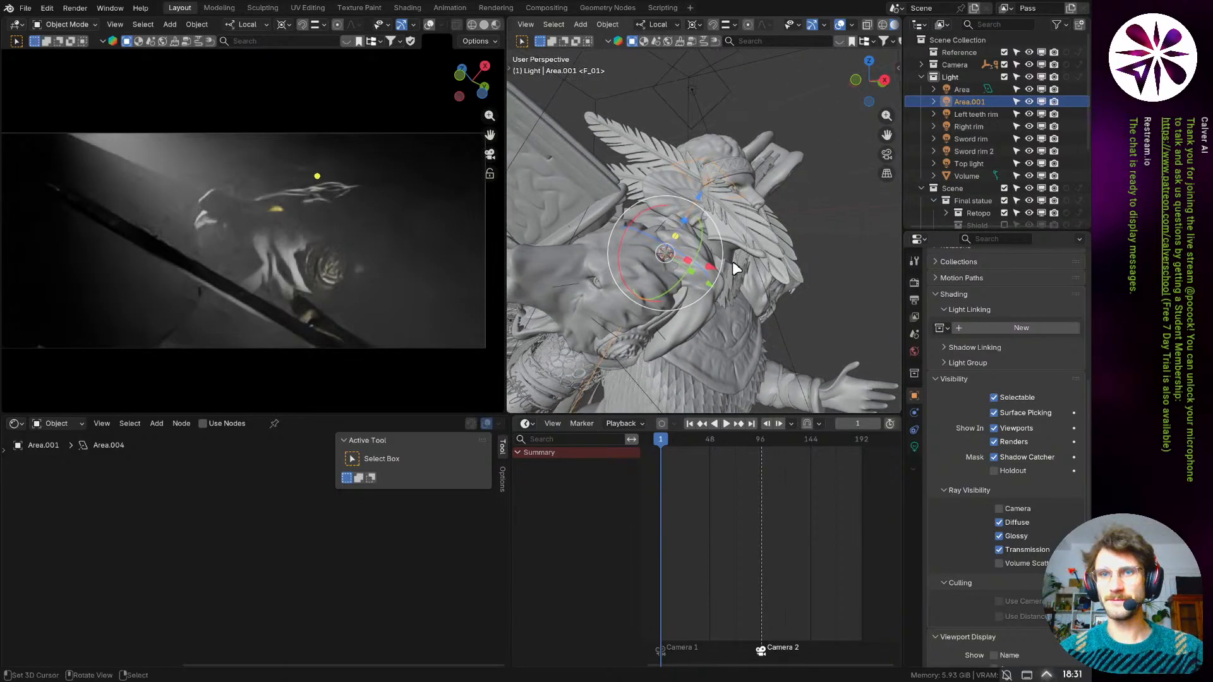
key("shift+d")
key("r")
left_click(791, 252)
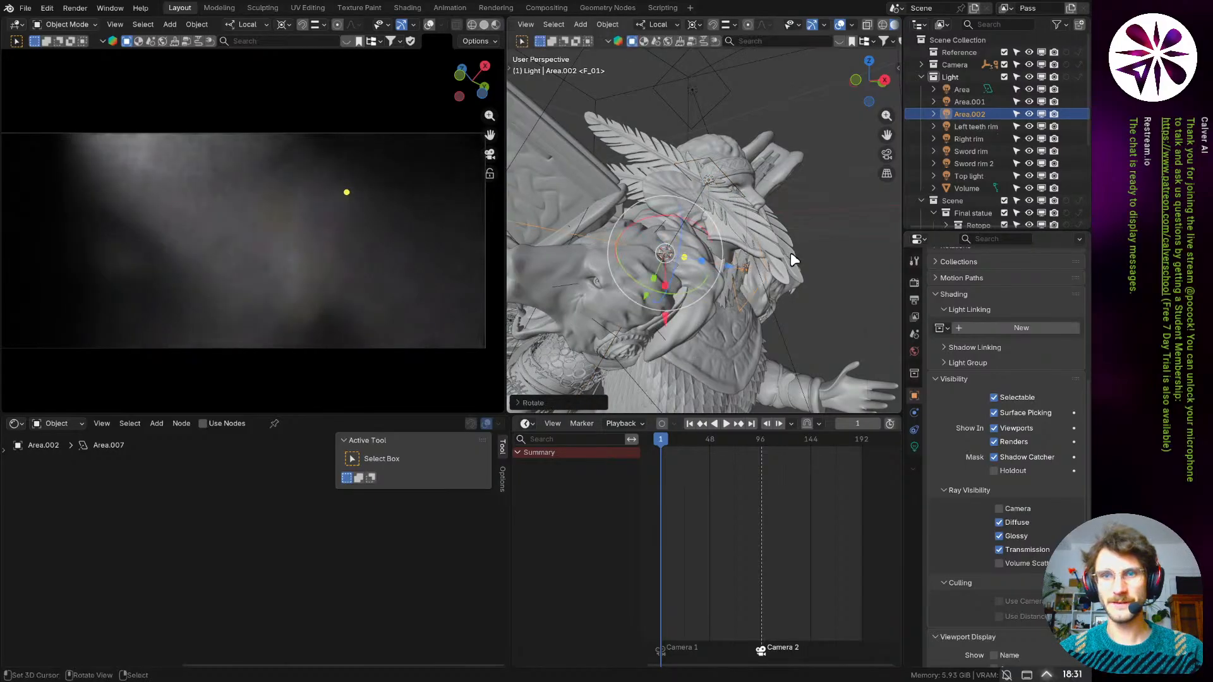
- Refine the duplicated light's angle around the shoulder with alternating trackball and plain rotations
key("r")
key("r")
left_click(785, 302)
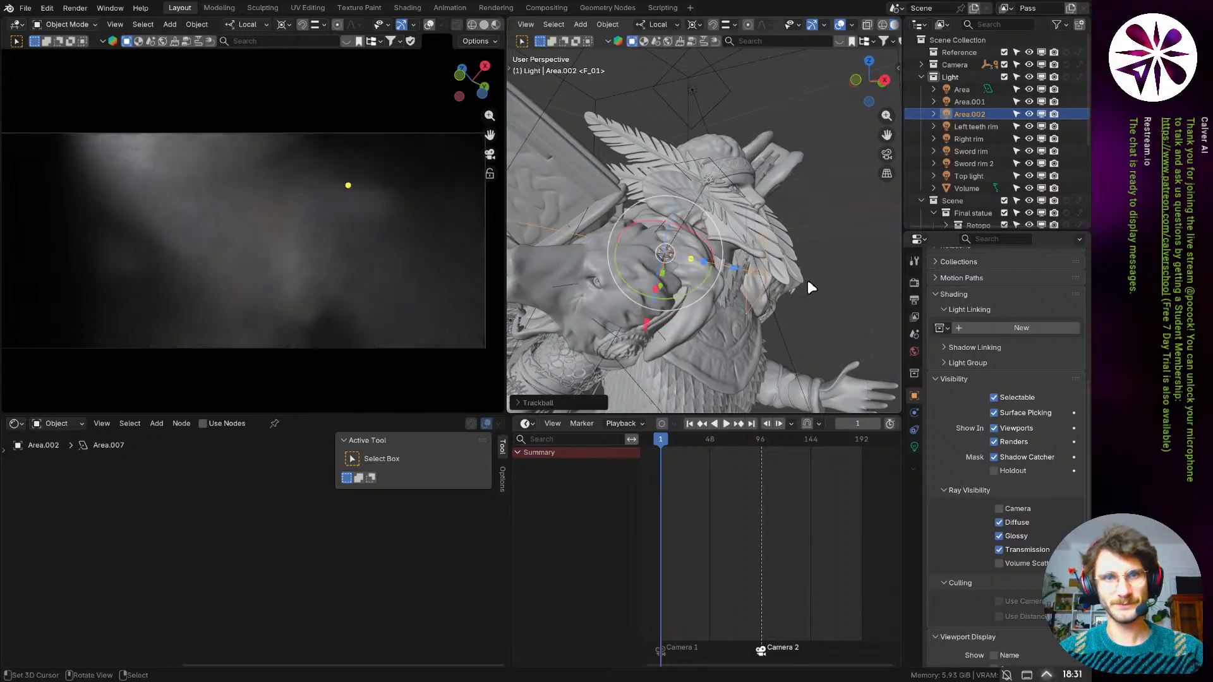
key("r")
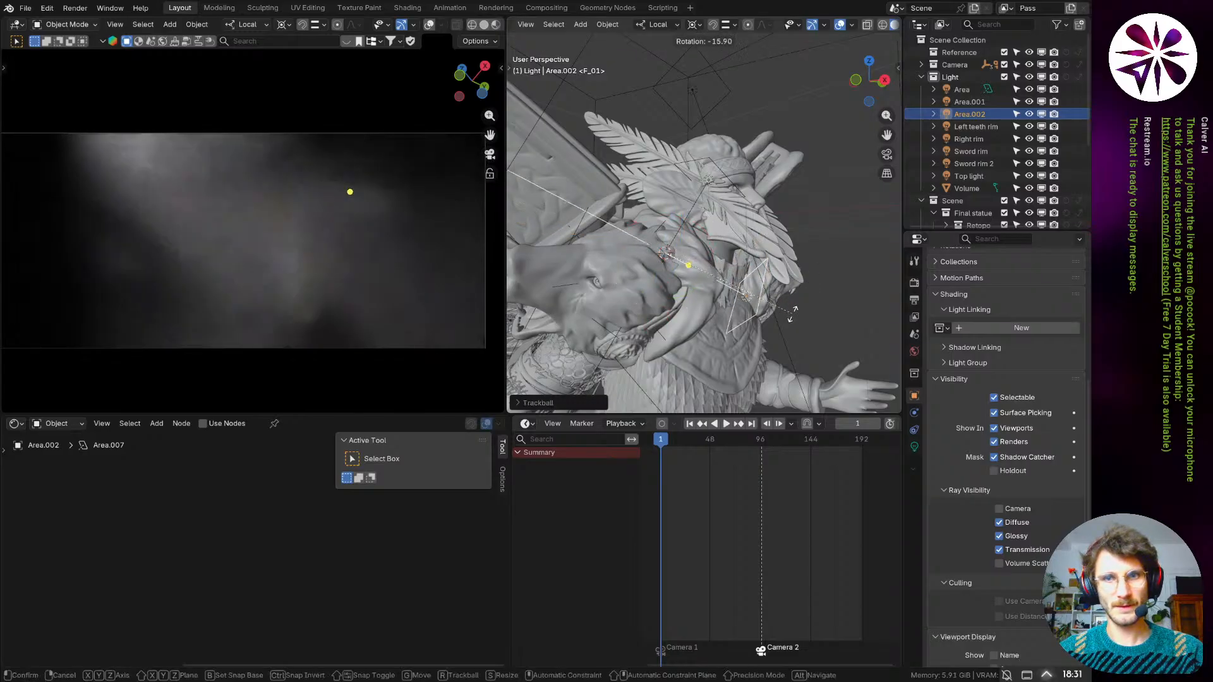
left_click(791, 309)
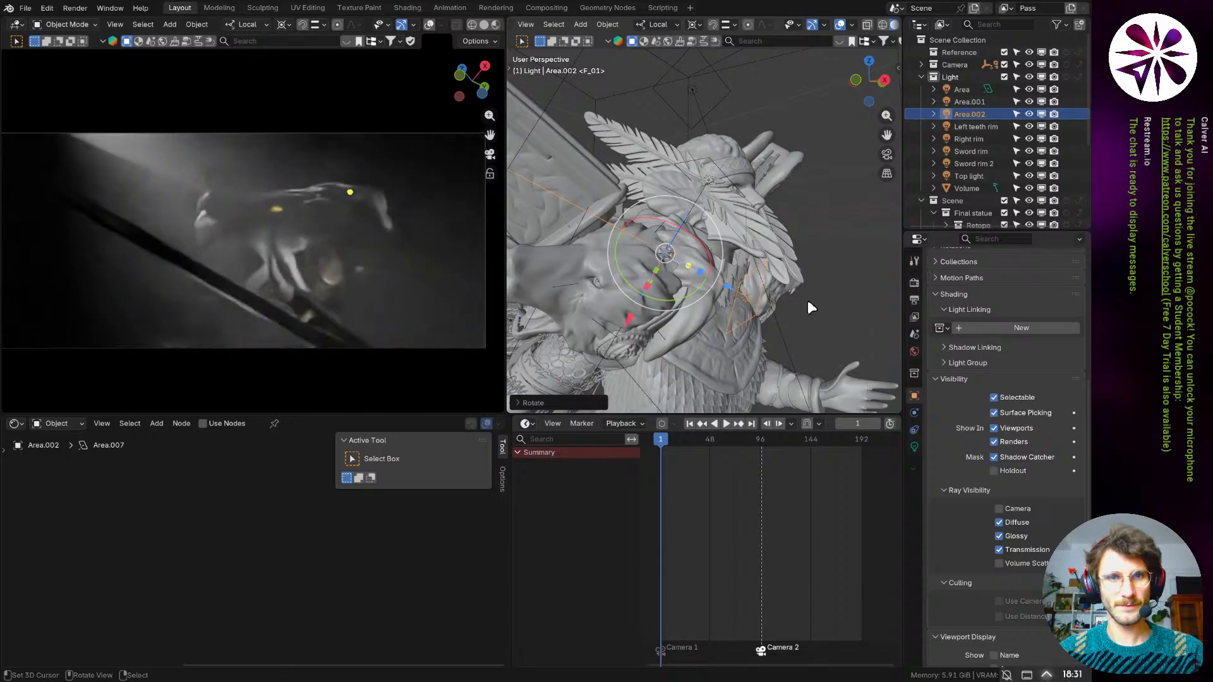
key("r")
key("r")
left_click(850, 314)
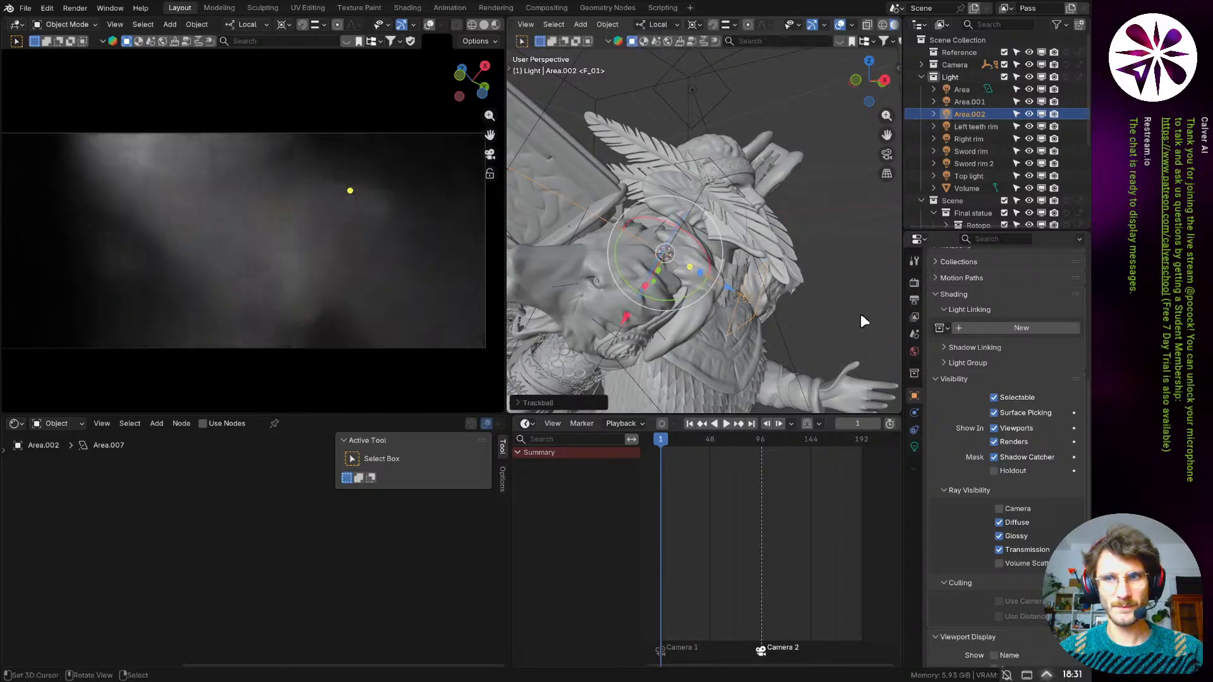
- Readjust the duplicated light's aim with one more trackball rotation around the shoulder
left_click(914, 446)
left_click(1040, 387)
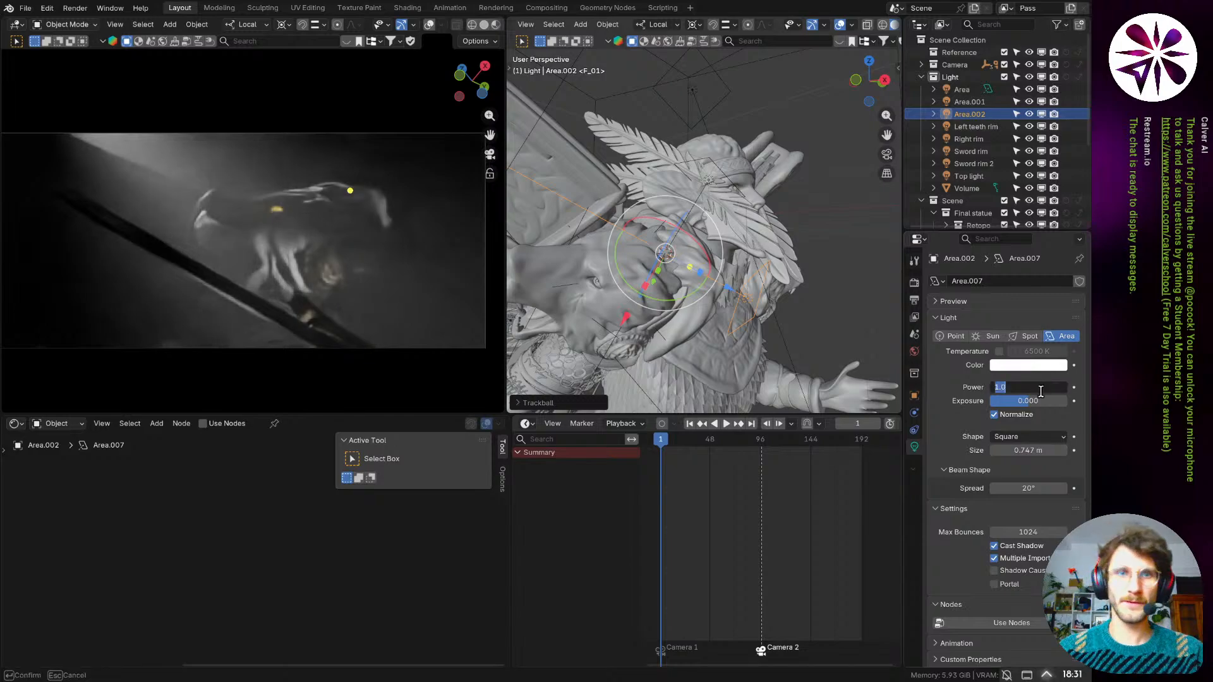
key("Escape")
key("r")
key("r")
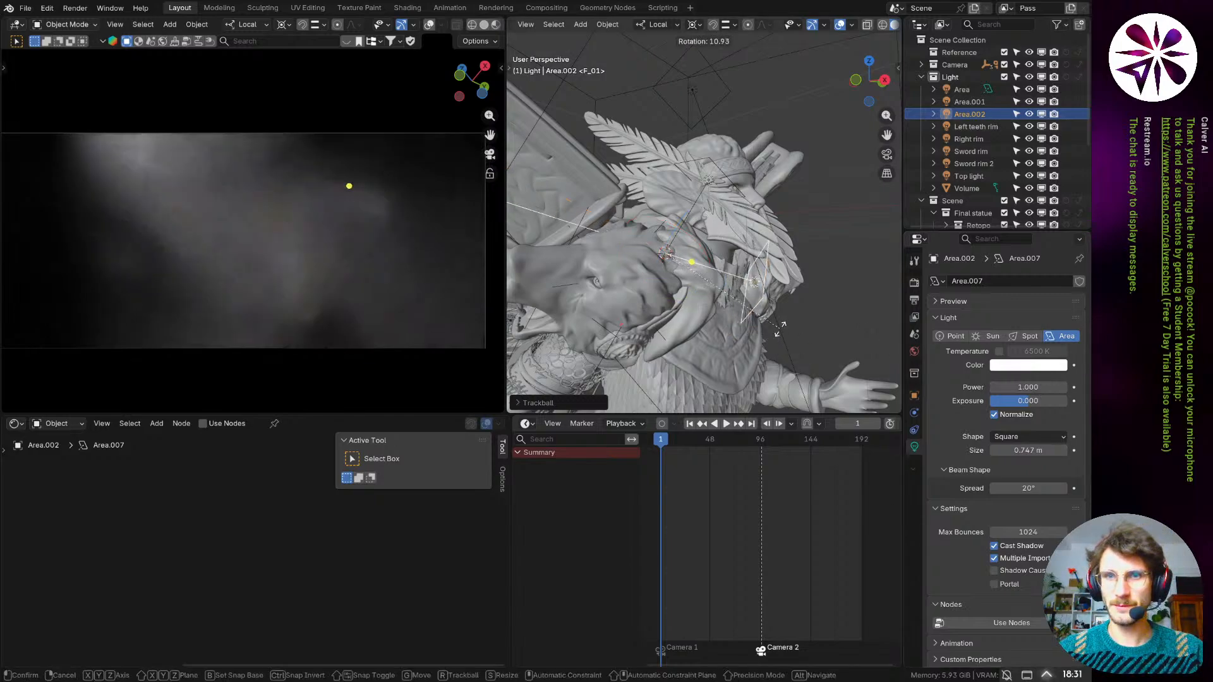
left_click(790, 328)
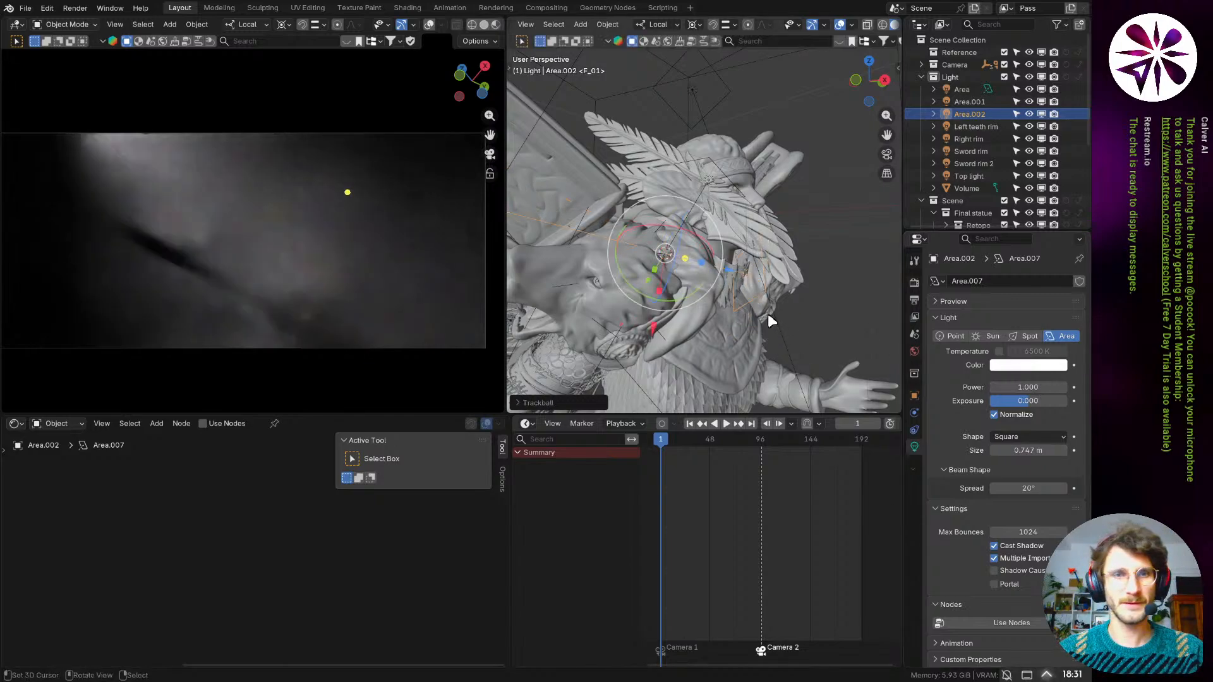
- Lower the duplicated light's power by trying 0.2, and settle on 0.4
left_click(1024, 387)
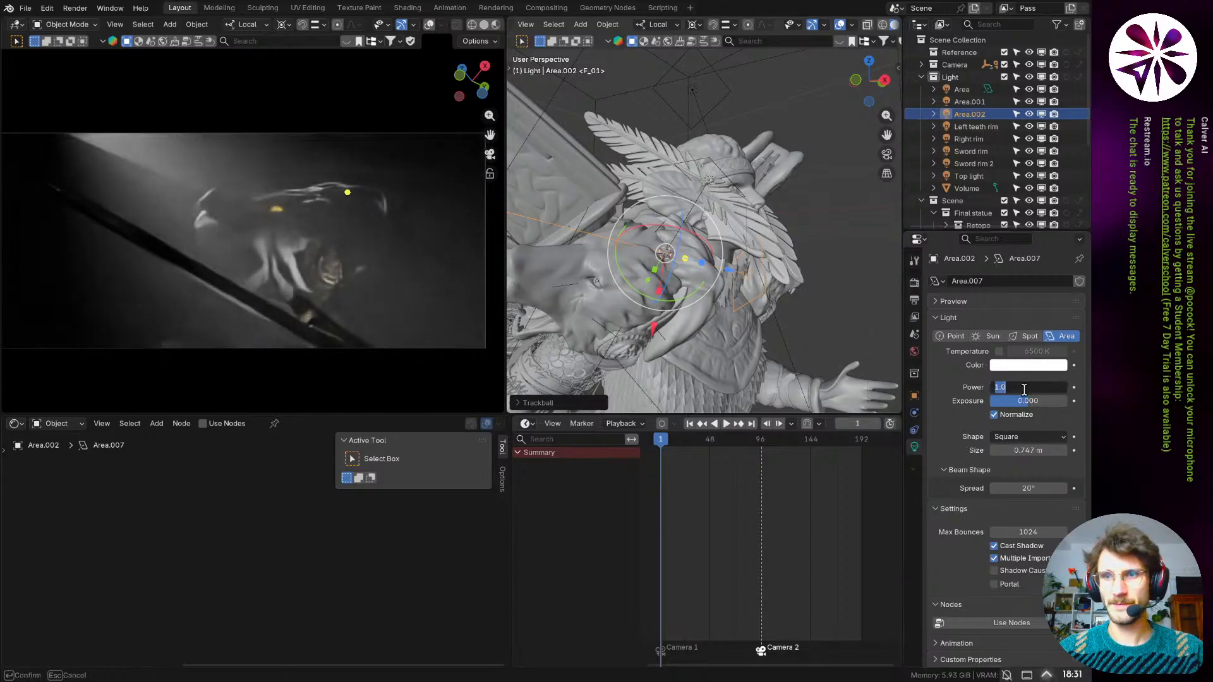
type("0.2")
key("Return")
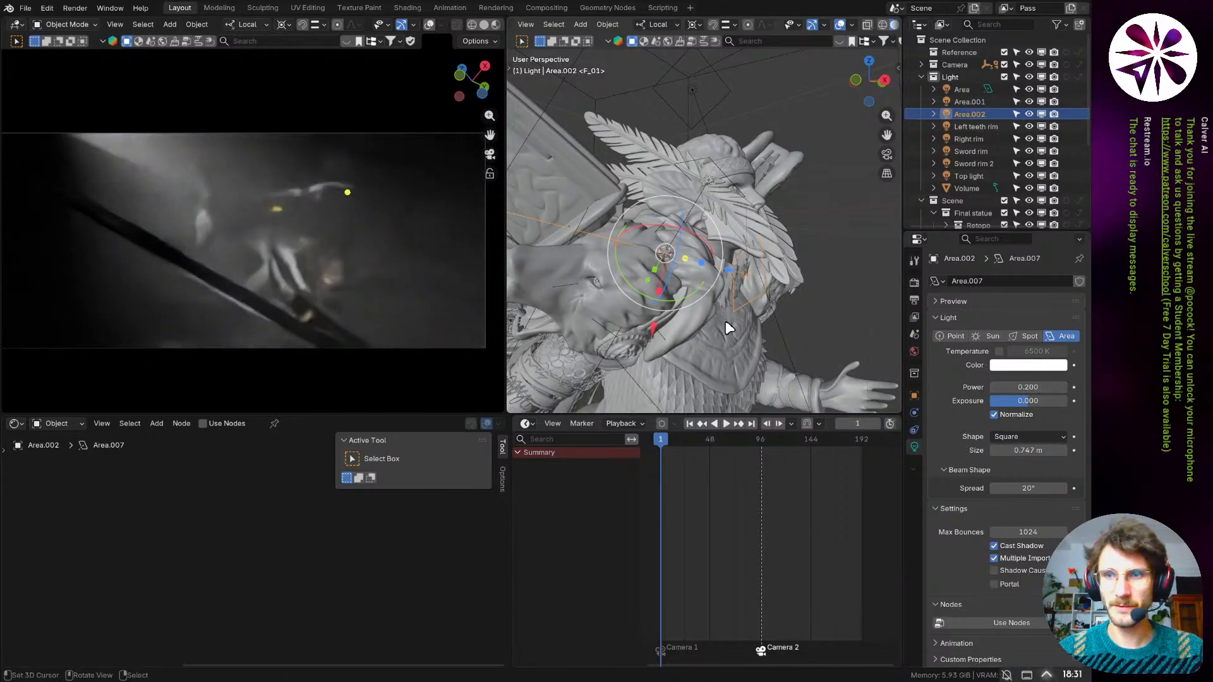
left_click(1031, 387)
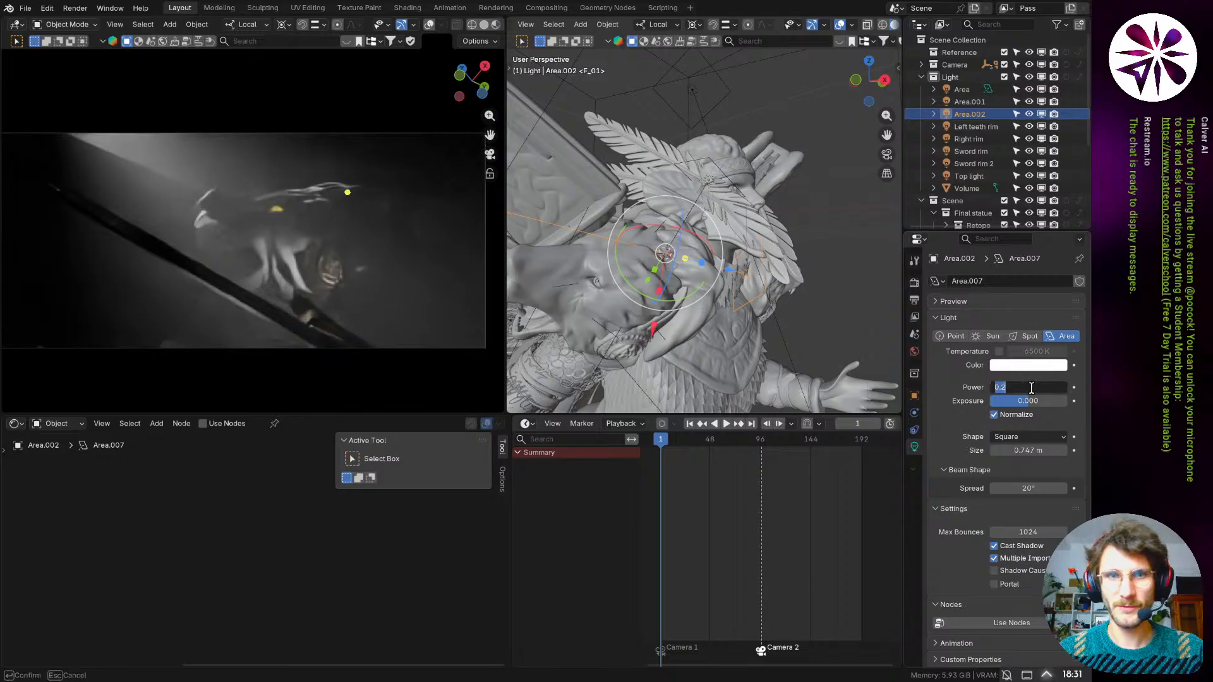
type(".4")
key("Return")
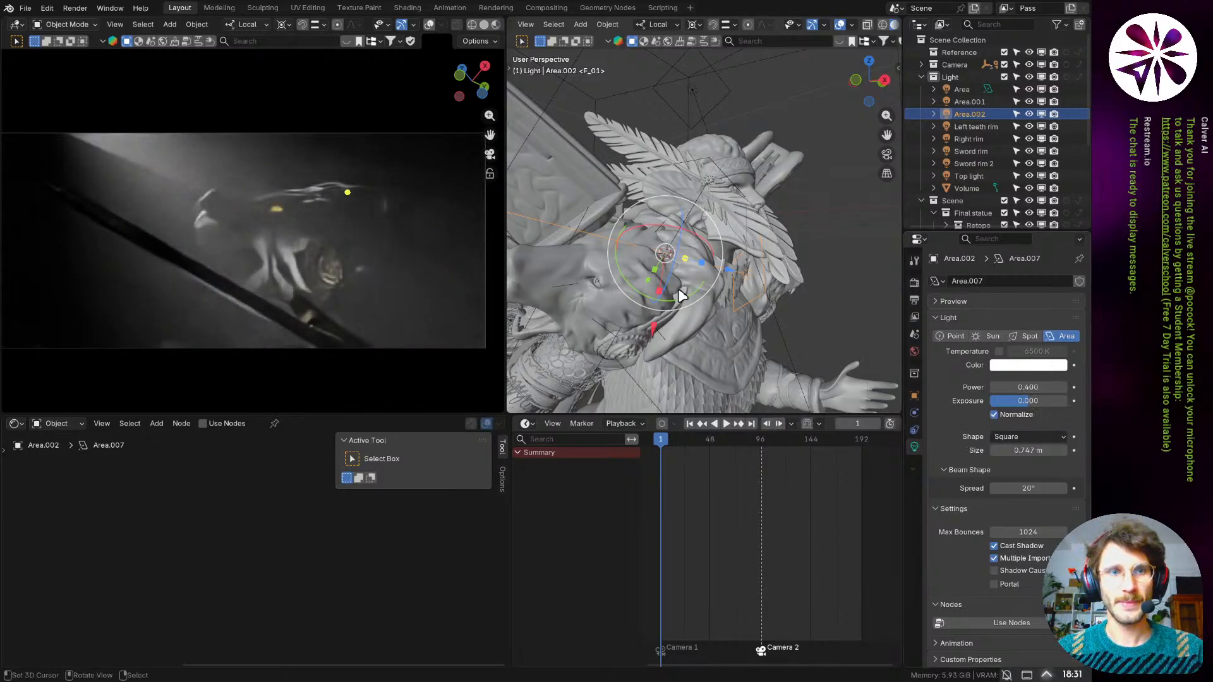
- Move the Right rim light about 7.6 m to the front of the statue's waist
middle_click_drag(611, 308, 756, 288)
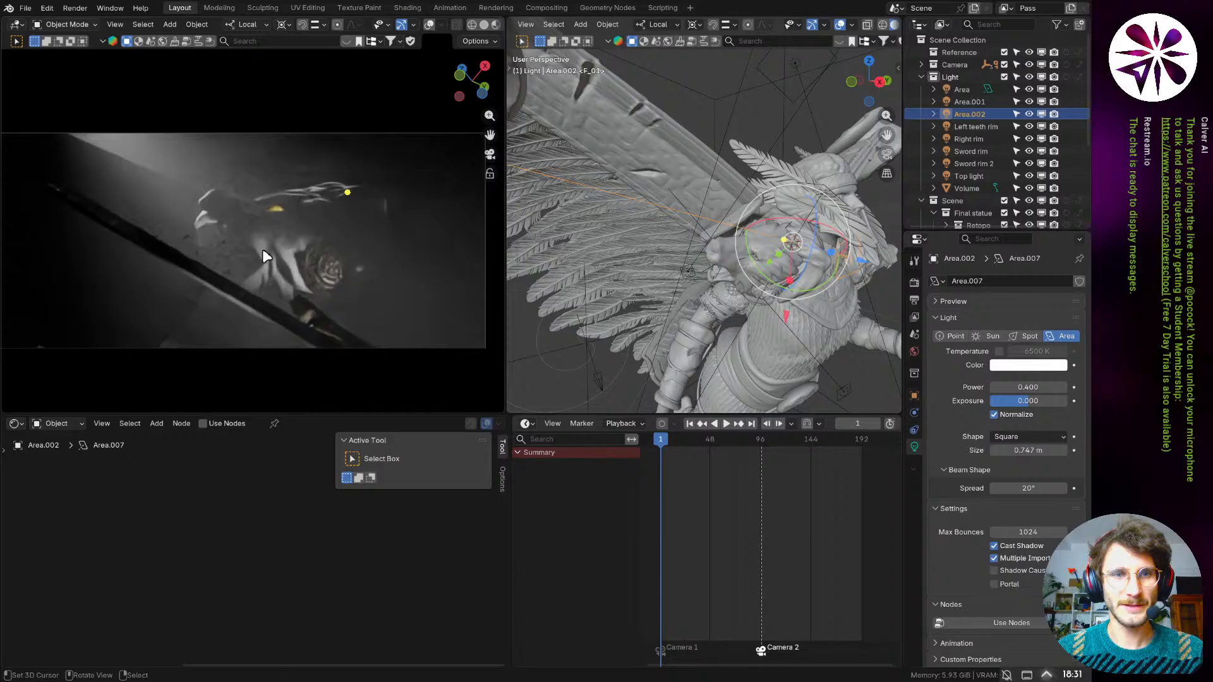
mouse_move(785, 279)
middle_mouse_down()
mouse_move(747, 252)
mouse_move(663, 276)
mouse_move(738, 280)
mouse_move(746, 272)
mouse_move(720, 253)
mouse_move(748, 209)
mouse_move(677, 254)
mouse_move(620, 271)
mouse_move(778, 330)
mouse_move(741, 317)
mouse_move(771, 194)
mouse_move(768, 284)
middle_mouse_up()
left_click(741, 317)
key("g")
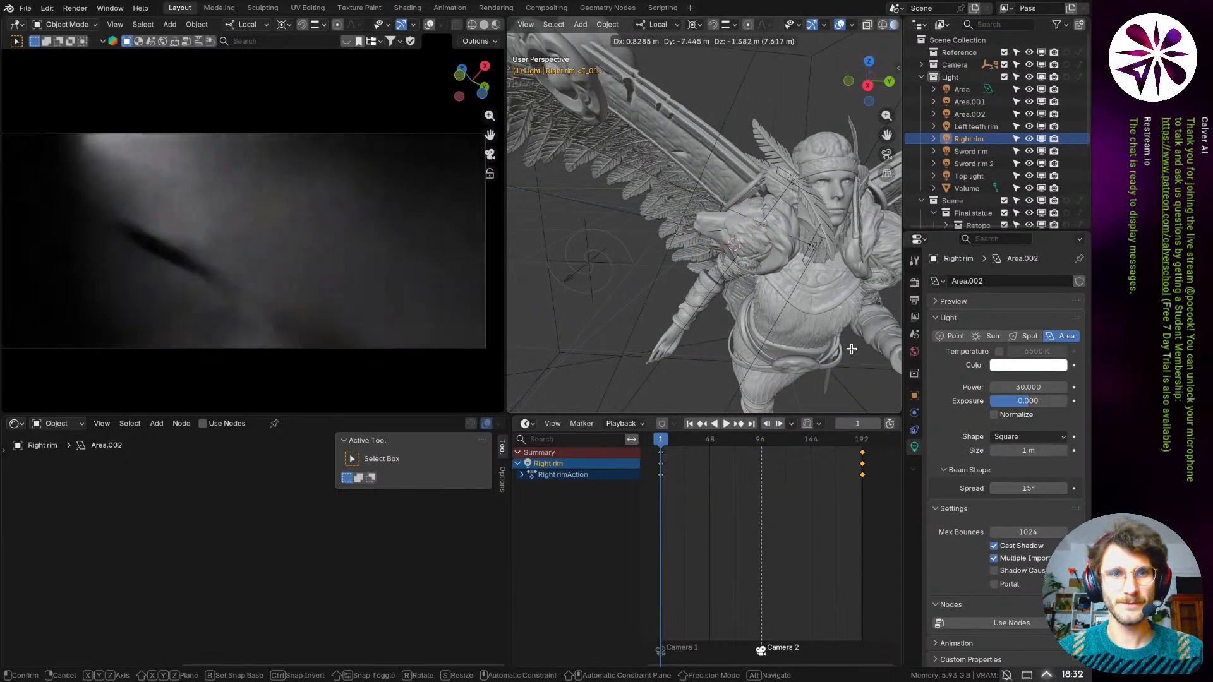
left_click(852, 350)
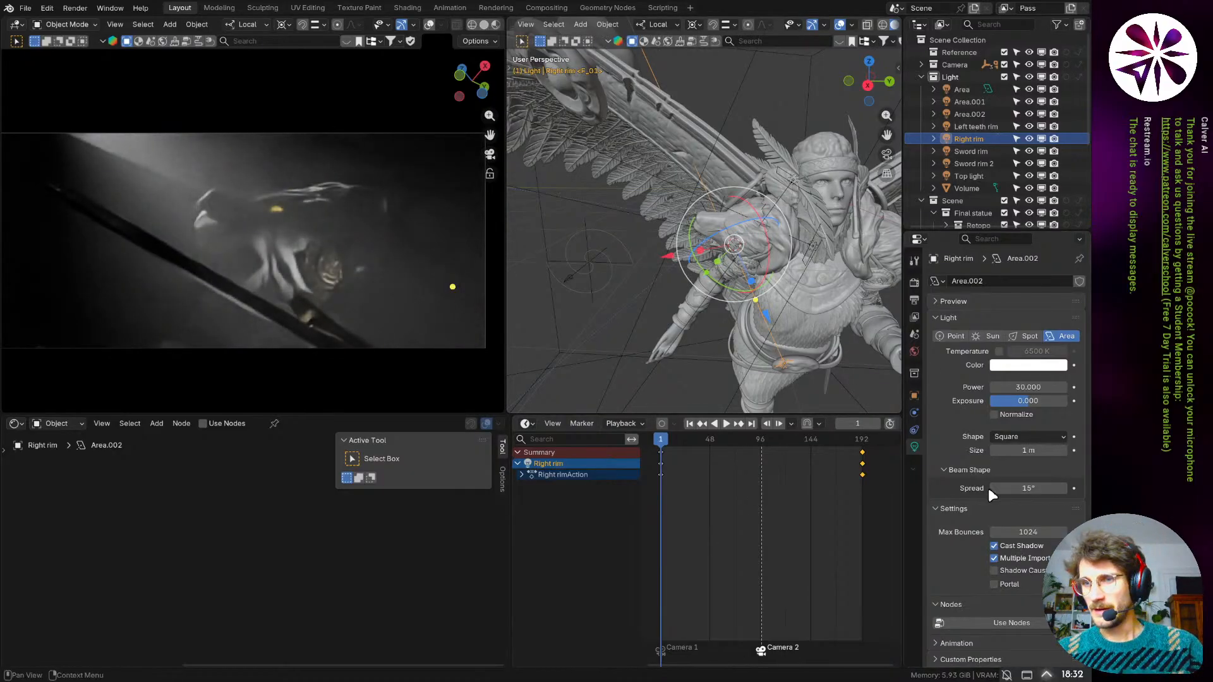
- Trackball-rotate the Right rim light around the shoulder medallion so it sits in front of the feathered torso
middle_click_drag(798, 338, 847, 297)
left_click(1041, 490)
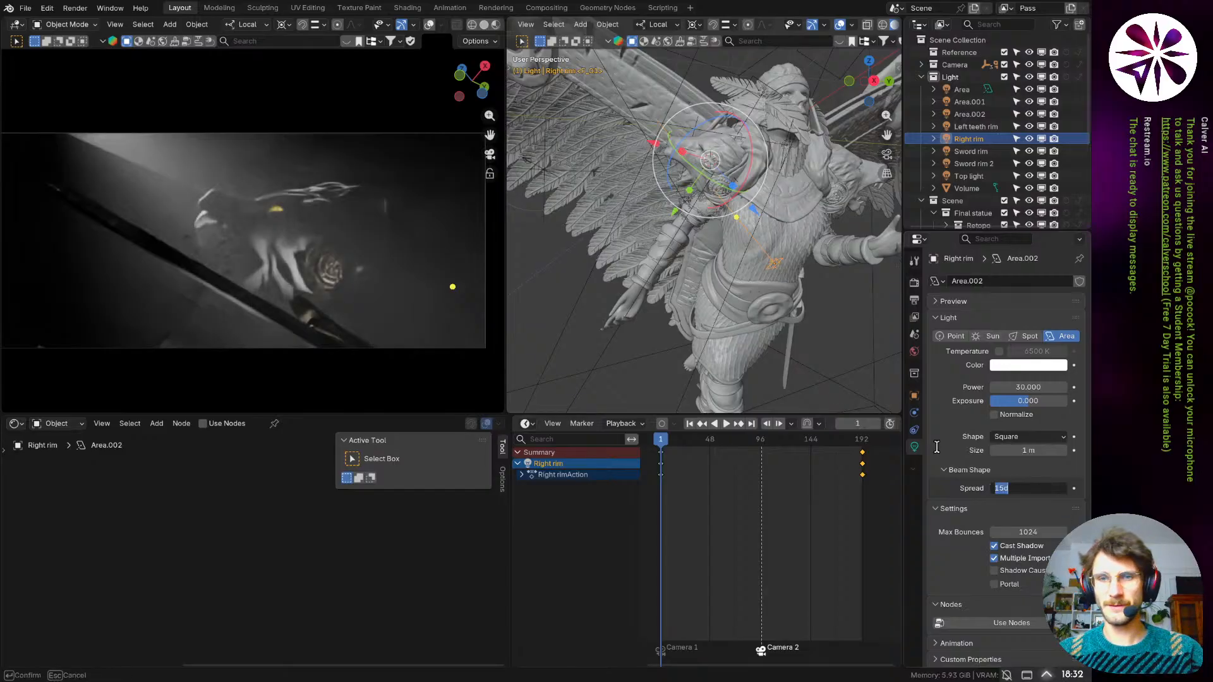
key("Escape")
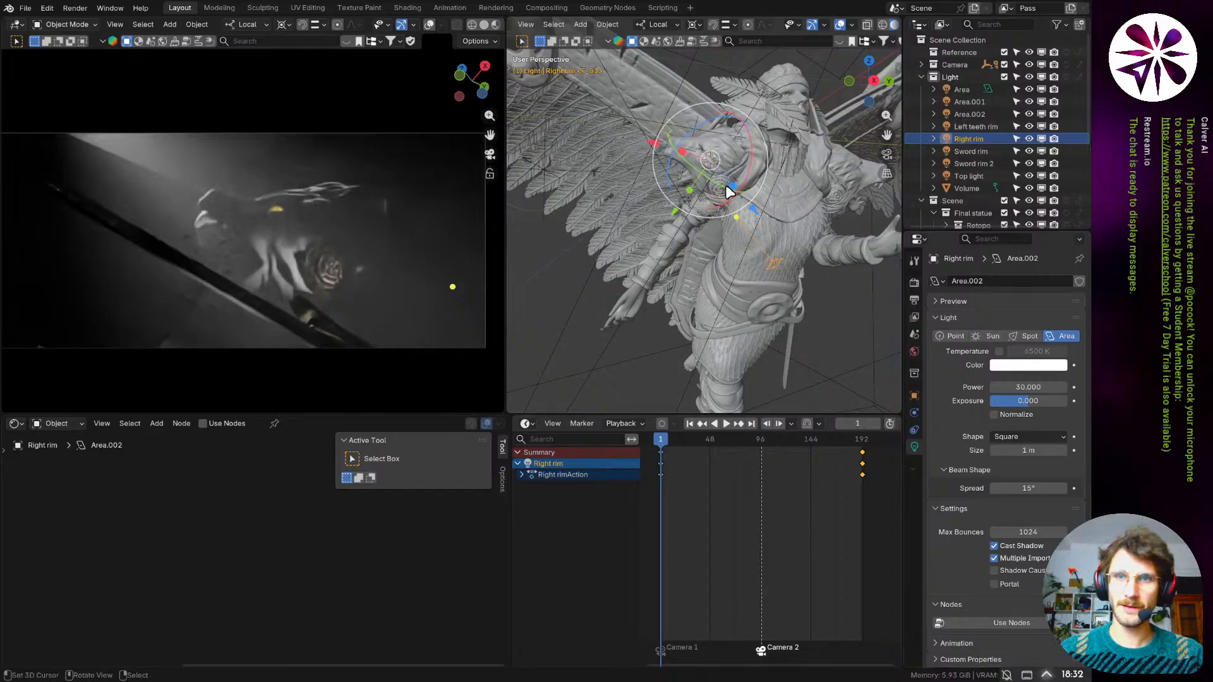
middle_click_drag(730, 191, 791, 316)
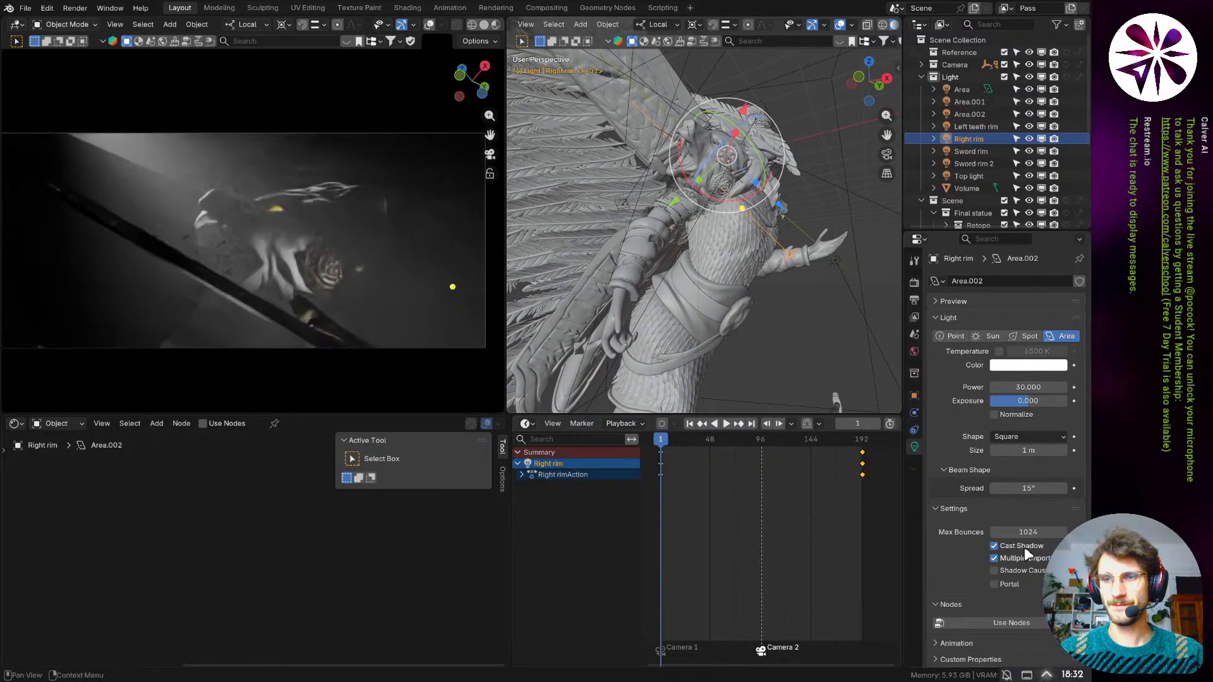
middle_click_drag(726, 267, 676, 236)
scroll(677, 236, "up", 4)
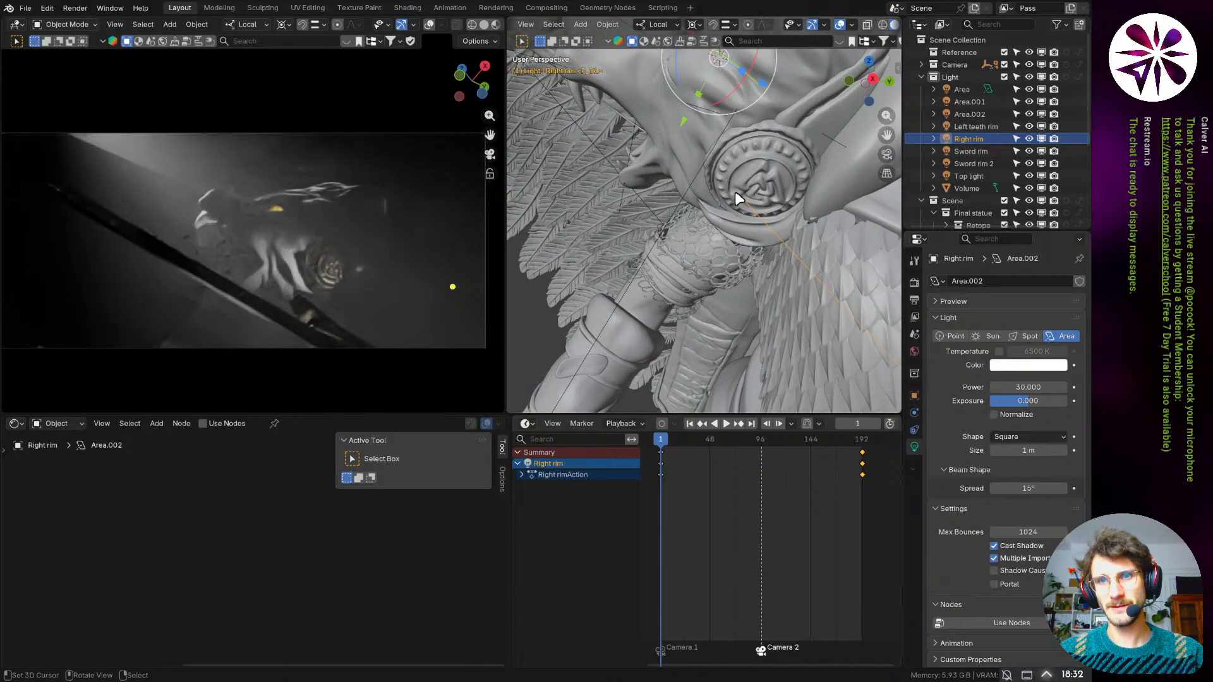
scroll(817, 232, "down", 6)
middle_click_drag(828, 303, 733, 288, "shift")
key("r")
key("r")
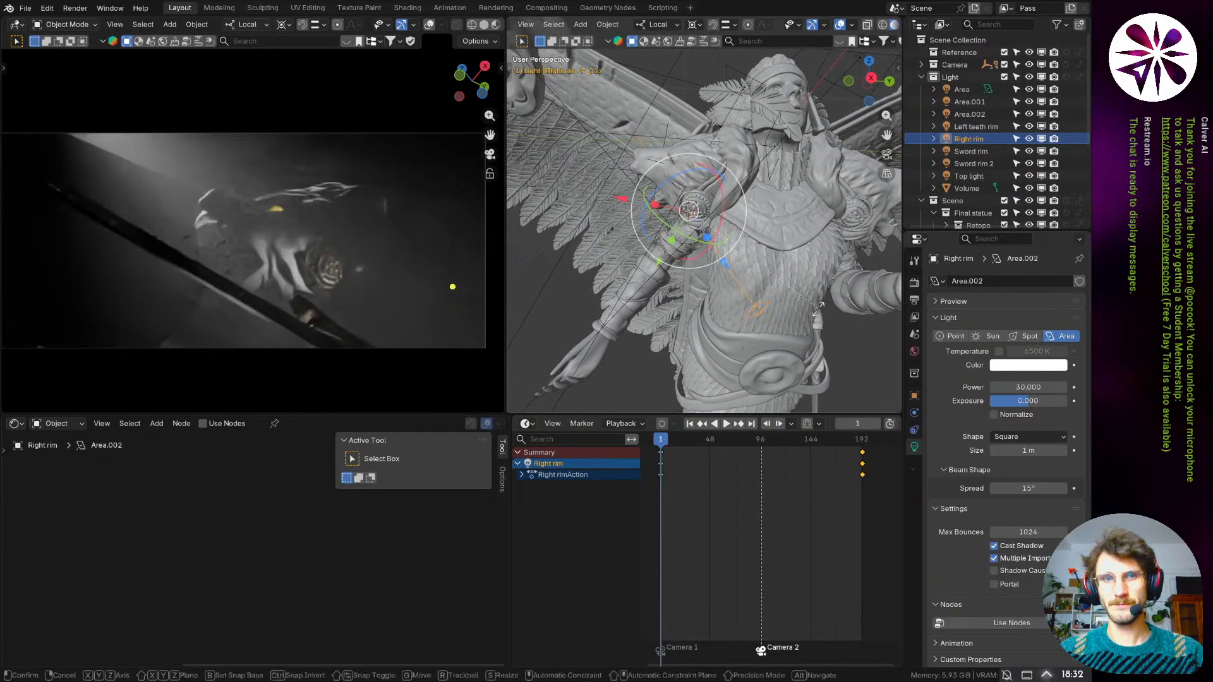
left_click(831, 302)
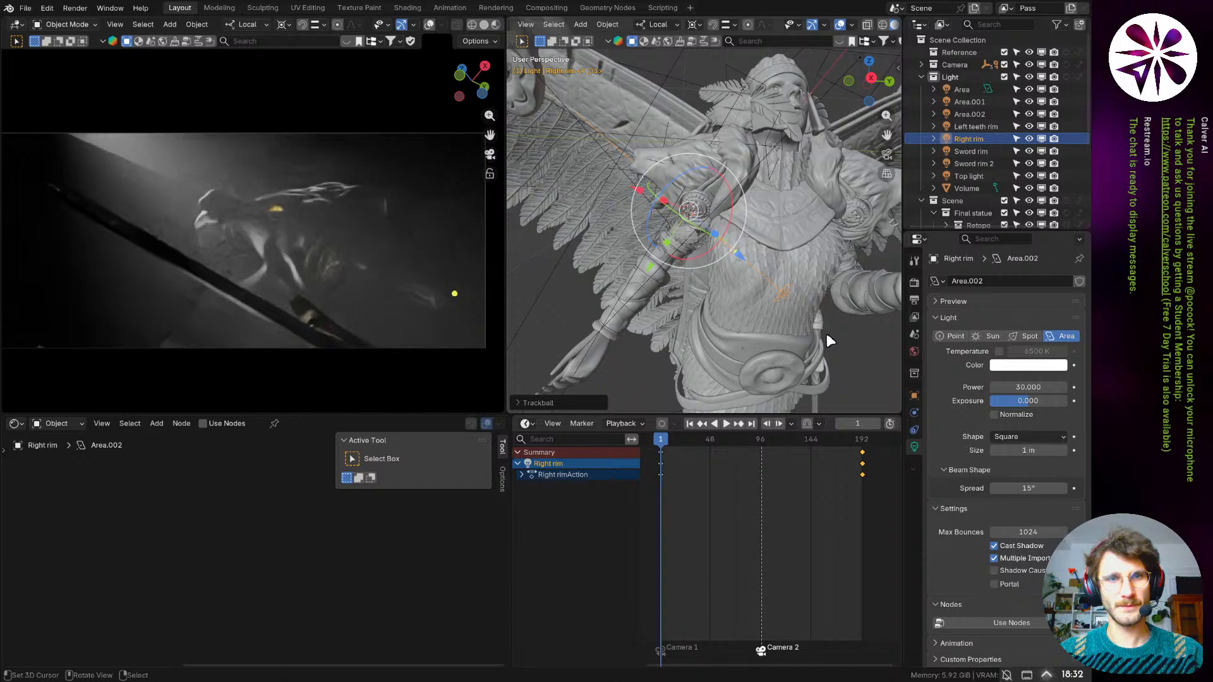
- Try a much larger trackball rotation of the Right rim light toward the wing side, and undo it
key("r")
key("r")
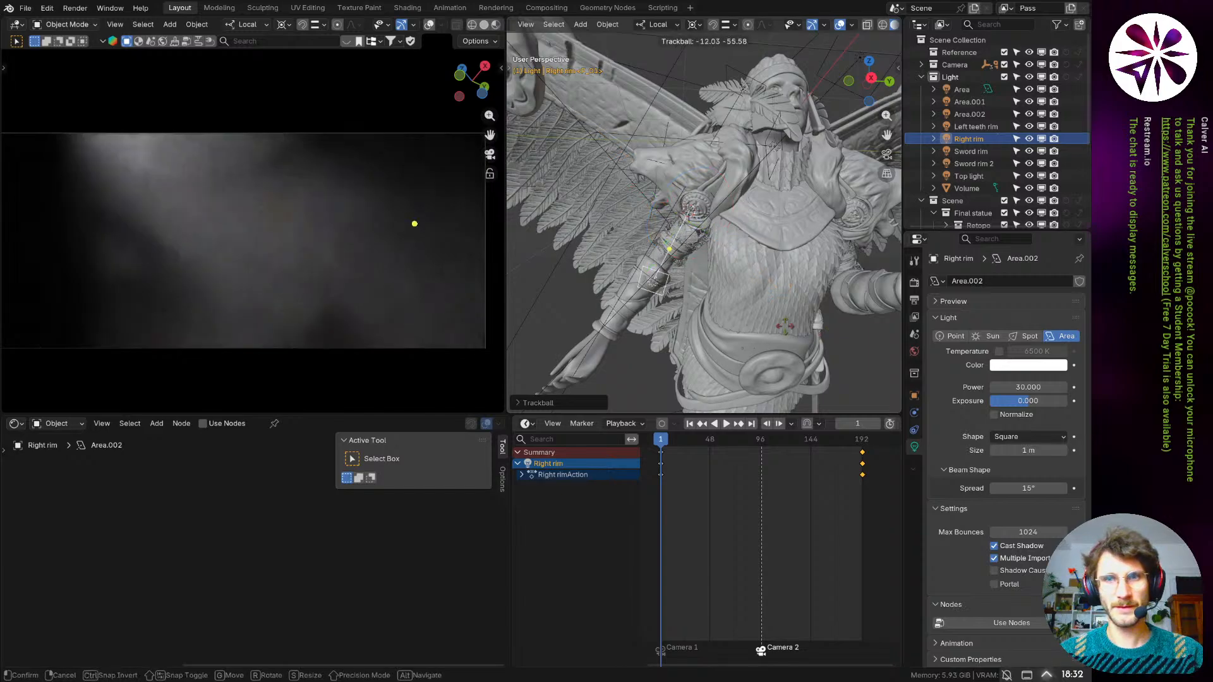
left_click(736, 302)
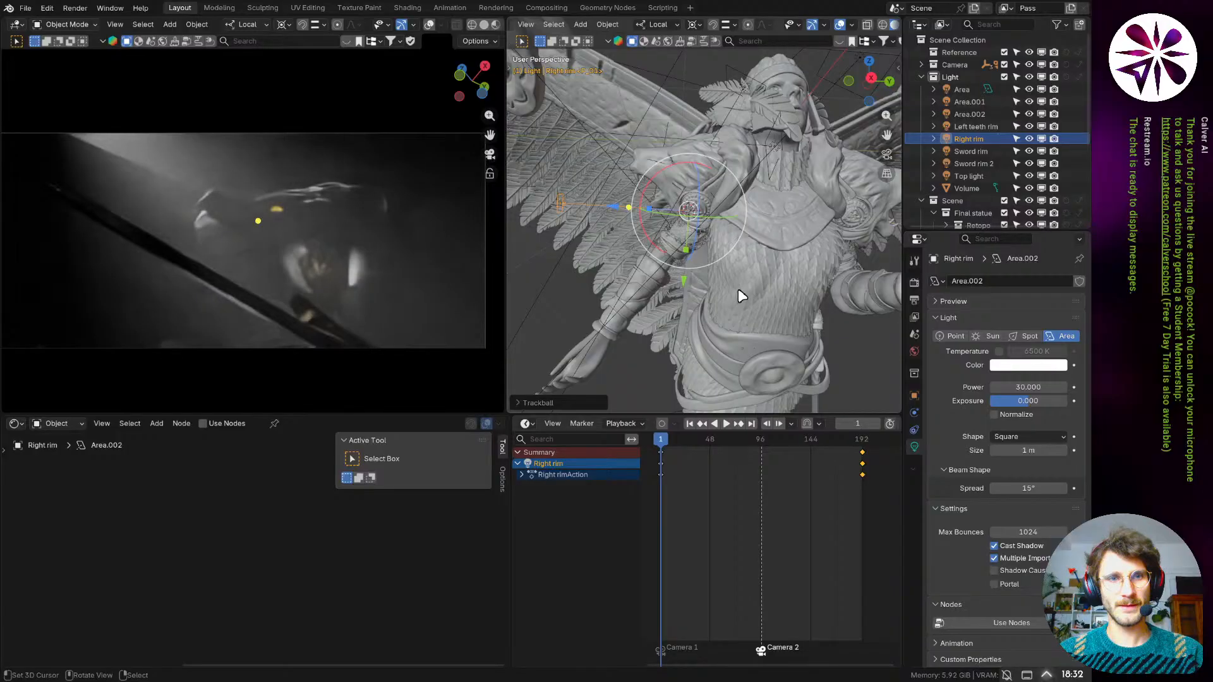
key("ctrl+z")
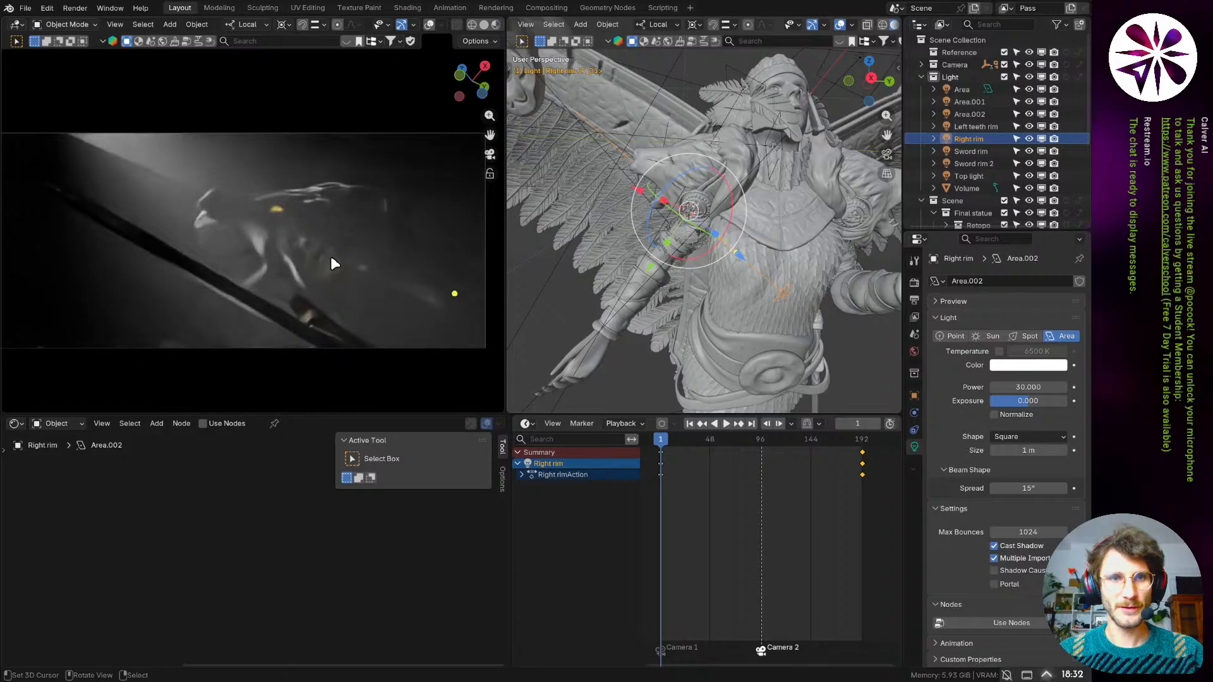
- Set the Right rim light's beam spread to 40° and shrink its size to about 0.55 m
middle_click_drag(562, 341, 669, 316)
left_click(1037, 485)
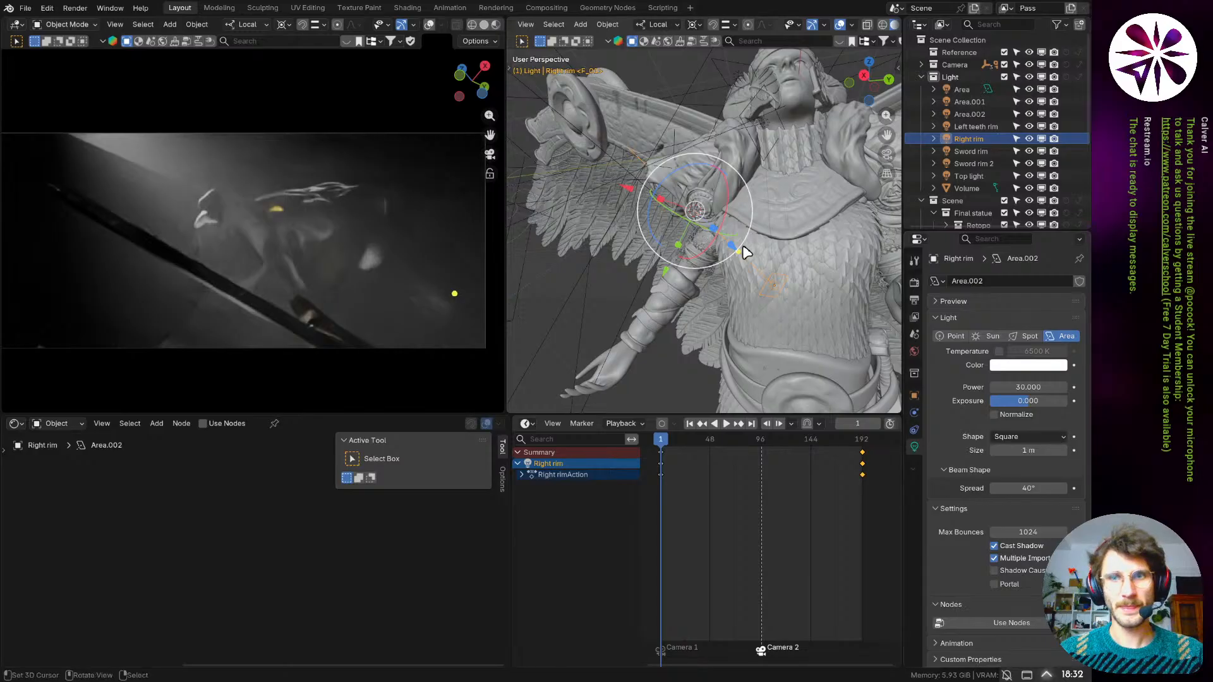
middle_click_drag(745, 249, 817, 284)
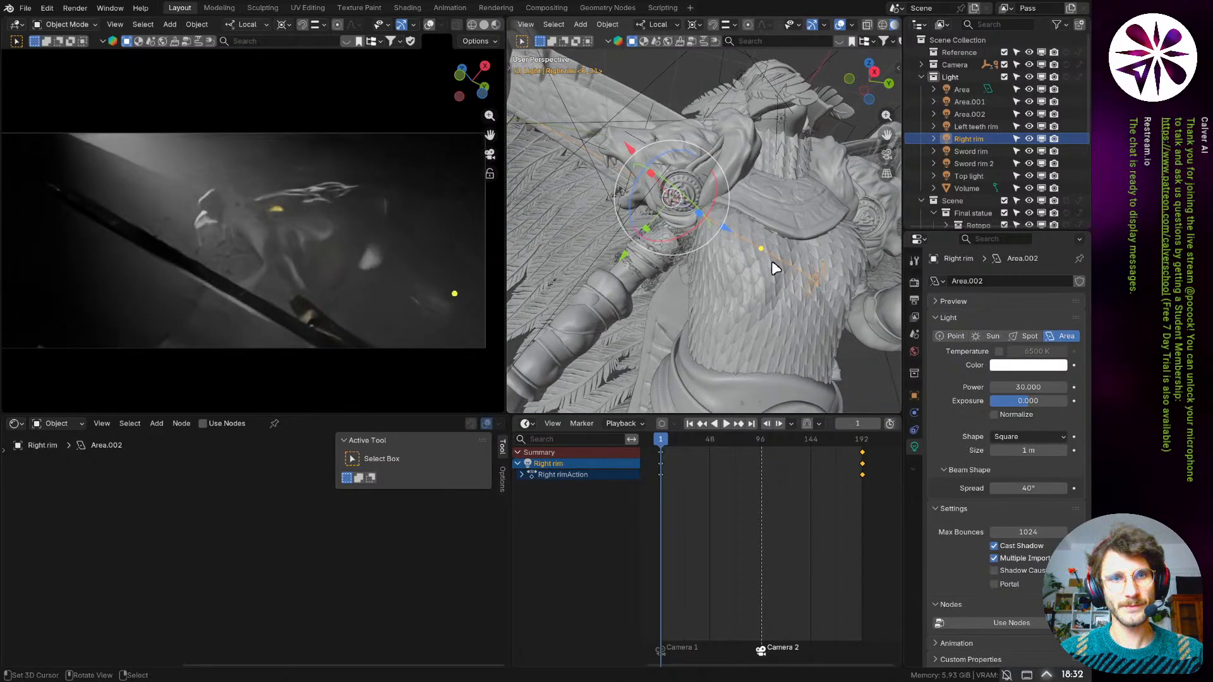
middle_click_drag(776, 268, 699, 295)
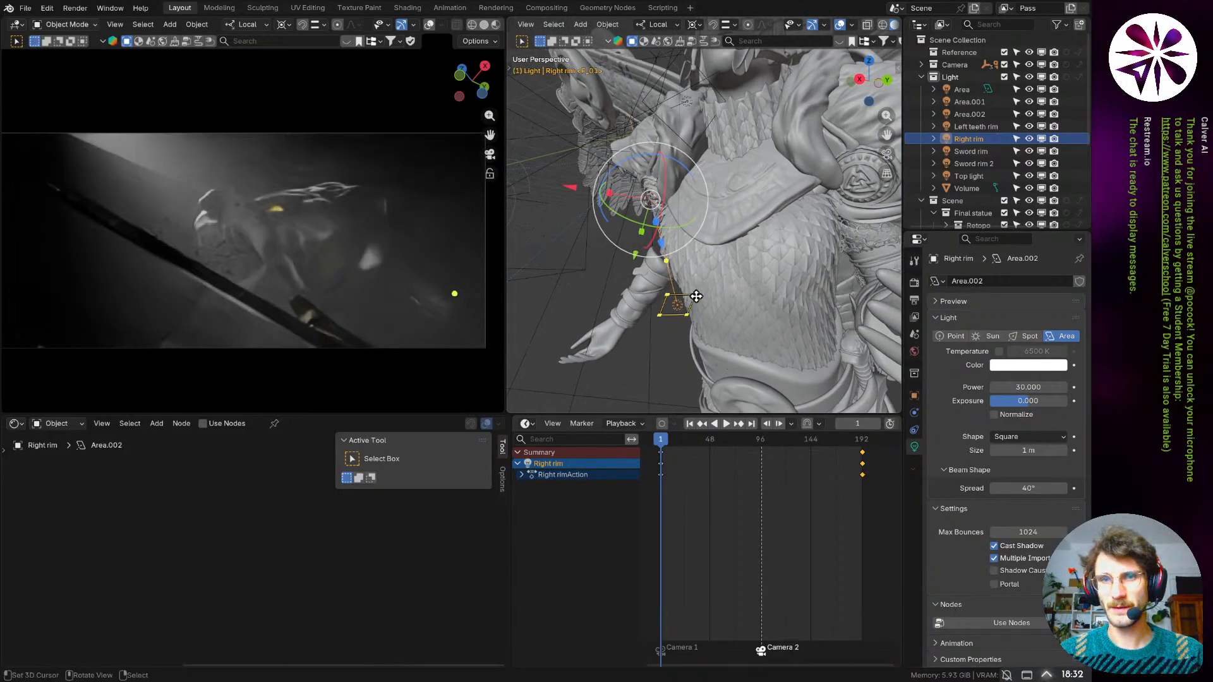
left_click_drag(696, 296, 689, 301)
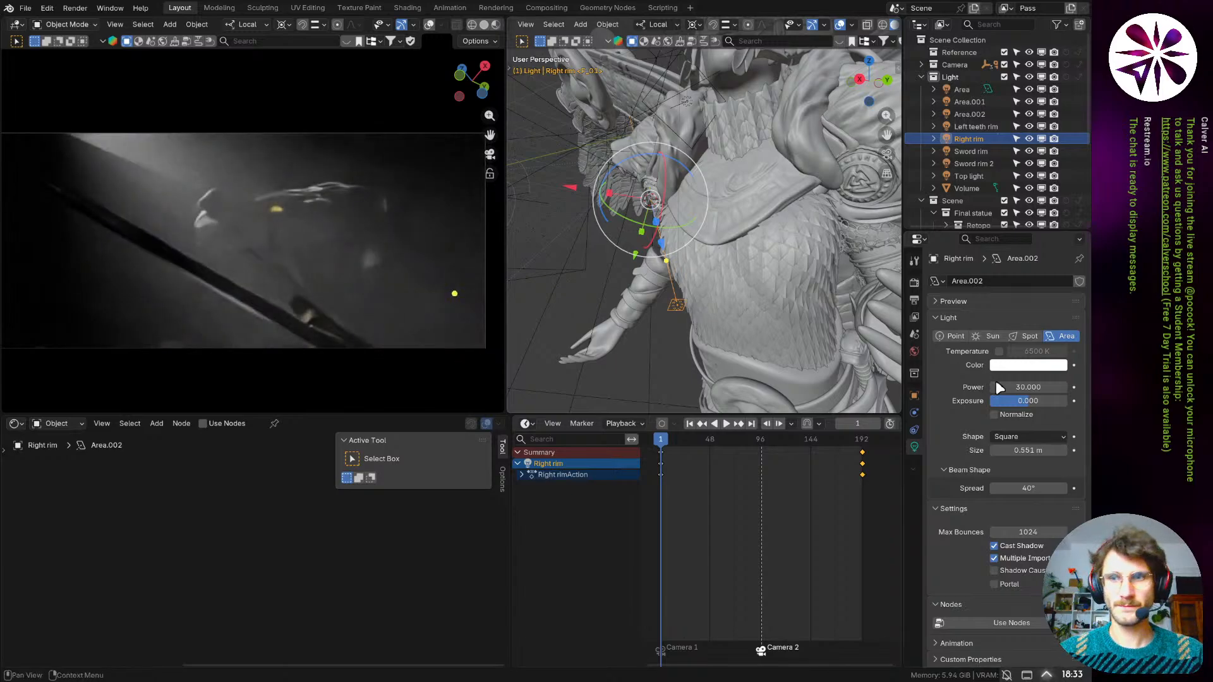
- Try raising the Right rim light's power to 60, and restore its earlier settings
left_click(1028, 388)
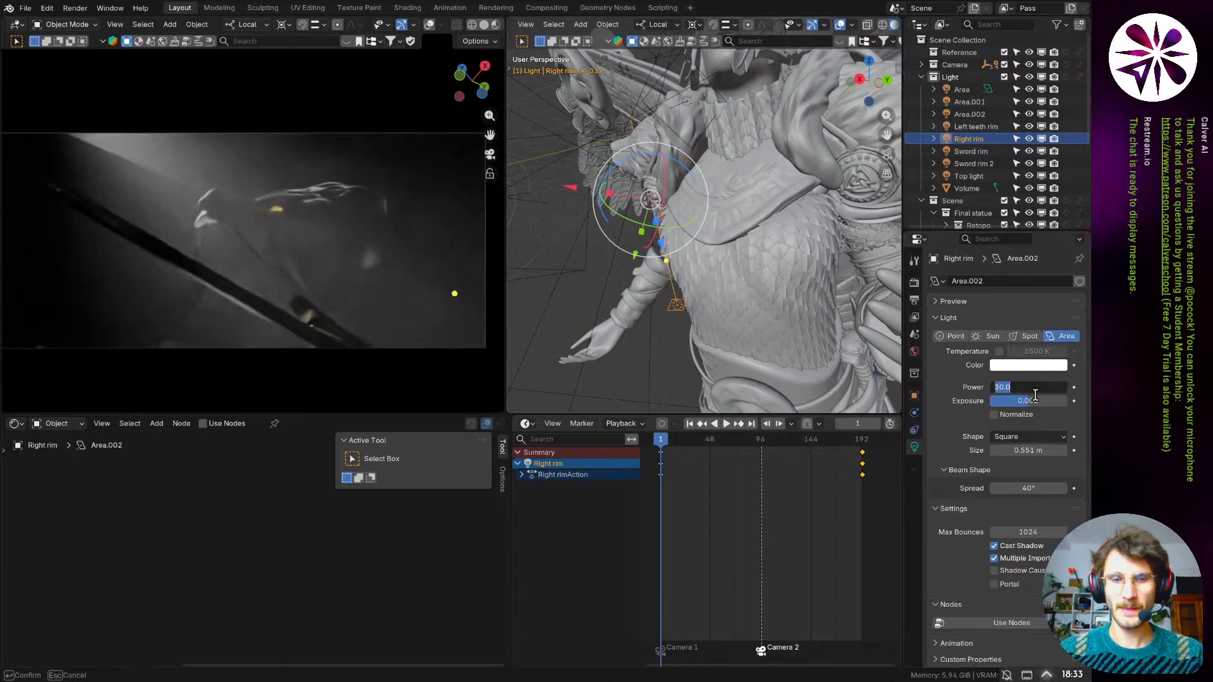
type("60")
key("Return")
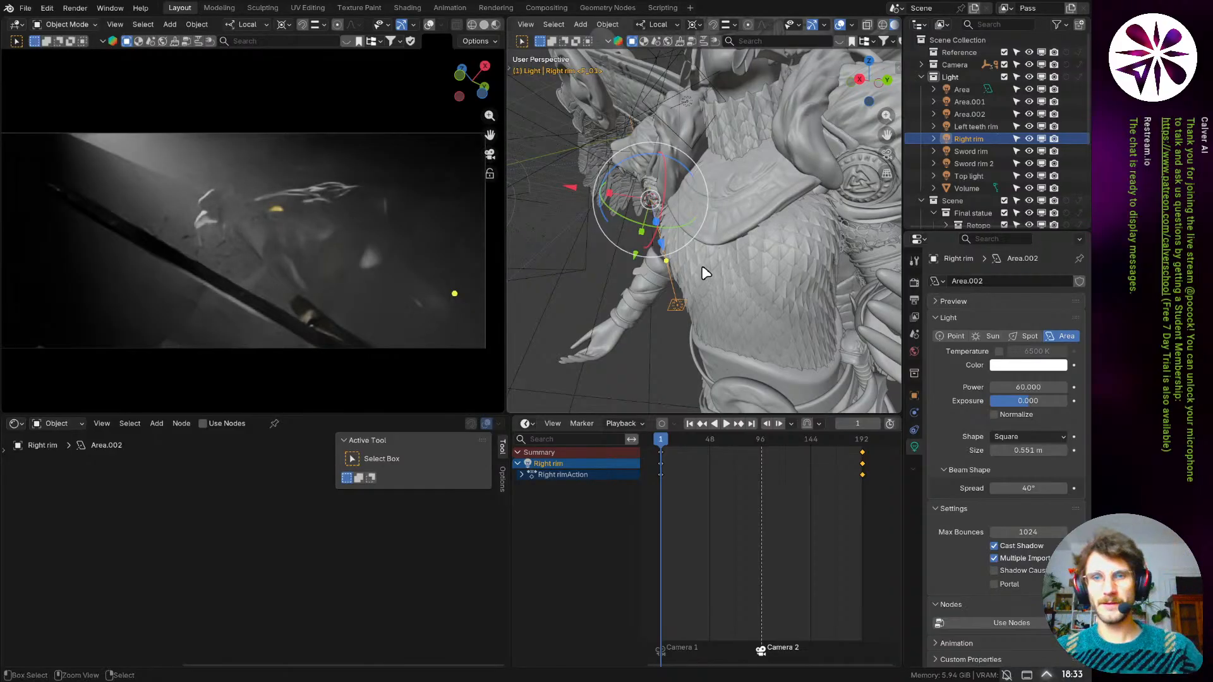
left_click(724, 304)
left_click(641, 318)
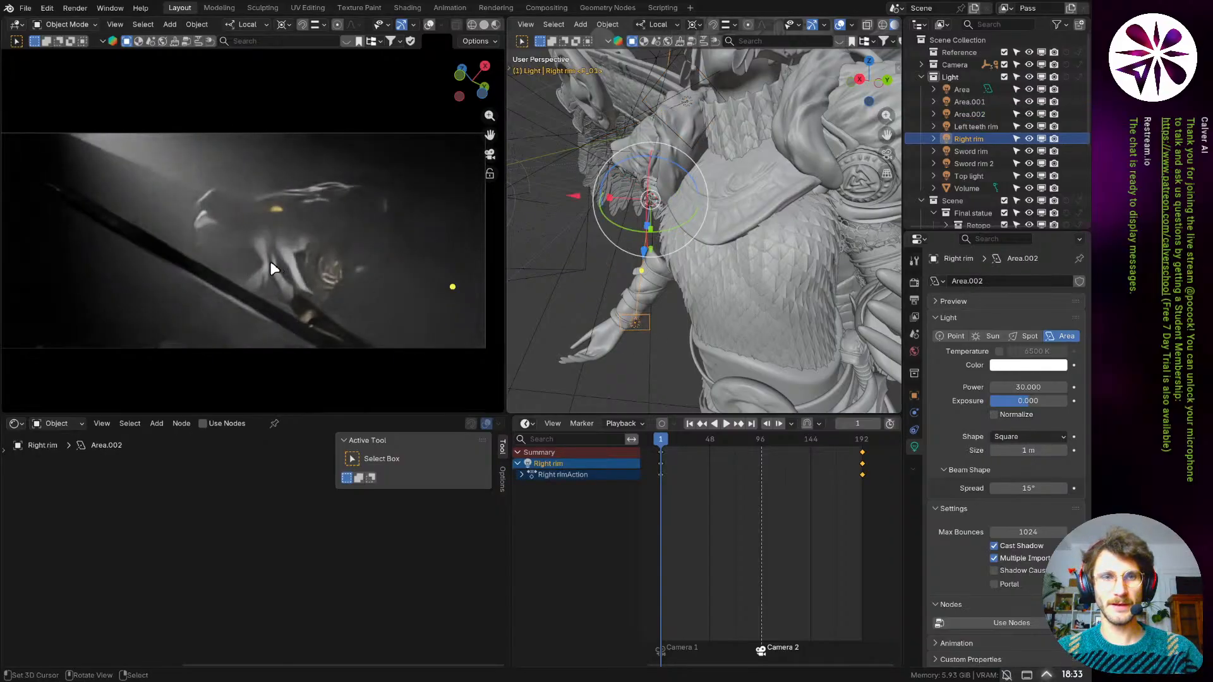
- Move the Right rim light about 0.2 m in front of the chest, and shift it a second time near the arm
middle_click_drag(677, 217, 727, 303)
key("g")
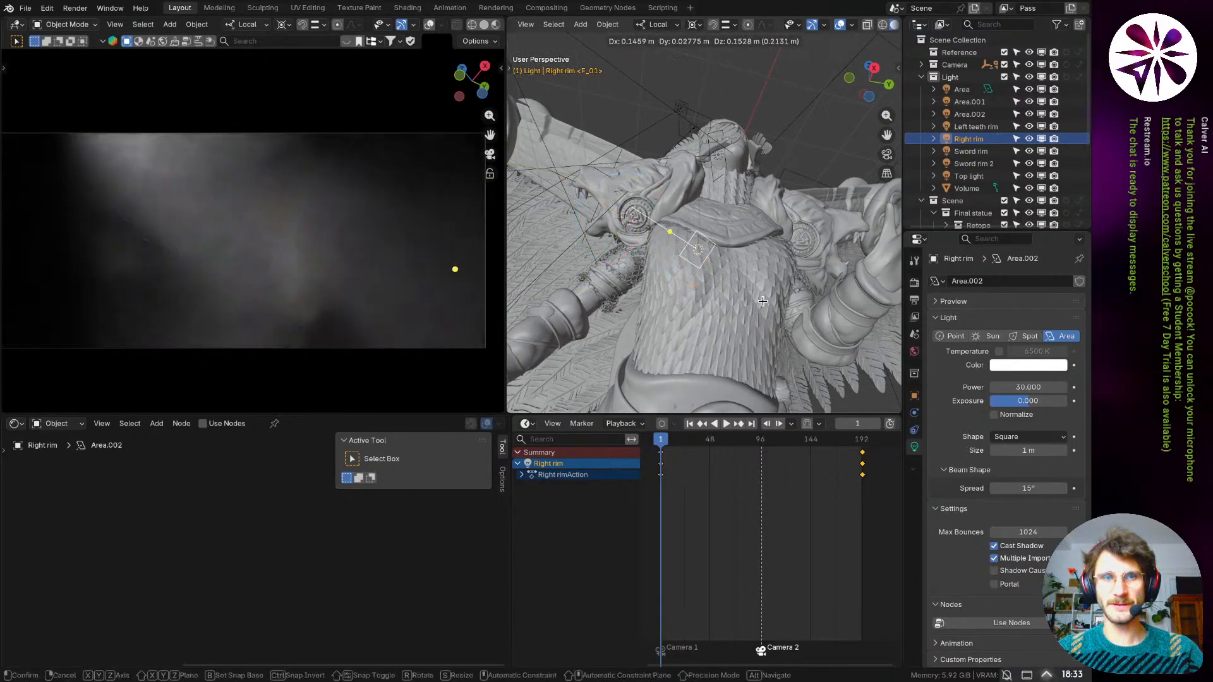
left_click(764, 300)
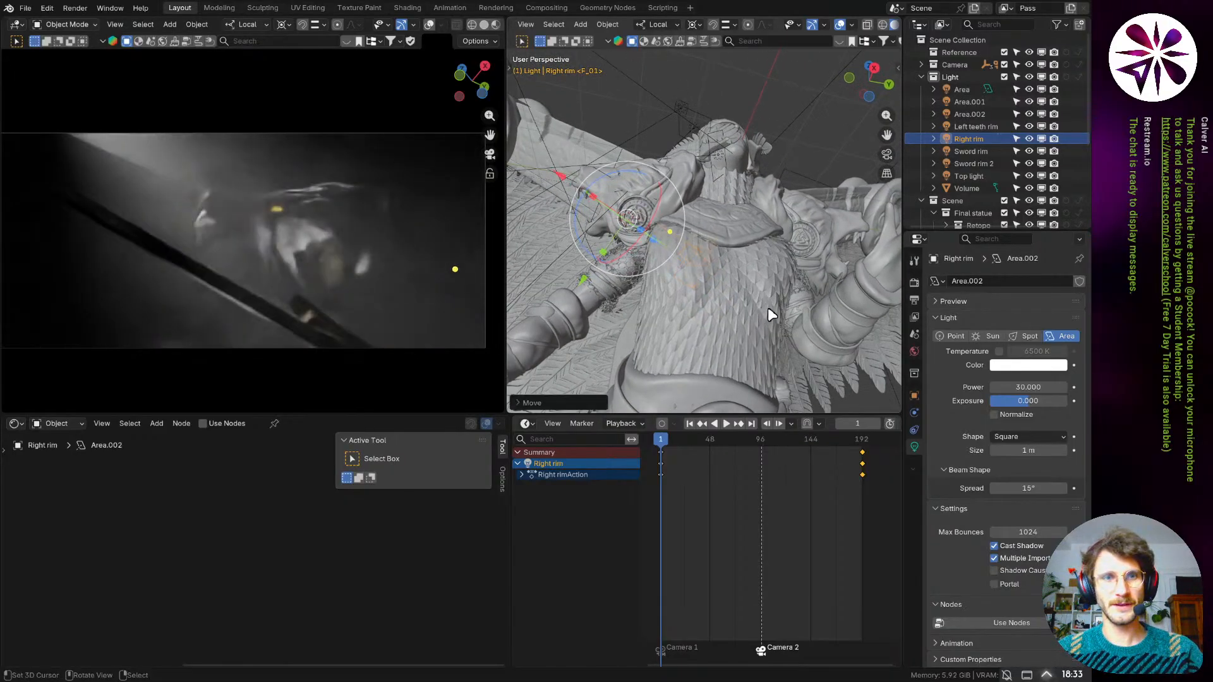
middle_click_drag(759, 312, 710, 297)
key("g")
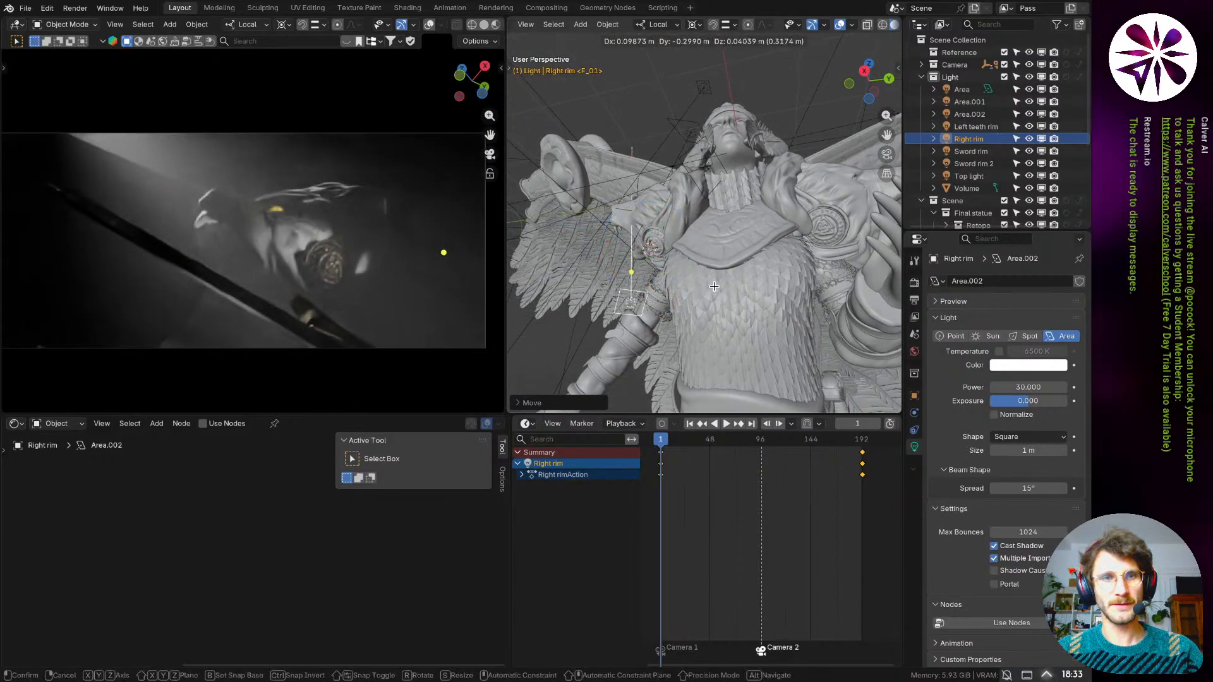
left_click(731, 281)
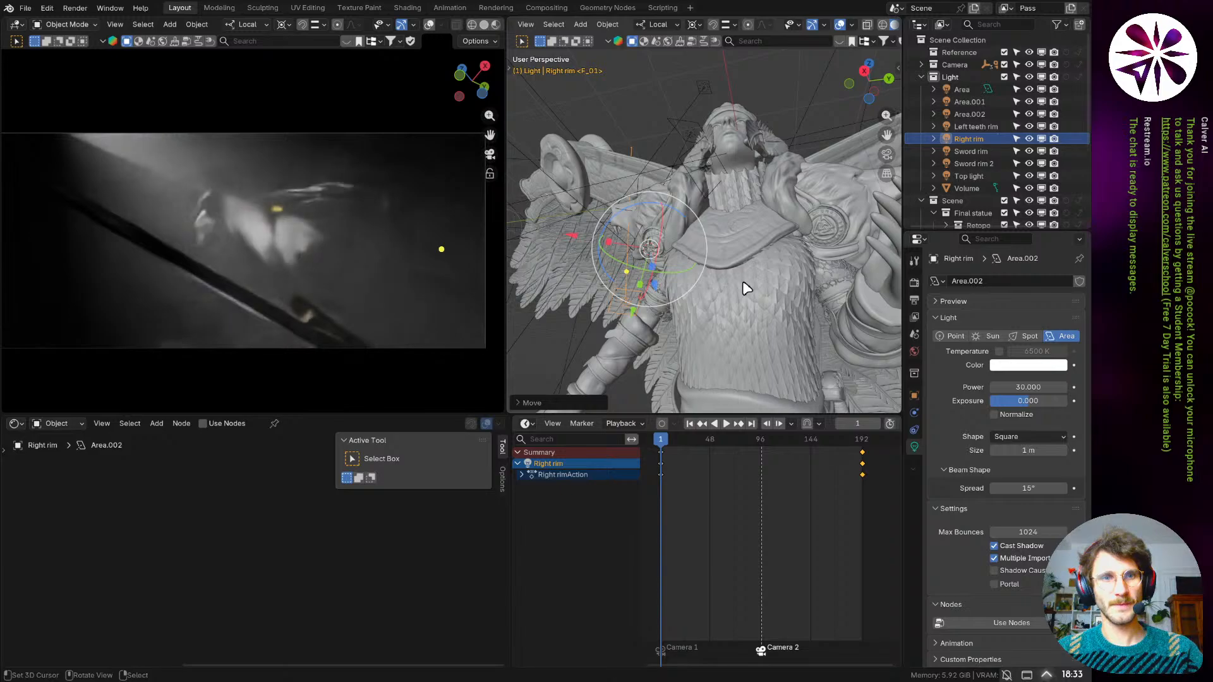
- Nudge the Right rim light lower in several small moves around the beast-head shoulder piece
key("g")
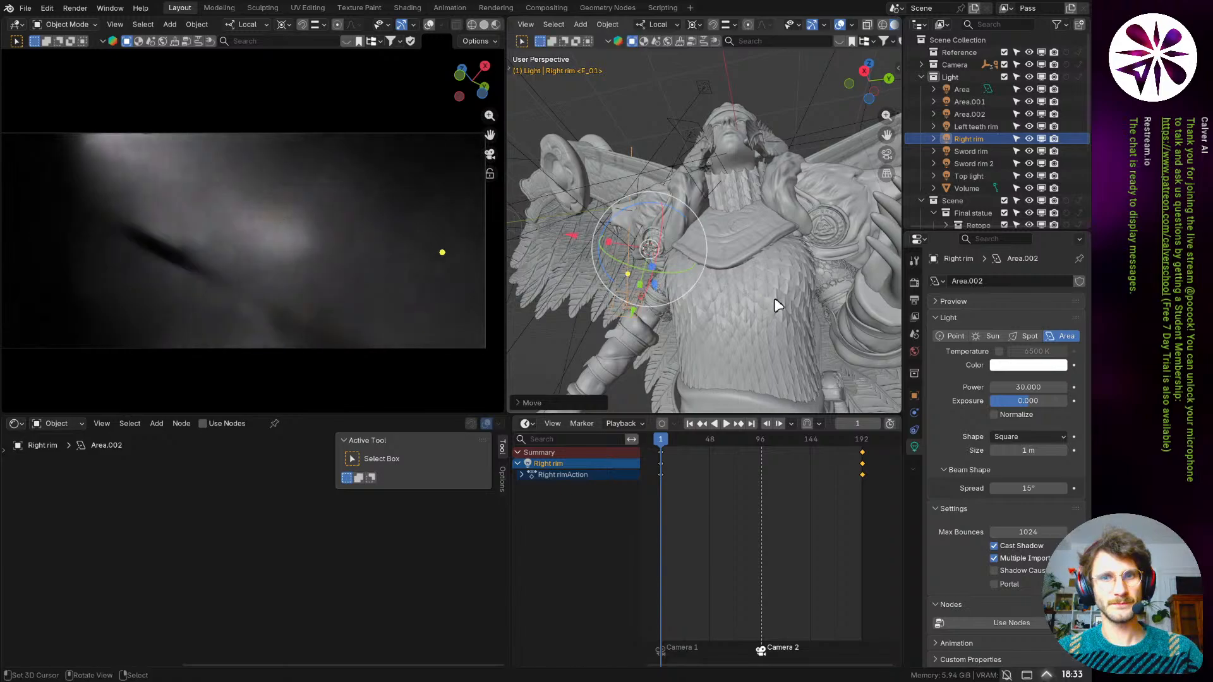
left_click(780, 319)
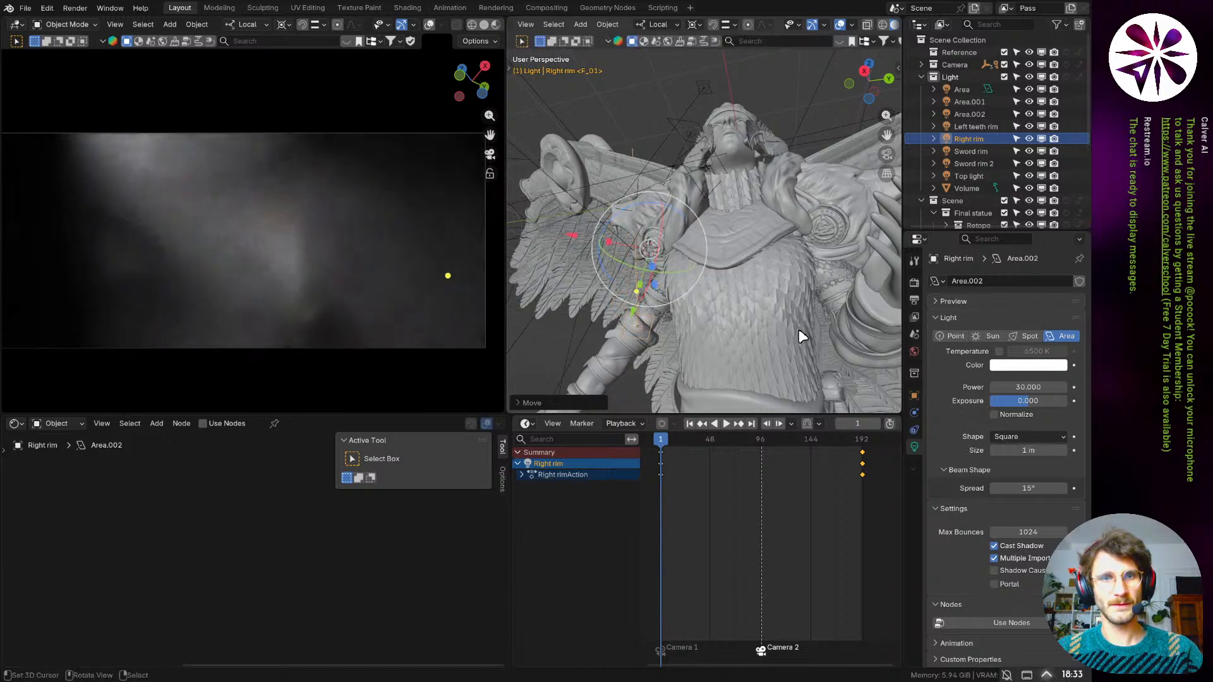
left_click(790, 311)
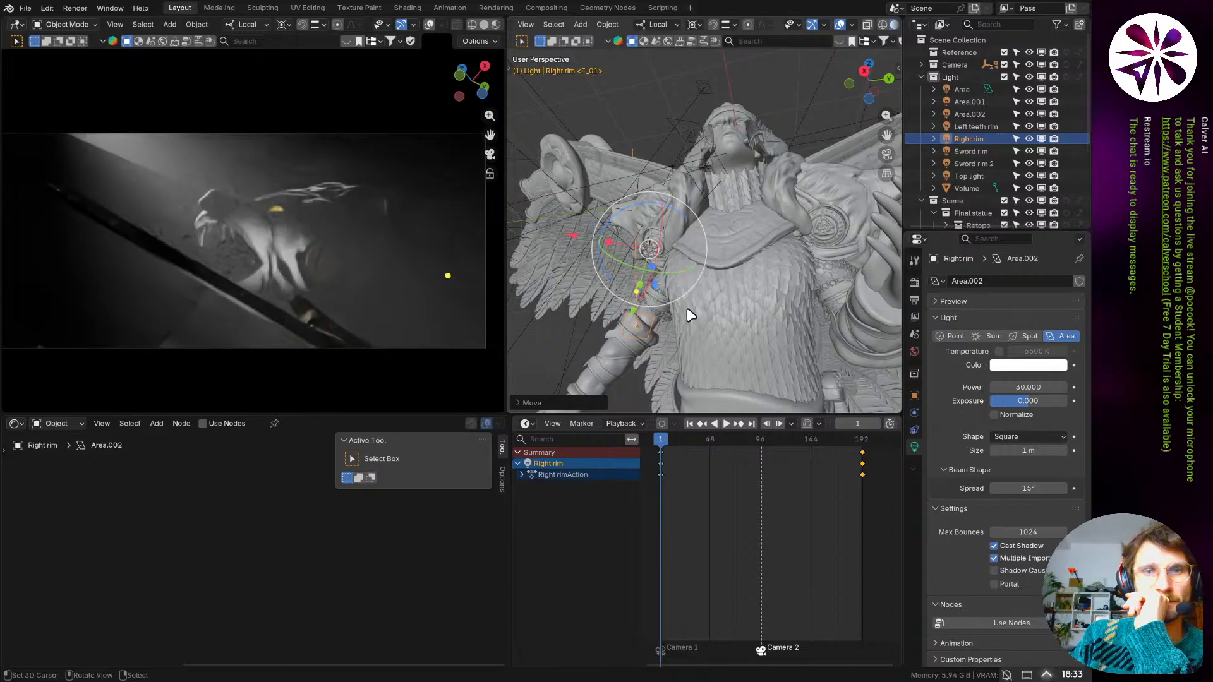
middle_click_drag(666, 244, 771, 279)
key("g")
left_click(799, 308)
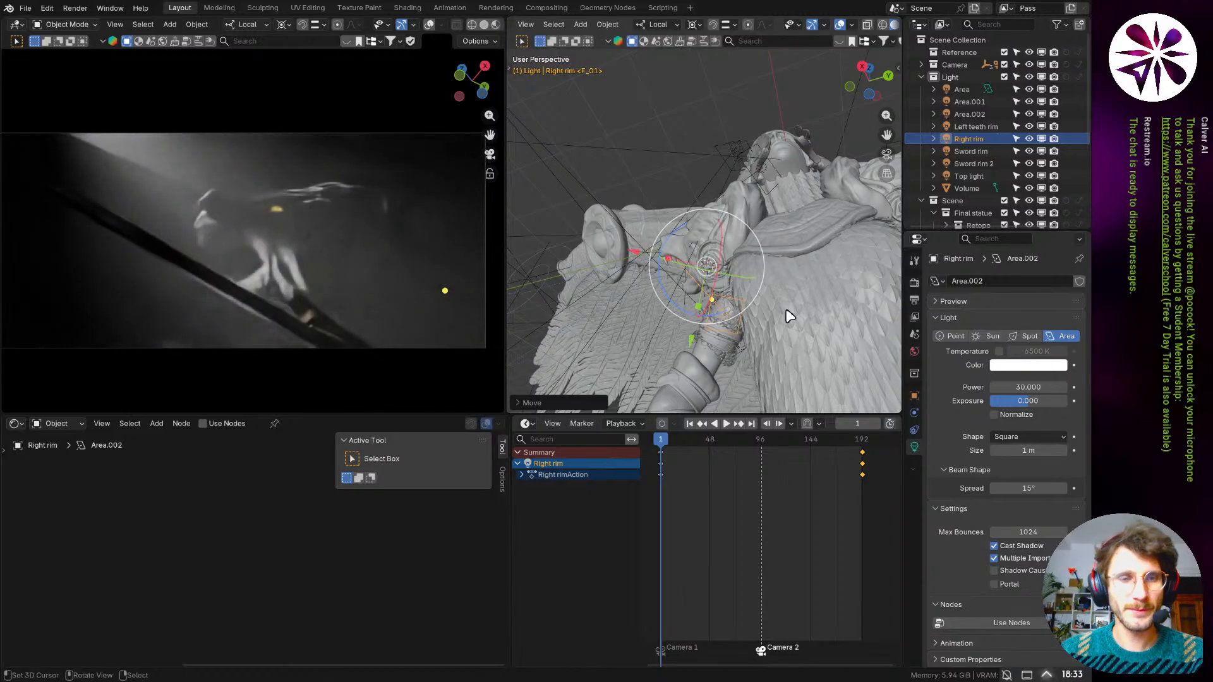
middle_click_drag(661, 284, 747, 301)
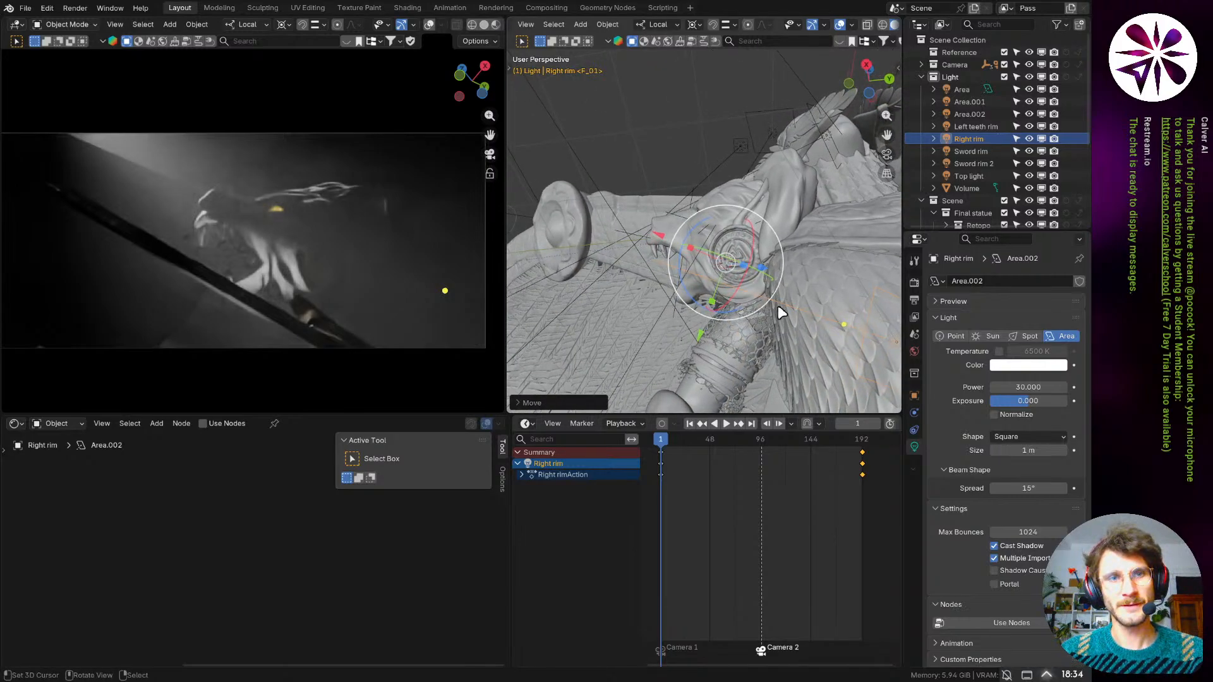
left_click_drag(778, 305, 782, 309)
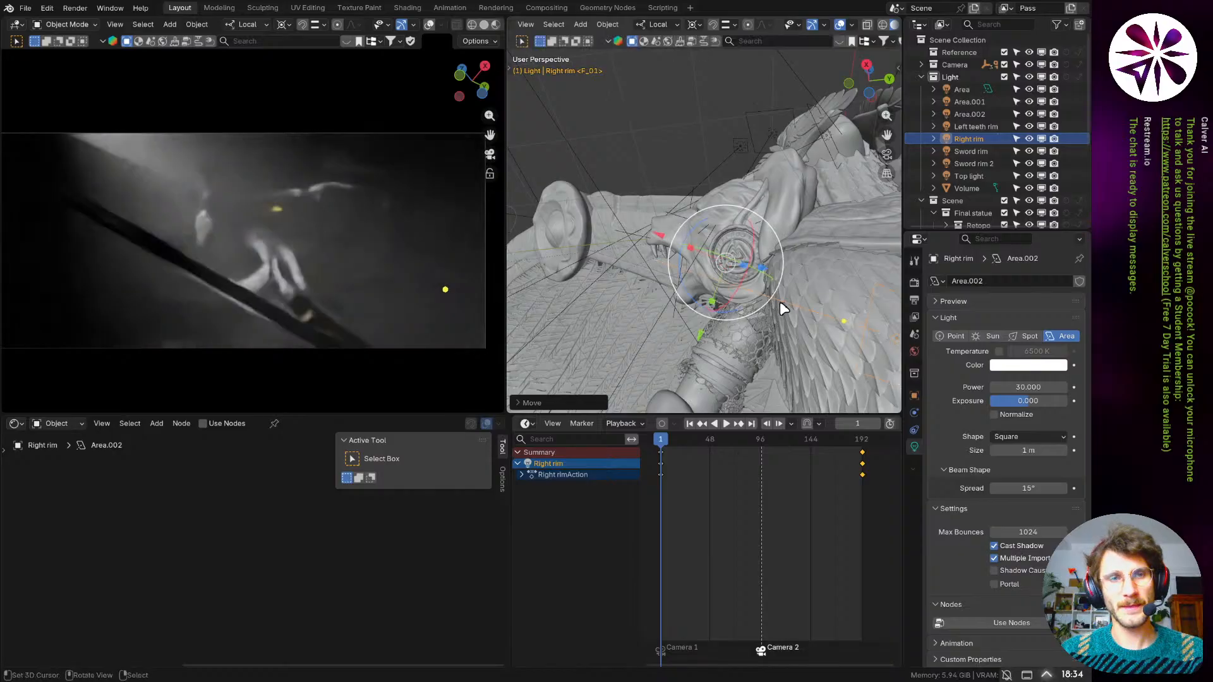
- Enlarge the Right rim light to about 1.66 m and change its shape to Rectangle
middle_click_drag(774, 303, 722, 293)
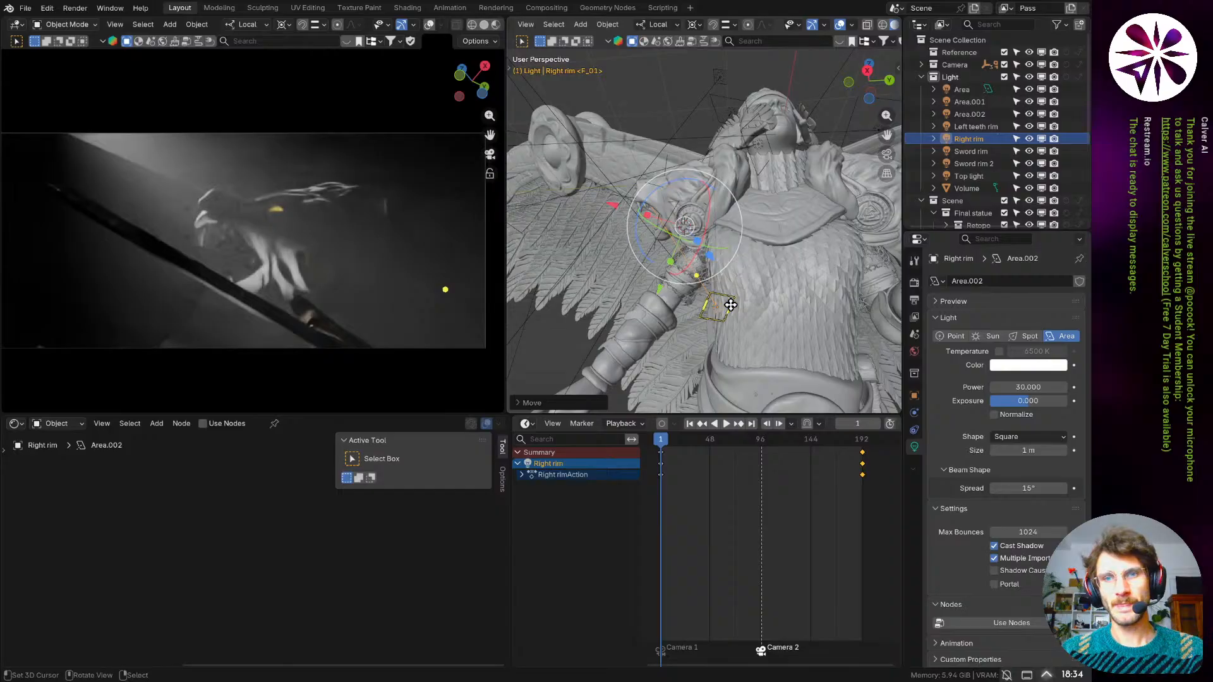
left_click_drag(730, 313, 747, 325)
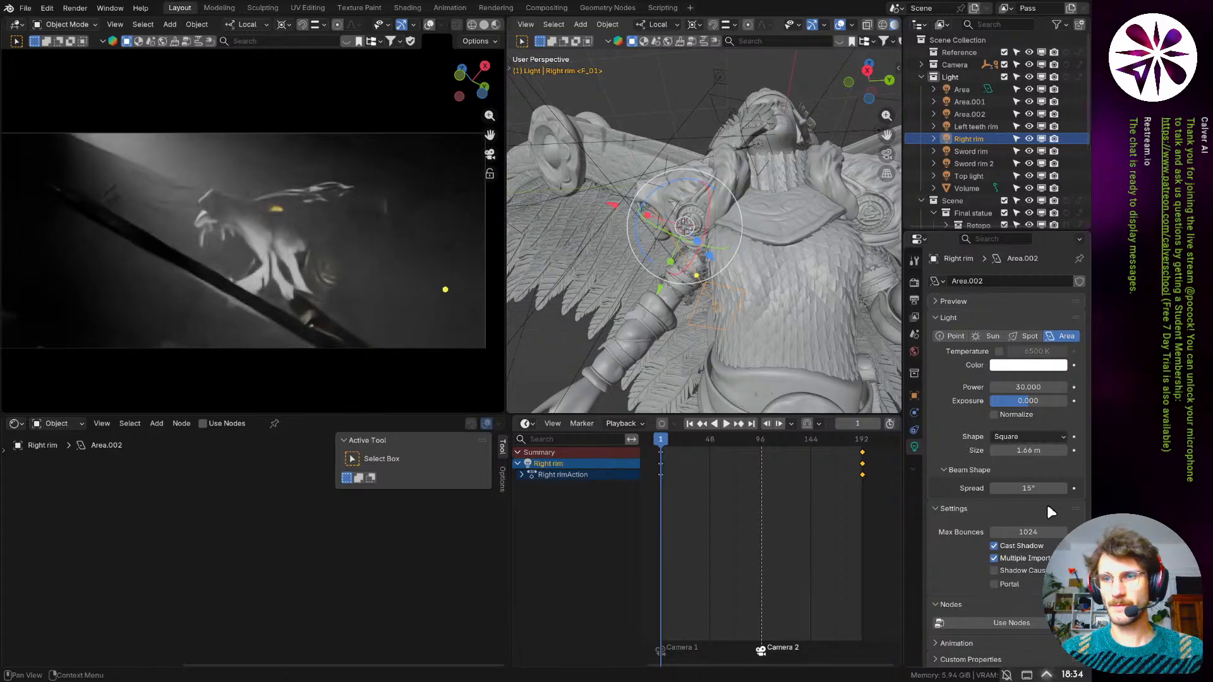
left_click(1034, 437)
left_click(1022, 467)
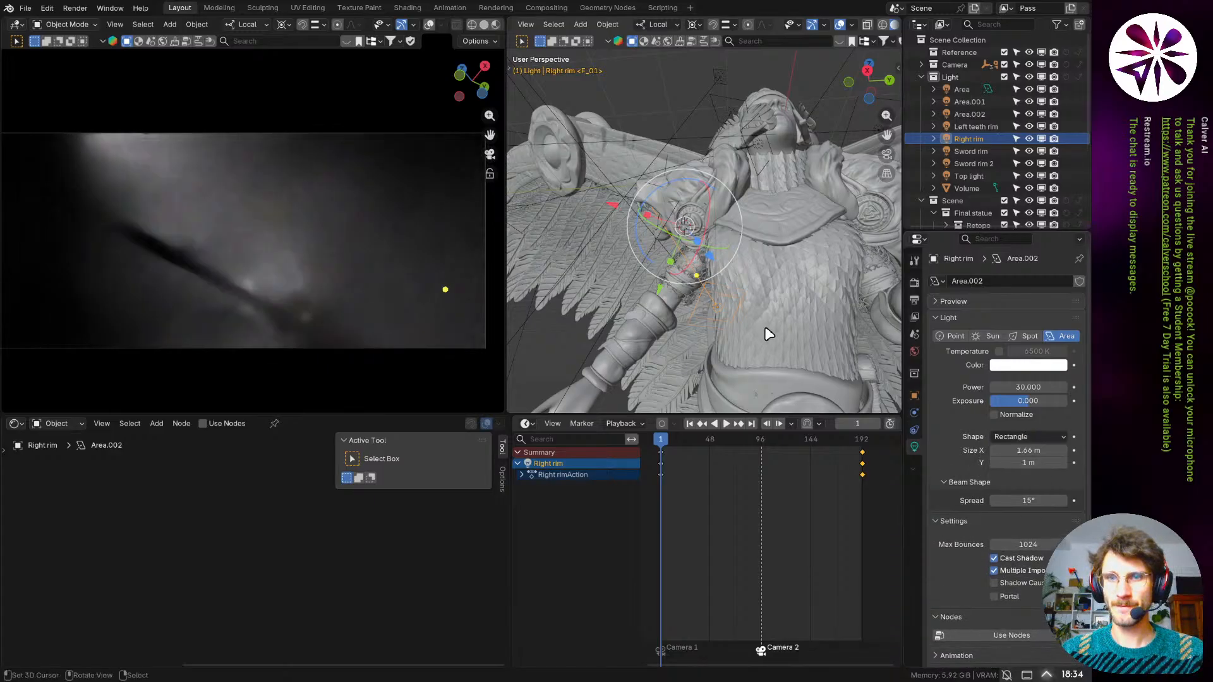
- Try stretching the Right rim light to about 2.26 m by 0.61 m, and undo the resizing
mouse_move(739, 312)
left_mouse_down()
mouse_move(731, 292)
mouse_move(736, 305)
left_mouse_up()
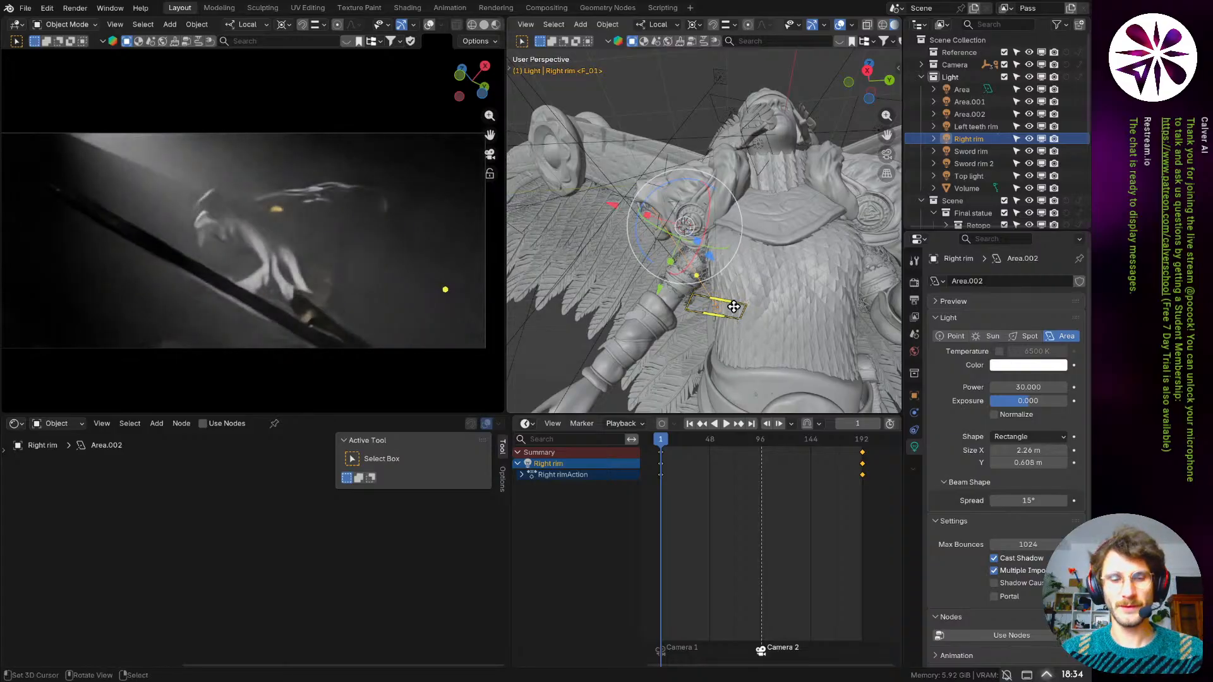
key("ctrl+z")
key("ctrl+z")
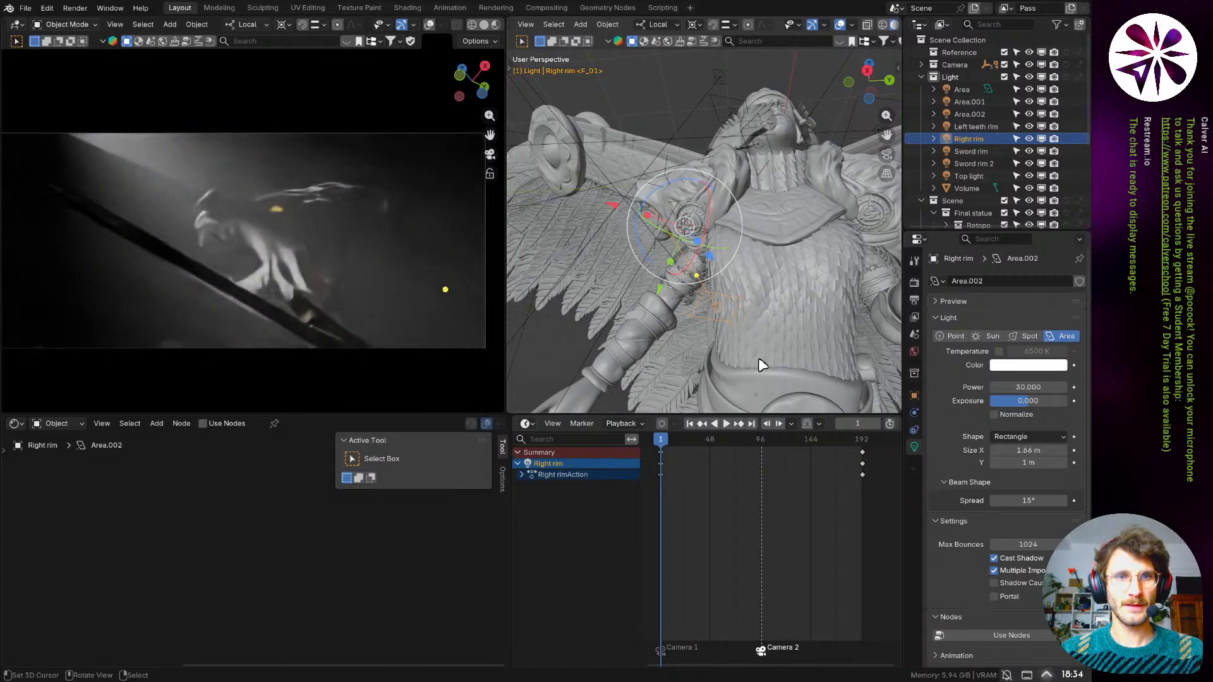
- Try trackball-rotating the Right rim light around the shoulder, from the torso over to the wing side
scroll(731, 252, "up", 6)
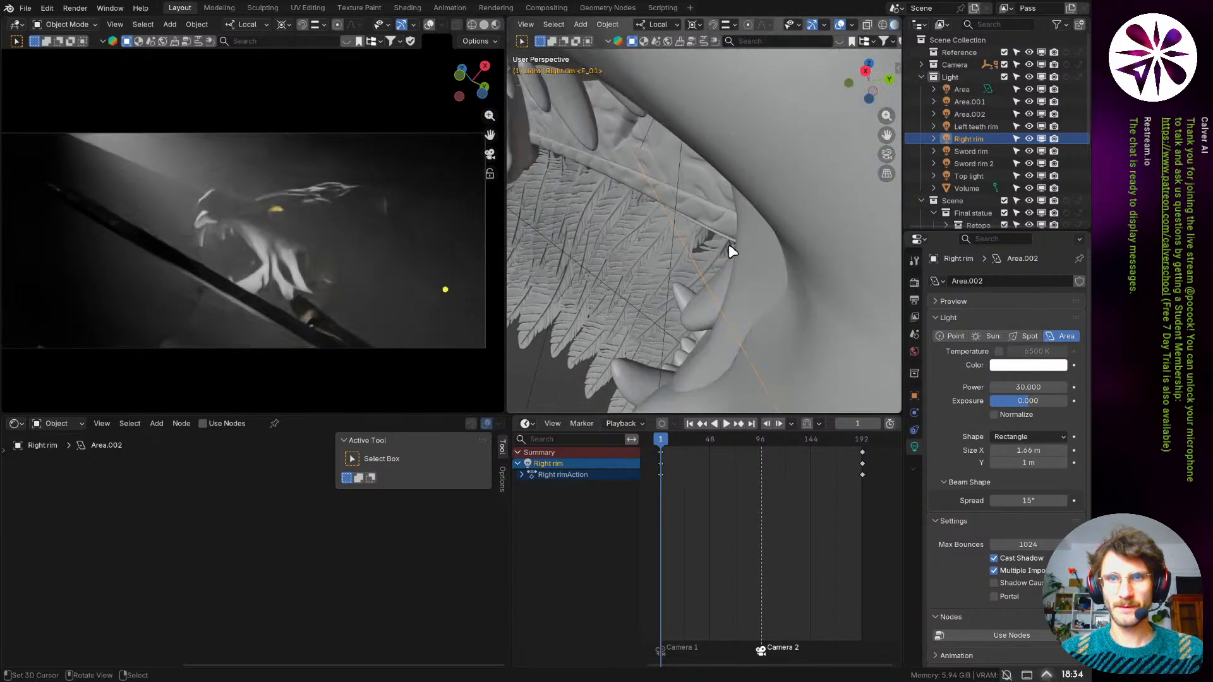
scroll(739, 272, "down", 6)
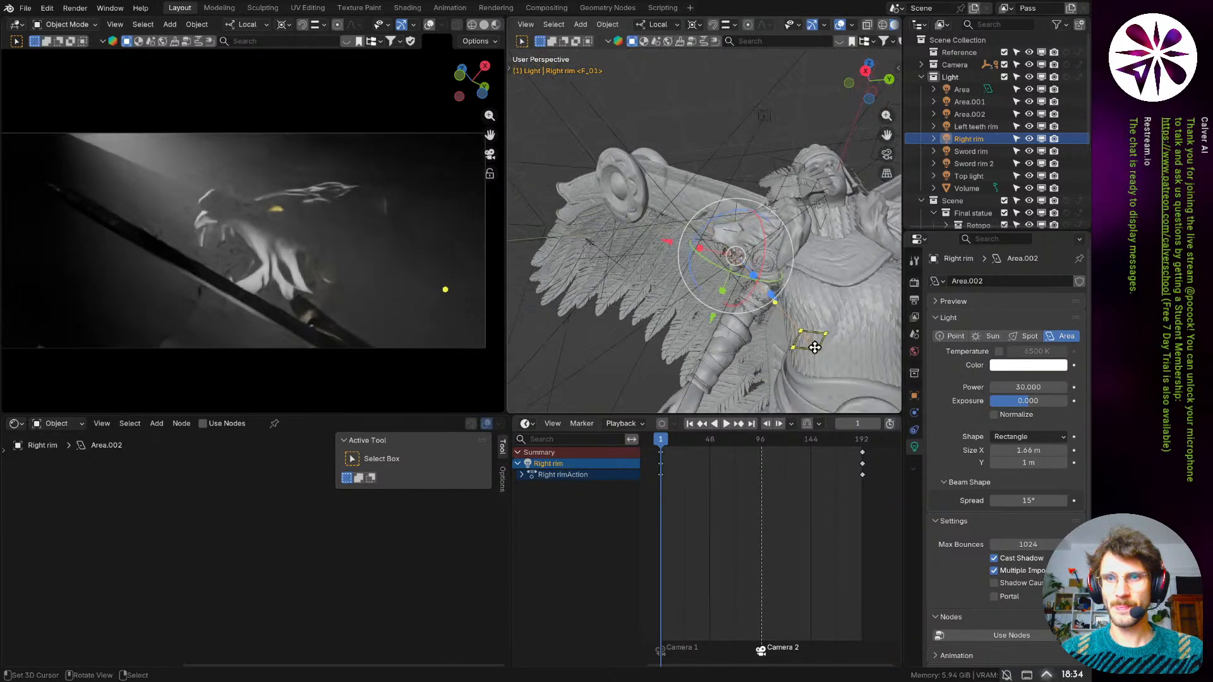
key("r")
key("r")
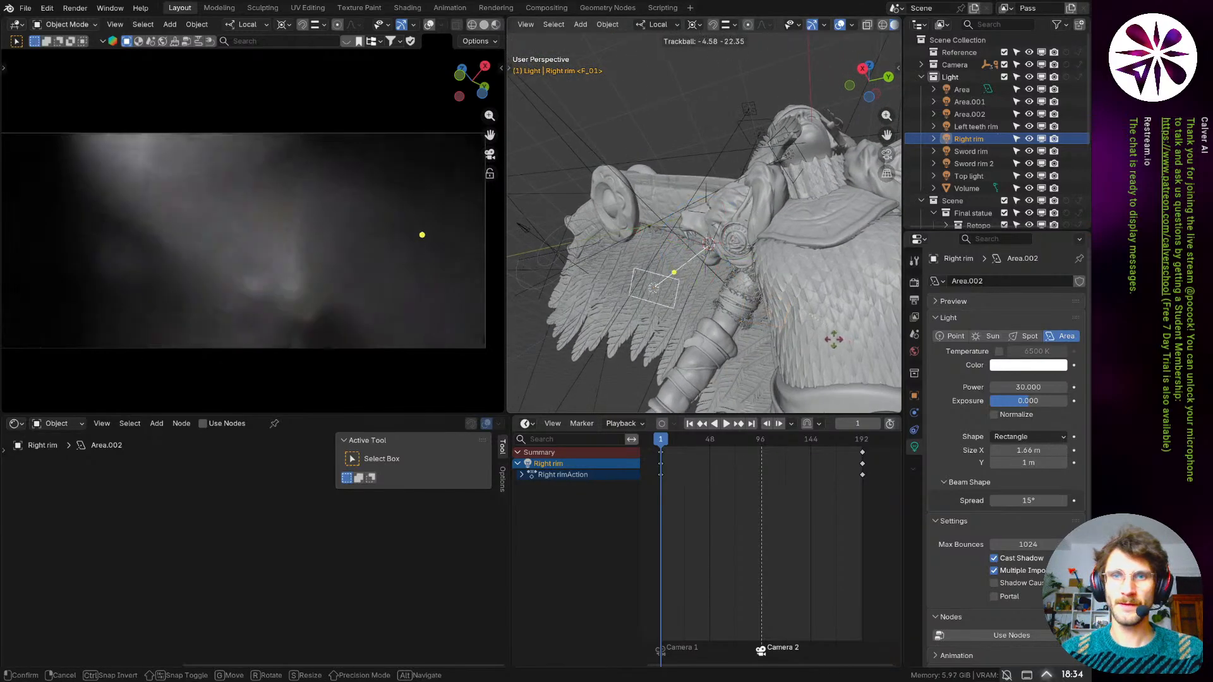
left_click(832, 335)
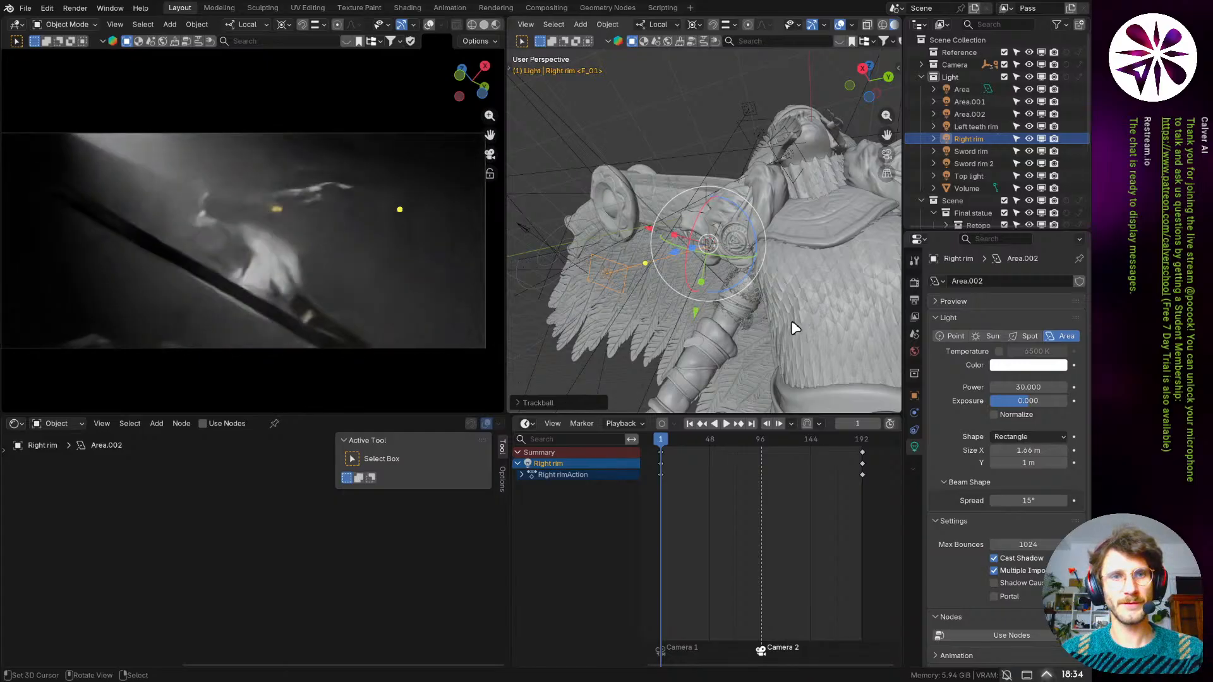
- Try two further trackball rotations to adjust the Right rim light in front of the wing feathers
middle_click_drag(794, 328, 783, 265)
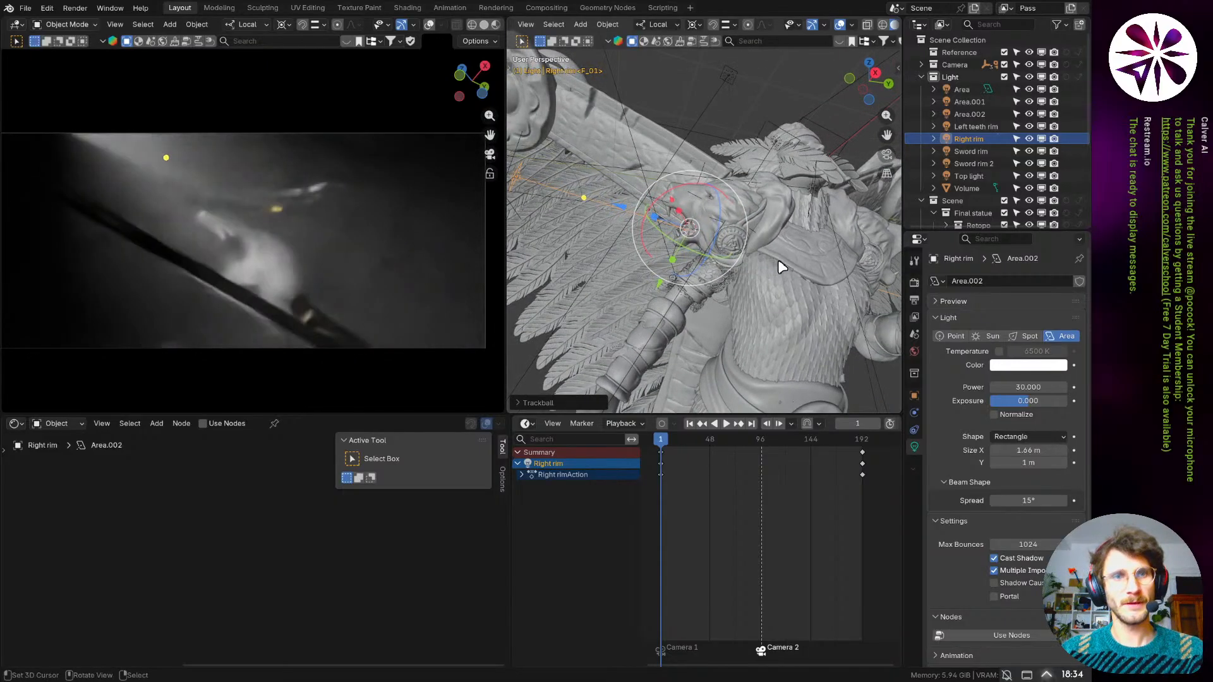
key("r")
key("r")
left_click(804, 292)
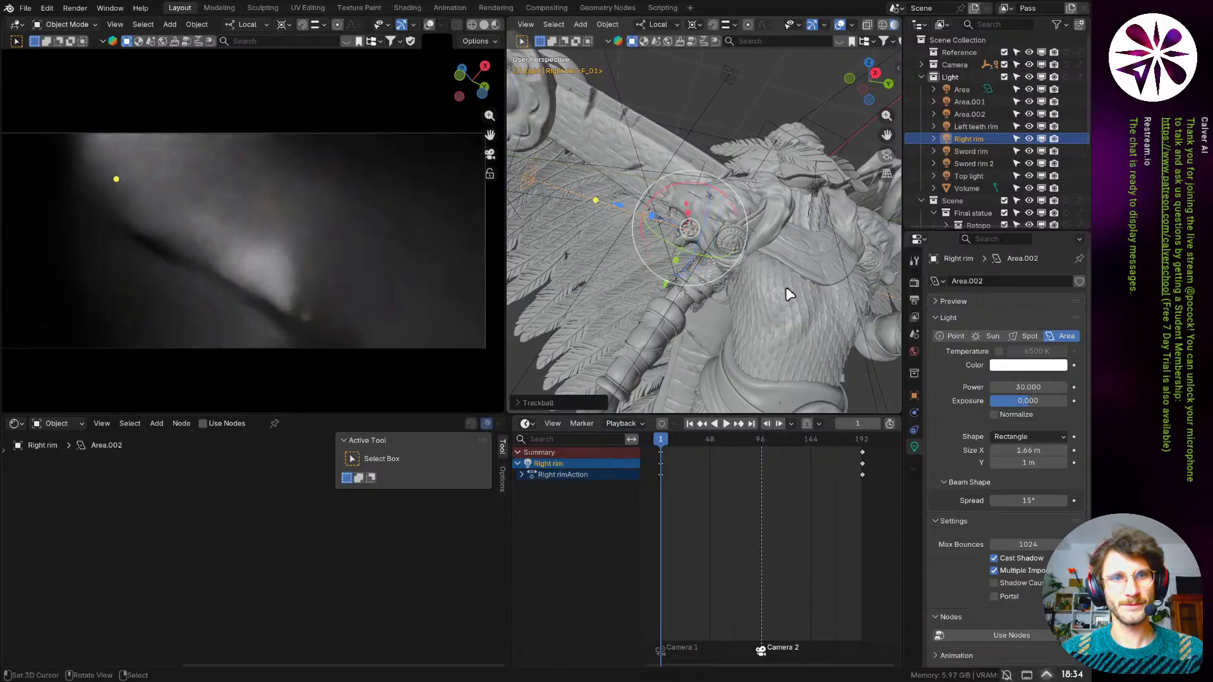
key("r")
key("r")
left_click(756, 295)
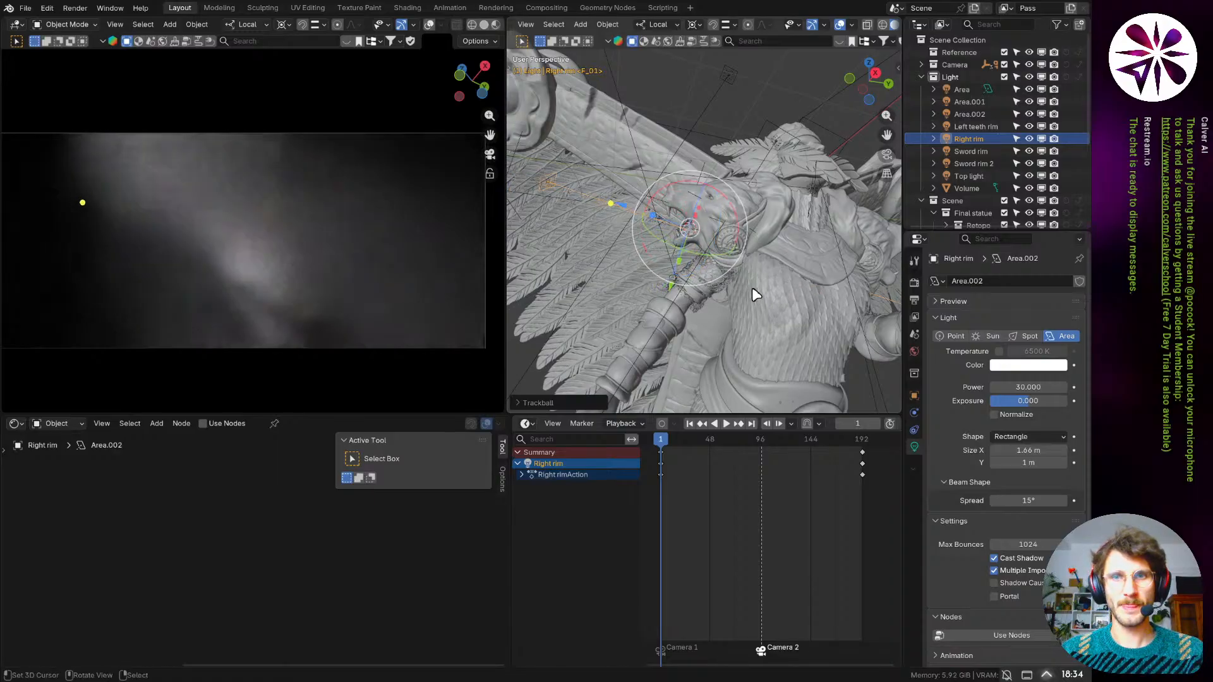
- Try one more trackball rotation of the Right rim light seen from the side, and undo the recent wing-side rotations
middle_click_drag(763, 276, 777, 319)
key("r")
key("r")
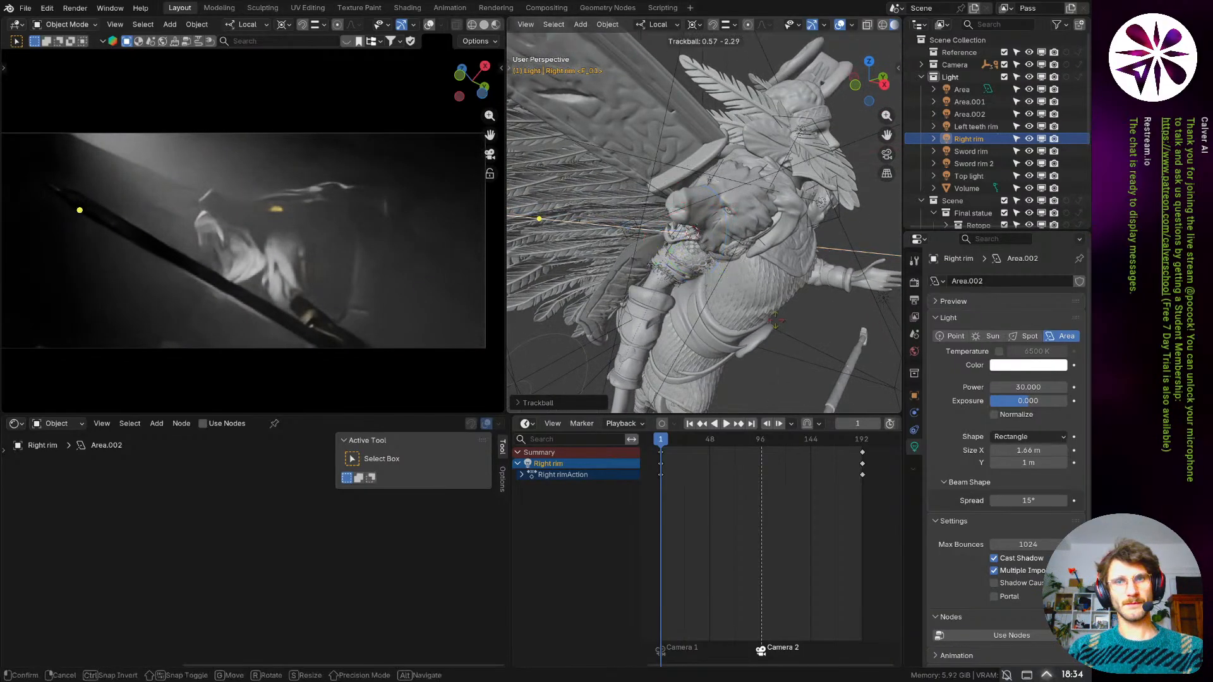
left_click(753, 310)
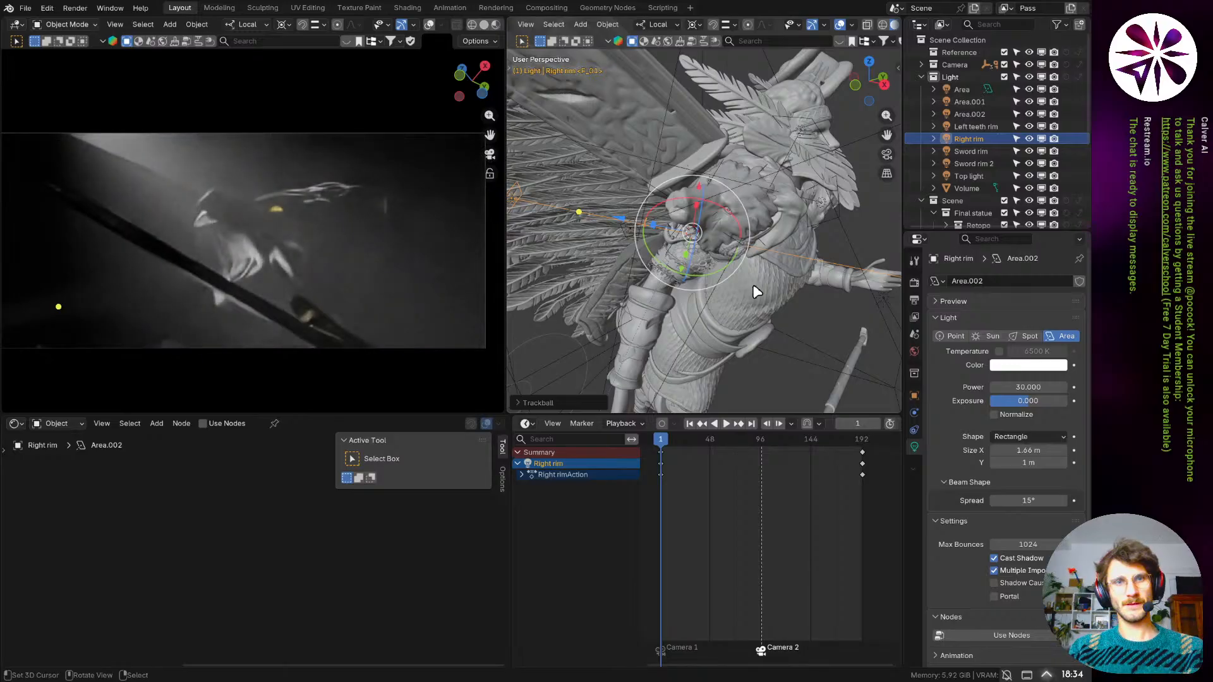
key("ctrl+z")
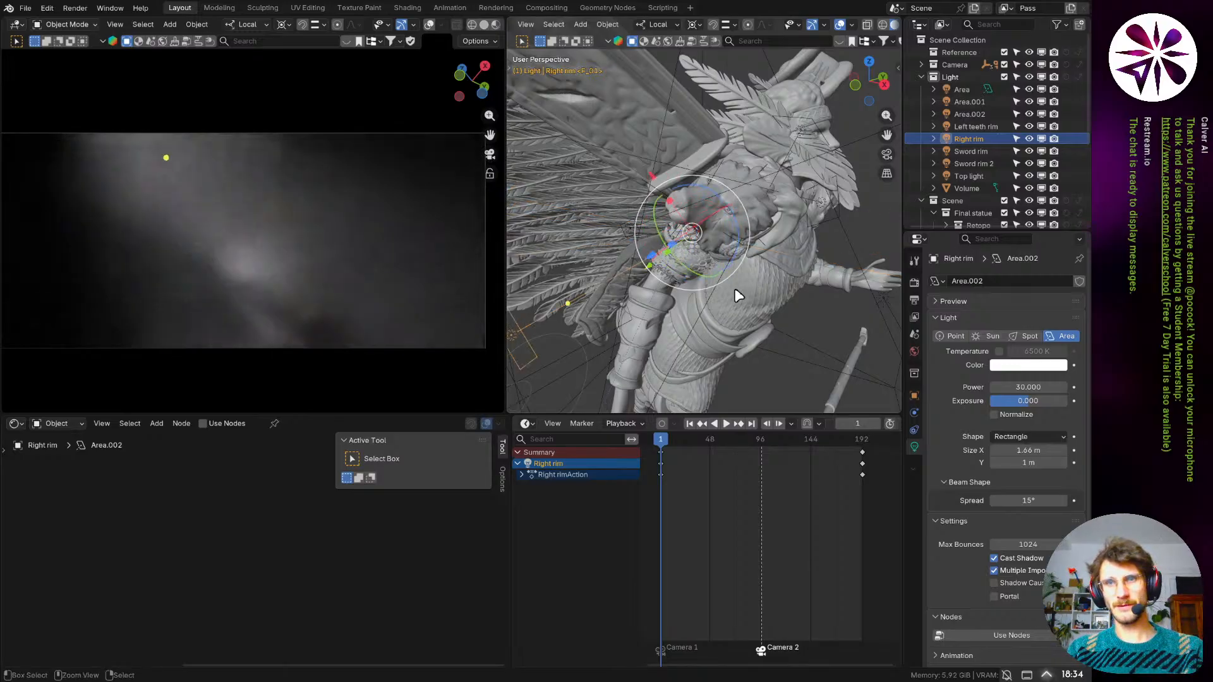
- Trackball-rotate the Right rim light down toward the belt and back up in front of the feathered chest
middle_click_drag(734, 288, 692, 268)
middle_click_drag(738, 302, 729, 309)
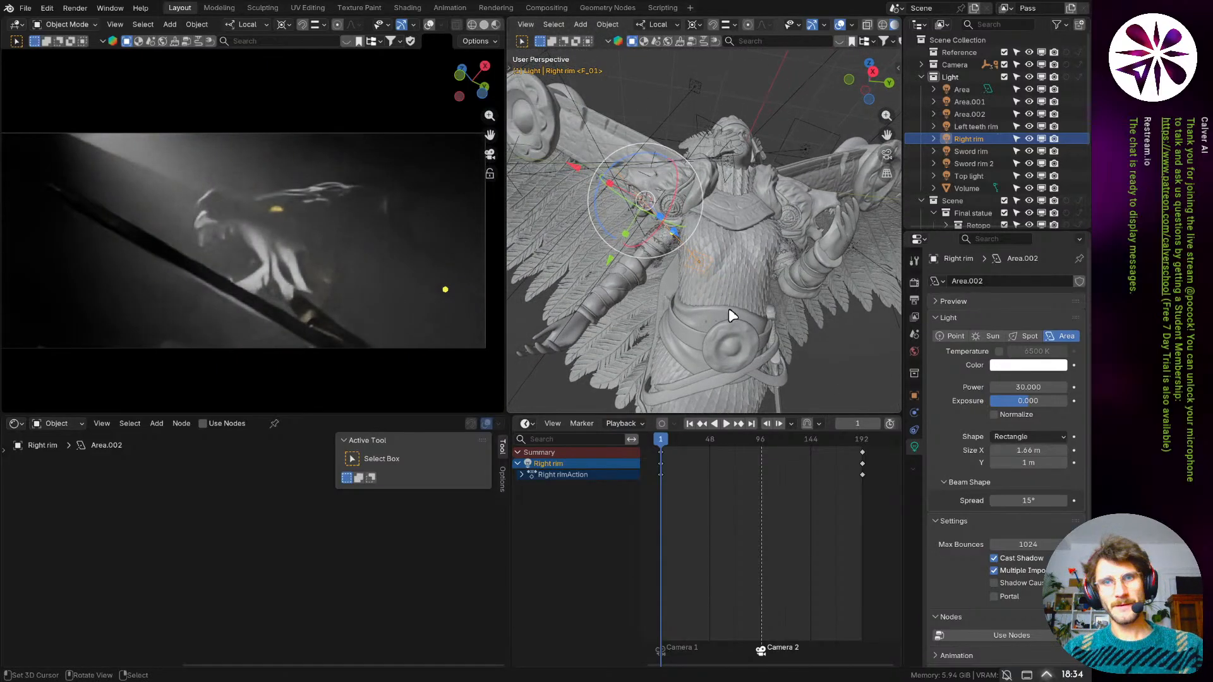
key("r")
key("r")
left_click(751, 281)
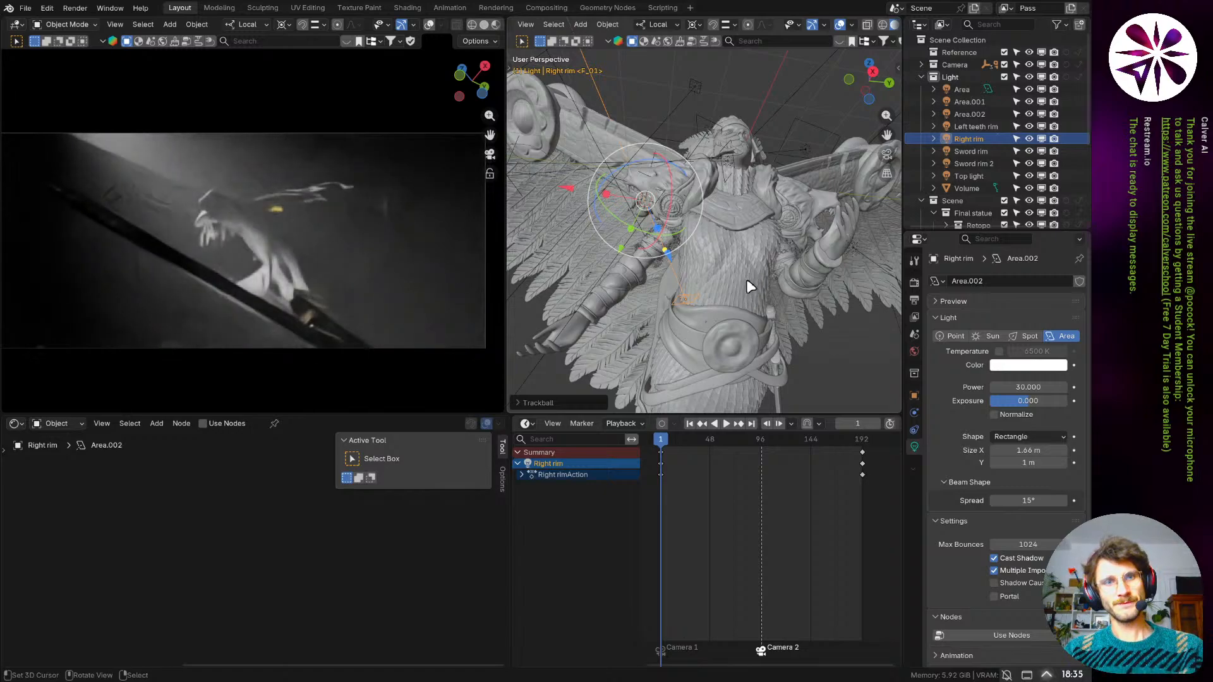
key("shift+t")
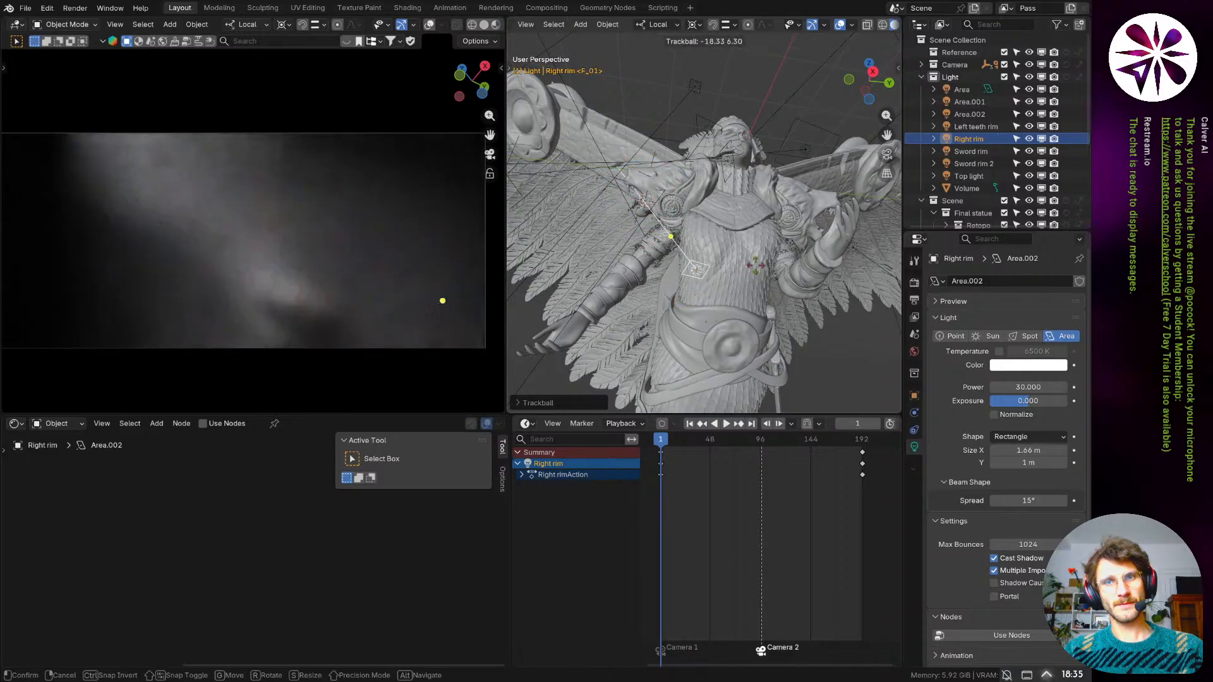
- Stretch the Right rim light's Y size to about 2.53 m and rotate it slightly around the shoulder
left_click_drag(714, 247, 694, 258)
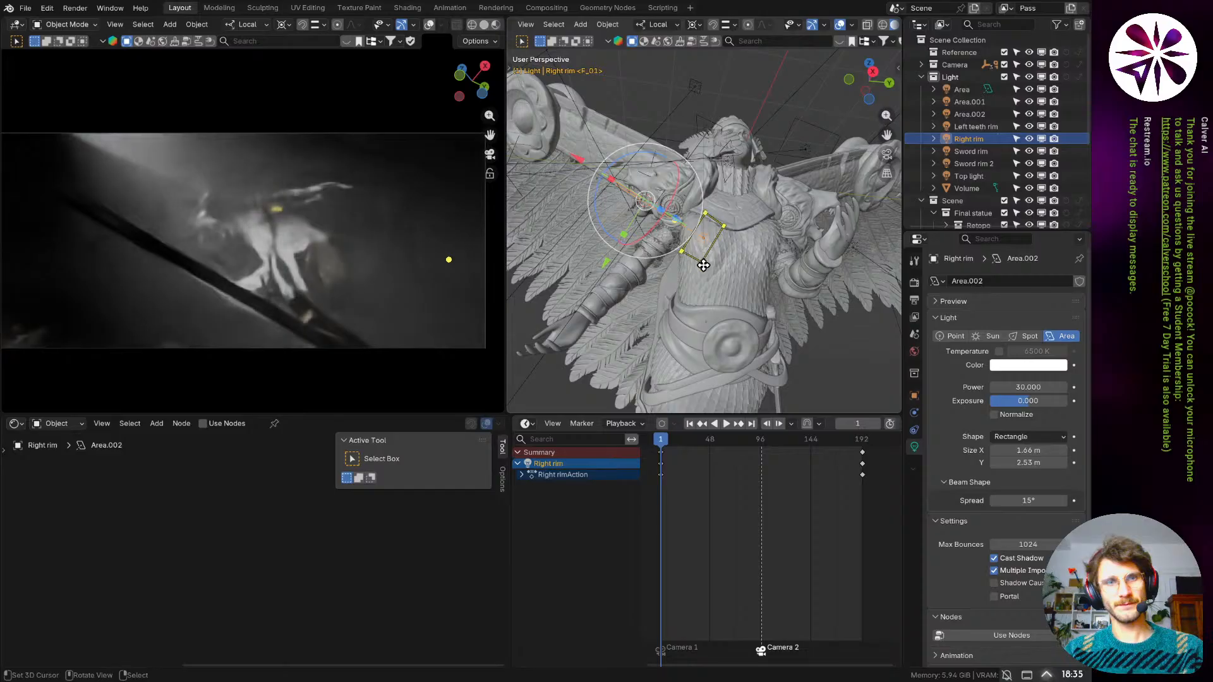
key("r")
key("r")
left_click(745, 281)
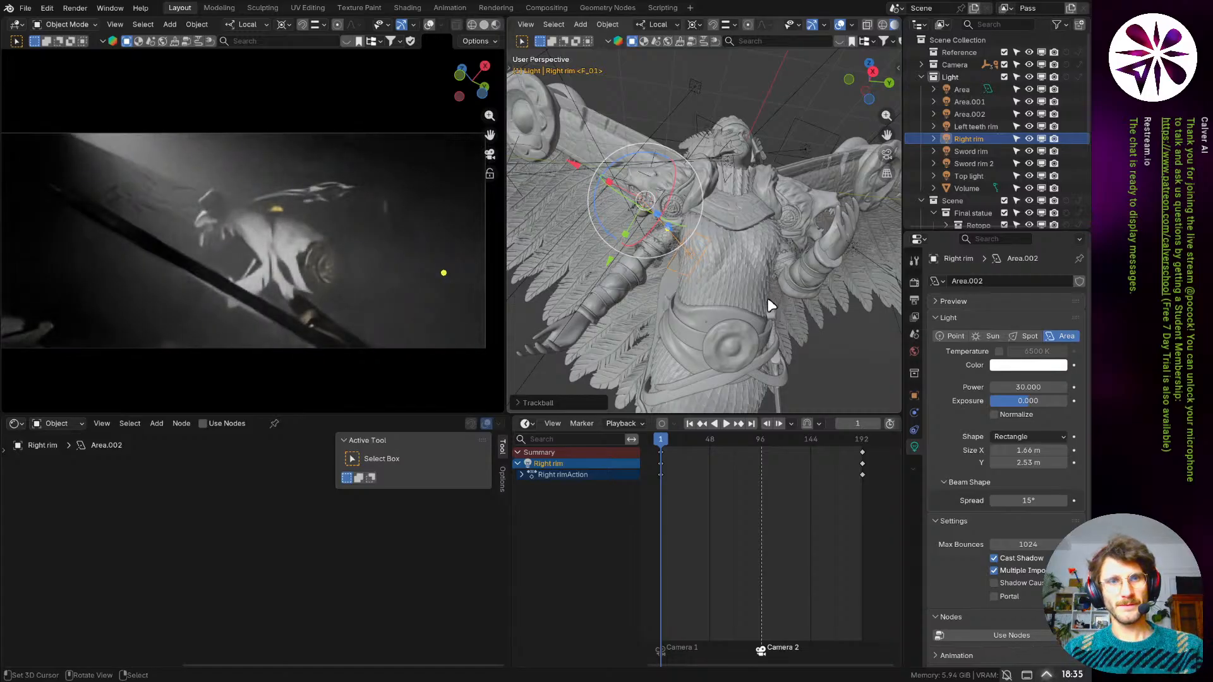
- Rotate the Right rim light slightly lower on the torso and shrink its Y size to about 0.55 m
key("r")
key("r")
left_click(768, 300)
left_click_drag(707, 245, 699, 259)
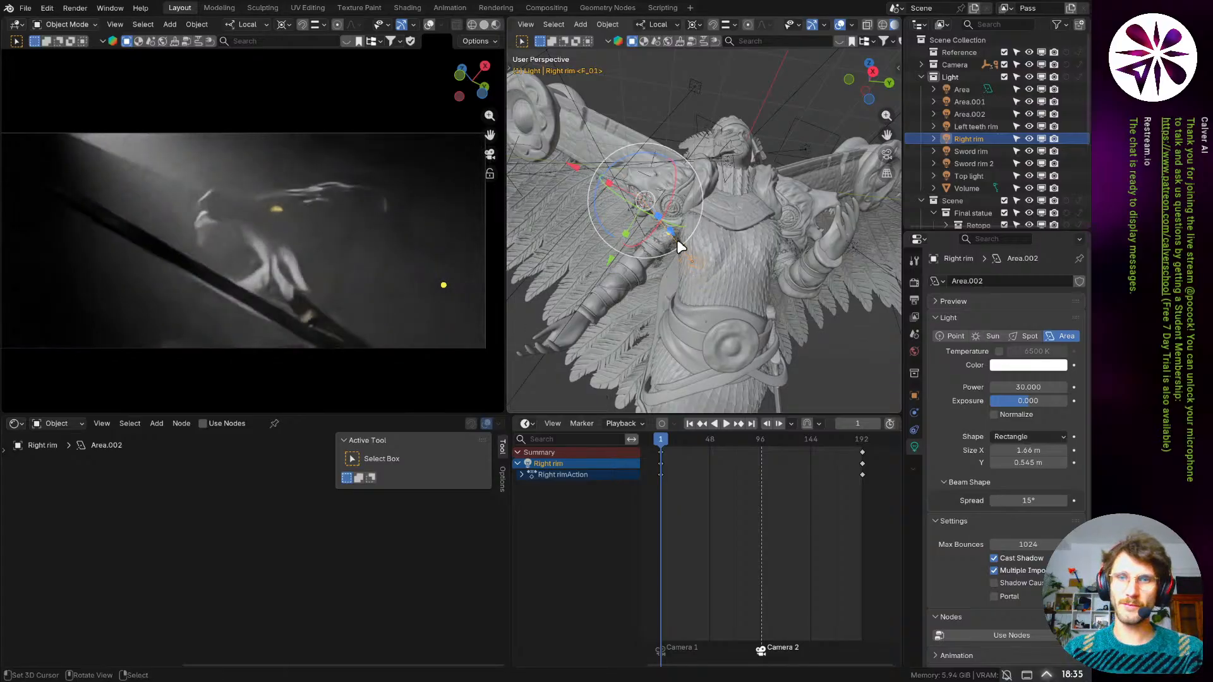
scroll(677, 246, "up", 3)
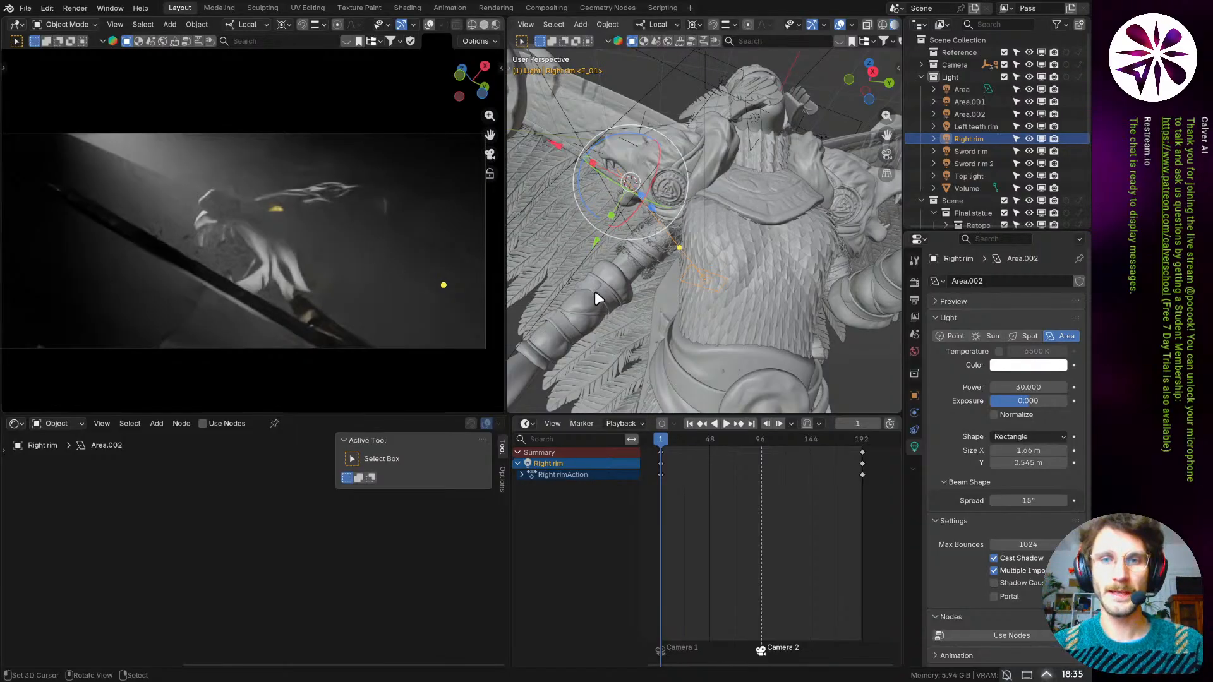
- Shrink the Right rim light's Y size to about 0.3 m, play the animation briefly and return to frame 1
scroll(686, 278, "up", 2)
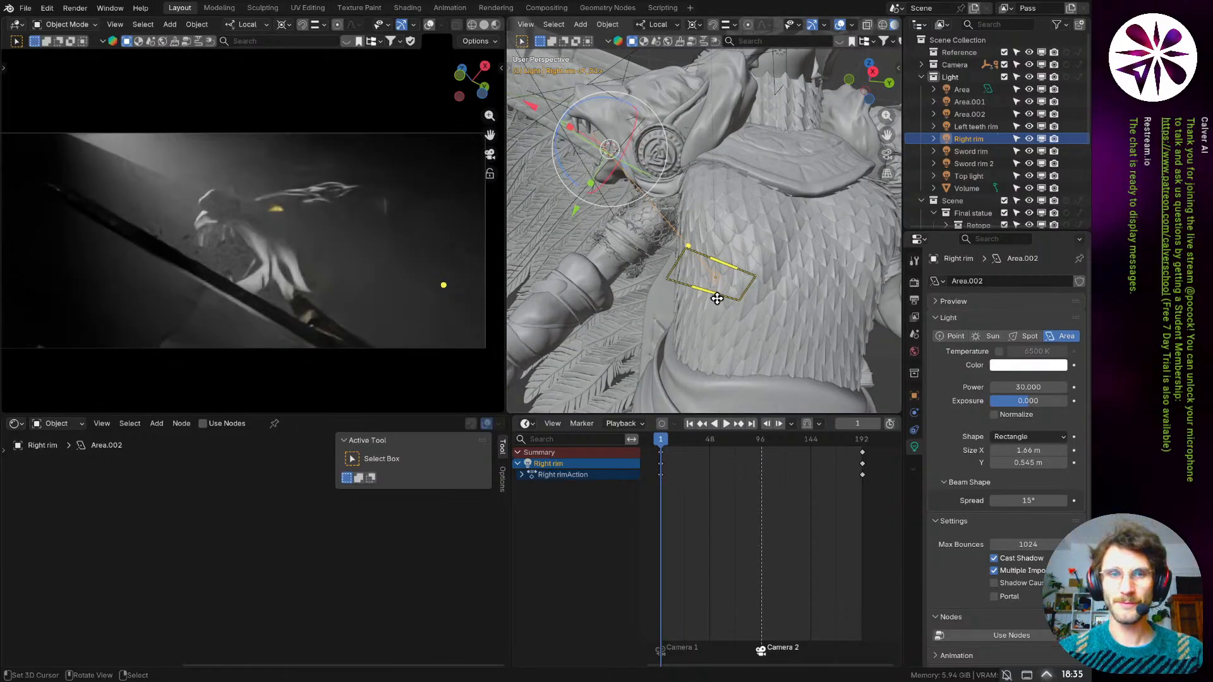
left_click_drag(737, 305, 740, 289)
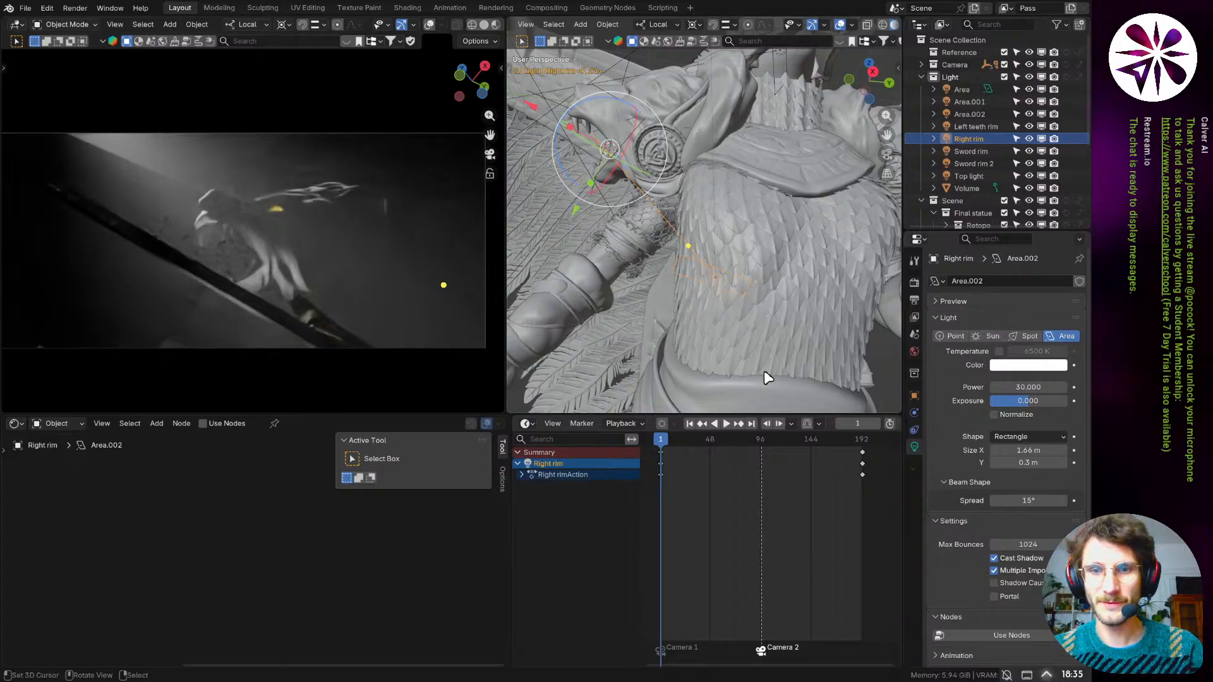
key("space")
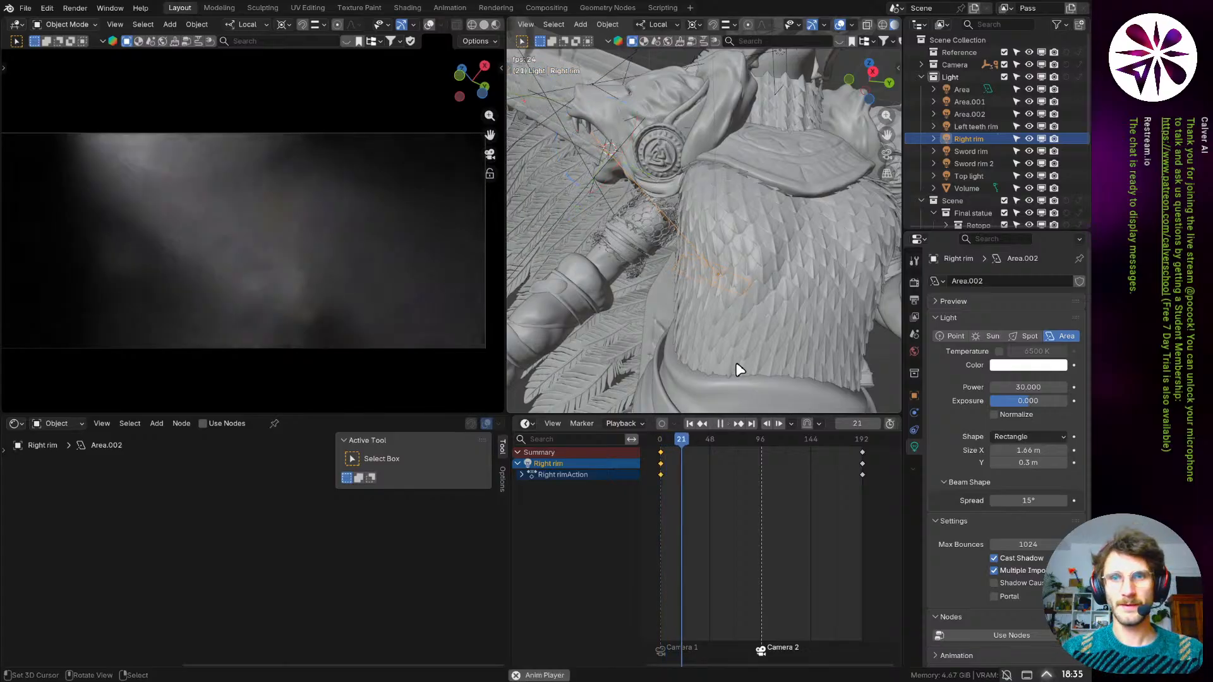
key("space")
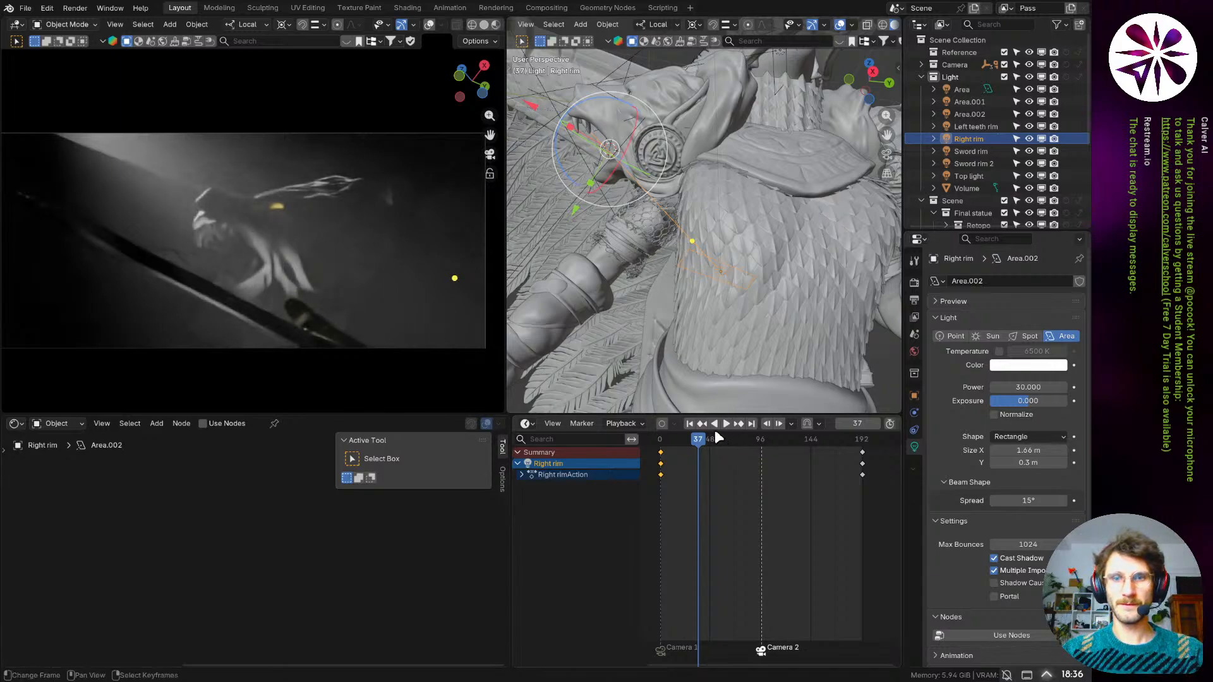
left_click(690, 423)
- Select the Area light above the statue and set its power to 200
scroll(651, 286, "down", 10)
middle_click_drag(650, 285, 710, 207)
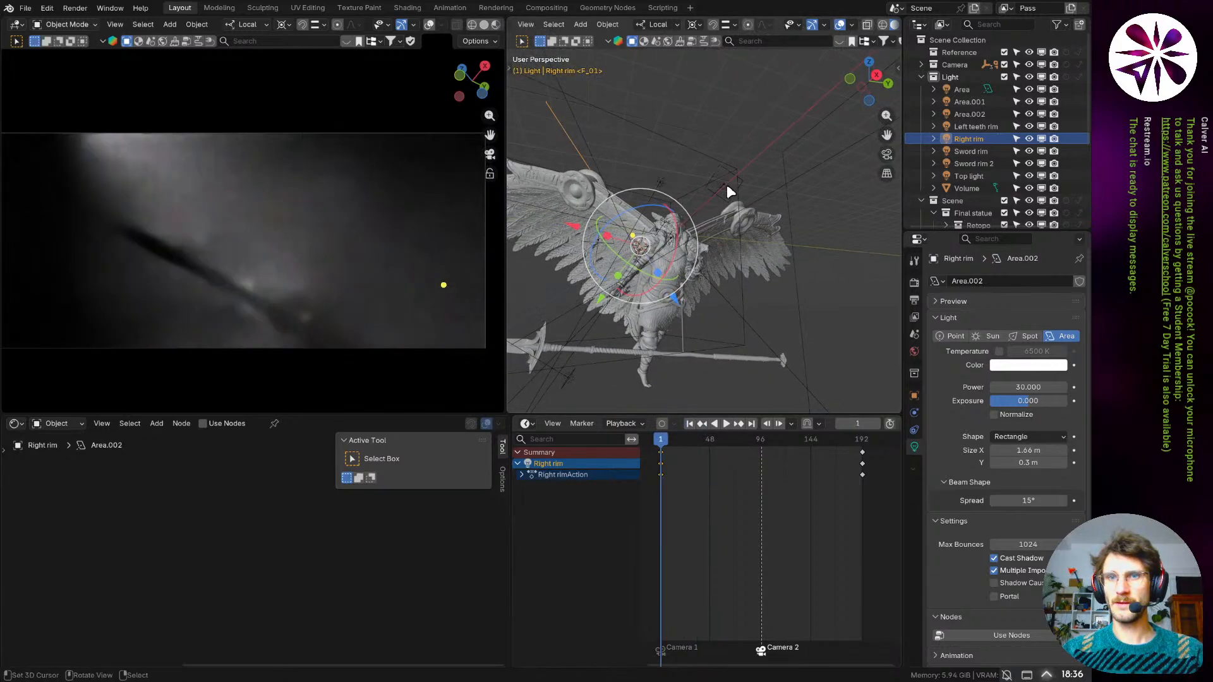
left_click(726, 186)
left_click(725, 185)
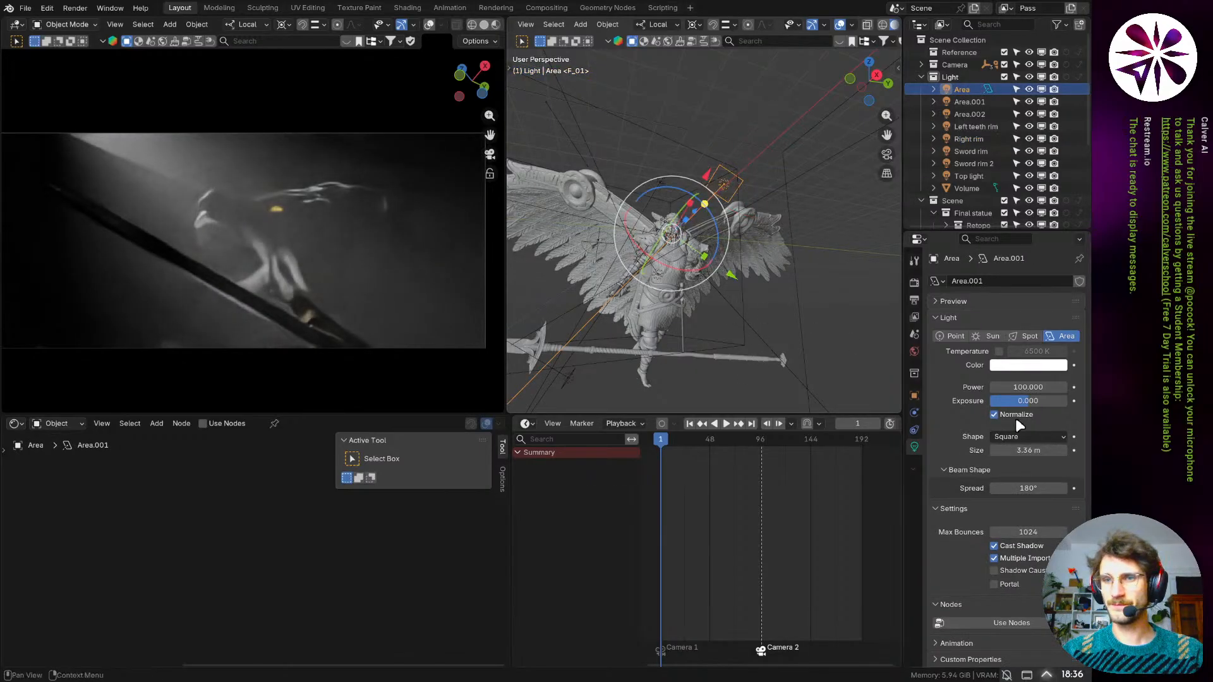
left_click(1023, 388)
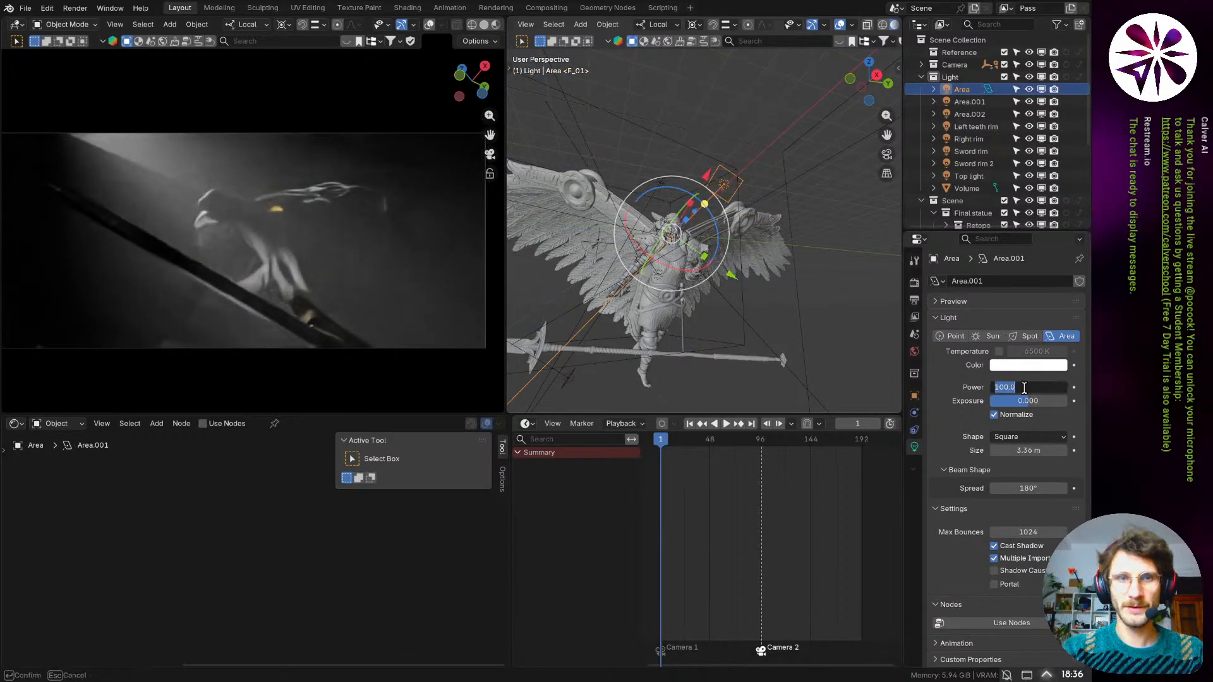
key("Return")
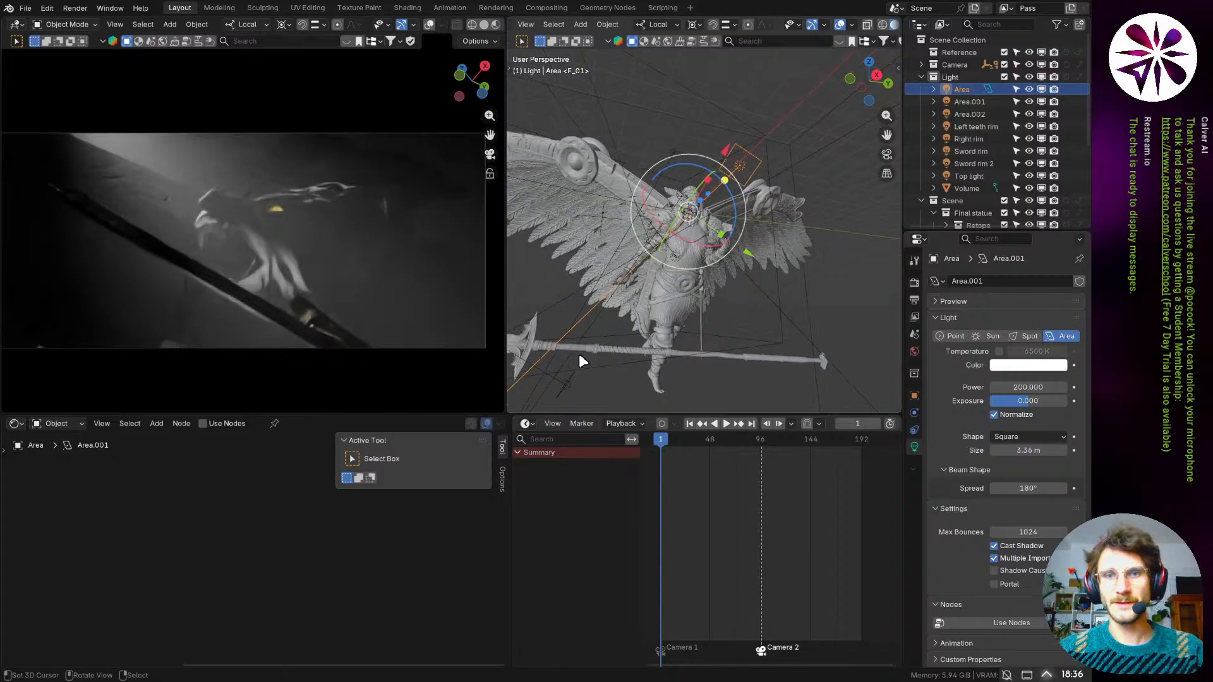
middle_click_drag(579, 354, 632, 303)
middle_click_drag(687, 248, 757, 341)
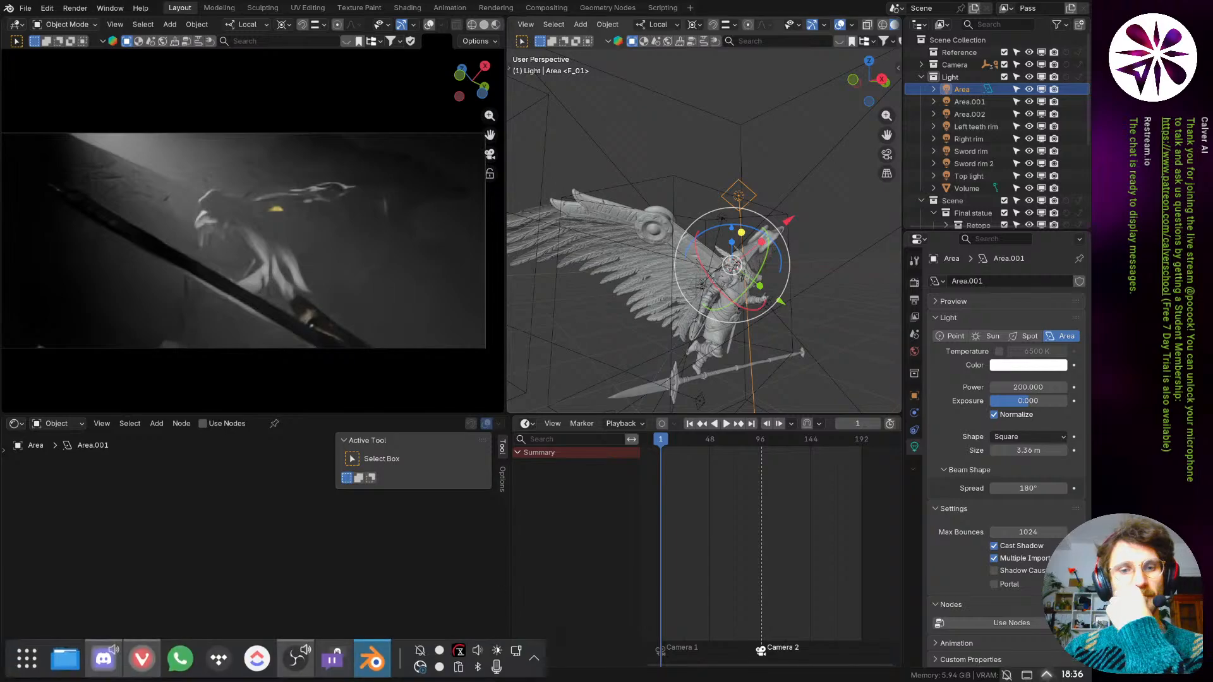
- Bring up the Restream chat window and move it away to another workspace
left_click(345, 664)
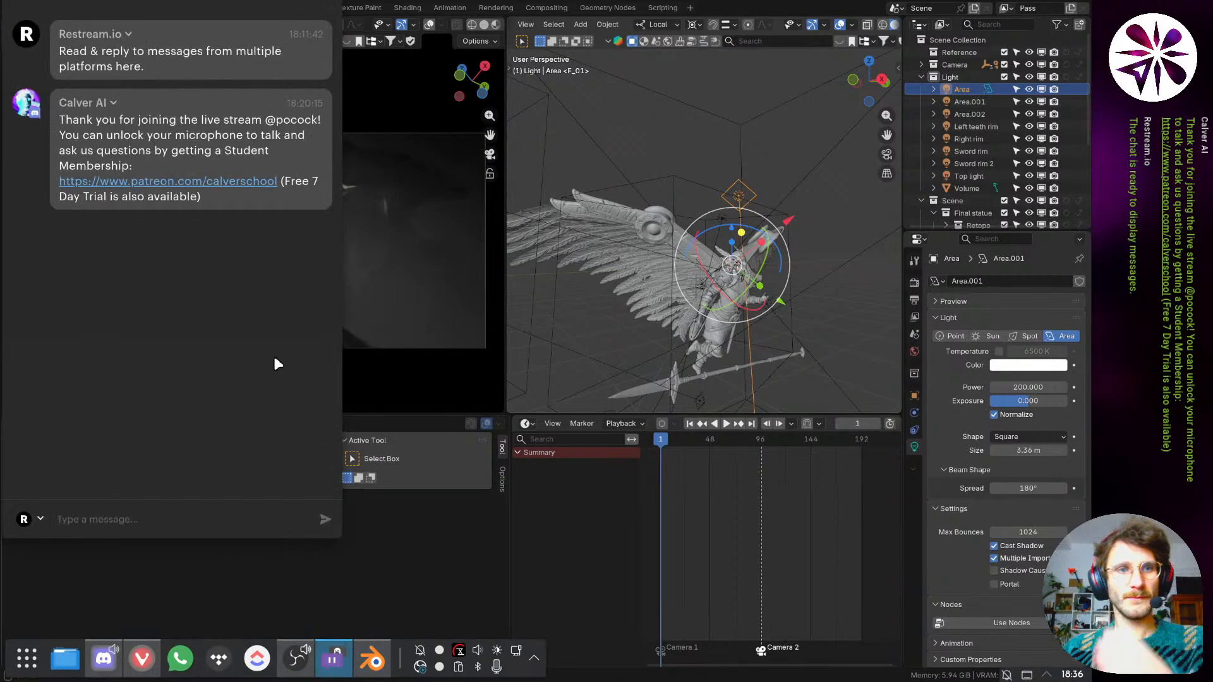
key("alt+space")
left_click_drag(182, 382, 929, 352, "super")
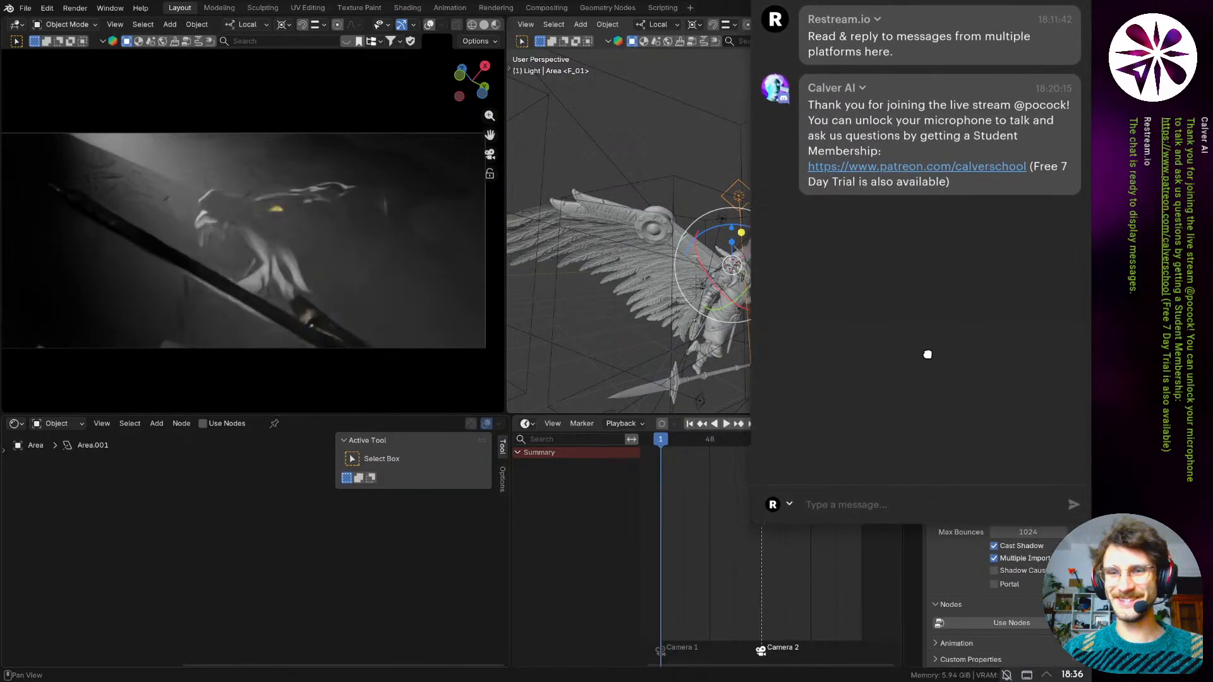
key("super+Page_Down")
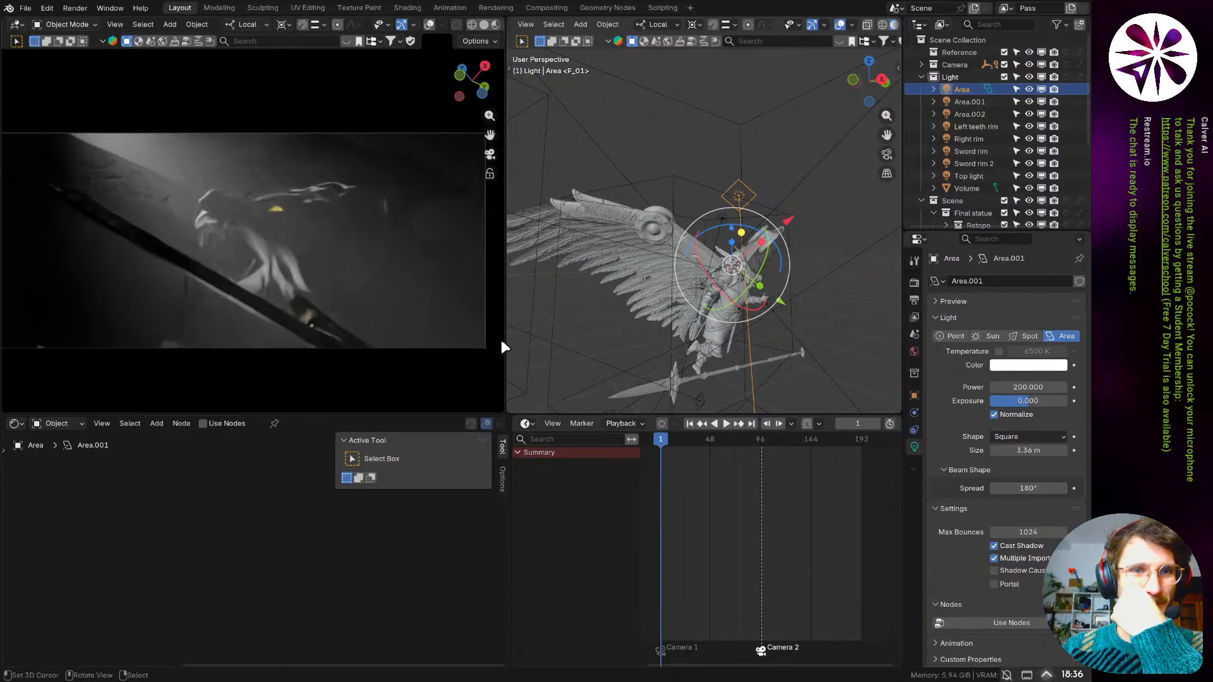
- Select the Left teeth rim light beside the beast-head shoulder
middle_click_drag(654, 298, 738, 260)
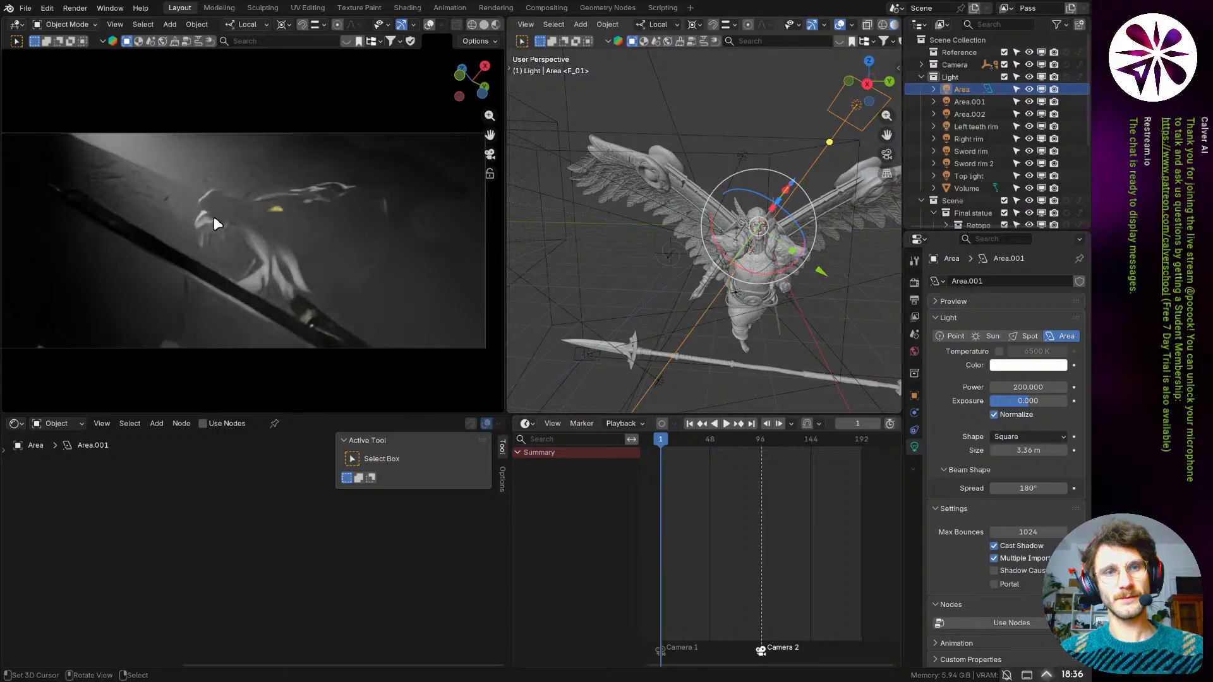
scroll(699, 249, "up", 3)
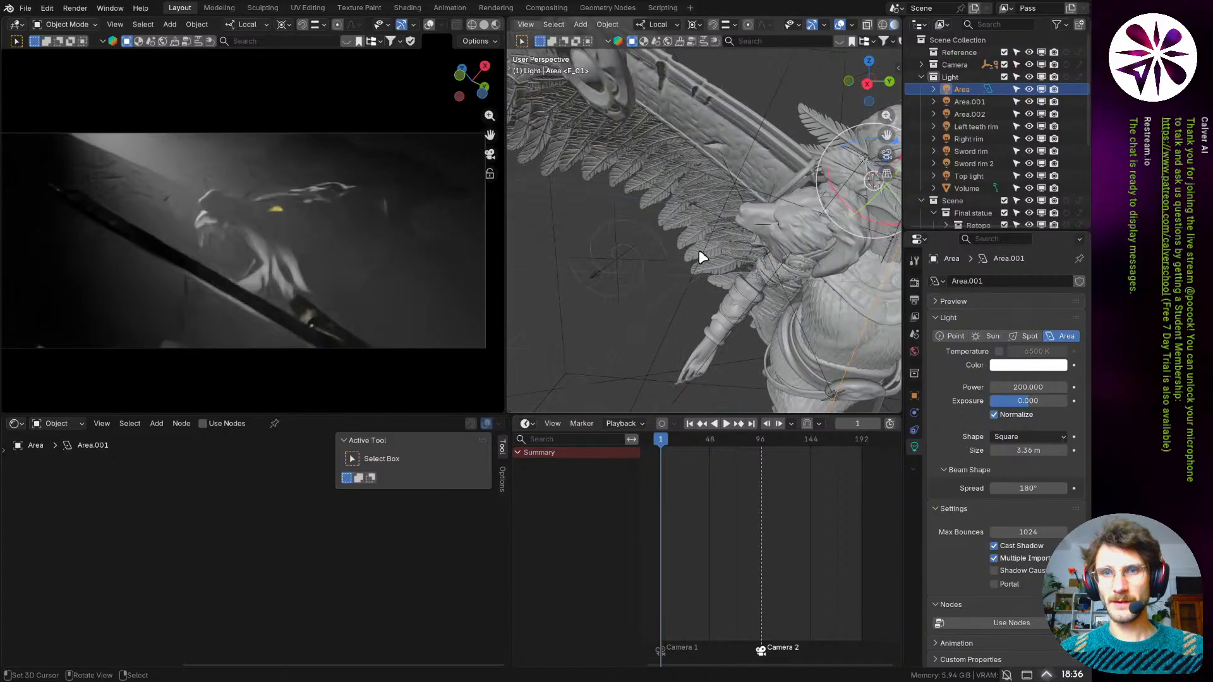
middle_click_drag(699, 249, 593, 270)
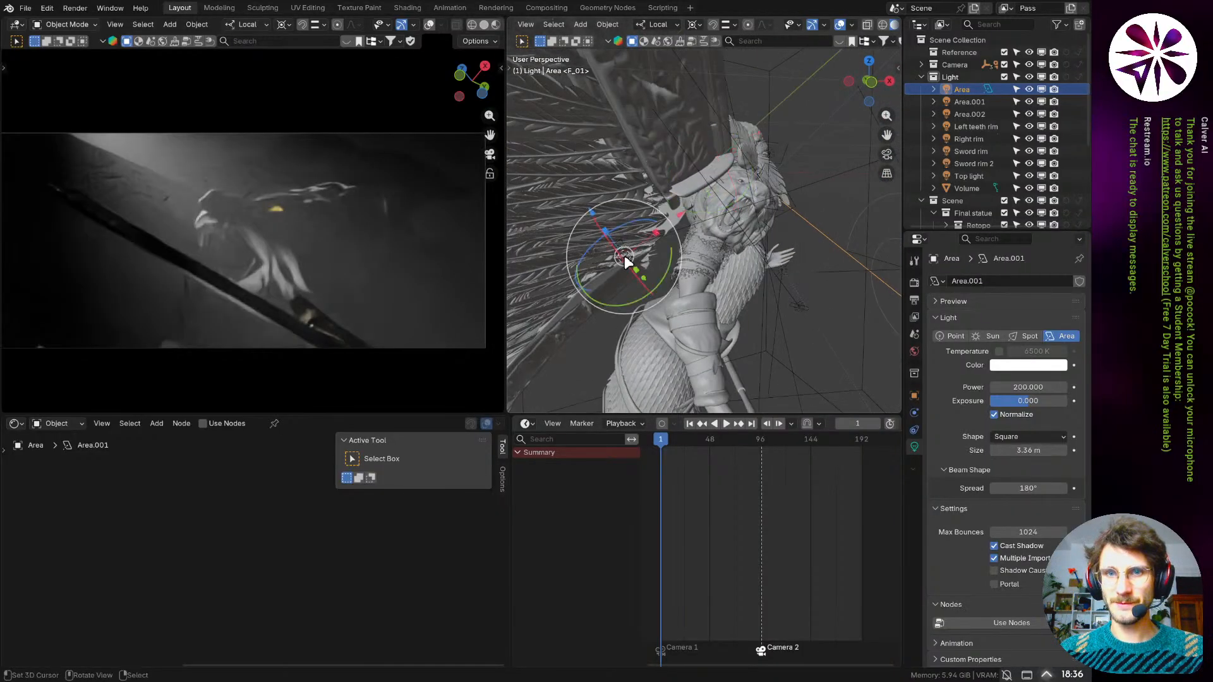
left_click(623, 253)
middle_click_drag(746, 215, 698, 234)
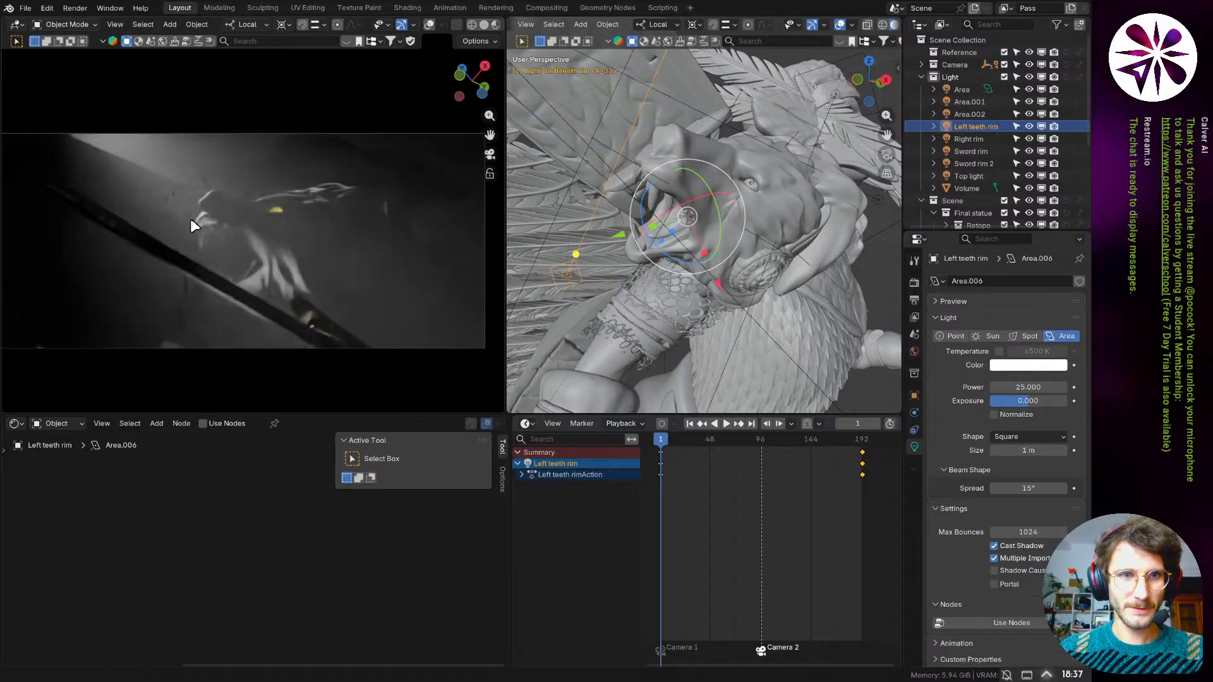
- Mark the beast's snout and the light directions with red annotations over the rendered view, and clear the drawings
mouse_move(370, 677)
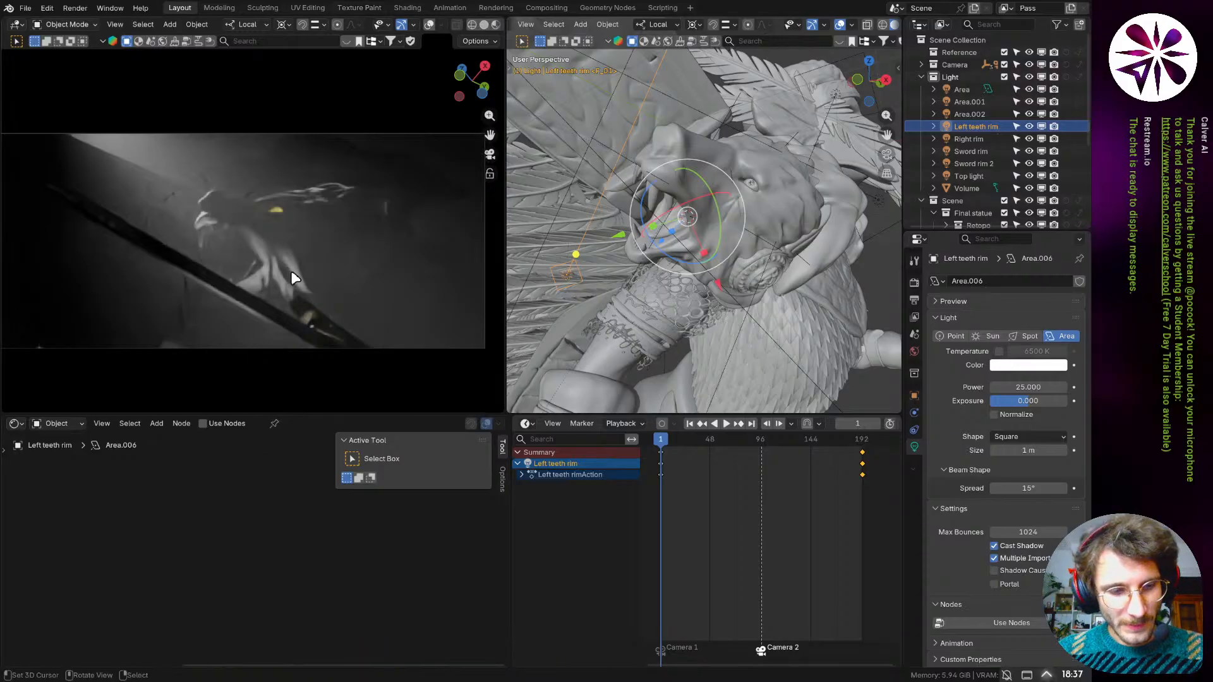
mouse_move(292, 271)
left_mouse_down()
mouse_move(218, 200)
mouse_move(206, 214)
mouse_move(271, 217)
mouse_move(230, 239)
mouse_move(237, 256)
left_mouse_up()
mouse_move(420, 217)
left_mouse_down()
mouse_move(420, 176)
mouse_move(397, 207)
left_mouse_up()
left_click_drag(297, 278, 423, 289)
left_click_drag(301, 310, 352, 316)
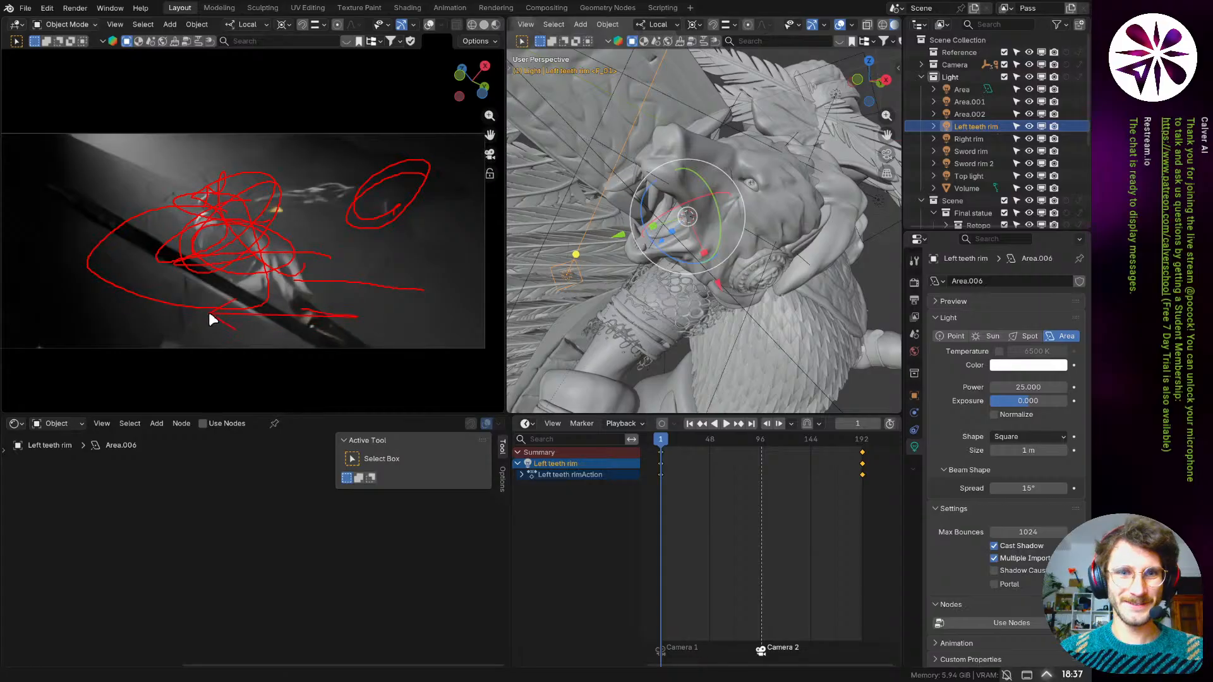
left_click_drag(209, 314, 233, 333)
mouse_move(465, 326)
left_mouse_down()
mouse_move(568, 343)
mouse_move(641, 234)
left_mouse_up()
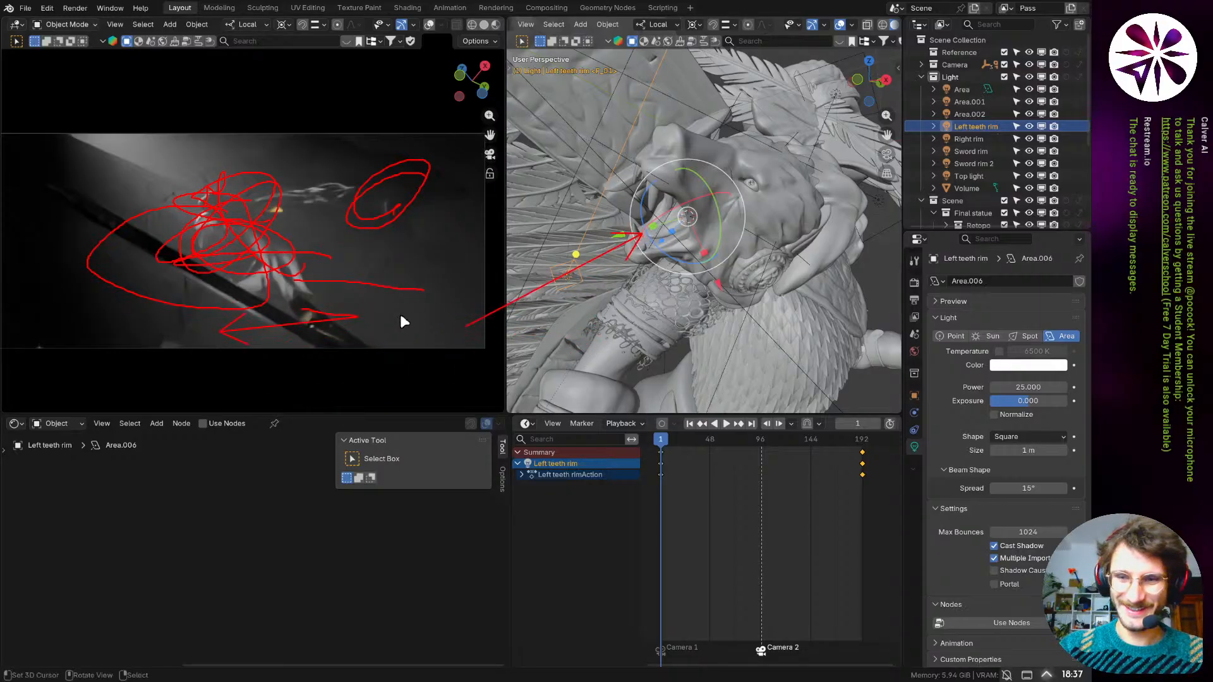
key("shift+super+F11")
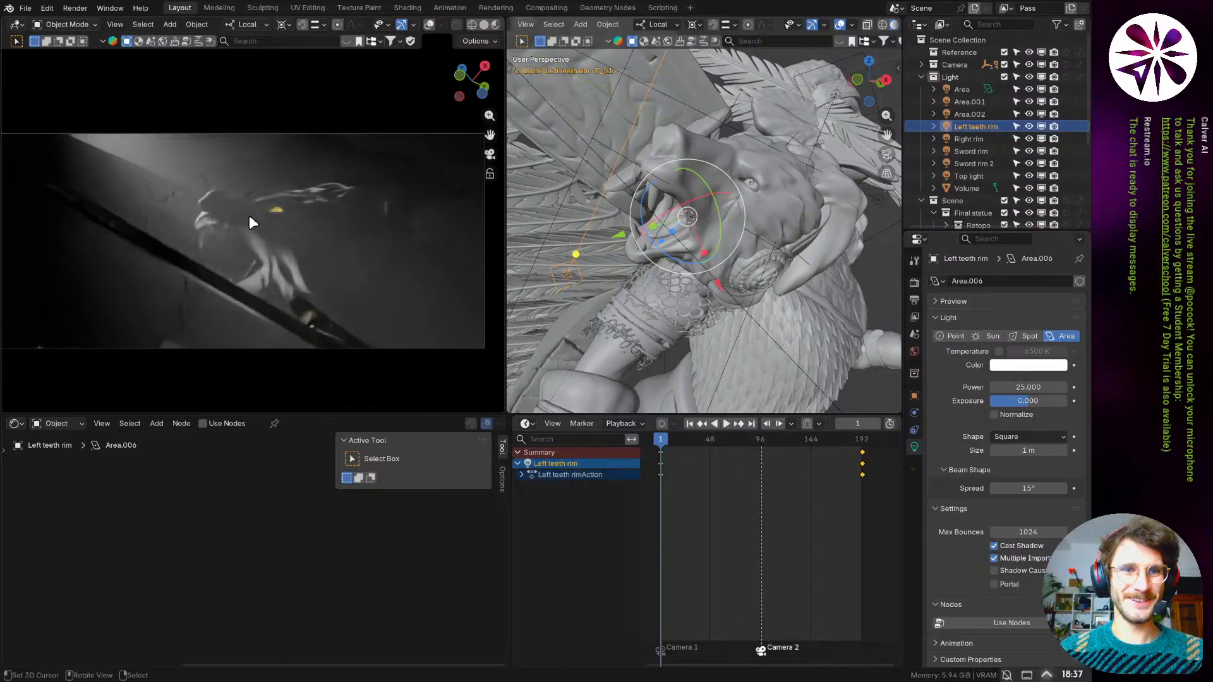
mouse_move(212, 203)
left_mouse_down()
mouse_move(191, 207)
mouse_move(213, 232)
left_mouse_up()
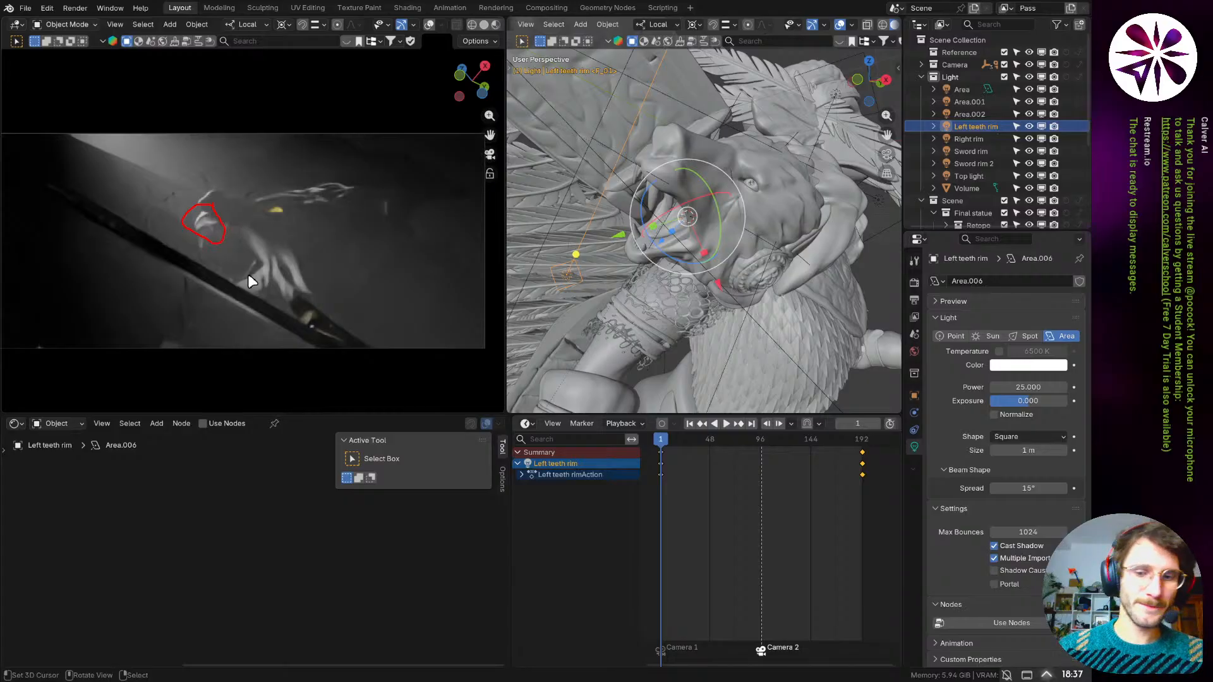
key("ctrl+z")
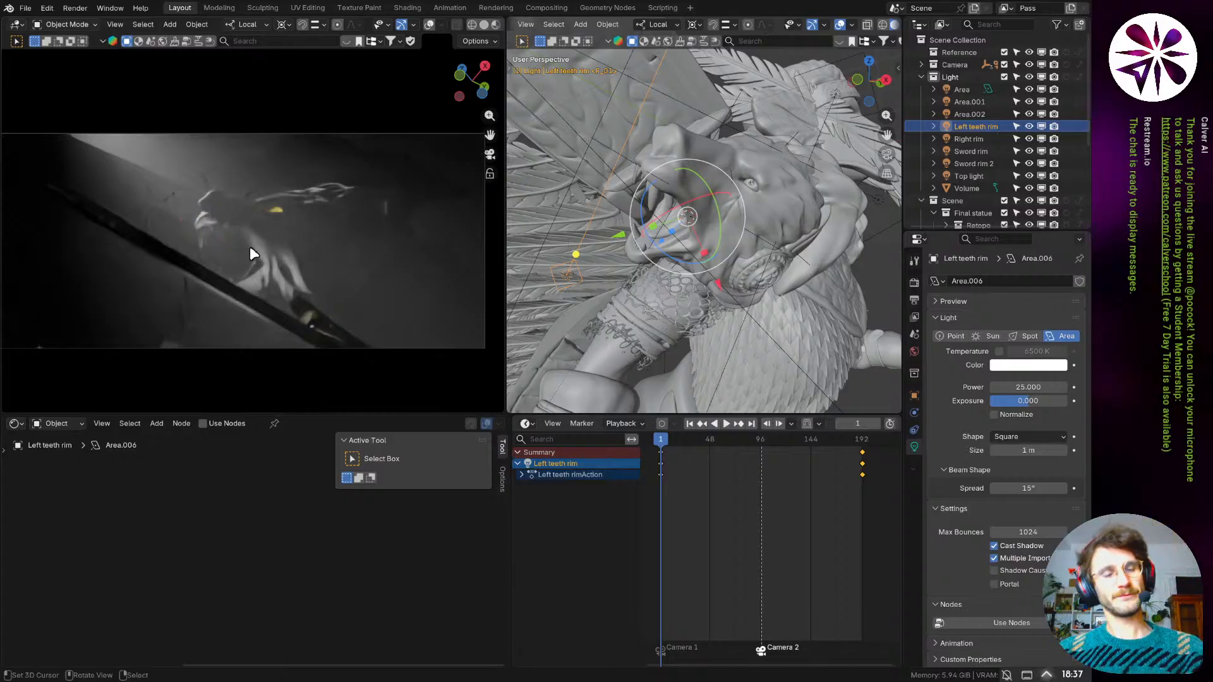
- Check the render at frame 108, and compare frame 1 with the Left teeth rim light hidden and shown
left_click(773, 444)
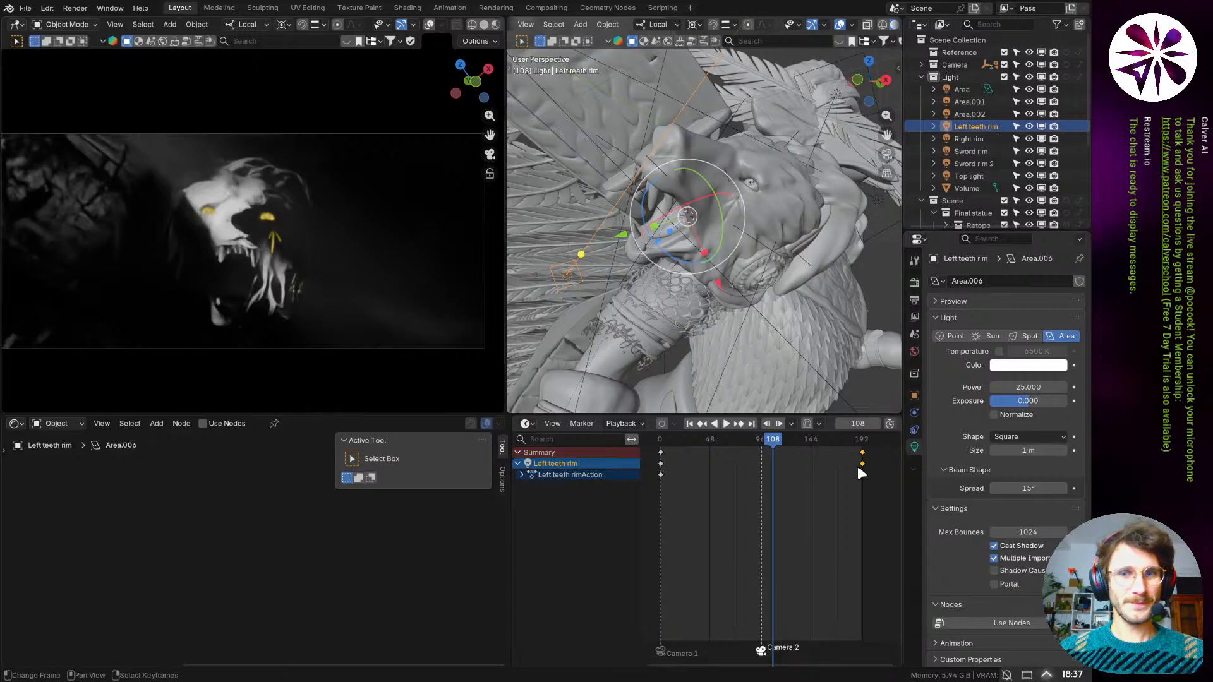
left_click(691, 423)
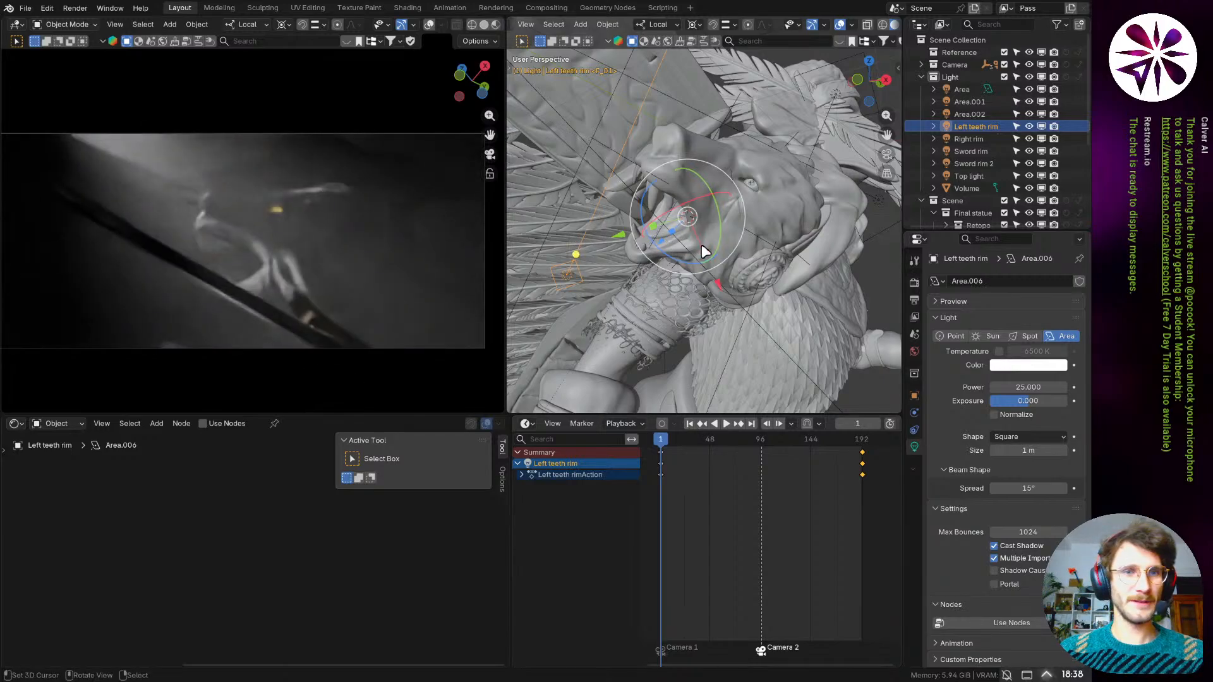
middle_click_drag(668, 265, 726, 235)
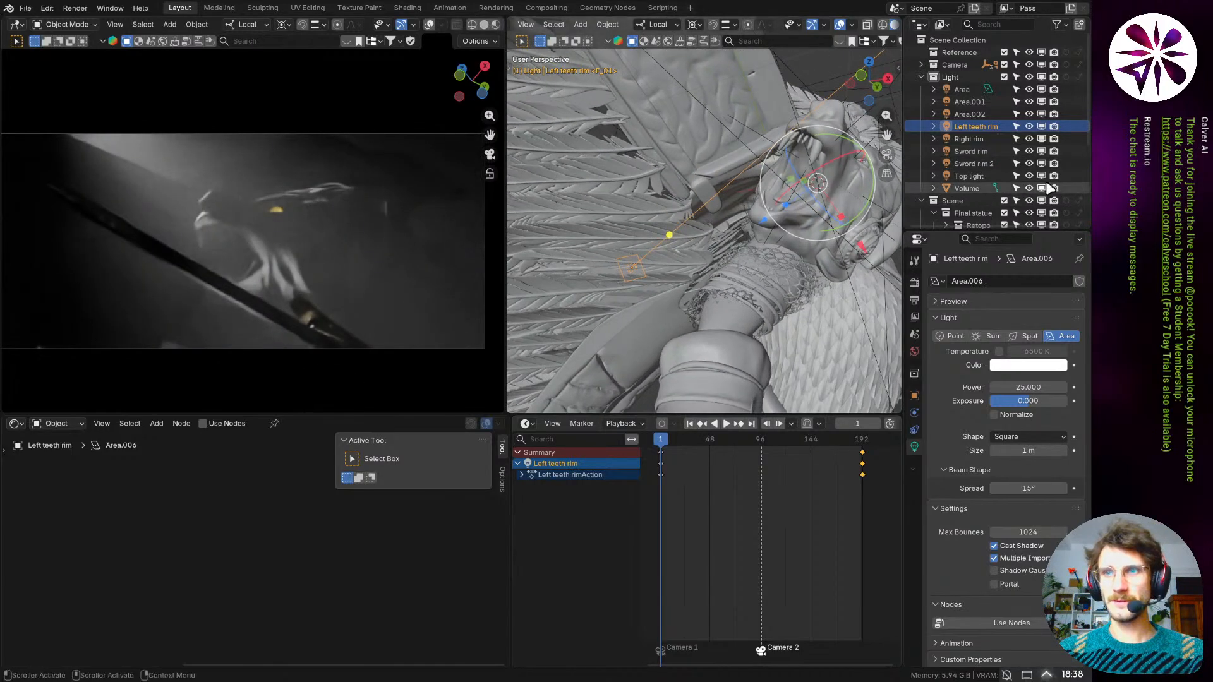
left_click(1040, 128)
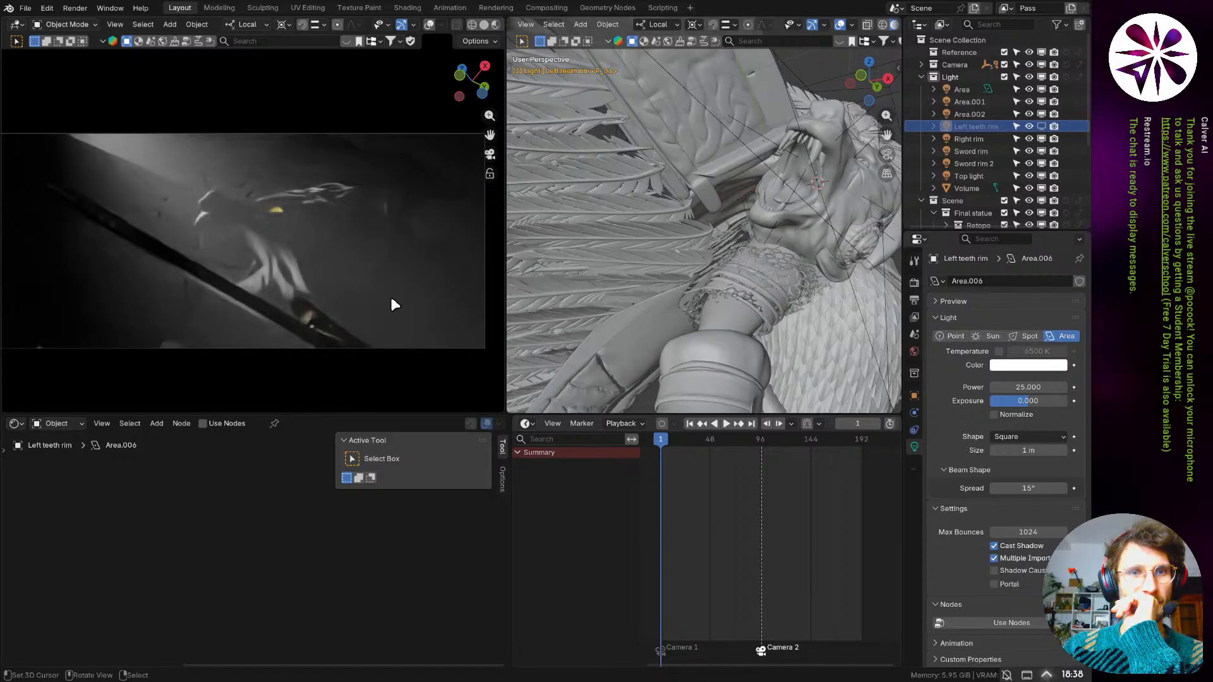
left_click(1043, 127)
- Move the Left teeth rim light slightly near the beast's jaw and trackball-rotate it toward the teeth
left_click(990, 127)
middle_click_drag(814, 180, 813, 220)
key("g")
left_click(832, 223)
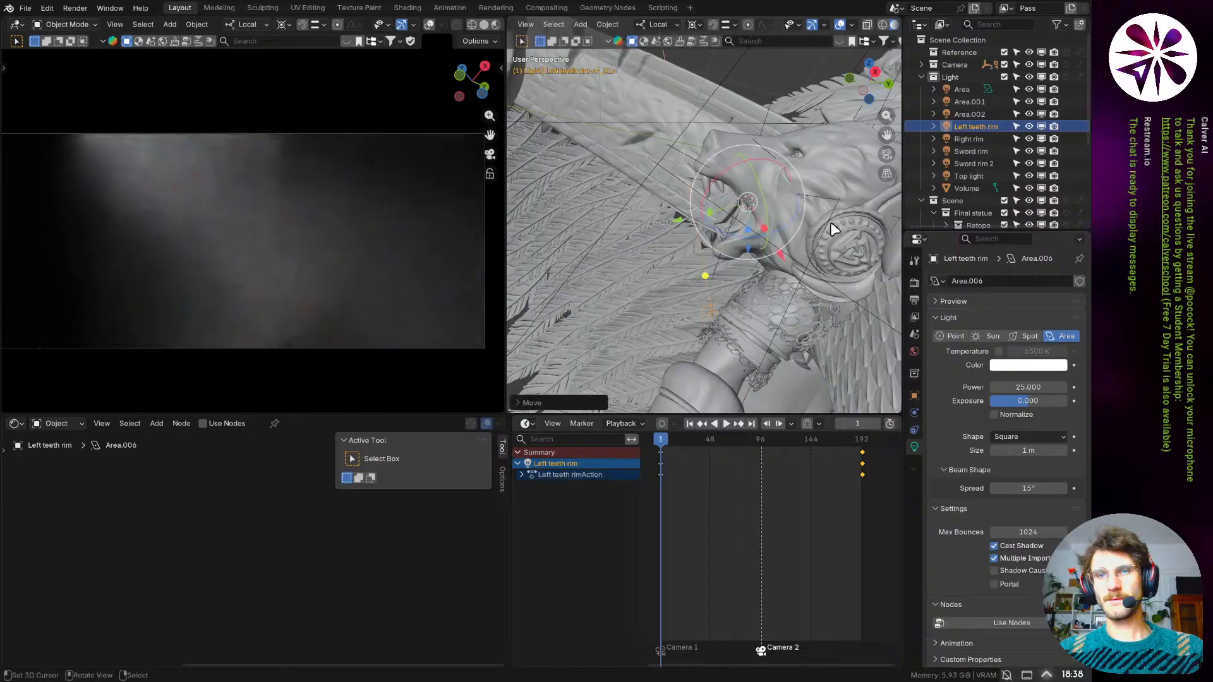
key("r")
key("r")
left_click(819, 231)
- From the side of the arm, trackball-rotate the Left teeth rim light, reposition it by the jaw and rotate it again
middle_click_drag(702, 243, 762, 268)
key("r")
key("r")
left_click(774, 244)
key("g")
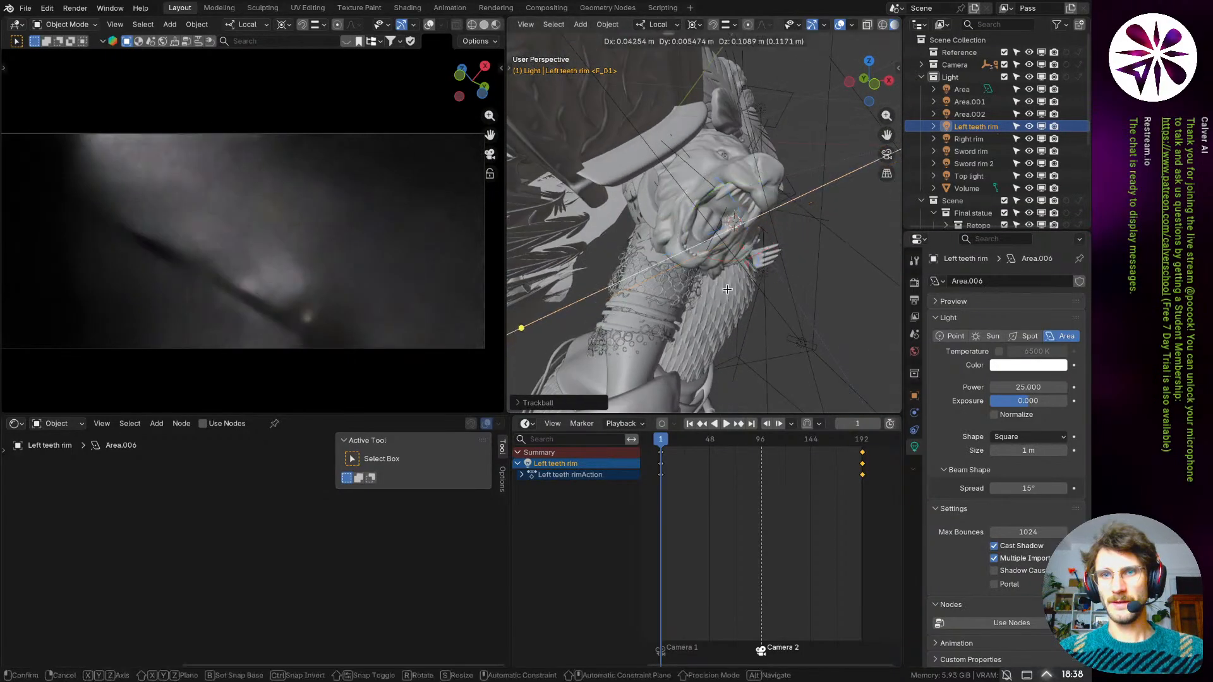
left_click(758, 221)
key("r")
left_click(774, 241)
- Move the Left teeth rim light lower behind the jaw, trackball-rotate it toward the open mouth and nudge its position
key("g")
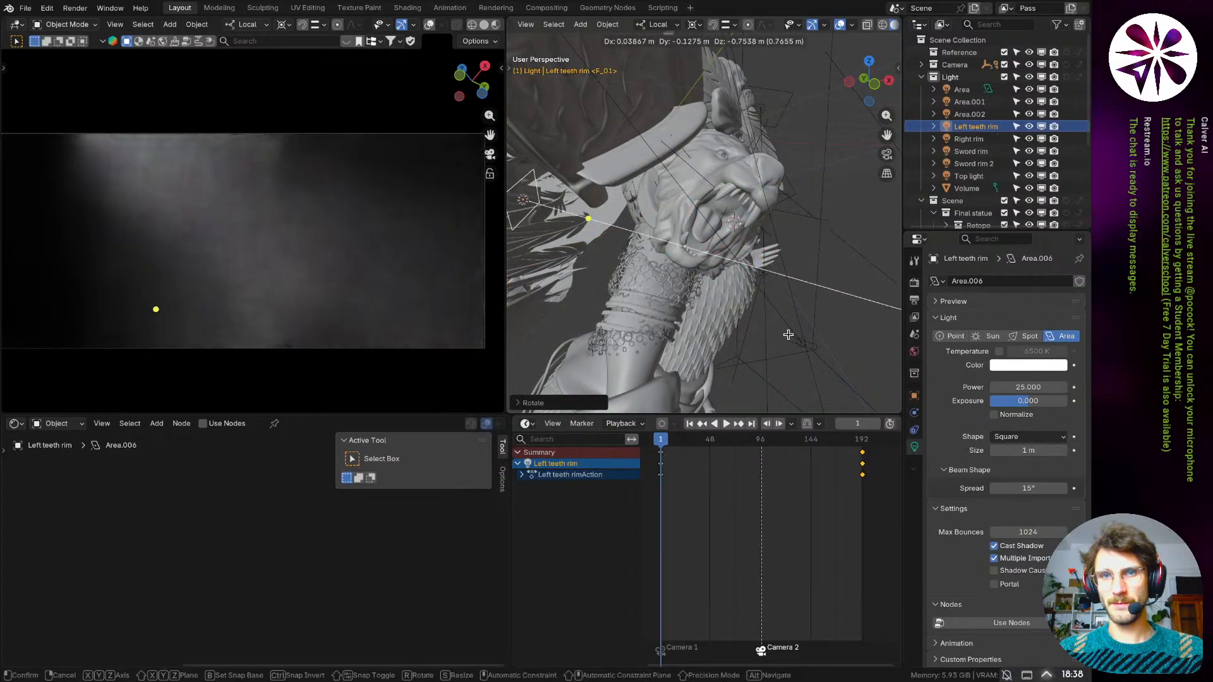
left_click(772, 312)
key("r")
key("r")
left_click(735, 223)
middle_click_drag(734, 223, 682, 215)
key("g")
left_click(722, 253)
middle_click_drag(721, 252, 668, 206)
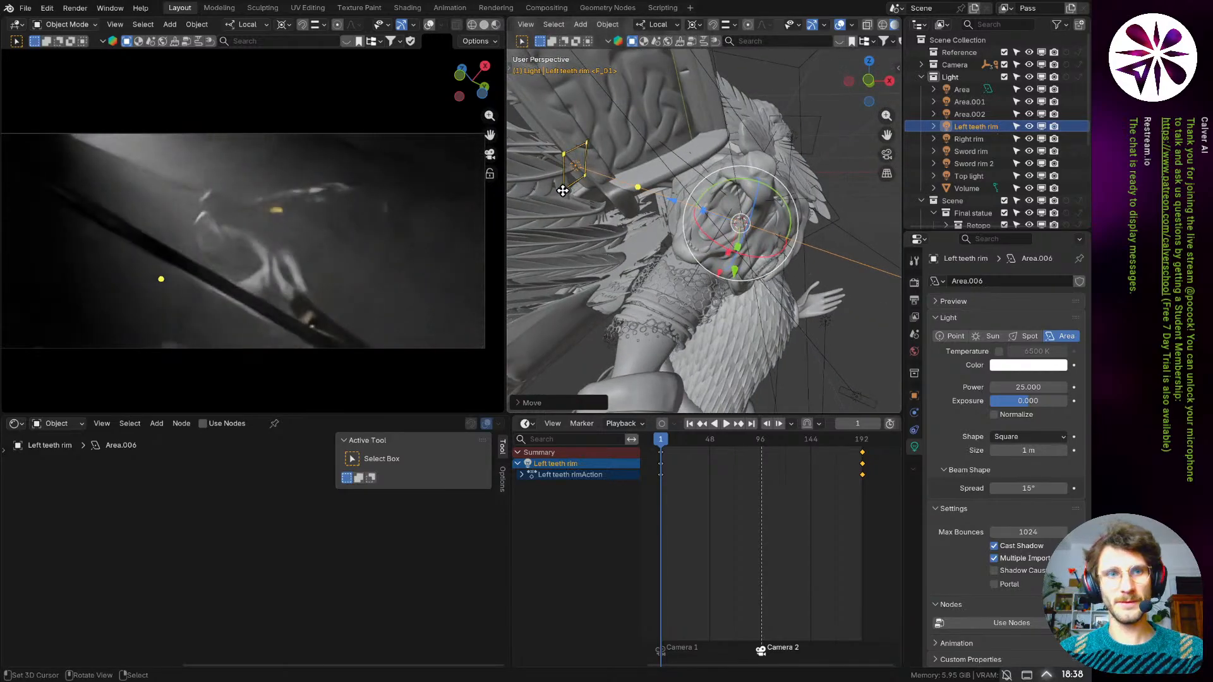
- Resize the Left teeth rim light first to about 1.41 m and finally down to about 0.41 m
left_click_drag(563, 191, 555, 203)
middle_click_drag(774, 213, 711, 201)
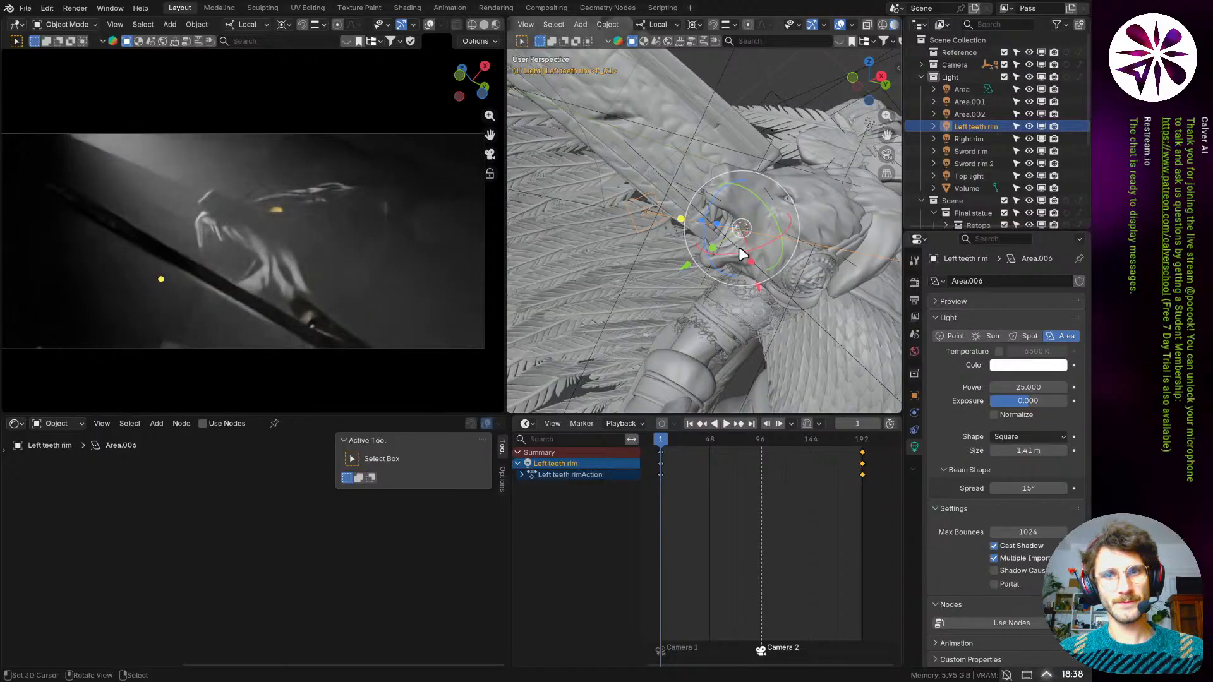
middle_click_drag(743, 255, 685, 237)
left_click_drag(656, 214, 639, 211)
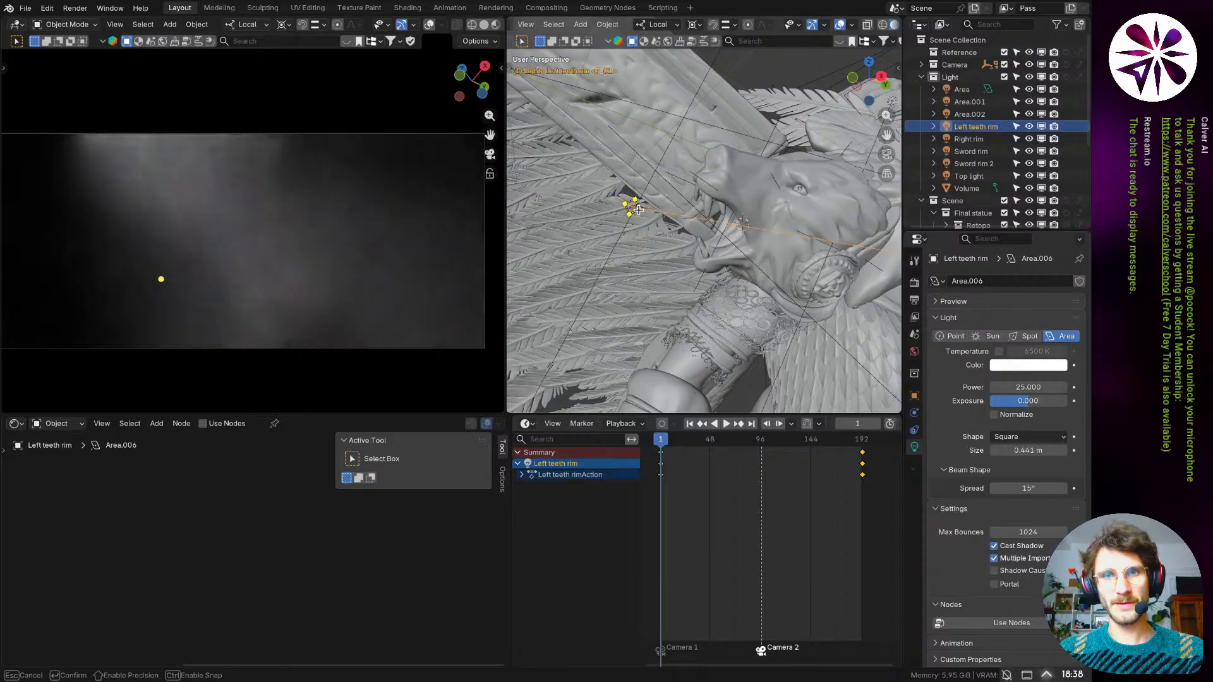
- Set the Left teeth rim light's power to 5 and its beam spread to 40°
left_click(1031, 387)
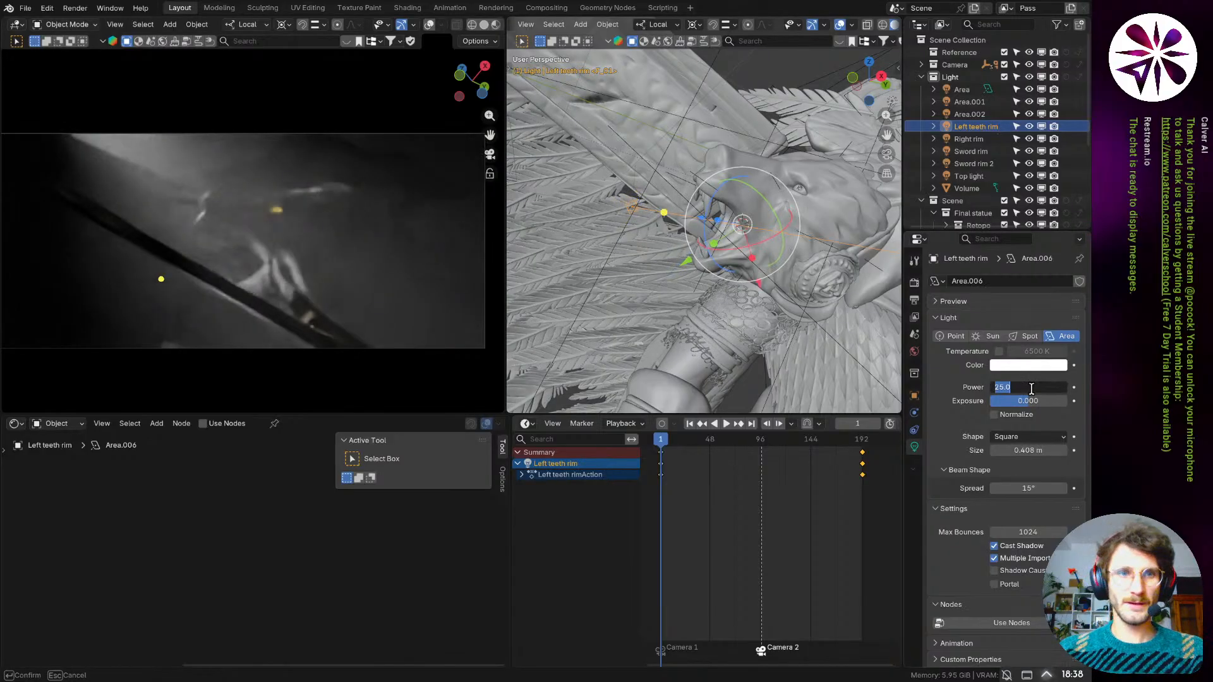
type("5")
key("Return")
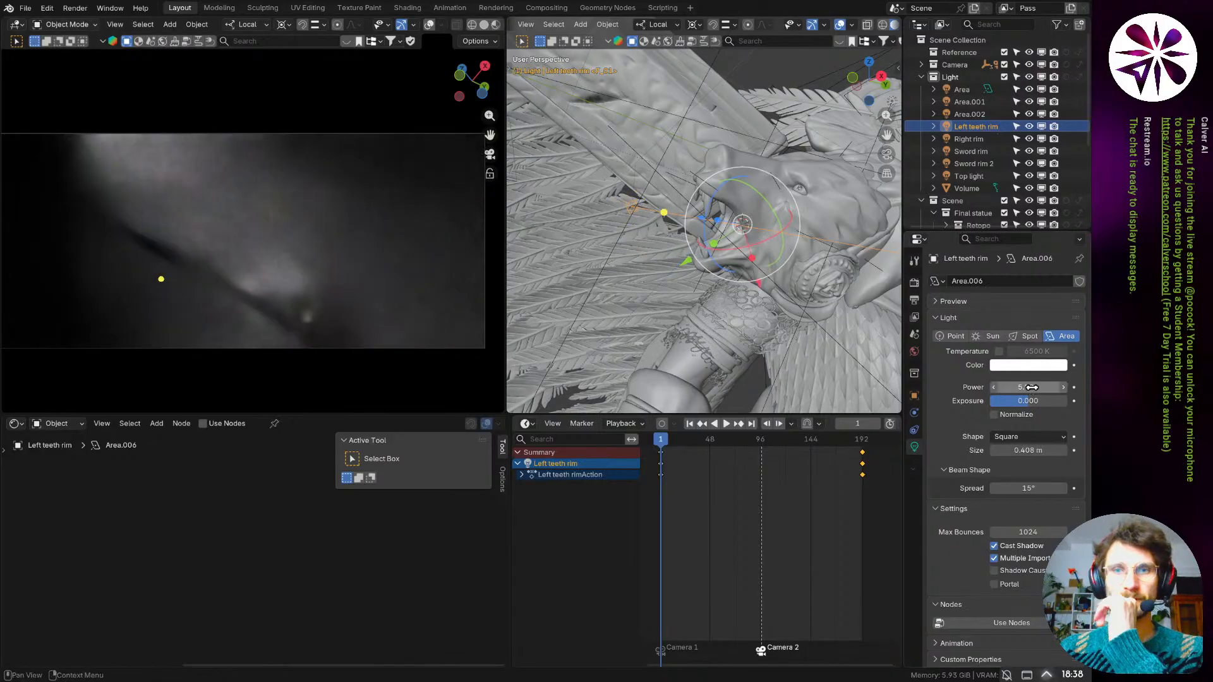
scroll(728, 209, "up", 2)
left_click(1042, 491)
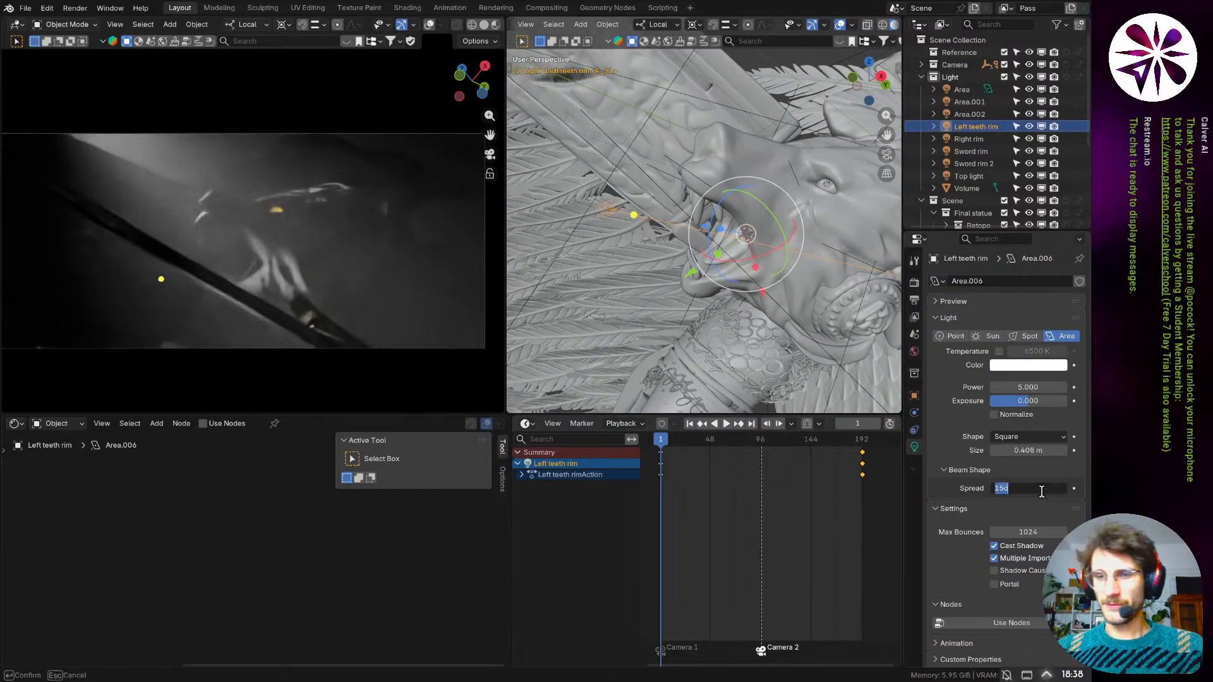
key("BackSpace")
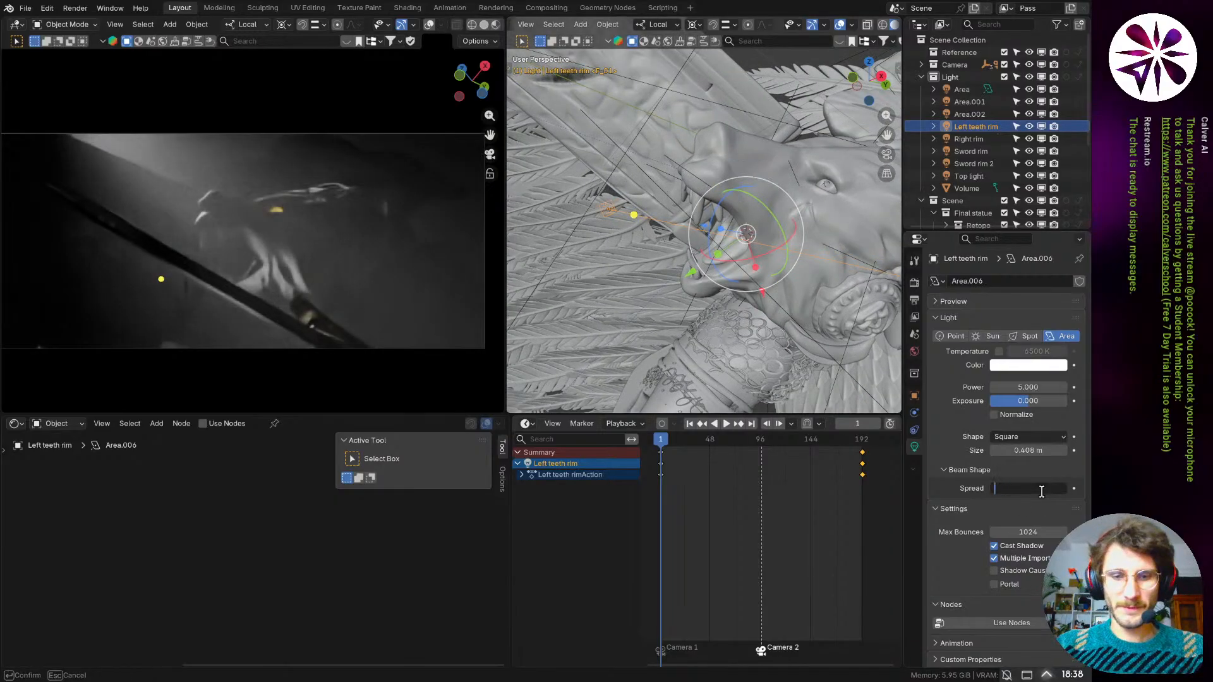
type("40")
key("Return")
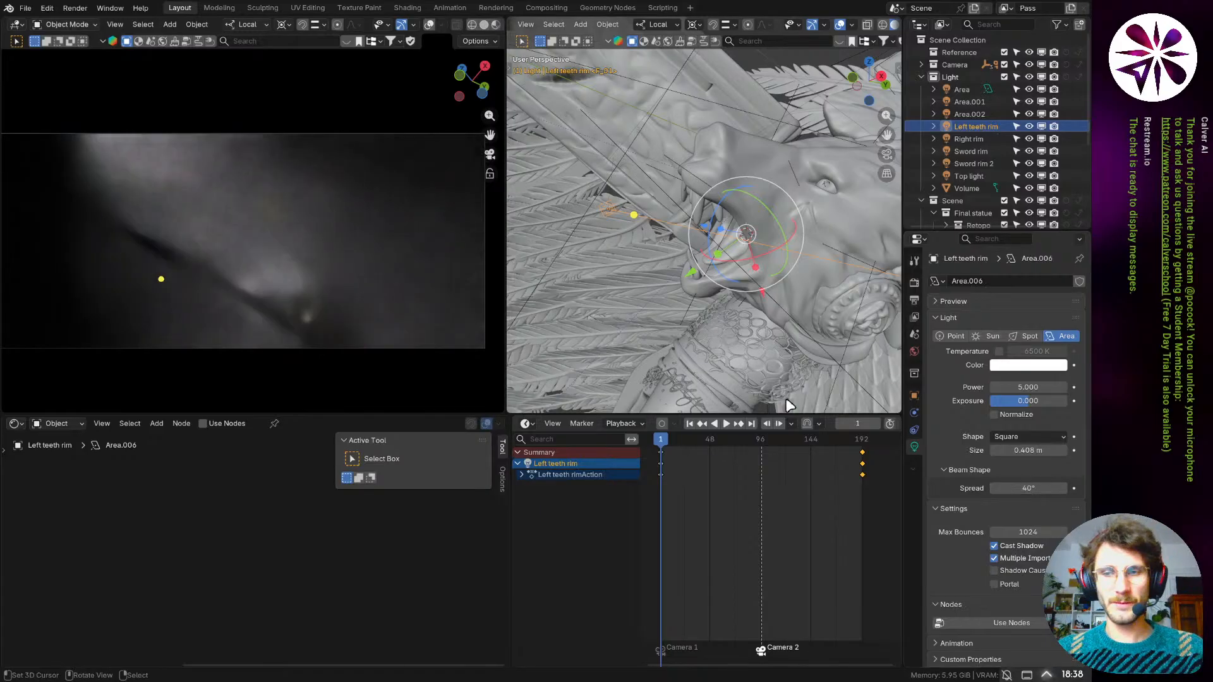
- Set the Left teeth rim light's power to 20 and review its ray visibility options
left_click(1040, 388)
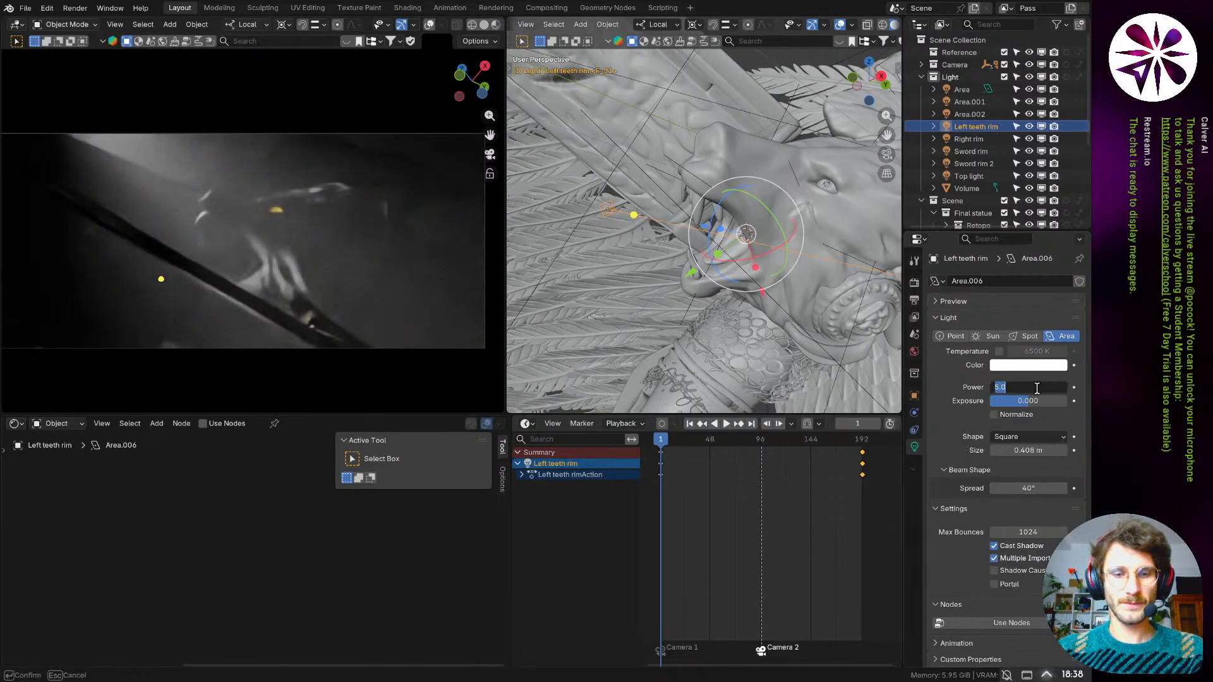
type("20")
key("Return")
left_click(914, 395)
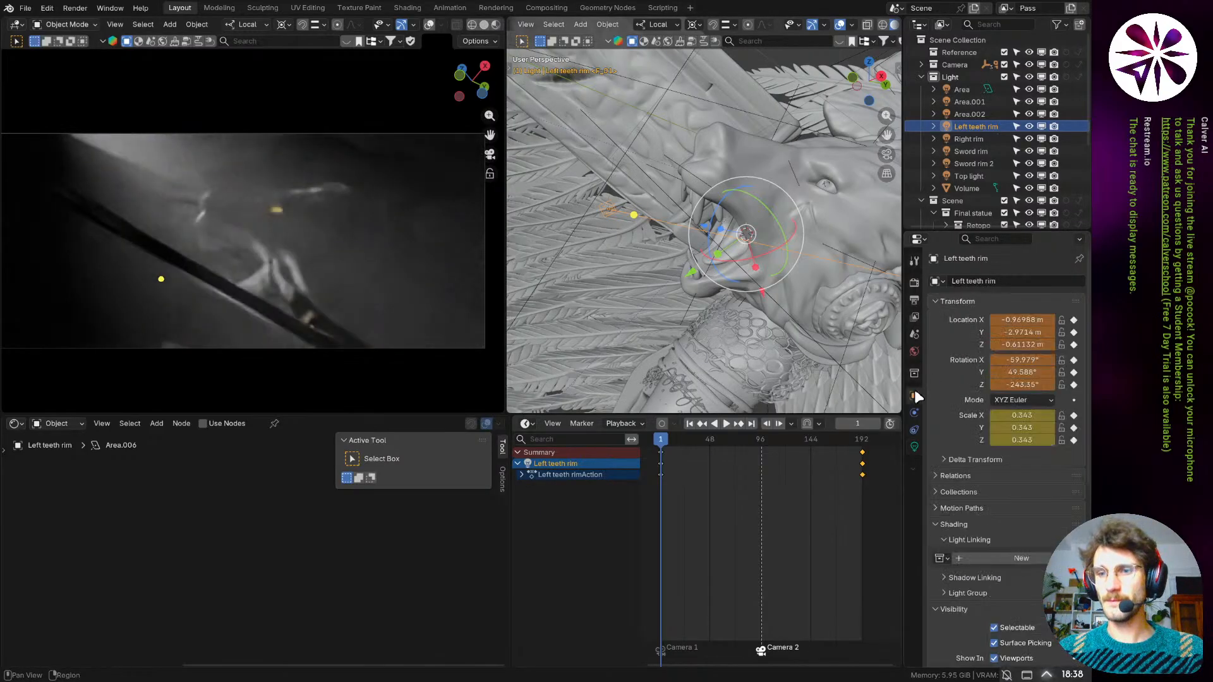
scroll(960, 532, "down", 4)
scroll(1026, 600, "down", 4)
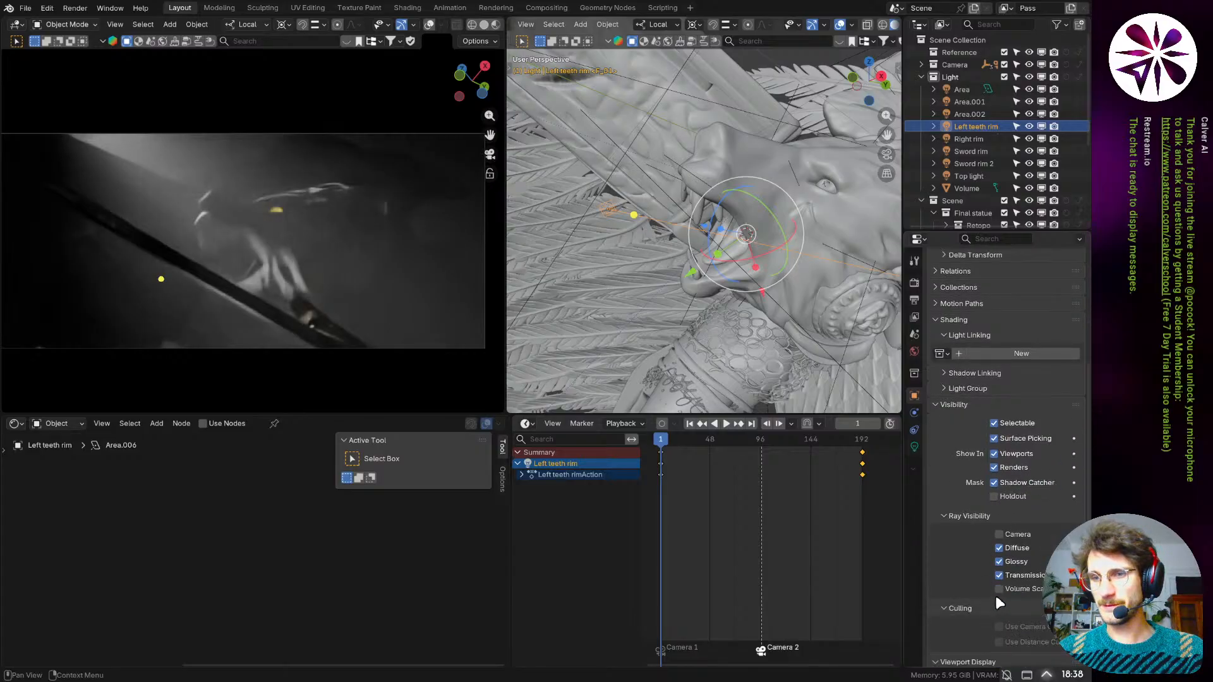
left_click(914, 447)
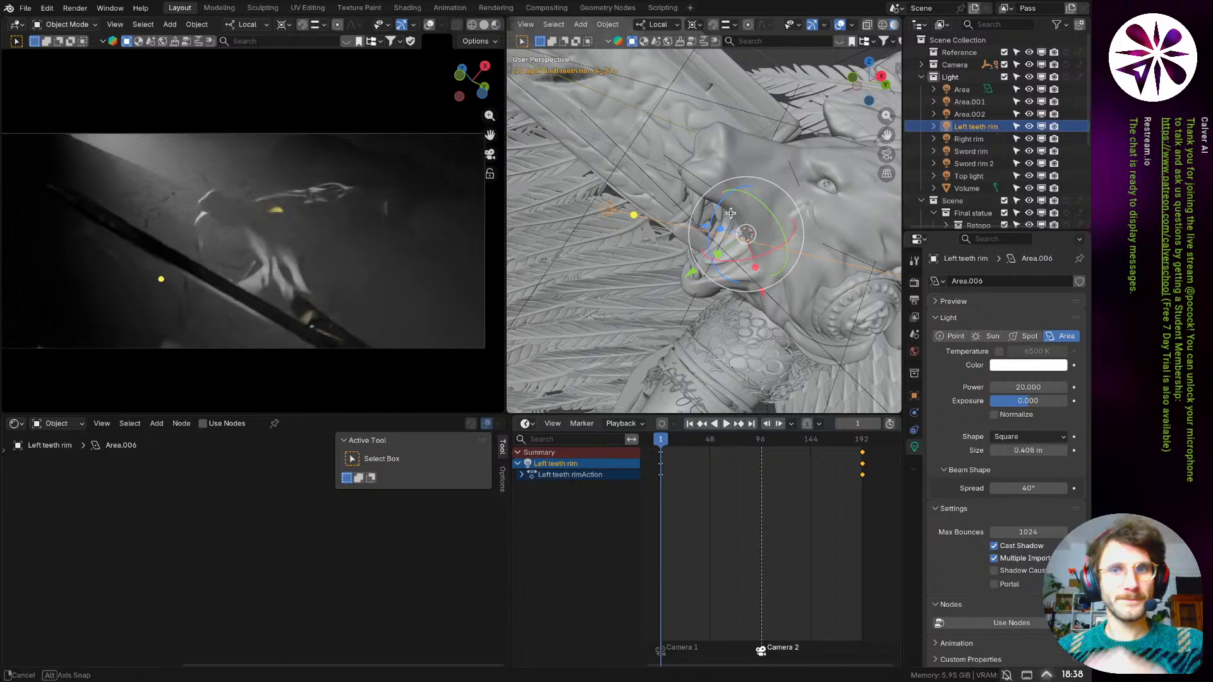
- From the side of the open mouth, trackball-rotate the Left teeth rim light and move it up toward the upper jaw
middle_click_drag(743, 282, 672, 188)
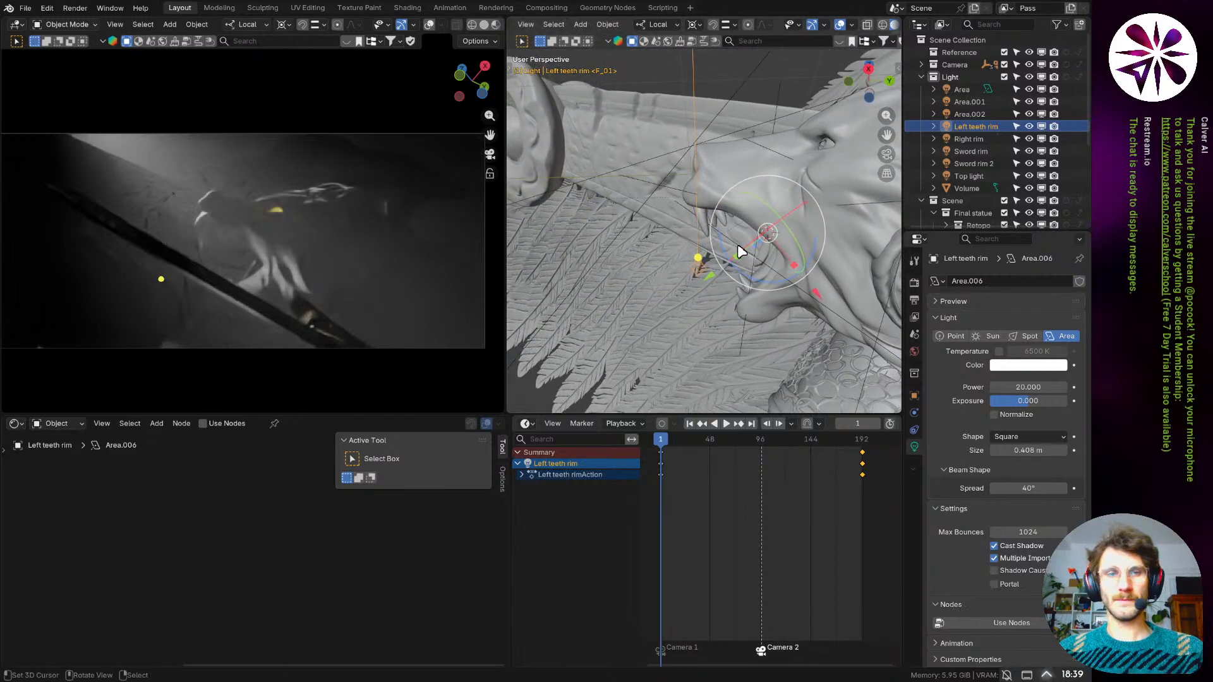
middle_click_drag(761, 227, 641, 212)
key("r")
key("r")
left_click(775, 247)
key("g")
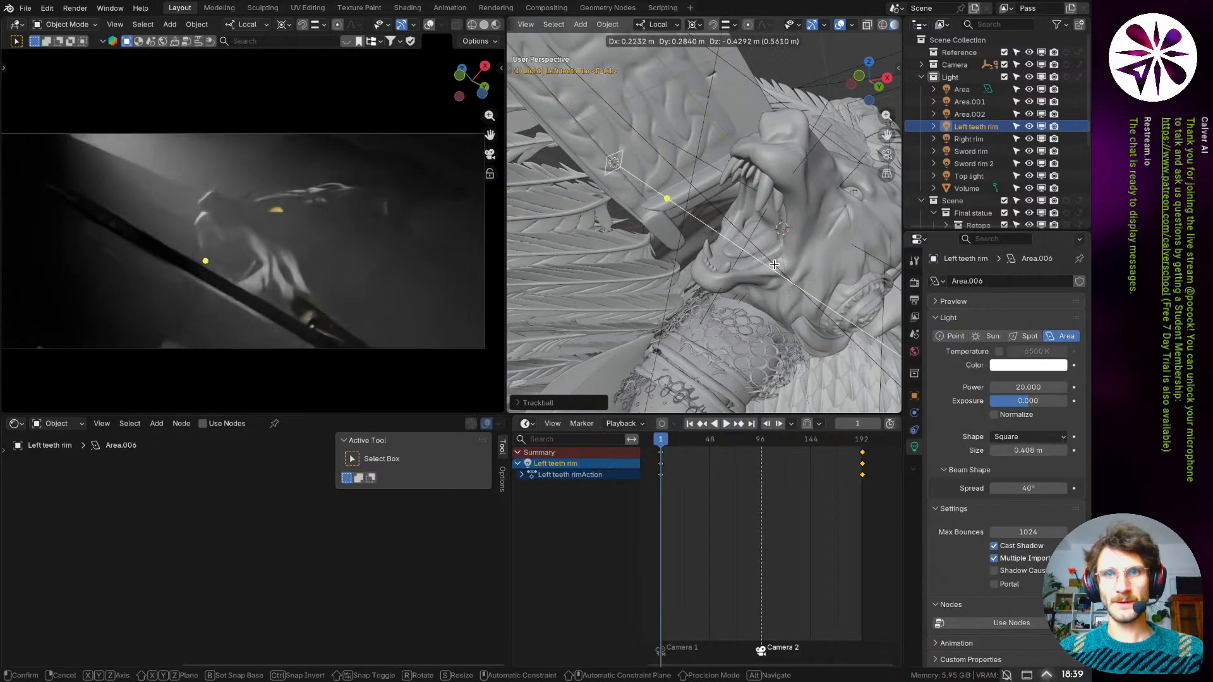
left_click(724, 147)
- Zoom in on the fangs and move the Left teeth rim light closer to the upper teeth
scroll(738, 165, "up", 5)
middle_click_drag(745, 177, 783, 207)
key("g")
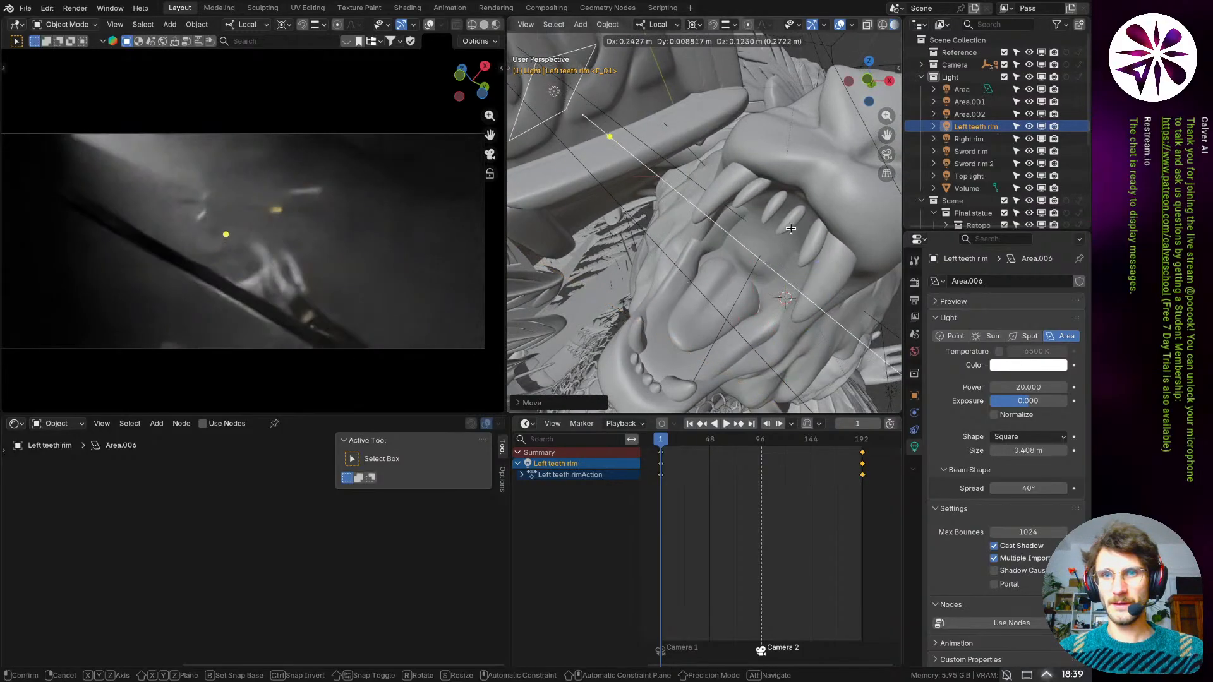
left_click(825, 252)
middle_click_drag(828, 257, 846, 205)
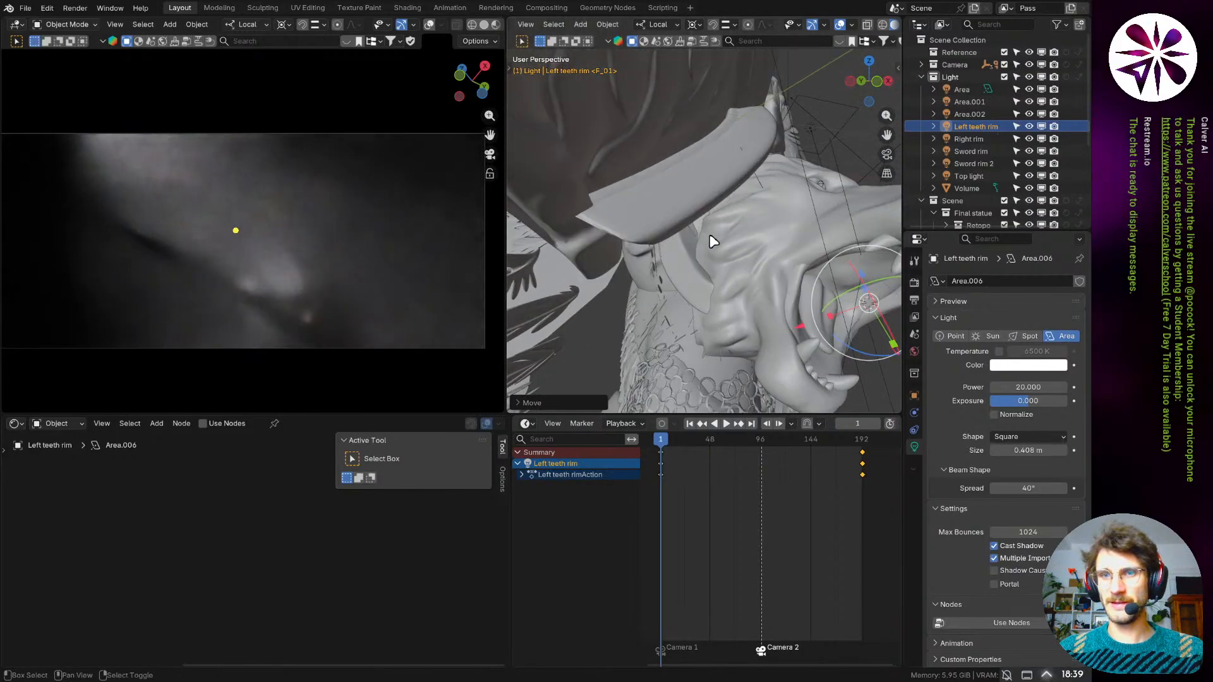
- From beside the snout, reposition the Left teeth rim light twice to refine its placement behind the upper jaw
middle_click_drag(710, 234, 702, 202)
key("g")
left_click(726, 244)
key("g")
left_click(729, 290)
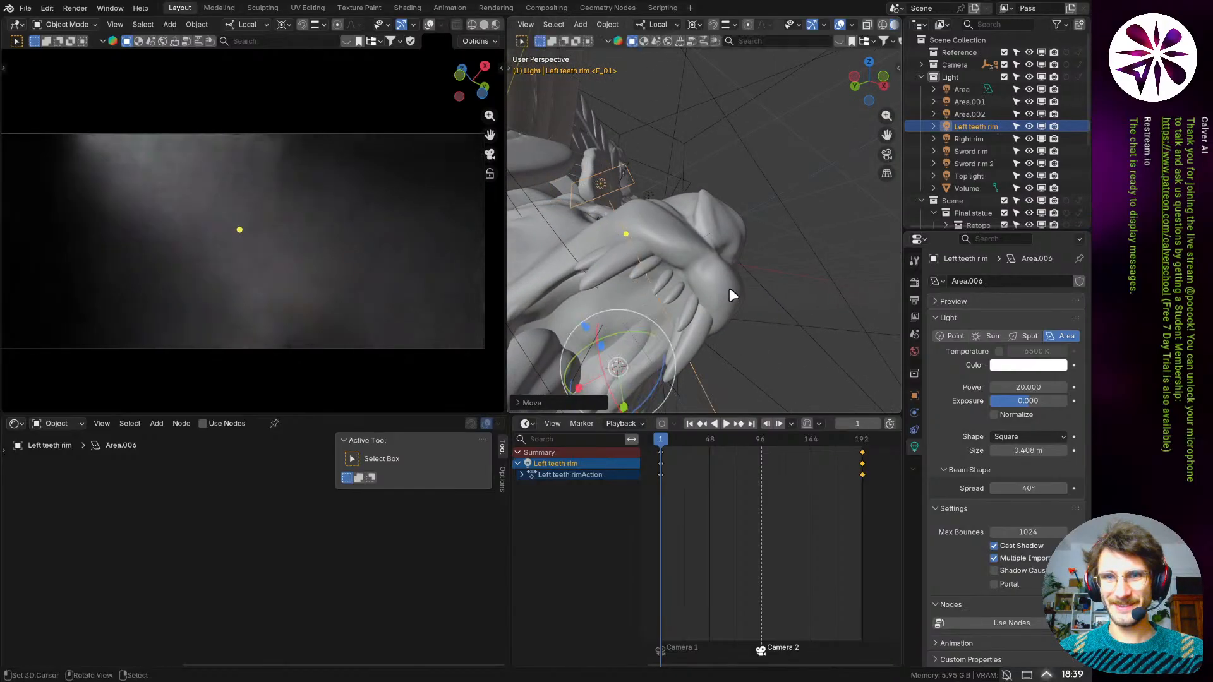
- Enlarge the Left teeth rim light to about 1.25 m and nudge its position twice beside the front fangs
middle_click_drag(730, 289, 778, 308)
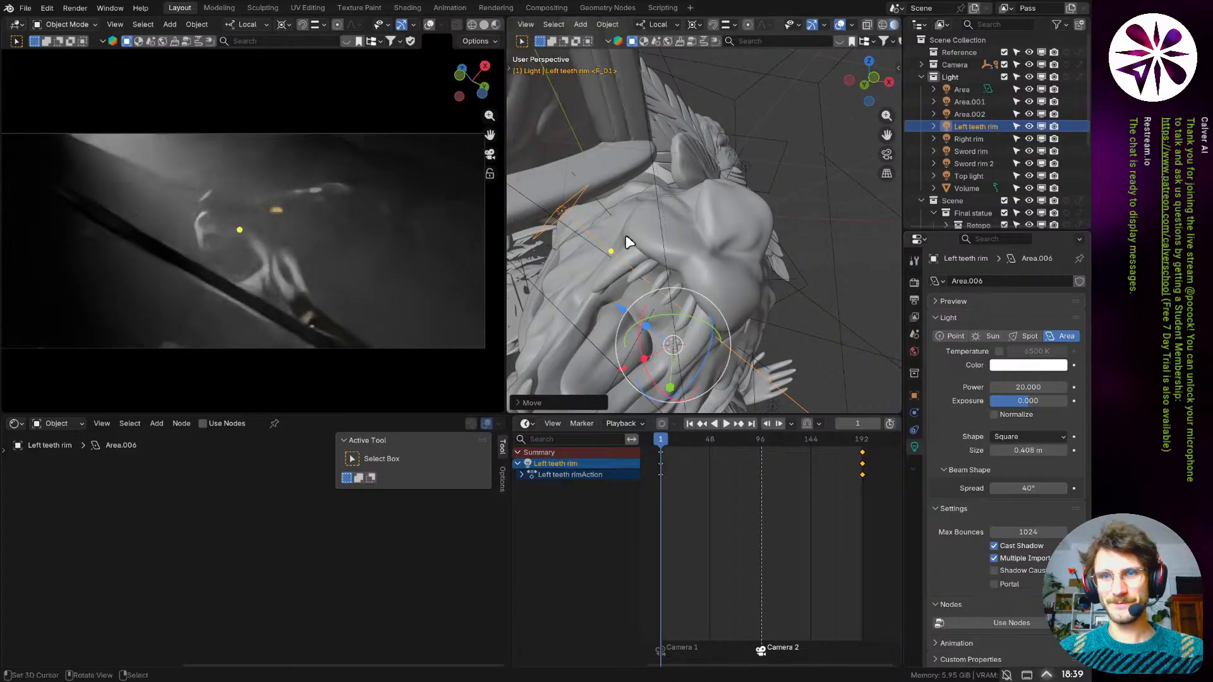
left_click_drag(572, 215, 599, 235)
middle_click_drag(850, 325, 701, 288)
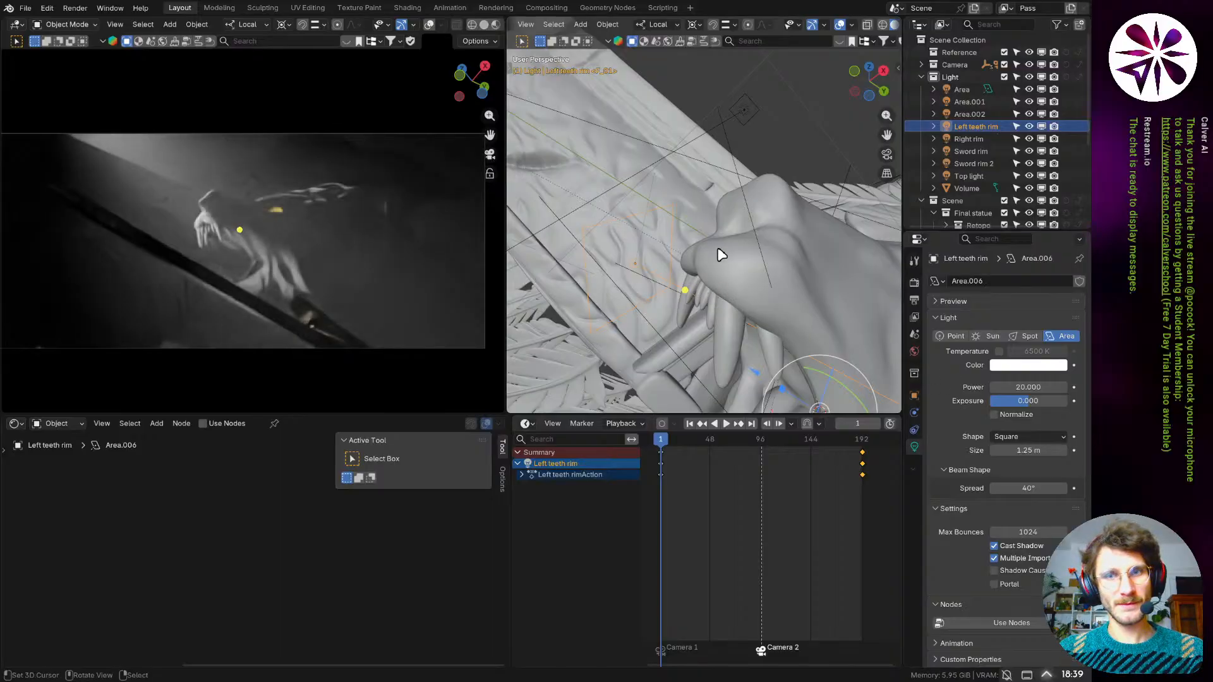
middle_click_drag(718, 252, 808, 287)
key("g")
left_click(816, 331)
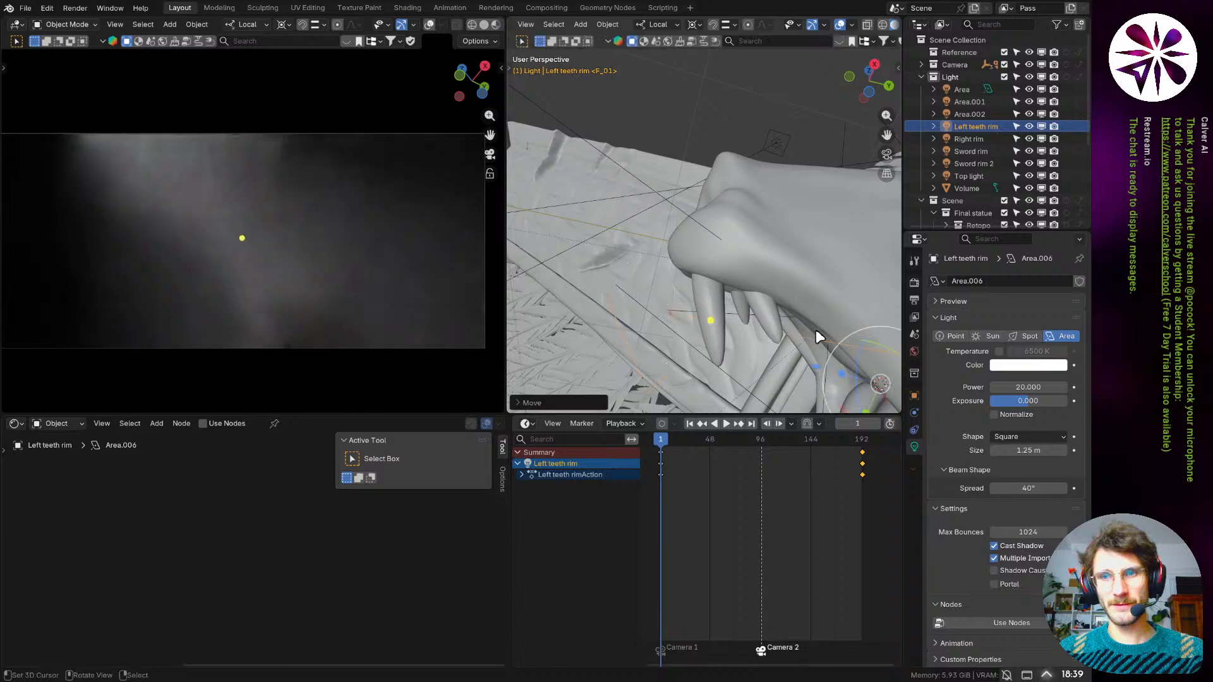
key("g")
left_click(810, 311)
- Set the Left teeth rim light's power to 5, shrink it to about 0.51 m and check the fangs up close
left_click(1041, 386)
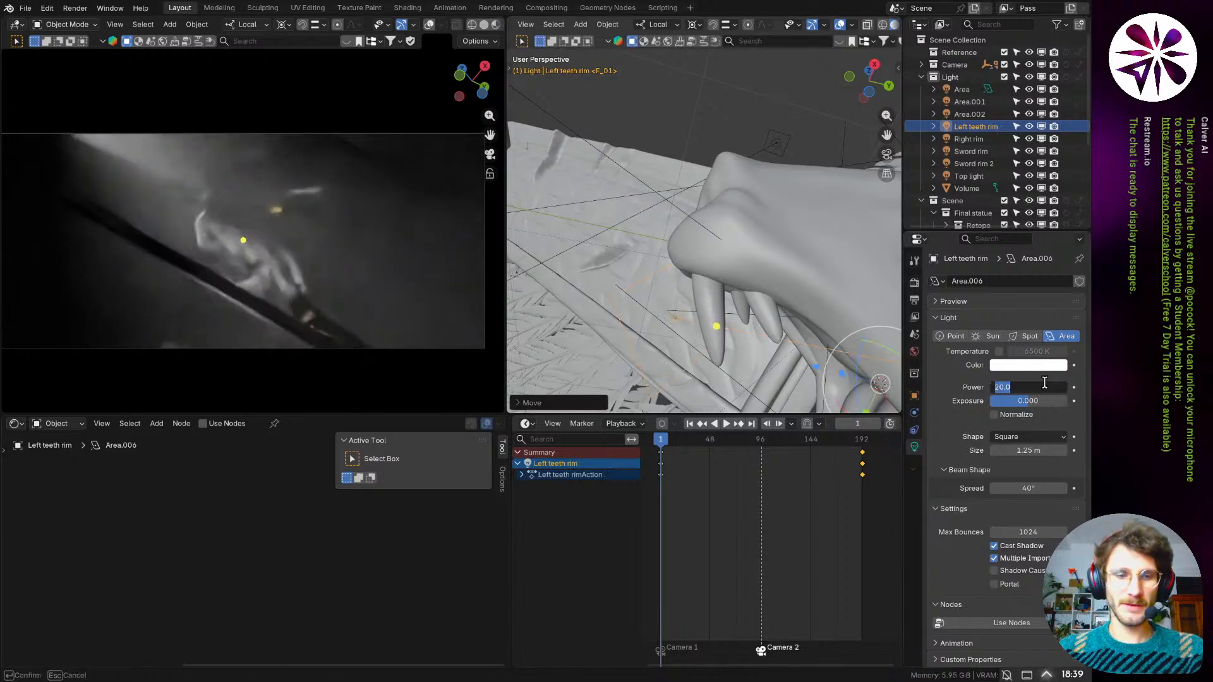
type("5")
key("Return")
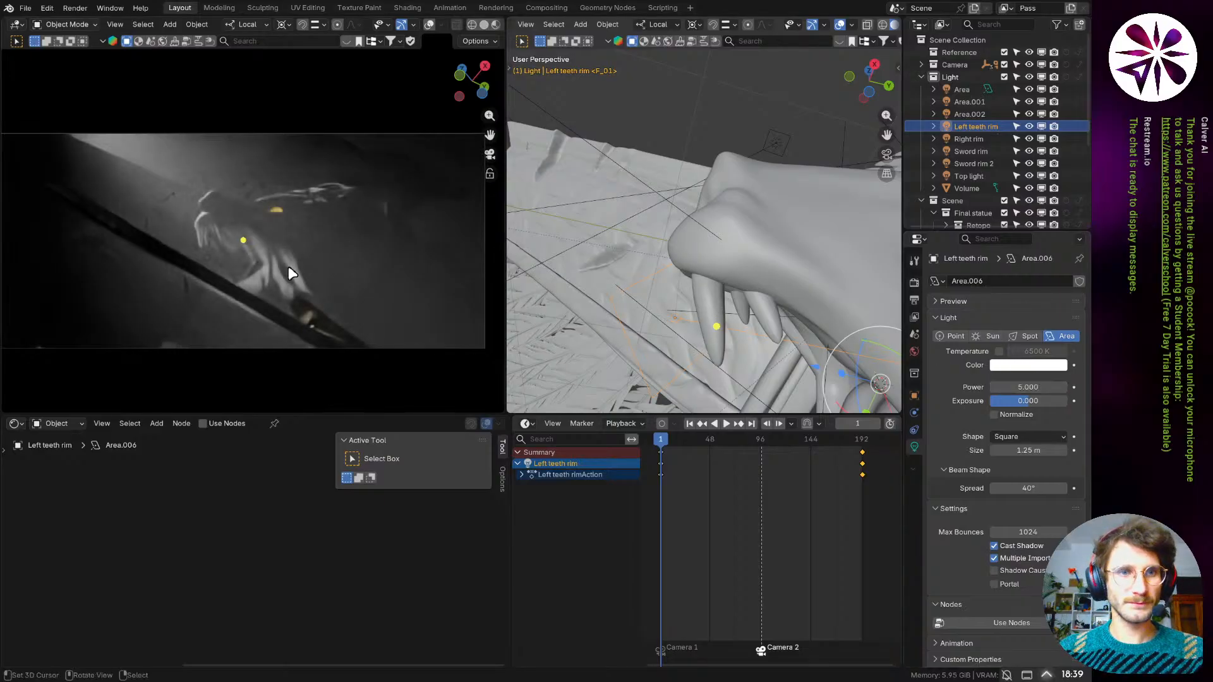
left_click_drag(613, 299, 646, 320)
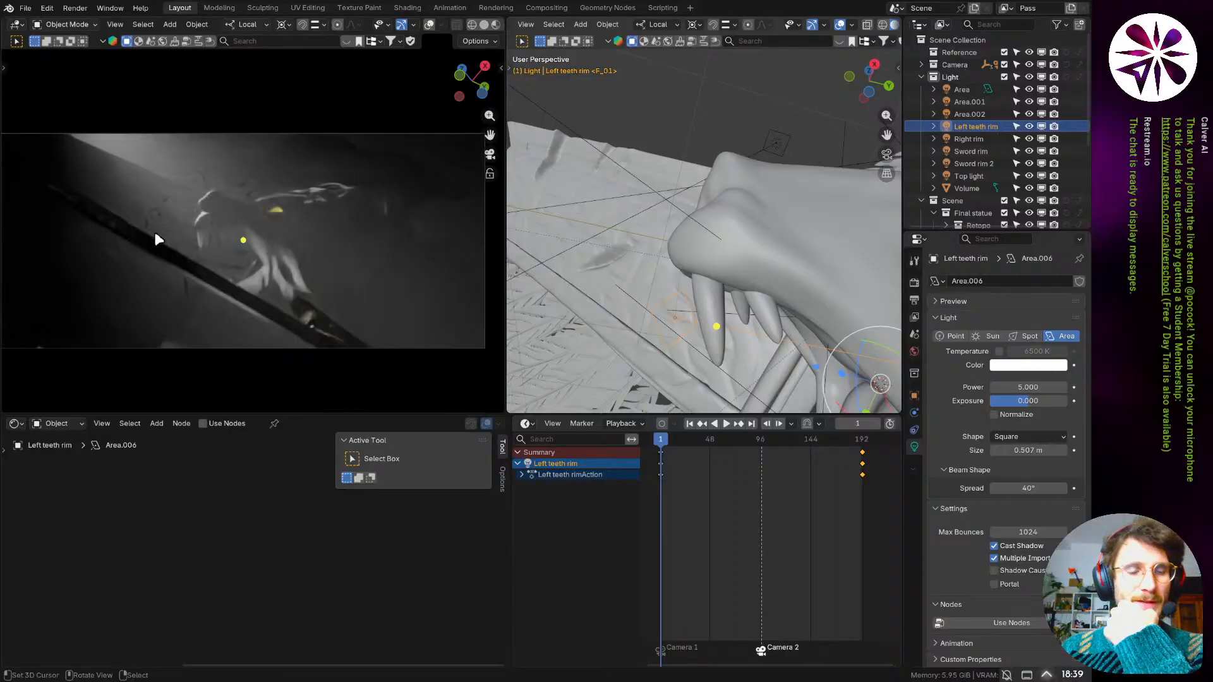
scroll(209, 237, "up", 1)
scroll(196, 252, "up", 2)
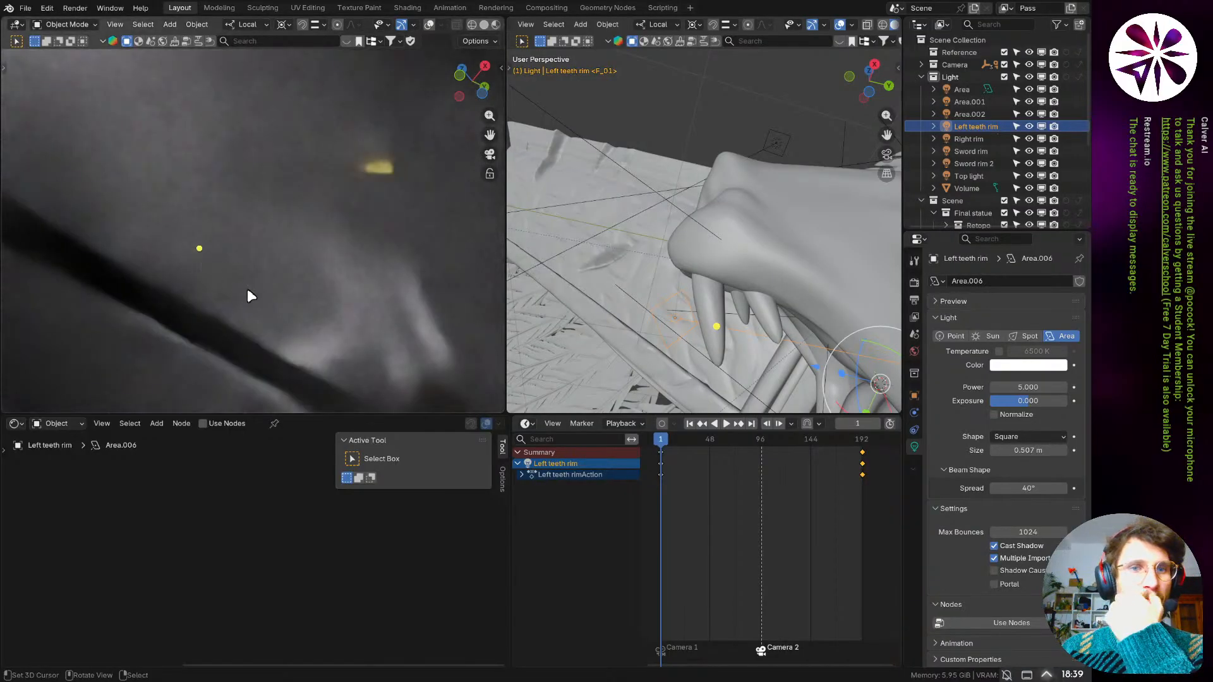
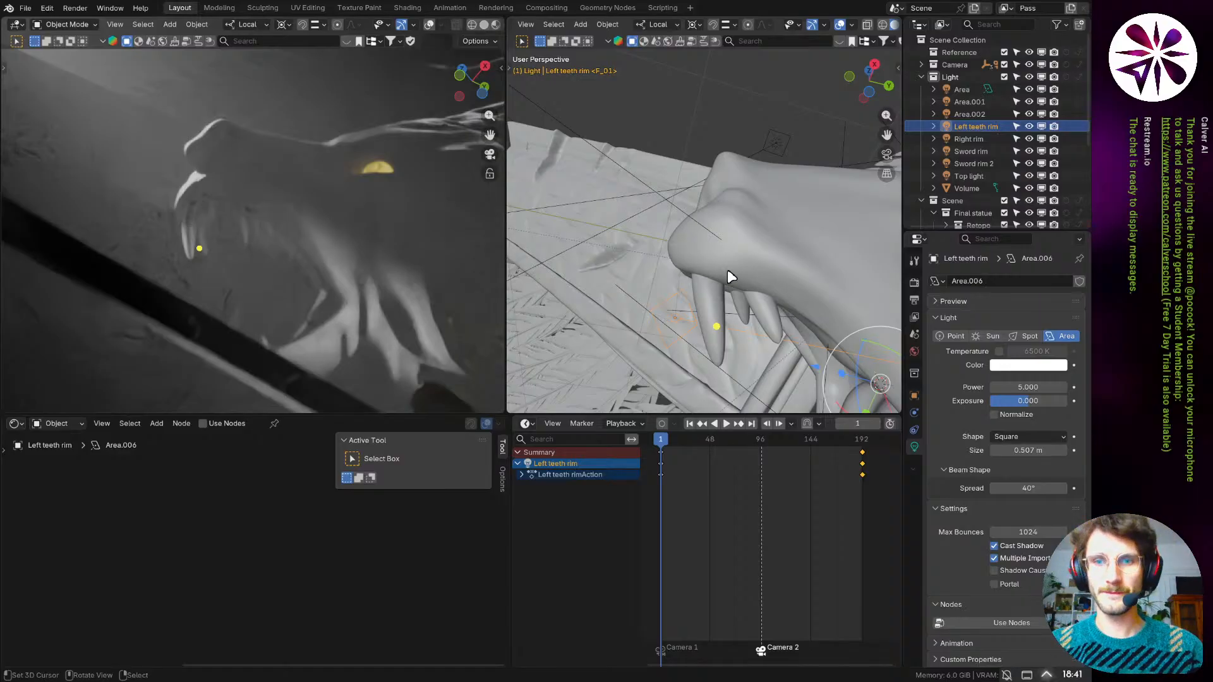
- Duplicate the Left teeth rim light, trackball-rotate the copy and nudge it near the upper teeth
middle_click_drag(726, 278, 811, 269)
key("shift+d")
key("r")
key("r")
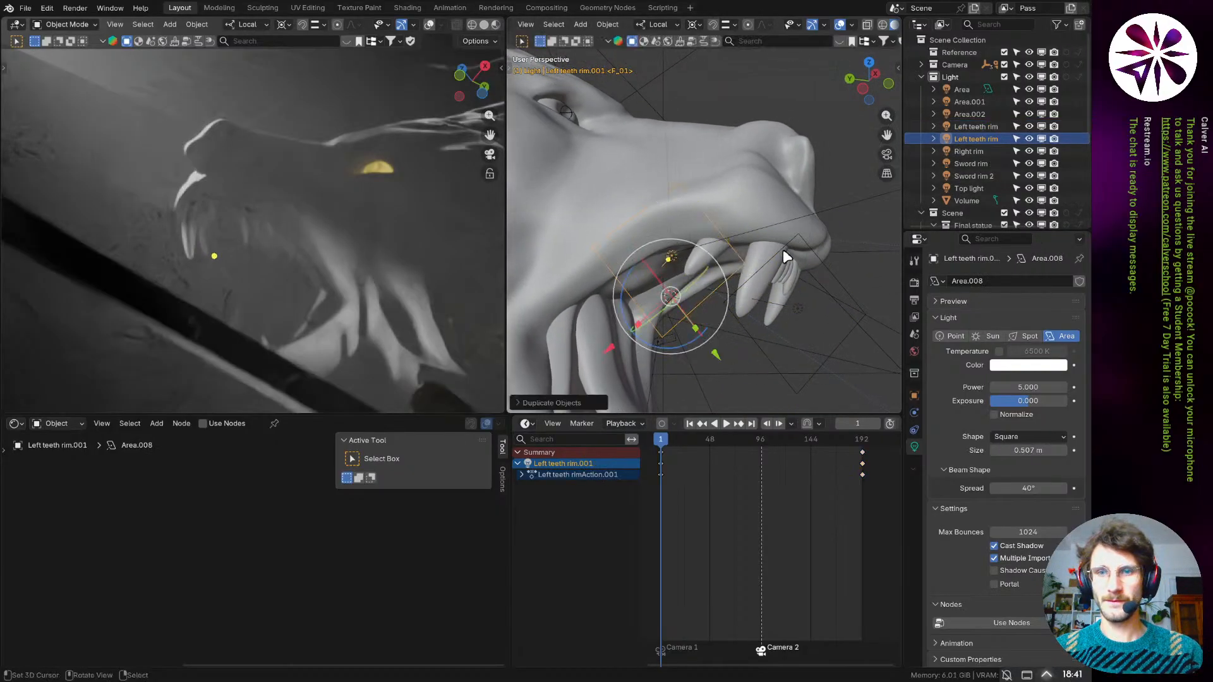
left_click(776, 256)
key("g")
left_click(774, 254)
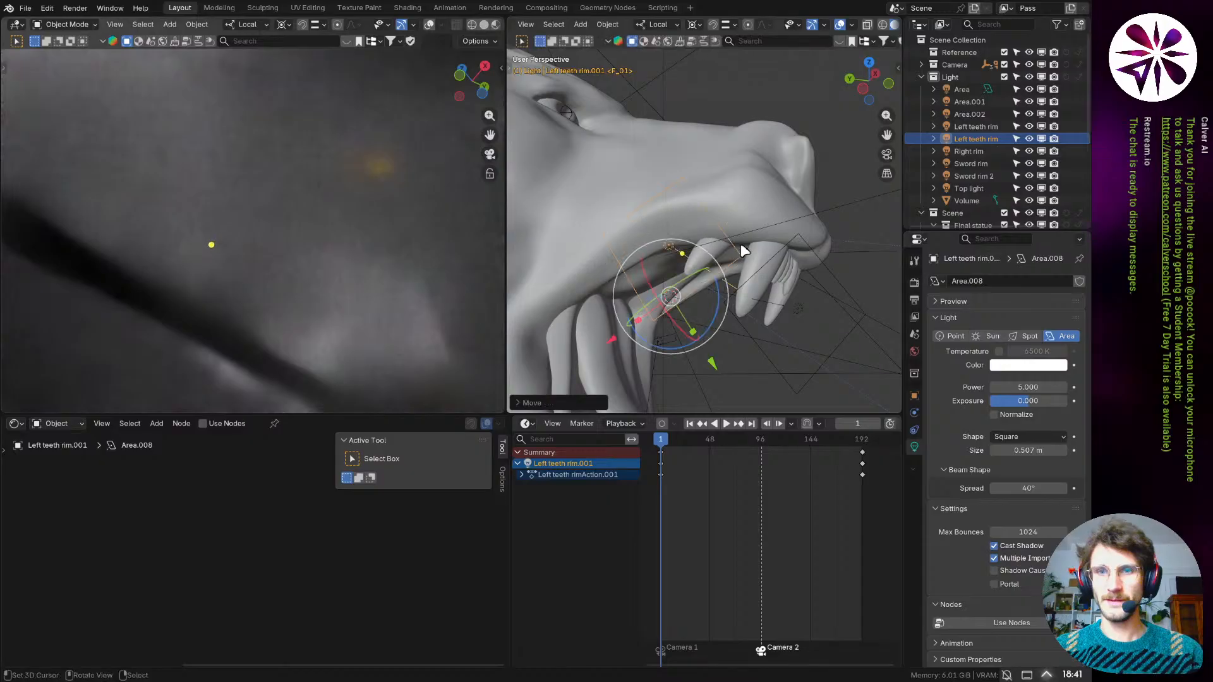
- View the duplicated light among the fangs and trackball-rotate it again toward the small rear tooth
middle_click_drag(774, 254, 747, 304)
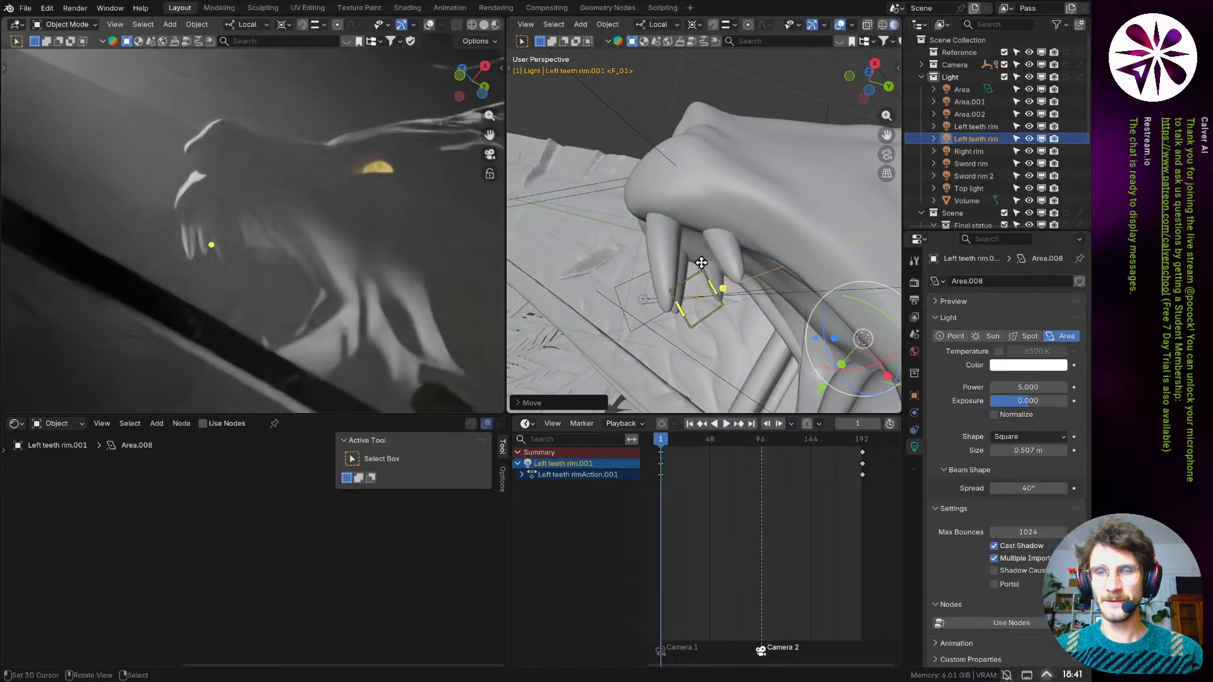
scroll(722, 281, "up", 6)
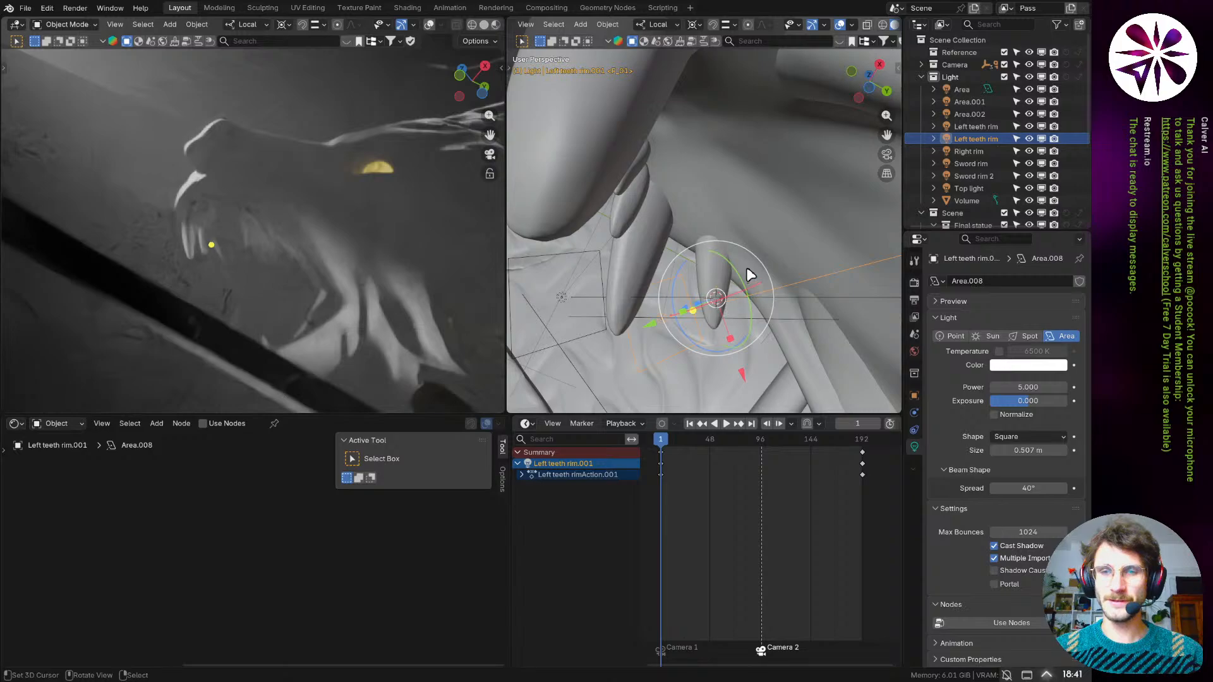
mouse_move(747, 273)
middle_mouse_down()
mouse_move(757, 262)
mouse_move(739, 271)
middle_mouse_up()
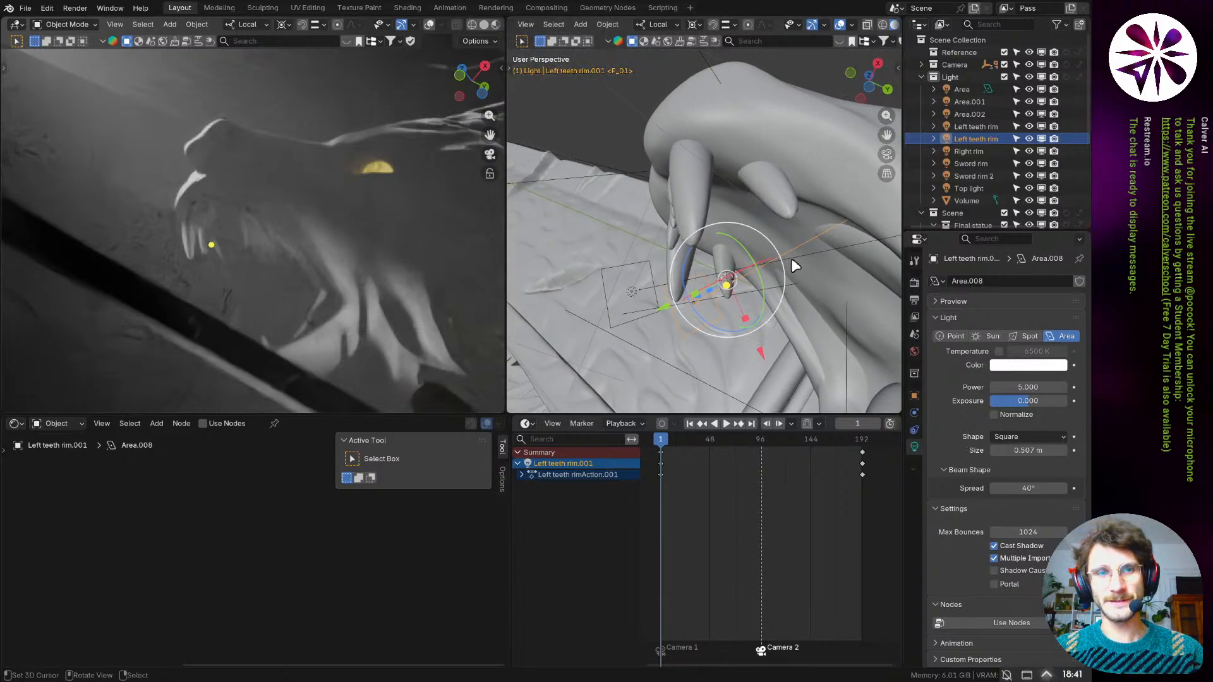
key("r")
key("r")
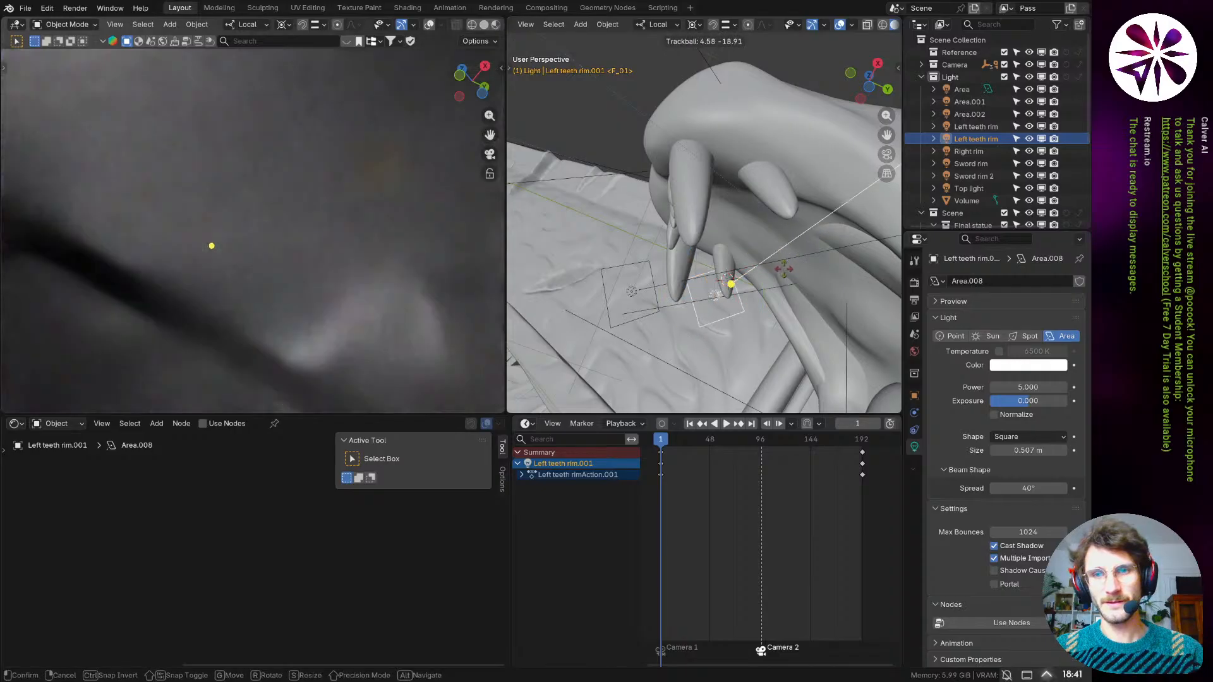
left_click(762, 270)
- Shrink the duplicated teeth rim light to about 0.41 m
middle_click_drag(788, 266, 796, 259)
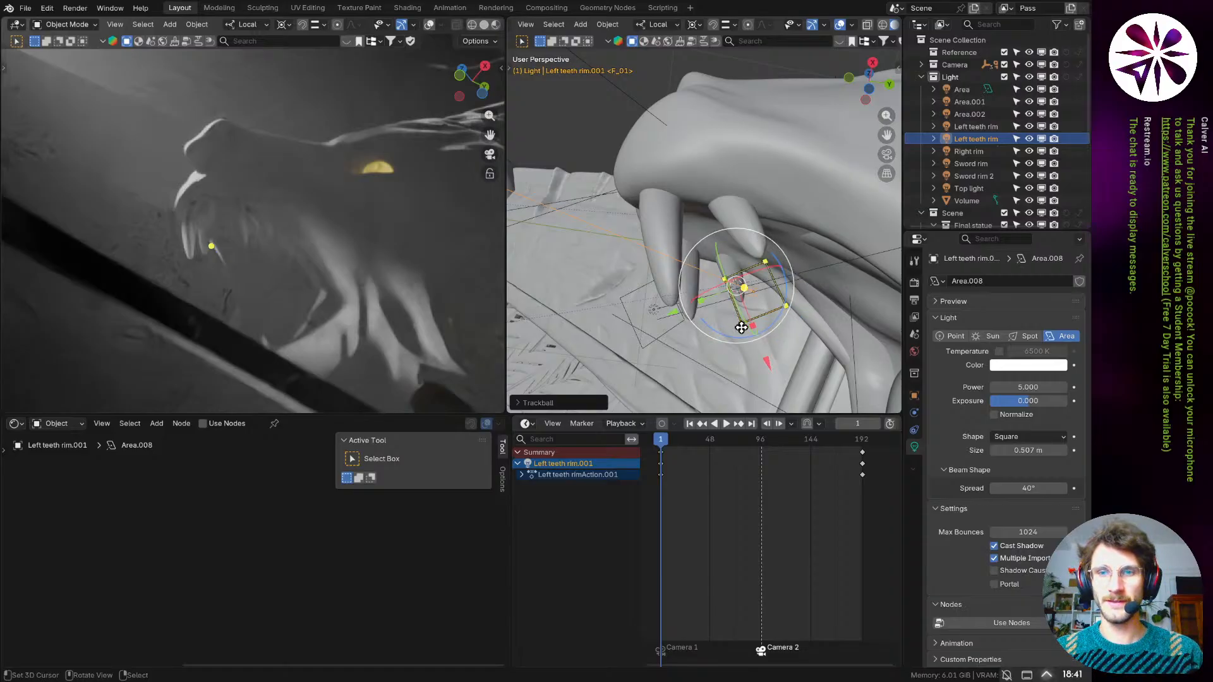
scroll(736, 325, "up", 3)
middle_click_drag(749, 254, 696, 376)
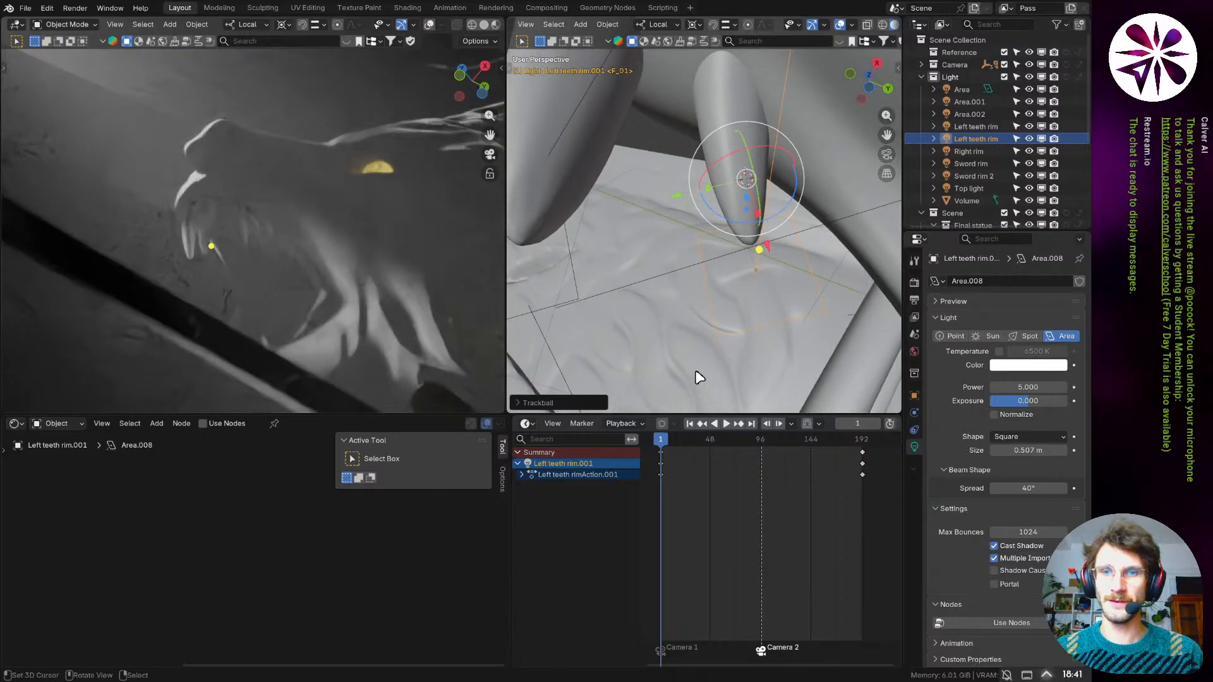
left_click_drag(712, 339, 727, 324)
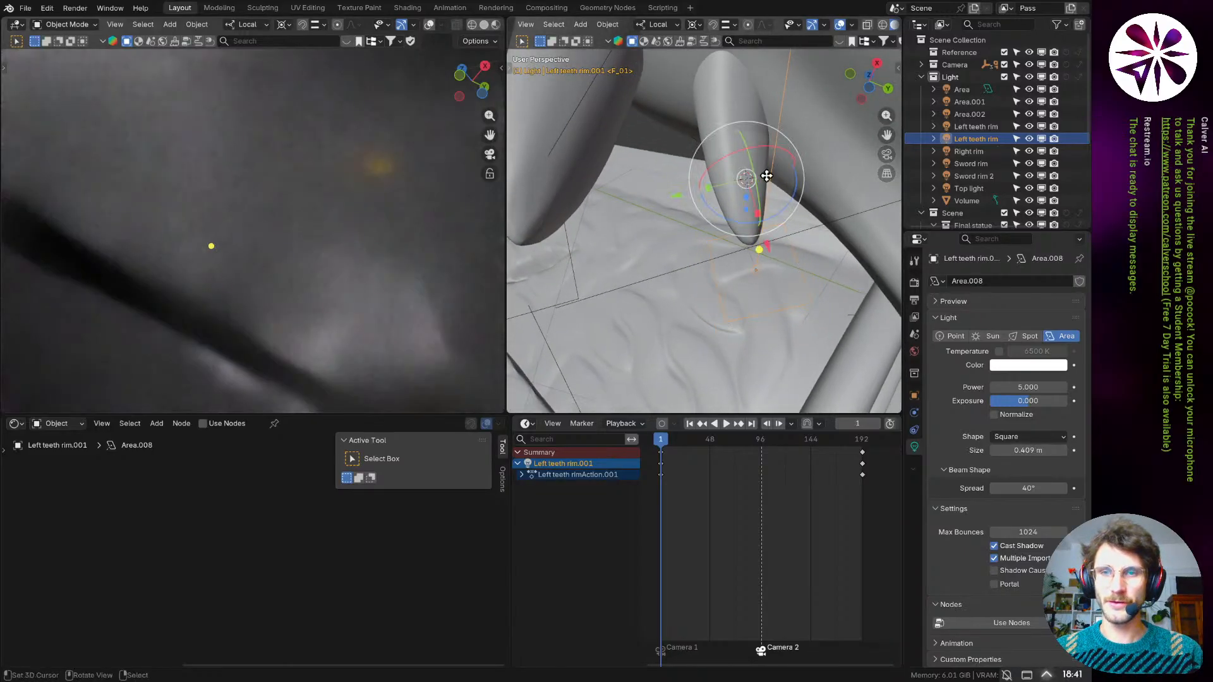
- Select the original Left teeth rim light and duplicate it, placing the new copy beside the upper fangs
middle_click_drag(758, 215, 724, 213)
left_click(671, 192)
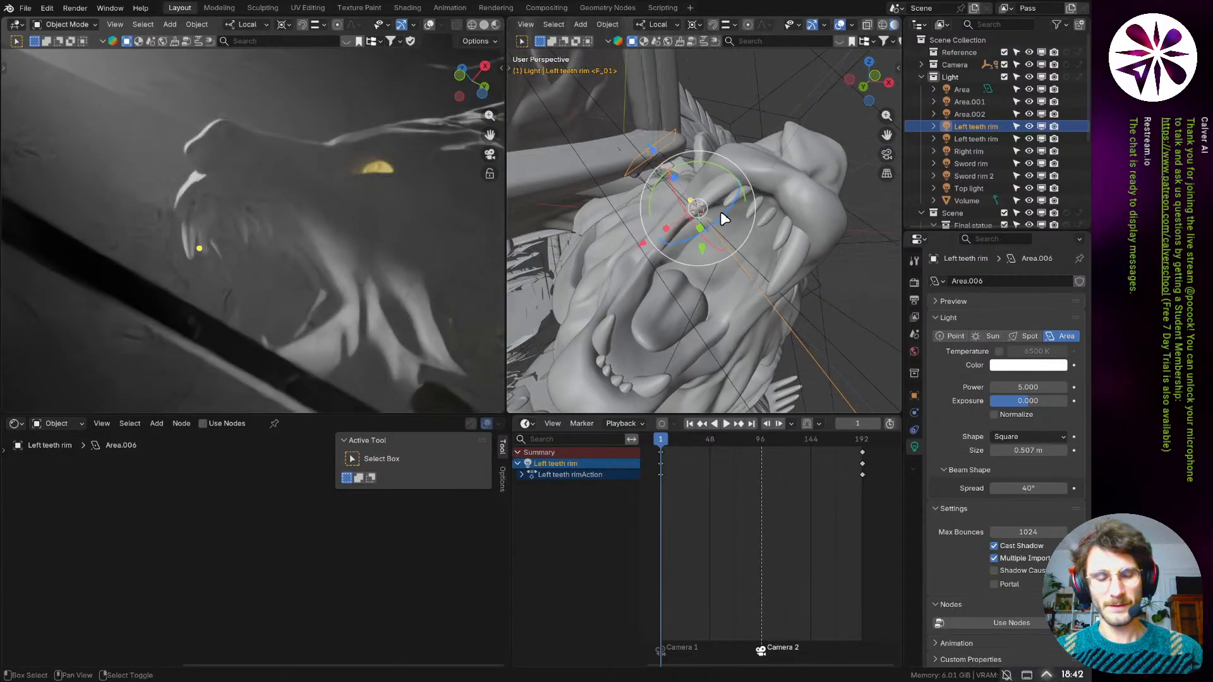
key("shift+d")
left_click(786, 282)
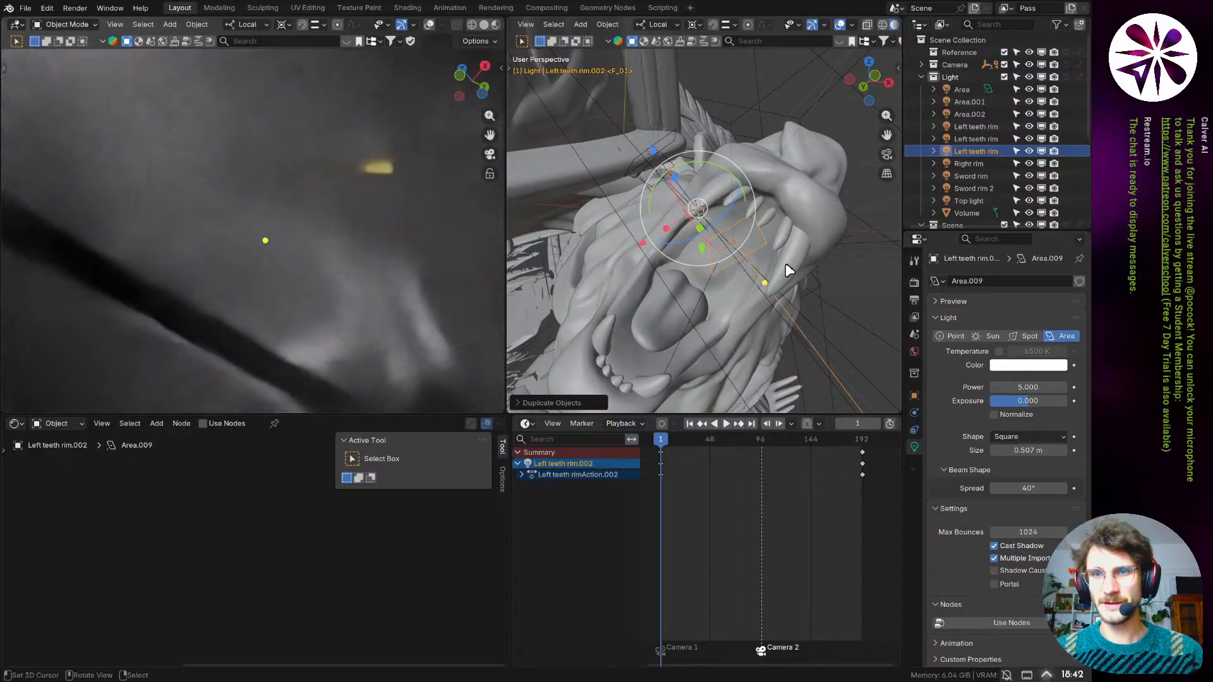
- Move the newest teeth rim copy next to the front fangs and trackball-rotate it to redirect its beam
middle_click_drag(786, 262, 716, 246)
middle_click_drag(875, 284, 768, 224)
key("g")
left_click(817, 282)
key("r")
key("r")
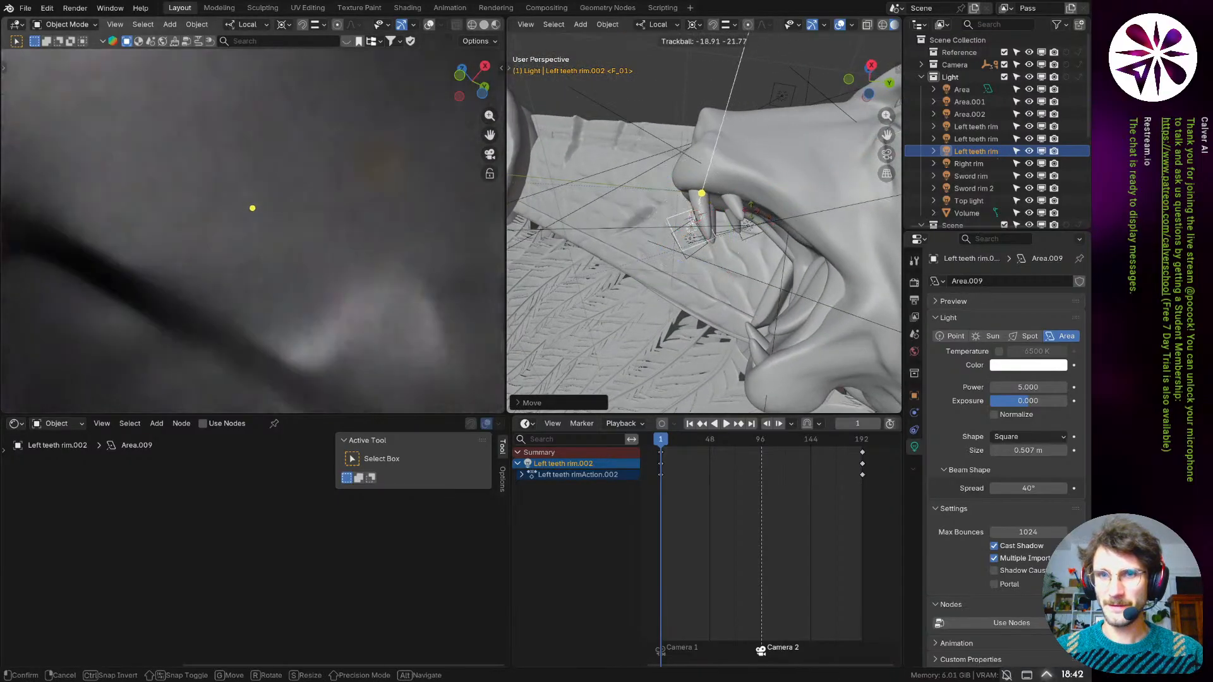
left_click(702, 222)
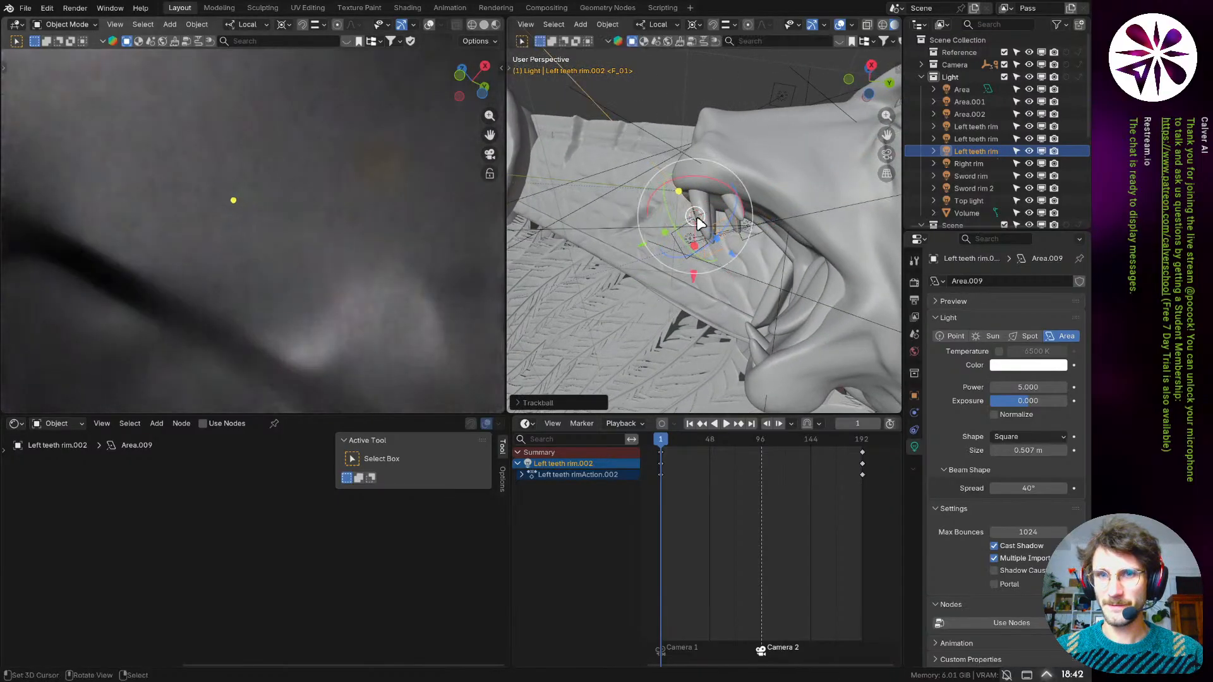
- Nudge the newest teeth rim copy into a better position beside the front fangs
key("g")
left_click(745, 251)
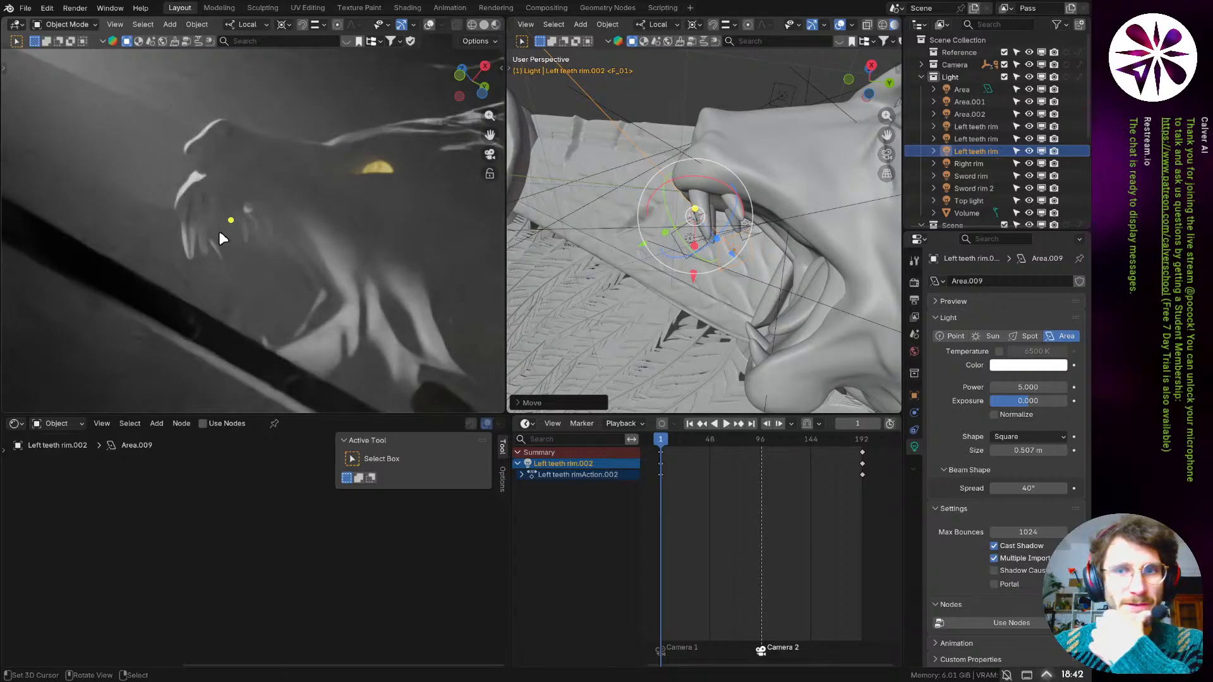
middle_click_drag(708, 209, 789, 268)
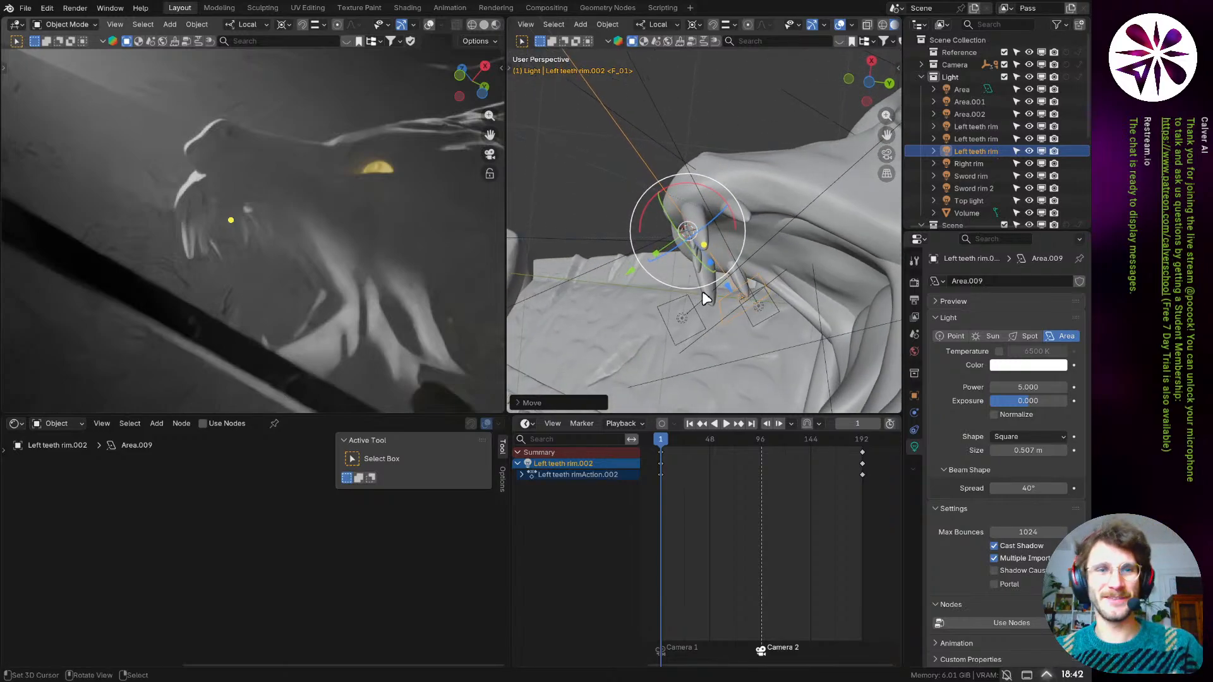
- Duplicate the fang light, place the copy by the beast's lower jaw teeth, and rotate it
middle_click_drag(699, 211, 813, 262)
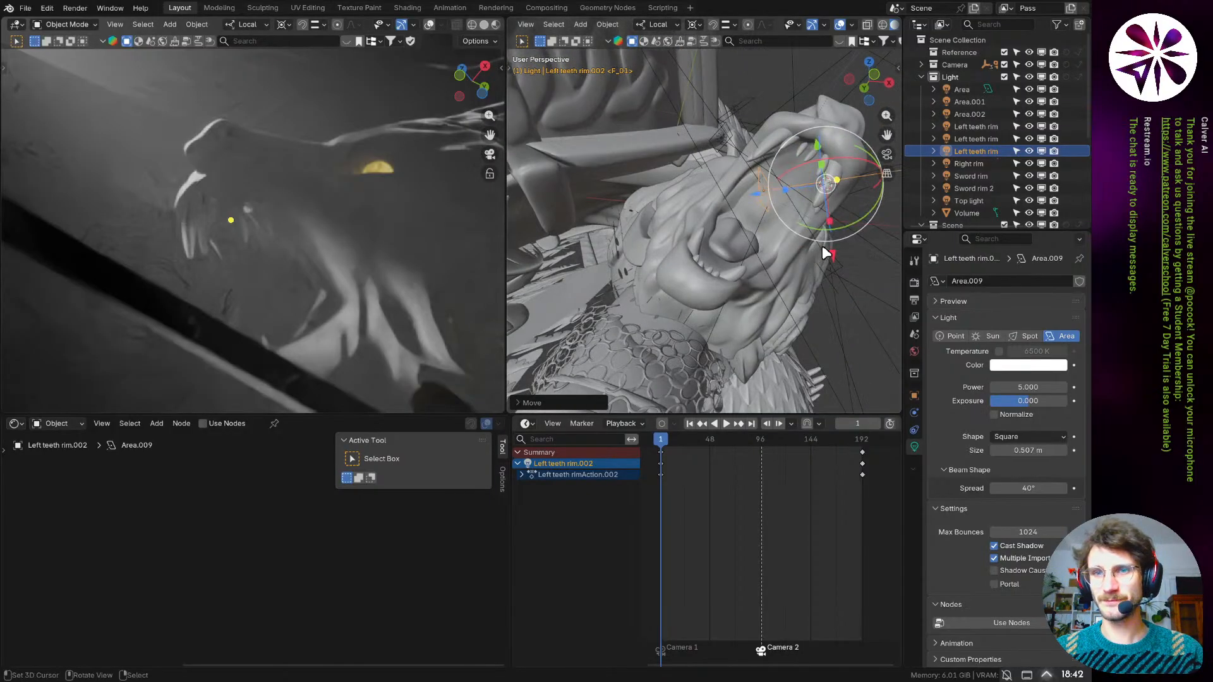
key("shift+d")
left_click(807, 252)
left_click(731, 271)
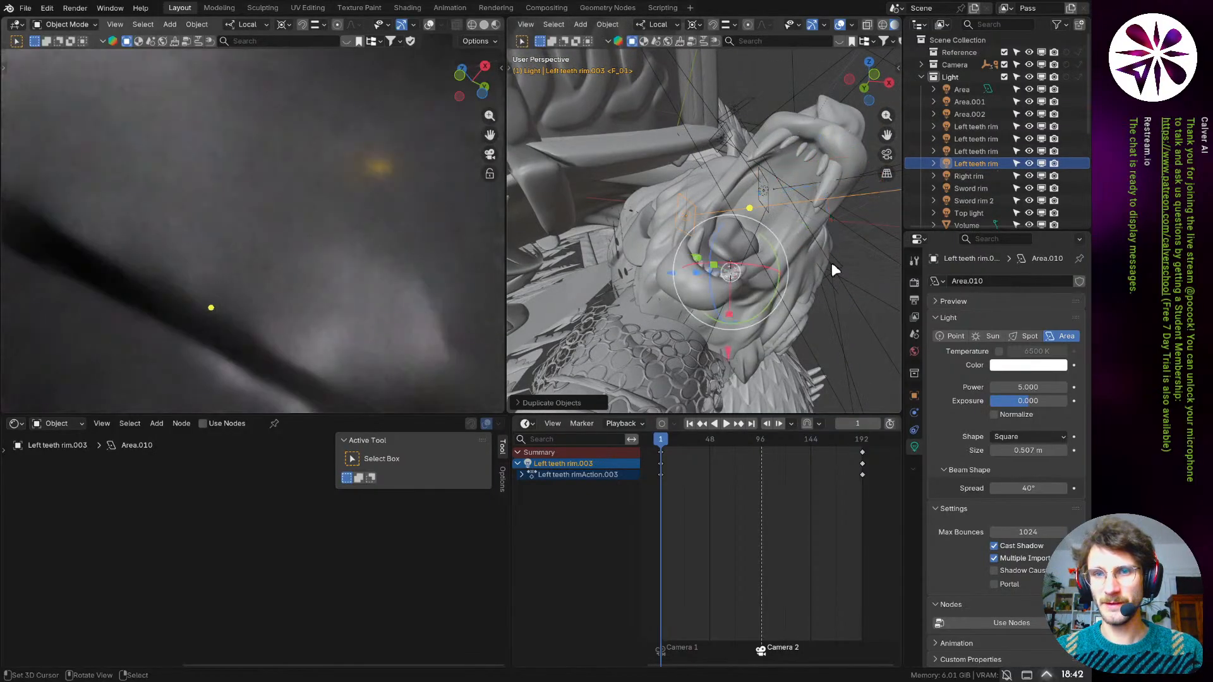
key("r")
left_click(766, 321)
key("g")
left_click(692, 318)
- Reposition the lower-jaw light from a new angle and trackball-rotate it to redirect its beam
middle_click_drag(725, 277, 833, 276)
key("g")
left_click(812, 302)
key("r")
key("r")
left_click(801, 330)
- Move the lower-jaw light close in front of the lower teeth and trackball-rotate it to aim at them
key("g")
left_click(758, 280)
key("r")
key("r")
left_click(765, 276)
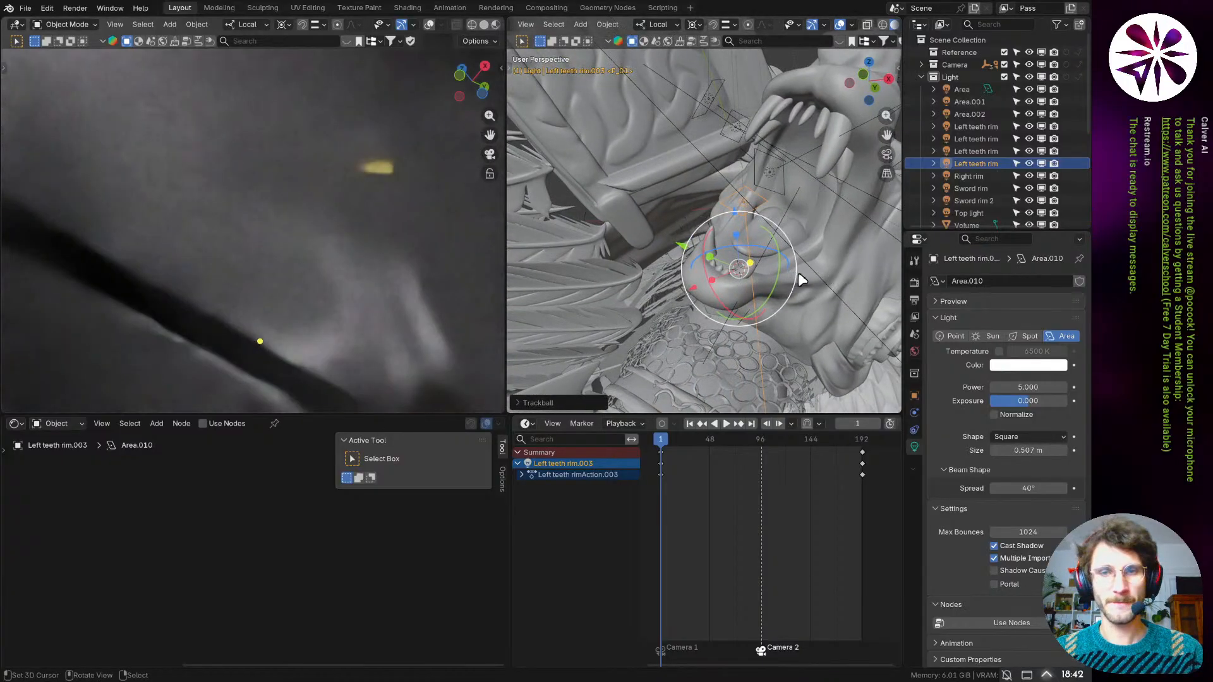
key("g")
left_click(755, 279)
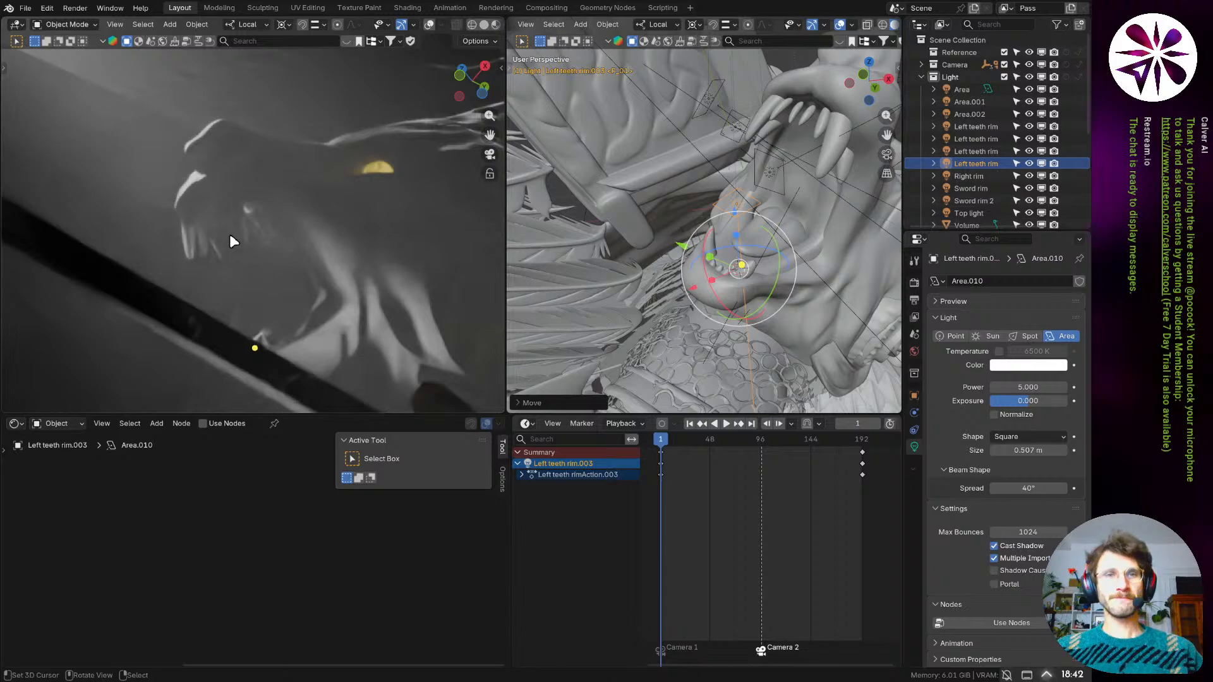
- Return the rendered view to the full camera framing and select the spear in the solid view
key("KP_0")
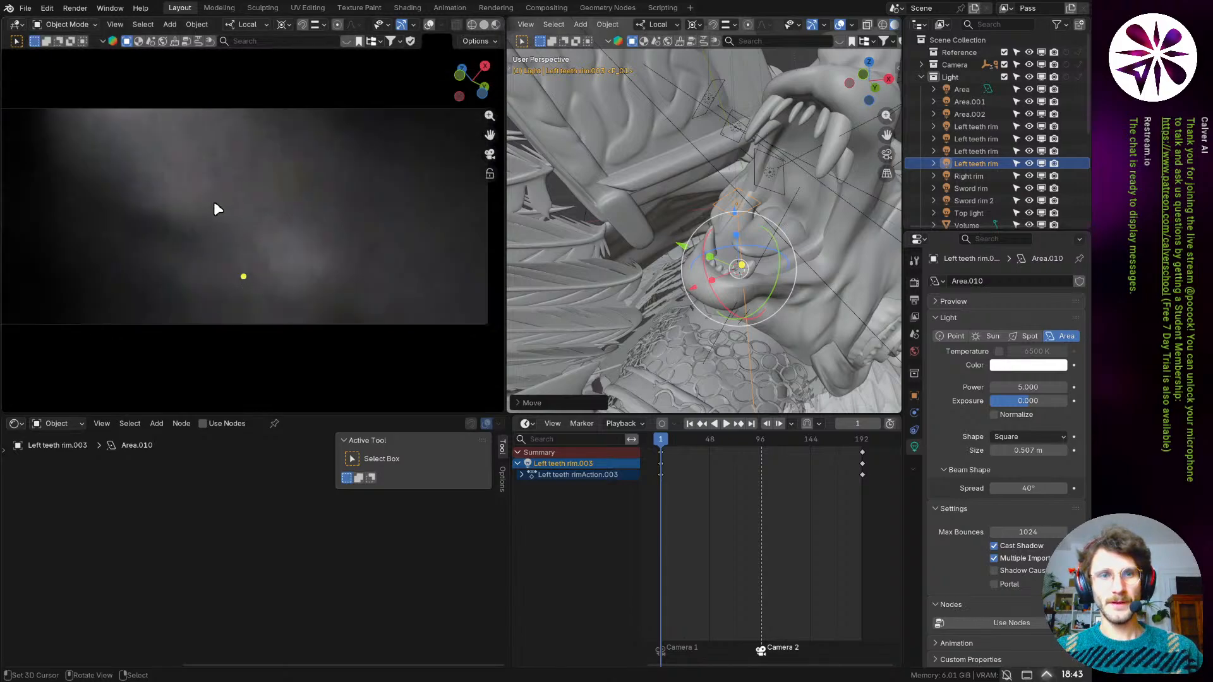
middle_click_drag(658, 266, 708, 269)
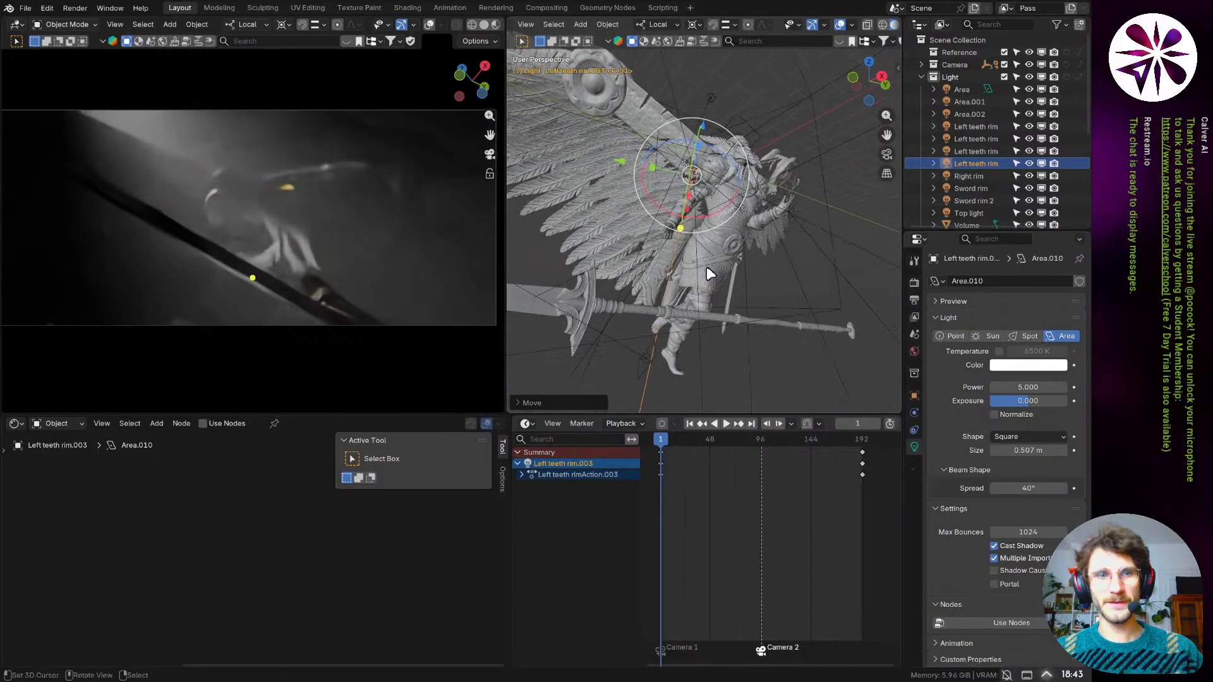
middle_click_drag(625, 324, 620, 310)
left_click(619, 310)
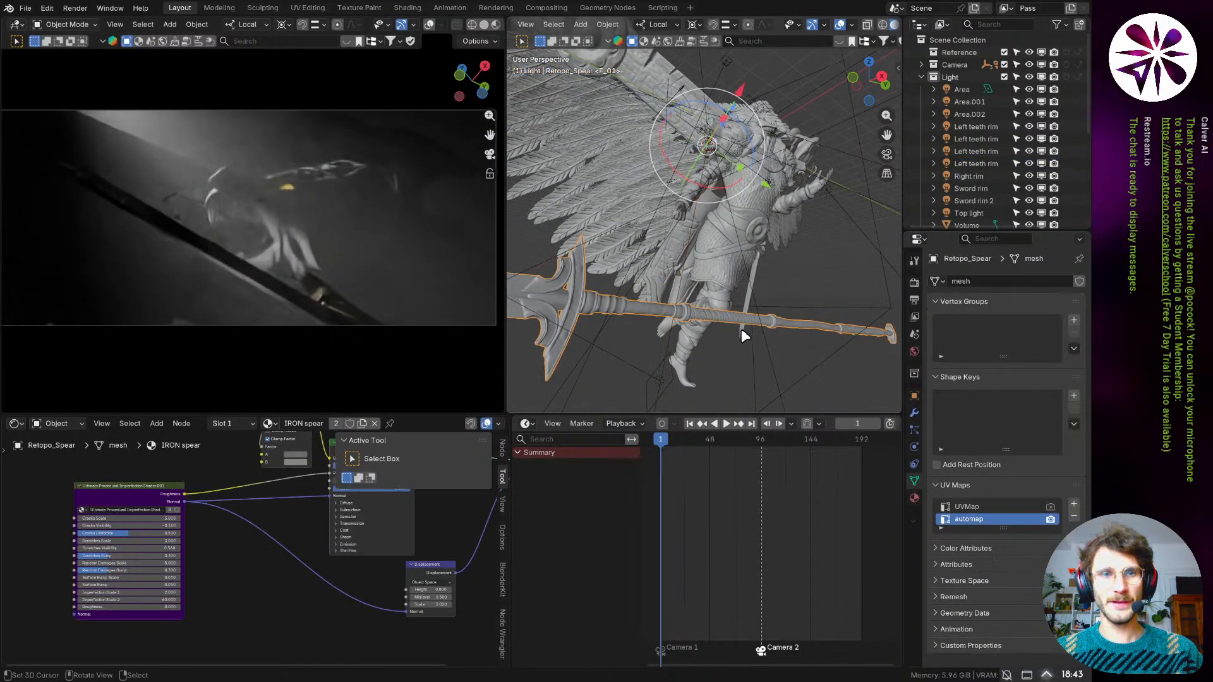
key("g")
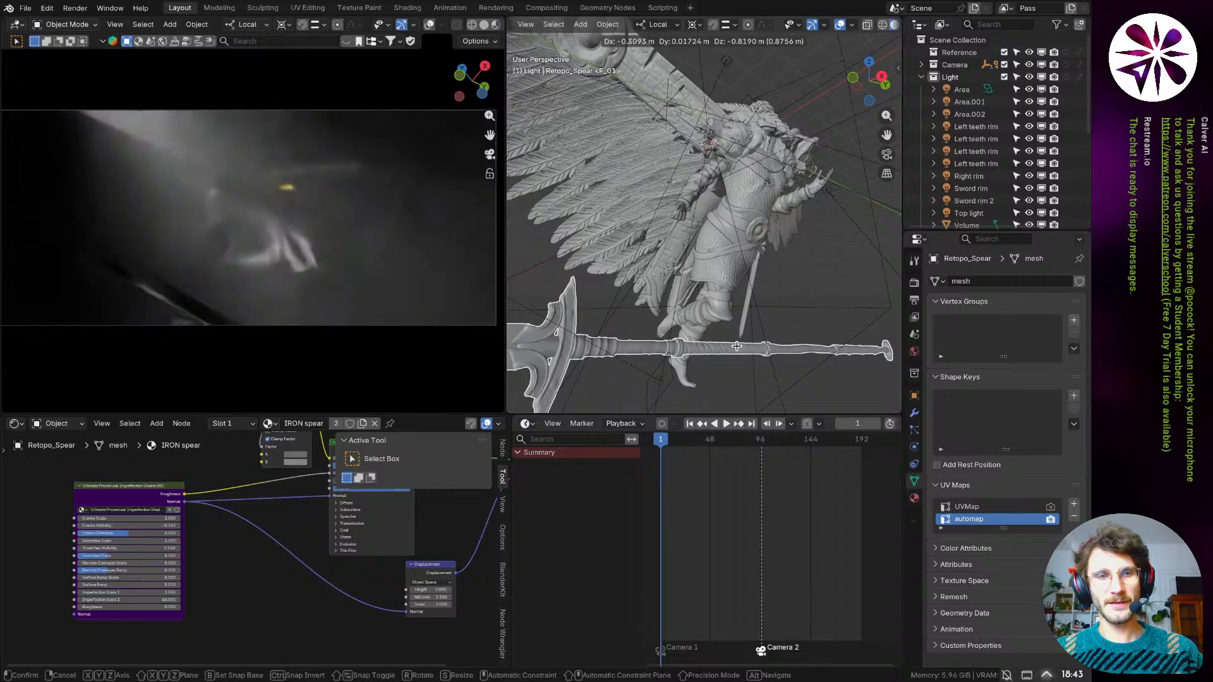
right_click(737, 346)
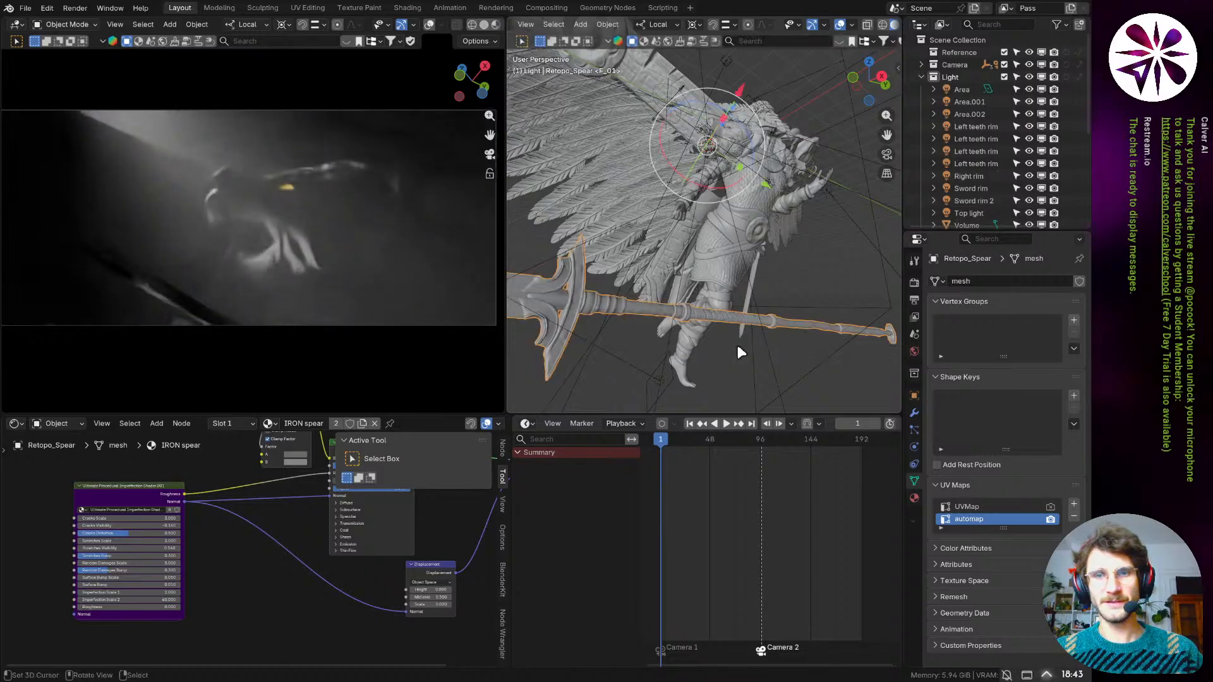
middle_click_drag(734, 268, 752, 222)
key("g")
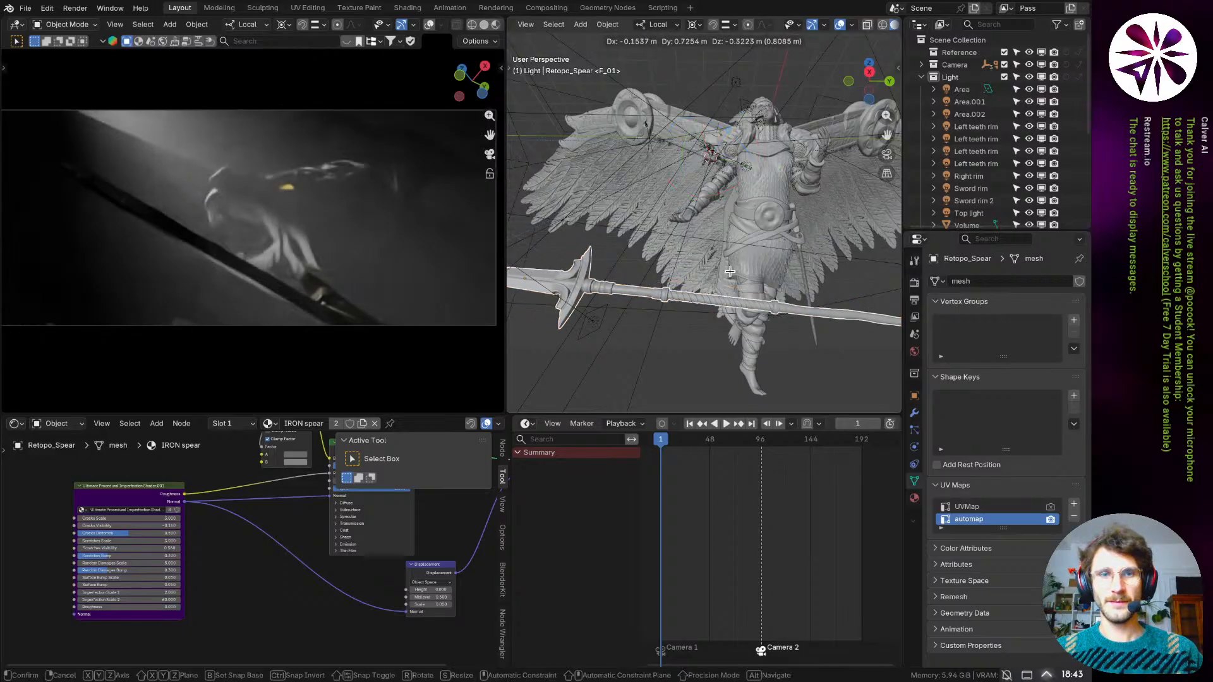
right_click(759, 286)
- Show the camera framing in the solid view and play the animation to check the spear, returning to frame 1
key("KP_0")
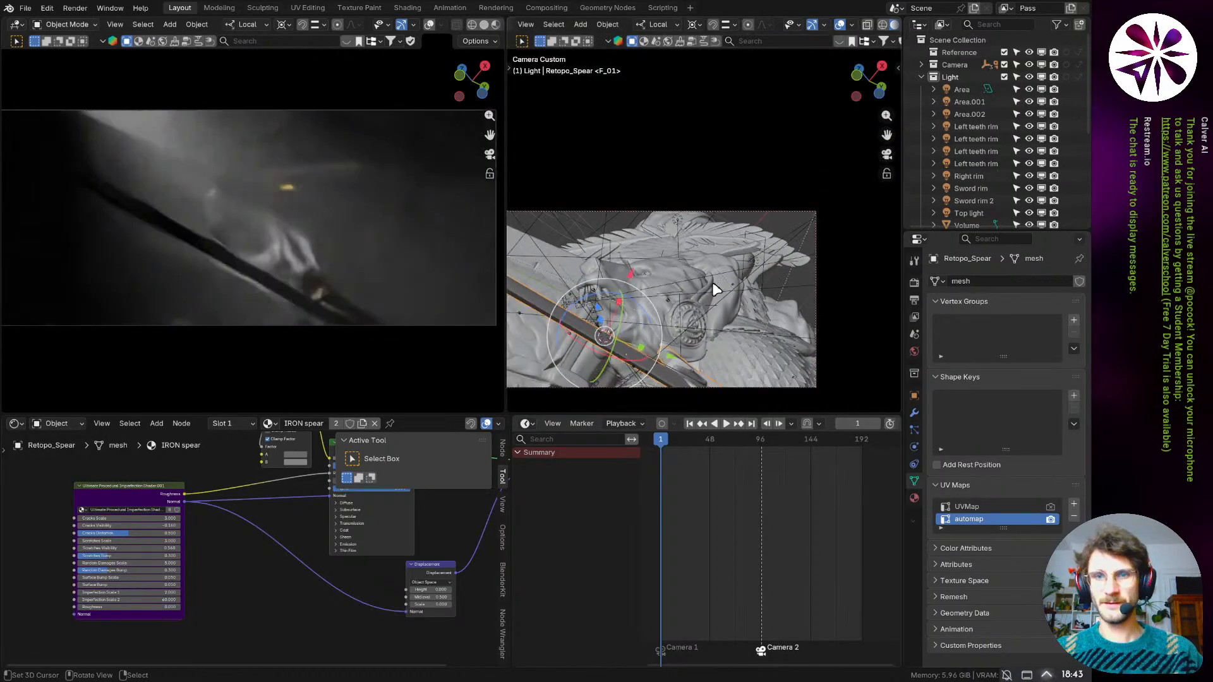
scroll(730, 310, "down", 2)
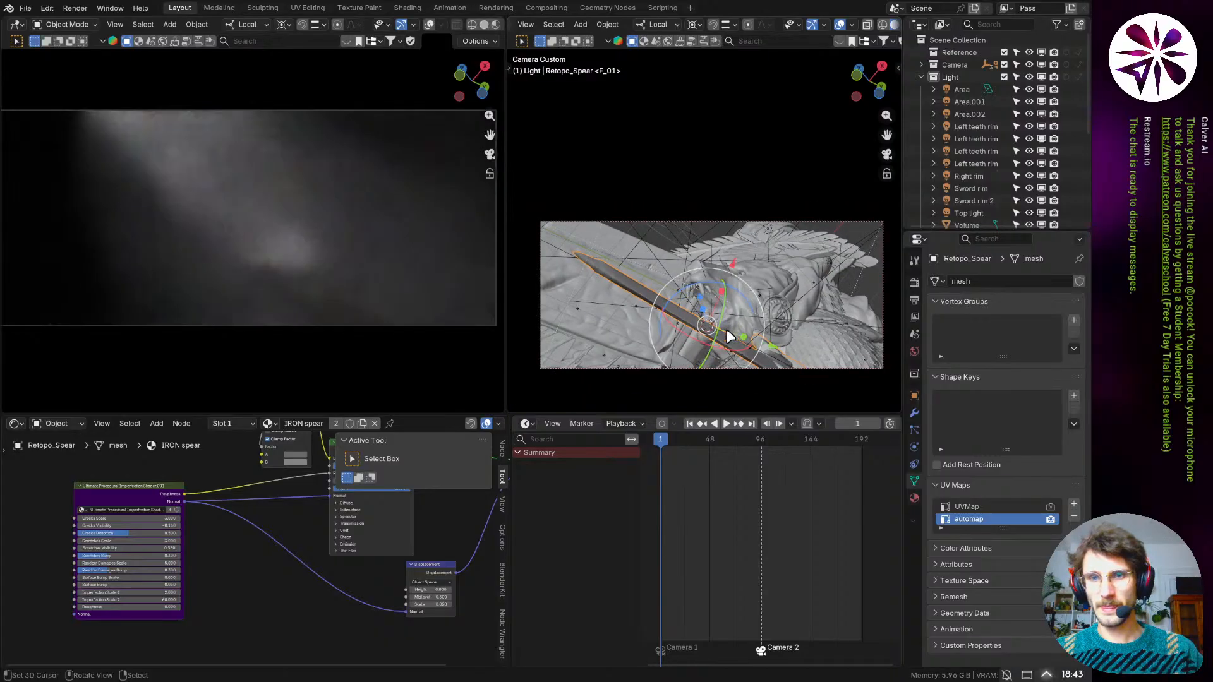
scroll(708, 313, "up", 1)
mouse_move(726, 329)
middle_mouse_down("shift")
mouse_move(708, 313)
mouse_move(717, 320)
middle_mouse_up("shift")
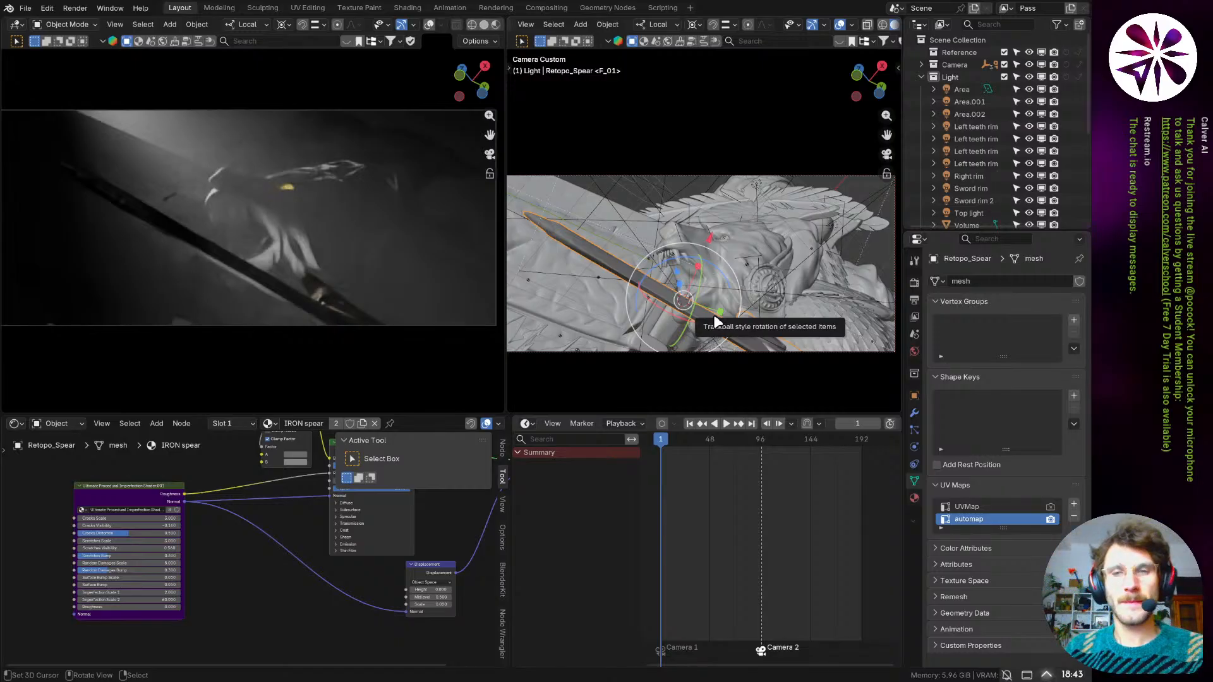
key("space")
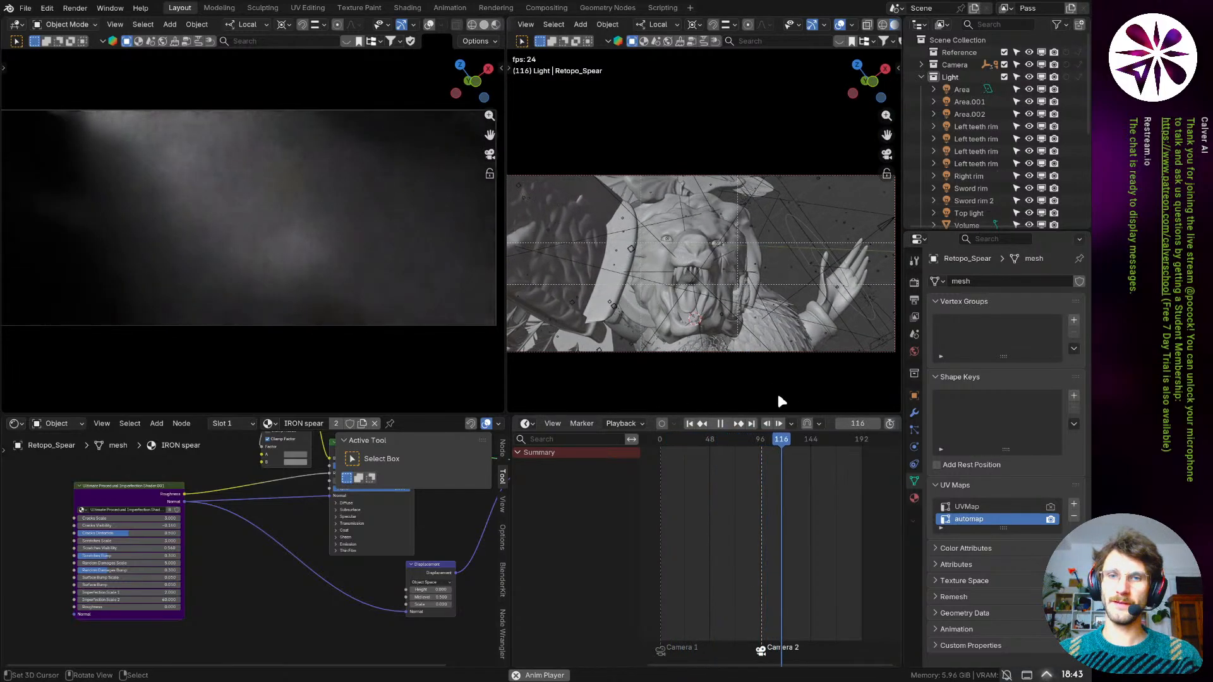
key("space")
key("shift+Left")
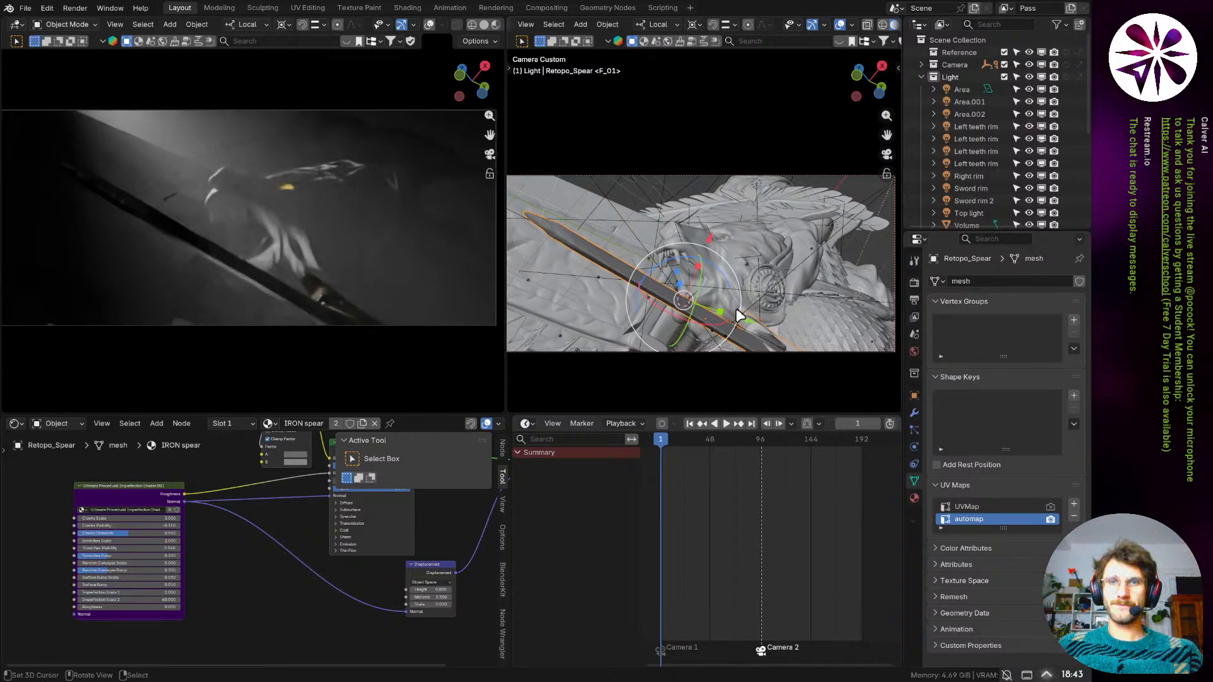
- Try the spear higher across the beast head and lower beneath its jaw in the camera framing
key("g")
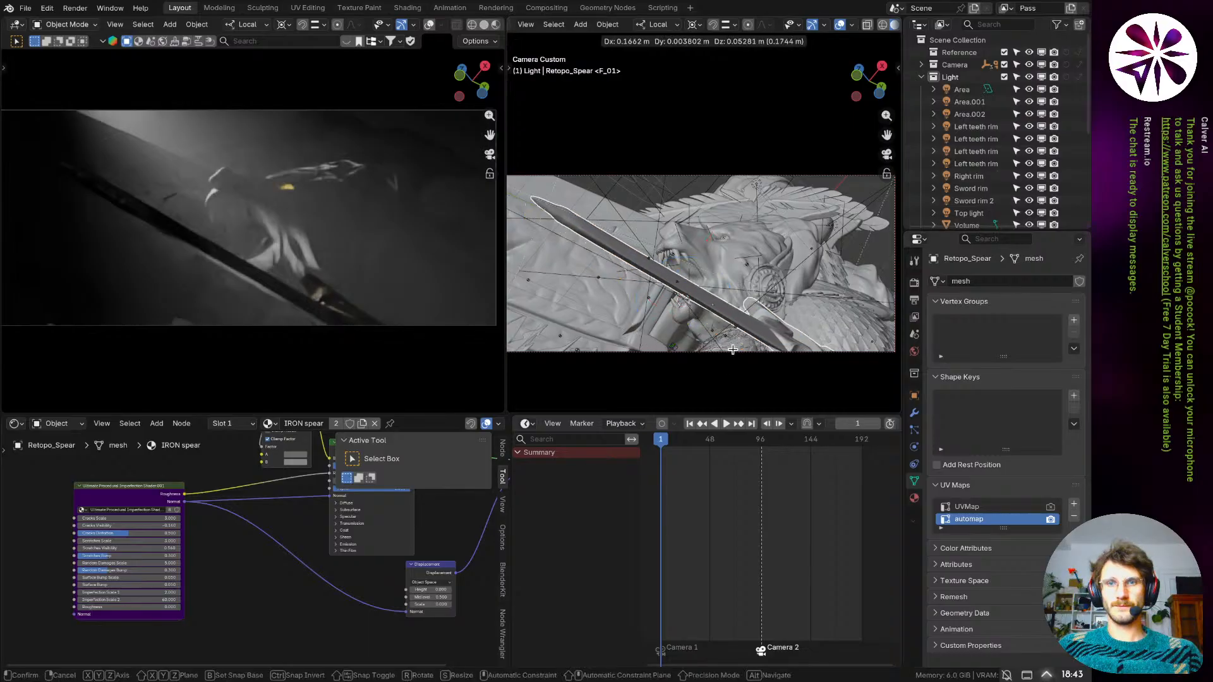
left_click(732, 335)
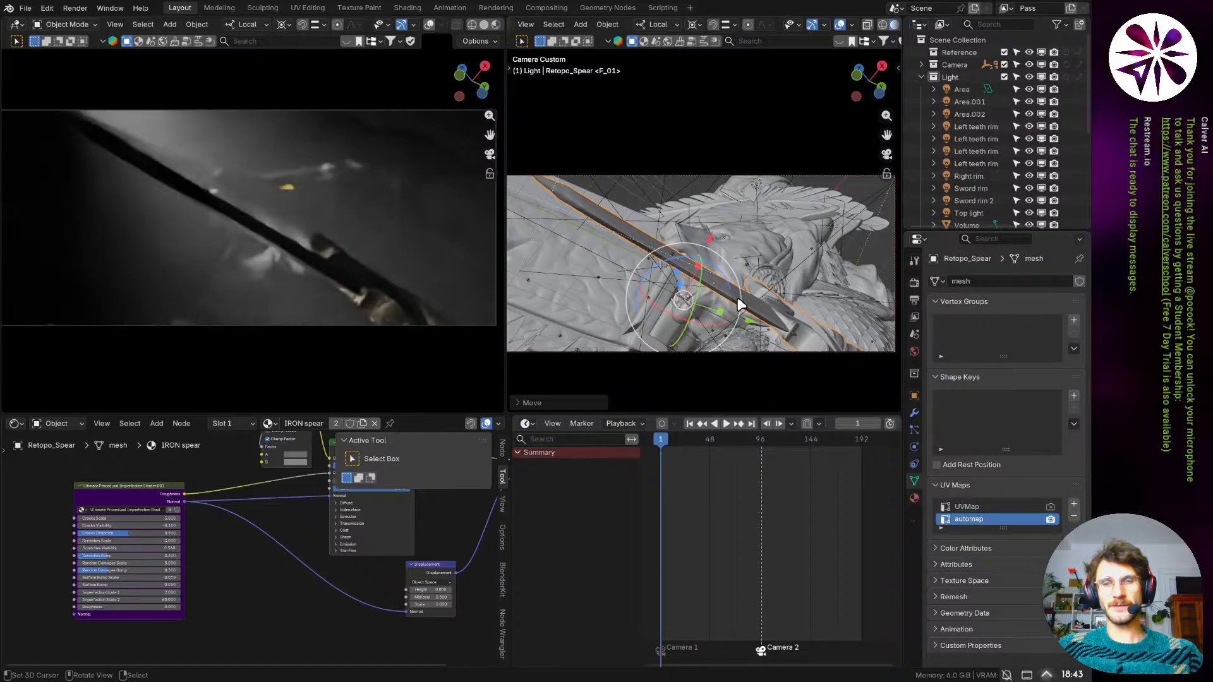
middle_click_drag(756, 302, 698, 331)
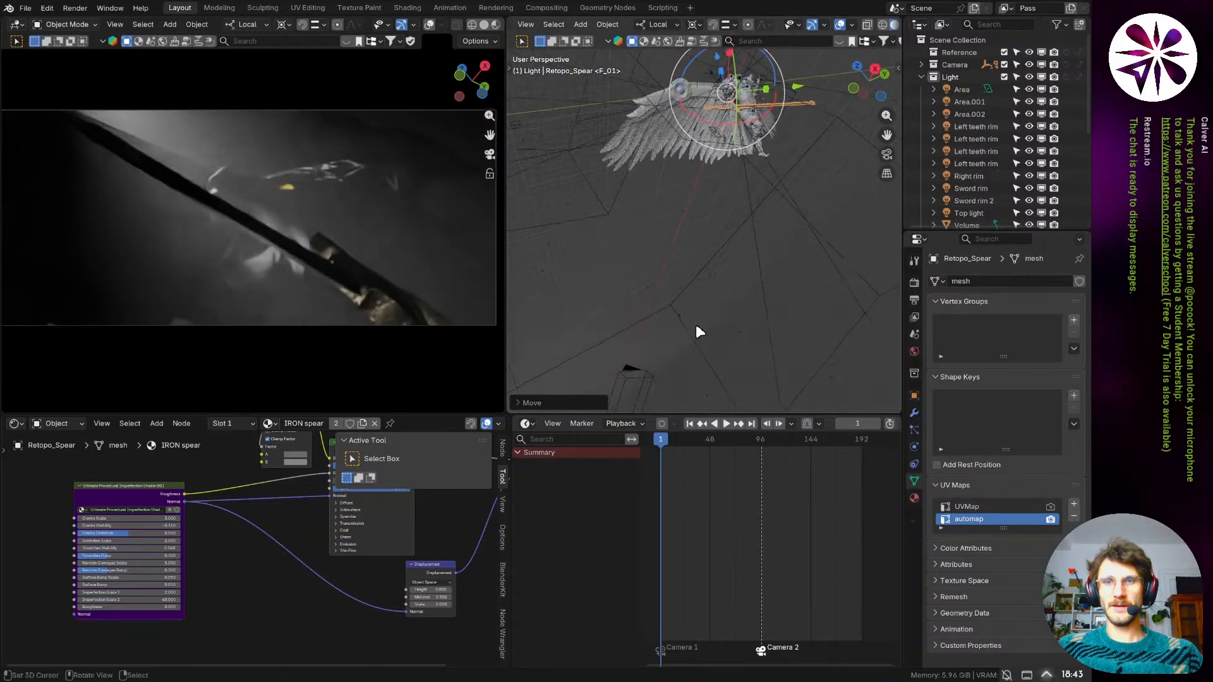
key("KP_0")
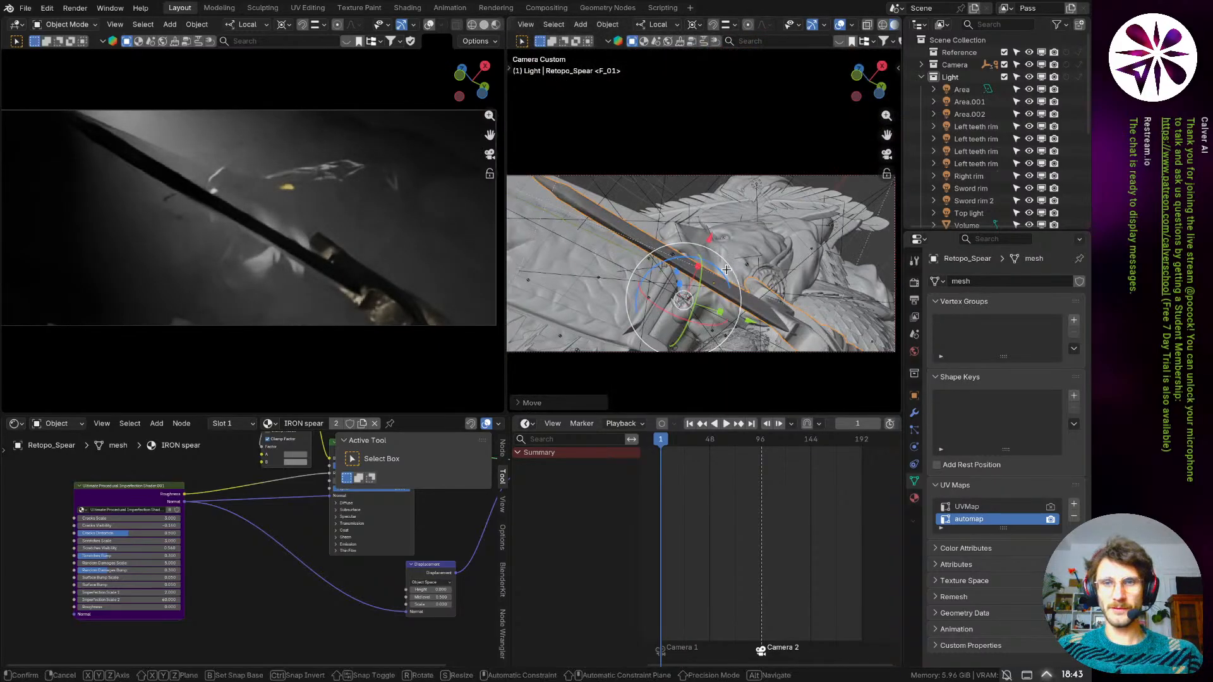
key("g")
left_click(689, 326)
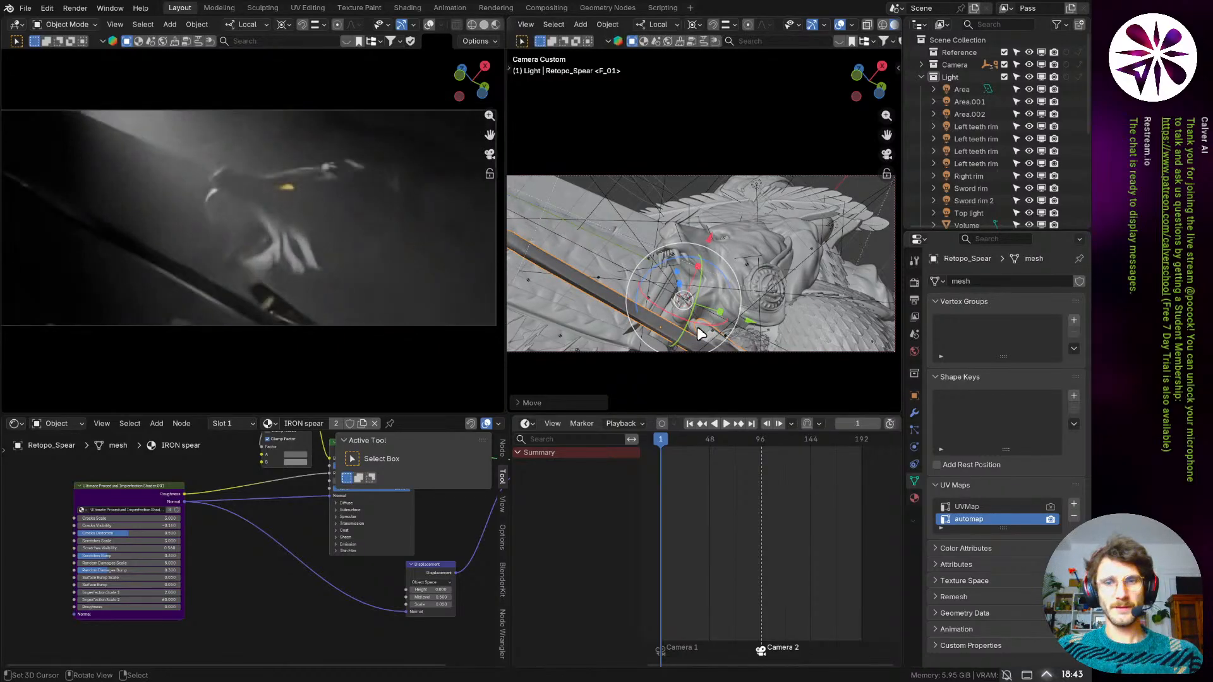
key("g")
right_click(723, 318)
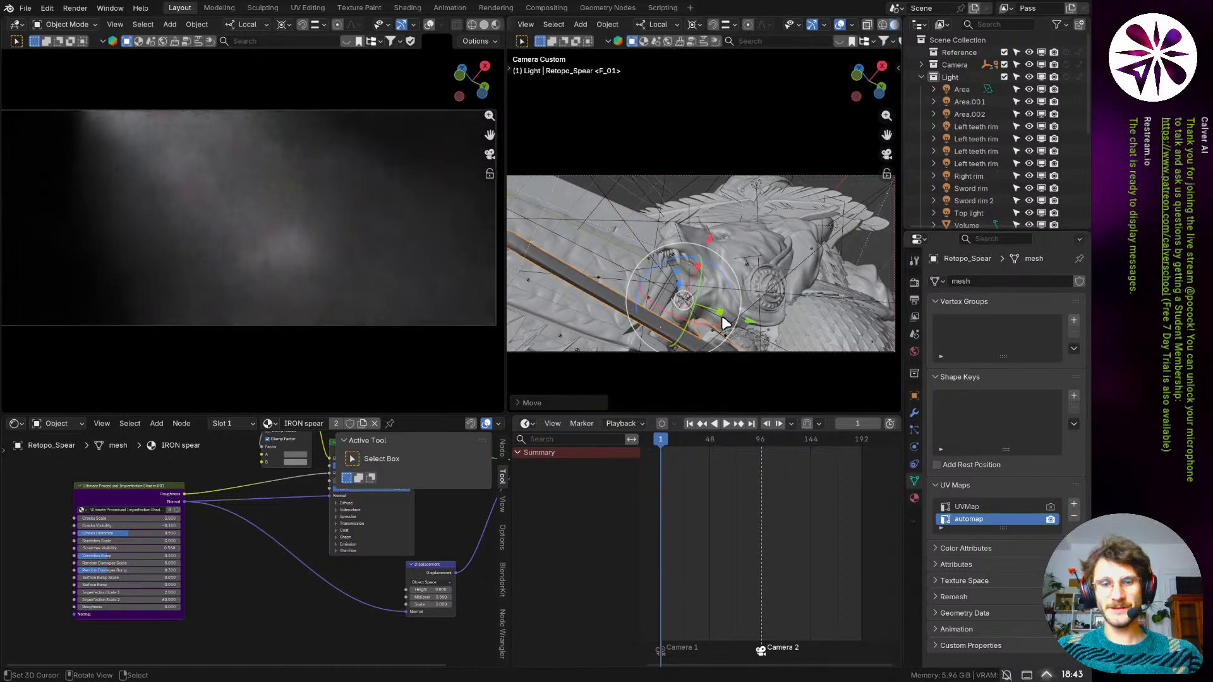
- Move the spear below the beast's jaw so its blade crosses the lower-left corner of the camera frame
key("g")
key("x")
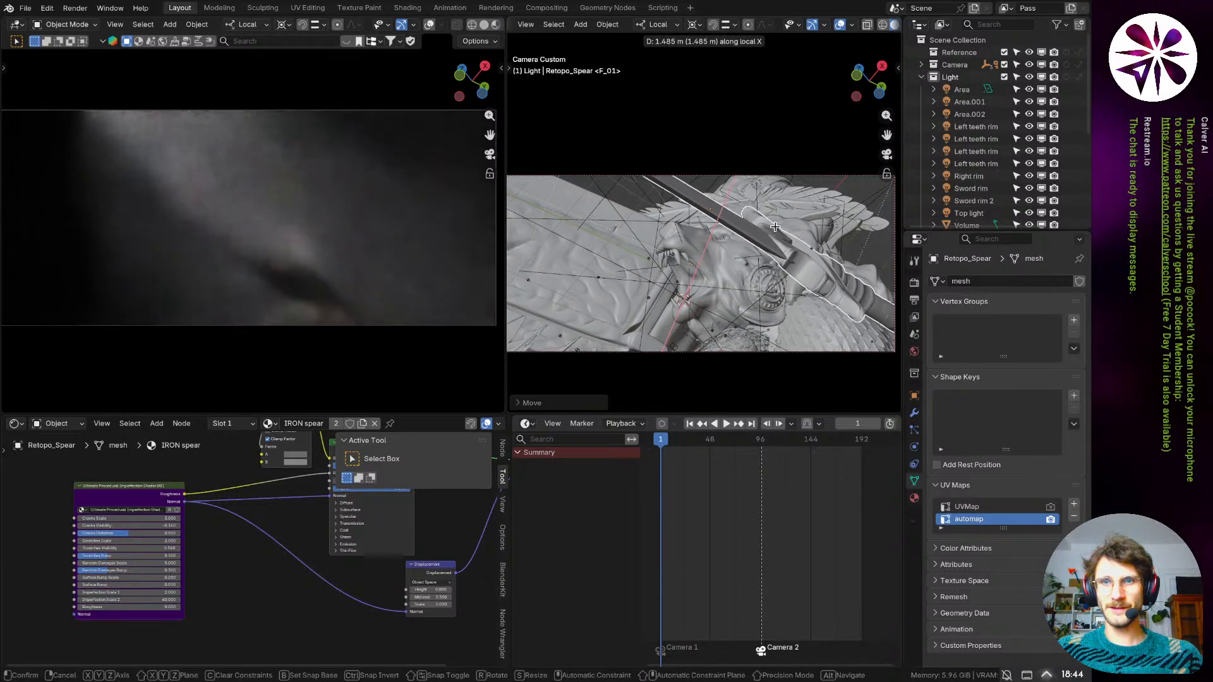
key("z")
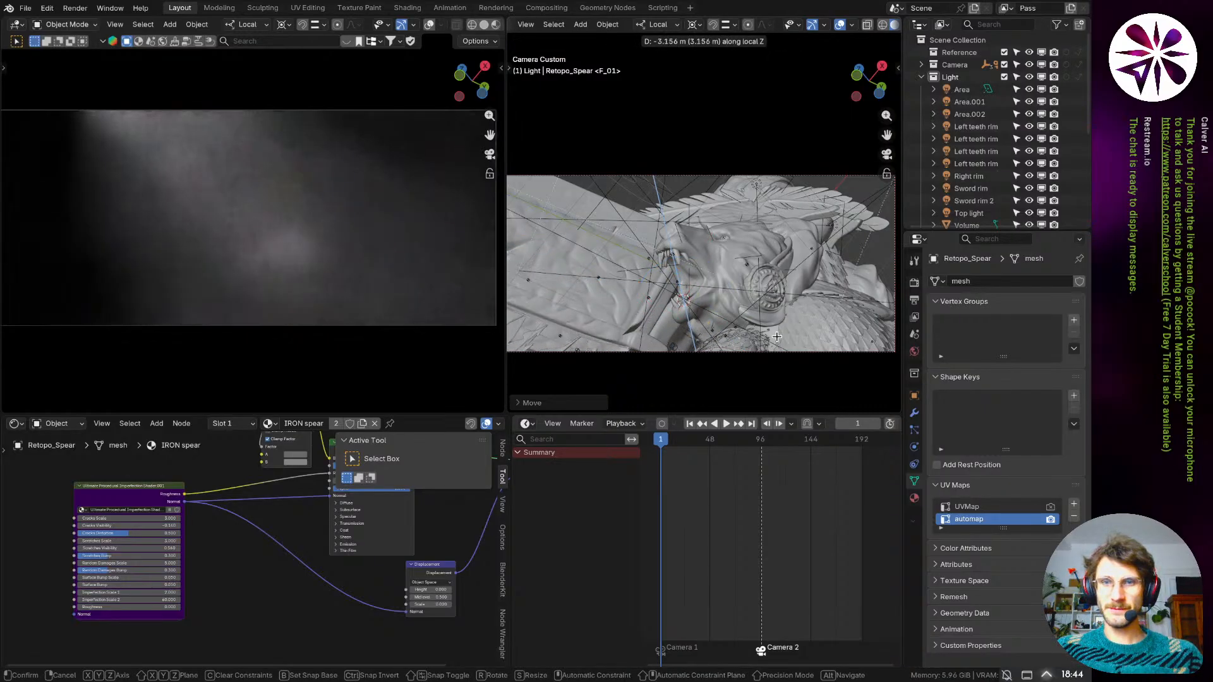
key("z")
key("z")
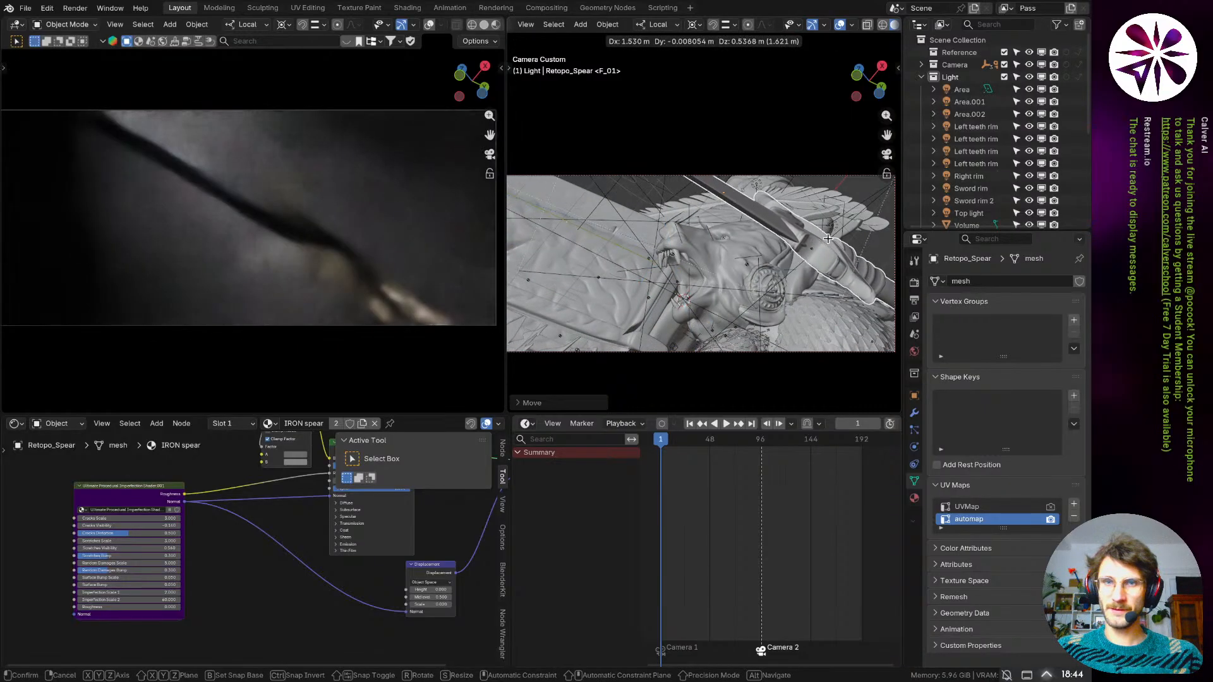
left_click(827, 238)
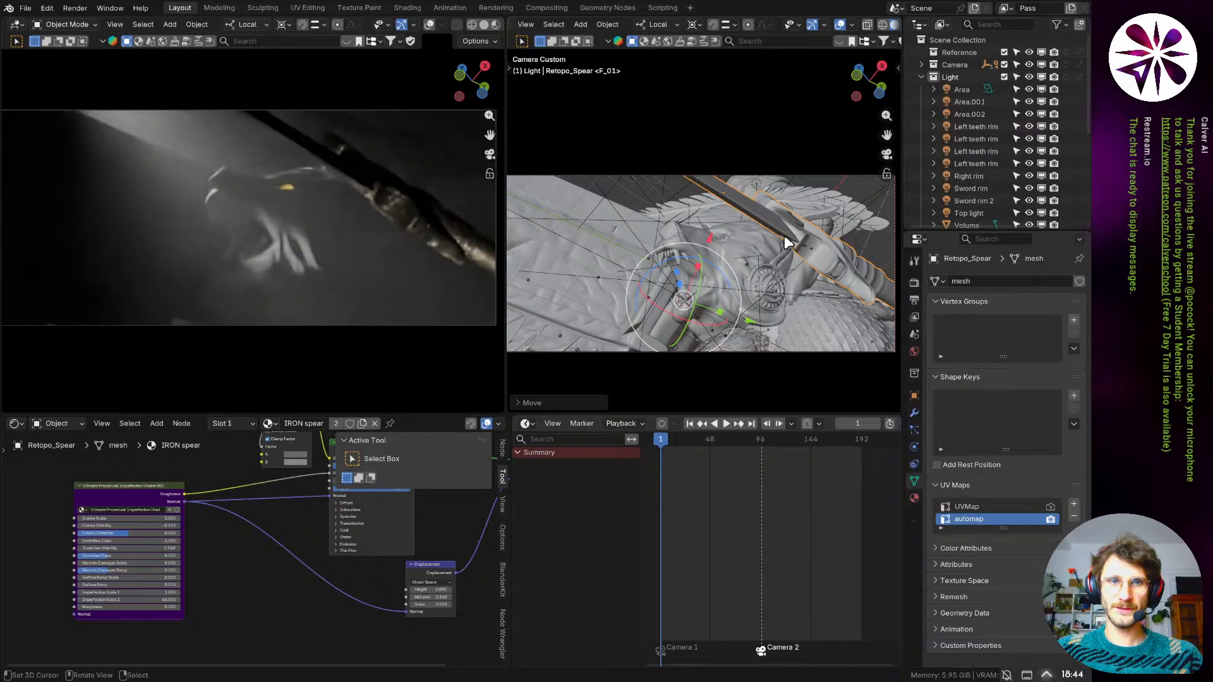
key("g")
left_click(733, 357)
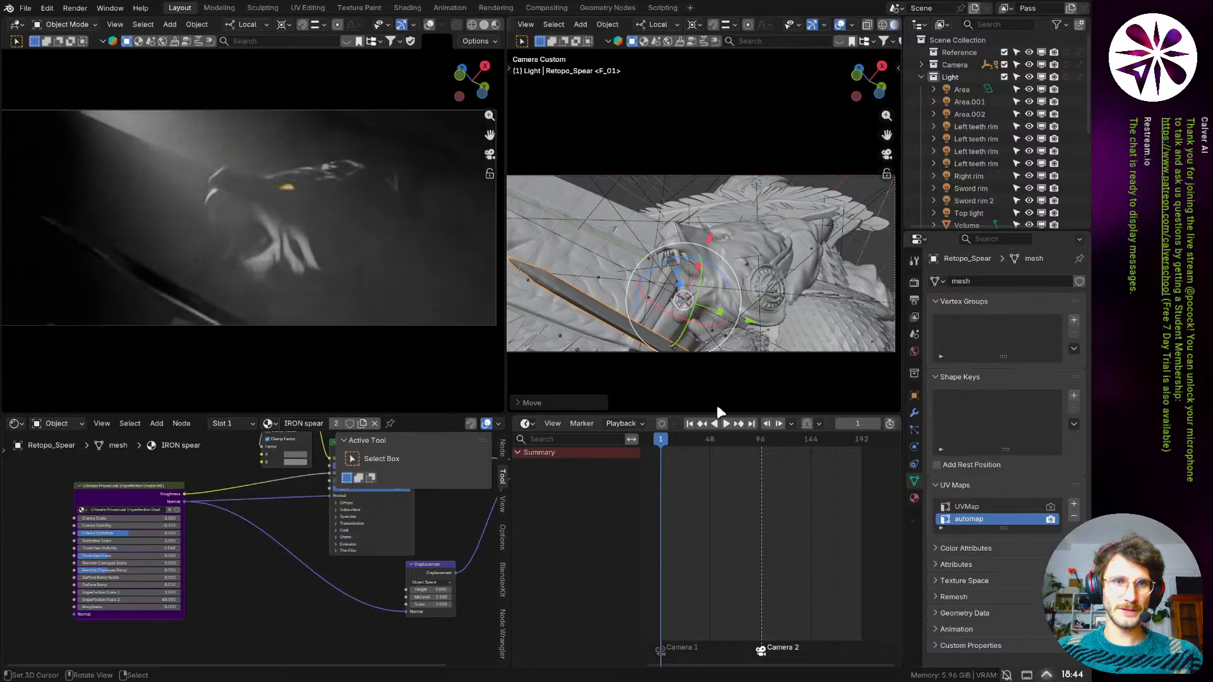
- Play the shot to frame 60 and on to frame 91 to review the spear's placement
key("space")
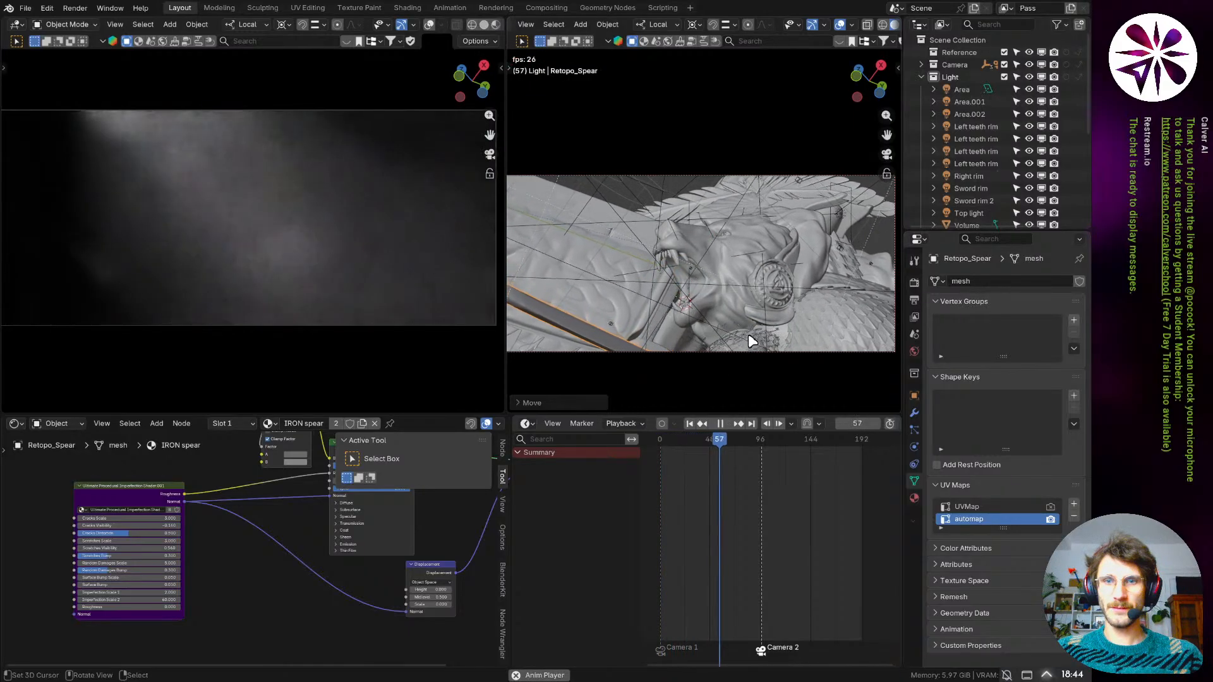
key("space")
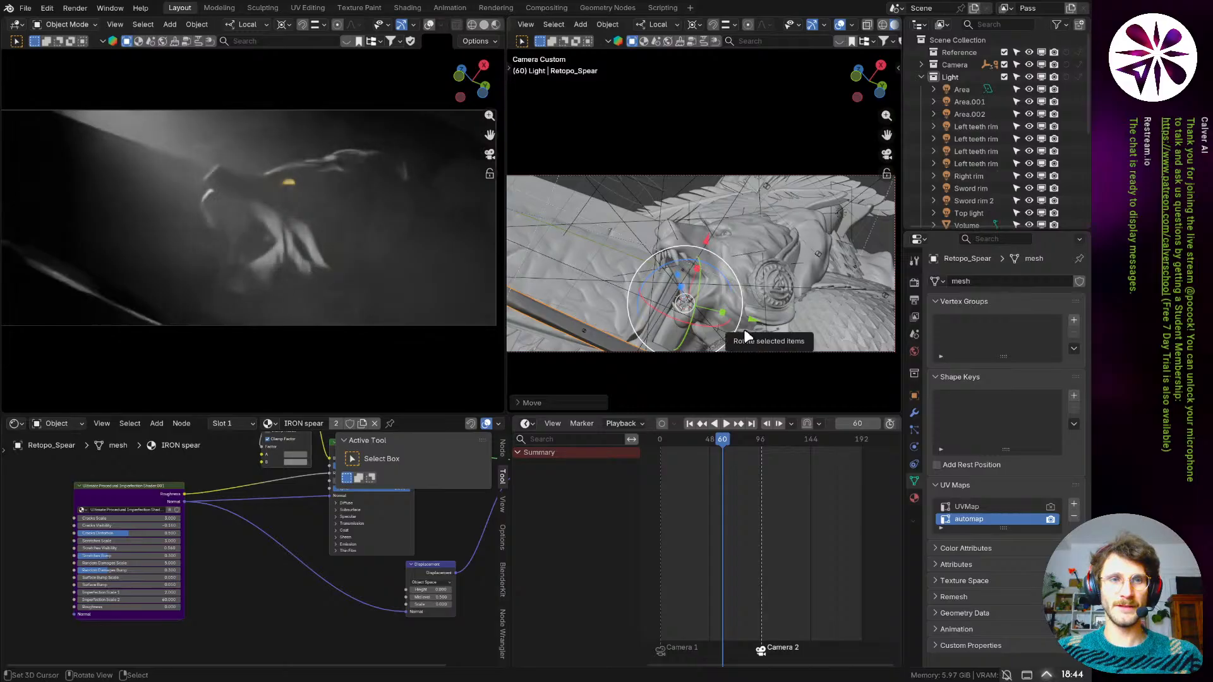
key("space")
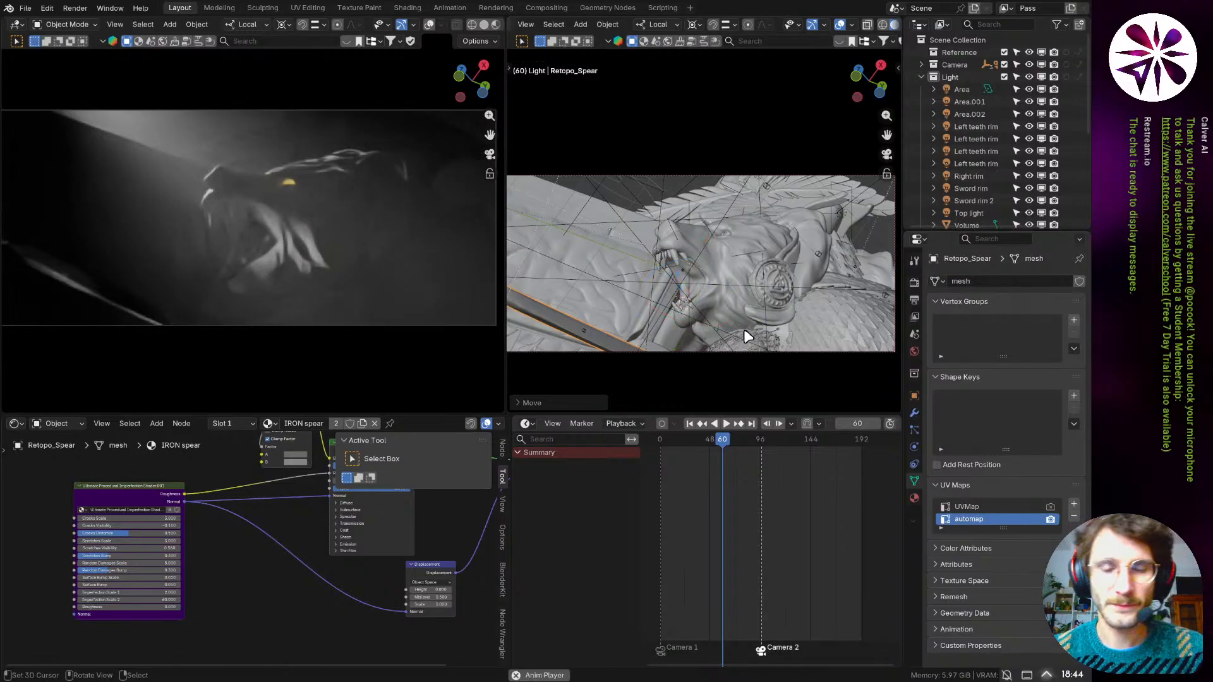
key("space")
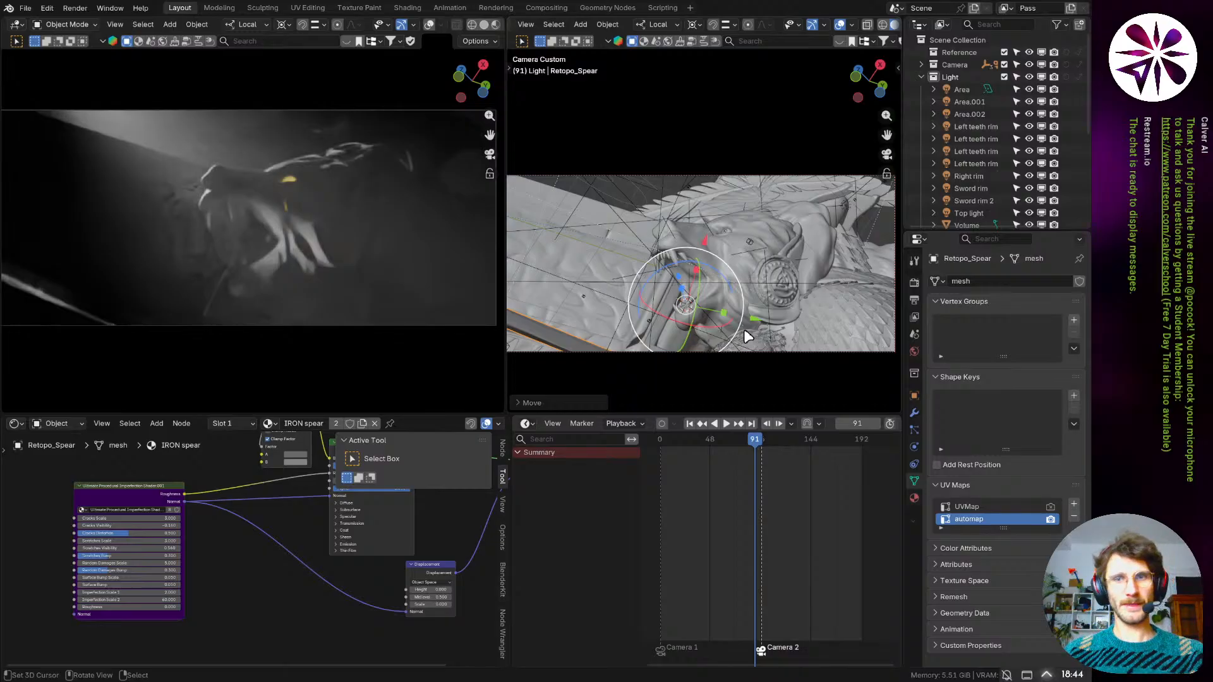
- Examine the spear's shaft, crescent guard and blade up close in the solid view
middle_click_drag(600, 372, 670, 253)
scroll(688, 195, "up", 8)
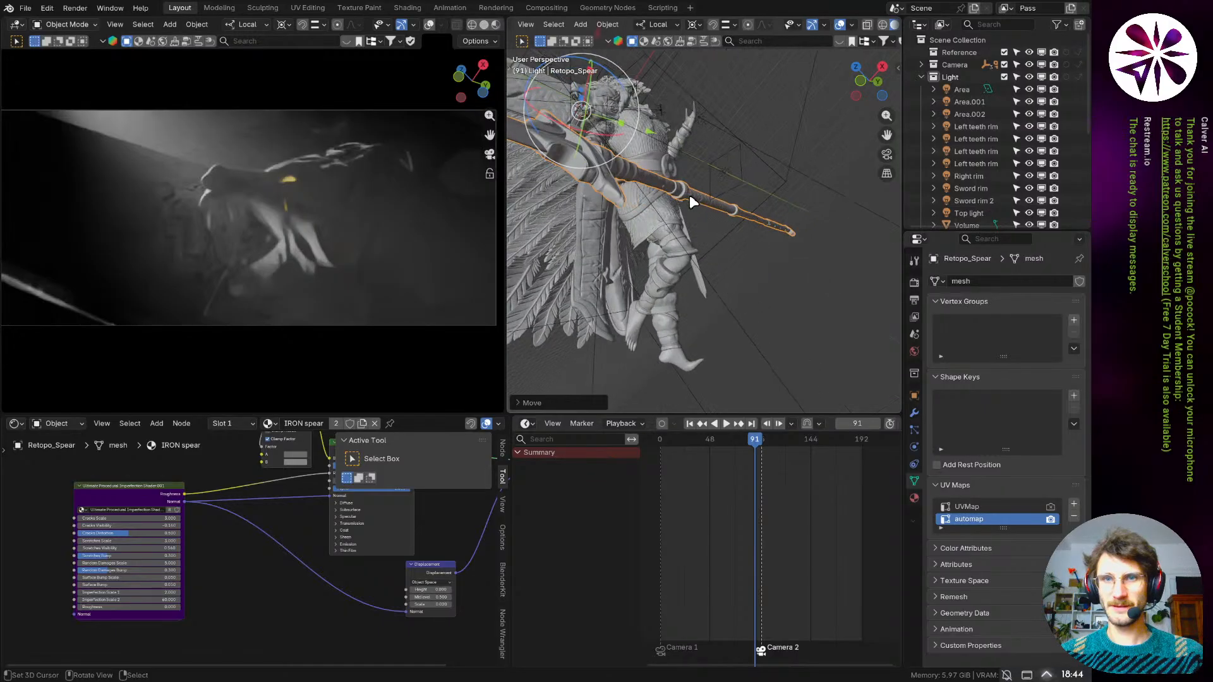
middle_click_drag(689, 194, 757, 201)
scroll(757, 200, "down", 5)
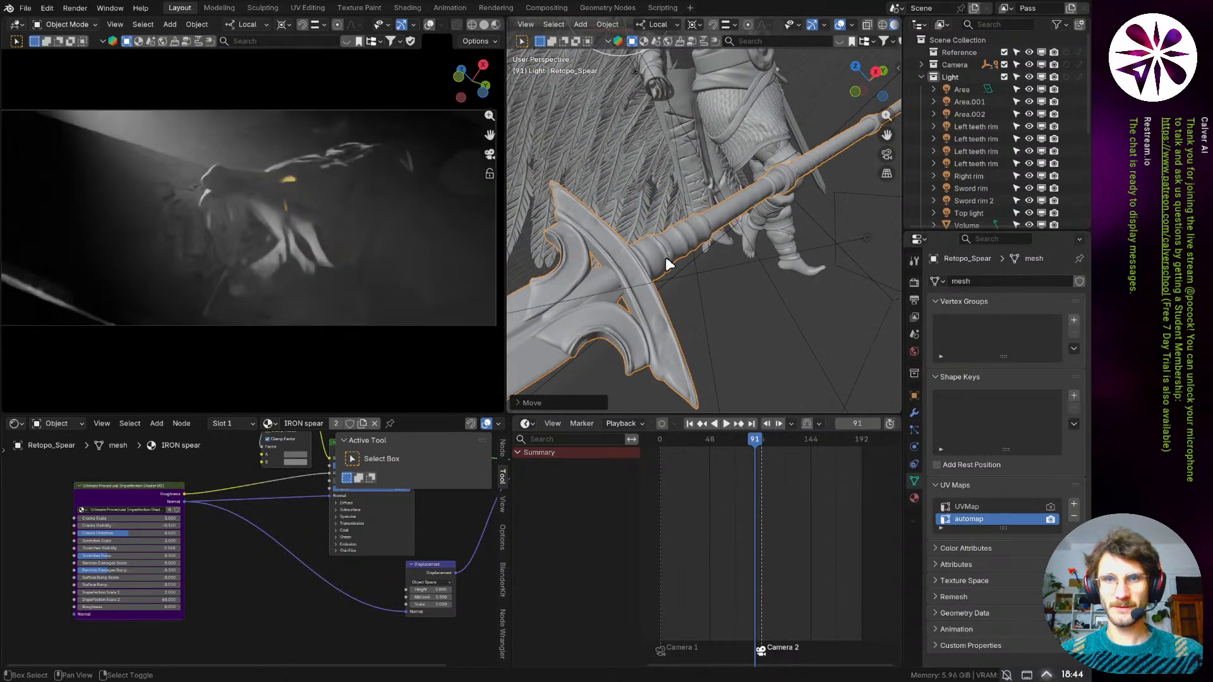
middle_click_drag(668, 263, 771, 275, "shift")
scroll(779, 264, "up", 5)
scroll(771, 275, "down", 6)
middle_click_drag(563, 374, 688, 260, "shift")
middle_click_drag(577, 335, 809, 253, "shift")
scroll(617, 308, "up", 6)
scroll(732, 239, "down", 3)
scroll(695, 225, "up", 5)
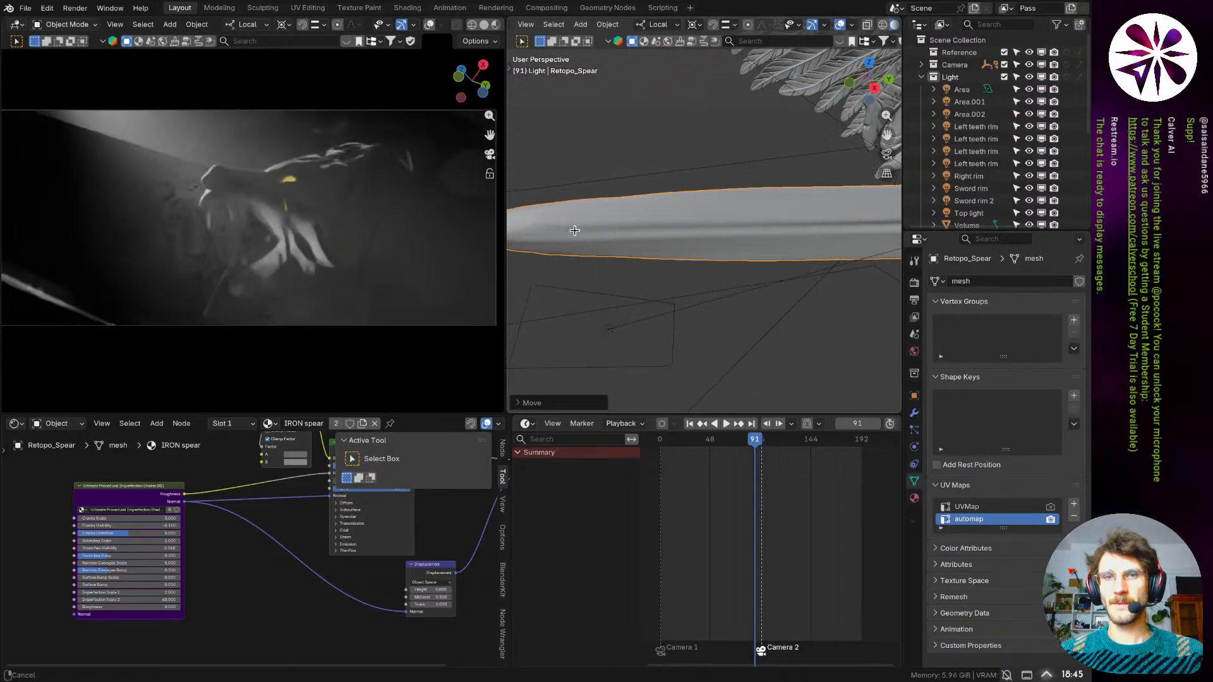
- Examine the spear's blade tip and crescent guard from several angles and compare them with the rendered camera framing
middle_click_drag(637, 218, 734, 272)
scroll(750, 257, "down", 2)
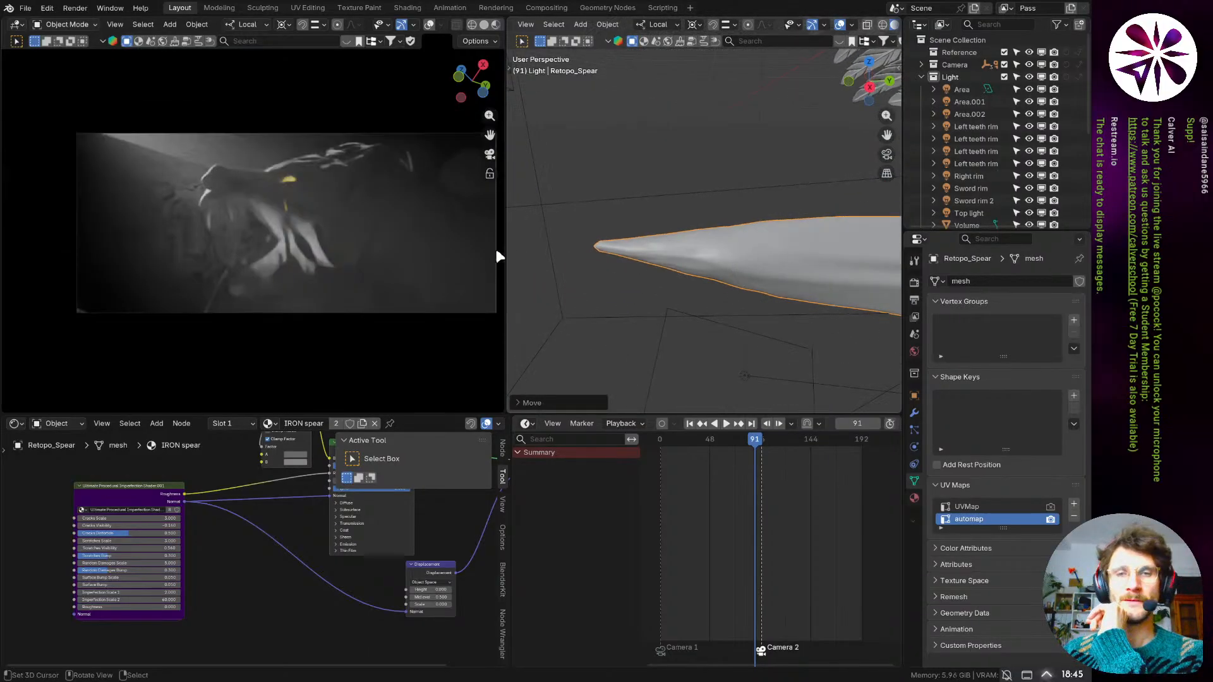
scroll(494, 247, "down", 4)
scroll(492, 260, "up", 5)
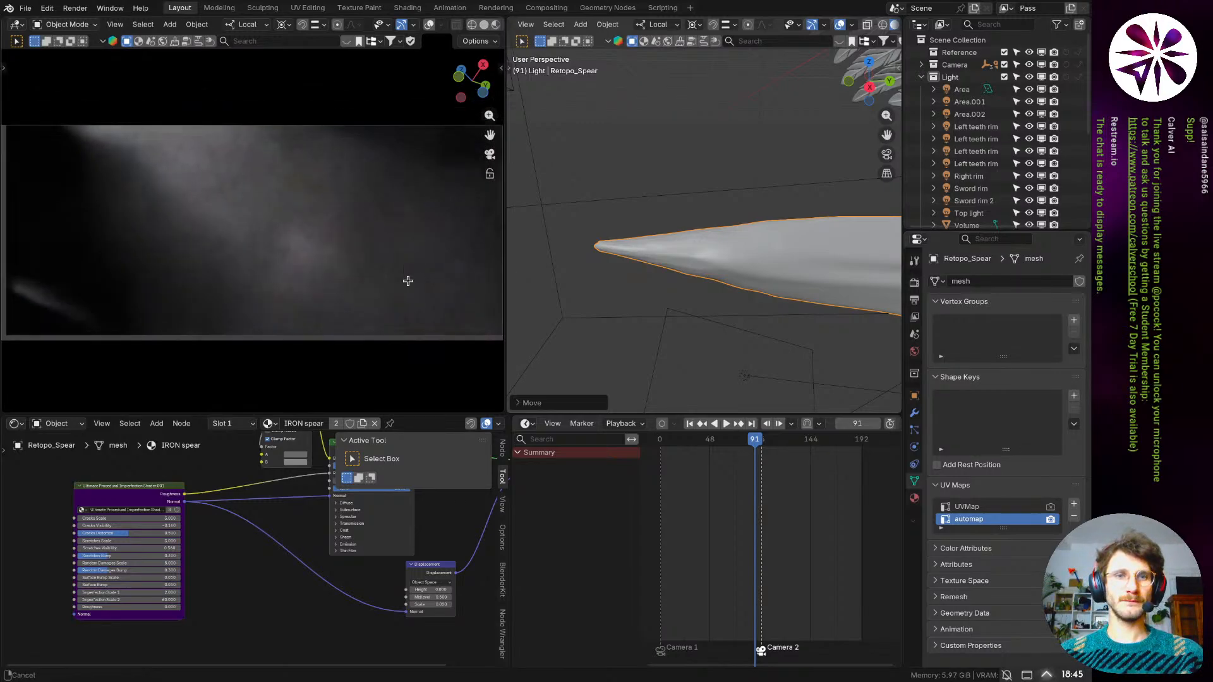
scroll(616, 249, "down", 5)
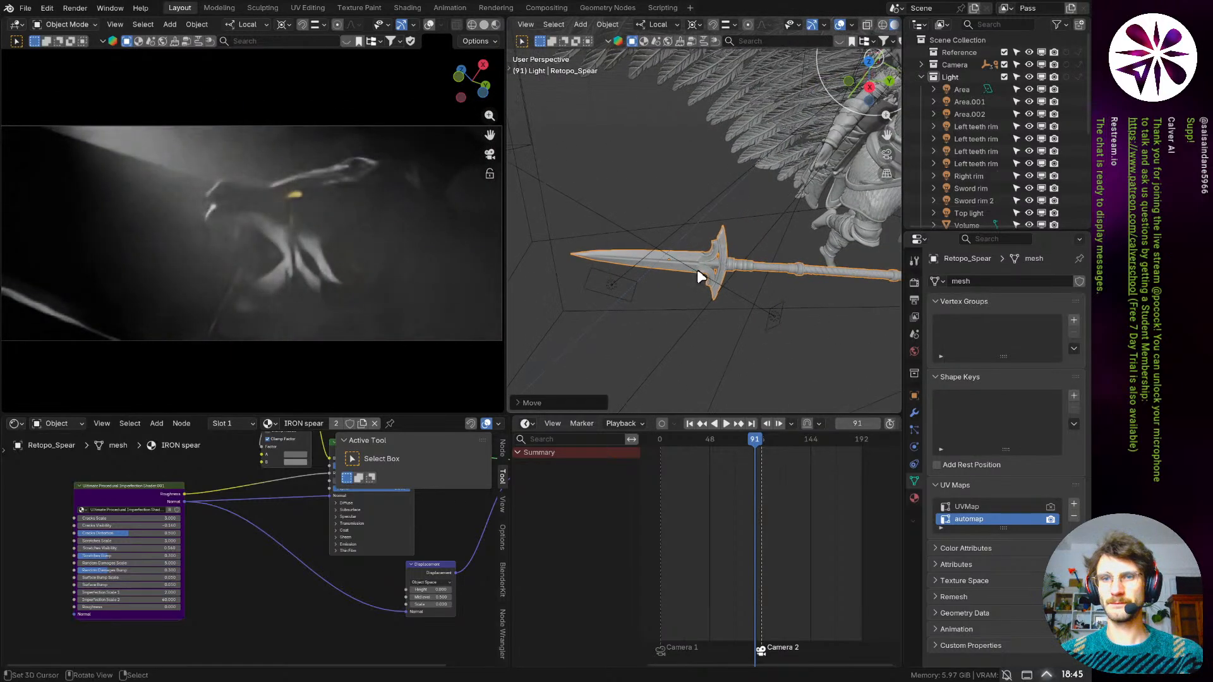
scroll(697, 269, "up", 6)
middle_click_drag(676, 275, 743, 314)
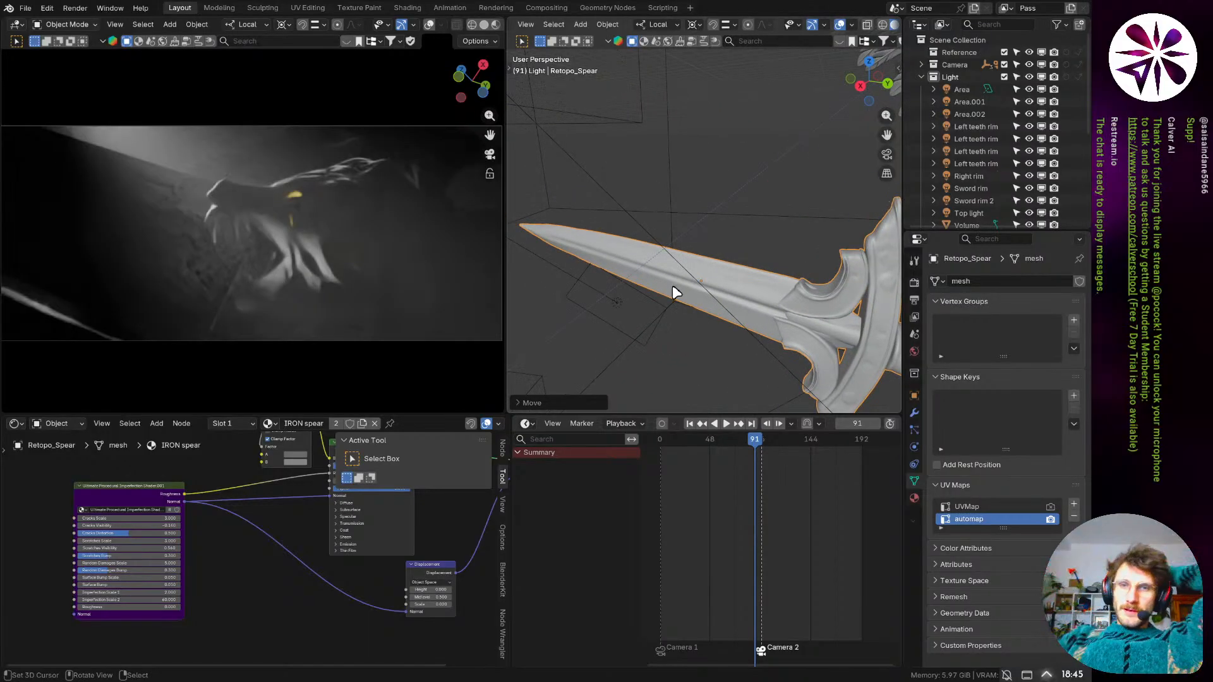
middle_click_drag(690, 284, 783, 277)
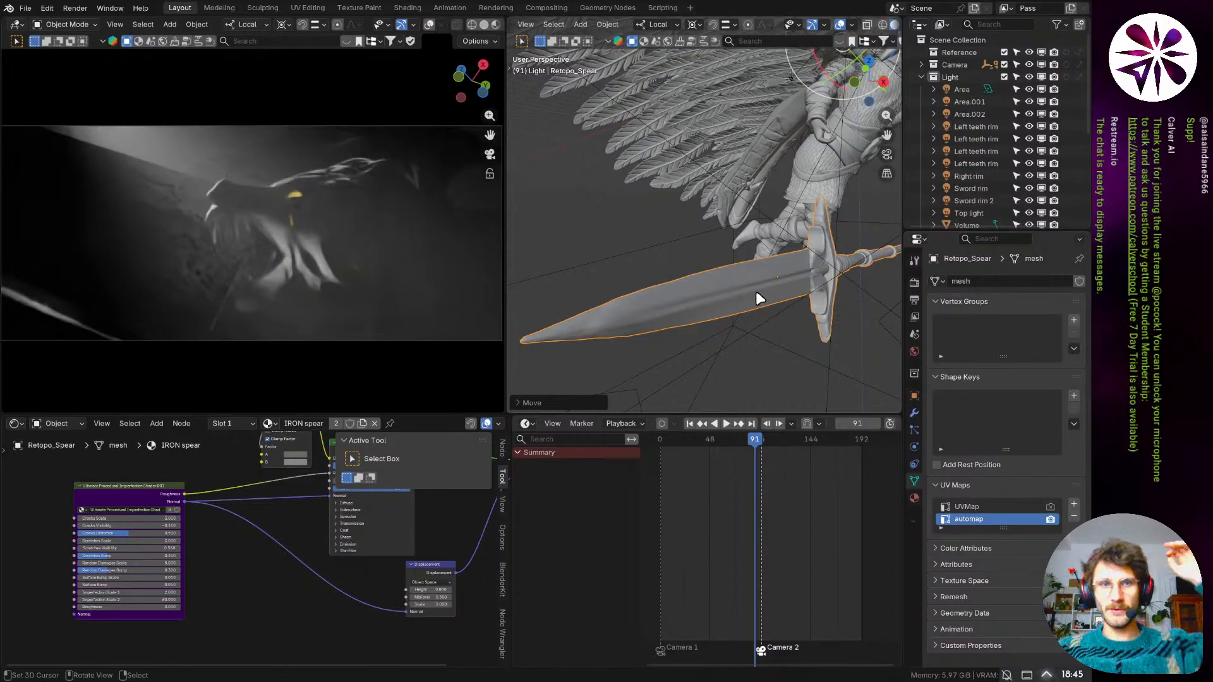
middle_click_drag(801, 268, 695, 295)
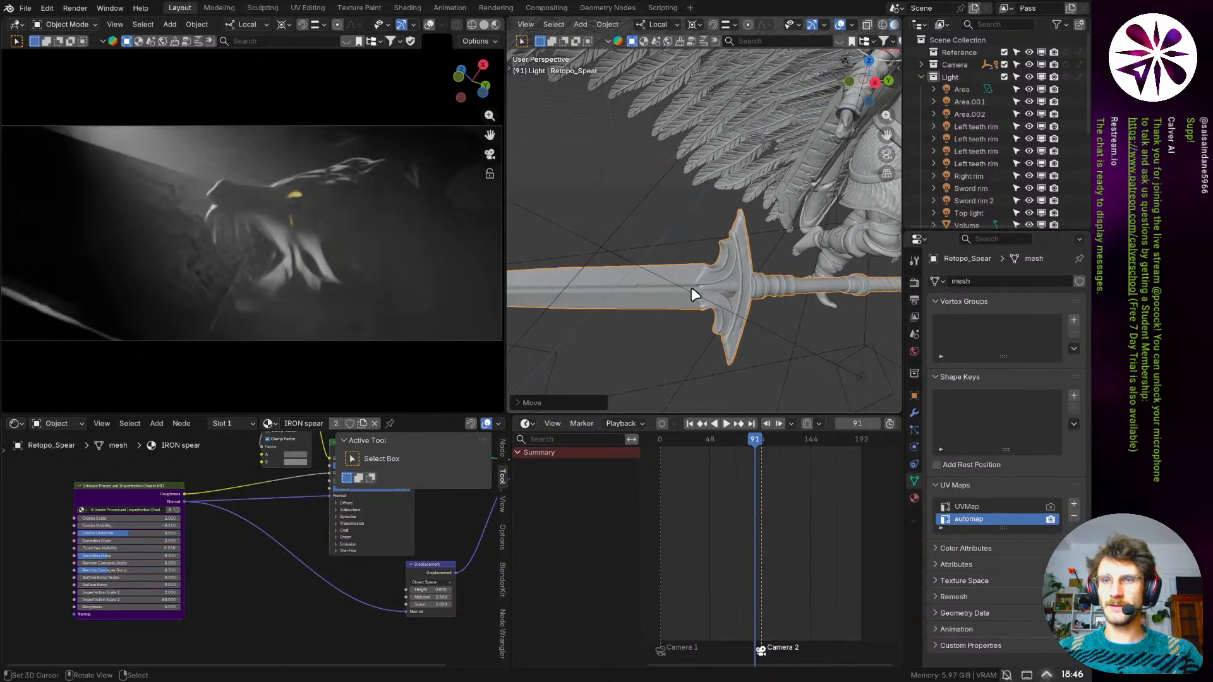
- Nudge the spear slightly in the camera framing and check its placement in the render at frame 10
key("KP_0")
key("g")
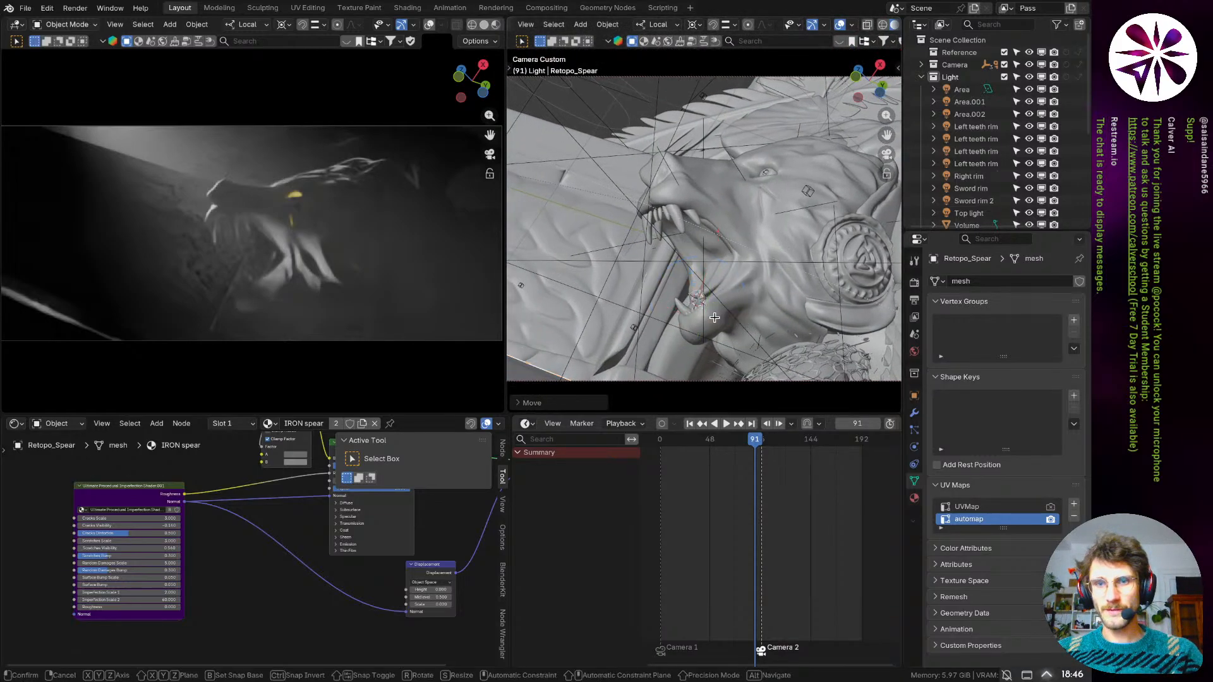
left_click(720, 316)
left_click_drag(698, 446, 670, 447)
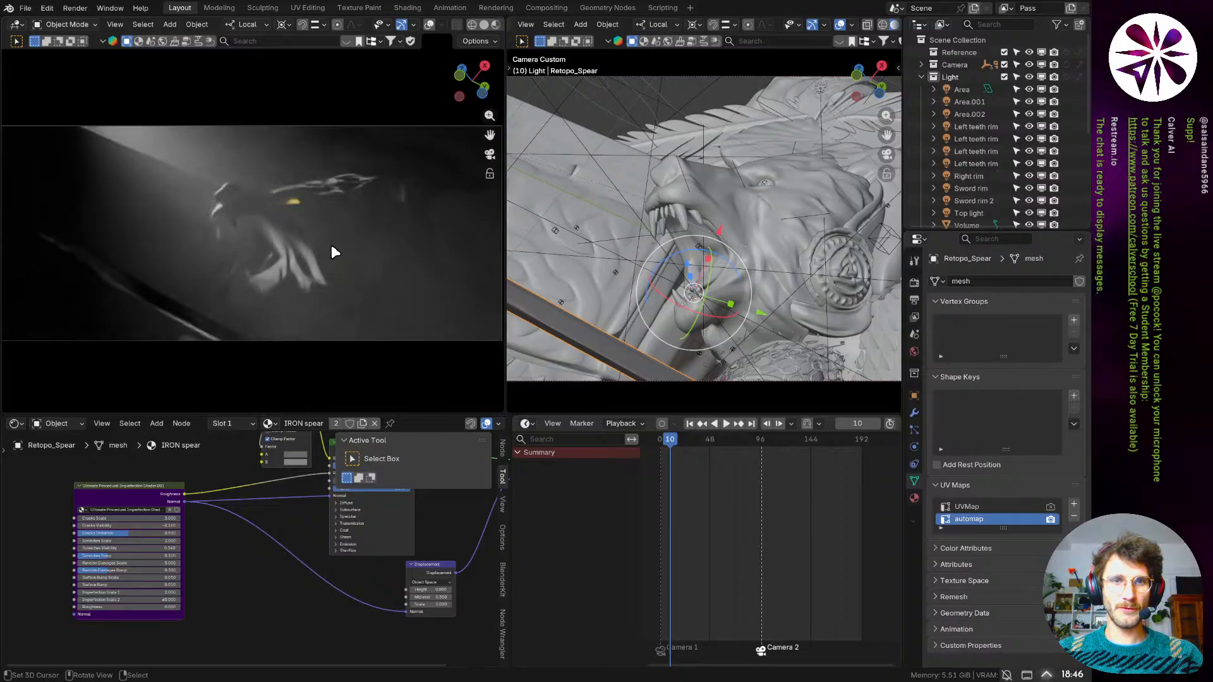
key("n")
key("n")
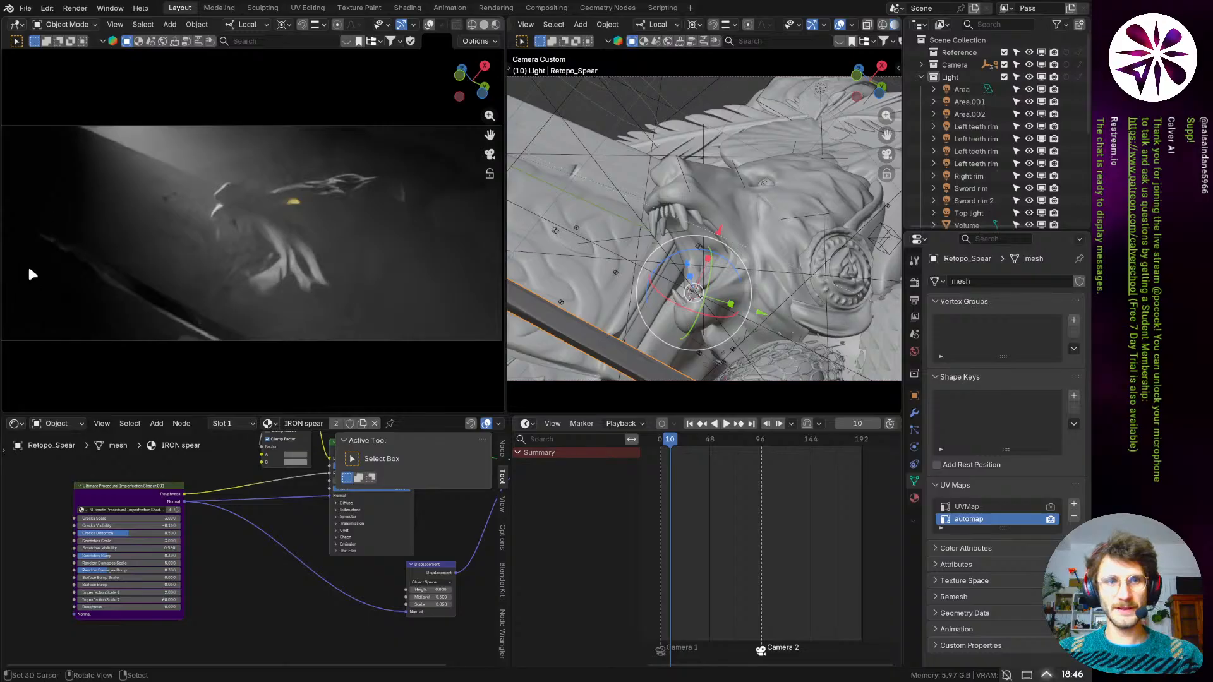
- Make a linked duplicate of the area light above the winged statue, leaving the copy at the original's position
scroll(695, 278, "down", 5)
middle_click_drag(703, 281, 696, 249)
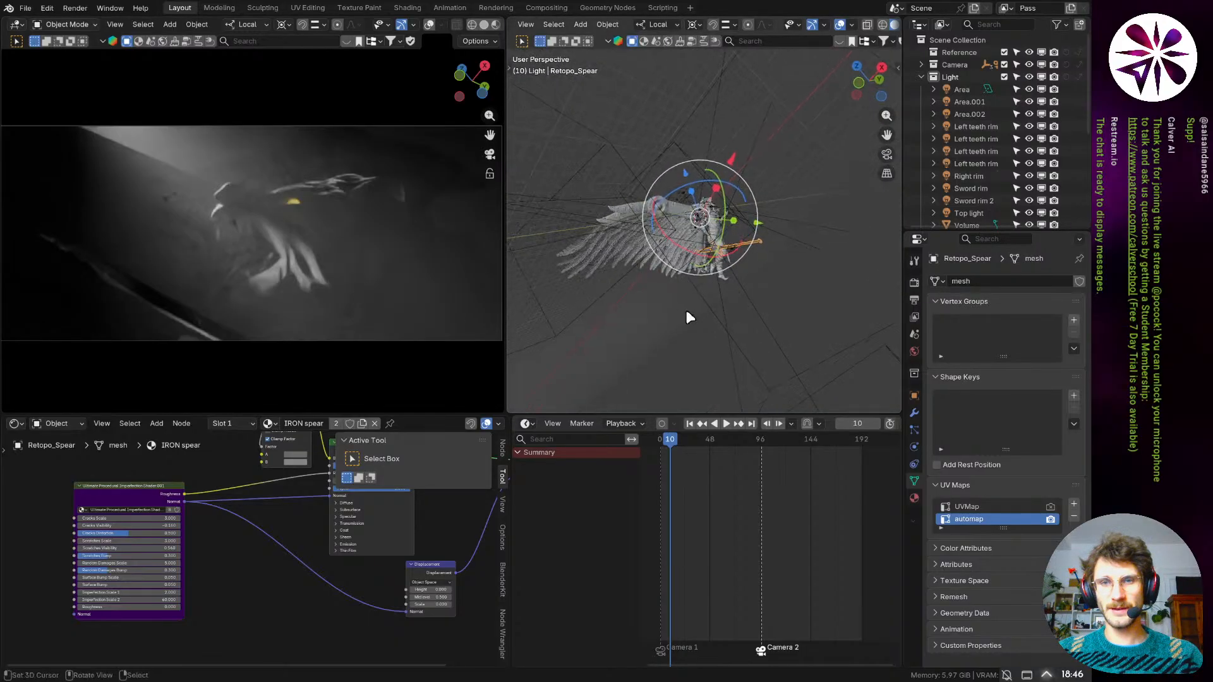
scroll(660, 218, "up", 4)
left_click(676, 97)
middle_click_drag(676, 97, 796, 309)
key("alt+d")
right_click(786, 278)
- Rotate the duplicated area light freely and move it beside the statue to light the shot from a new direction
key("r")
left_click(754, 239)
key("r")
key("r")
left_click(821, 316)
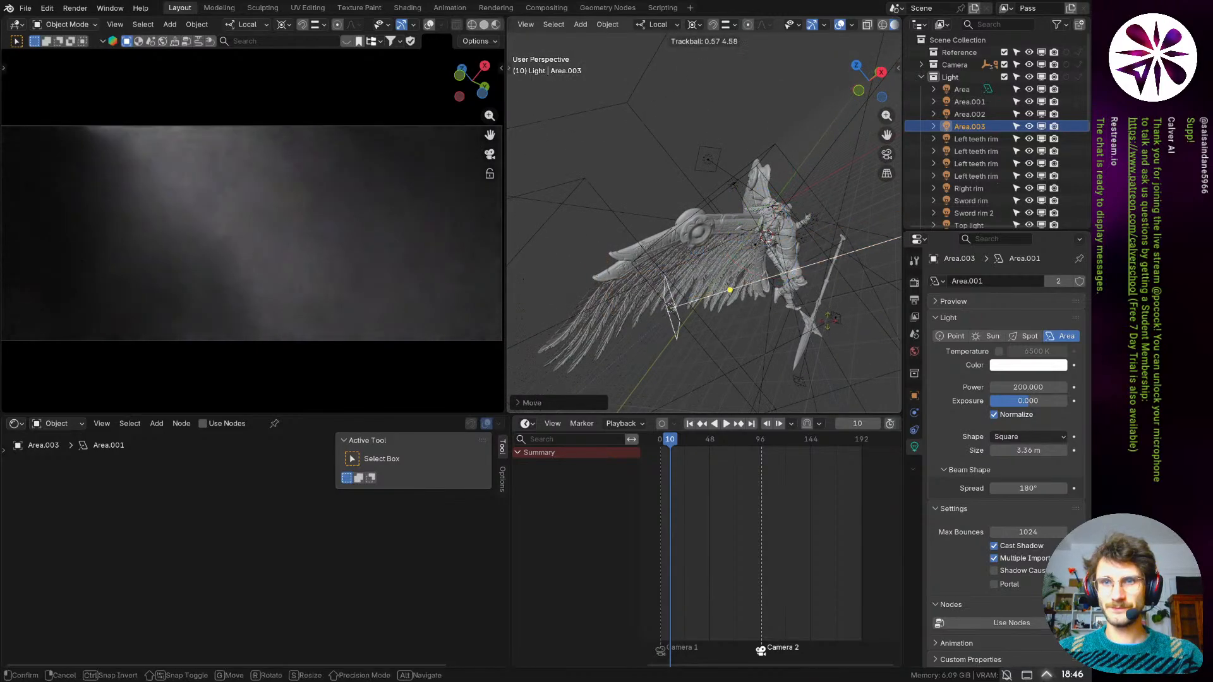
key("g")
left_click(804, 306)
- Shift the duplicated area light toward the wing and re-aim it with a free trackball rotation
scroll(733, 226, "up", 6)
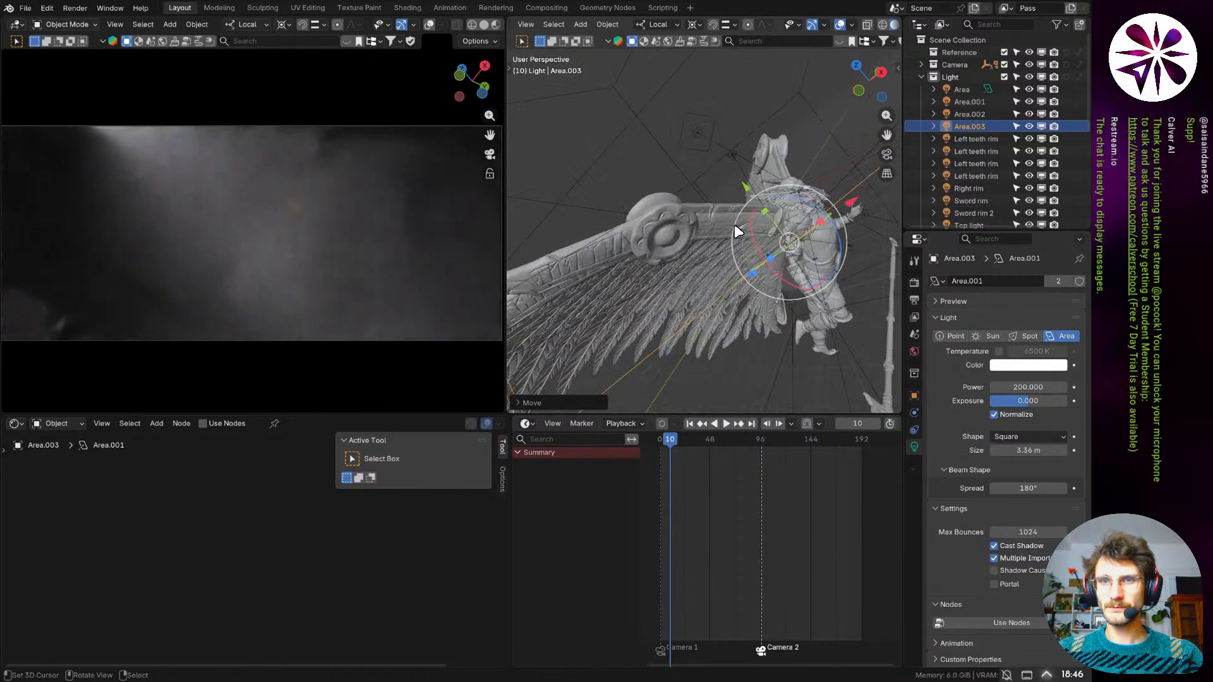
key("KP_Decimal")
middle_click_drag(699, 238, 892, 259)
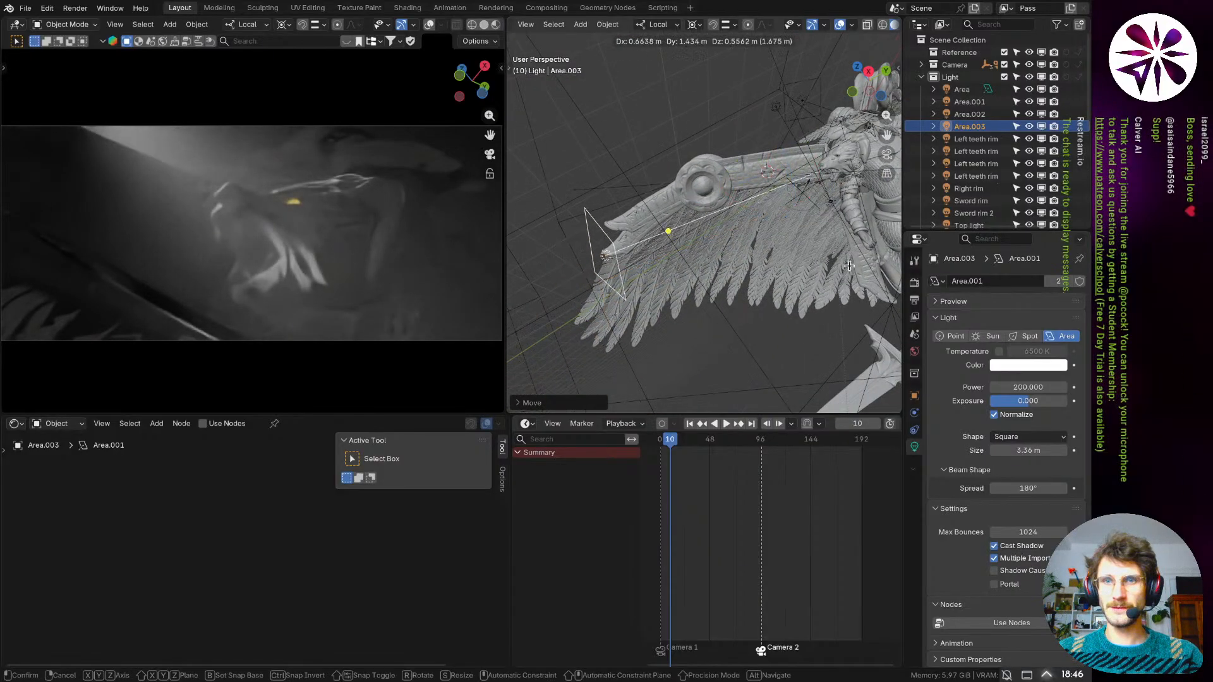
key("r")
key("r")
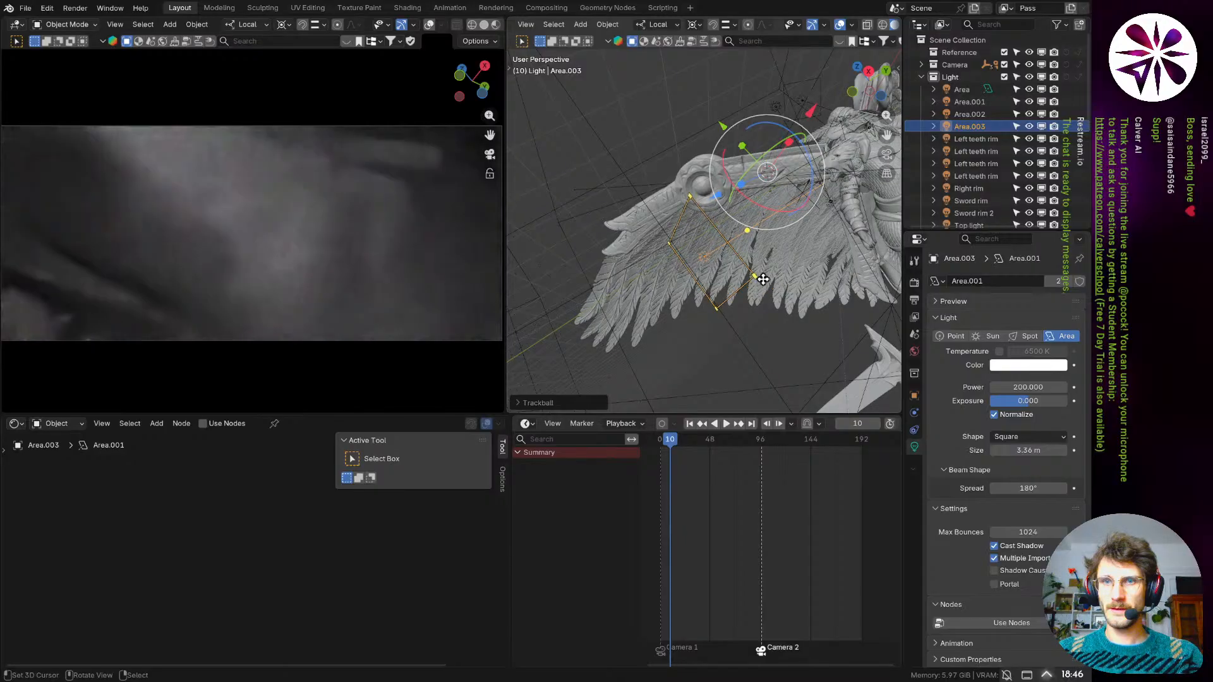
- Shrink the Area.003 light to about 0.84 m and trackball-rotate it to a new angle on the wing
left_click_drag(746, 273, 723, 262)
key("Escape")
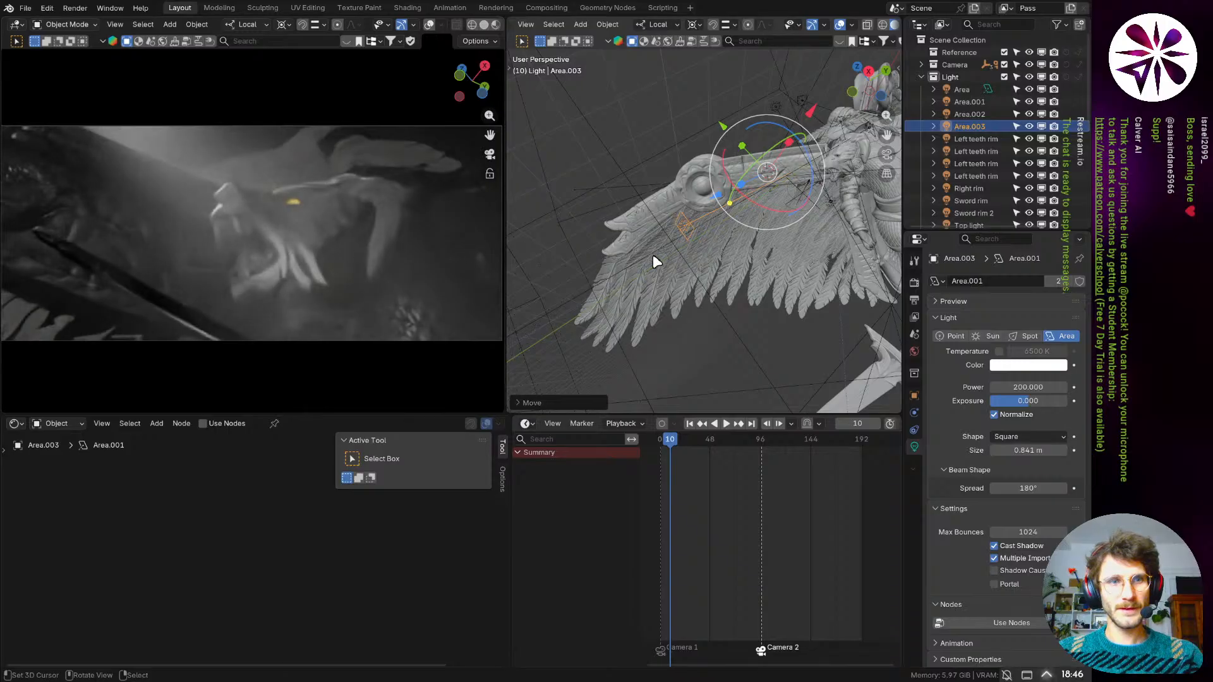
middle_click_drag(653, 254, 829, 288)
key("r")
key("r")
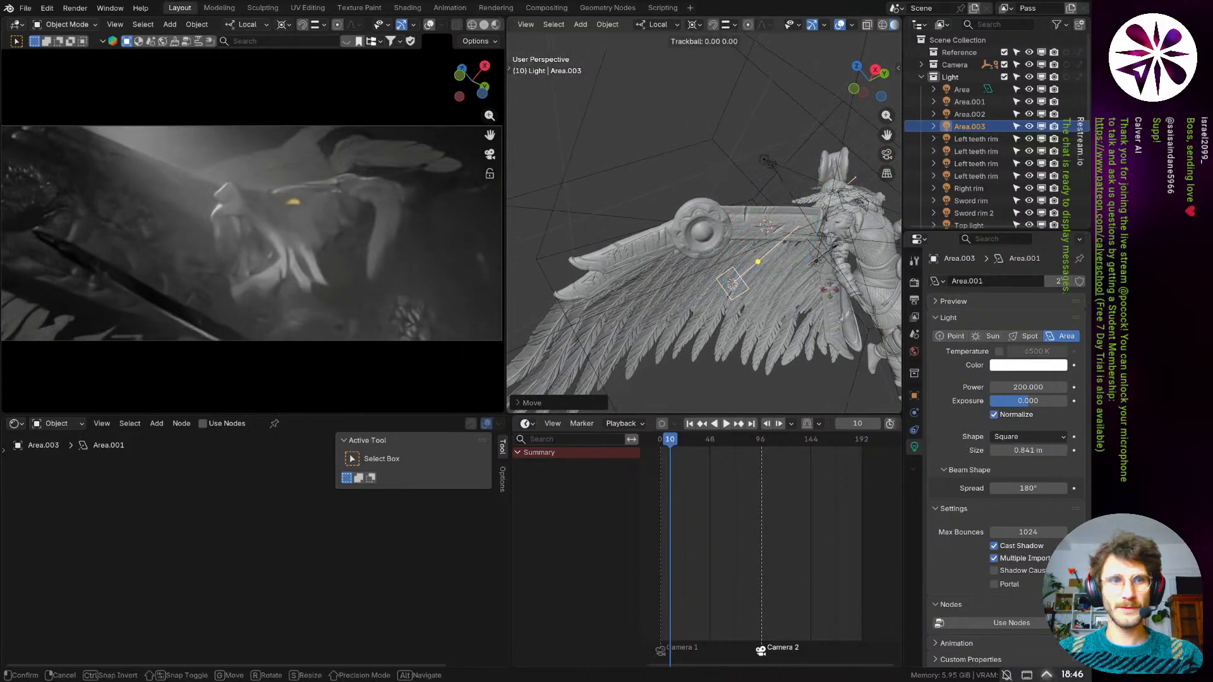
left_click(803, 288)
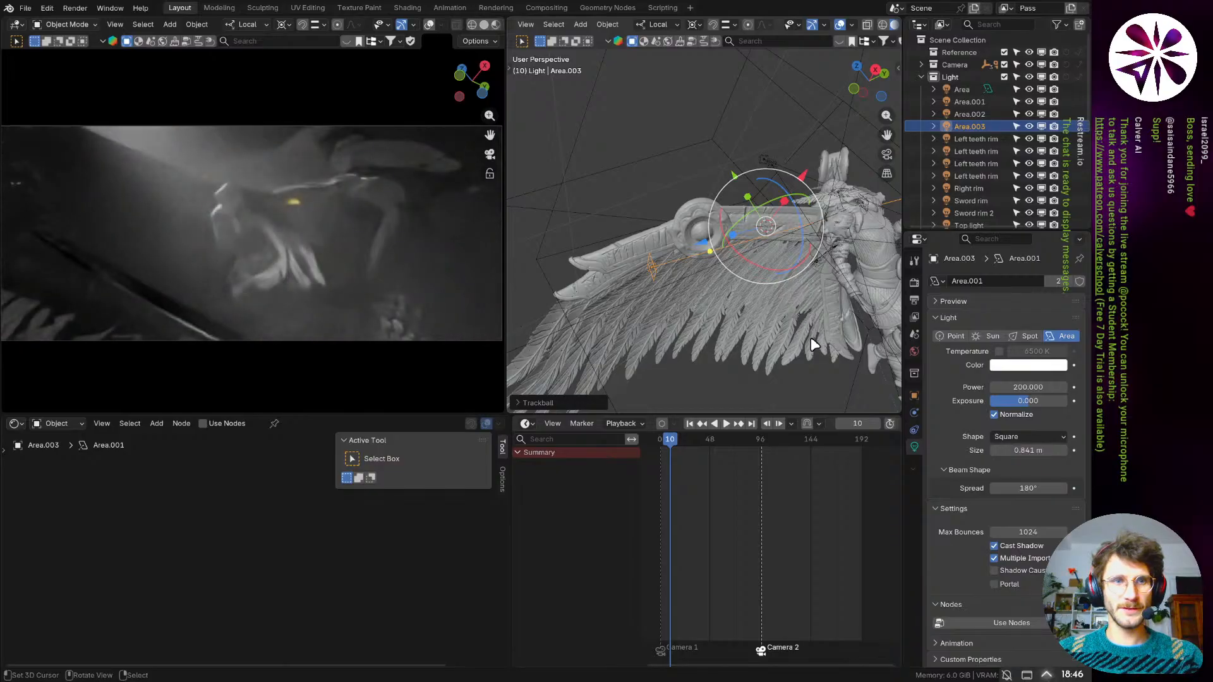
- Reposition the Area.003 light around the wing from two viewing angles
key("g")
left_click(689, 254)
middle_click_drag(688, 254, 774, 305)
key("g")
left_click(753, 304)
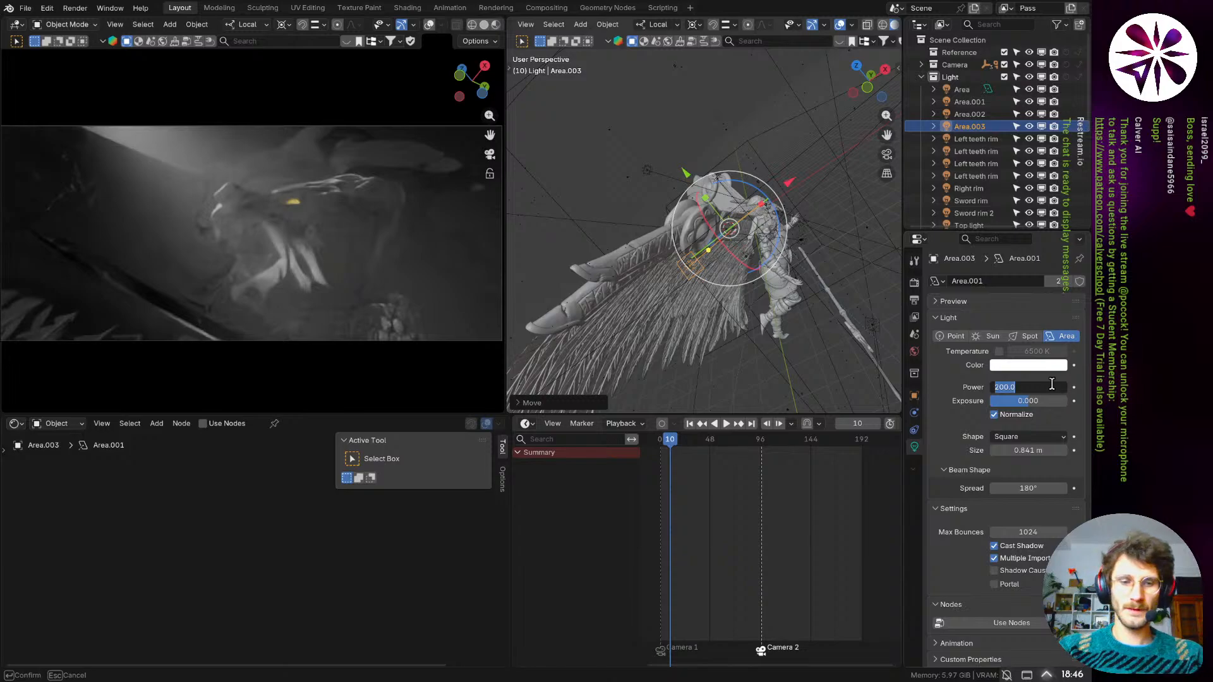
- Set the Area.003 light's power to 100 and turn off its Volume Scatter ray visibility
type("0")
key("Return")
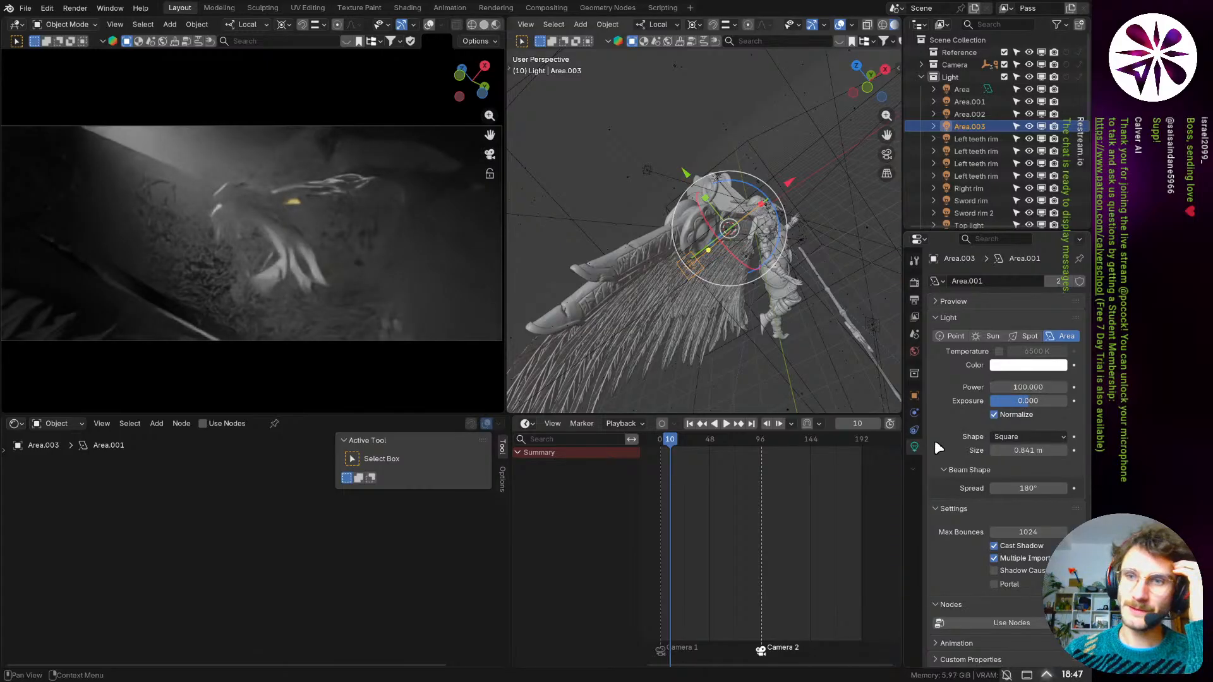
left_click(916, 393)
scroll(963, 513, "down", 10)
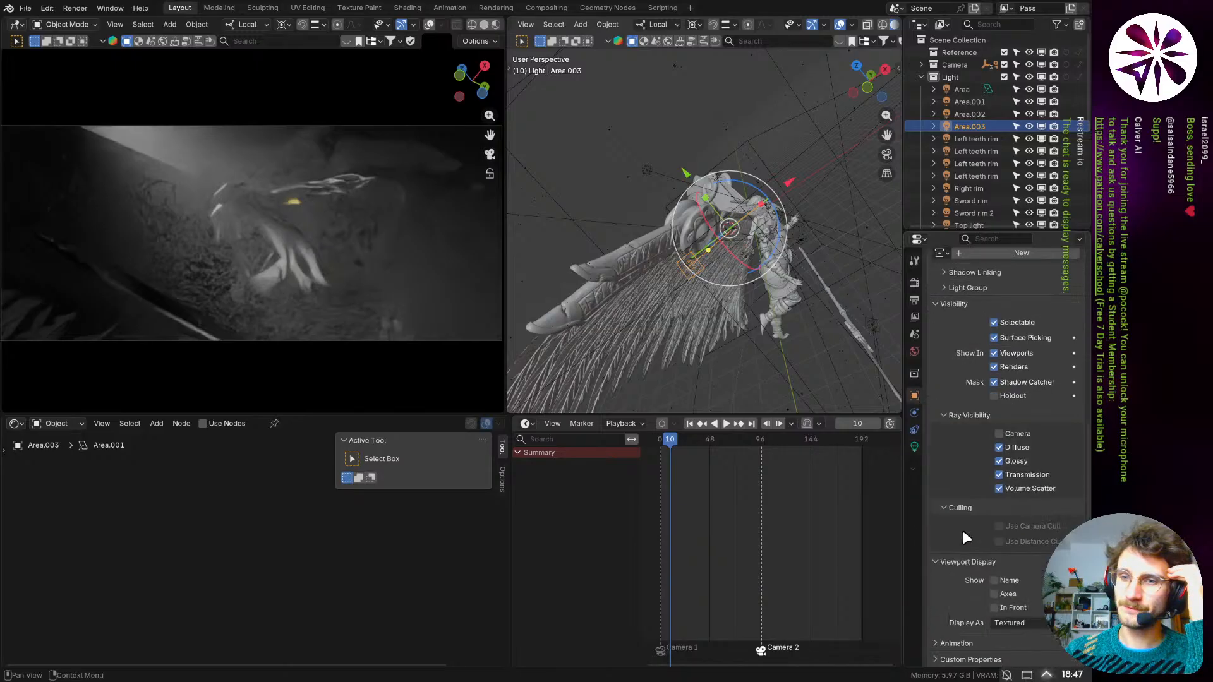
left_click(1036, 489)
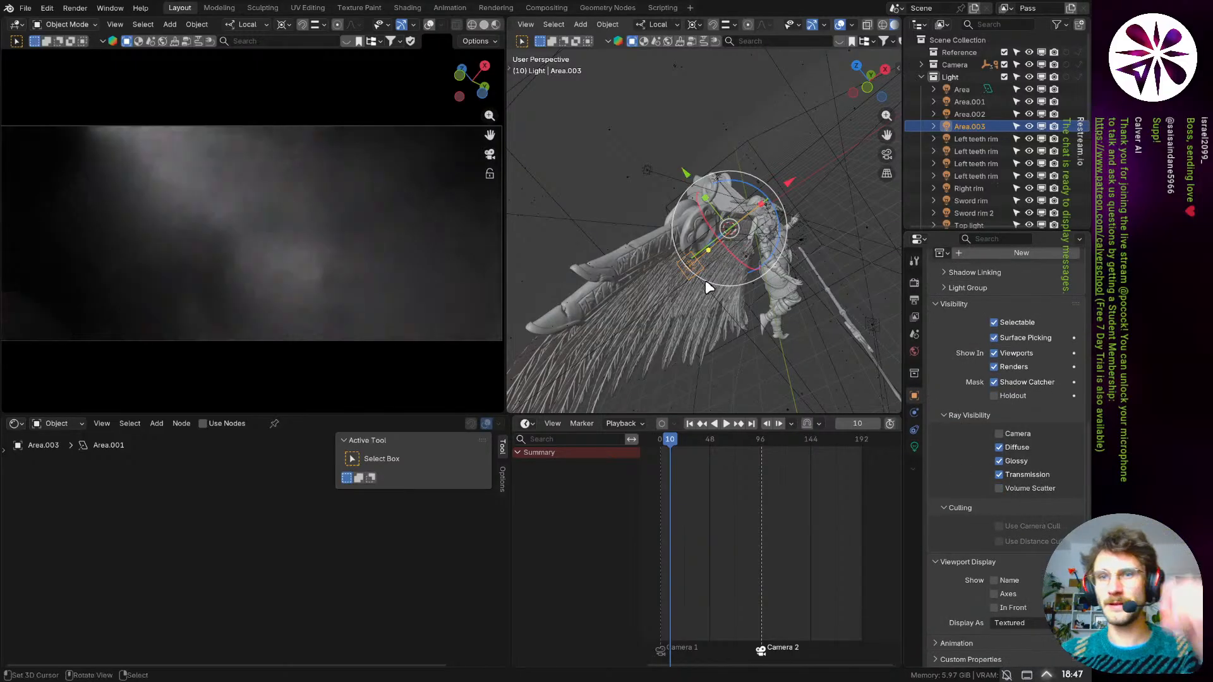
- Set the Area.003 light's power to 200
middle_click_drag(705, 280, 676, 268)
middle_click_drag(761, 254, 829, 273)
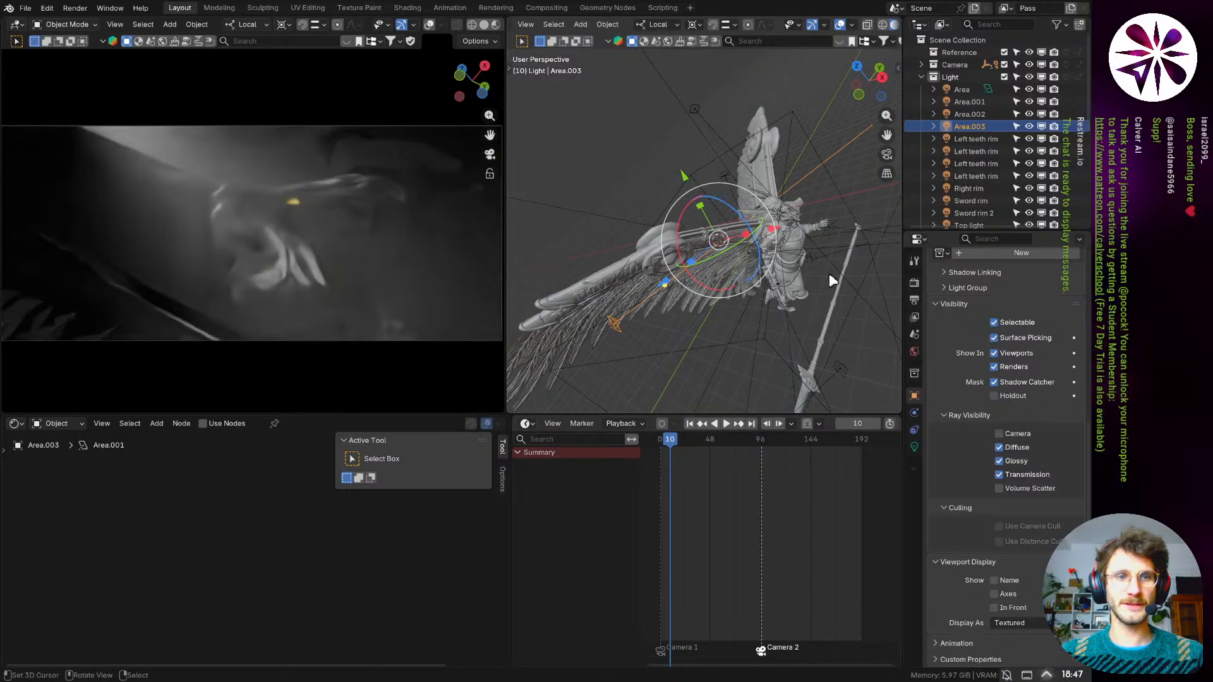
left_click(914, 446)
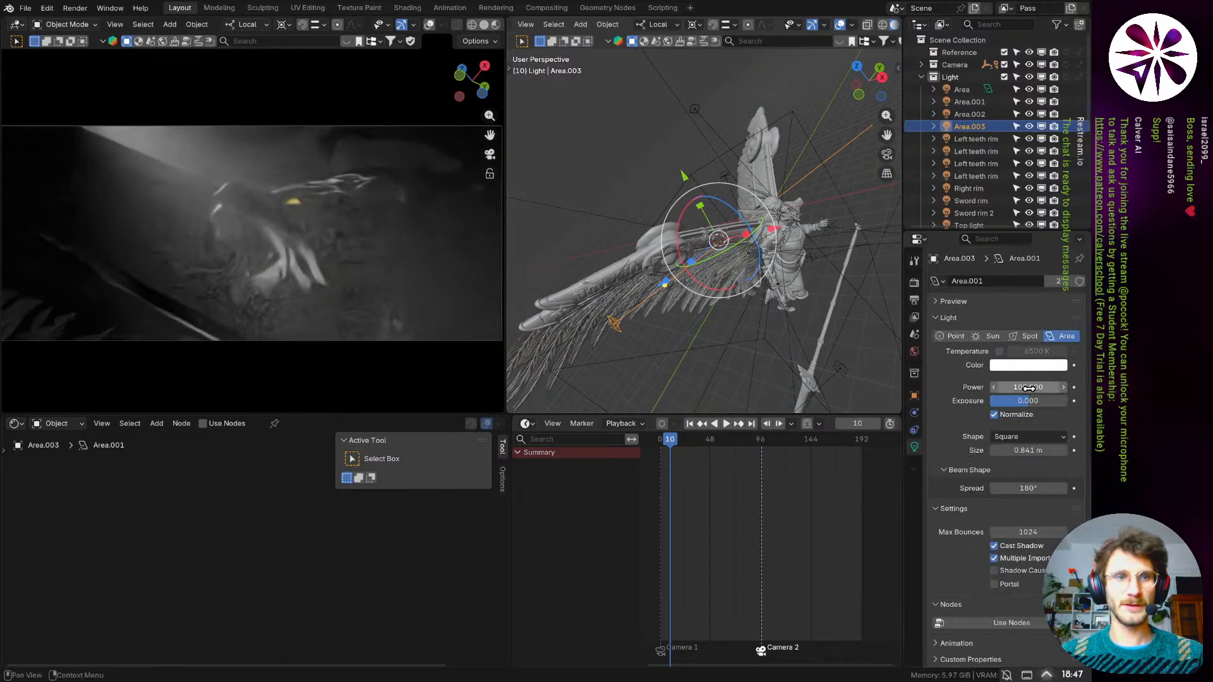
key("ctrl+a")
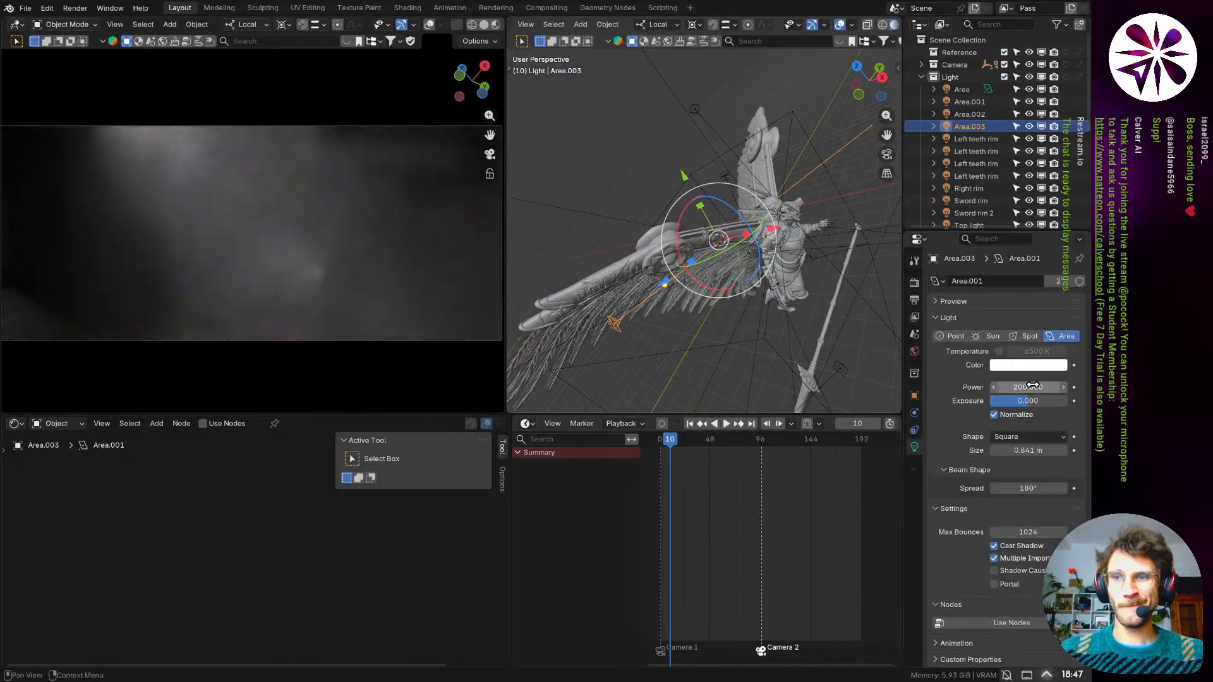
type("15")
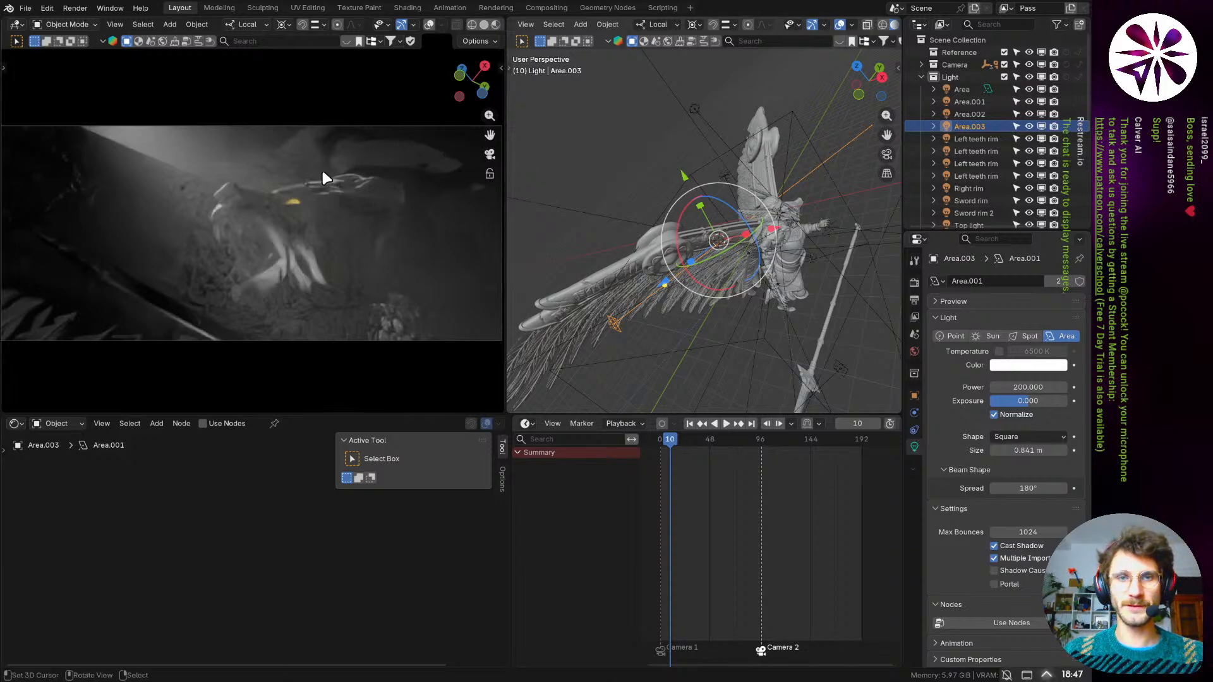
middle_click_drag(737, 249, 736, 249)
key("g")
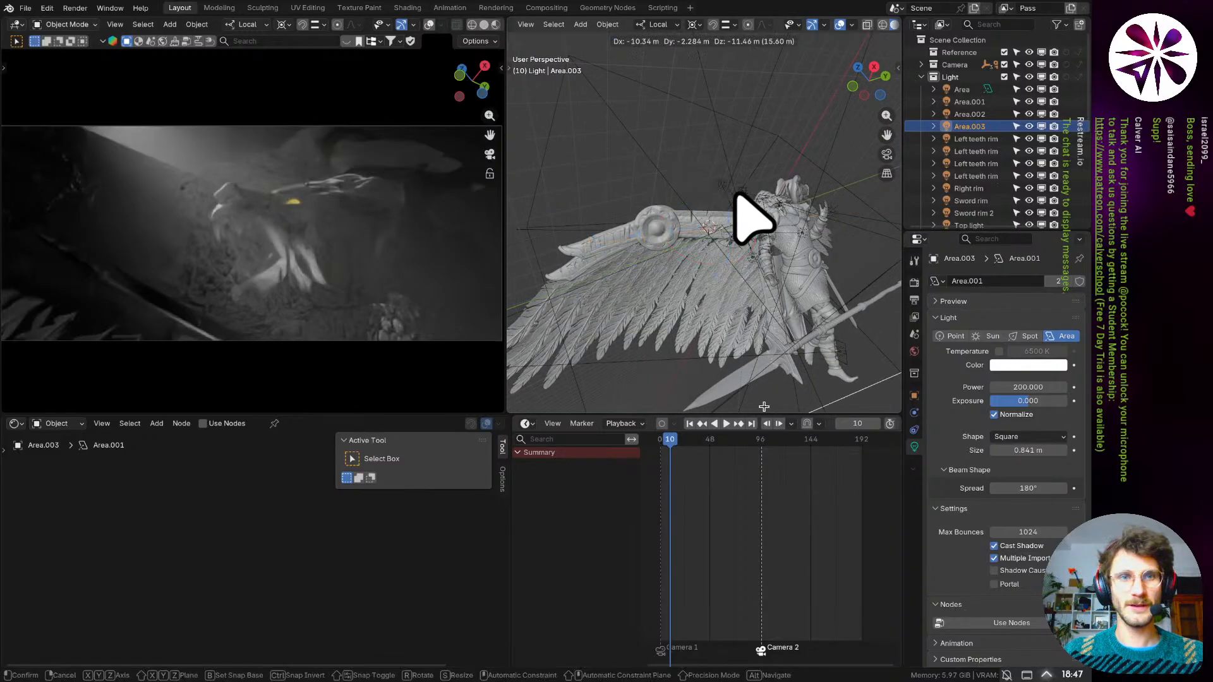
left_click(725, 359)
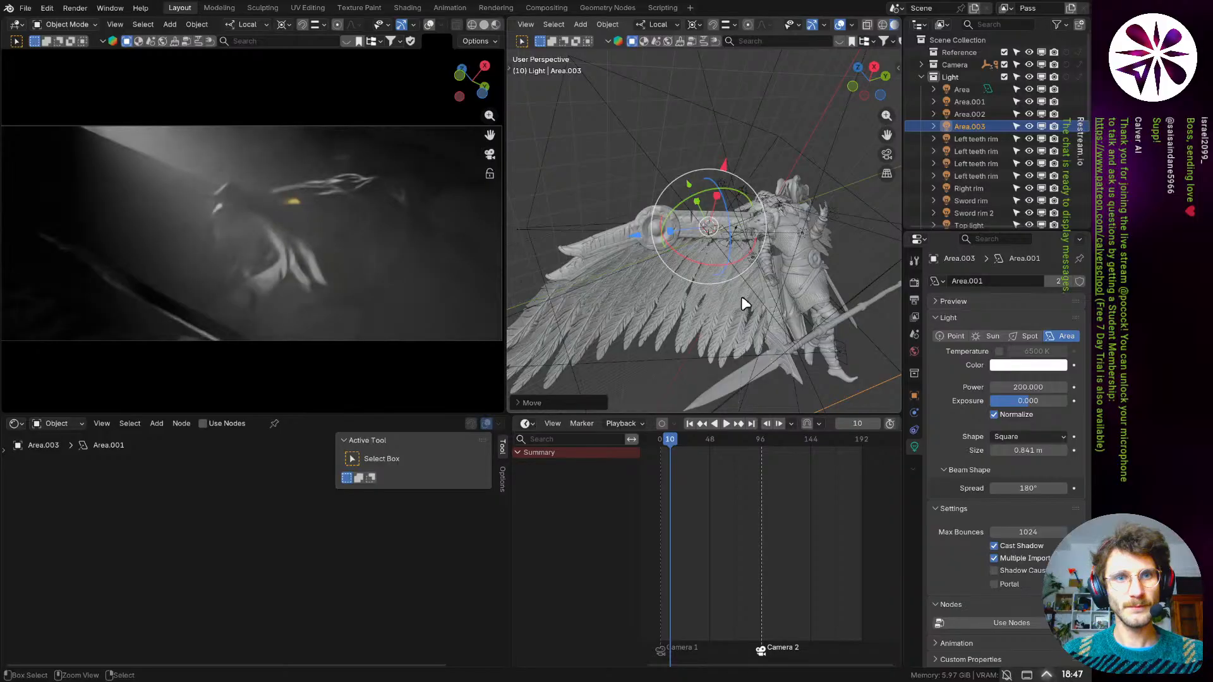
key("ctrl+z")
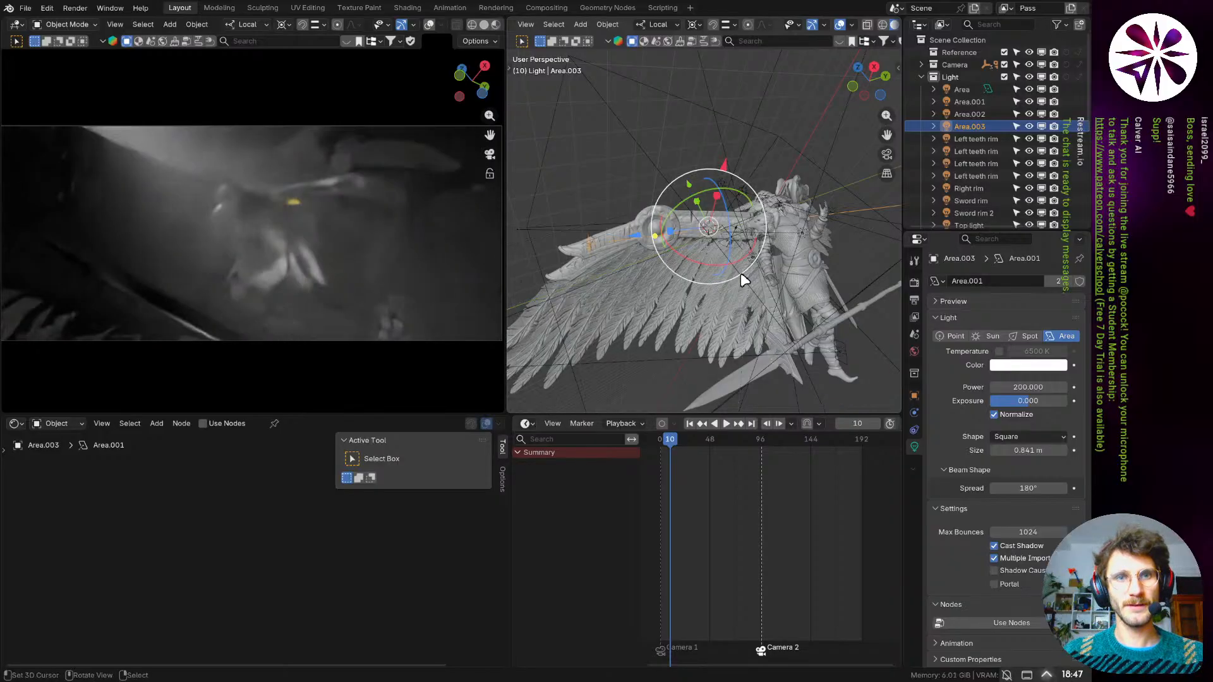
- Rotate the Area.003 light around the 3D cursor and set its beam spread to 90°
middle_click_drag(752, 253, 777, 237)
key("r")
left_click(815, 252)
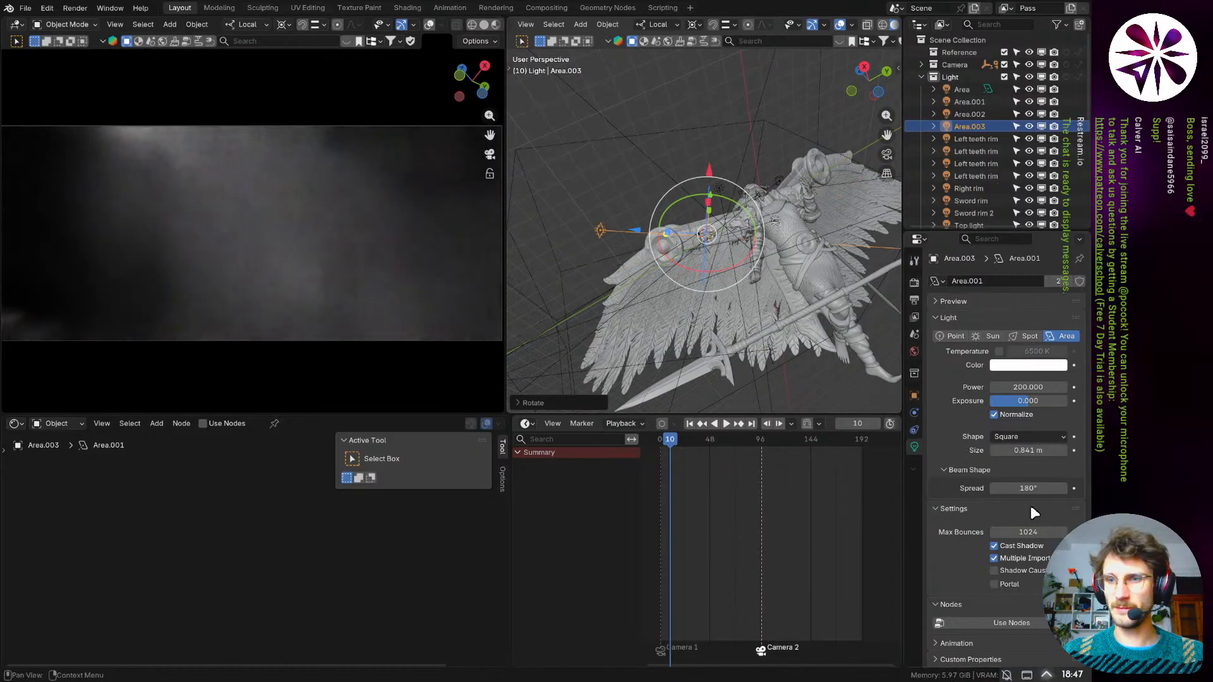
left_click(1030, 488)
type("90")
key("Return")
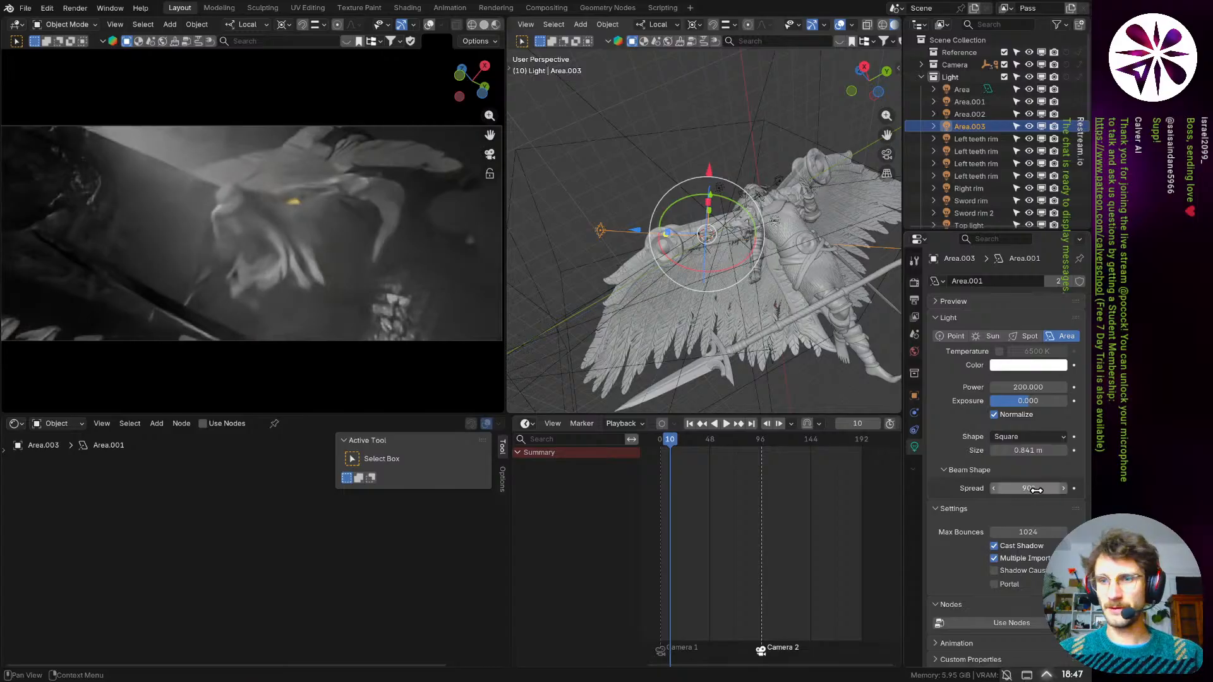
- Rotate the Area.003 light again and shift it to a spot just above the wing's round joint
middle_click_drag(737, 316, 752, 286)
key("r")
left_click(768, 315)
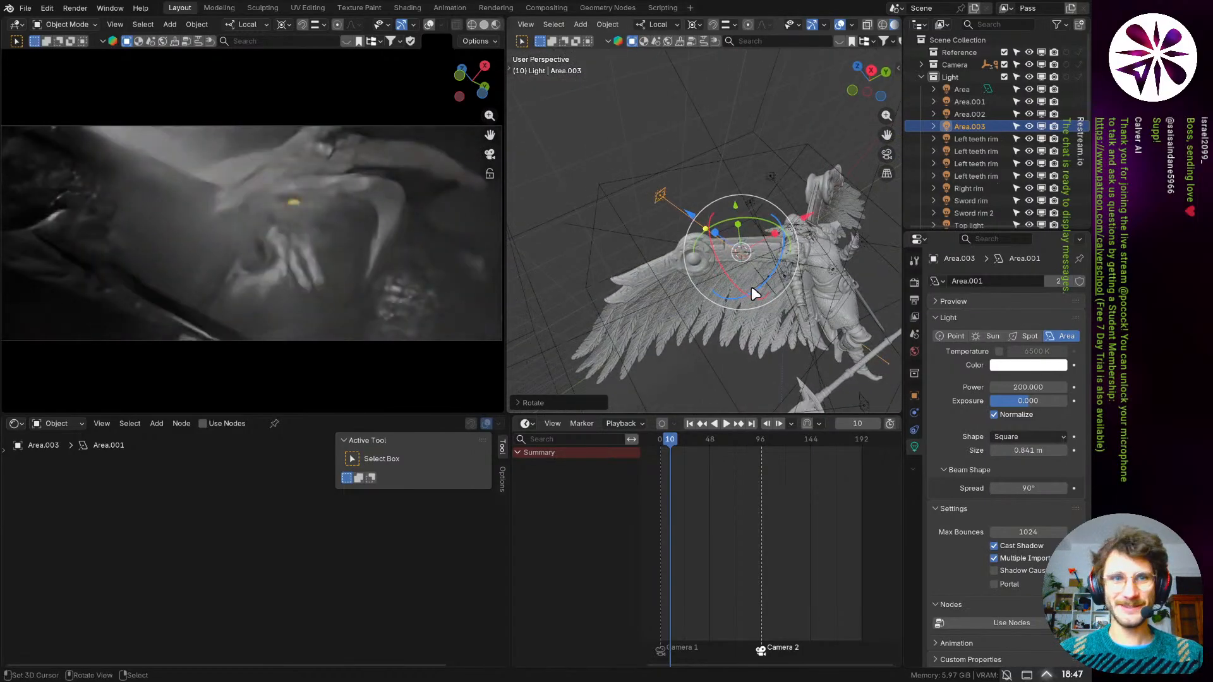
key("g")
left_click(755, 307)
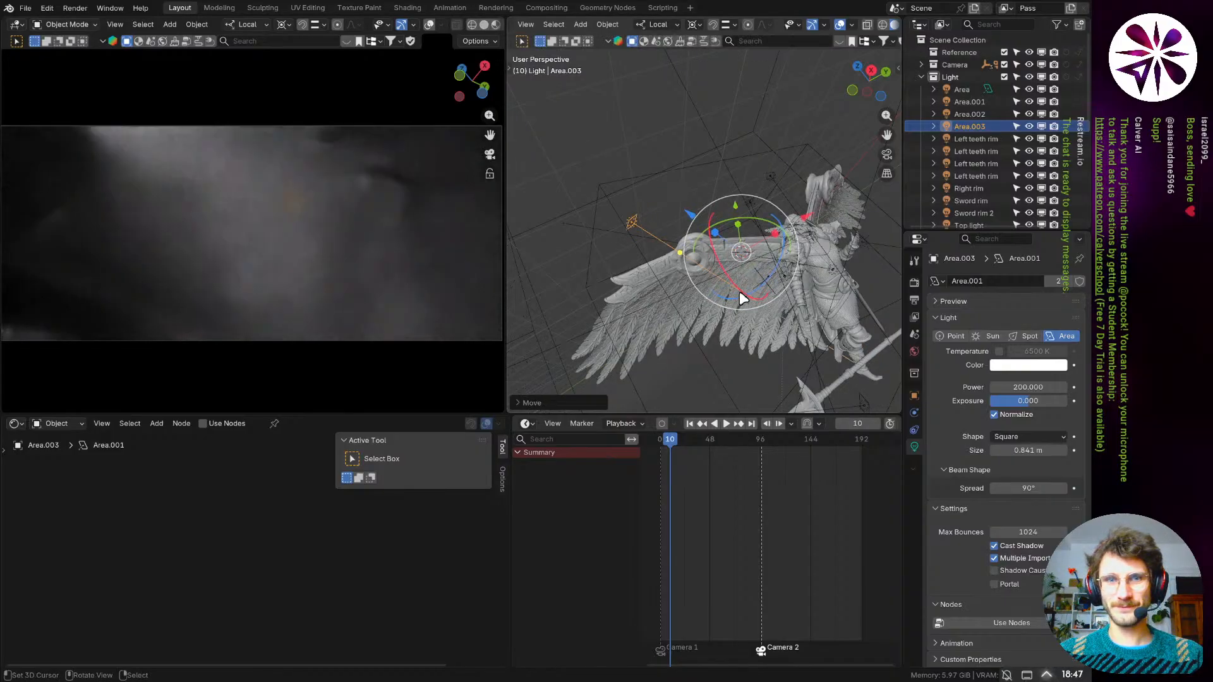
- Move the Area.003 light further out above the wing's front edge and narrow its beam spread to 20°
key("KP_0")
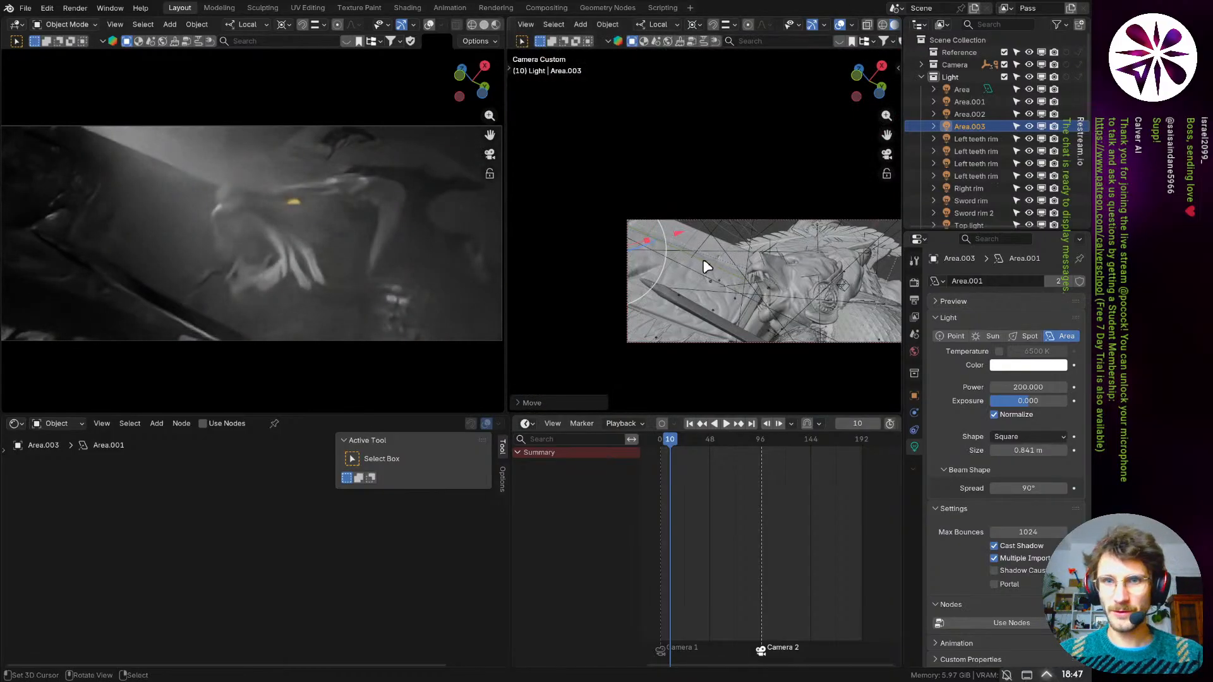
scroll(653, 267, "up", 4)
middle_click_drag(703, 291, 723, 224)
scroll(733, 208, "up", 3)
key("g")
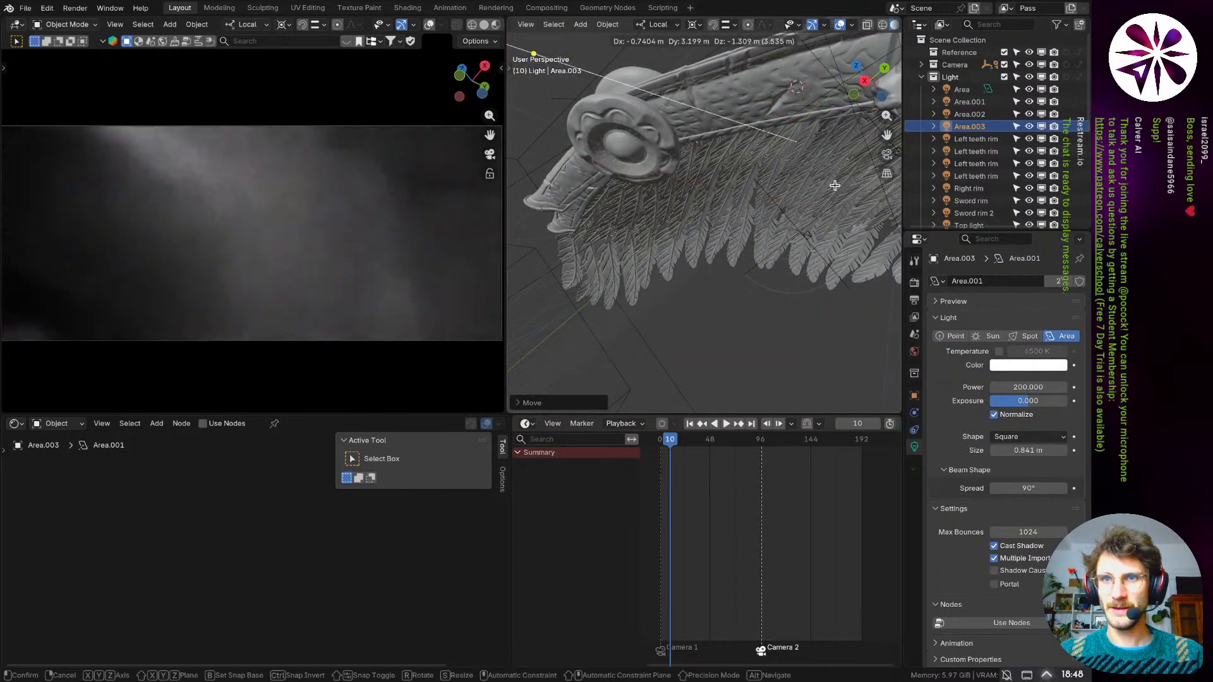
left_click(833, 184)
middle_click_drag(834, 184, 761, 155)
key("g")
left_click(753, 231)
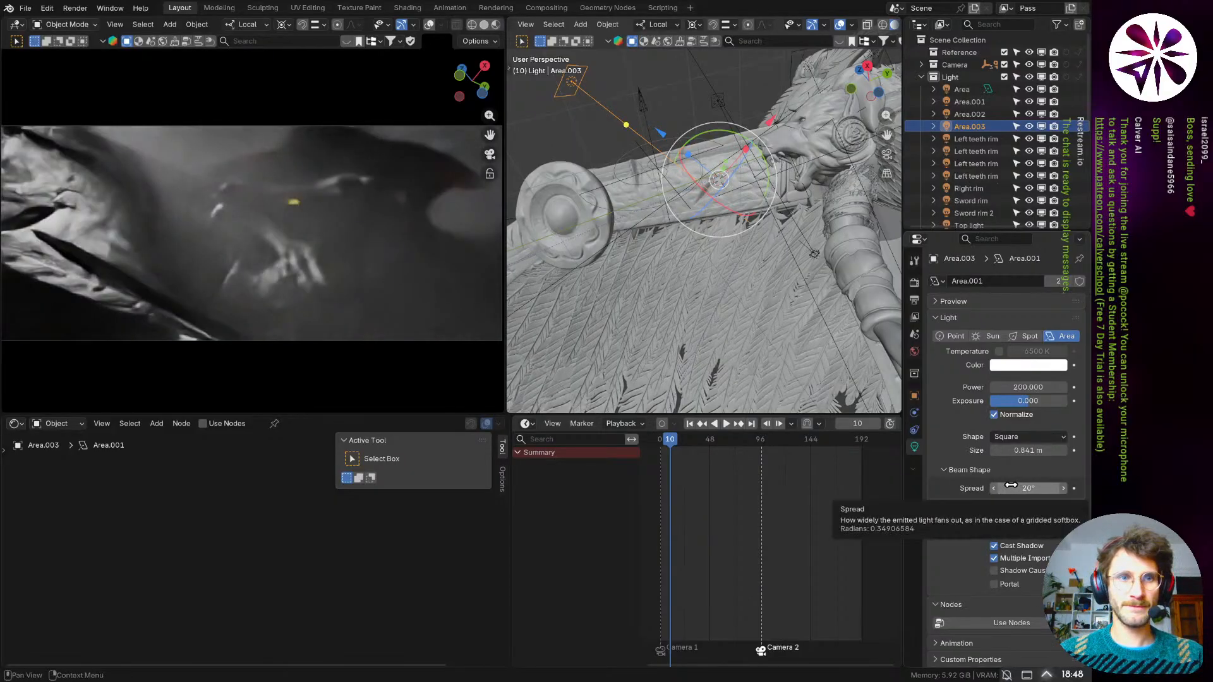
left_click(1029, 388)
key("Return")
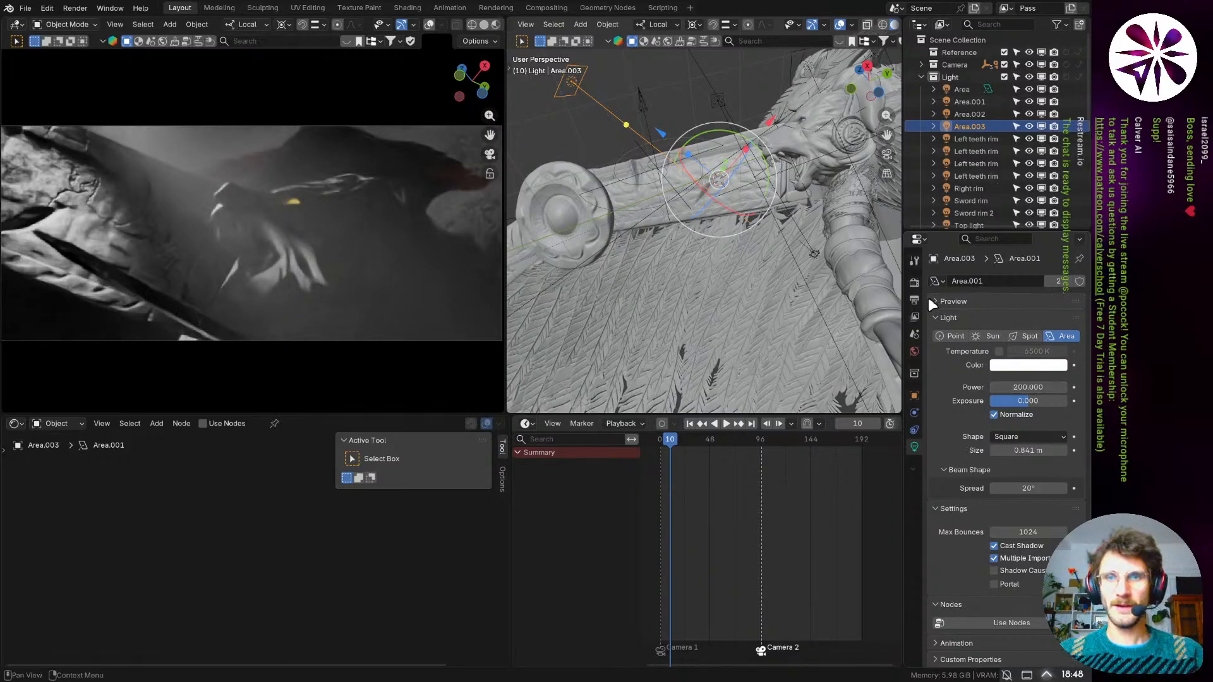
- Fine-tune the Area.003 light's aim on the wing with several small trackball rotations
key("r")
key("r")
left_click(744, 222)
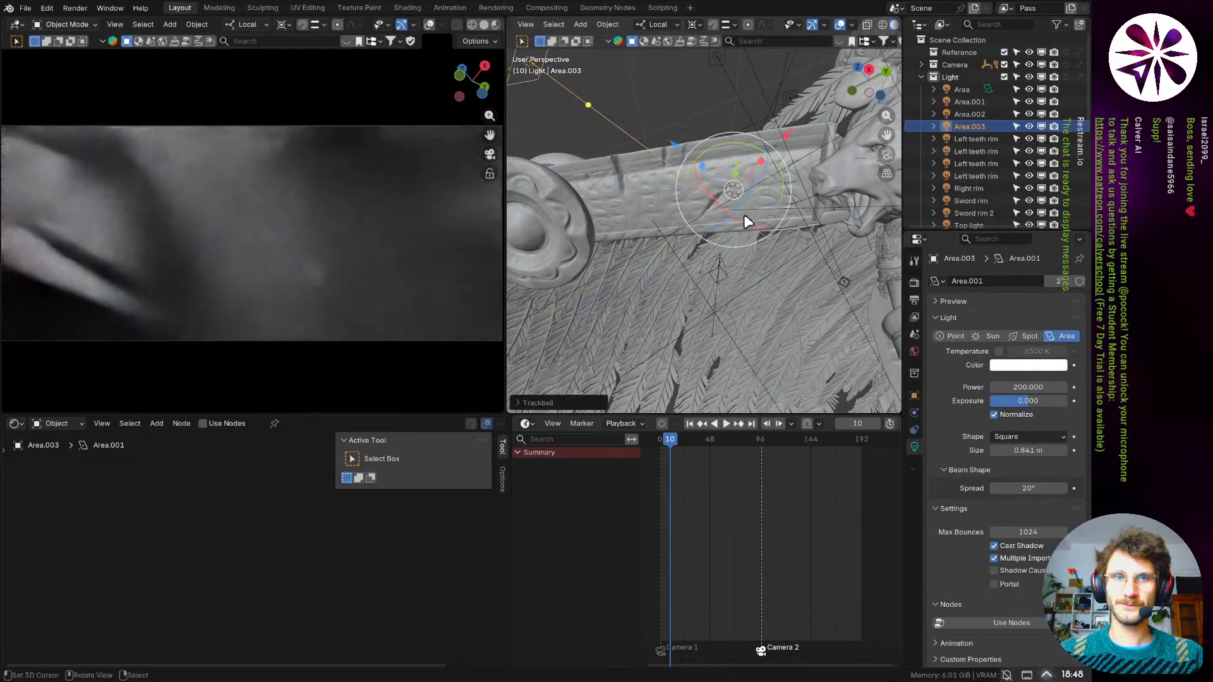
key("r")
key("r")
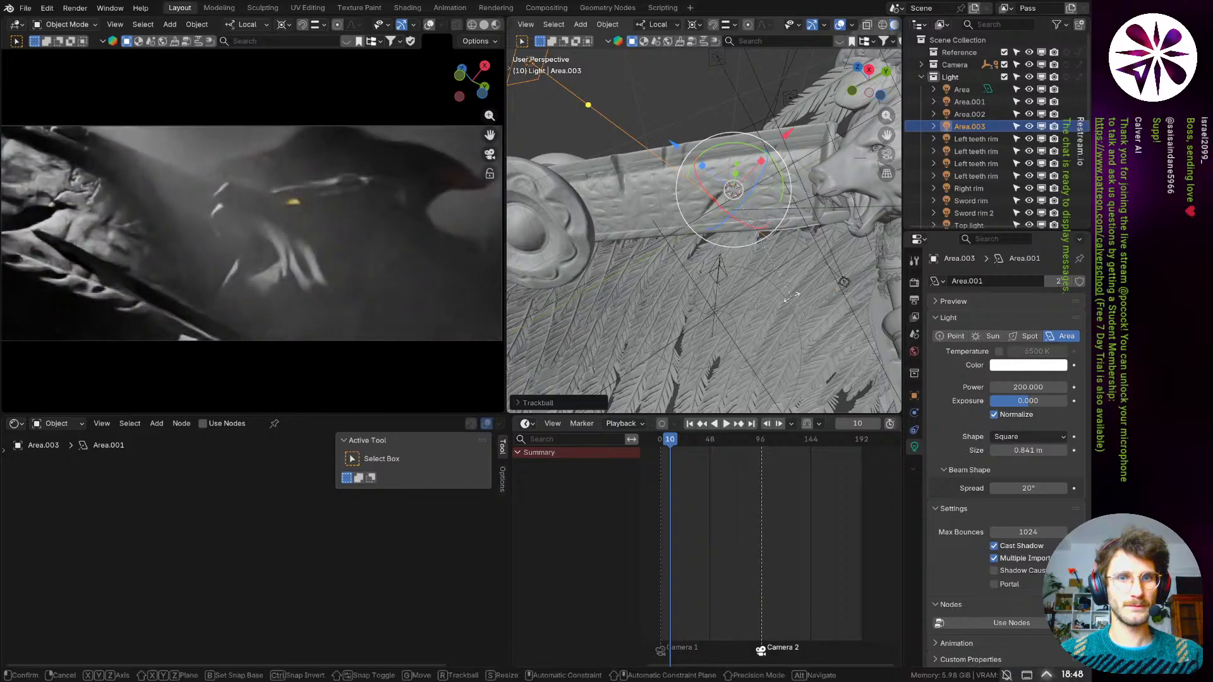
left_click(776, 271)
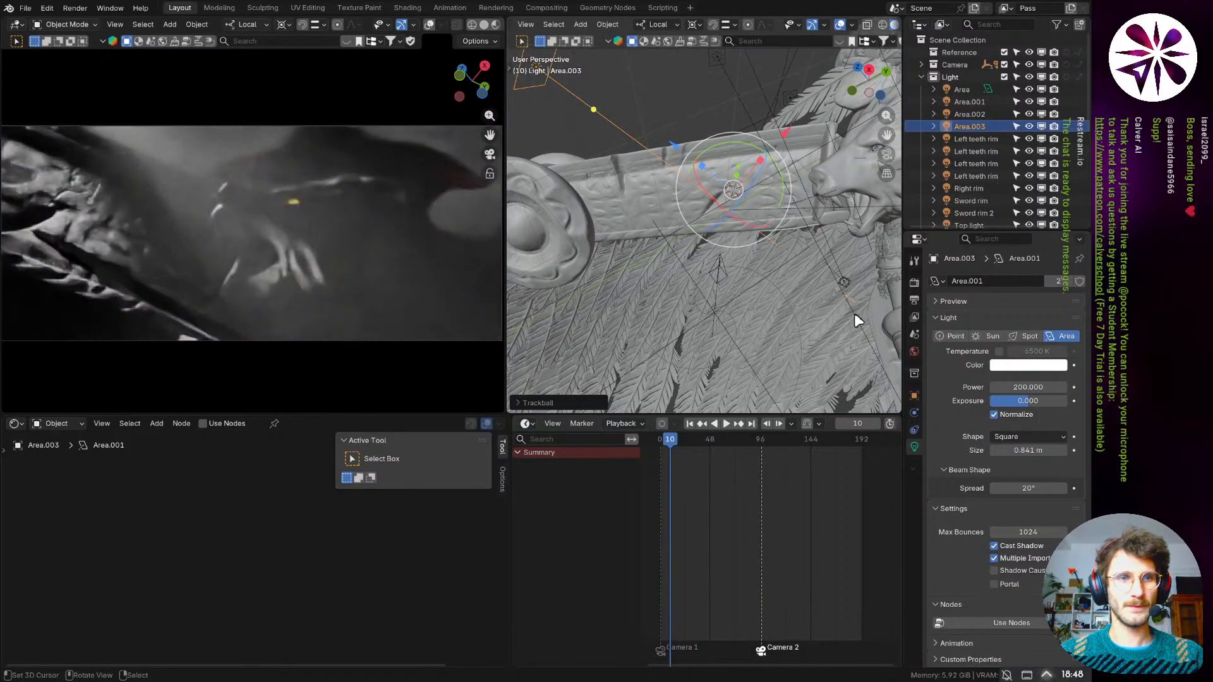
key("r")
key("r")
left_click(806, 336)
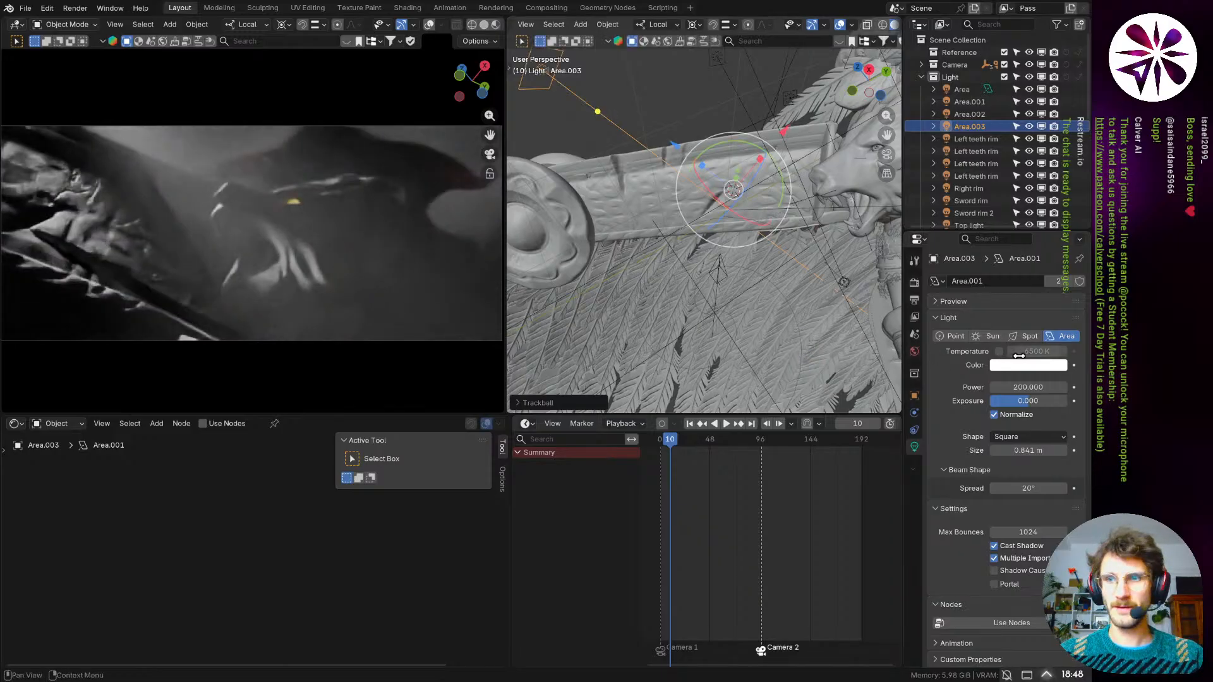
- Reduce the Area.003 light's power to 10 and finally to 2
key("Return")
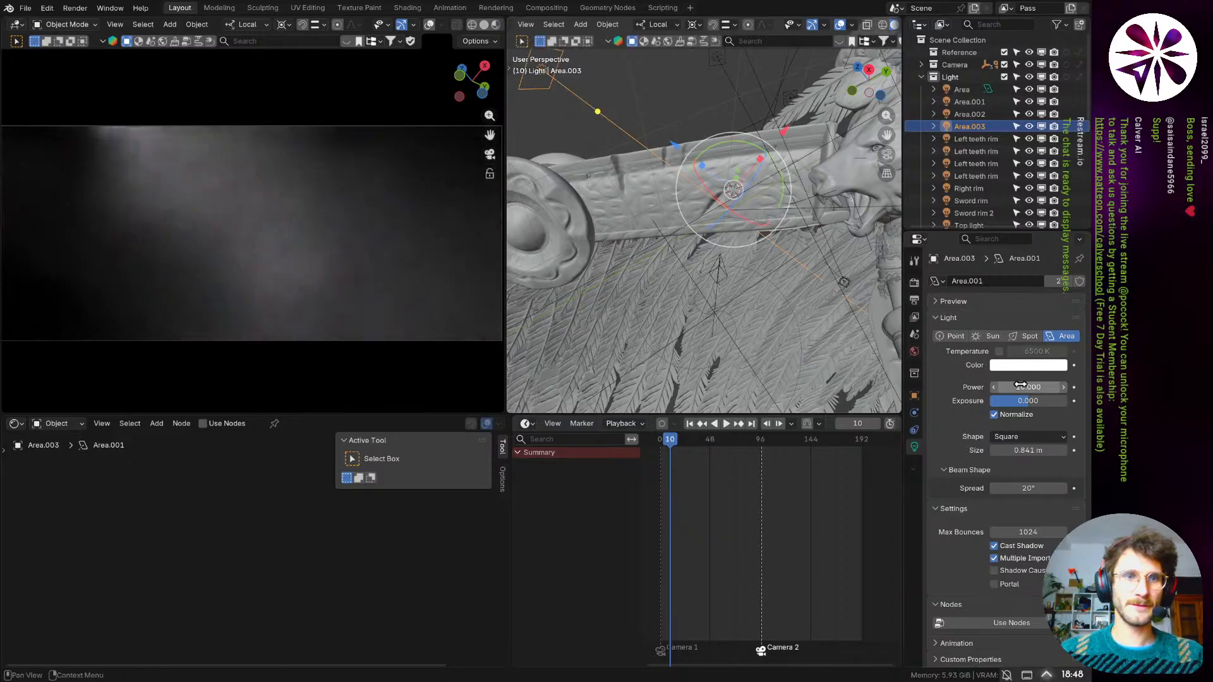
left_click(1020, 386)
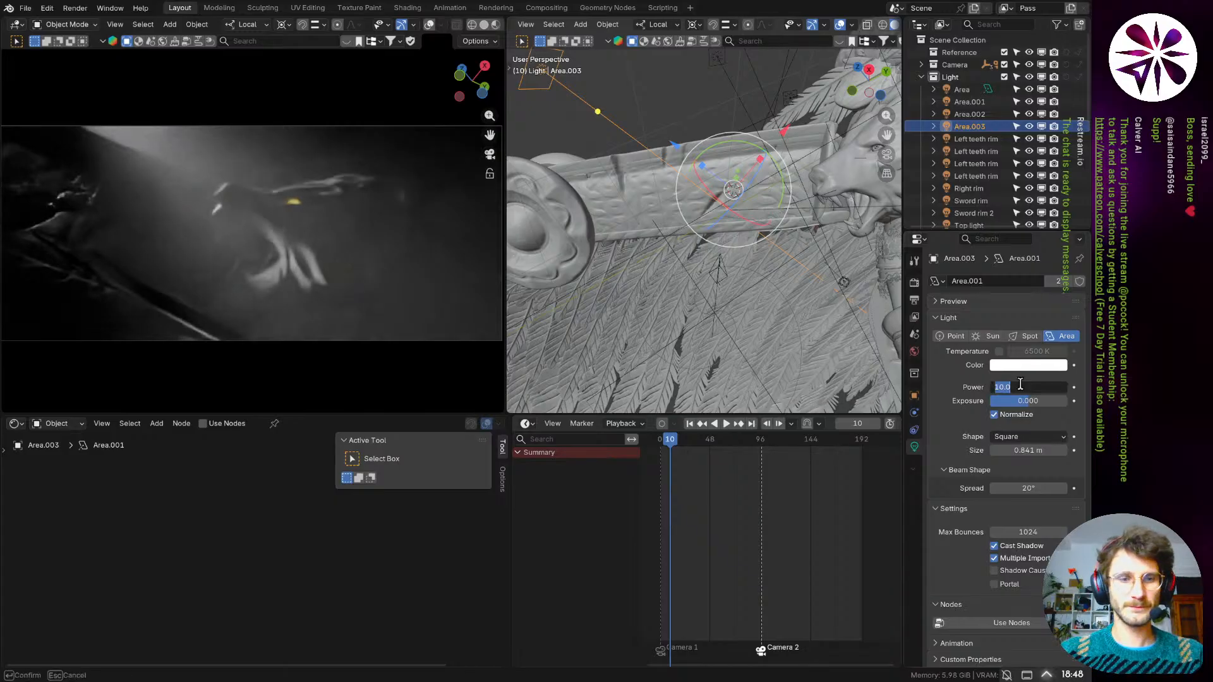
key("Return")
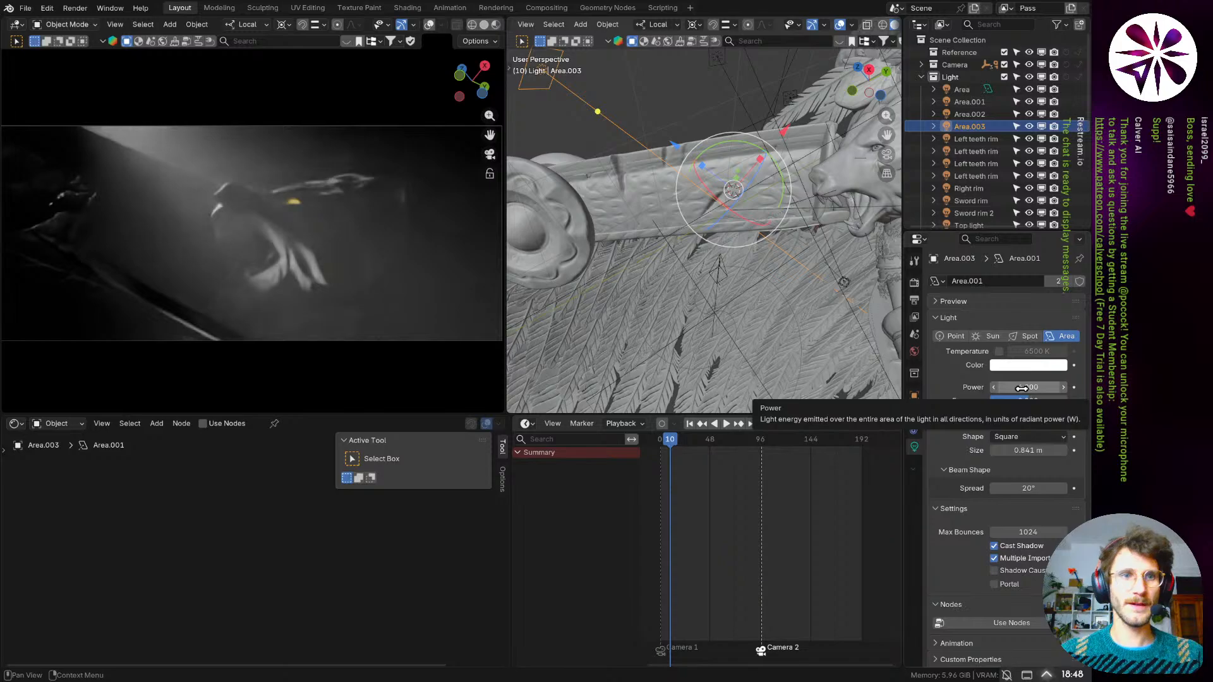
left_click(1022, 388)
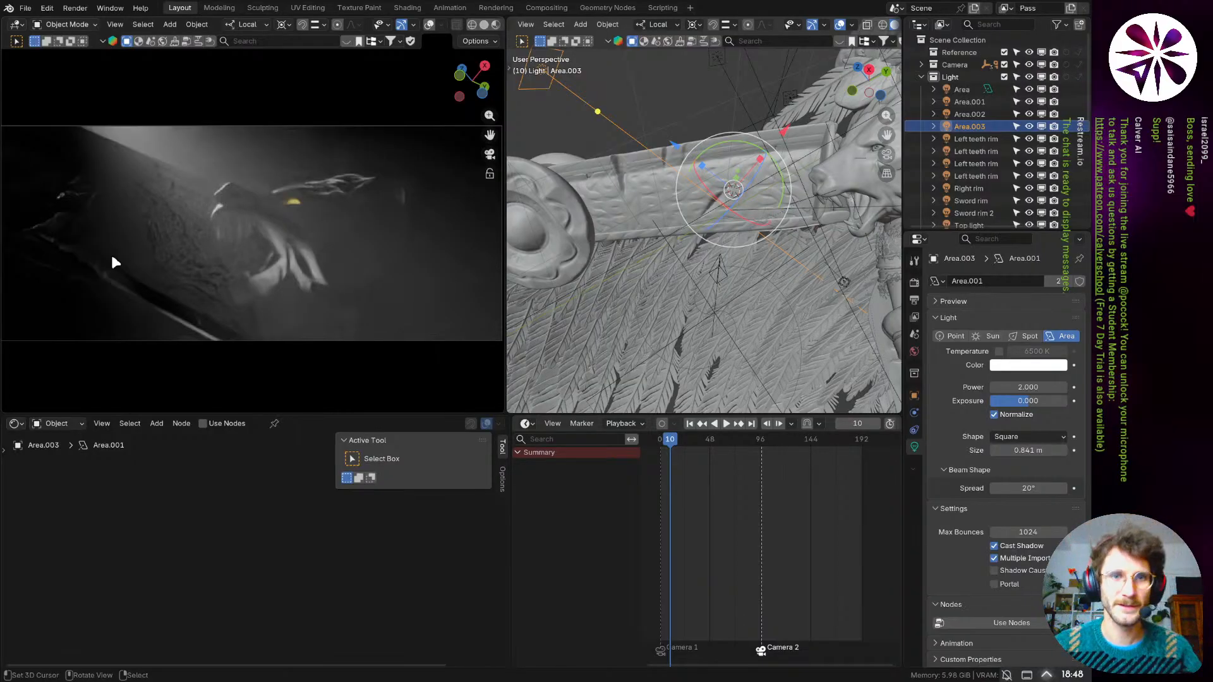
- Duplicate the Area.003 light in the camera view and snap the copy to the 3D cursor beside the creature's ear
scroll(632, 214, "down", 5)
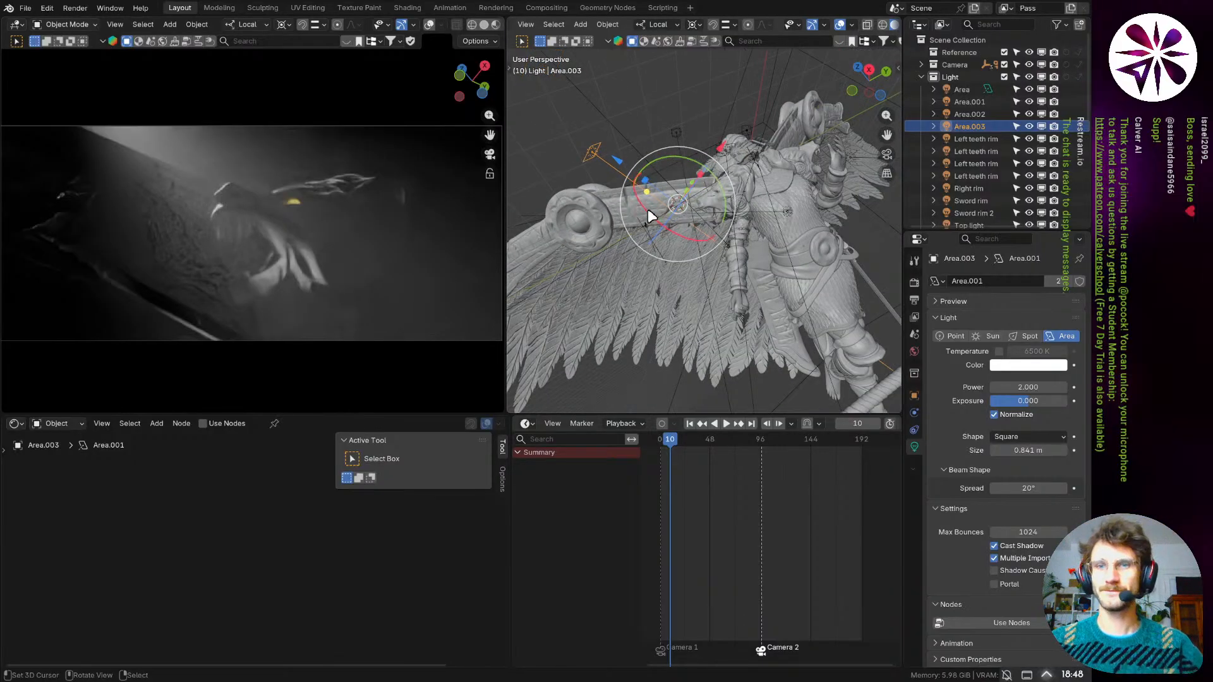
middle_click_drag(608, 218, 721, 282)
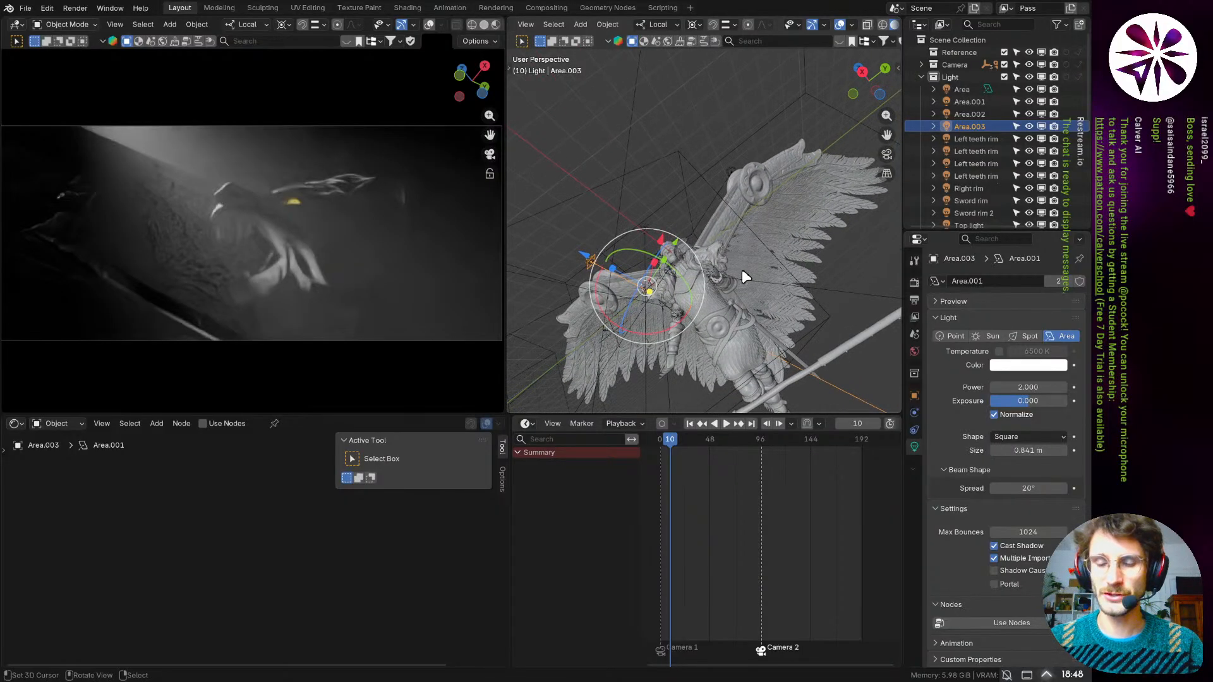
key("ctrl+KP_0")
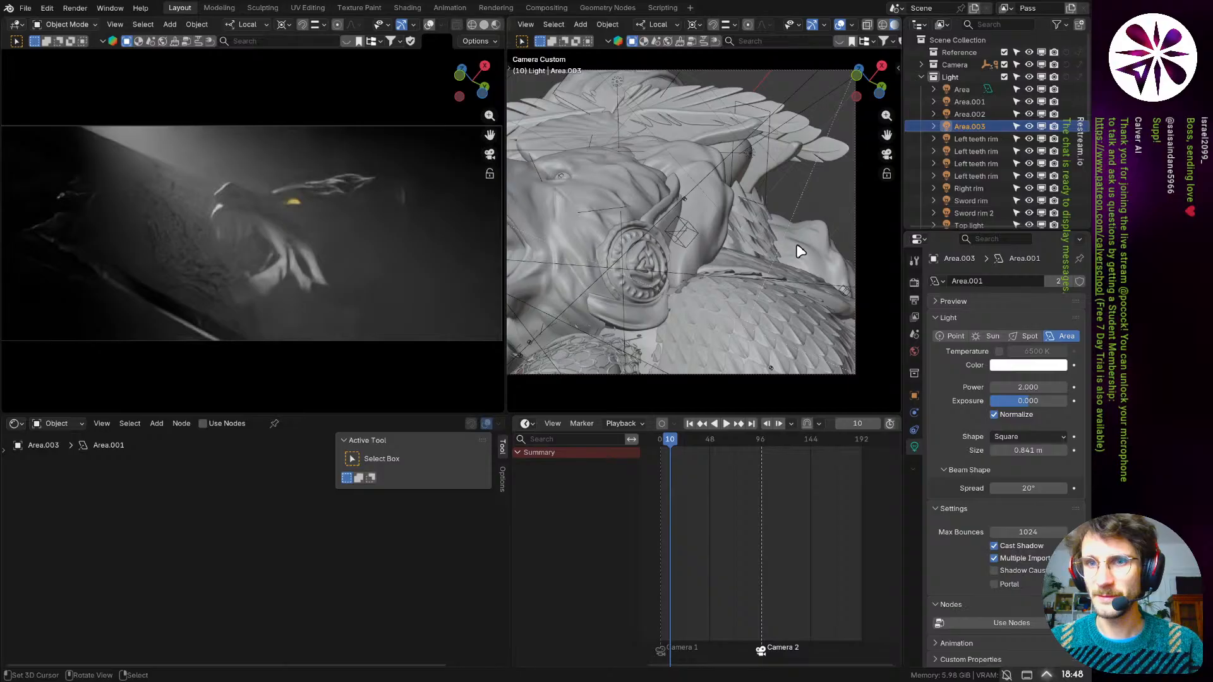
scroll(689, 280, "down", 3)
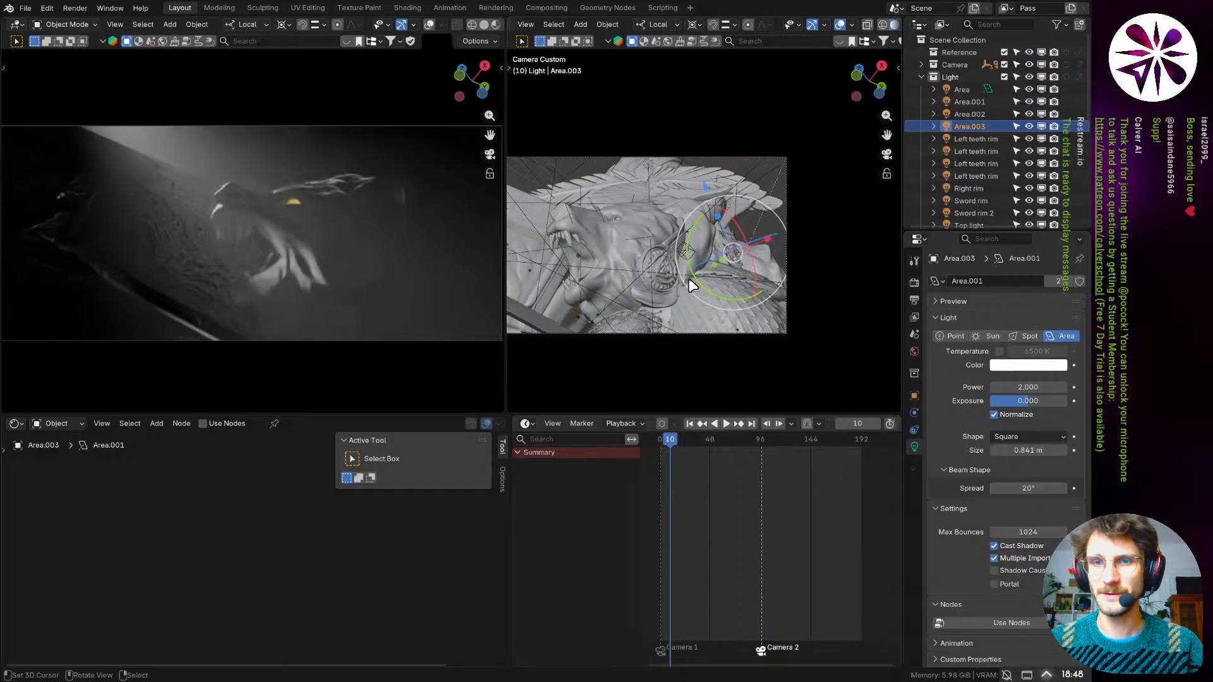
scroll(726, 292, "down", 2)
middle_click_drag(616, 293, 702, 272, "shift")
key("shift+d")
left_click(752, 318)
key("shift+s")
left_click(754, 258)
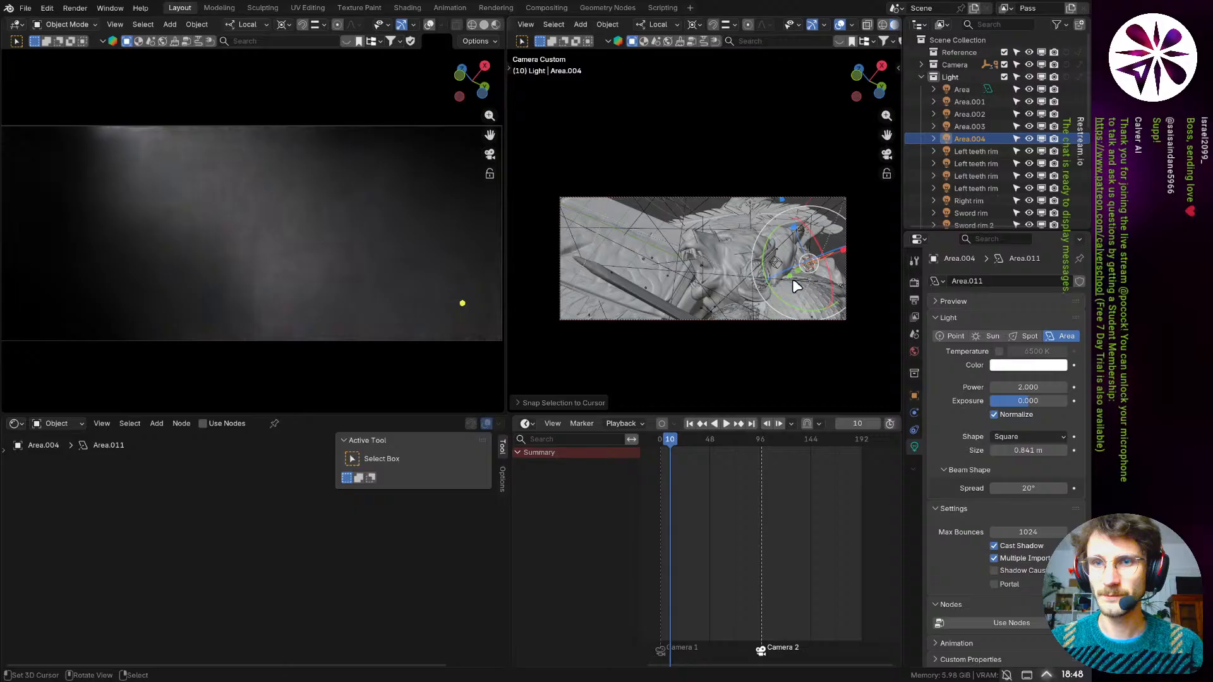
- Move the duplicated Area.004 light to a new position beside the armoured figure's upper body
scroll(713, 286, "down", 8)
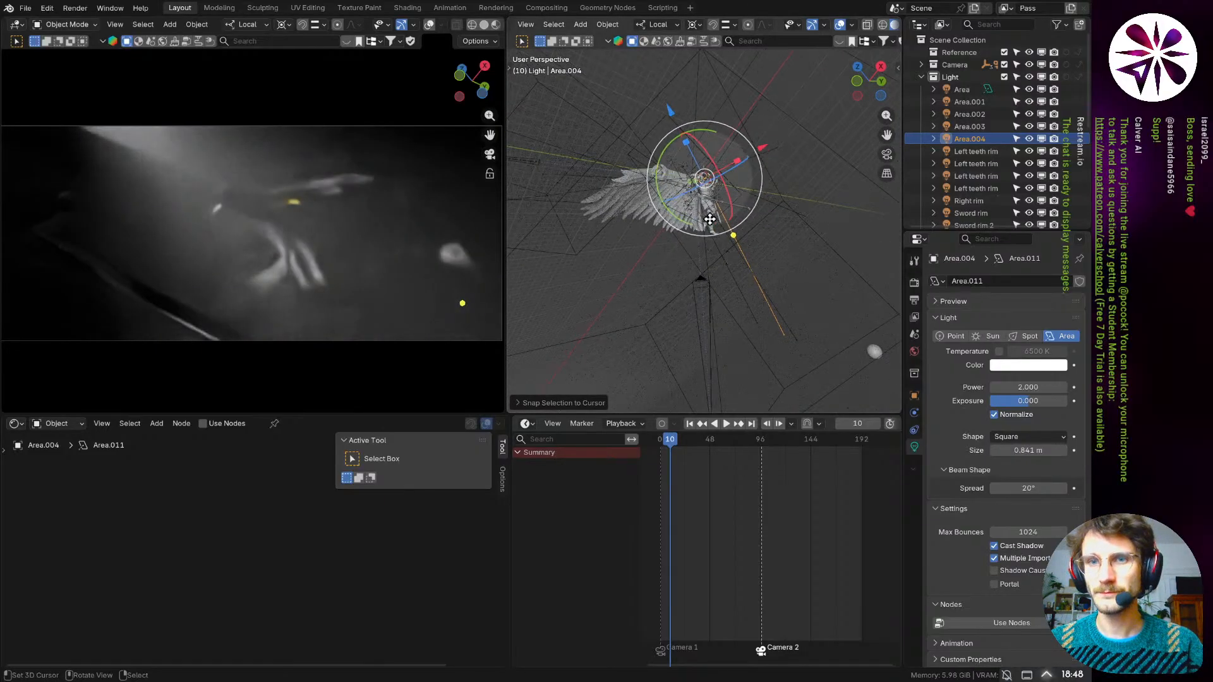
scroll(701, 183, "up", 8)
scroll(700, 183, "down", 5)
middle_click_drag(606, 285, 626, 372)
key("g")
left_click(636, 258)
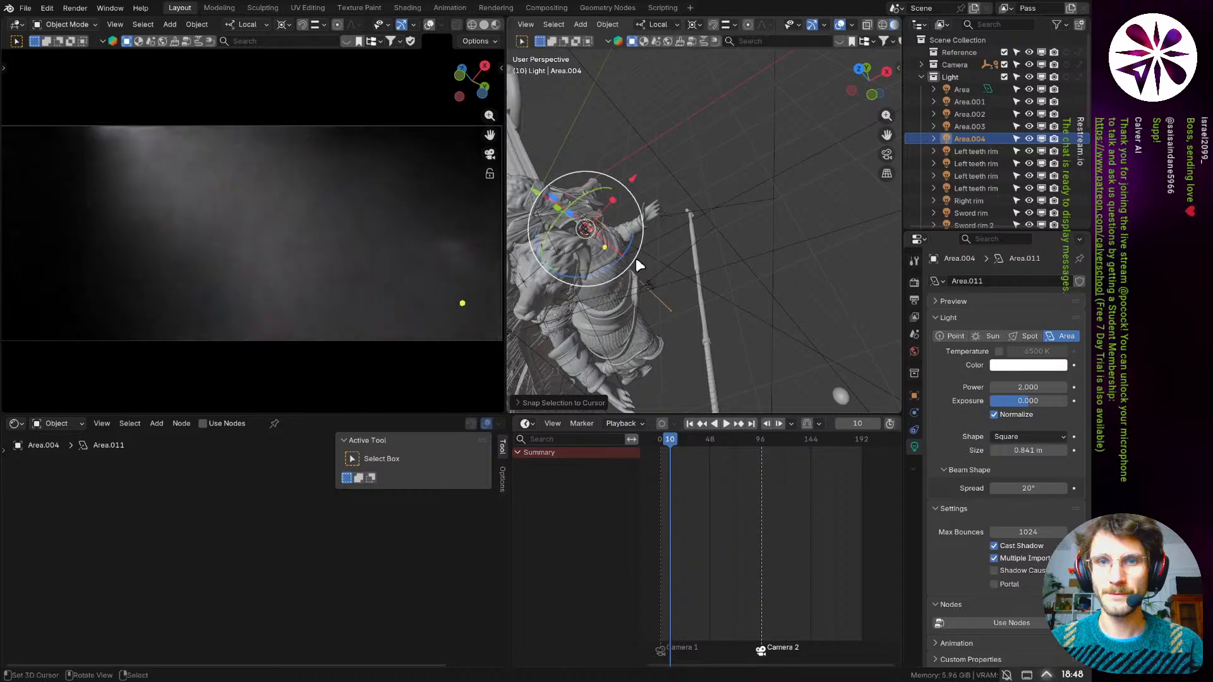
mouse_move(636, 258)
middle_mouse_down()
mouse_move(575, 234)
mouse_move(643, 237)
middle_mouse_up()
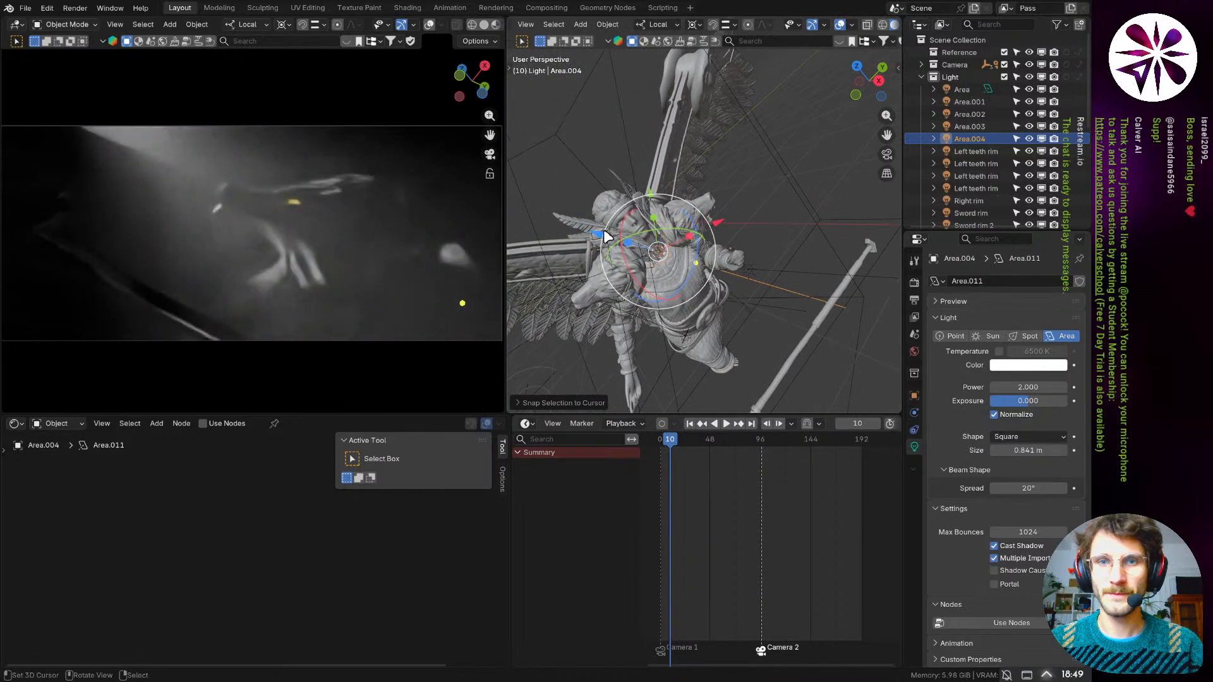
key("g")
left_click_drag(551, 225, 528, 219)
- Rotate the Area.004 light above the figure's shoulder so it points downward, and set its power to 0.5
key("r")
key("r")
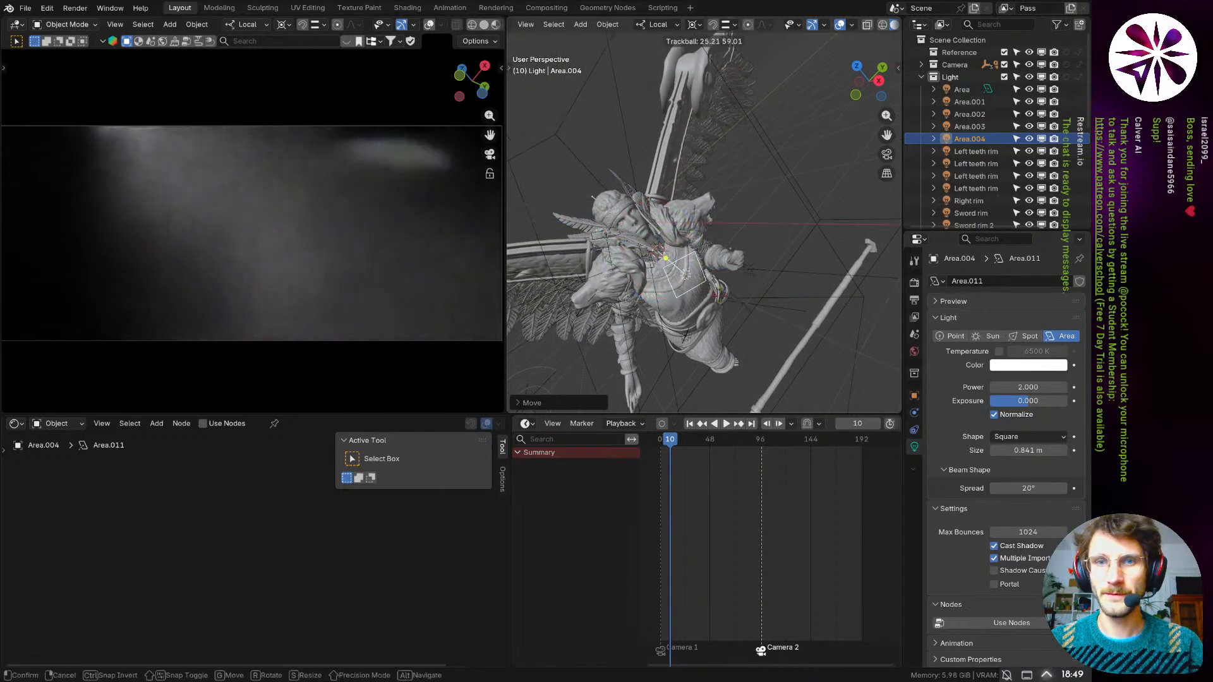
left_click(724, 234)
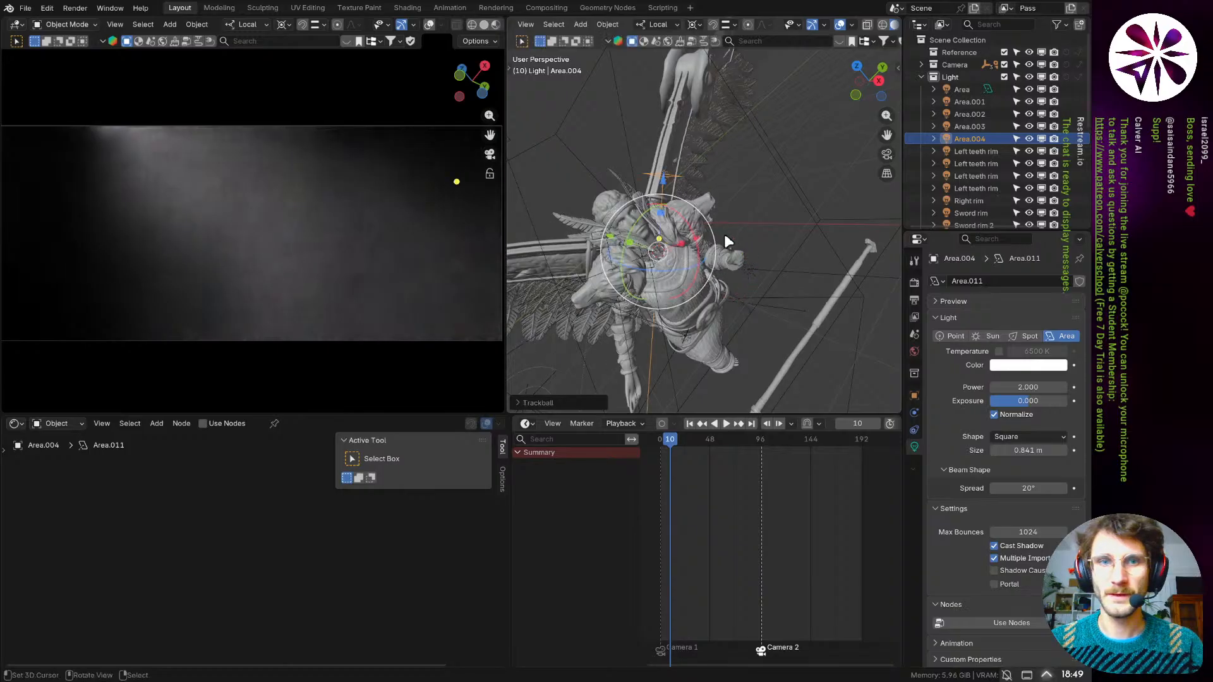
middle_click_drag(689, 279, 745, 244)
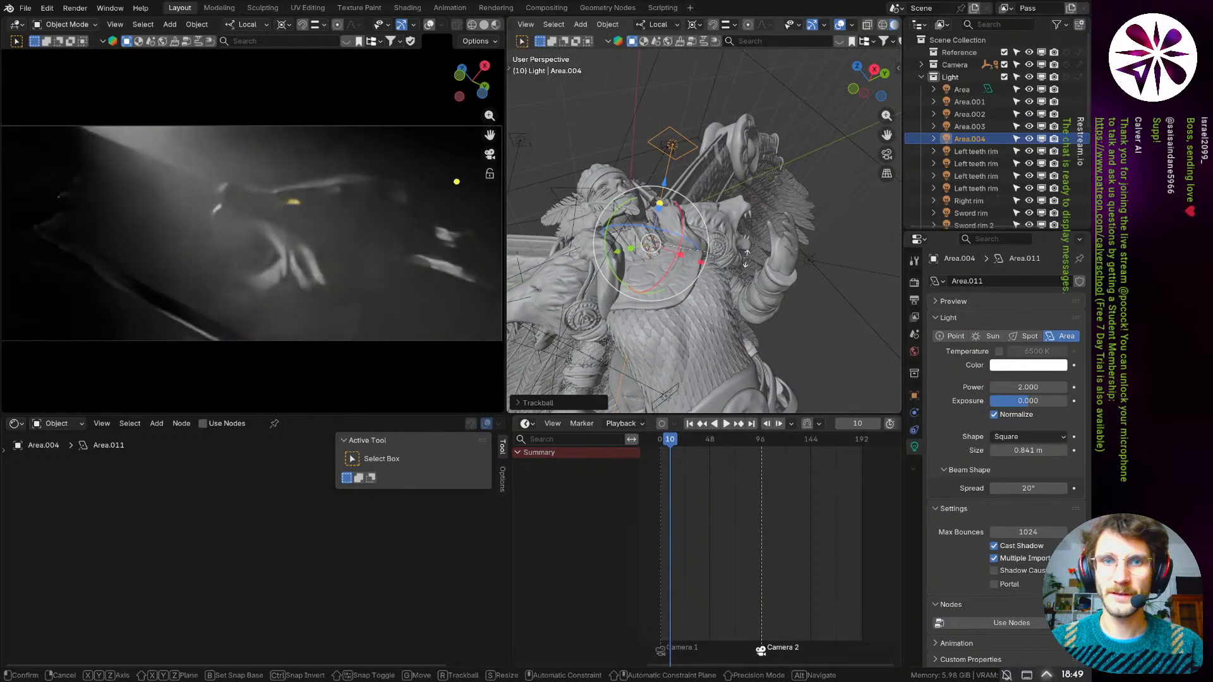
key("r")
key("r")
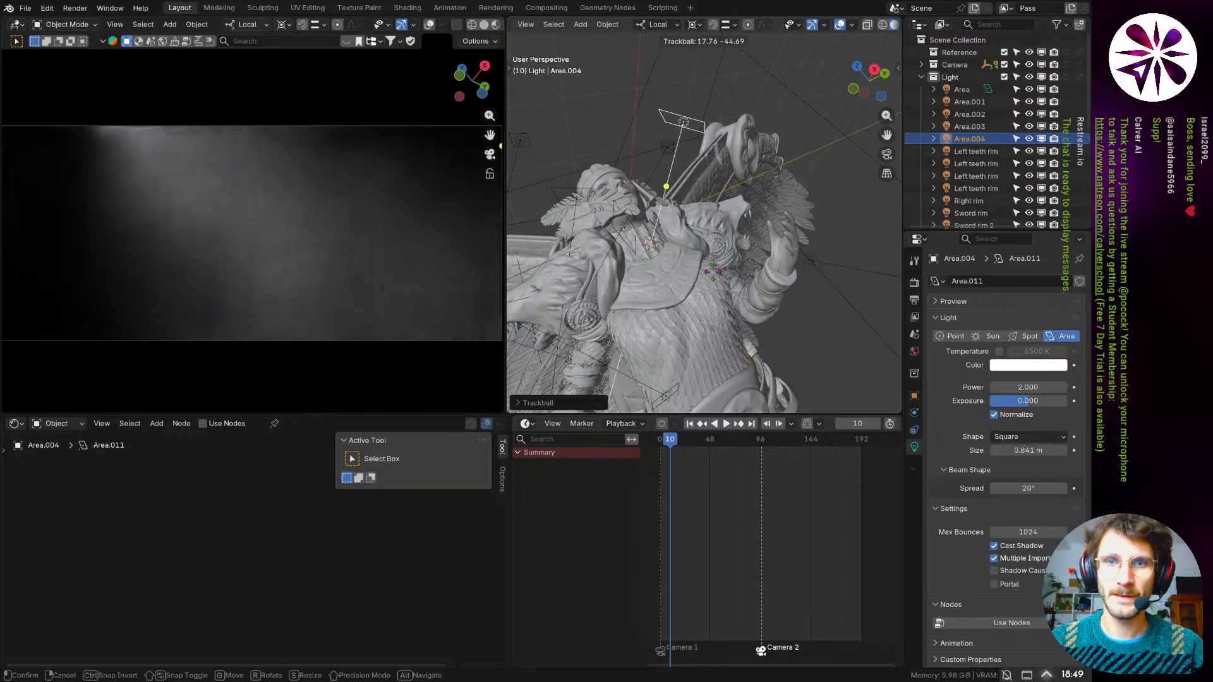
left_click(751, 214)
mouse_move(751, 214)
middle_mouse_down()
mouse_move(743, 232)
mouse_move(751, 214)
middle_mouse_up()
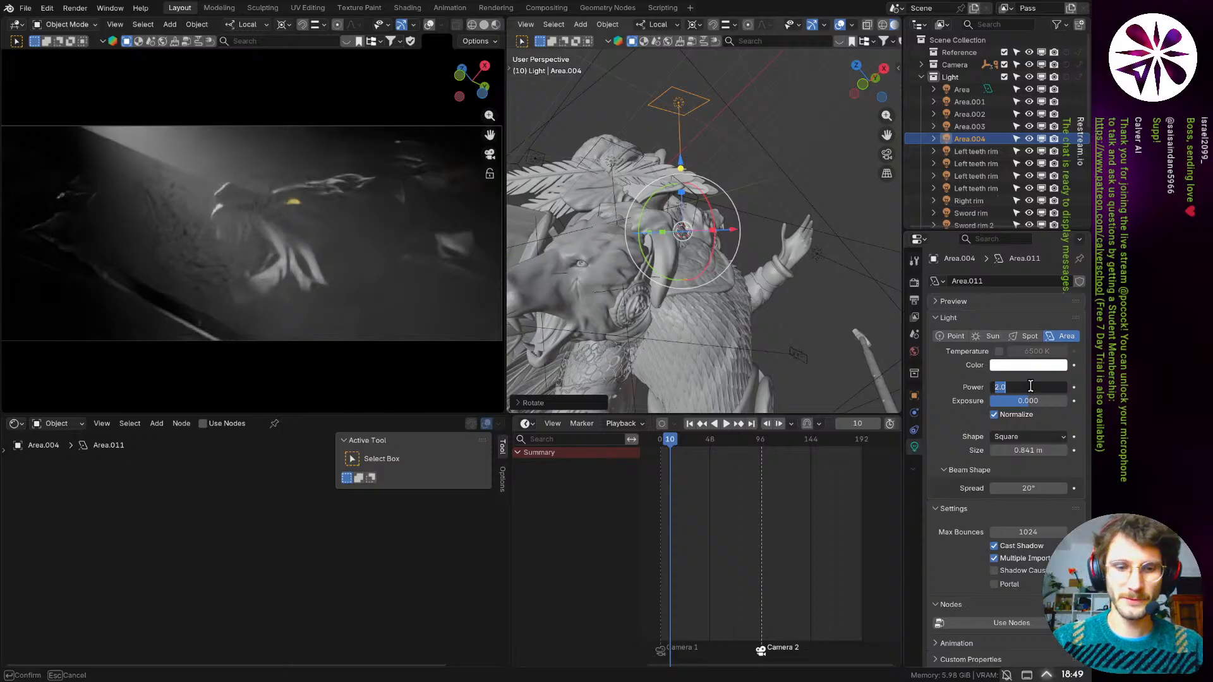
key("Return")
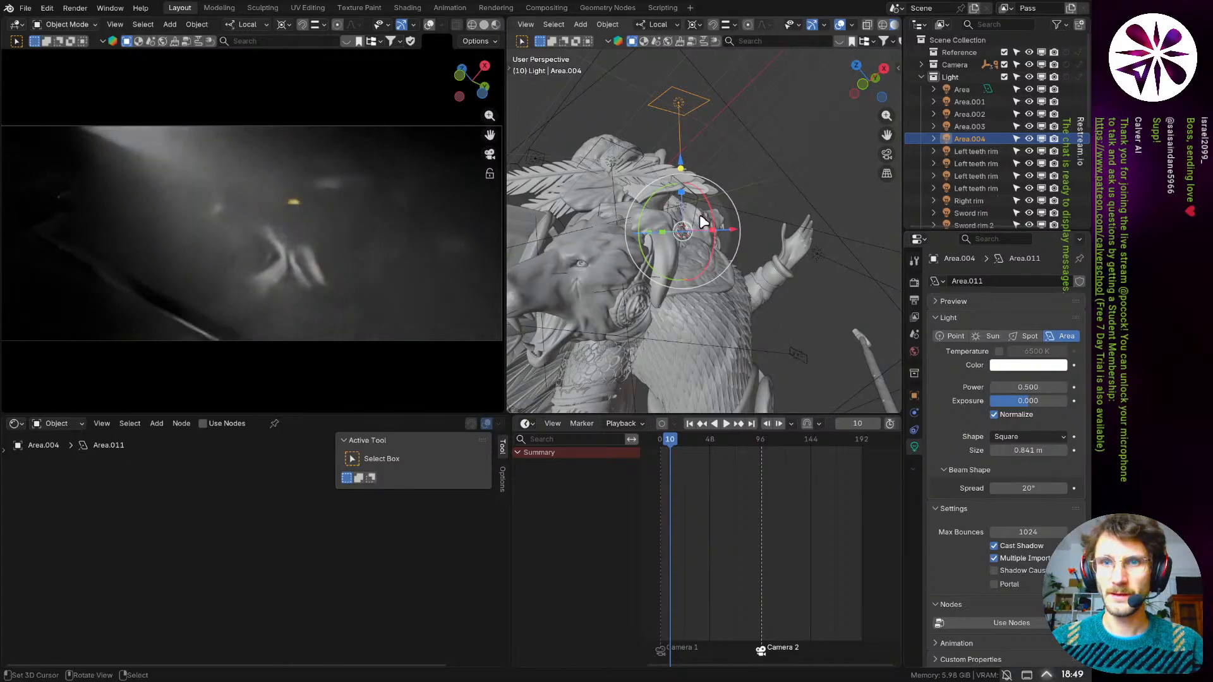
- Place the 3D cursor above the outstretched wing beside the head and trackball-rotate the Area.004 light about it
middle_click_drag(686, 240, 666, 244)
scroll(665, 244, "down", 2)
left_click(572, 146)
key("r")
key("r")
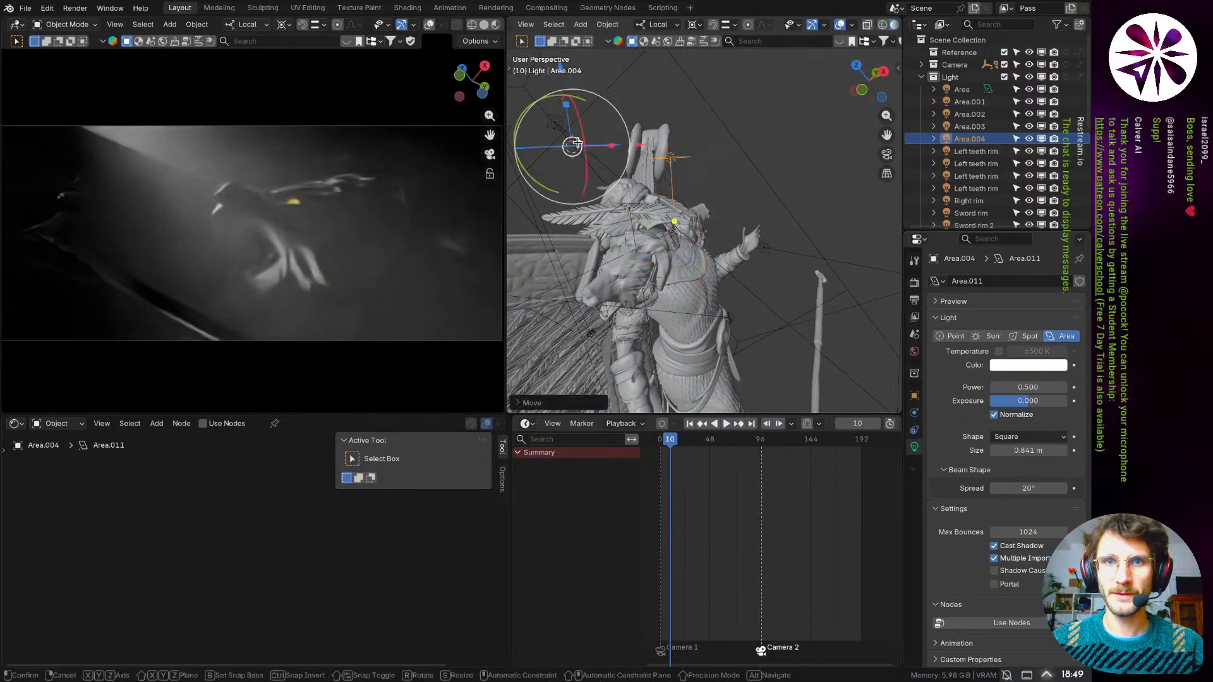
left_click(593, 153)
- Make the Area light's data single-user and give it a 90° beam spread and a size of 1.88 m
middle_click_drag(655, 204, 632, 177)
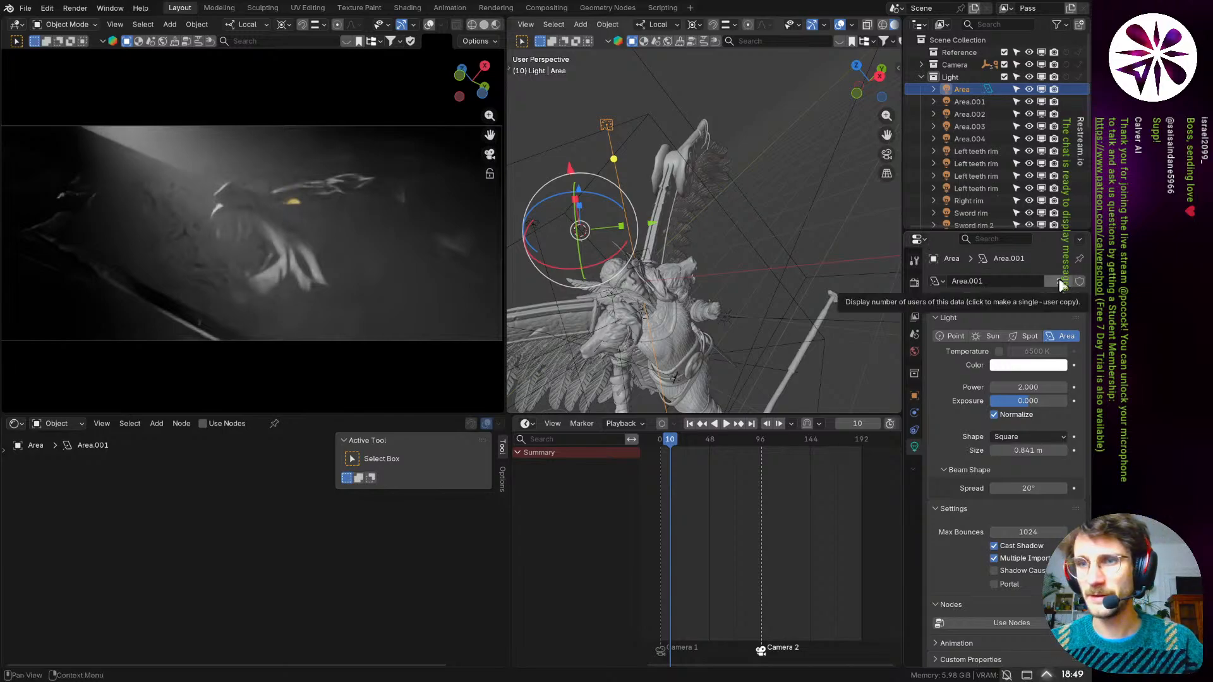
middle_click_drag(687, 336, 718, 282, "shift")
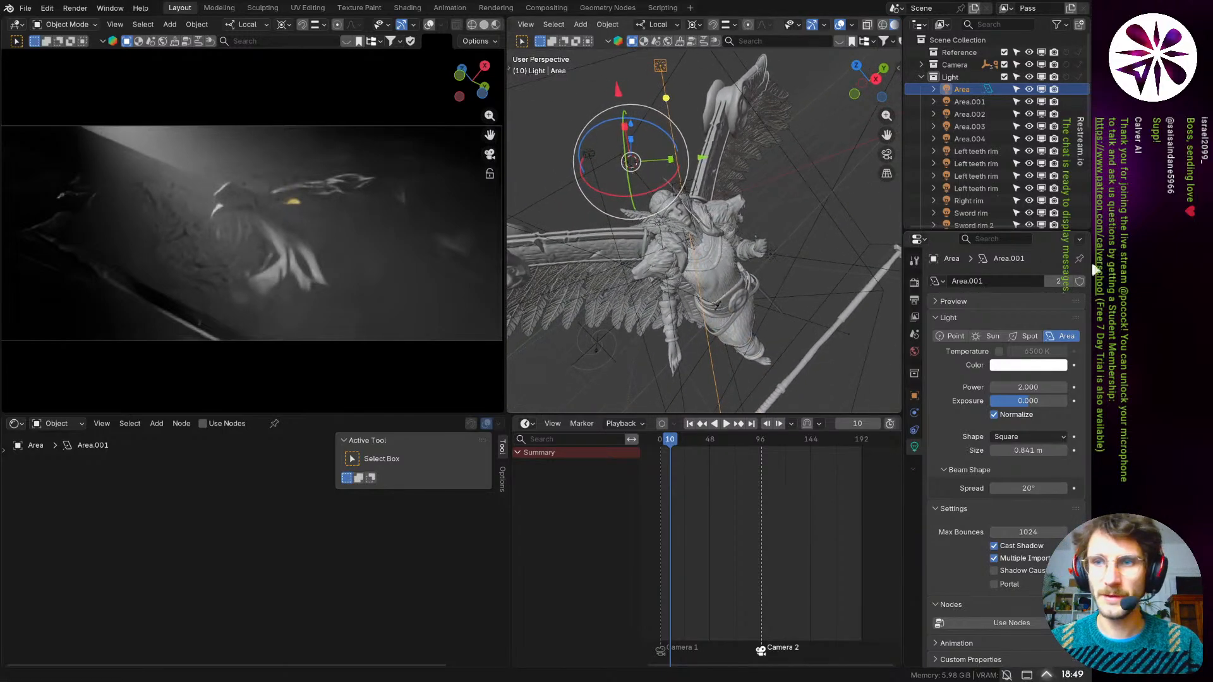
left_click(1057, 280)
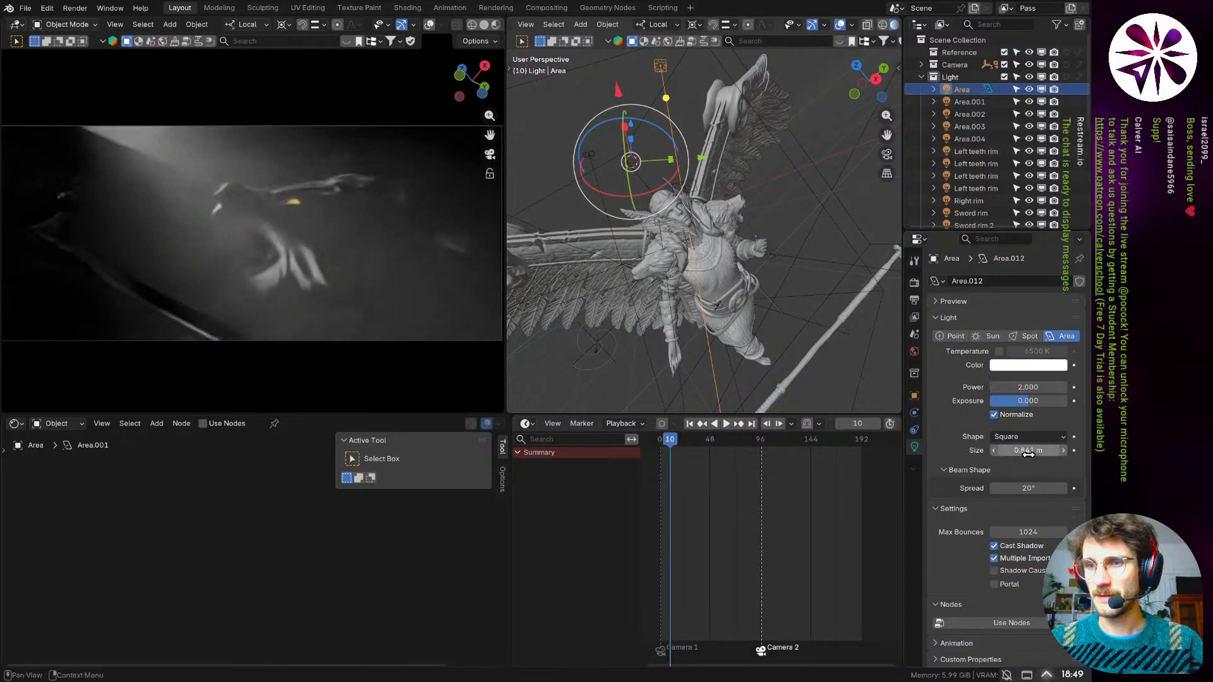
left_click(1040, 488)
type("90")
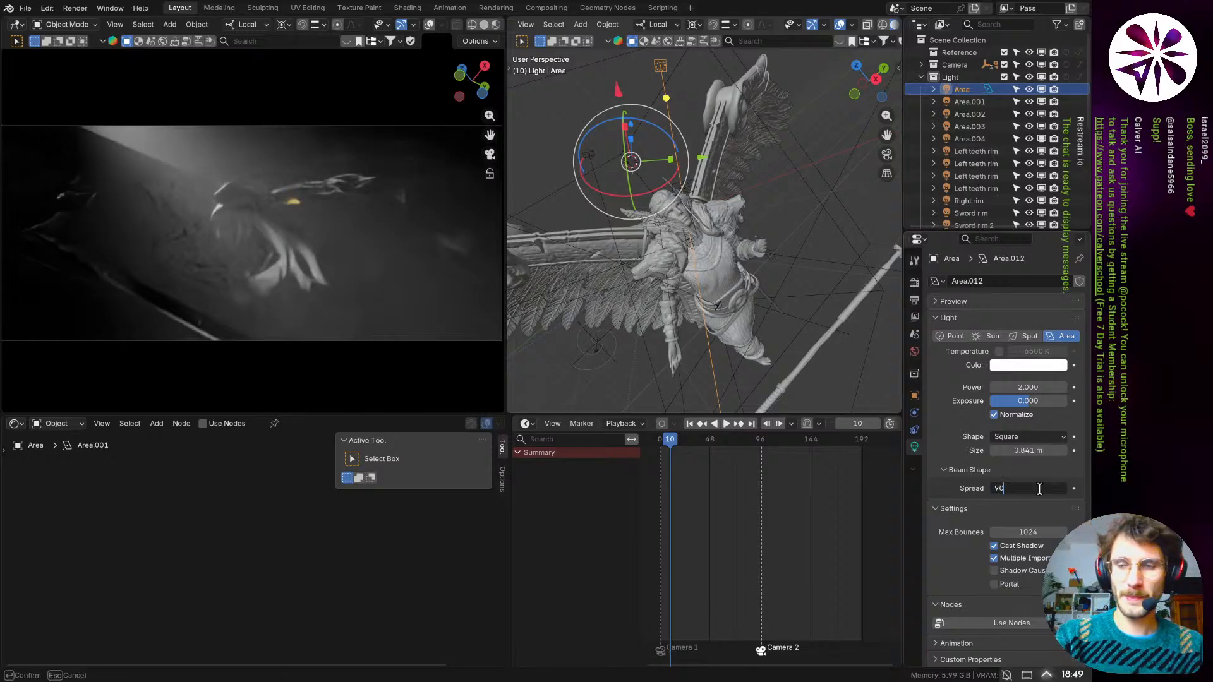
key("Return")
left_click_drag(1028, 450, 1074, 450)
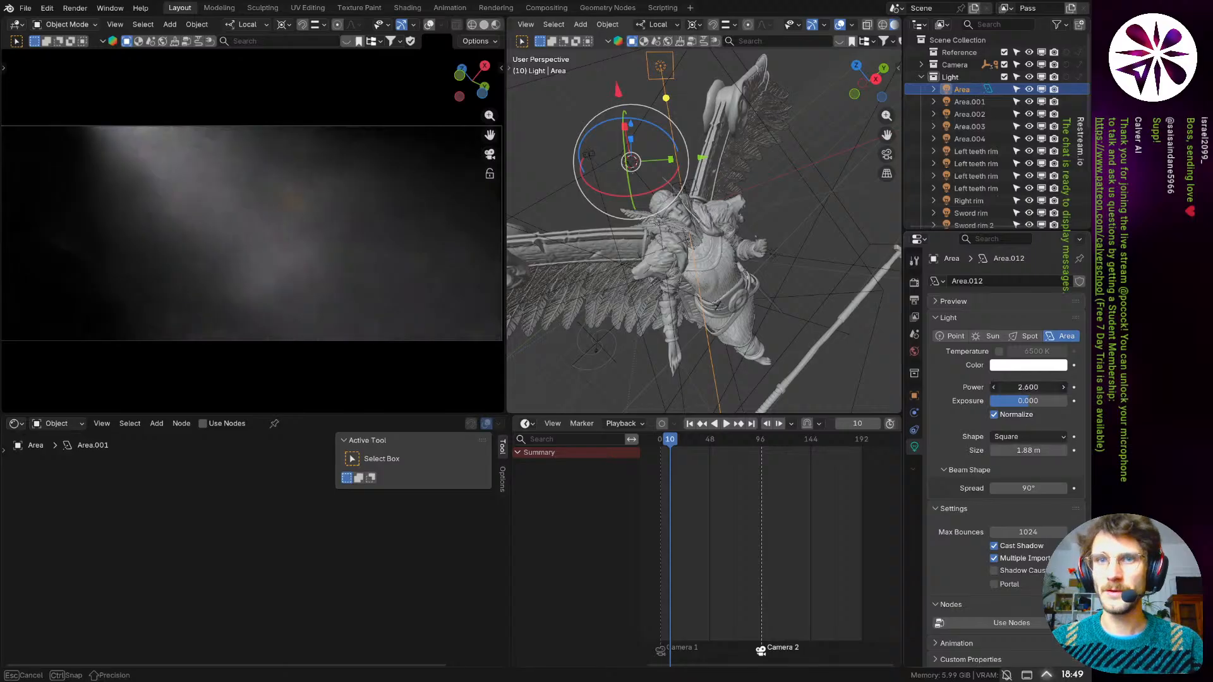
- Raise the Area light's power to 100, and finally set it to 50
left_click_drag(1028, 385, 1031, 385)
left_click(1033, 385)
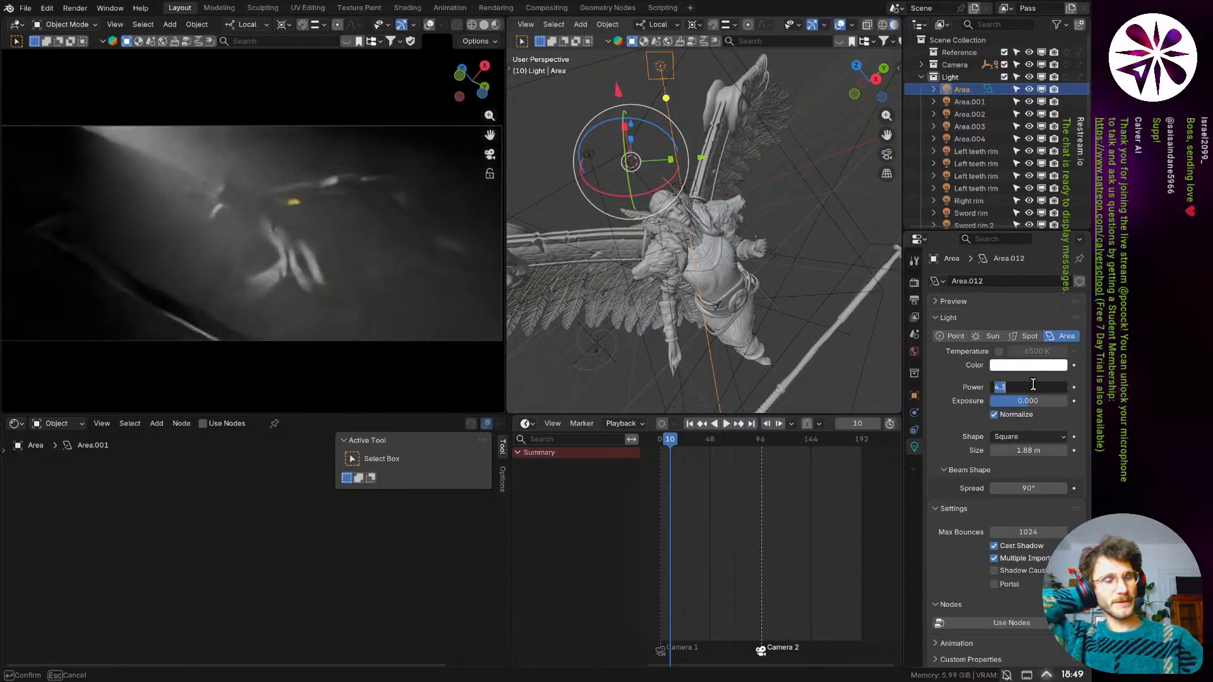
type("100")
key("Return")
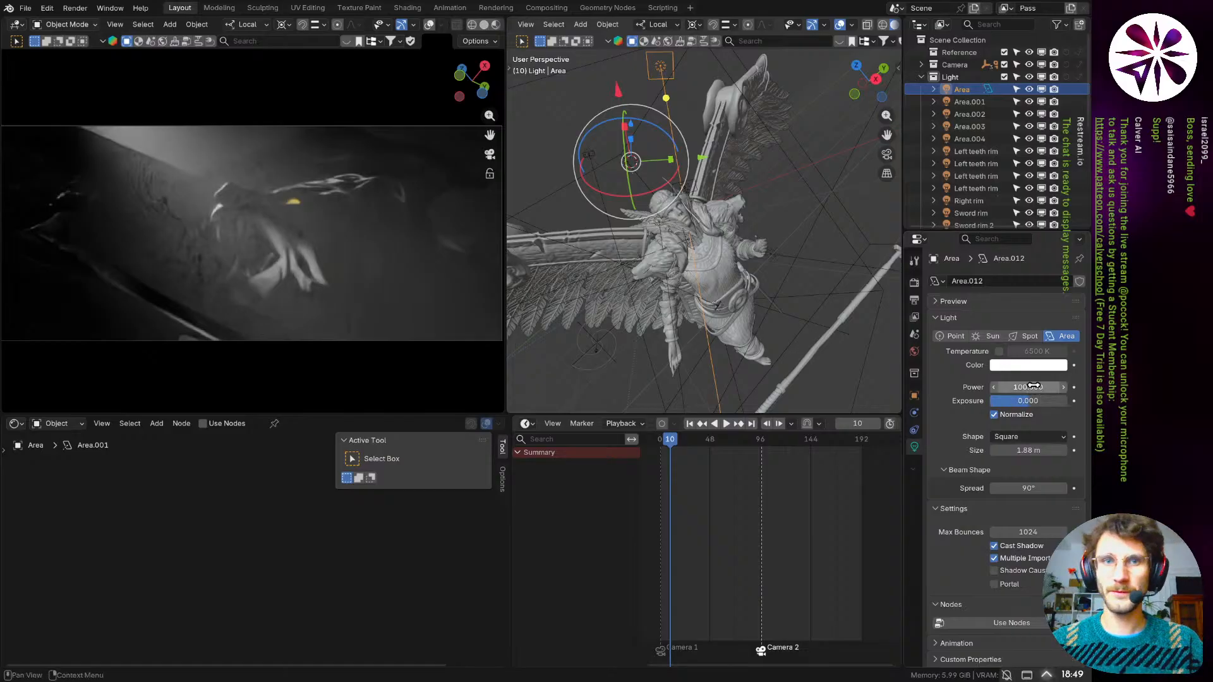
left_click(1032, 387)
type("50")
key("Return")
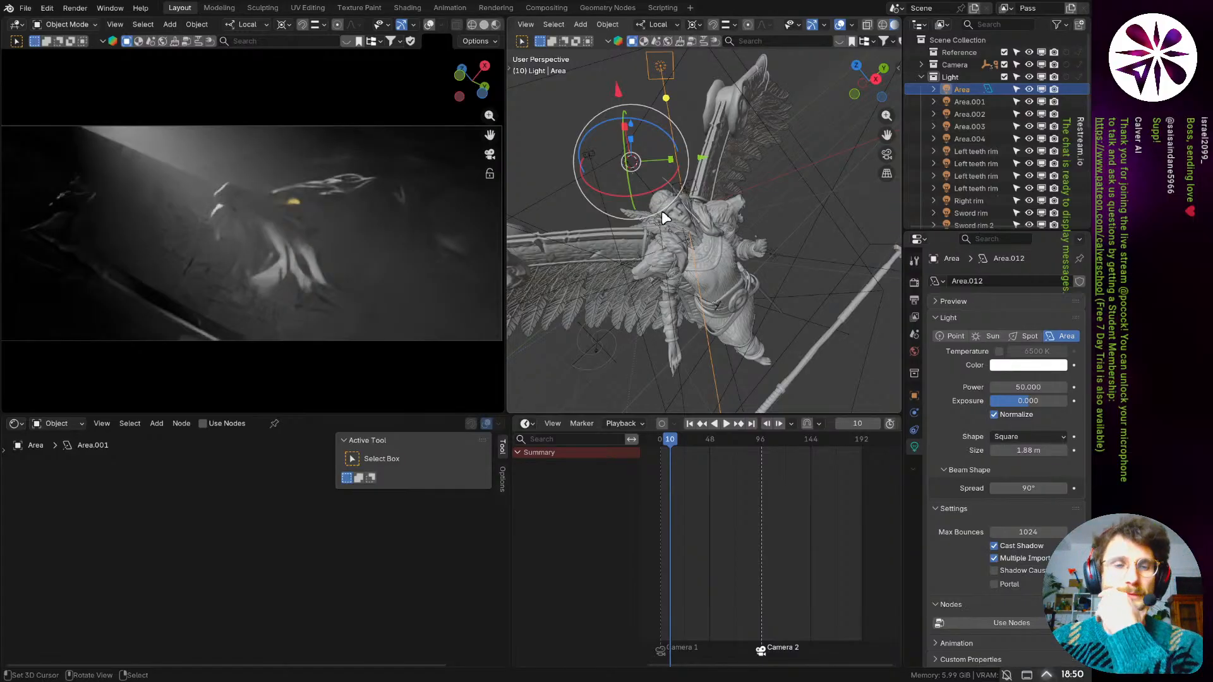
- Go to frame 108 and select the wolf's head mesh, Retopo_Wolf L, to show its Royal Marble wolf material
left_click(772, 444)
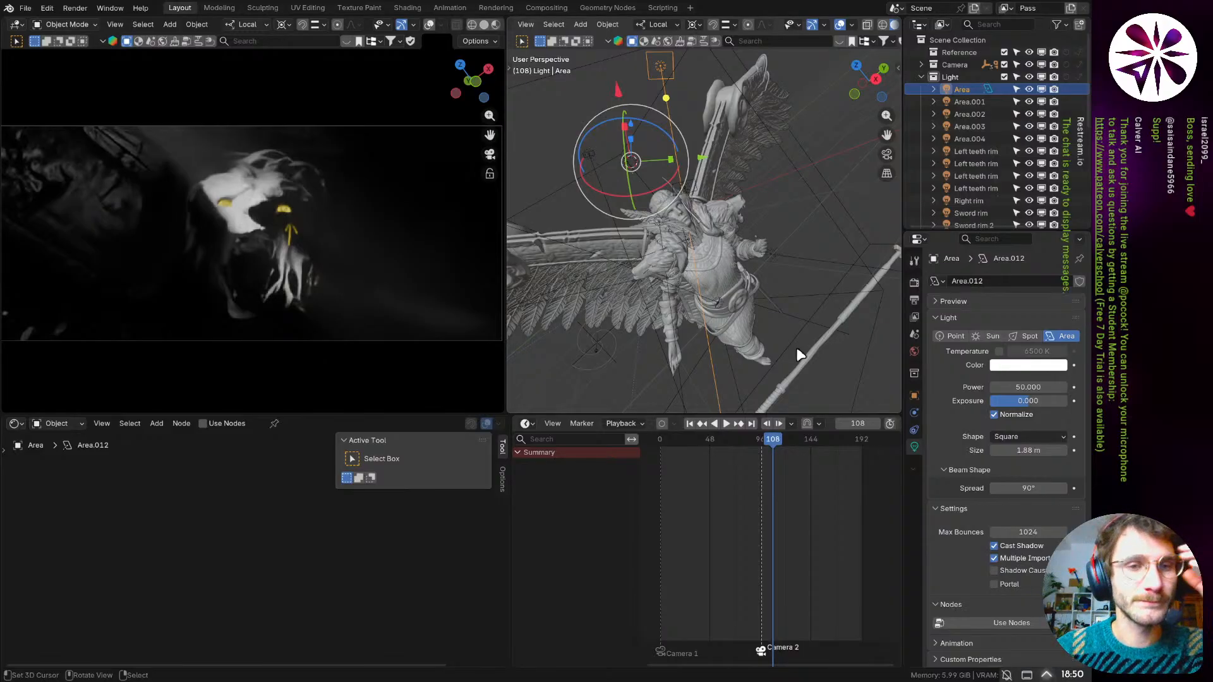
scroll(294, 232, "up", 5)
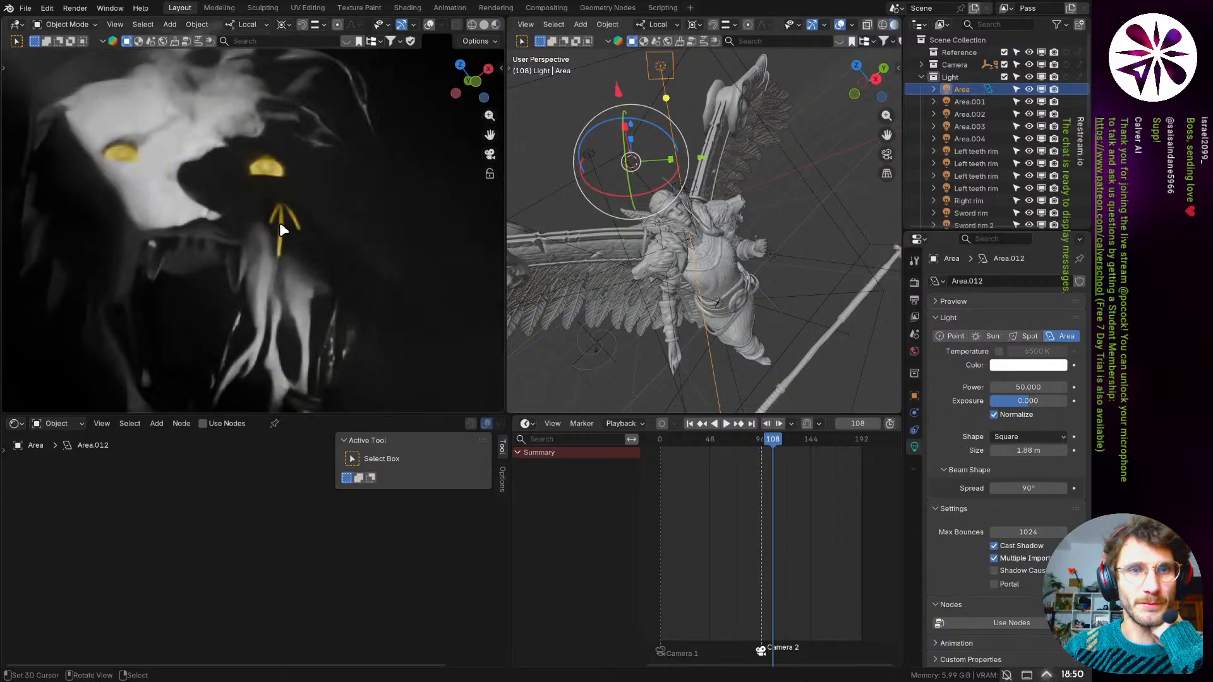
scroll(664, 264, "up", 5)
middle_click_drag(665, 264, 681, 312)
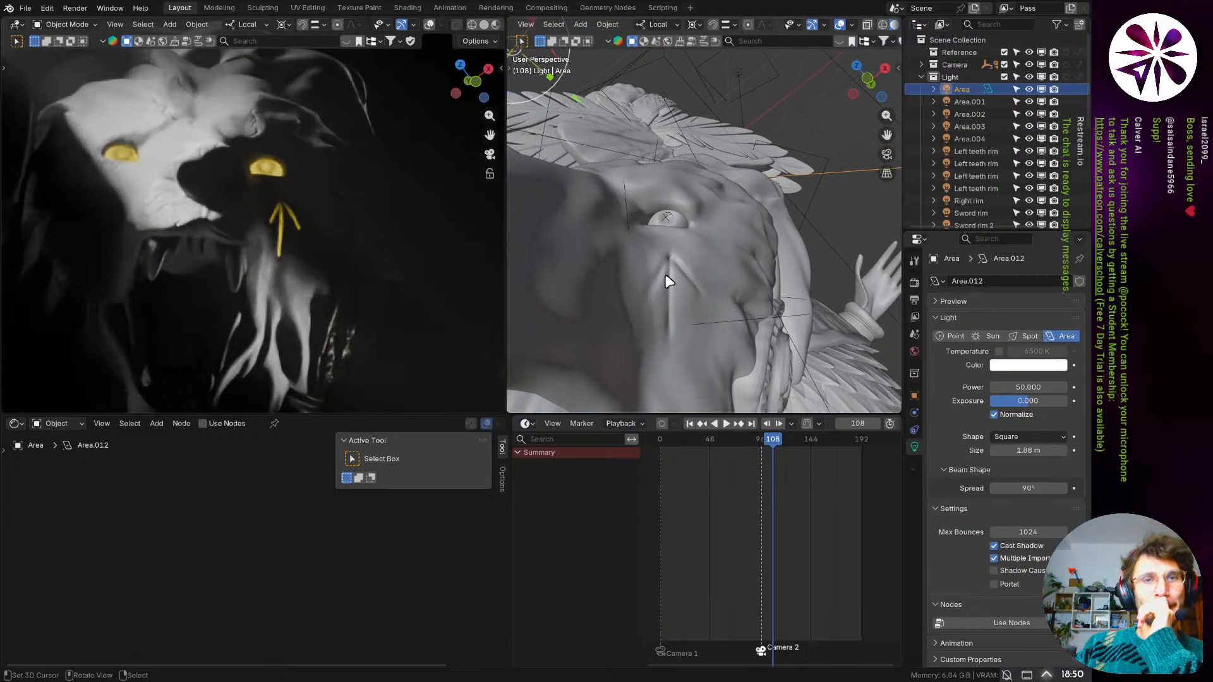
left_click(664, 297)
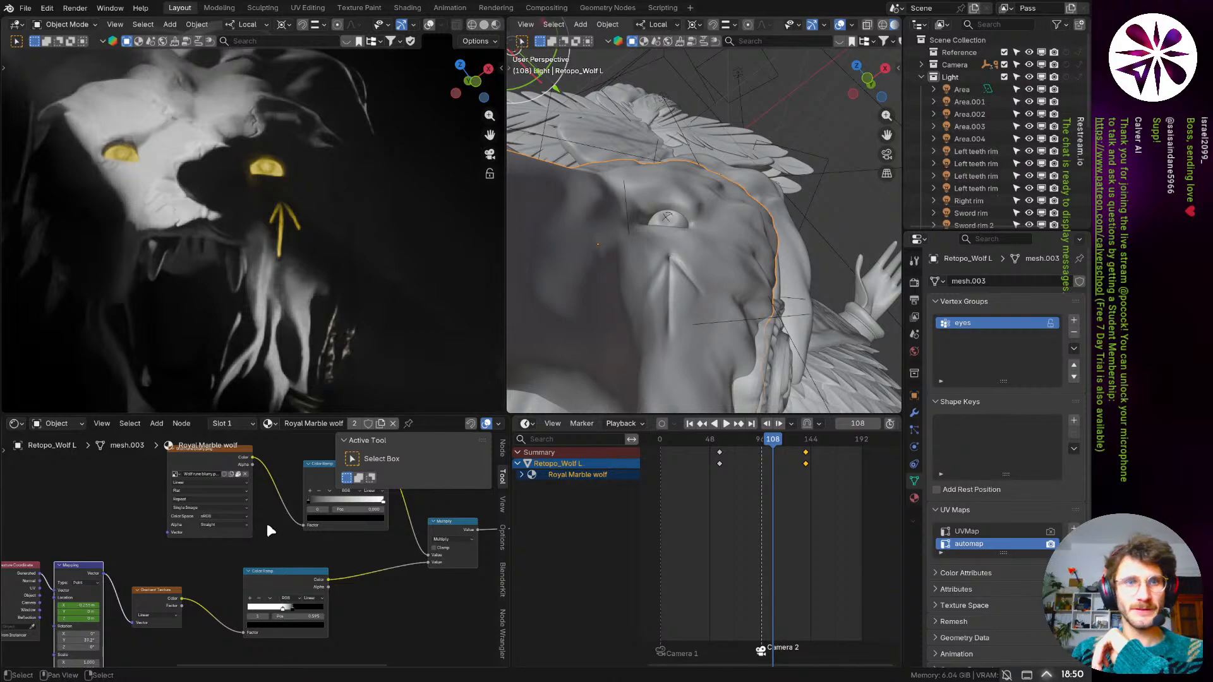
- Hide the node editor's sidebar and set the Multiply value fed by the texture's Color Ramp to 400 in the Royal Marble wolf material
scroll(275, 525, "down", 2)
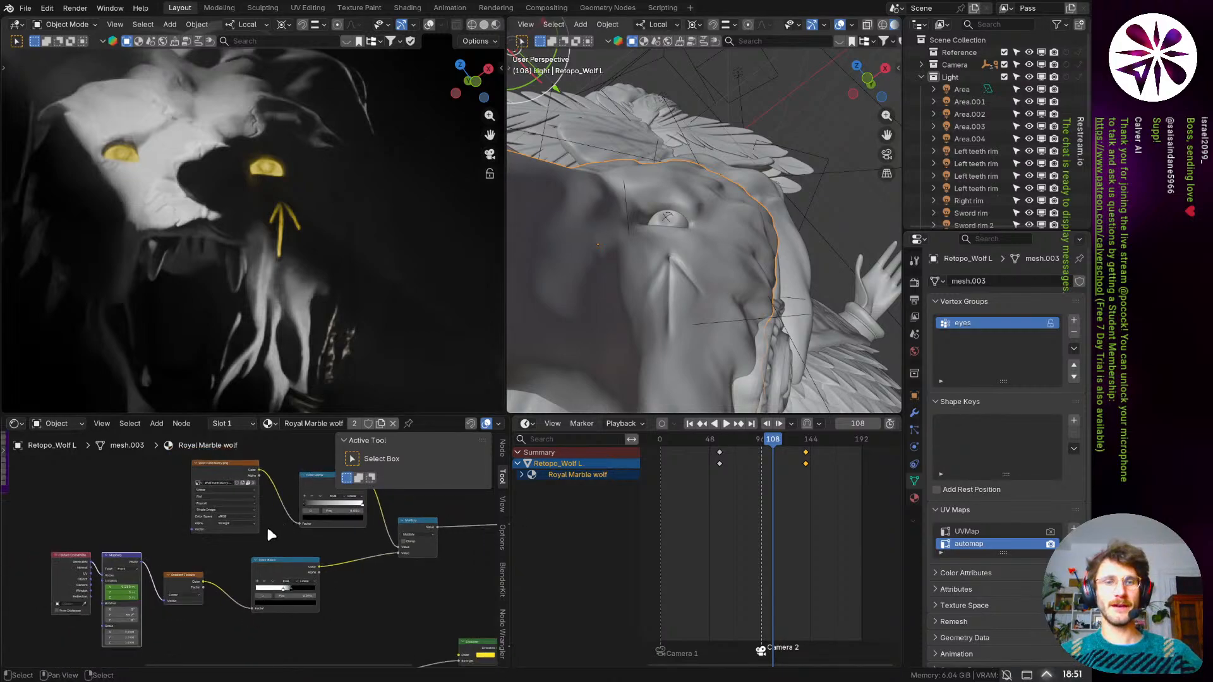
key("n")
scroll(281, 533, "down", 2)
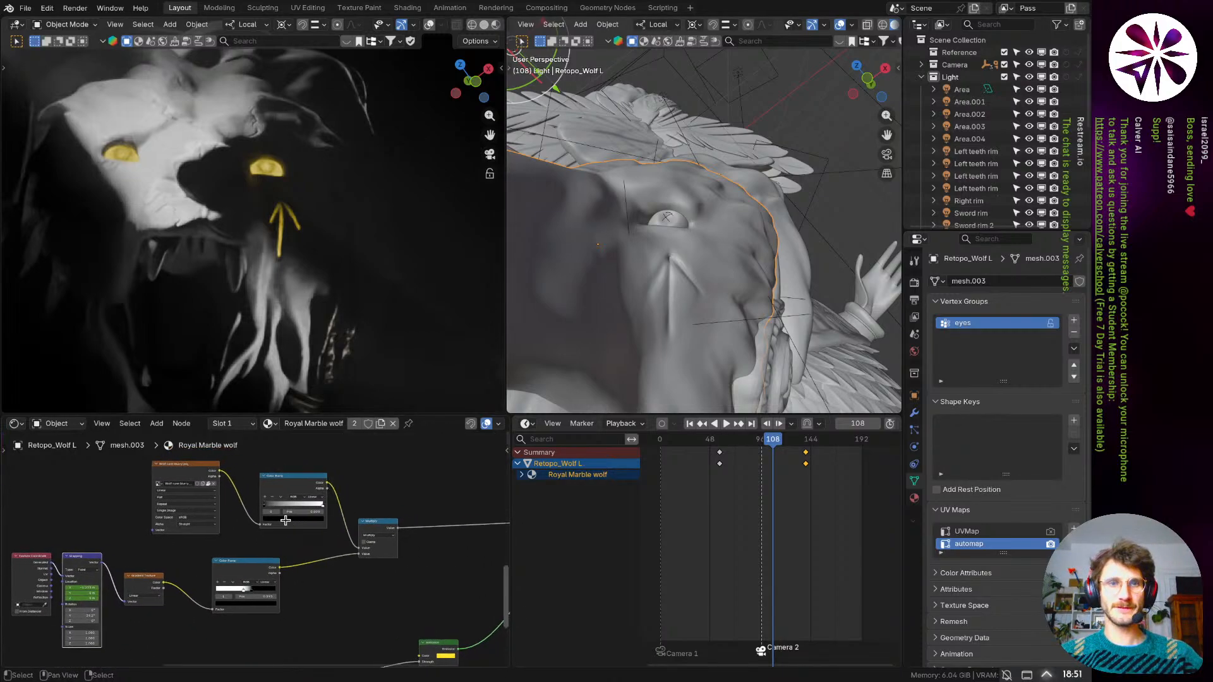
middle_click_drag(288, 555, 307, 517)
middle_click_drag(413, 605, 330, 611)
scroll(330, 611, "up", 6)
scroll(282, 622, "down", 4)
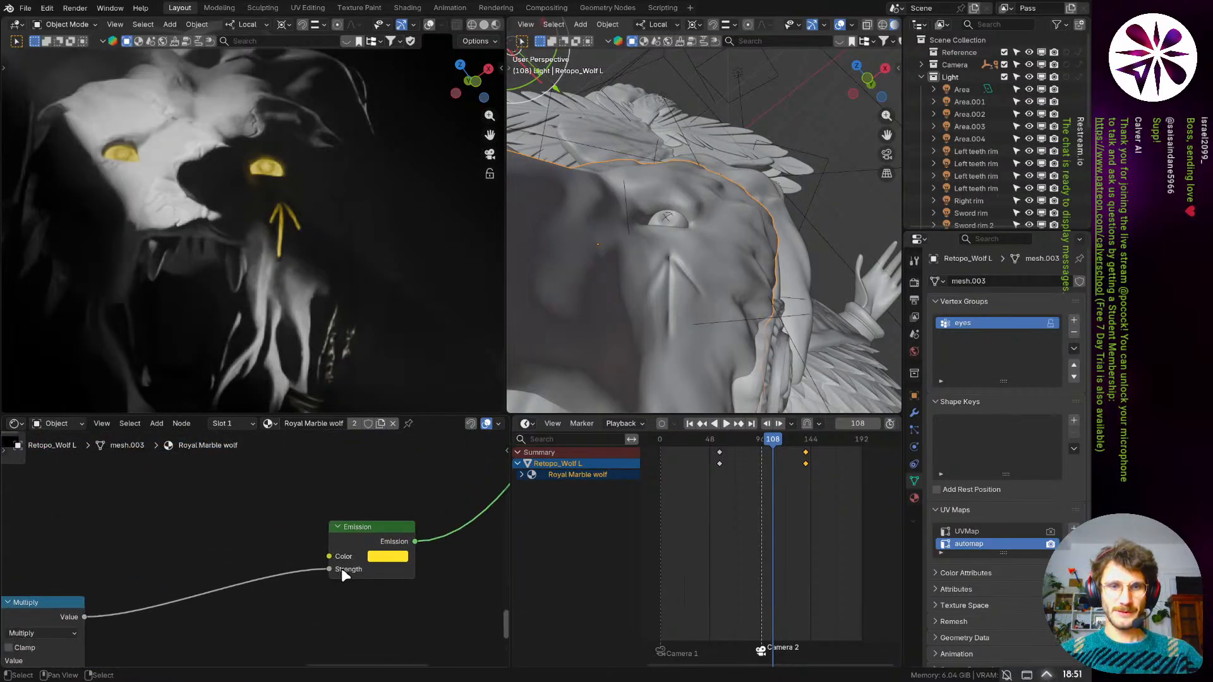
middle_click_drag(321, 531, 282, 555)
scroll(275, 544, "up", 2)
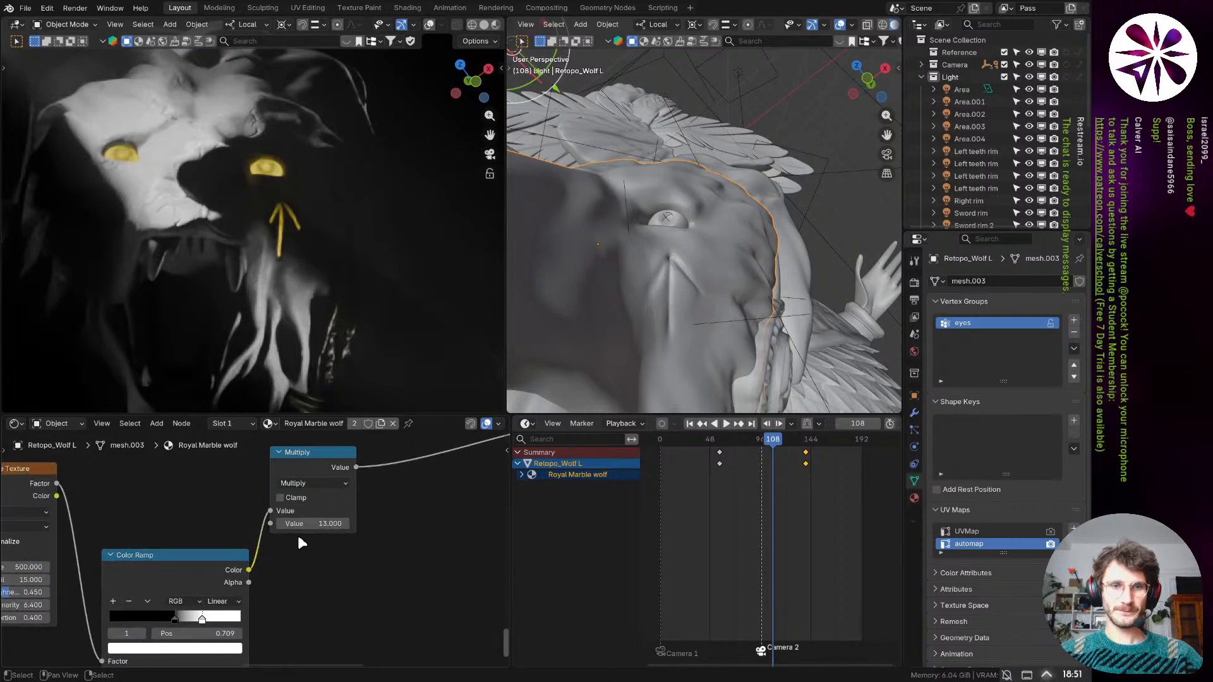
left_click_drag(335, 524, 382, 524)
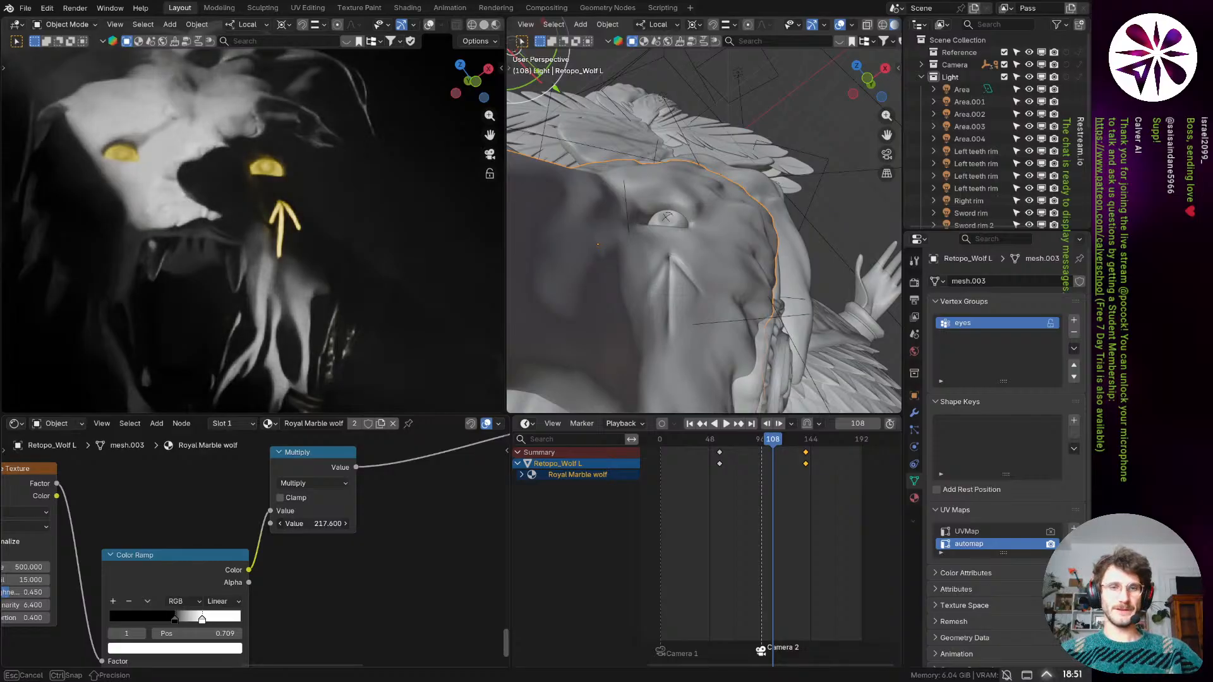
left_click_drag(328, 524, 306, 524)
left_click(330, 522)
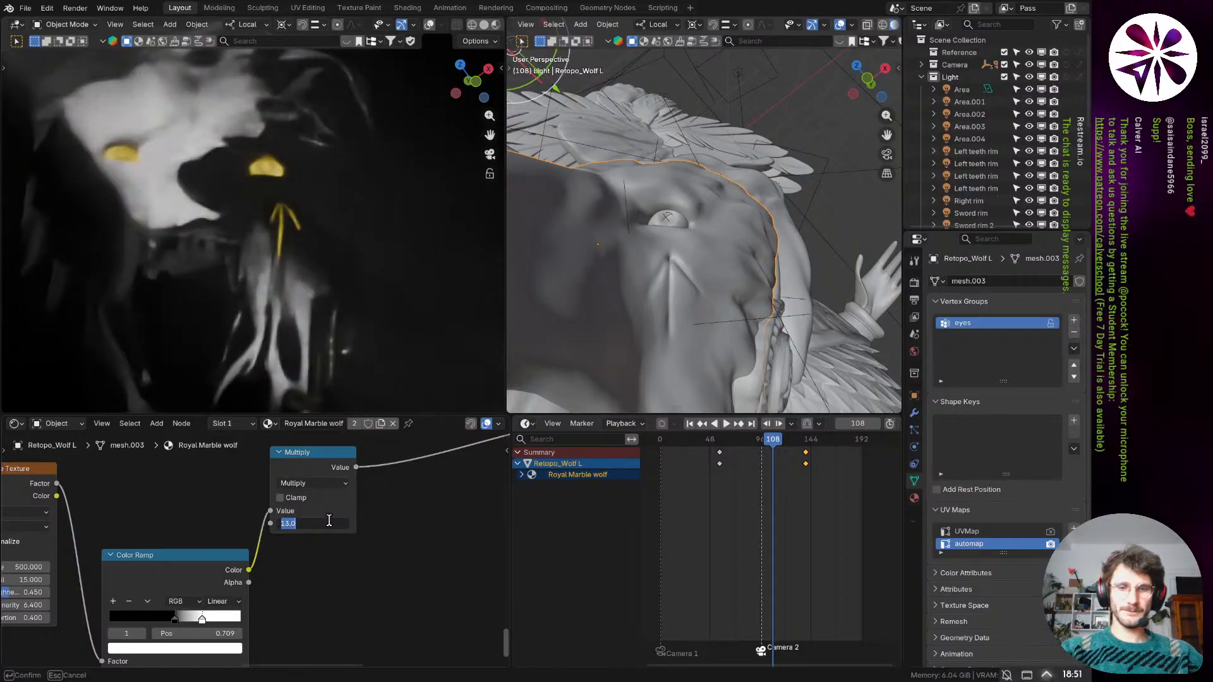
type("400")
key("Return")
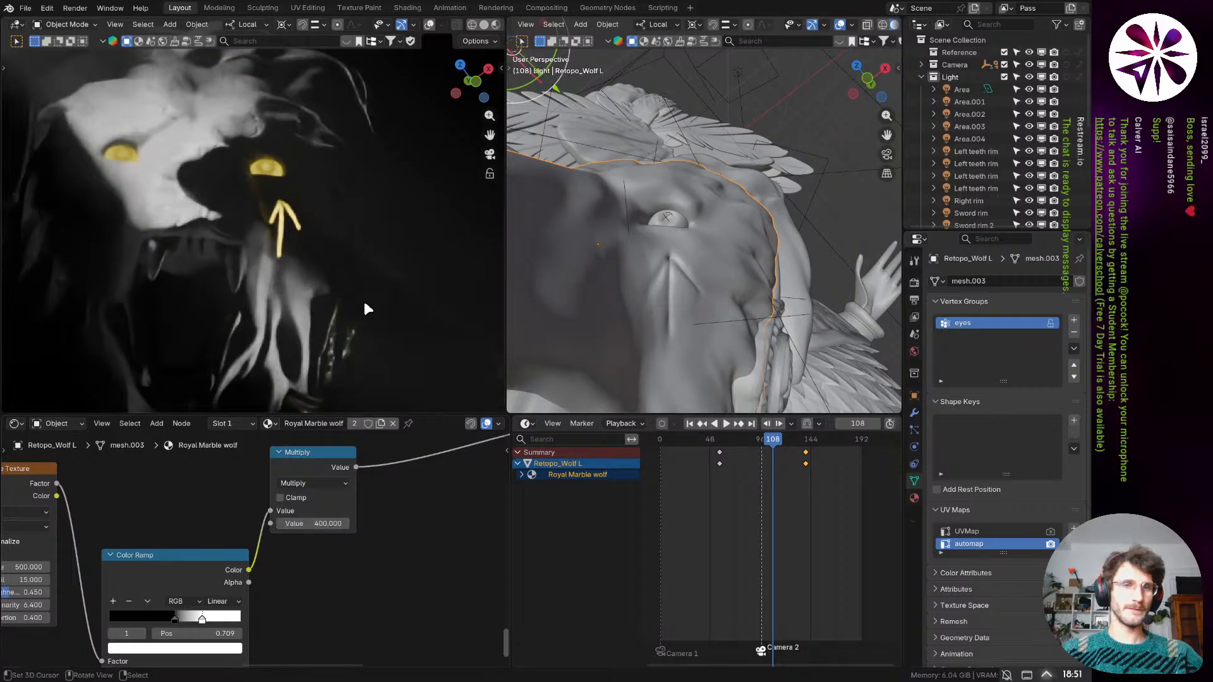
- Select the wolf's eyes and set the Eyes glow material's Multiply value to 200, and finally to 100
left_click(685, 225)
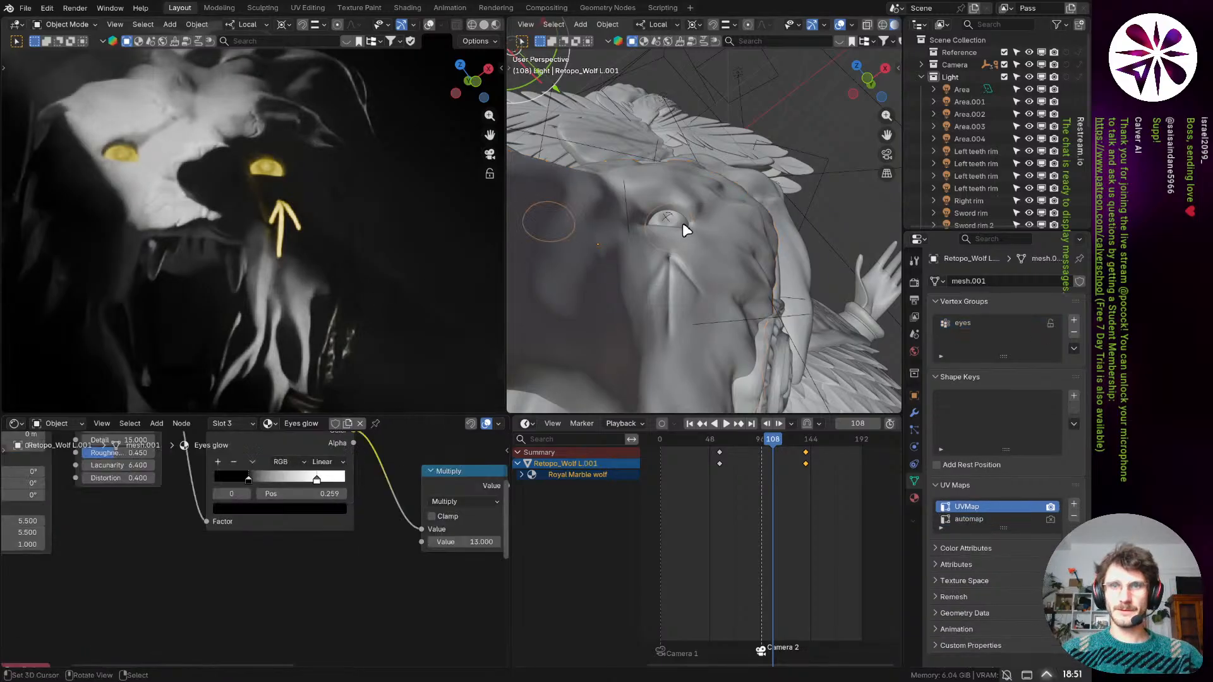
scroll(313, 562, "down", 3)
scroll(313, 562, "up", 4)
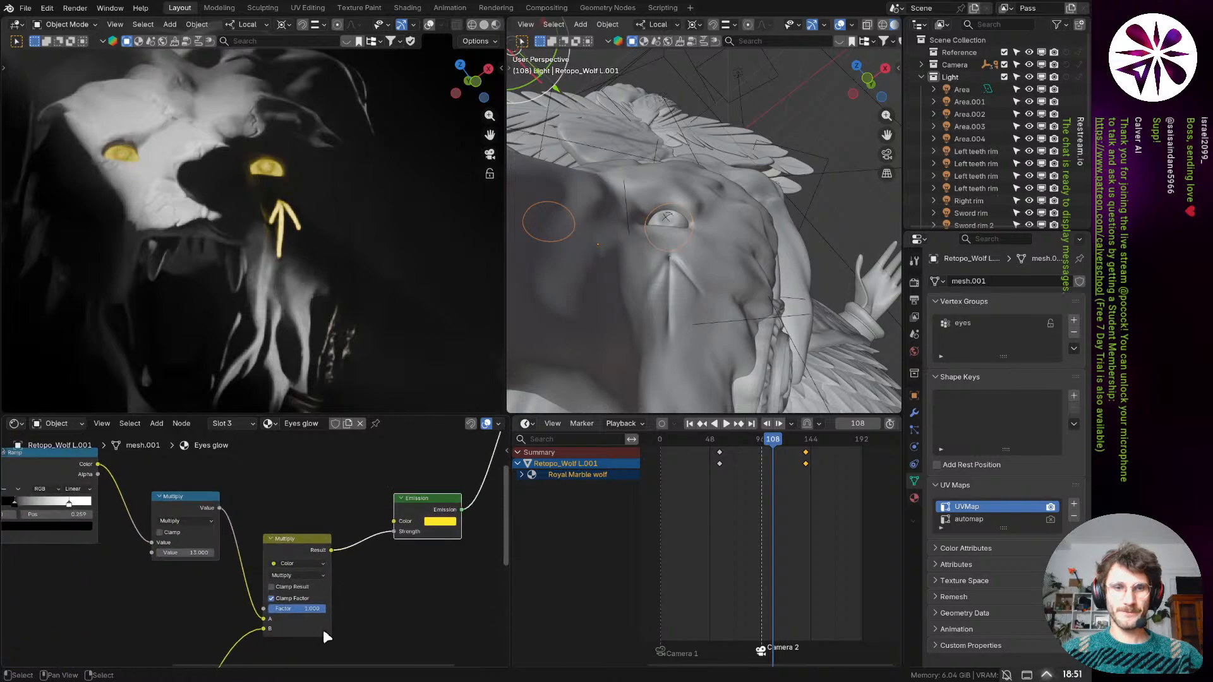
left_click(268, 502)
type("200")
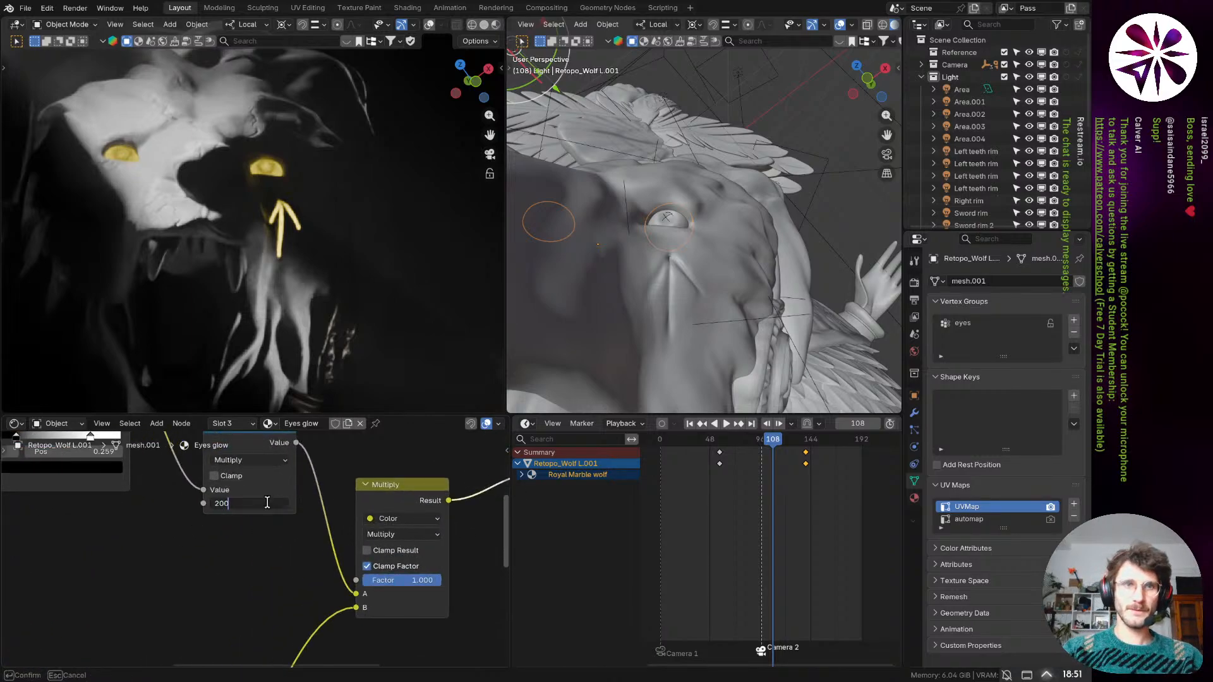
key("Return")
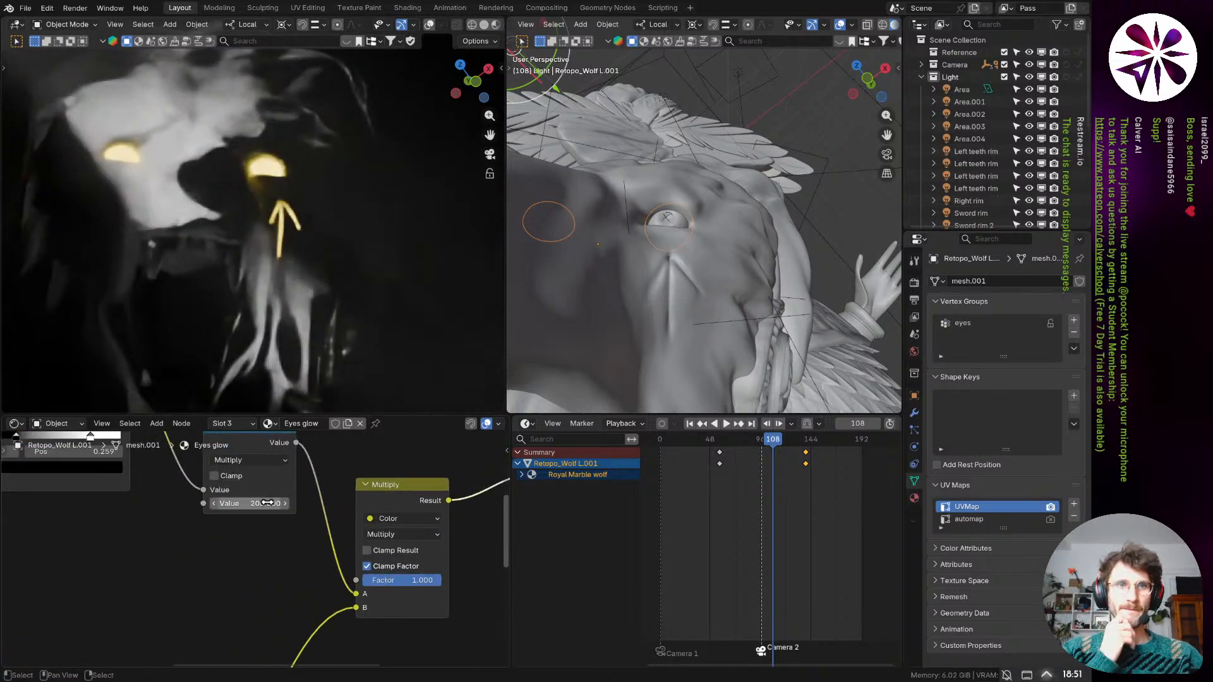
left_click(268, 503)
type("10")
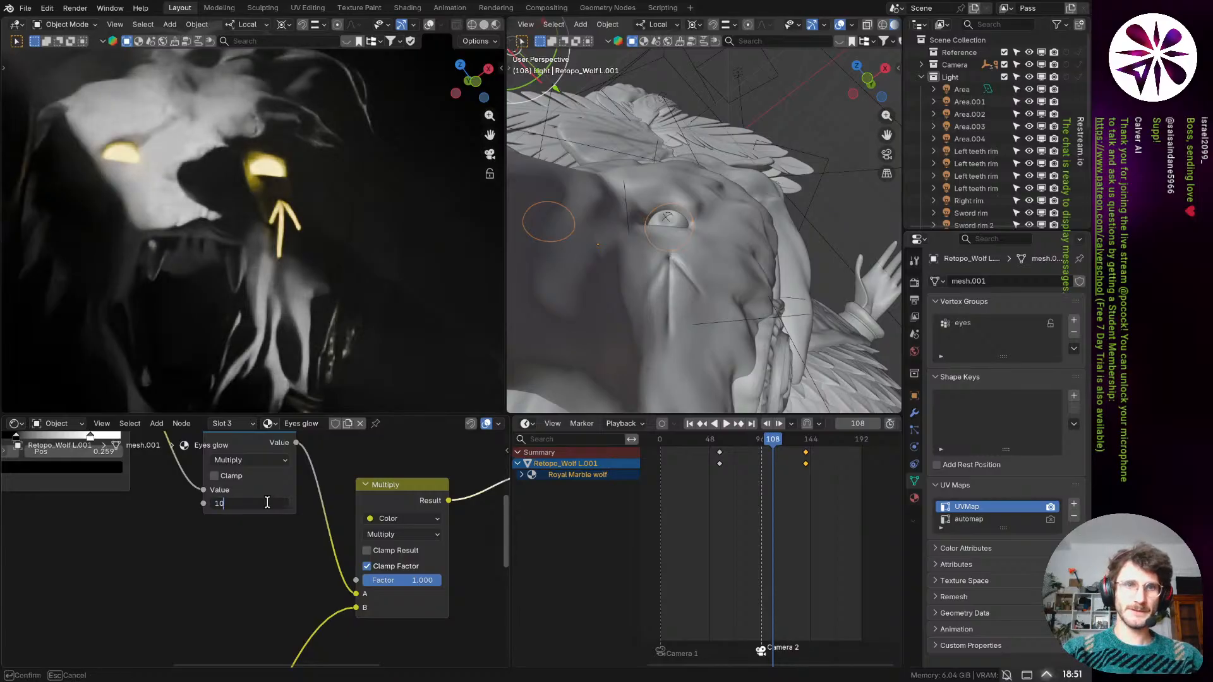
key("Return")
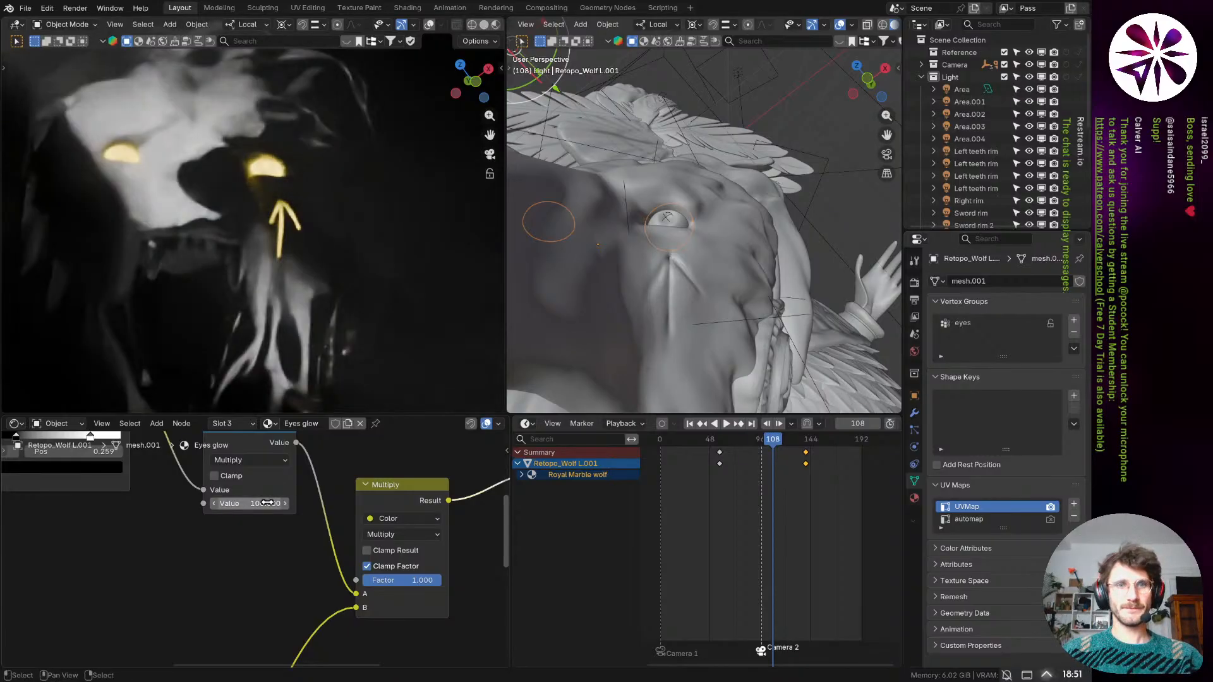
- Set the Eyes glow material's Multiply value to 60 and check the glow in the full camera view
left_click(267, 503)
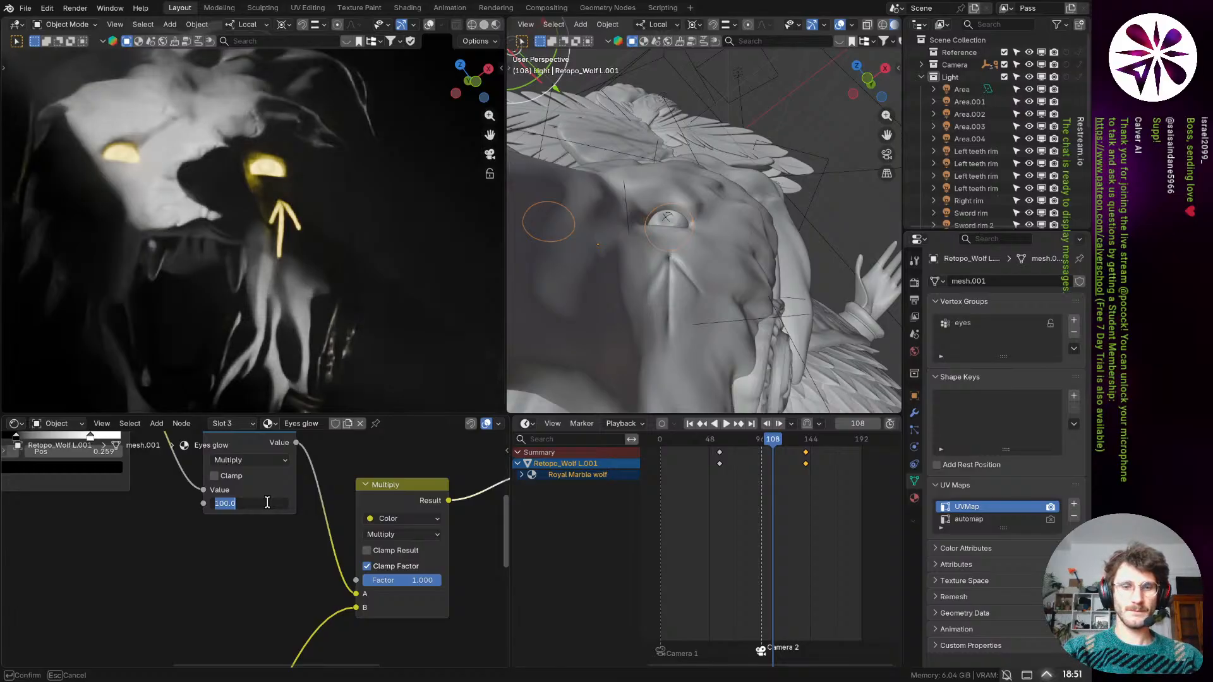
type("60")
key("Return")
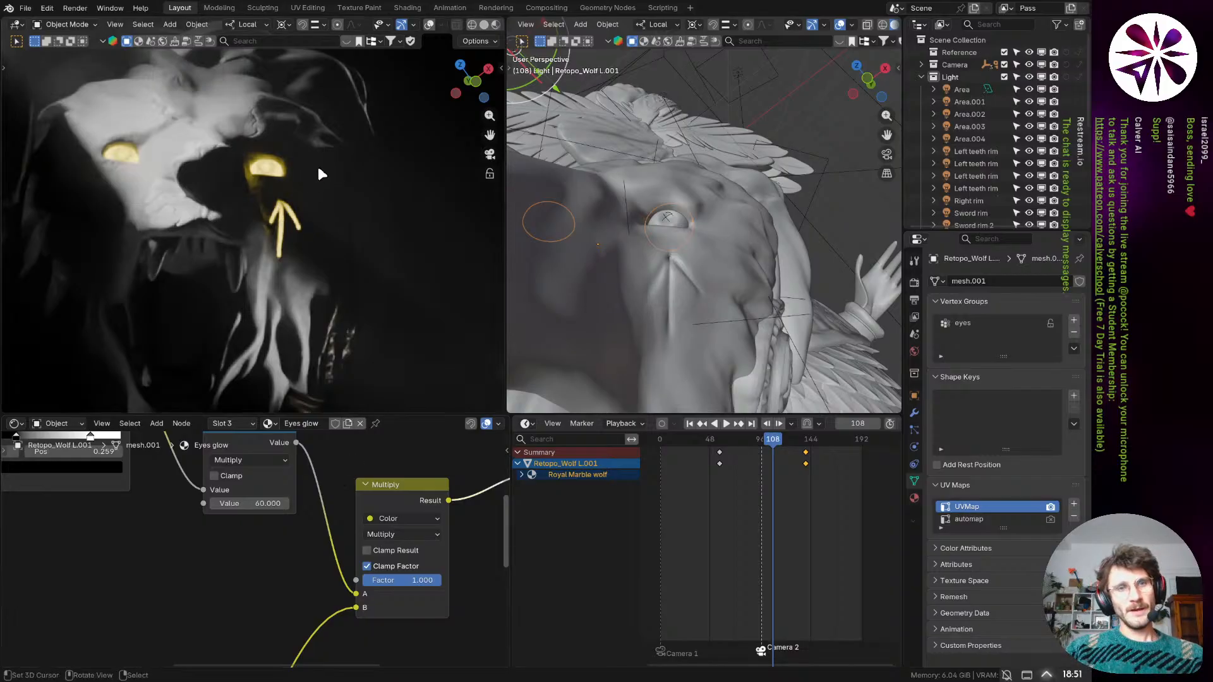
scroll(317, 165, "down", 2)
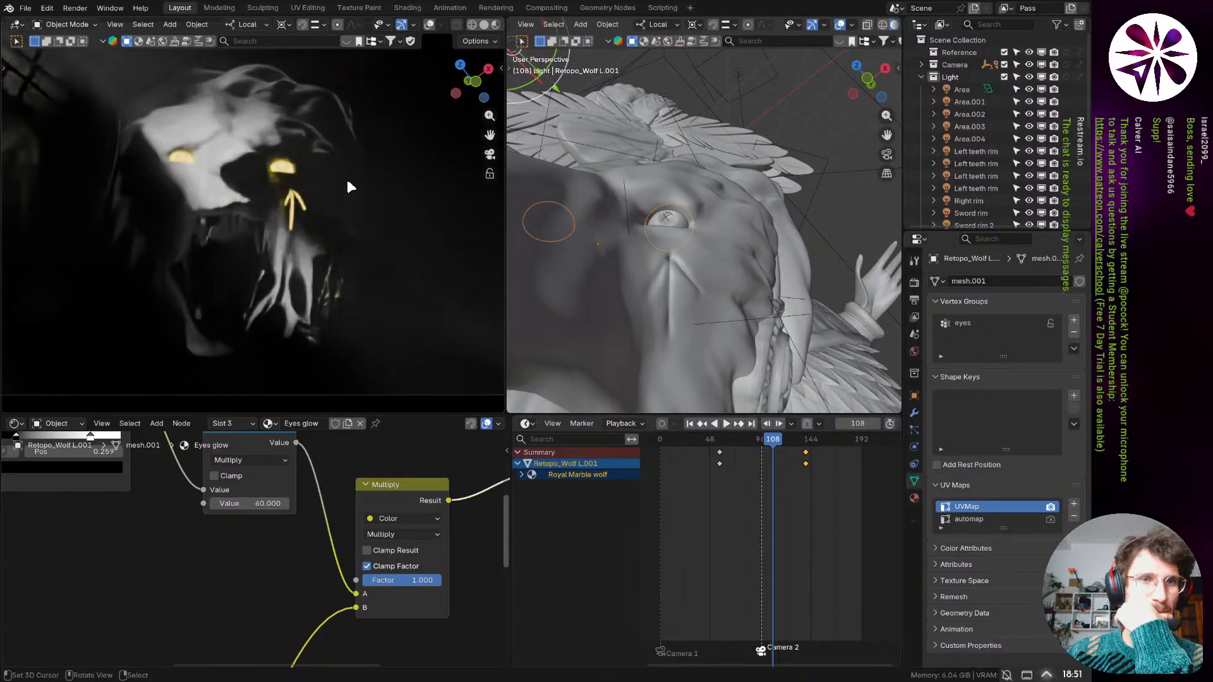
key("KP_0")
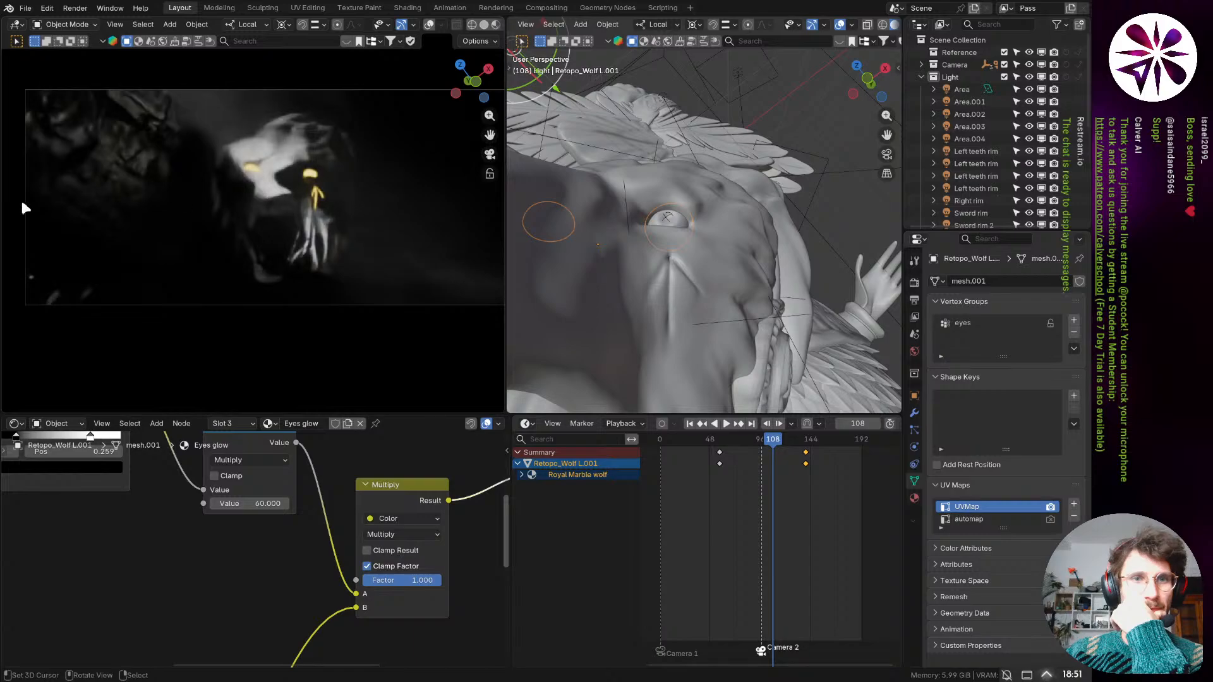
scroll(23, 204, "down", 1)
scroll(124, 188, "up", 1)
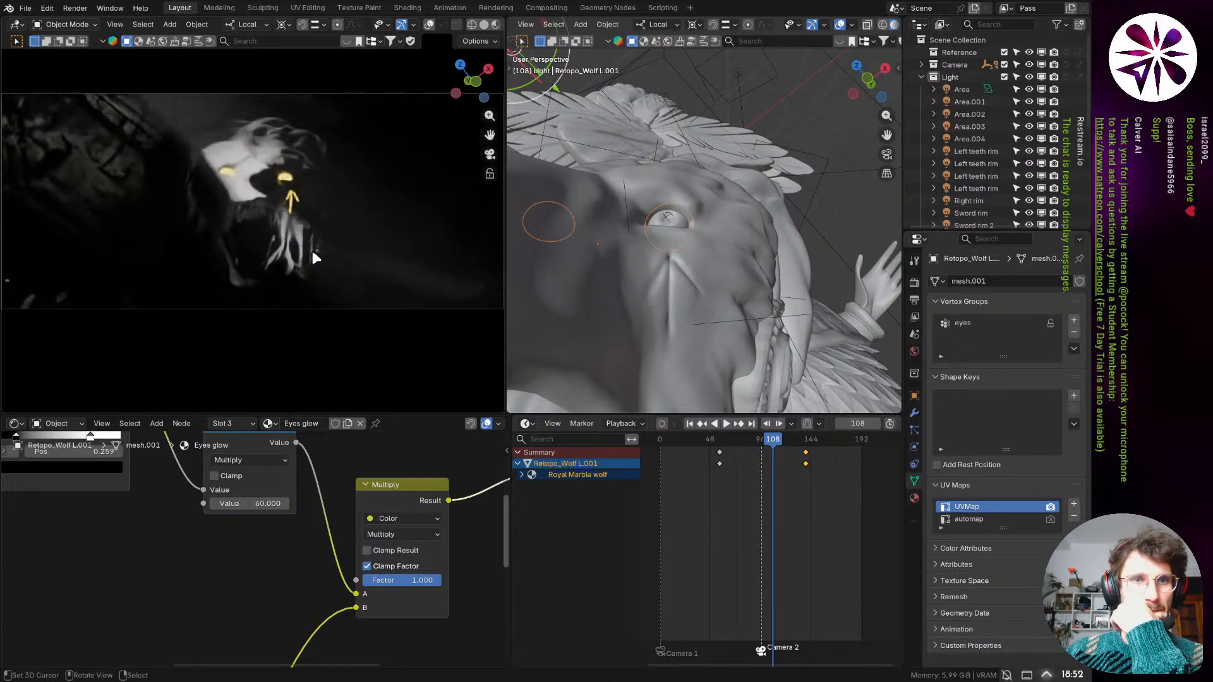
scroll(682, 285, "down", 6)
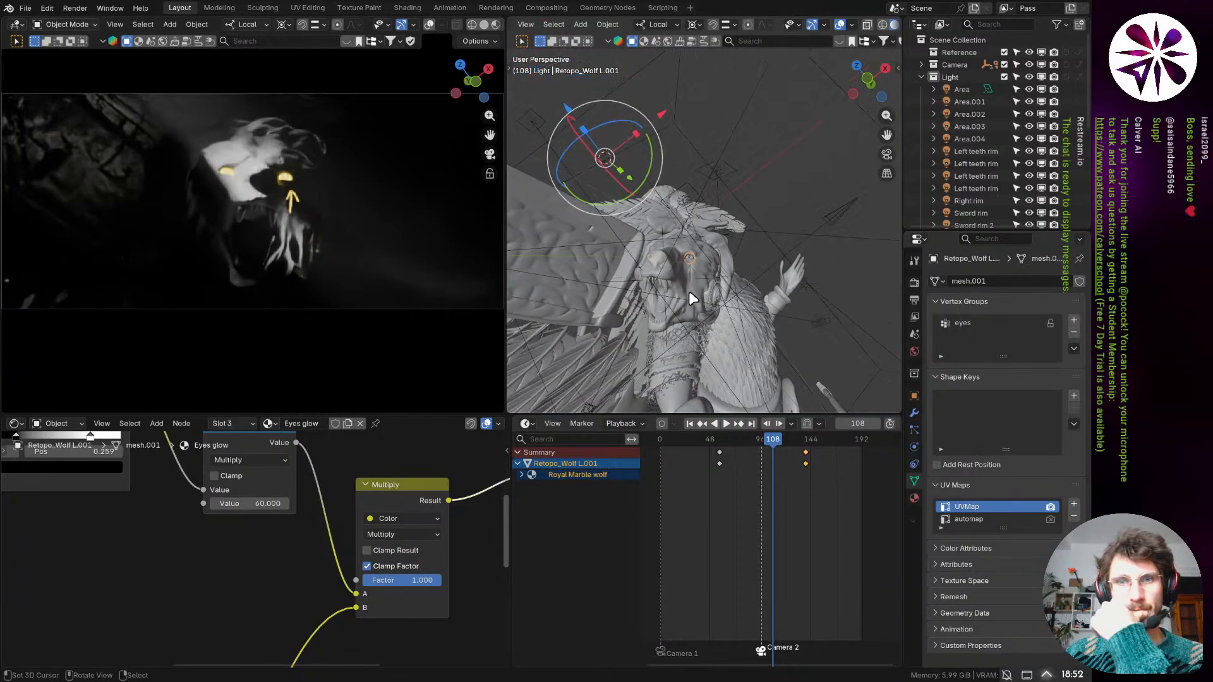
- Select the Right rim light and examine its light linking and ray visibility settings
middle_click_drag(689, 292, 745, 313)
left_click(753, 290)
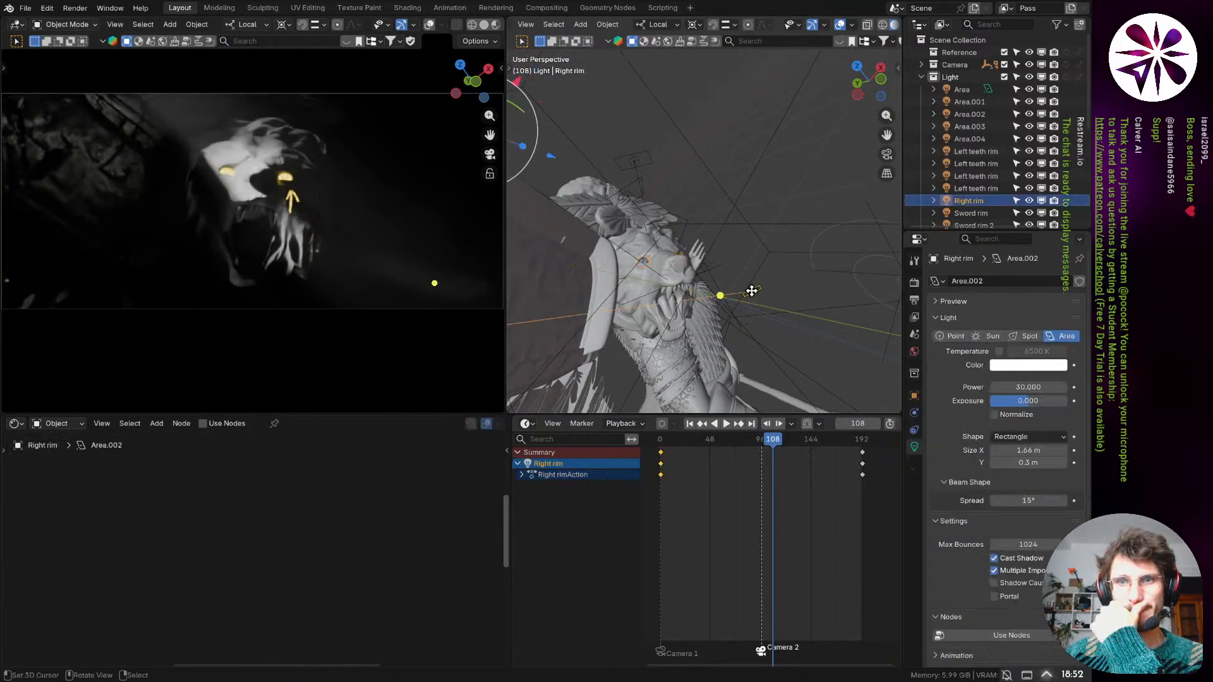
left_click(914, 395)
scroll(942, 490, "down", 12)
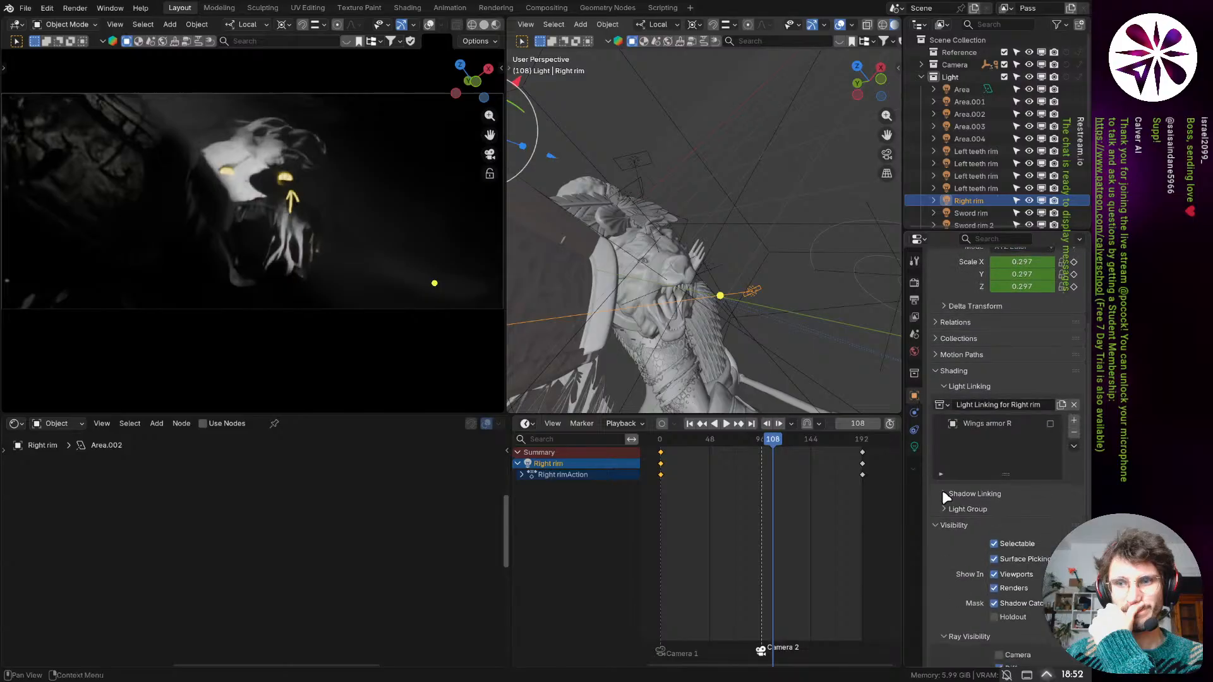
left_click(1040, 607)
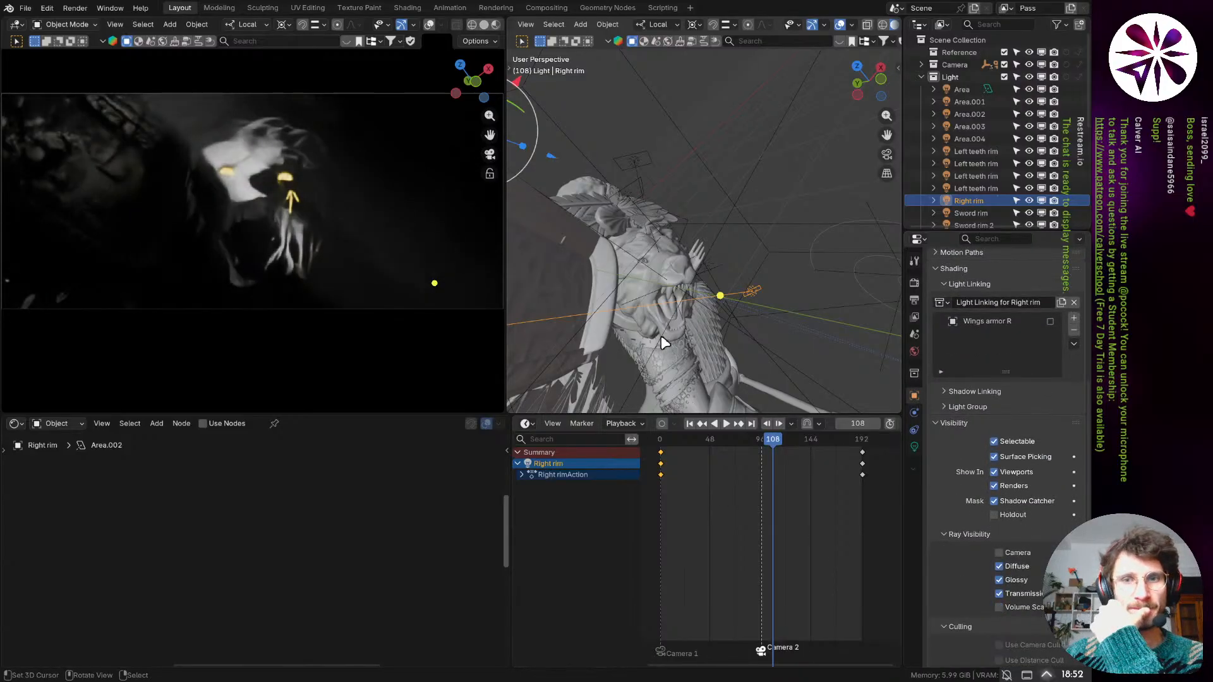
middle_click_drag(661, 336, 636, 290)
scroll(677, 285, "down", 5)
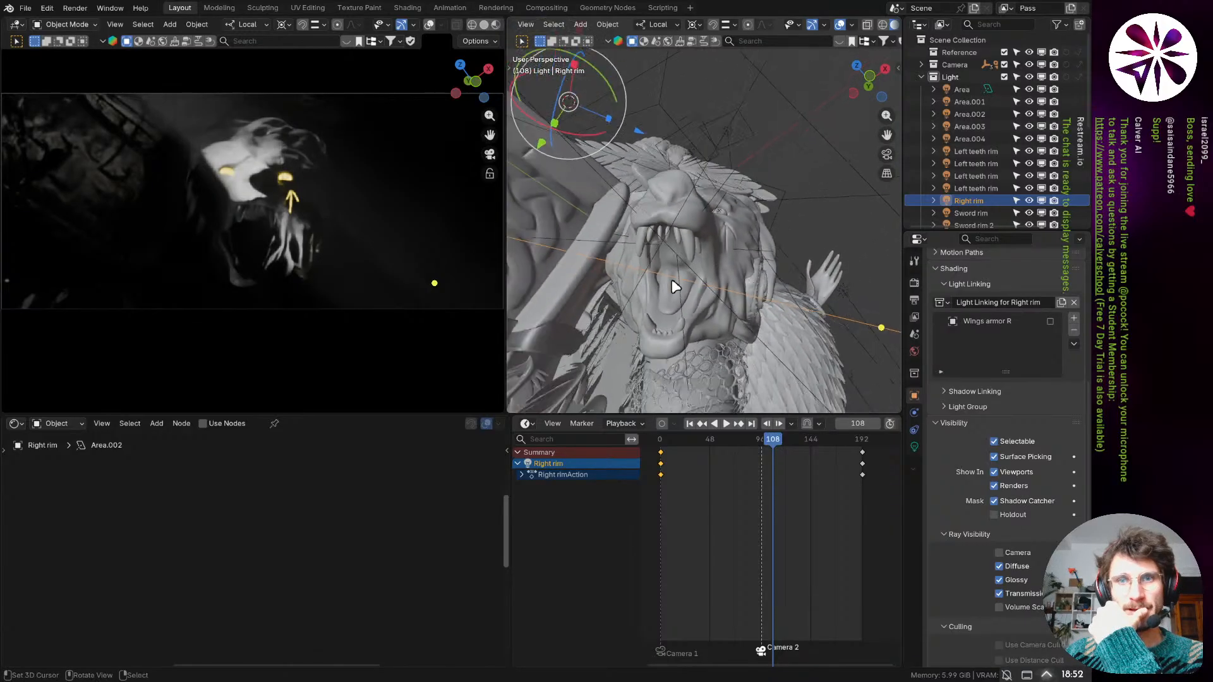
- Check the lighting at frame 79 and finally at frame 1
left_click_drag(769, 439, 743, 440)
middle_click_drag(679, 282, 638, 293)
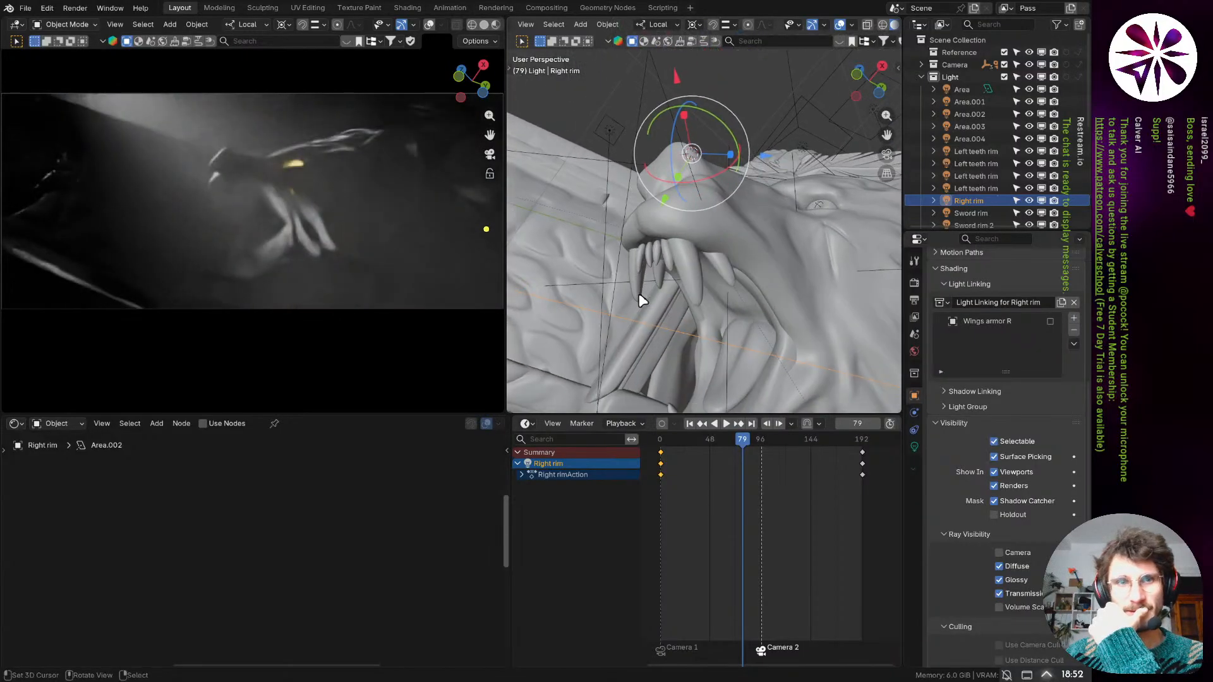
left_click(690, 423)
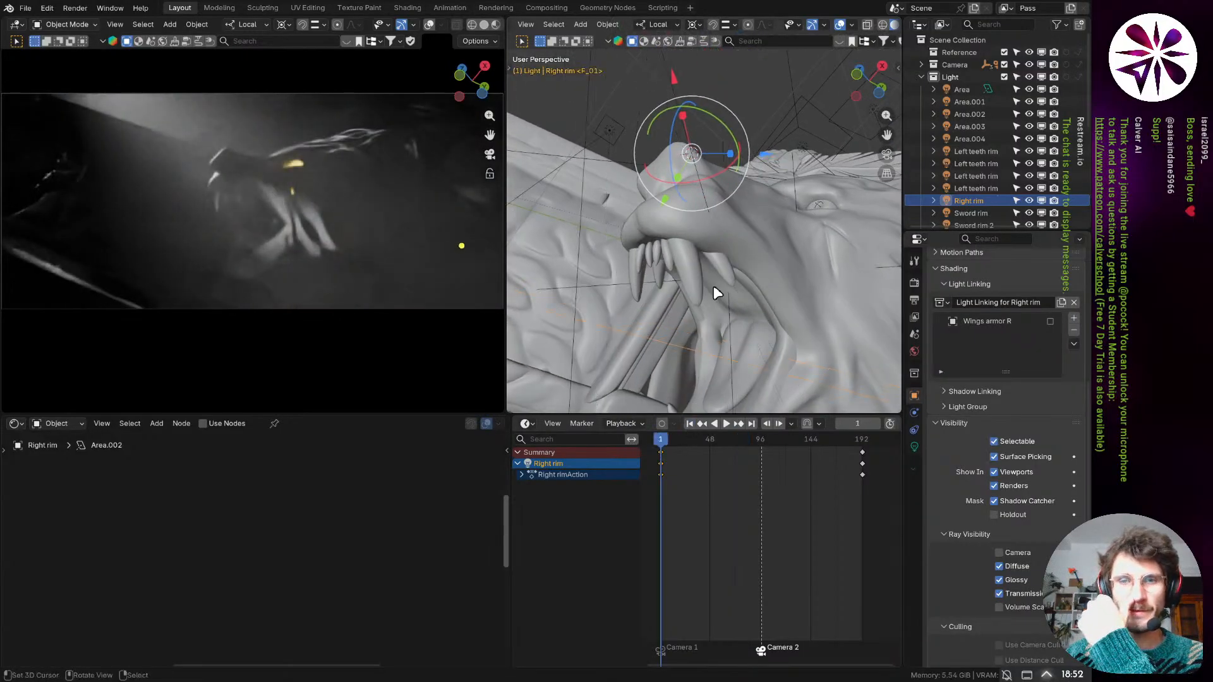
middle_click_drag(714, 285, 752, 265)
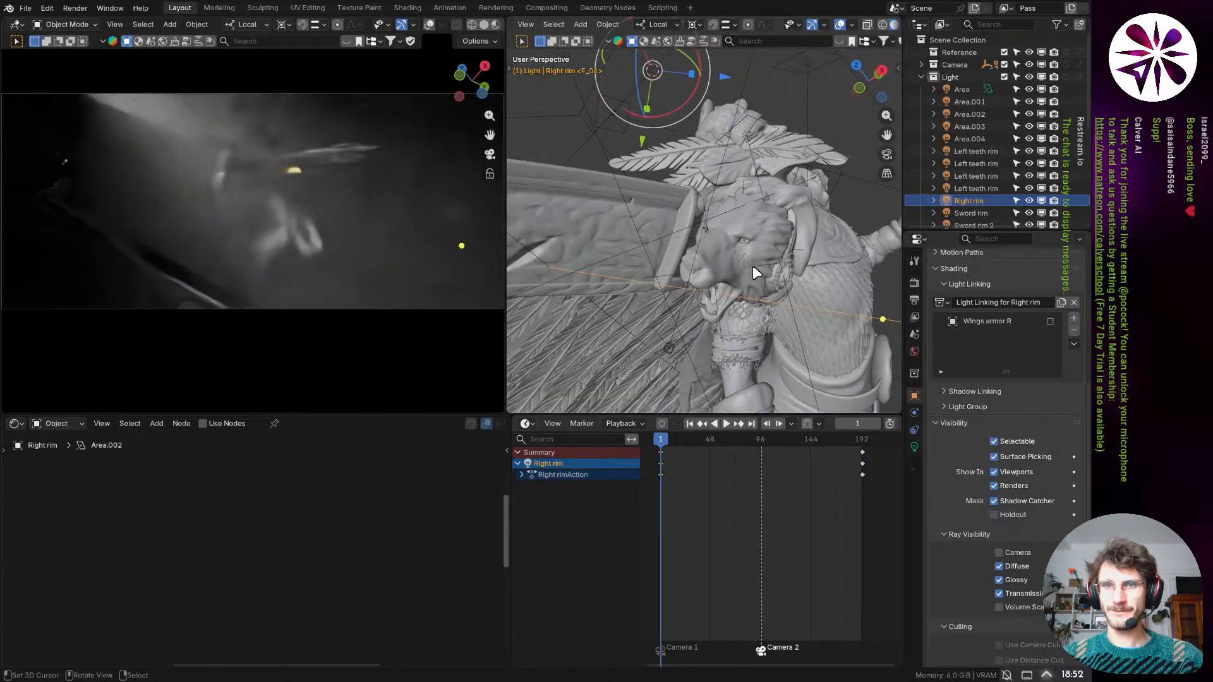
- Select the Left teeth rim light below the wolf's jaw and try to move it closer to the head
left_click(668, 348)
key("g")
right_click(689, 367)
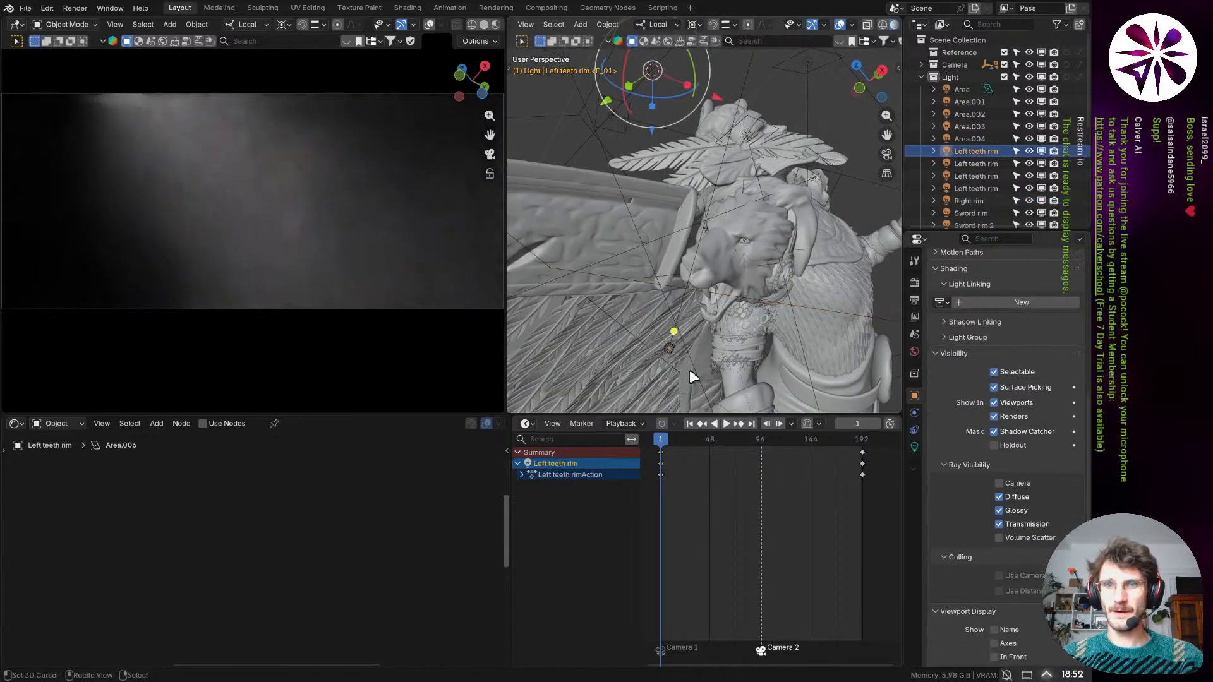
key("KP_Decimal")
scroll(675, 361, "down", 6)
scroll(673, 359, "down", 2)
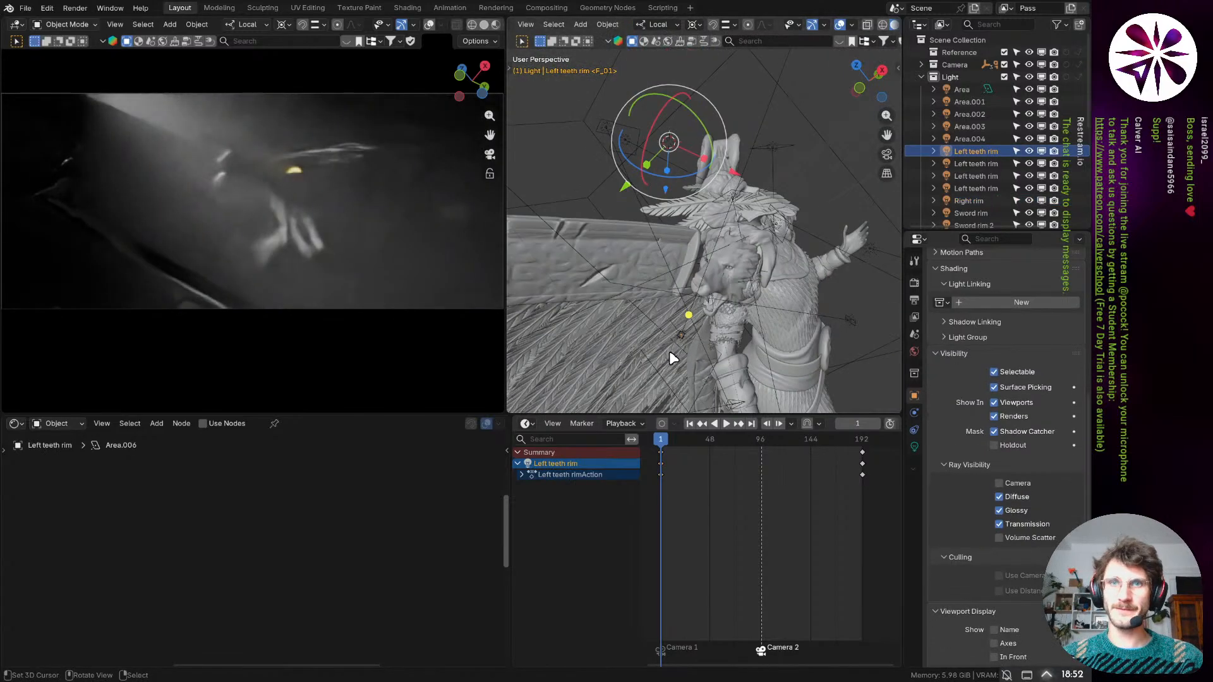
scroll(679, 341, "up", 5)
scroll(679, 340, "up", 3)
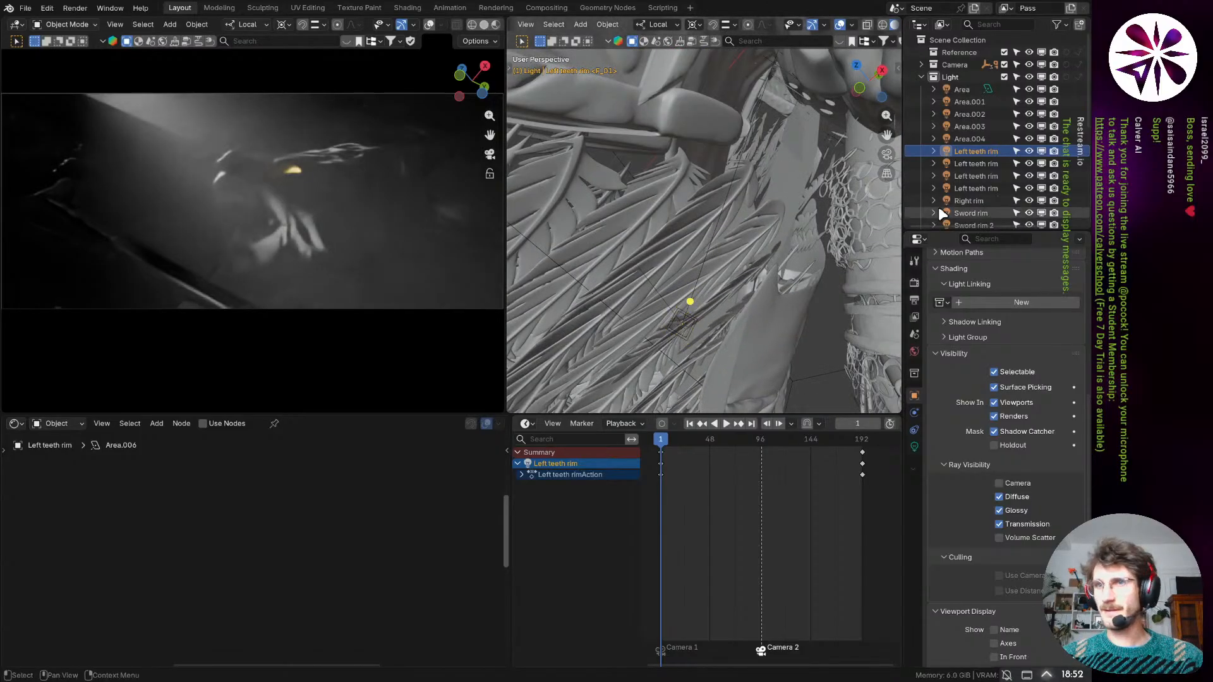
scroll(781, 292, "down", 8)
middle_click_drag(783, 292, 746, 310, "shift")
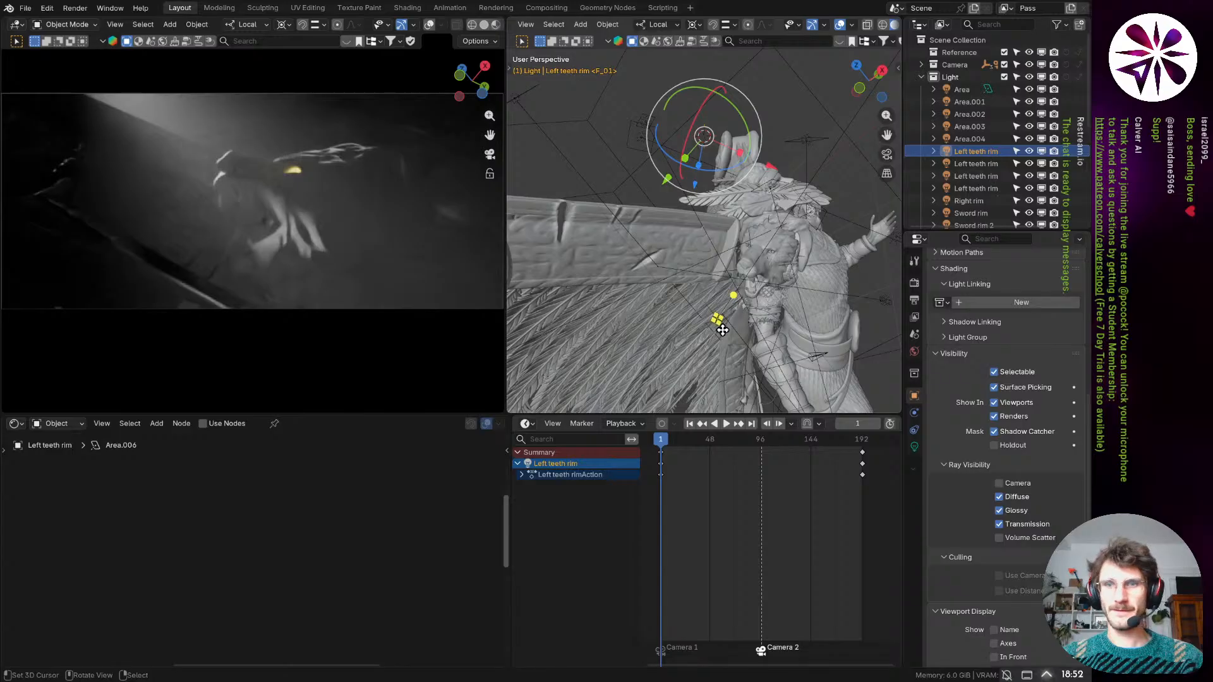
scroll(721, 322, "up", 3)
key("g")
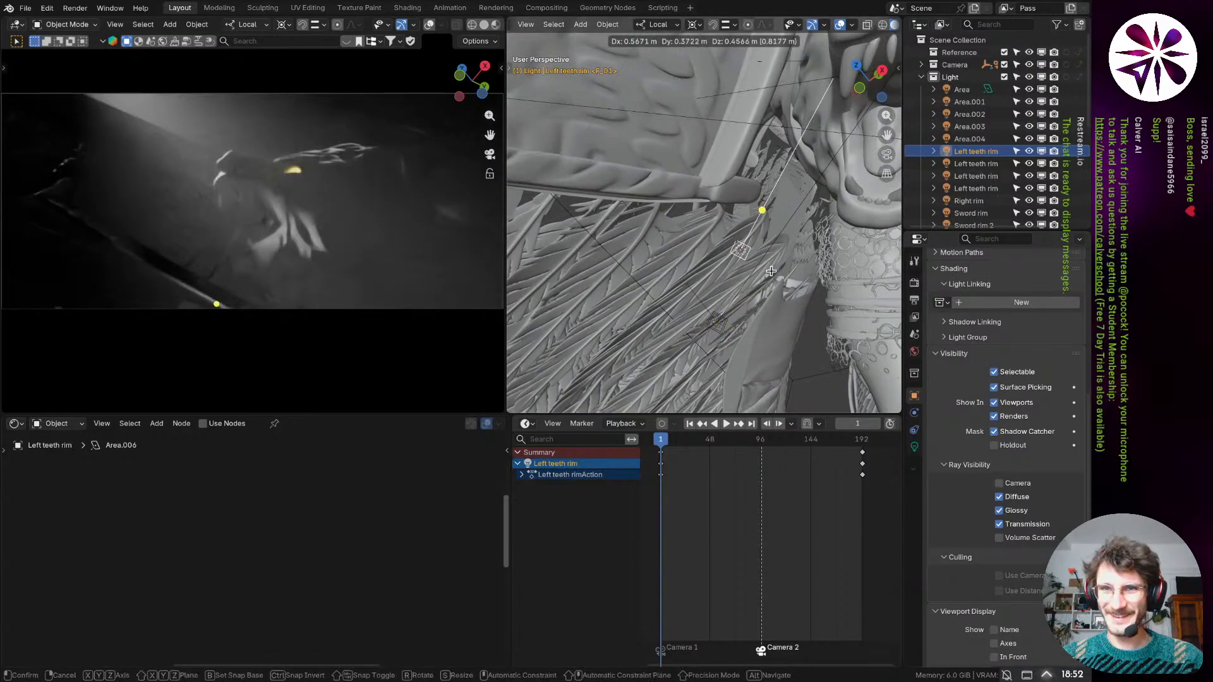
key("Escape")
- Review the shot lighting at frames 1 and 45, and finally stop at frame 115
left_click_drag(730, 441, 691, 436)
left_click(693, 424)
left_click(689, 423)
left_click(717, 312)
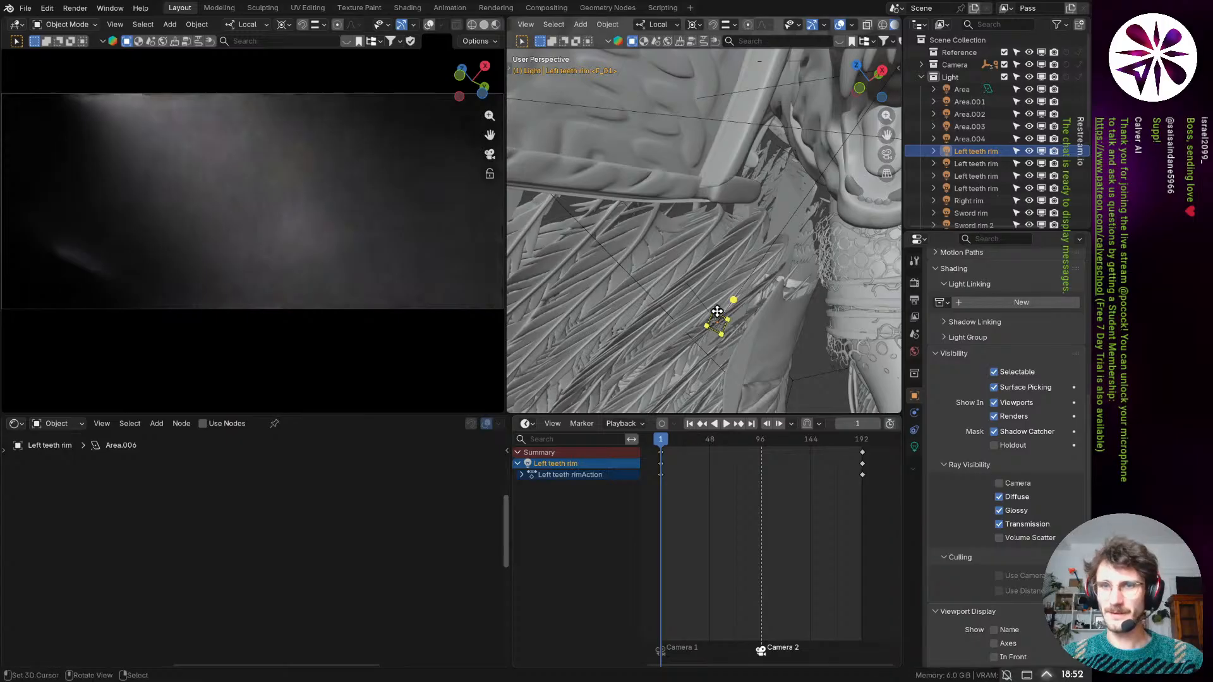
scroll(717, 312, "down", 5)
middle_click_drag(717, 312, 707, 342)
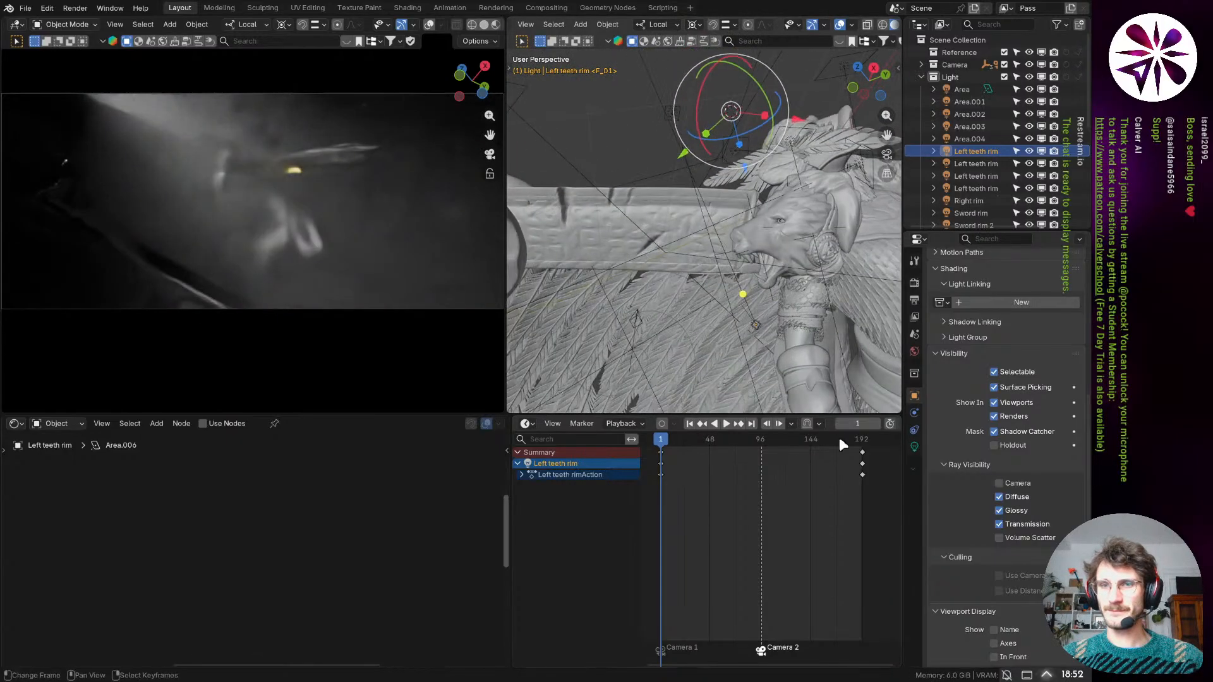
left_click_drag(663, 440, 707, 487)
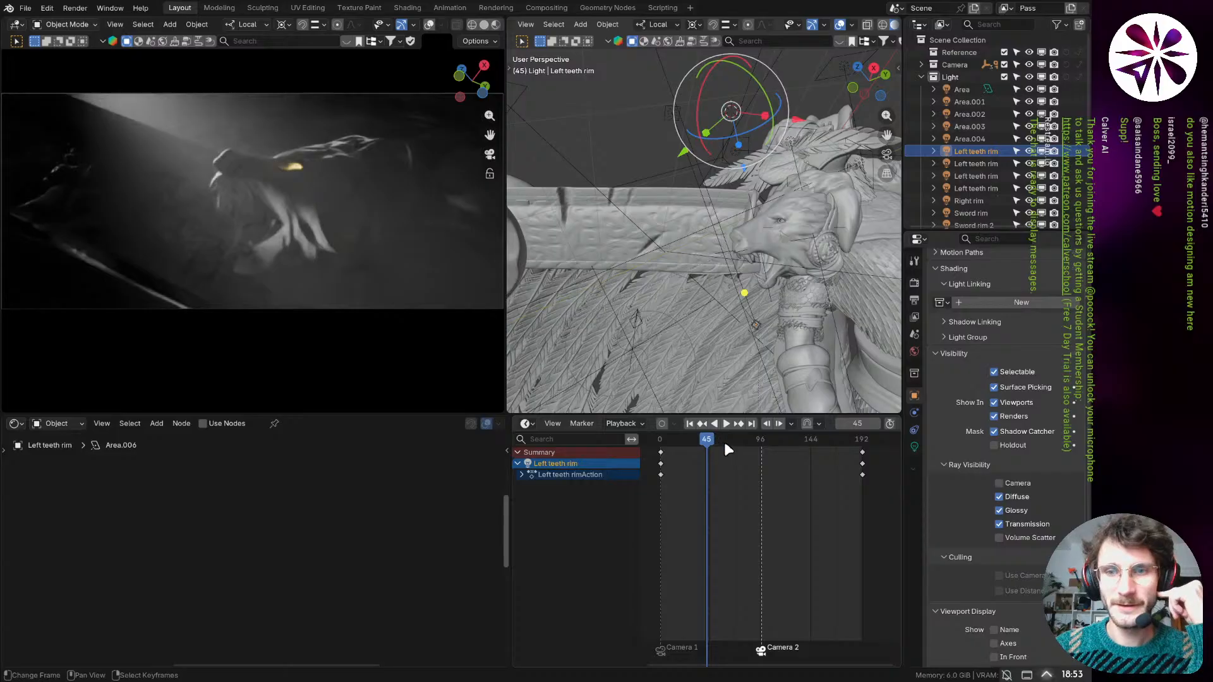
left_click_drag(725, 445, 780, 454)
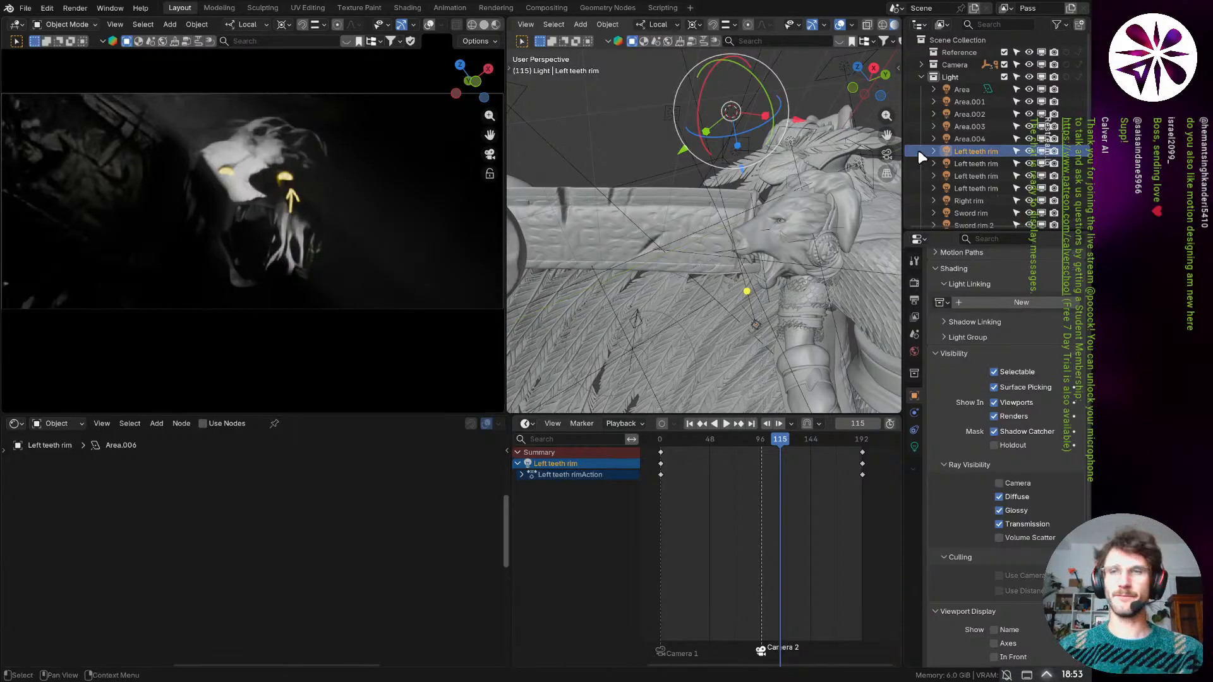
- Make the Light collection active and add a new area light at the wolf's open mouth
left_click(949, 76)
key("shift+b")
left_click_drag(741, 264, 753, 254)
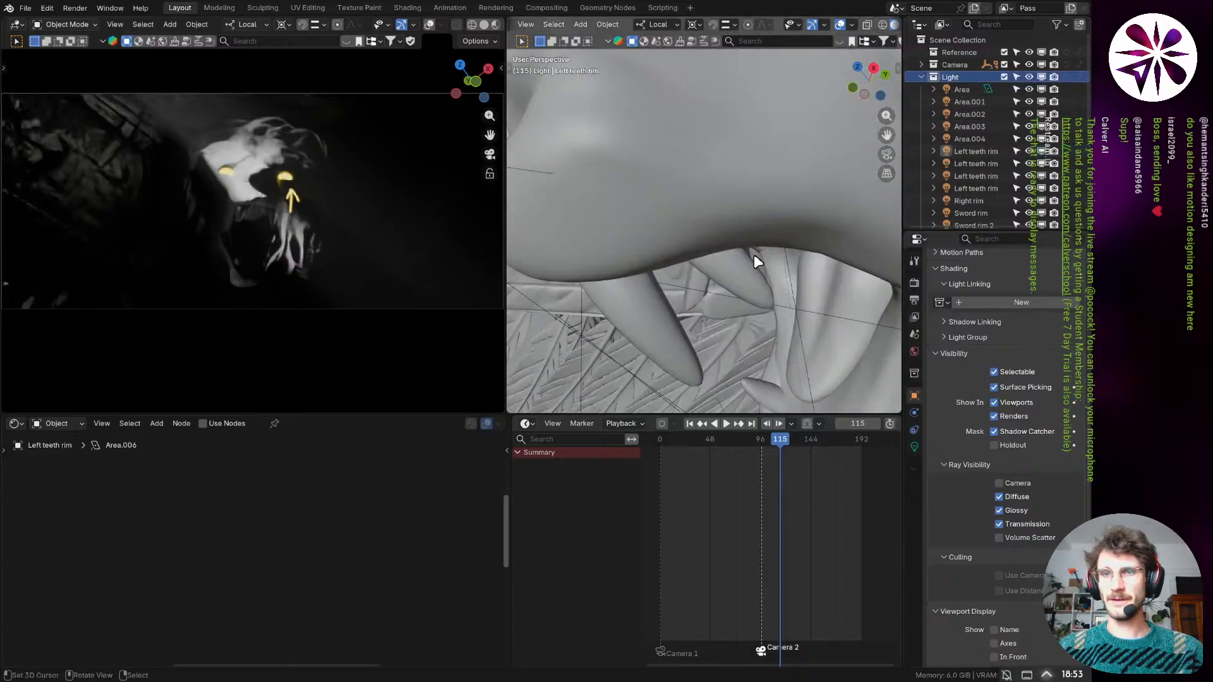
middle_click_drag(753, 254, 788, 289)
scroll(779, 244, "down", 6)
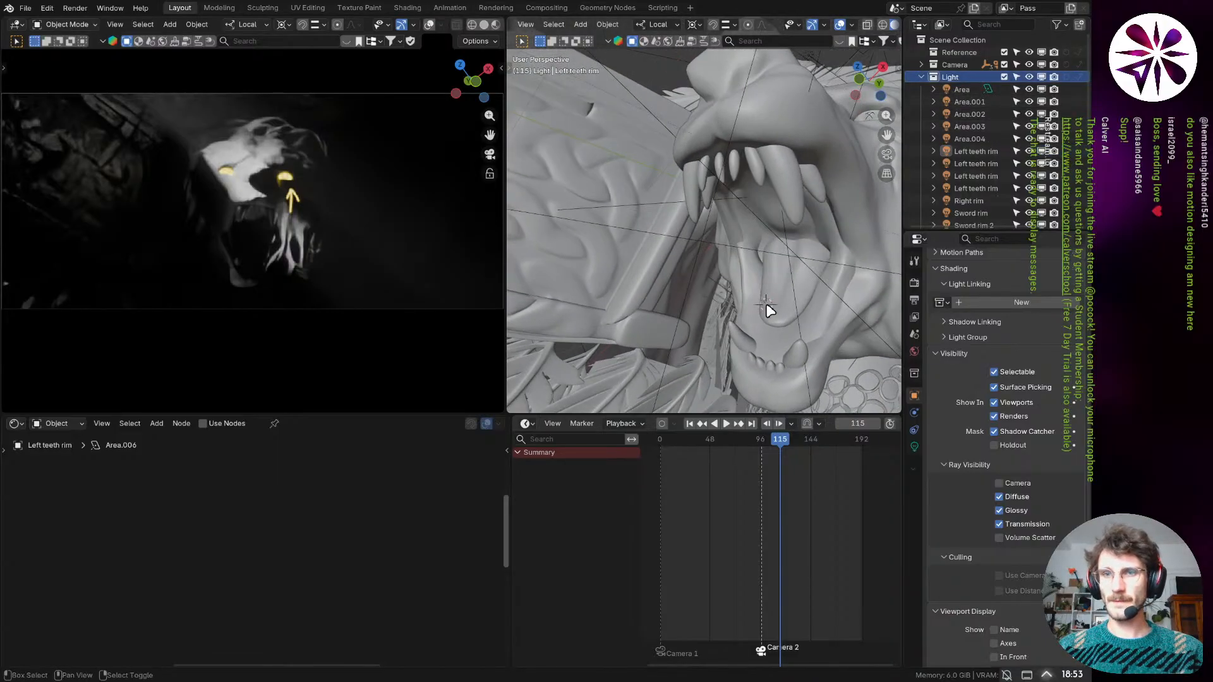
key("shift+a")
left_click(828, 339)
middle_click_drag(813, 331, 780, 264)
scroll(780, 264, "down", 5)
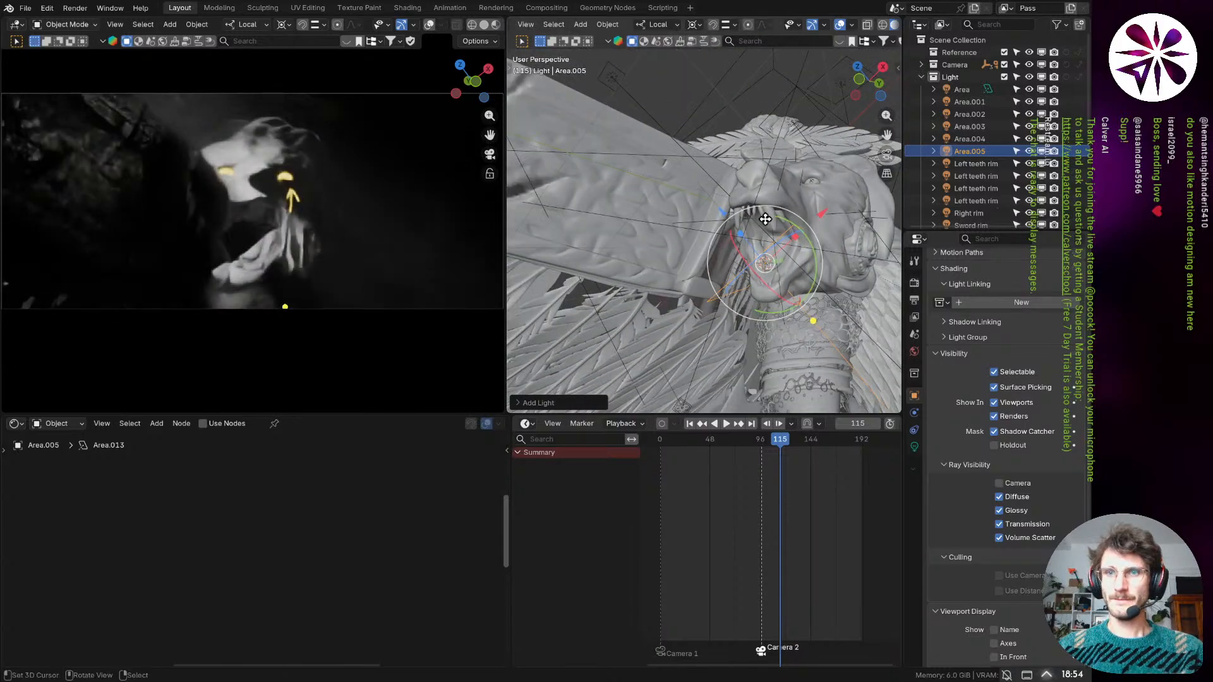
- Move the new area light to the wing side below the wolf's jaws and rotate it towards the mouth
left_click_drag(813, 321, 772, 271)
key("r")
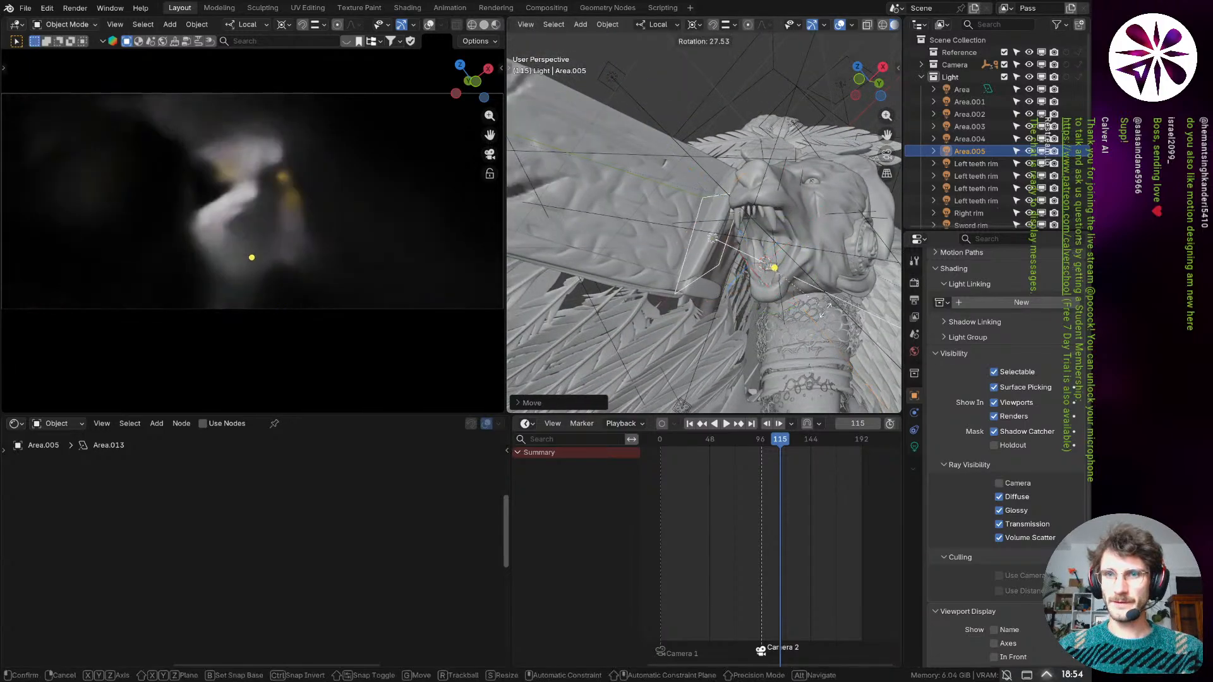
left_click(783, 216)
key("r")
left_click(802, 329)
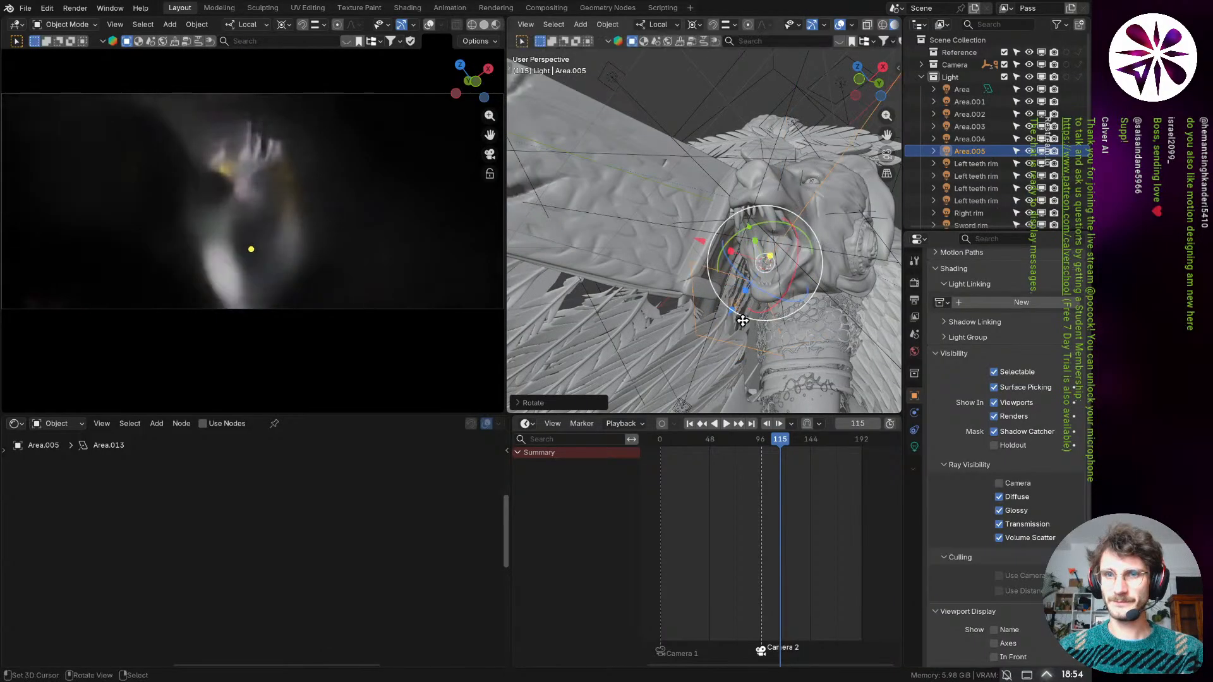
left_click_drag(734, 312, 737, 371)
key("r")
key("r")
left_click(817, 279)
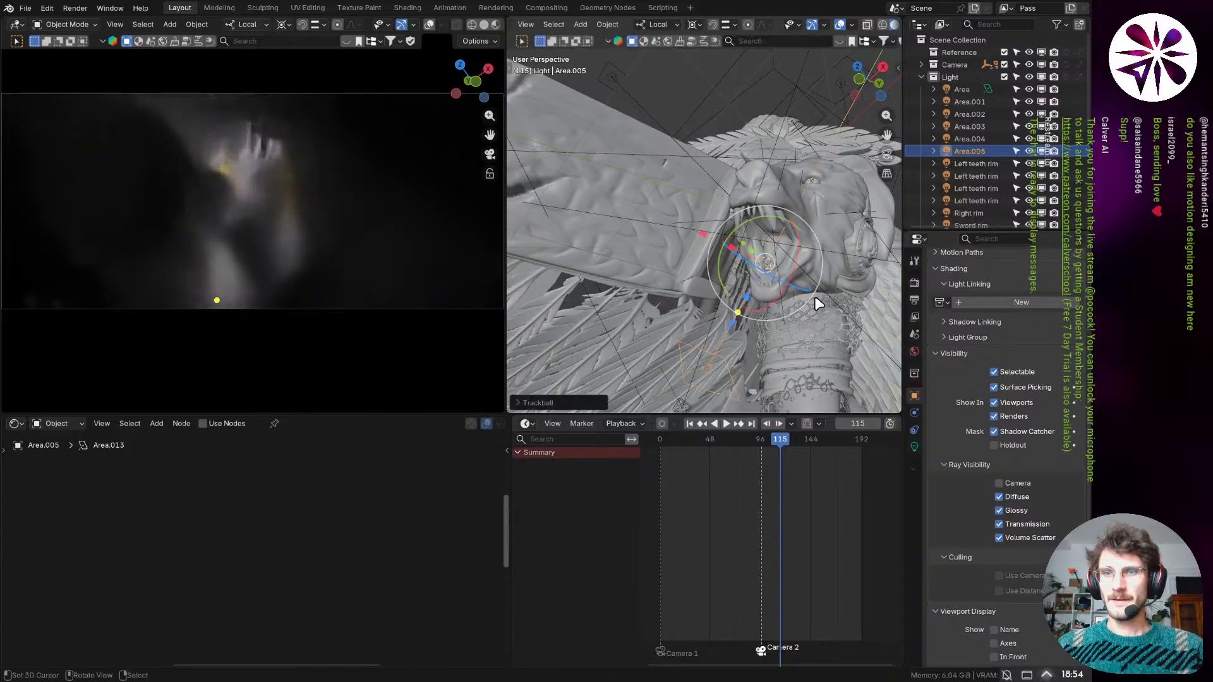
- Refine the new area light's rotation from two other angles so it shines into the wolf's open mouth
middle_click_drag(818, 304, 865, 345)
key("r")
left_click(840, 359)
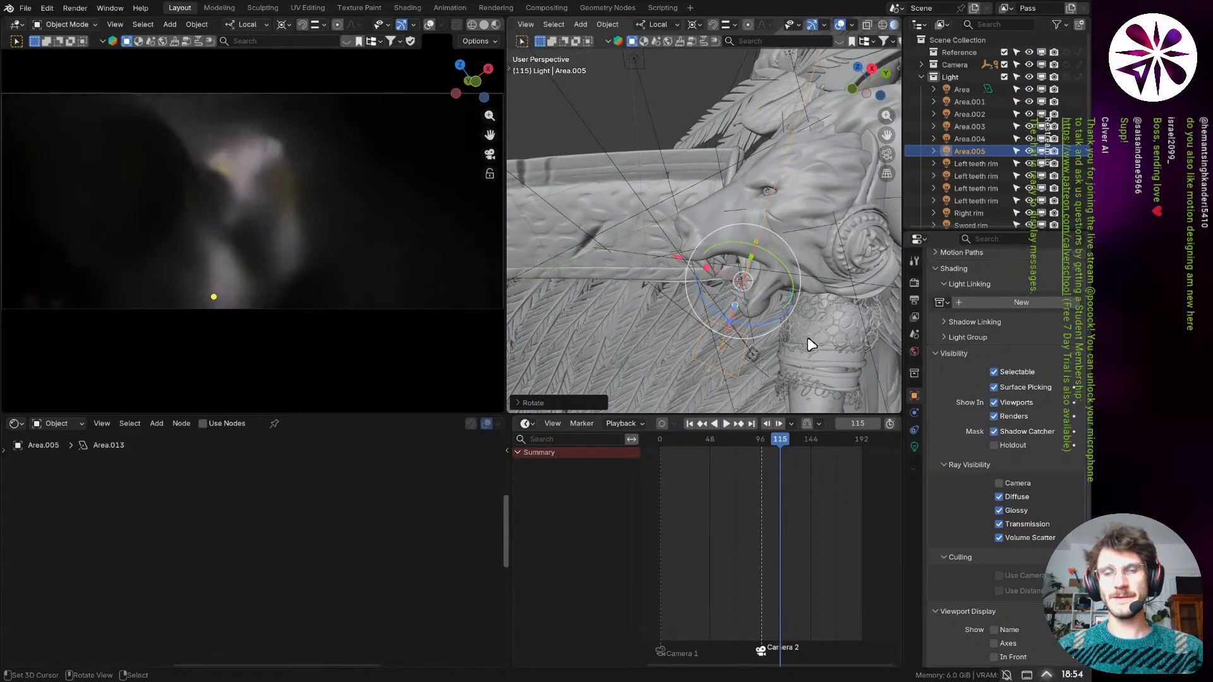
middle_click_drag(777, 290, 746, 316)
key("r")
left_click(798, 321)
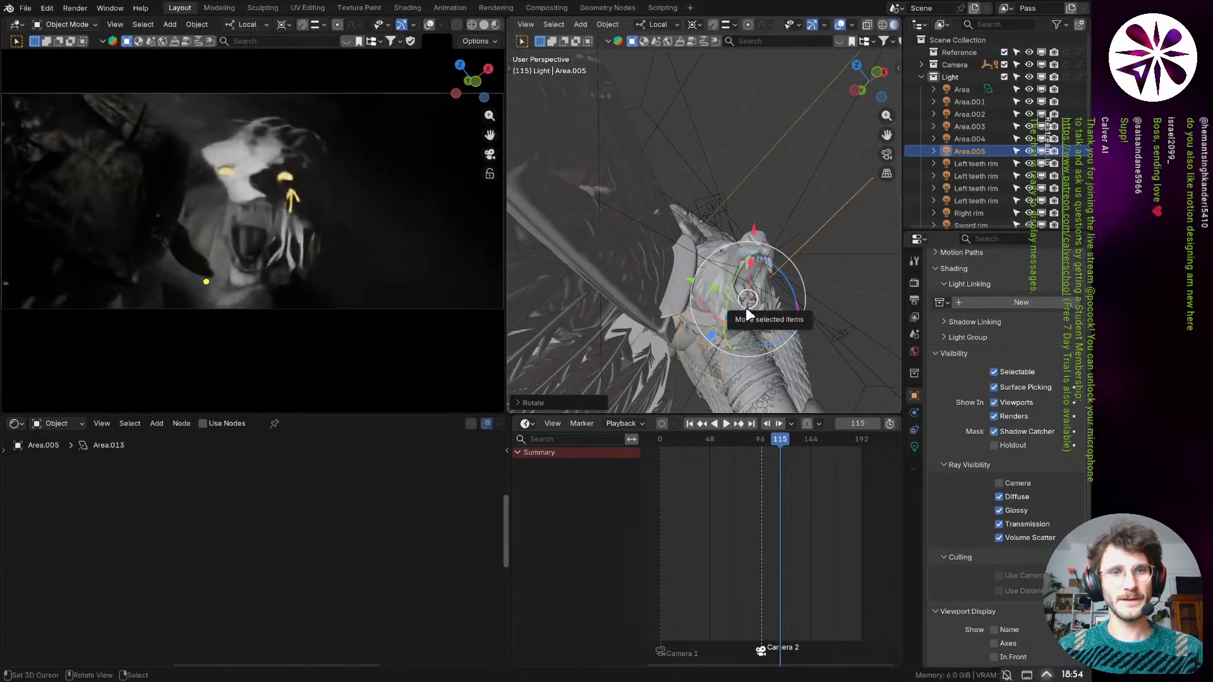
- Set the new area light's beam spread to 40°
left_click(917, 447)
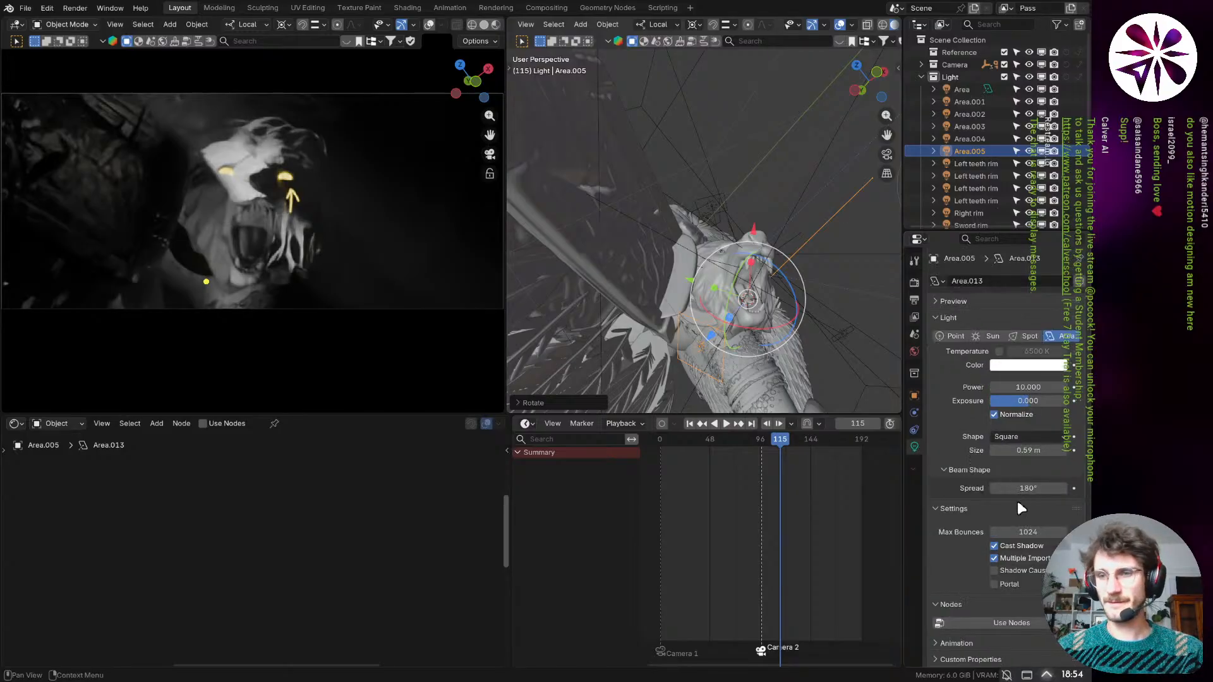
left_click(1034, 487)
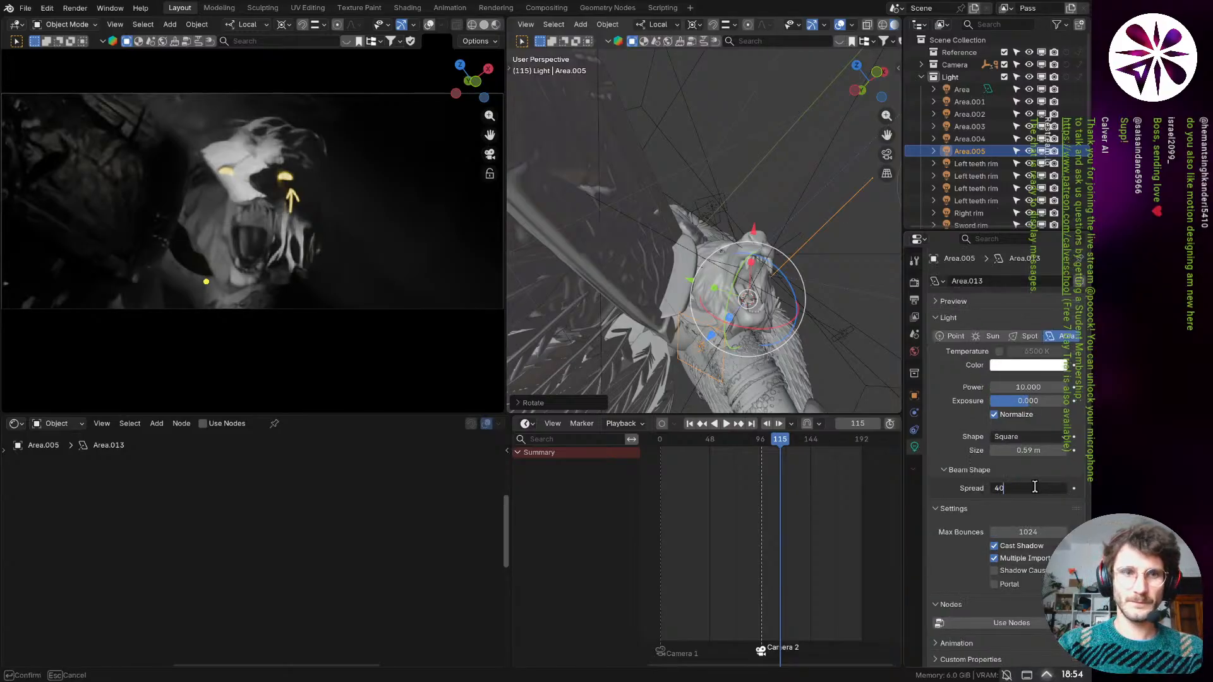
type("40")
key("Return")
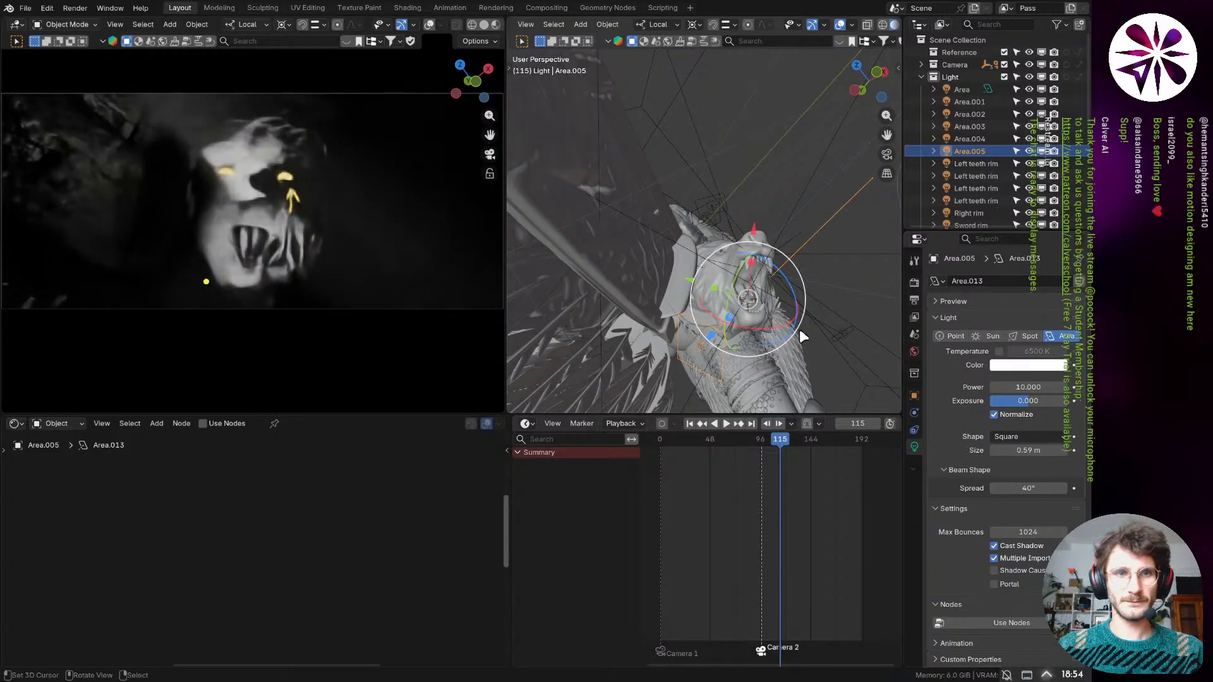
- Shrink the area light to about 0.136 m and rotate it about the 3D cursor at the wolf's mouth
middle_click_drag(799, 328, 787, 326)
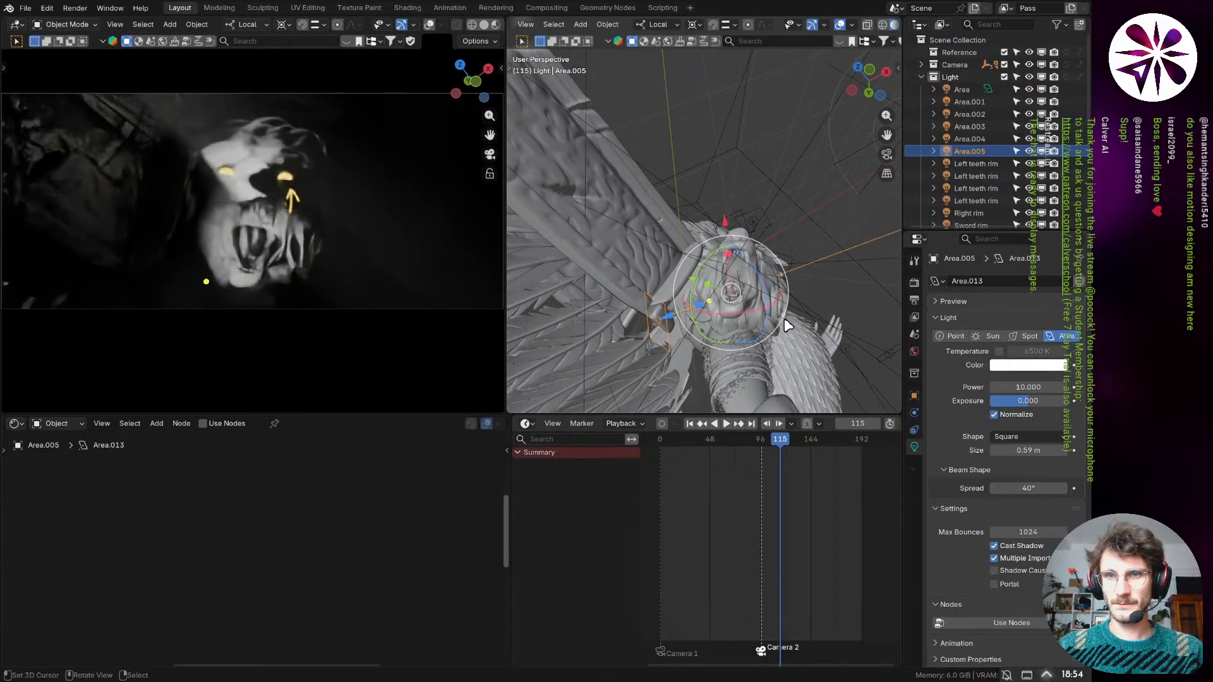
left_click_drag(654, 300, 657, 317)
key("r")
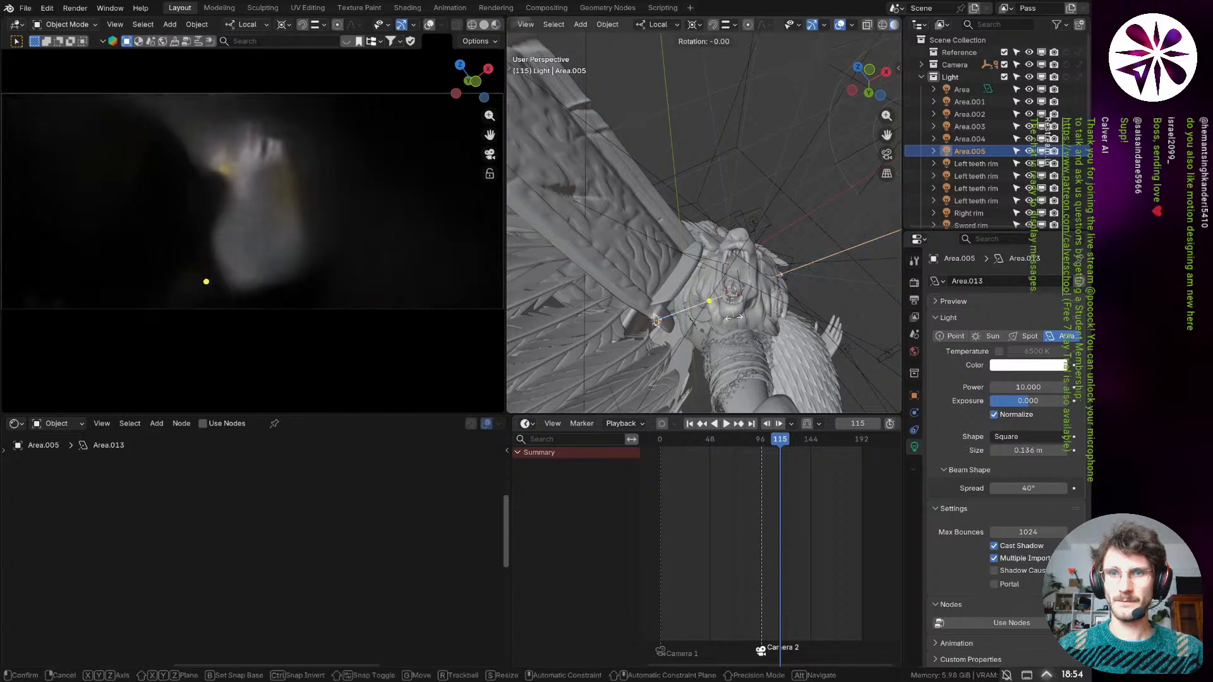
left_click(734, 318)
- Refine the area light's rotation around the wolf's mouth from a side angle and a close-up below the jaw
middle_click_drag(735, 318, 770, 328)
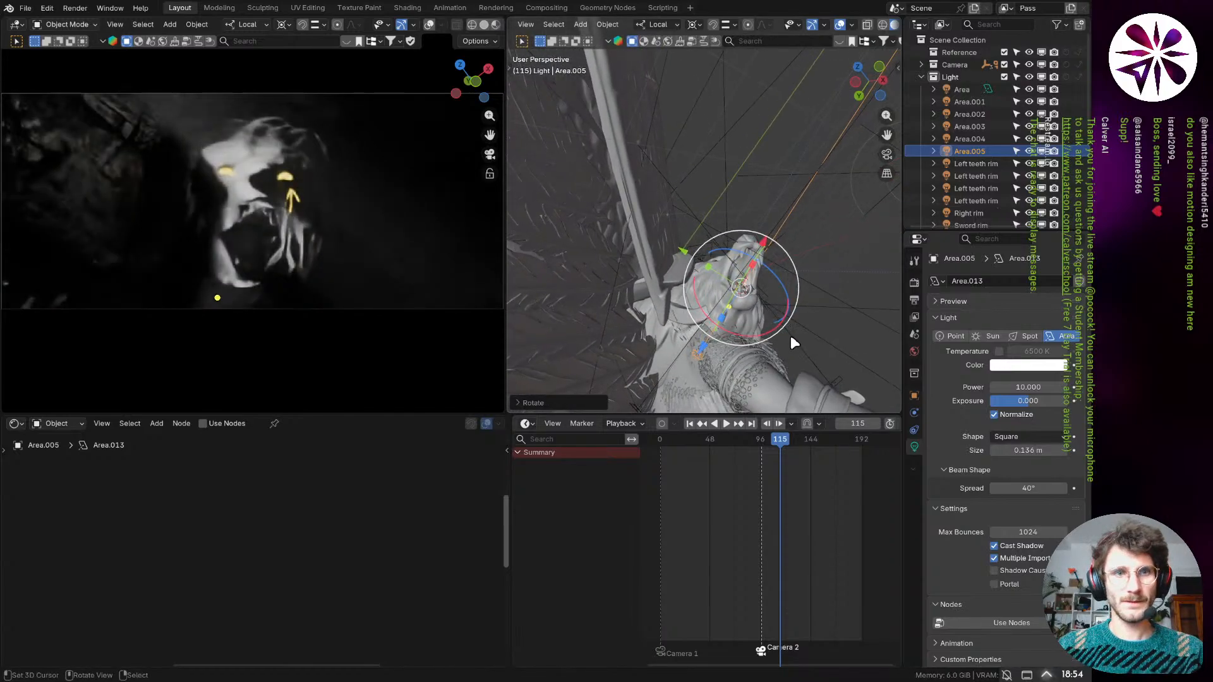
key("r")
left_click(783, 340)
middle_click_drag(783, 340, 723, 322)
key("shift+grave")
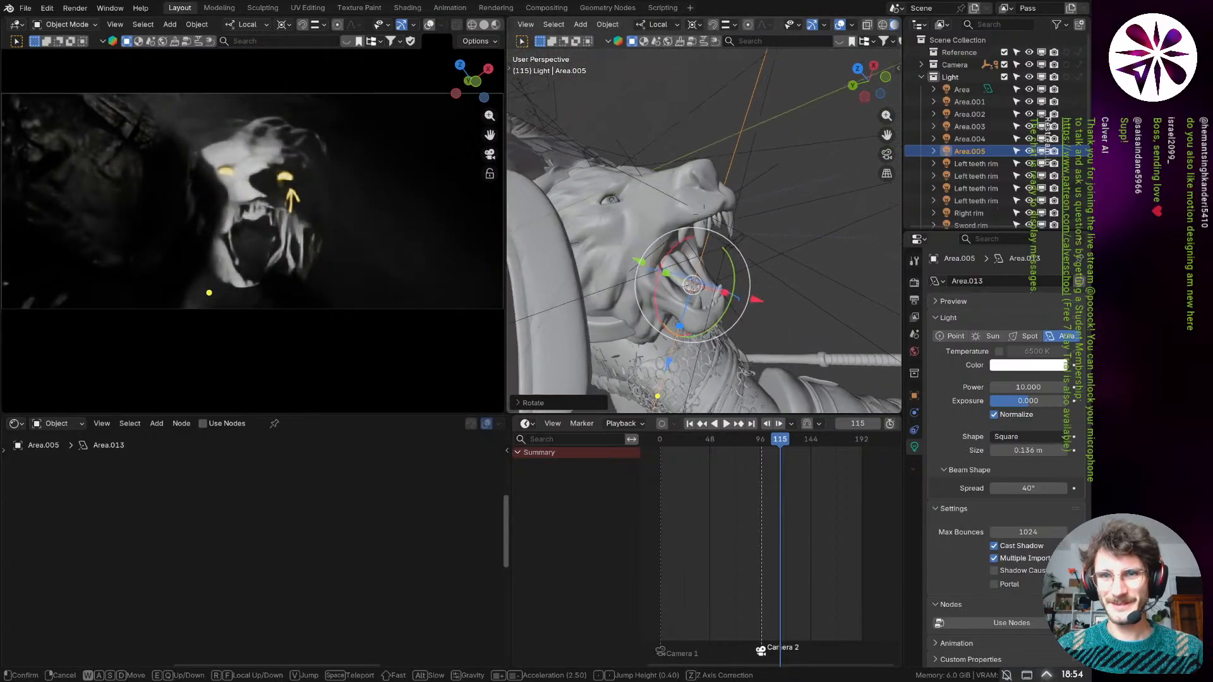
key("w")
left_click(750, 312)
key("r")
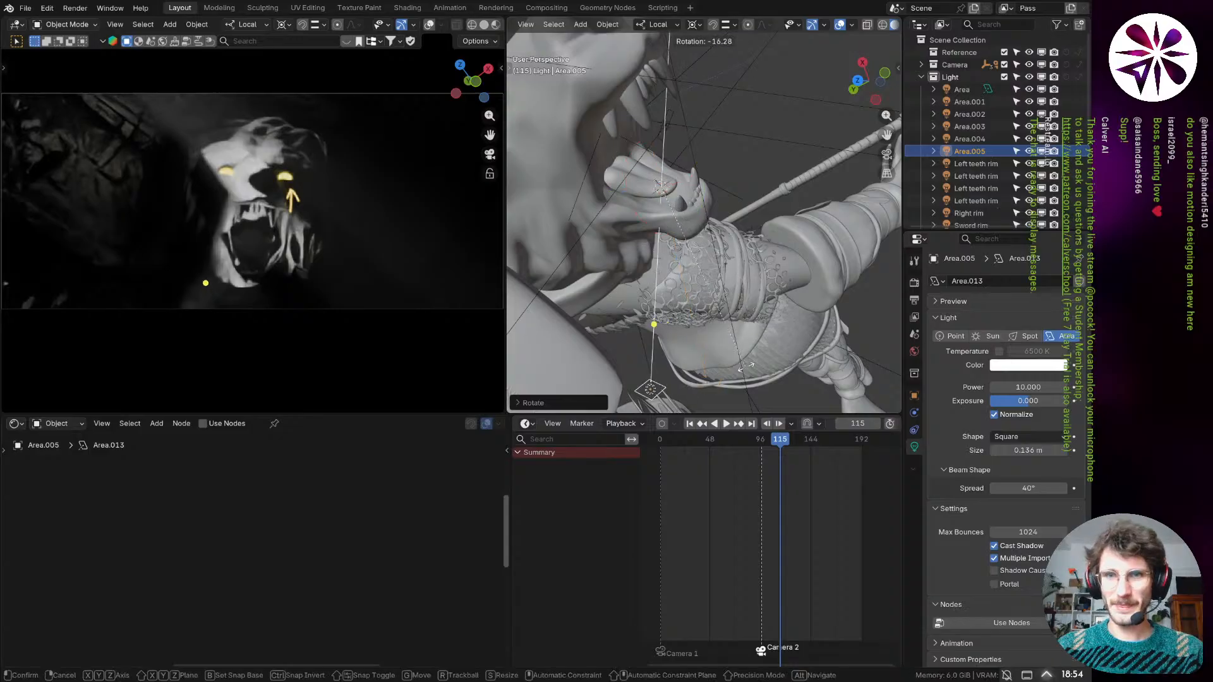
left_click(746, 365)
- Advance the shot to frame 116 and set the area light's beam spread to 90°
middle_click_drag(699, 343, 710, 244)
key("Right")
middle_click_drag(592, 406, 567, 263, "alt")
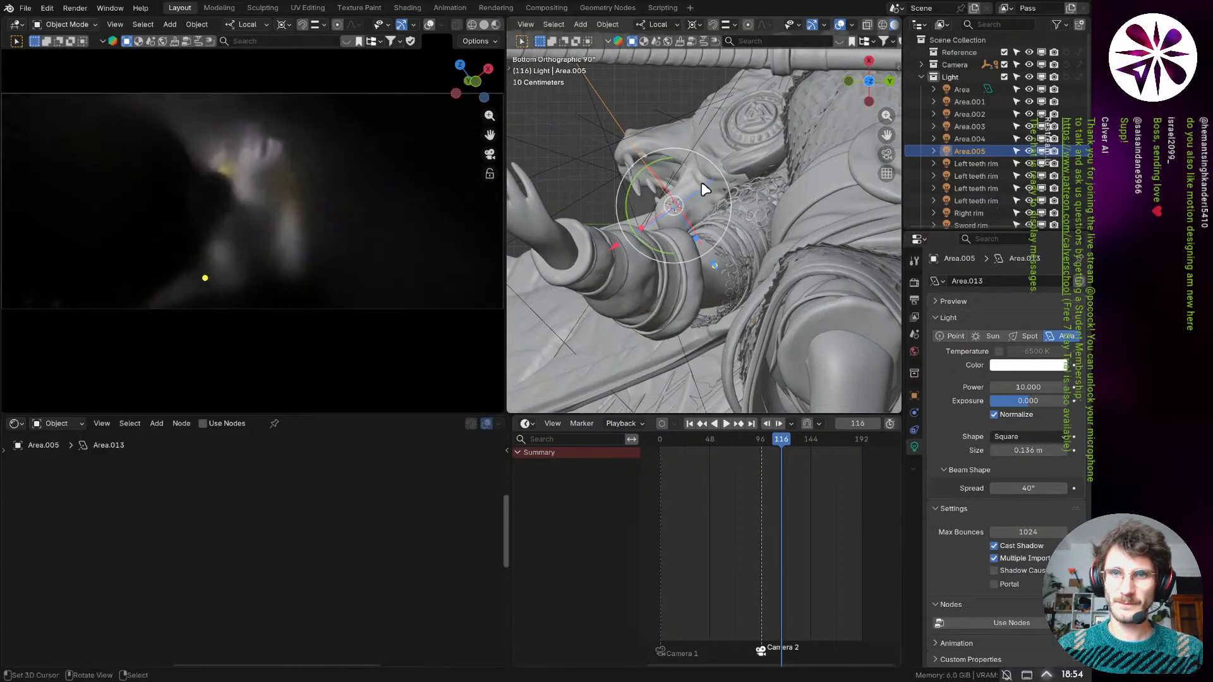
middle_click_drag(705, 190, 786, 265)
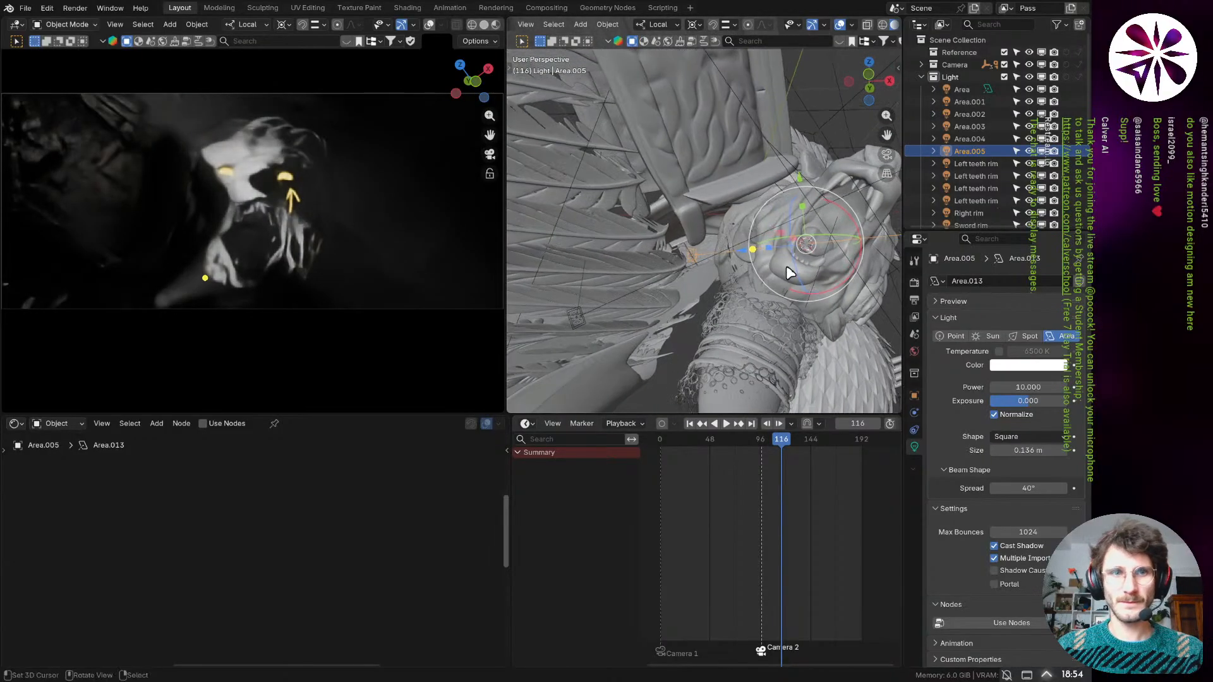
left_click(914, 395)
scroll(998, 568, "down", 5)
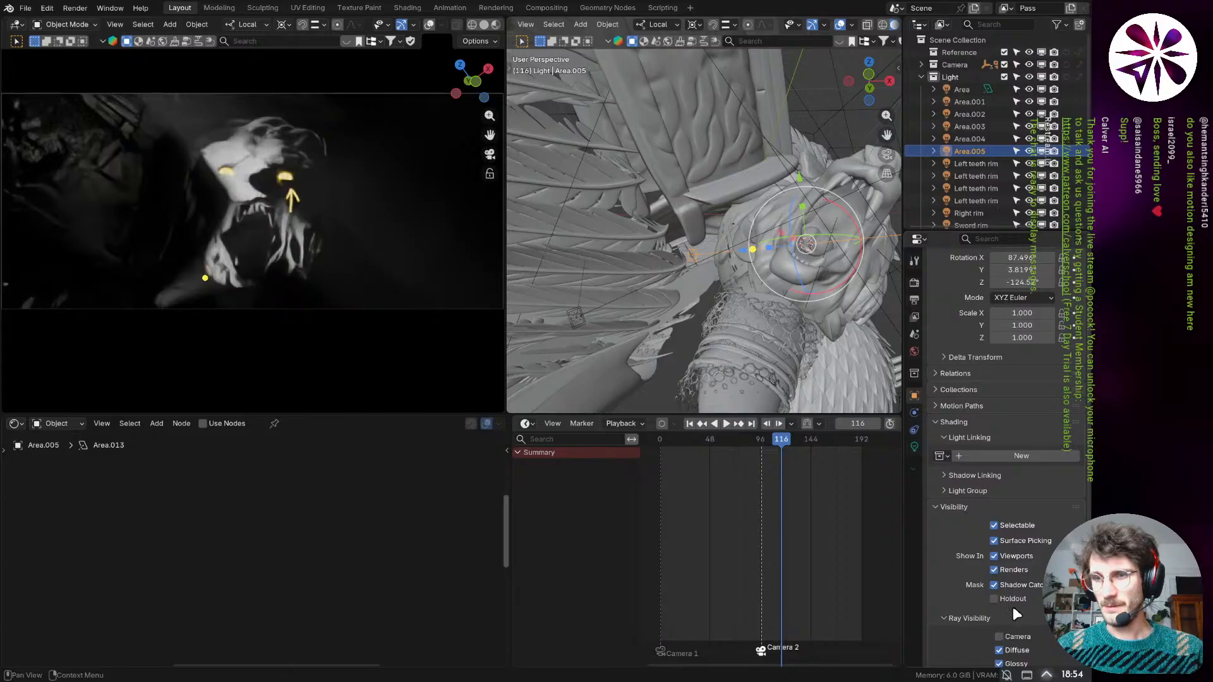
scroll(1013, 616, "down", 5)
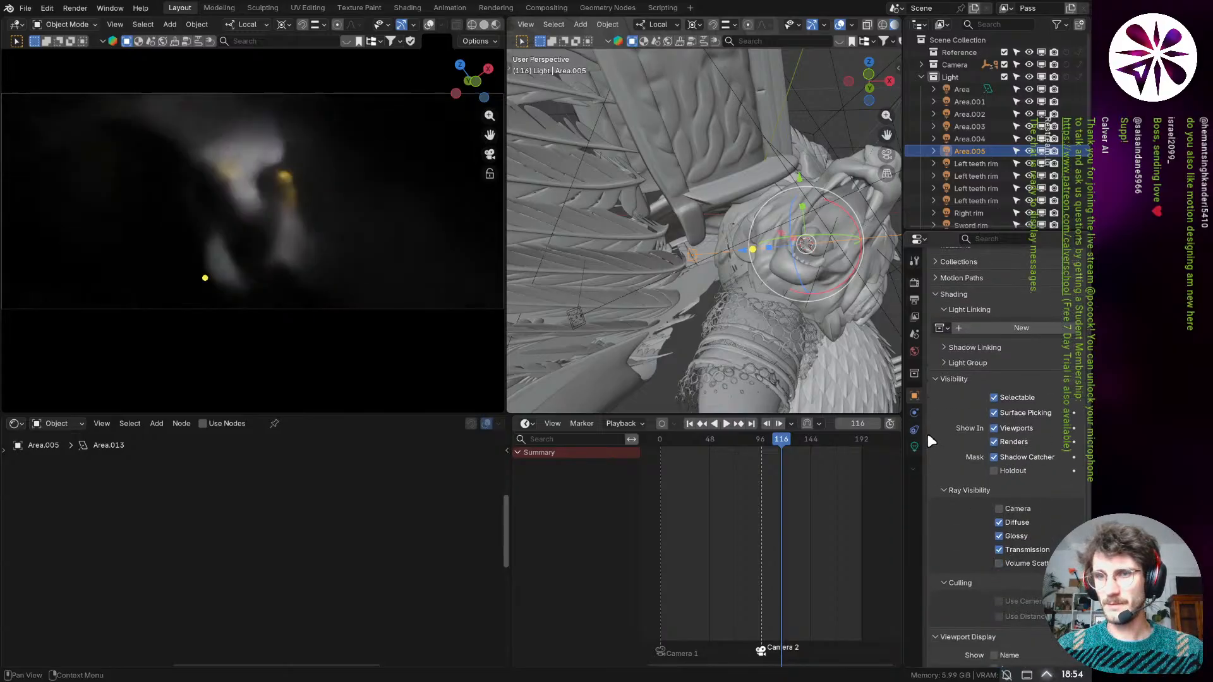
left_click(915, 444)
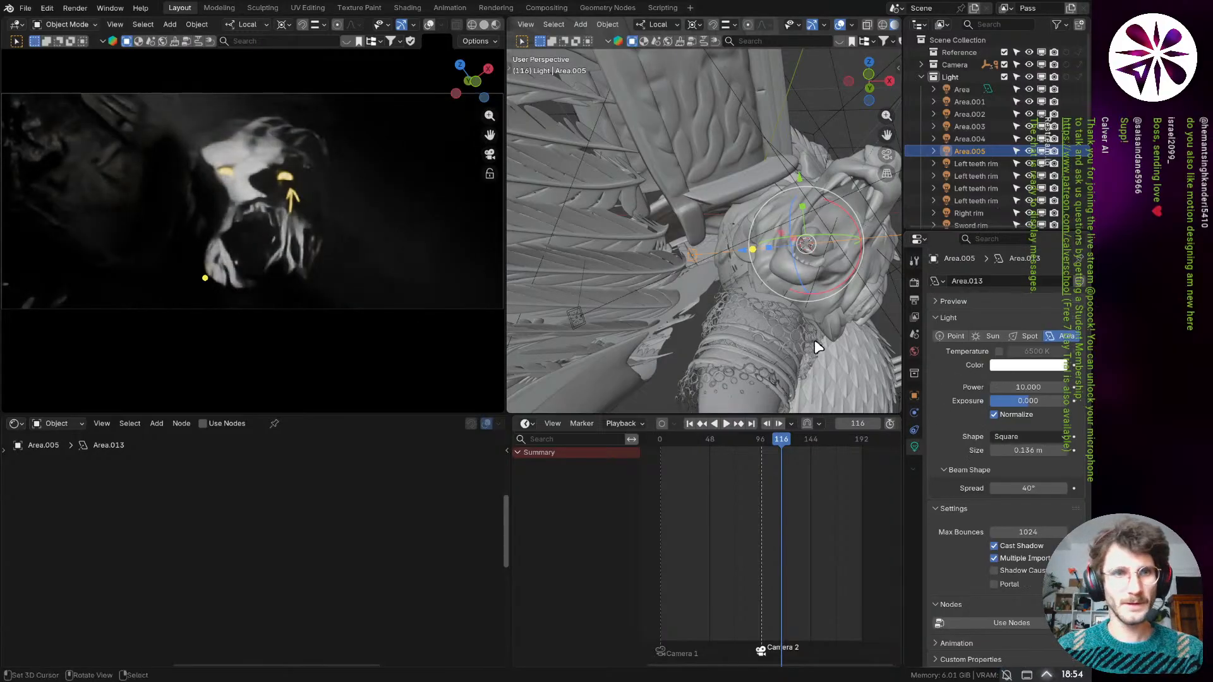
double_click(1028, 488)
type("90")
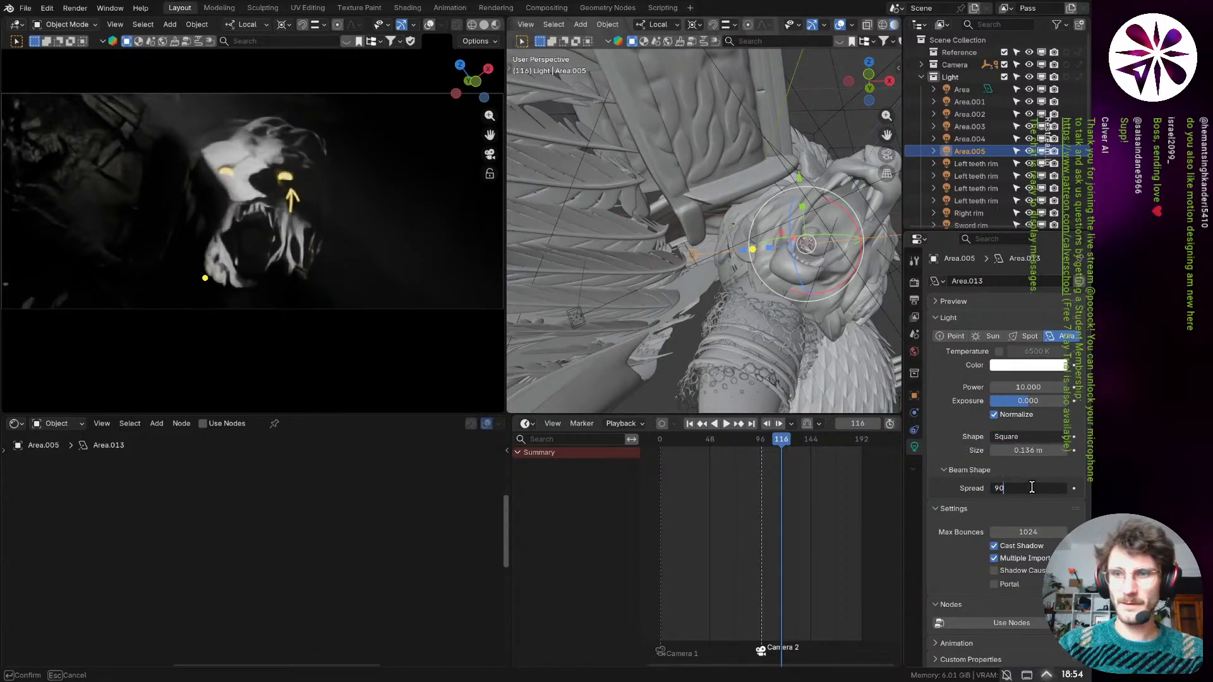
key("Return")
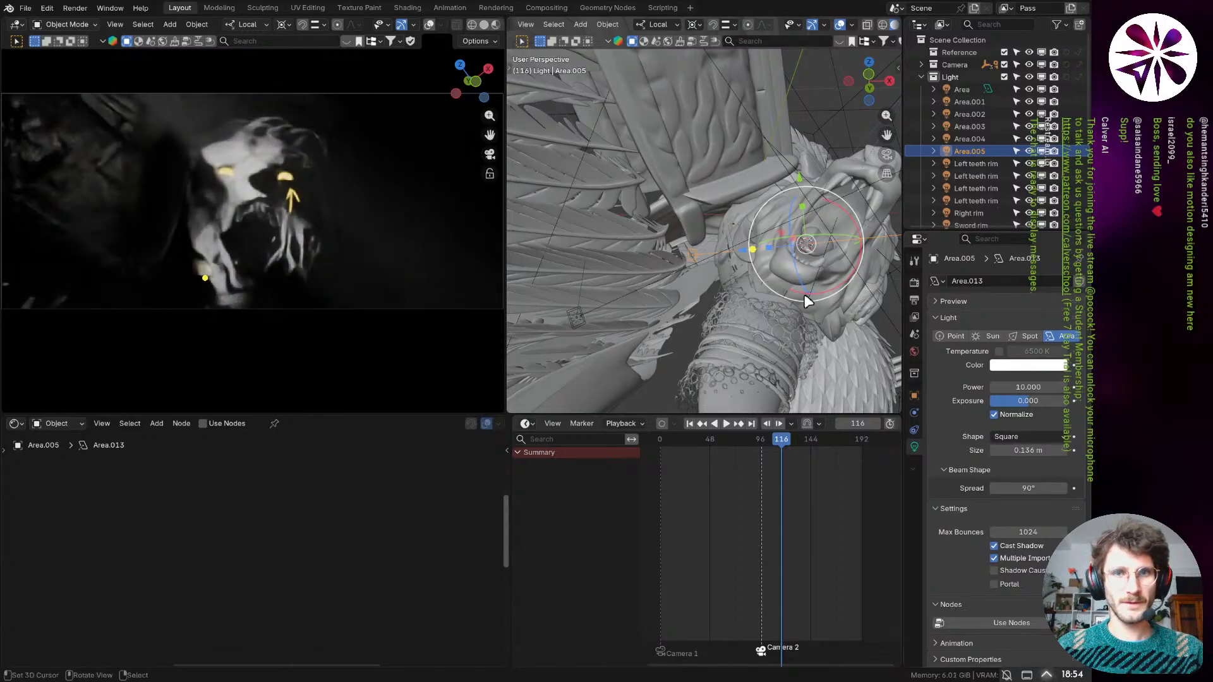
- Swing the area light freely around the wolf's mouth until it sits above the head beside the wing
middle_click_drag(805, 296, 705, 244)
key("r")
key("r")
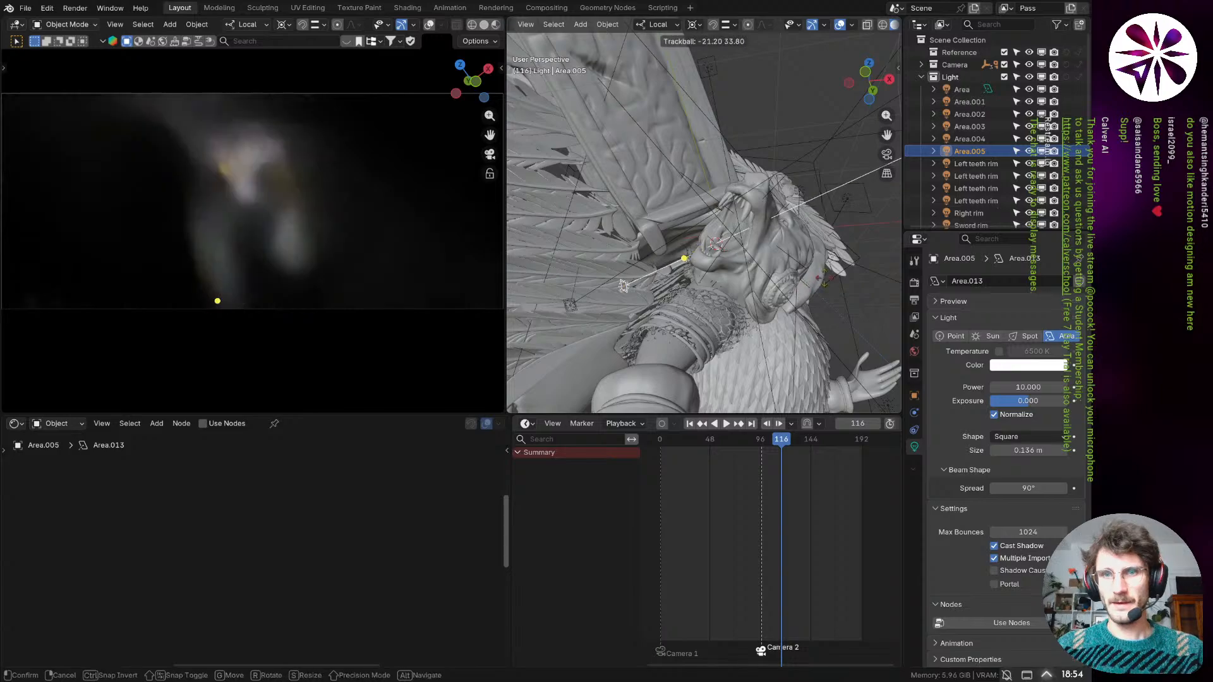
left_click(859, 310)
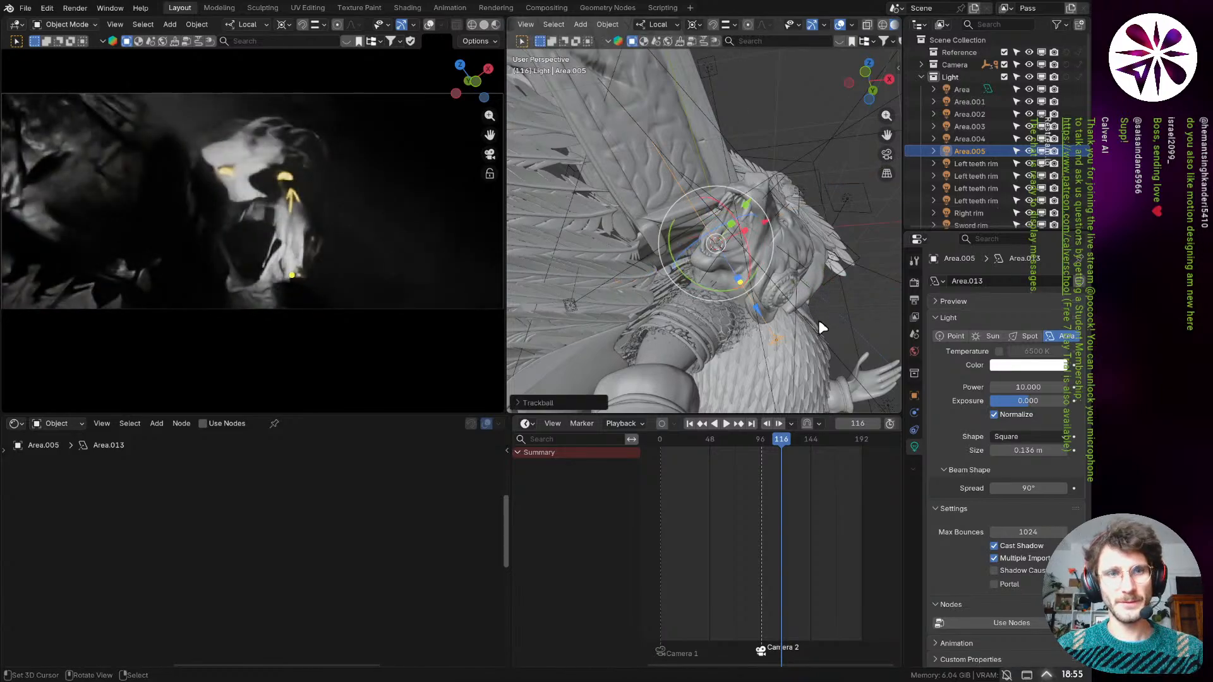
middle_click_drag(726, 271, 679, 245)
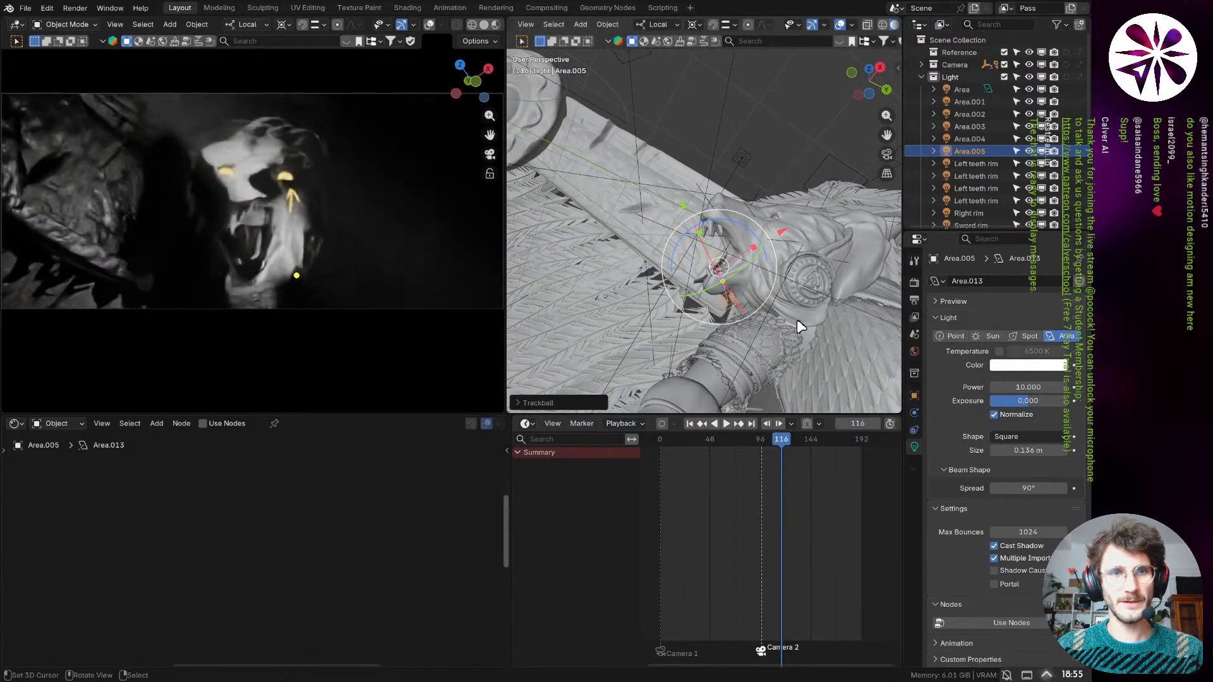
key("r")
middle_click_drag(768, 352, 833, 337)
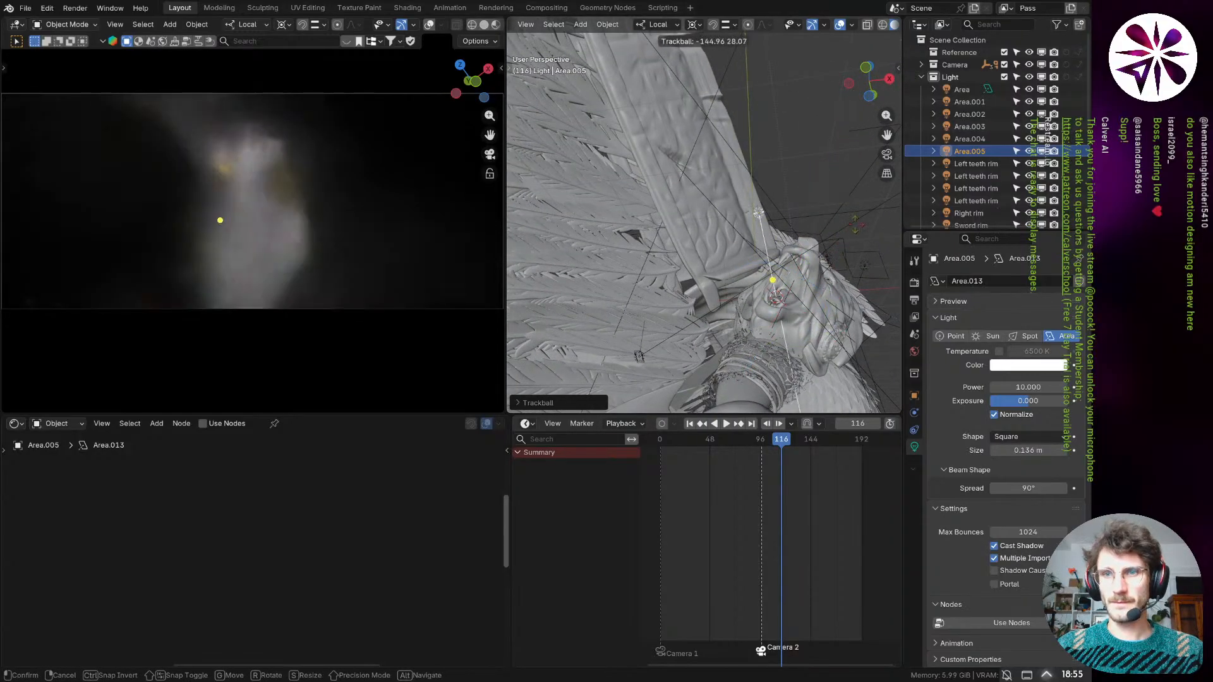
left_click(801, 285)
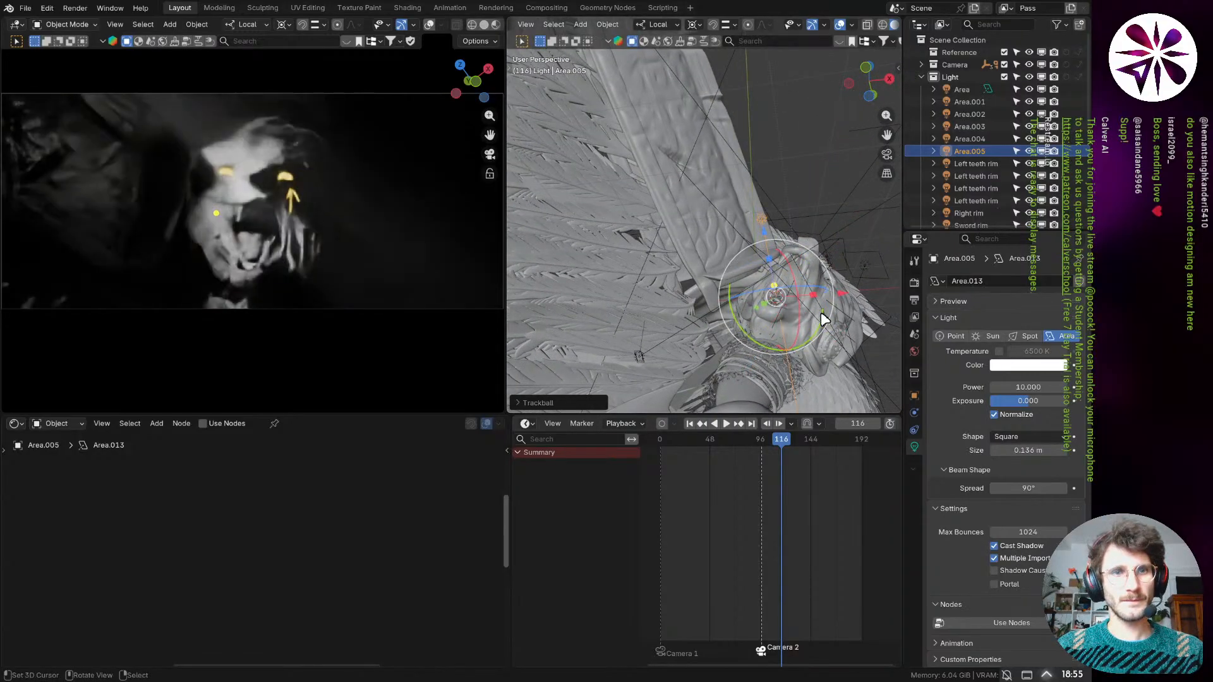
- Fine-tune the area light's rotation above the head so it catches the wolf's lower jaw and upper teeth
key("r")
key("r")
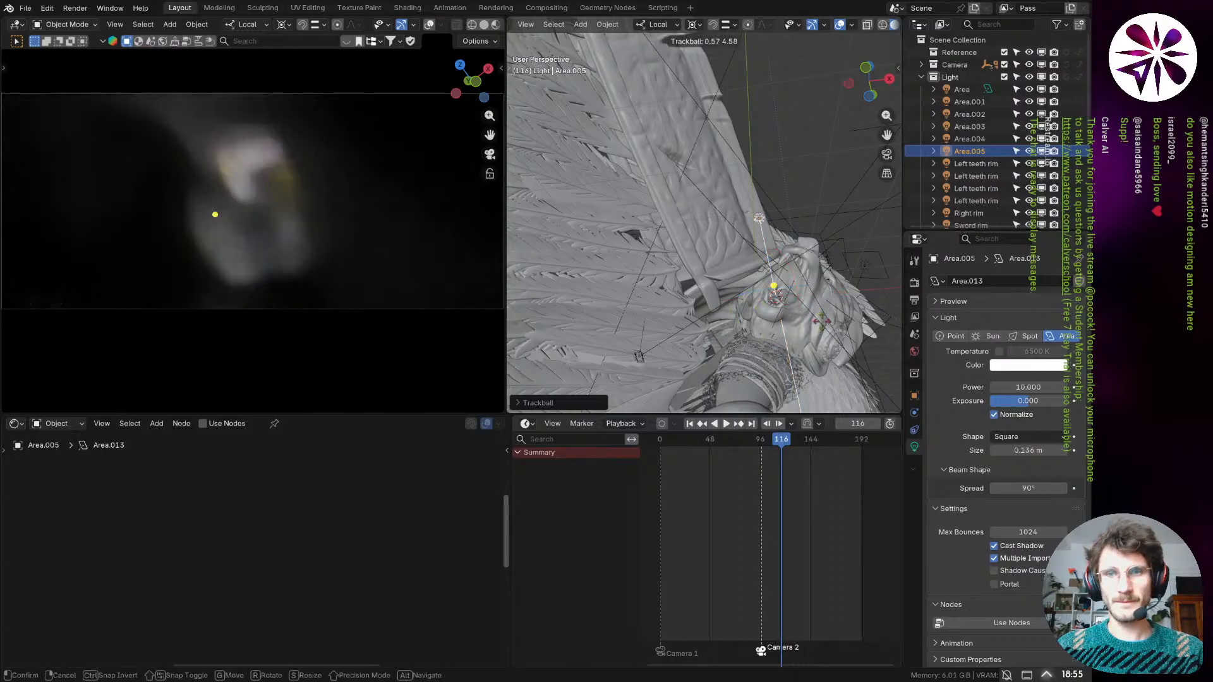
left_click(817, 315)
middle_click_drag(814, 308, 820, 321)
key("r")
left_click(817, 337)
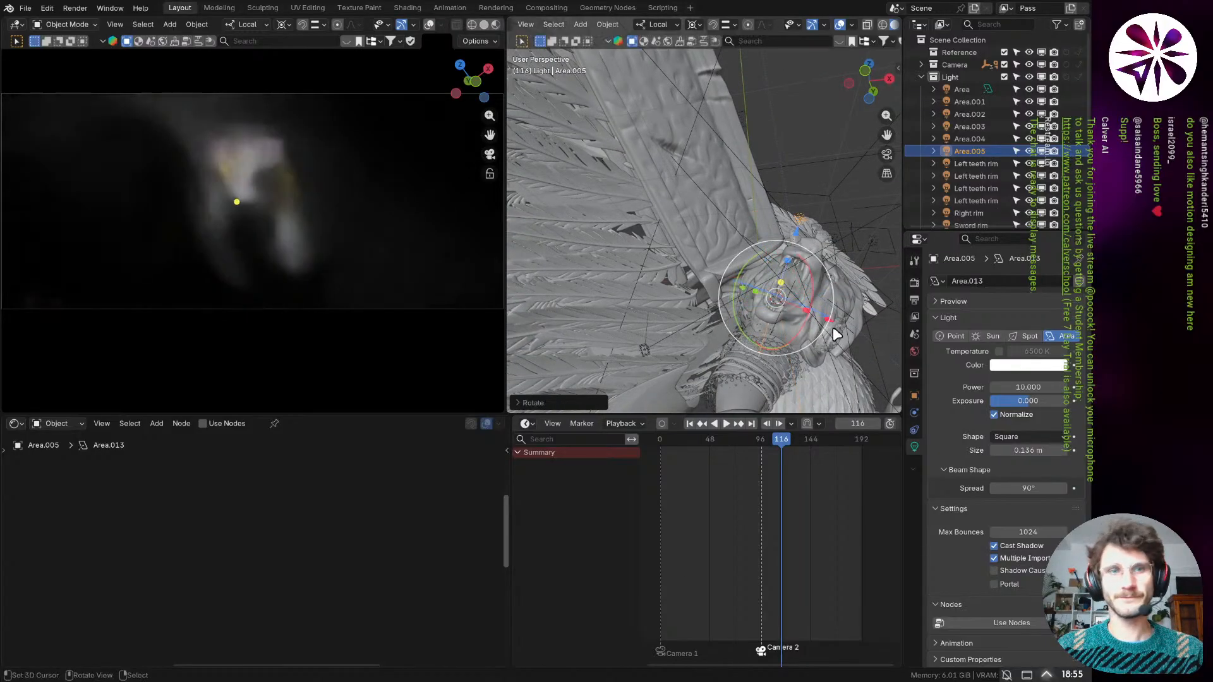
key("r")
left_click(837, 293)
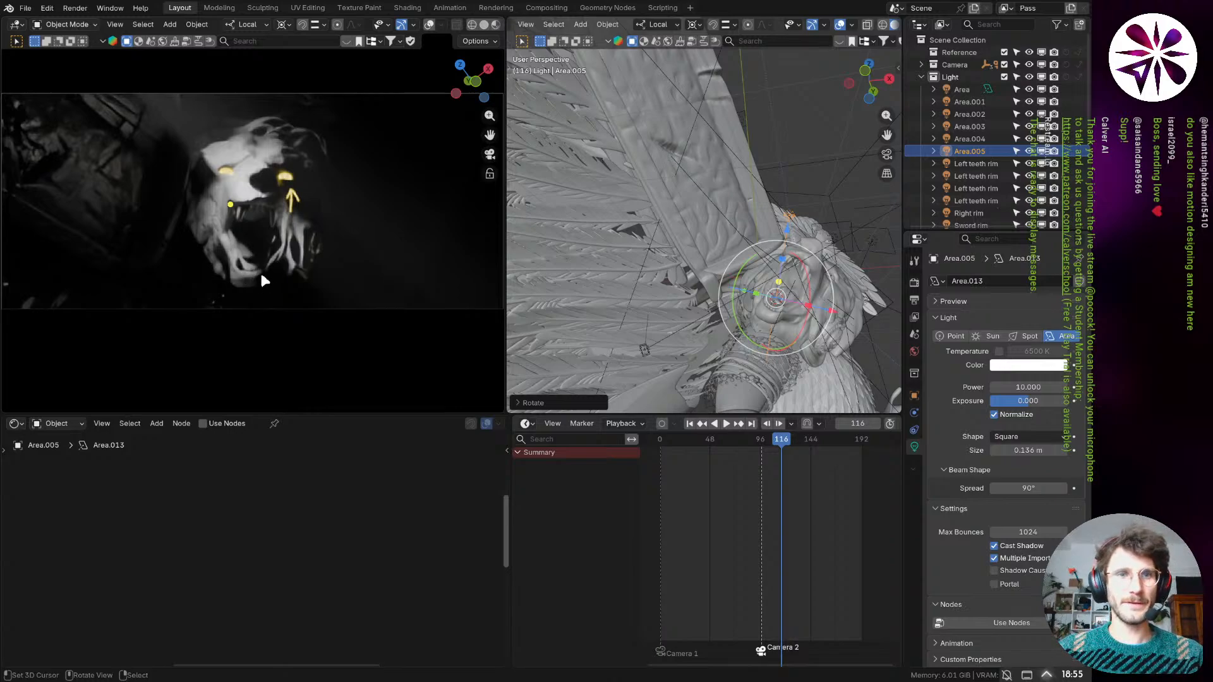
- Try moving the area light farther out in front of the wolf's head, and undo the moves
middle_click_drag(779, 267, 801, 293)
key("g")
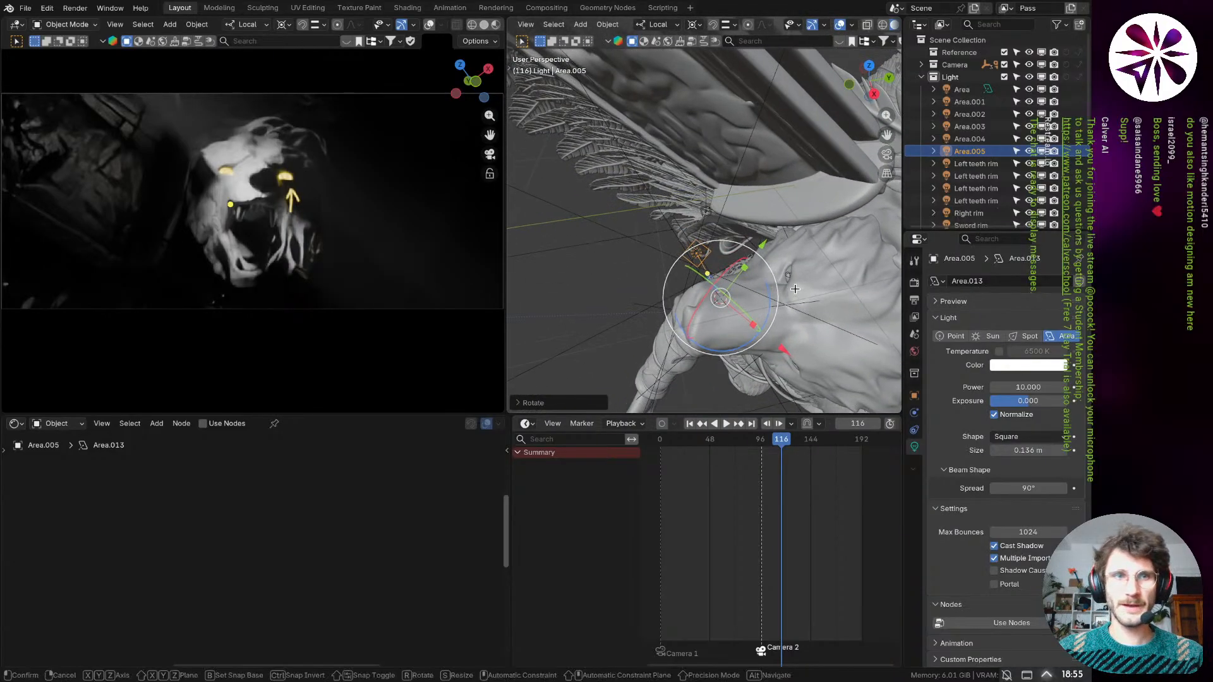
left_click(759, 304)
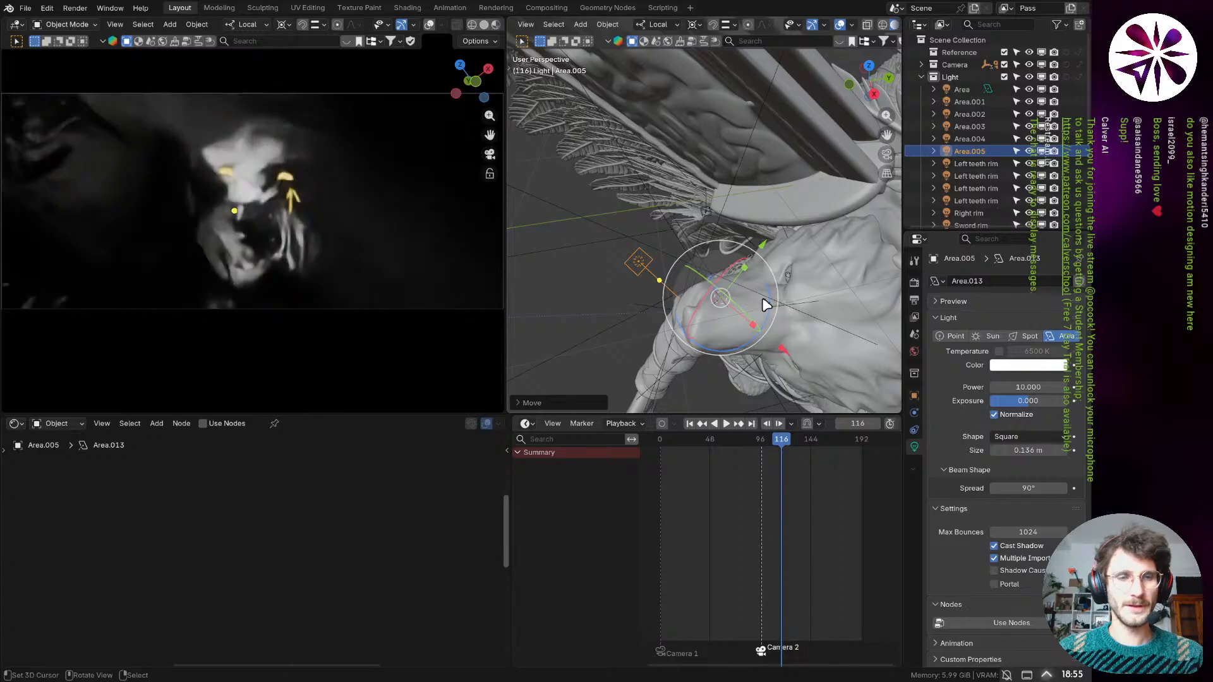
key("g")
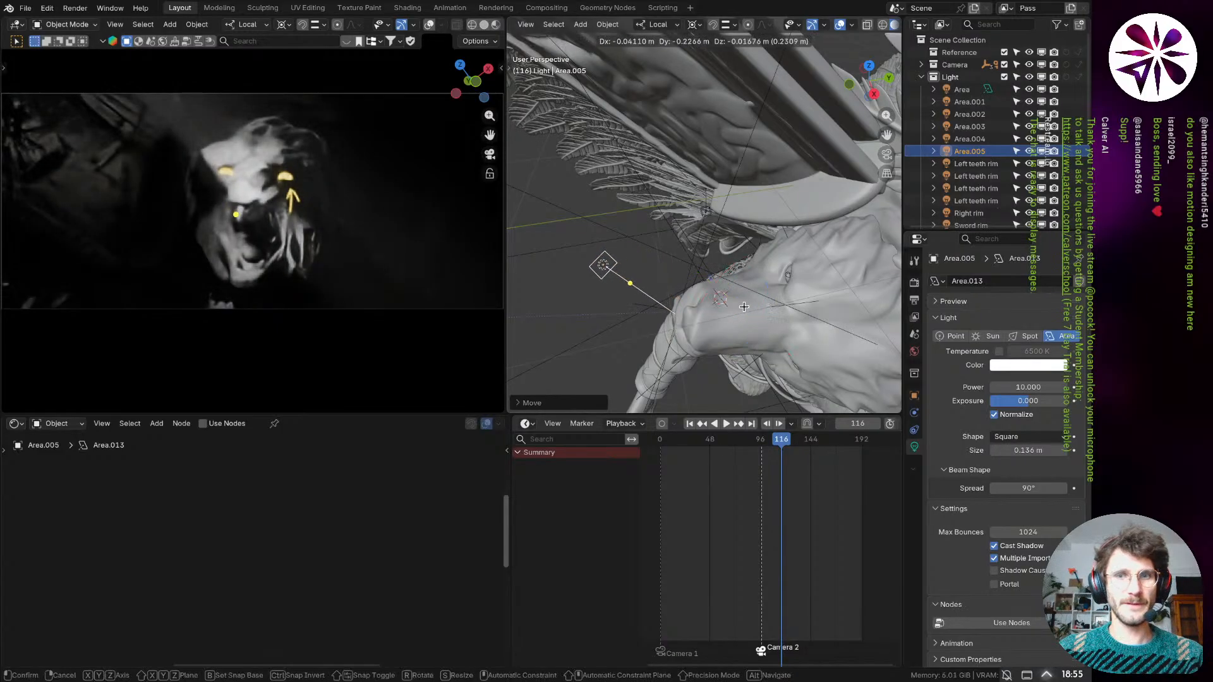
left_click(724, 321)
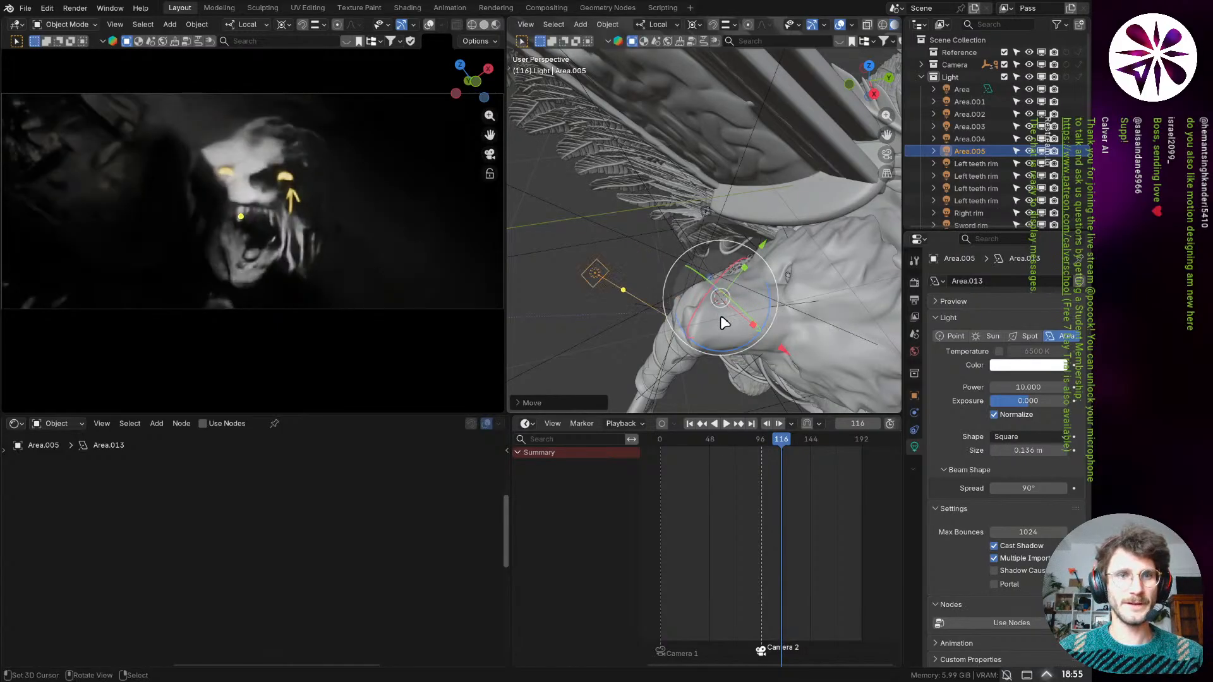
middle_click_drag(726, 332, 776, 279)
key("ctrl+z")
- Switch the transform pivot from the 3D cursor to the light itself and rotate the area light towards the wolf's jaws
left_click(695, 24)
left_click(731, 97)
key("r")
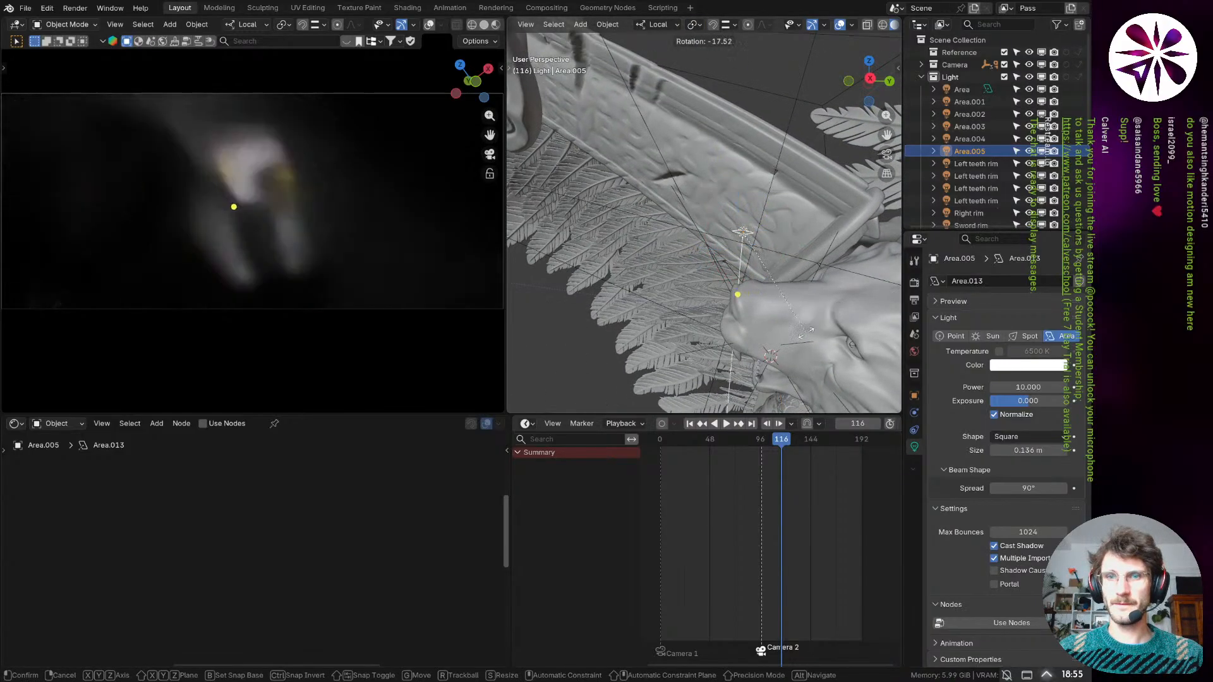
left_click(804, 341)
key("r")
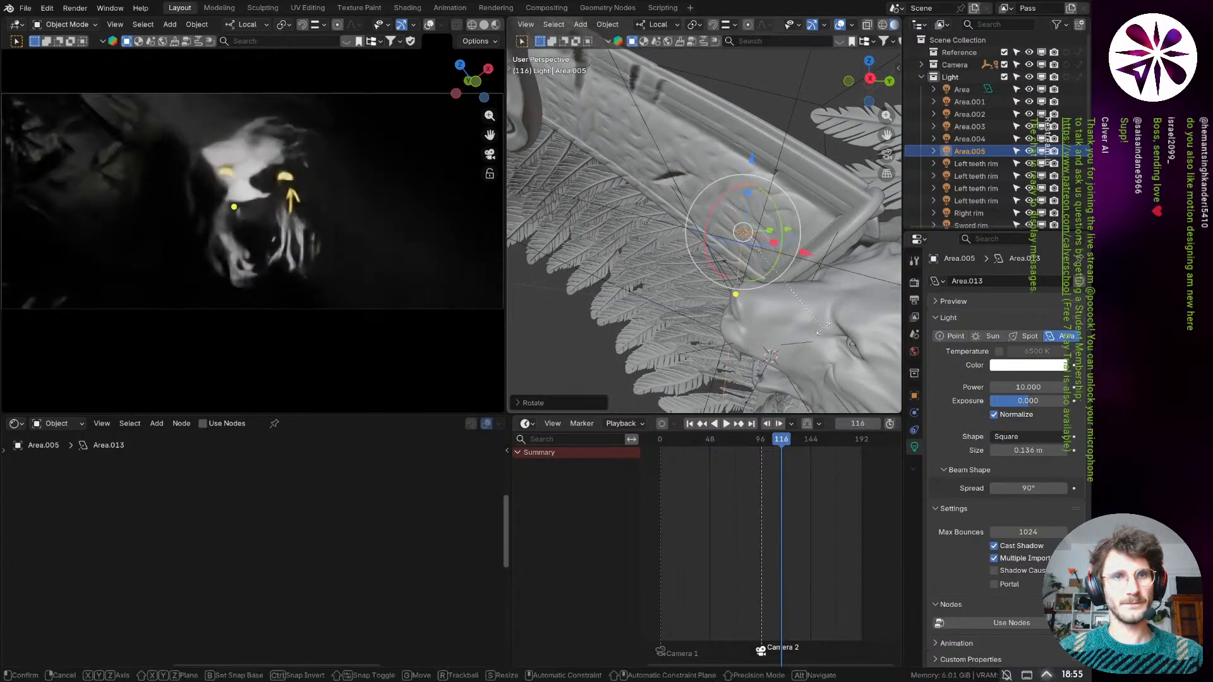
left_click(796, 335)
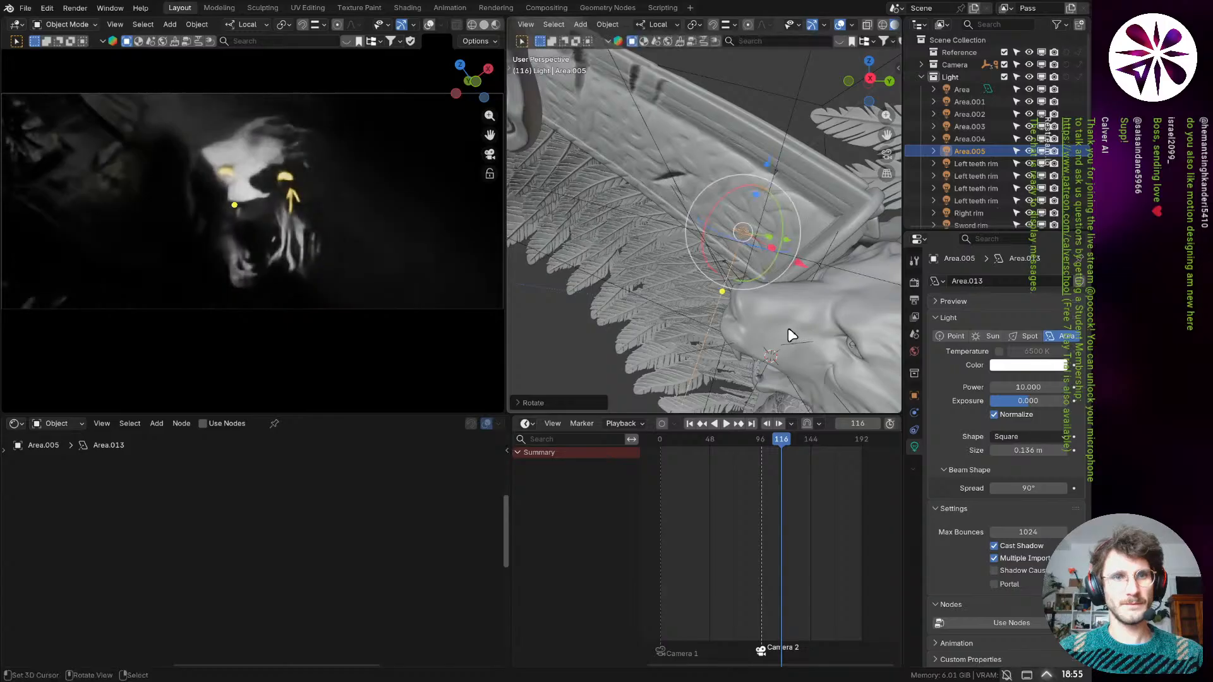
middle_click_drag(761, 322, 848, 325)
key("r")
left_click(841, 355)
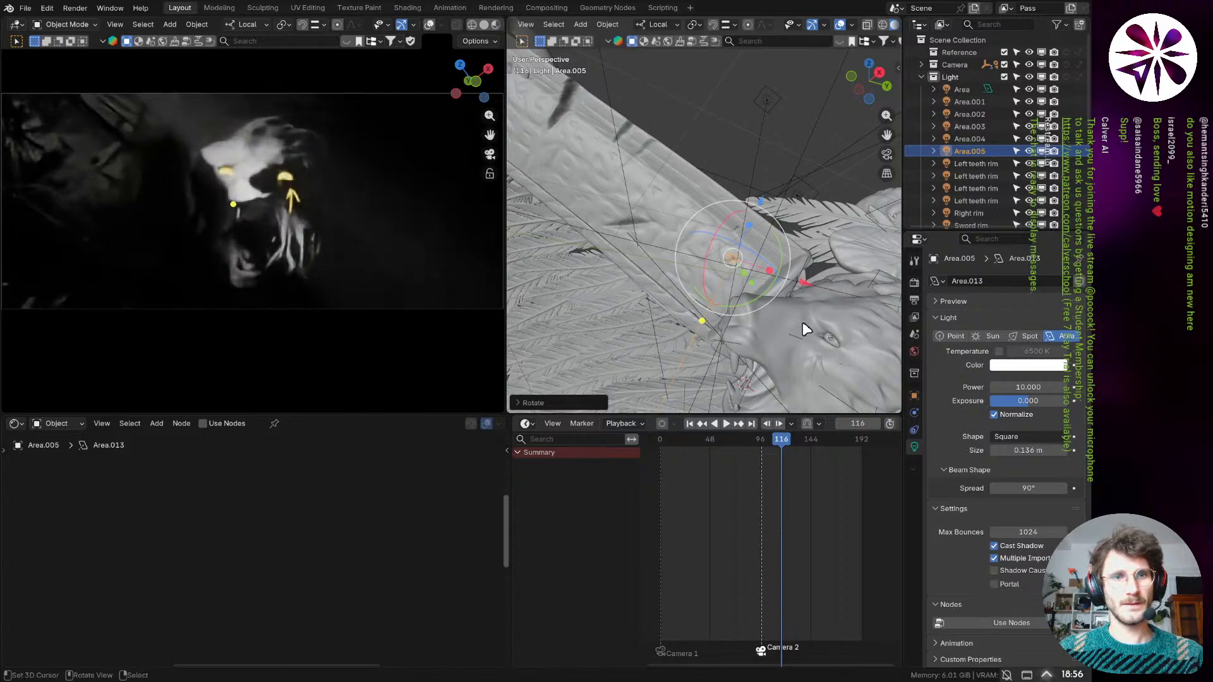
- Set the area light's power to 20
middle_click_drag(776, 329, 731, 260)
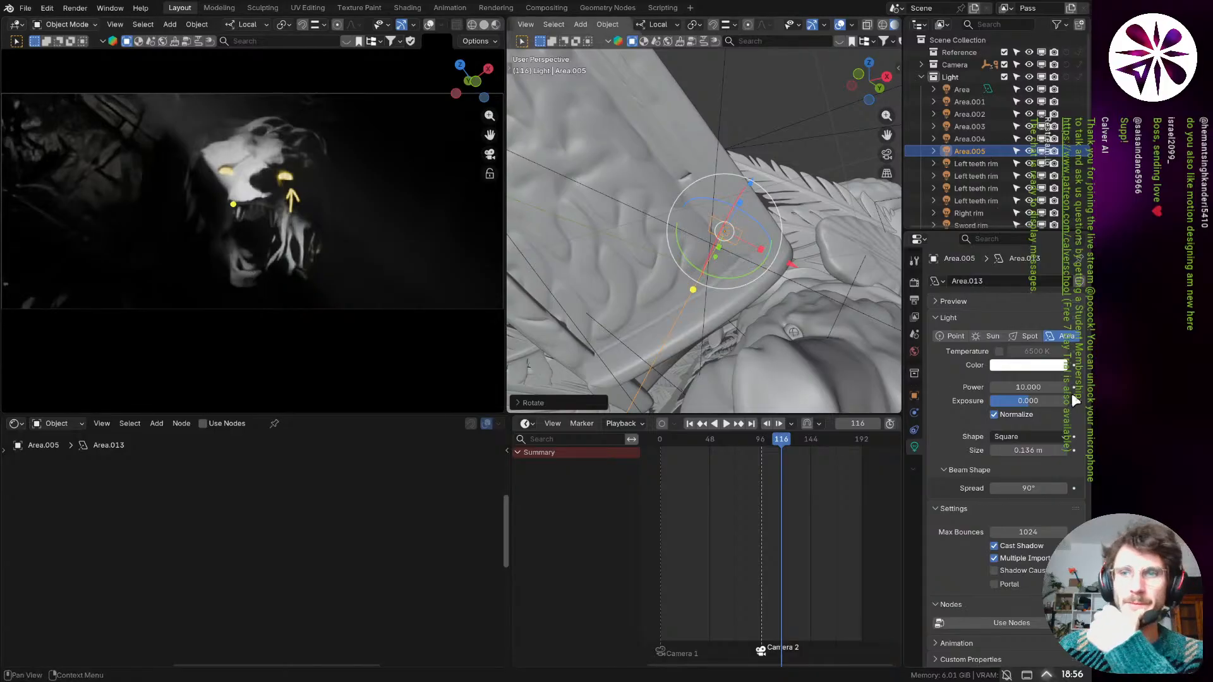
left_click(1041, 387)
type("20")
key("Return")
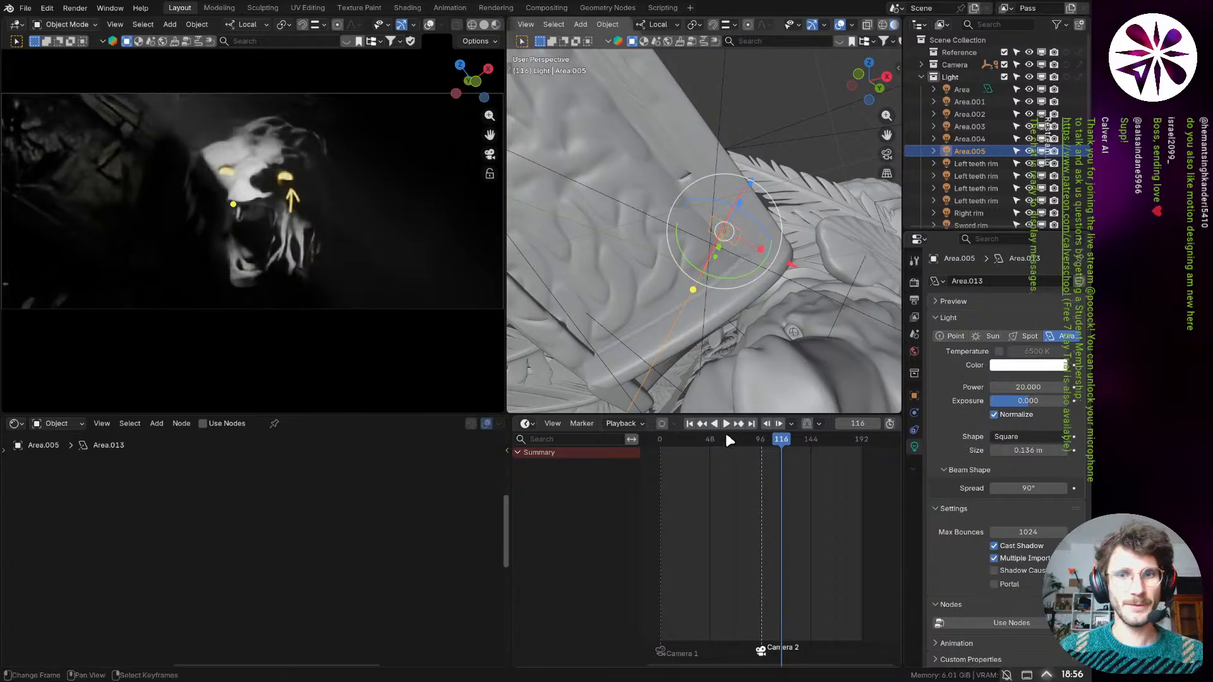
- Compare frame 19 with the area light disabled and enabled in viewports, and check the mouth lighting at frame 123
left_click(680, 444)
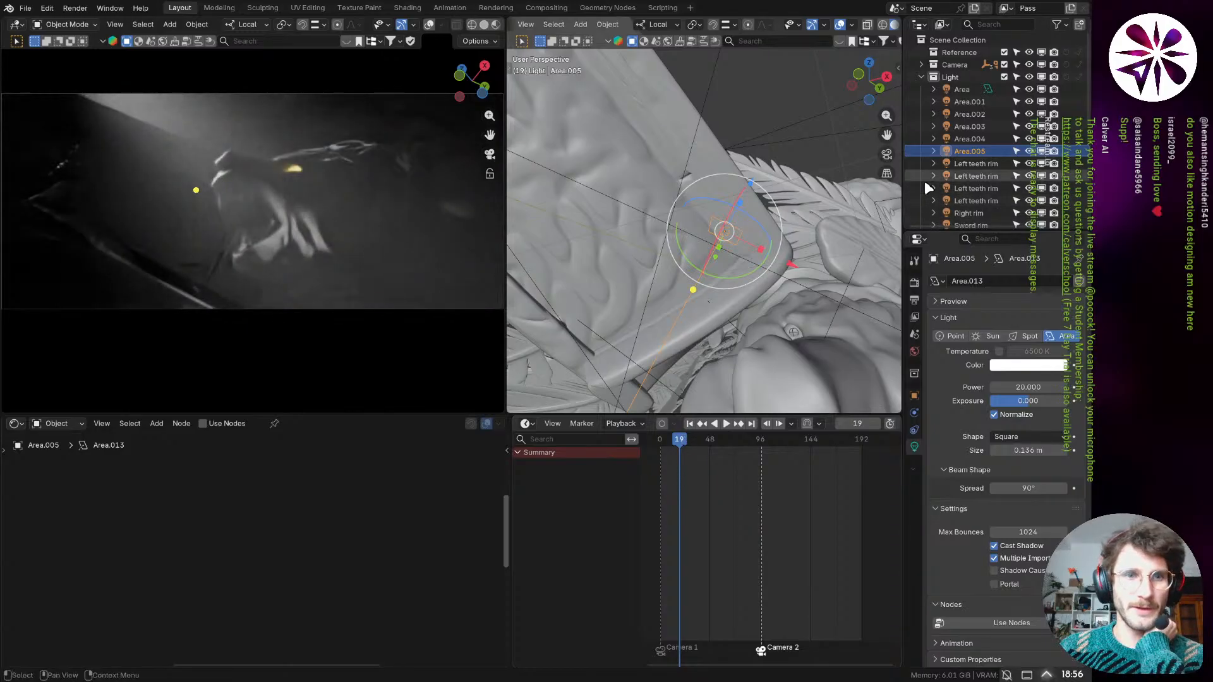
left_click(1044, 151)
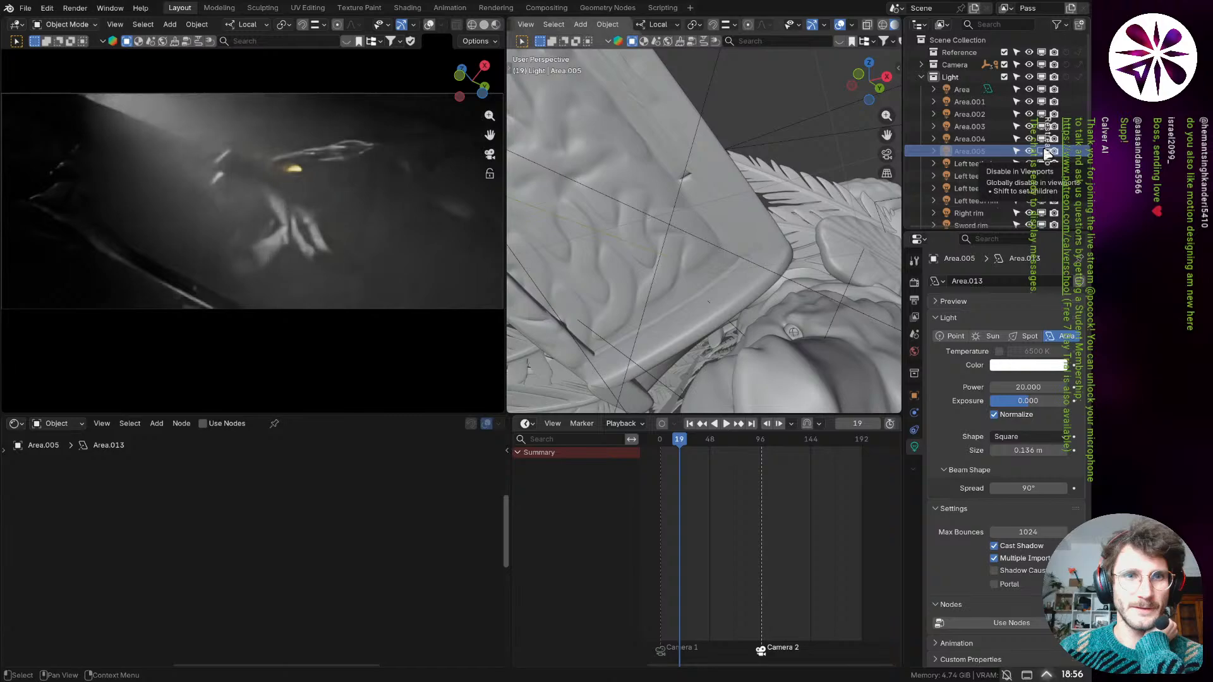
left_click(1043, 152)
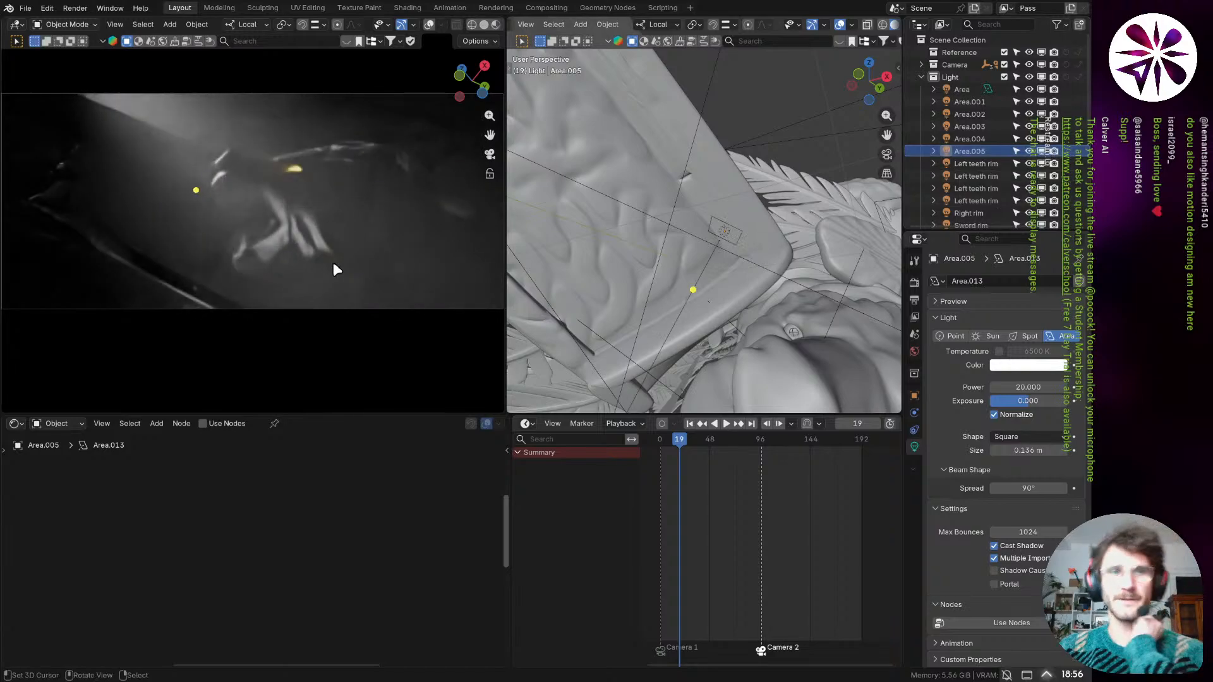
left_click(790, 441)
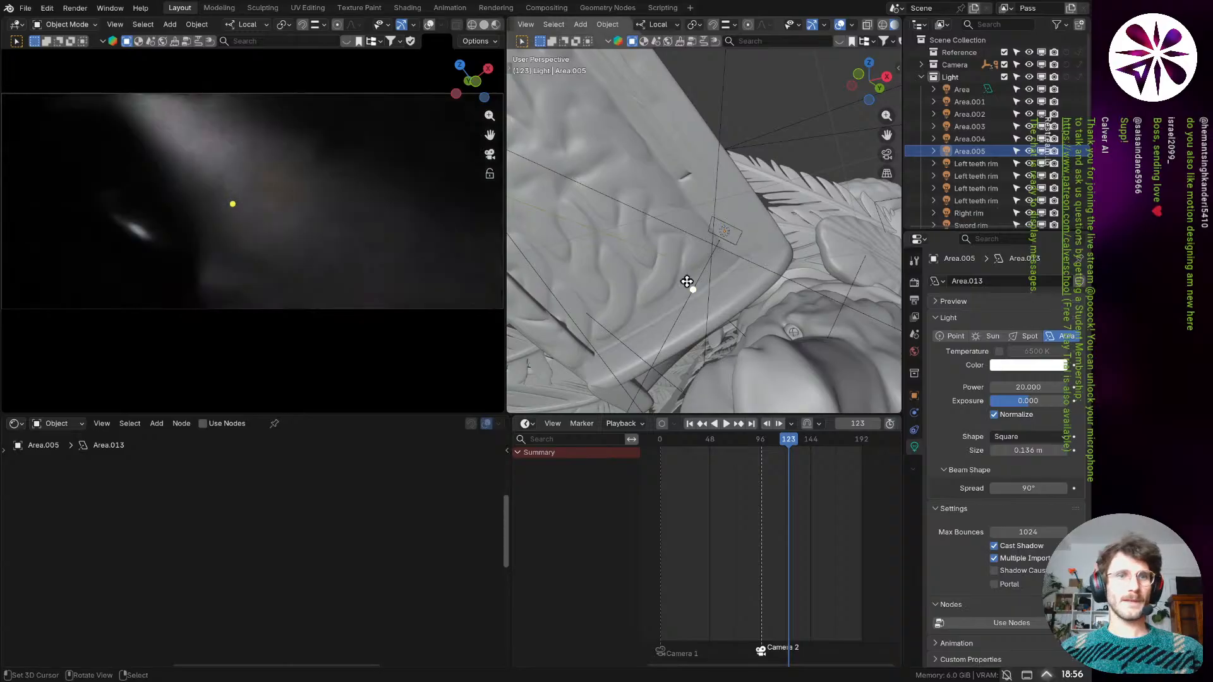
left_click(687, 282)
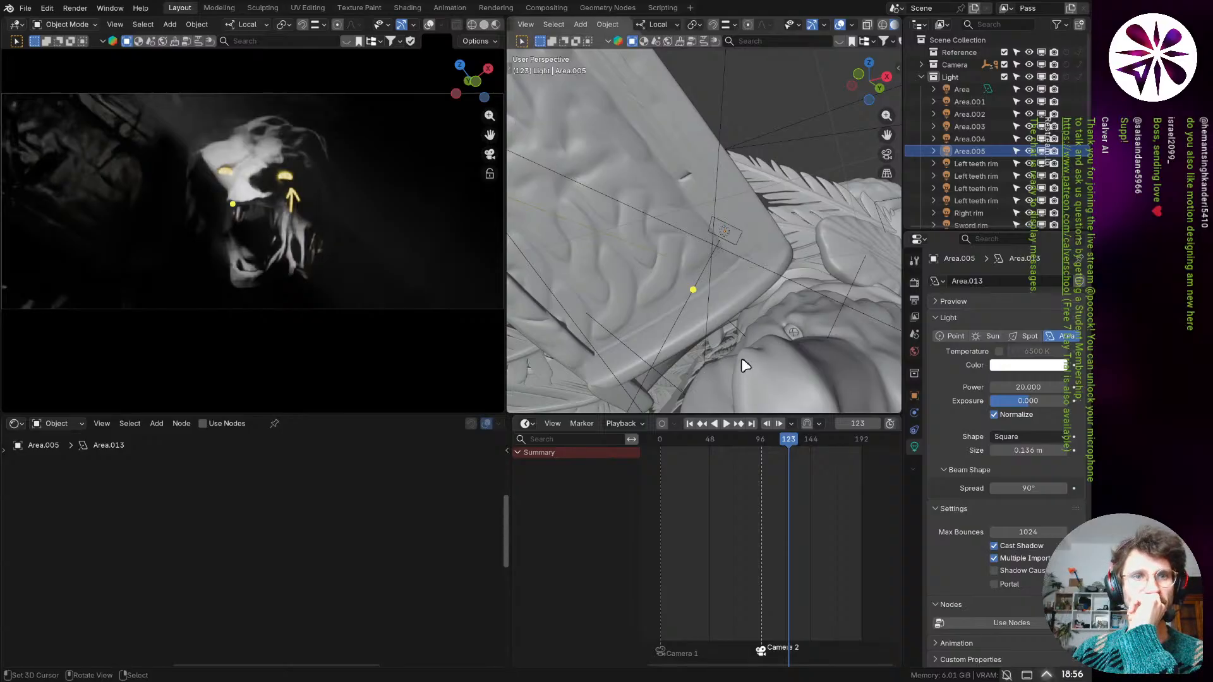
- Set the viewport pixel size to Automatic in the Cycles render performance settings
scroll(710, 347, "down", 6)
scroll(697, 341, "up", 5)
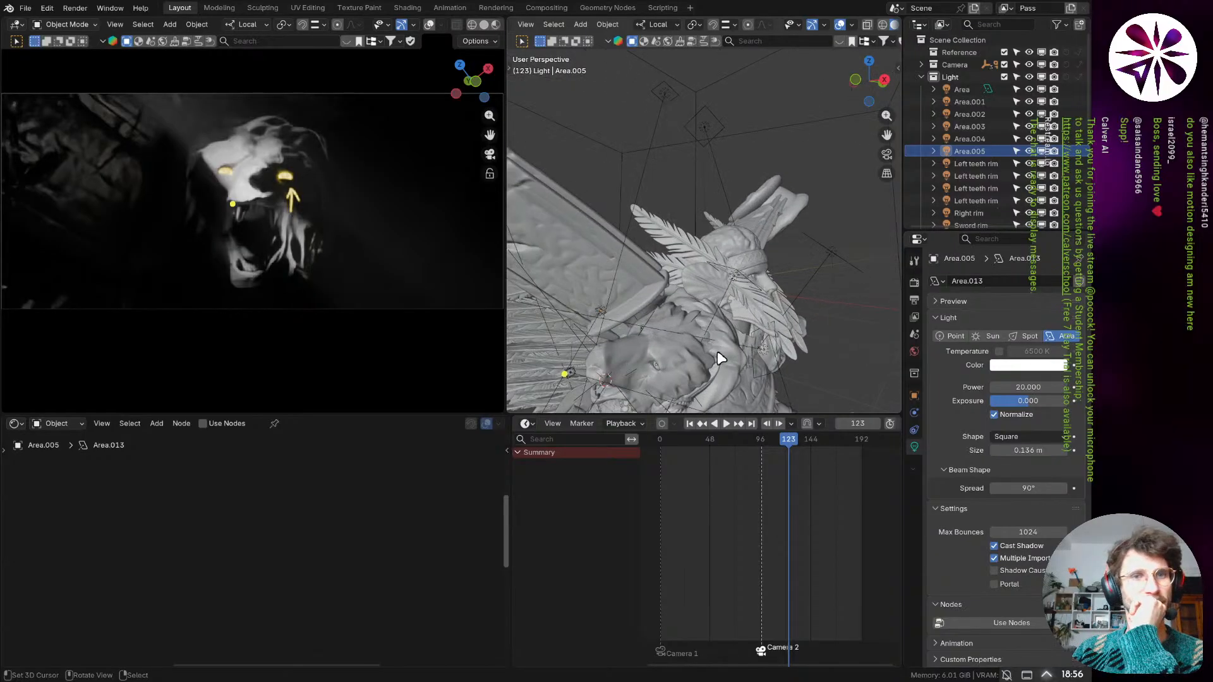
left_click(914, 284)
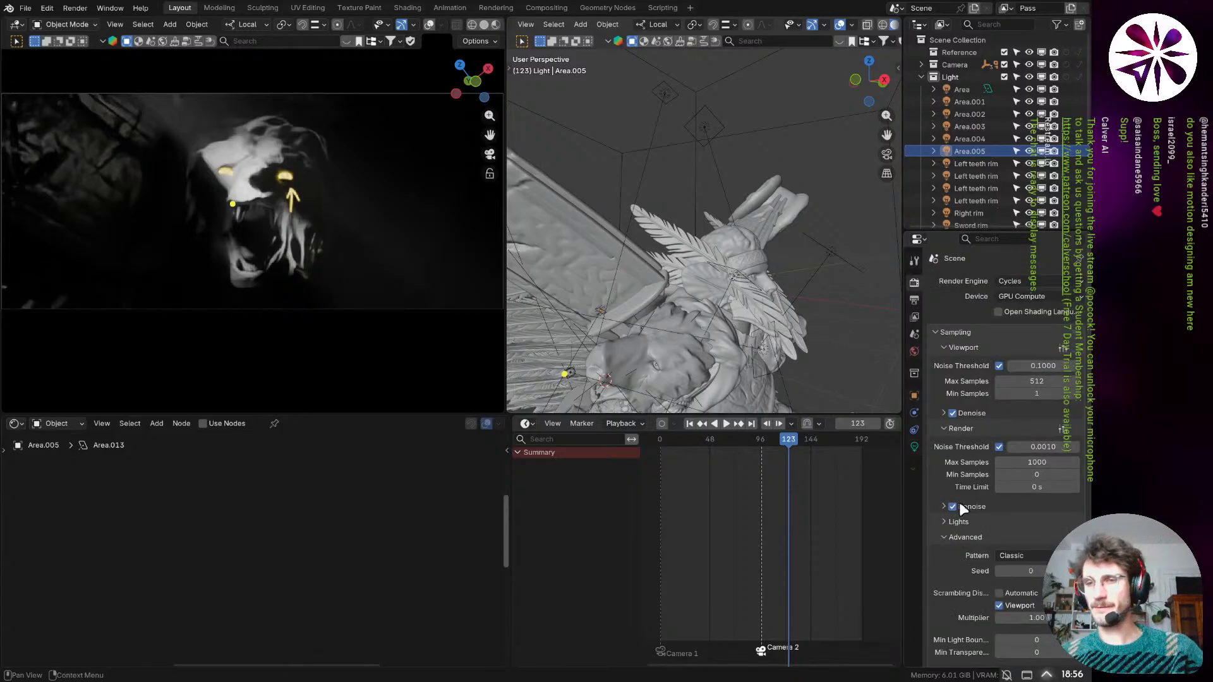
scroll(945, 504, "down", 15)
scroll(973, 524, "down", 8)
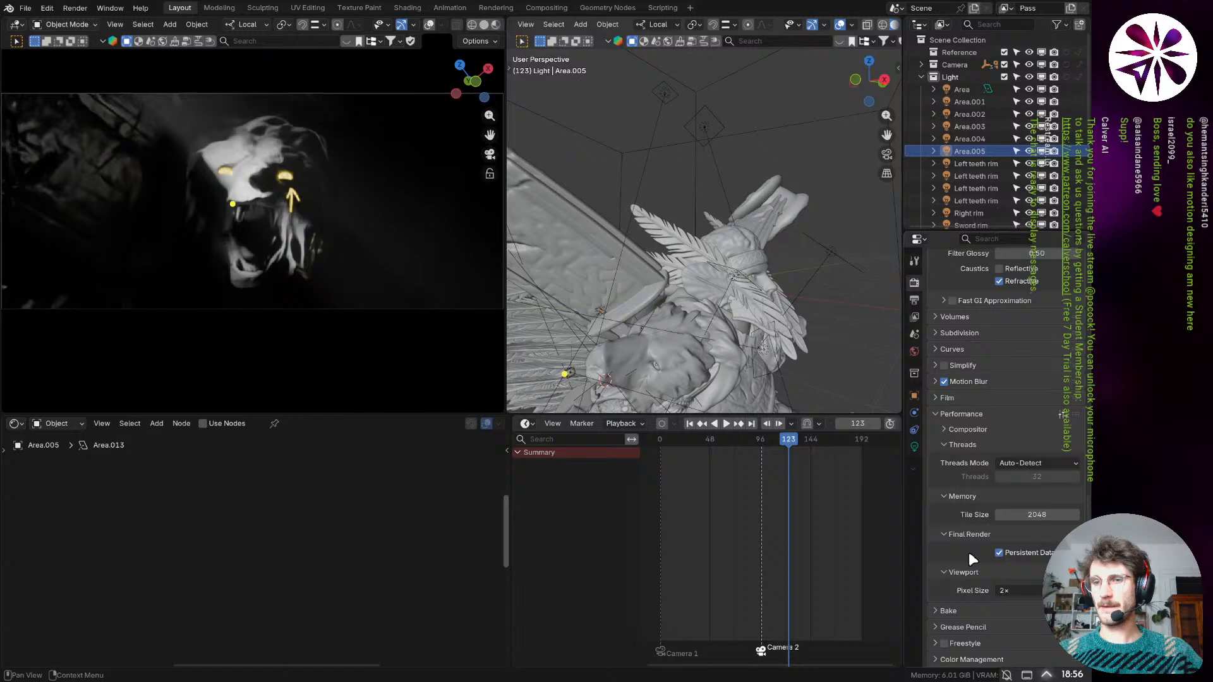
left_click(1008, 590)
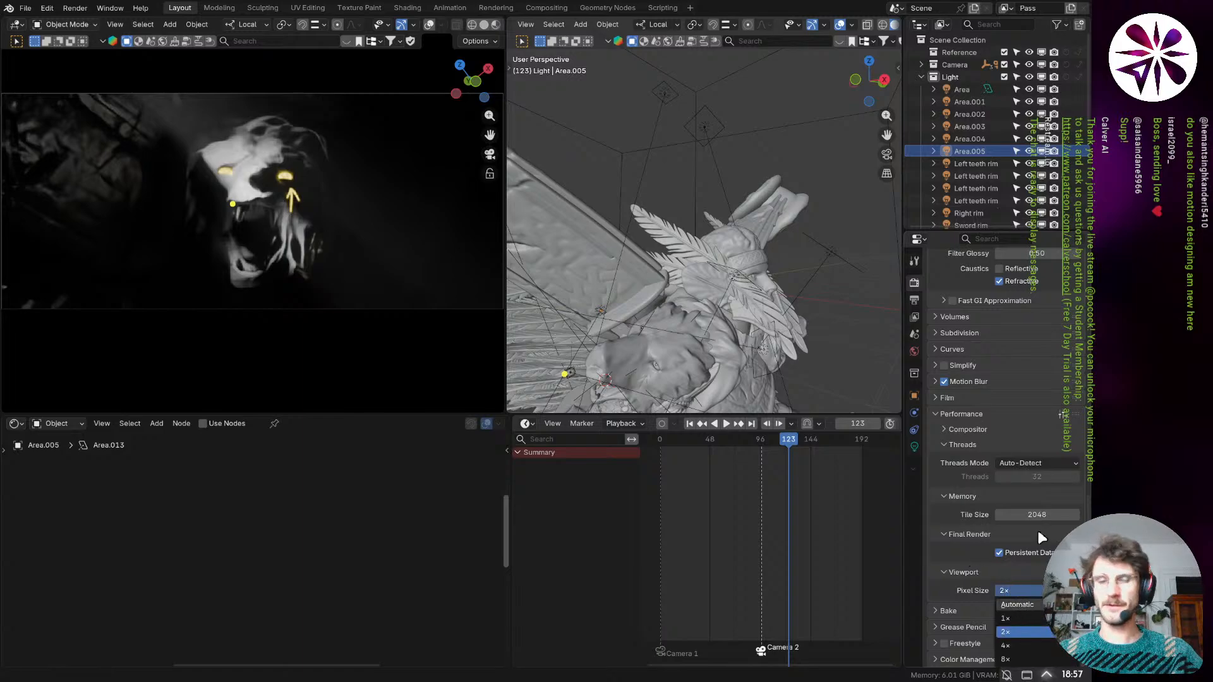
left_click(1018, 605)
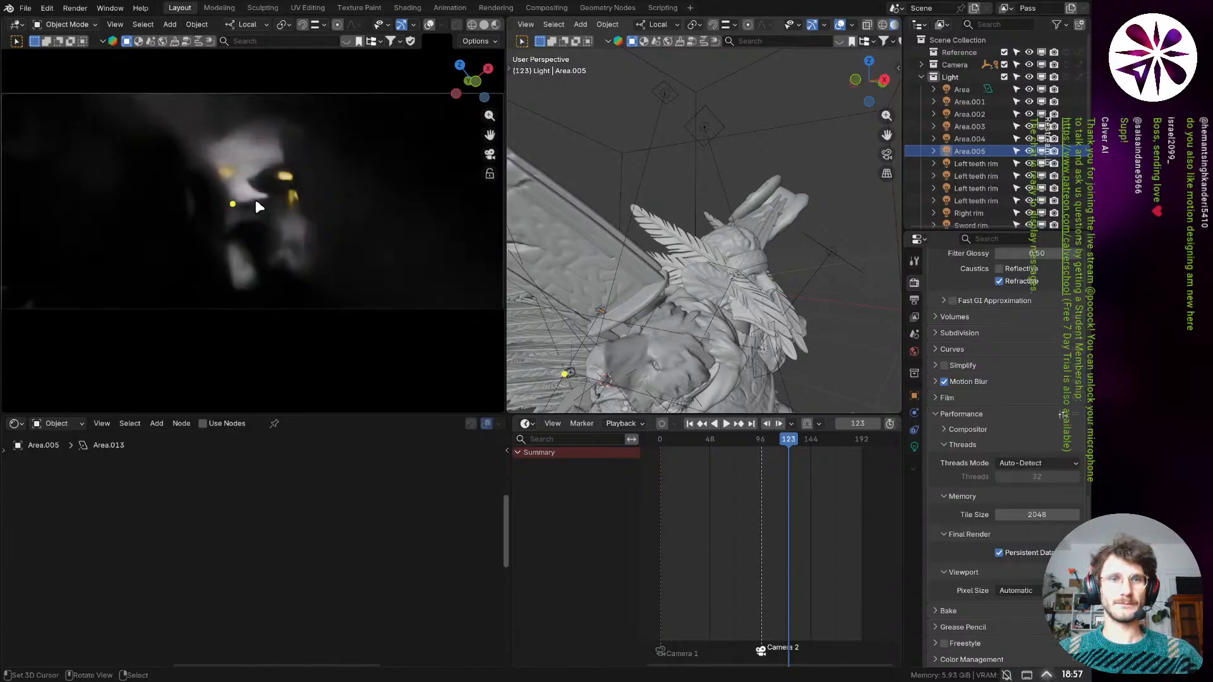
- Examine the rendered lighting on the wolf's muzzle and teeth up close in the camera view
scroll(253, 197, "up", 10)
scroll(236, 167, "up", 4)
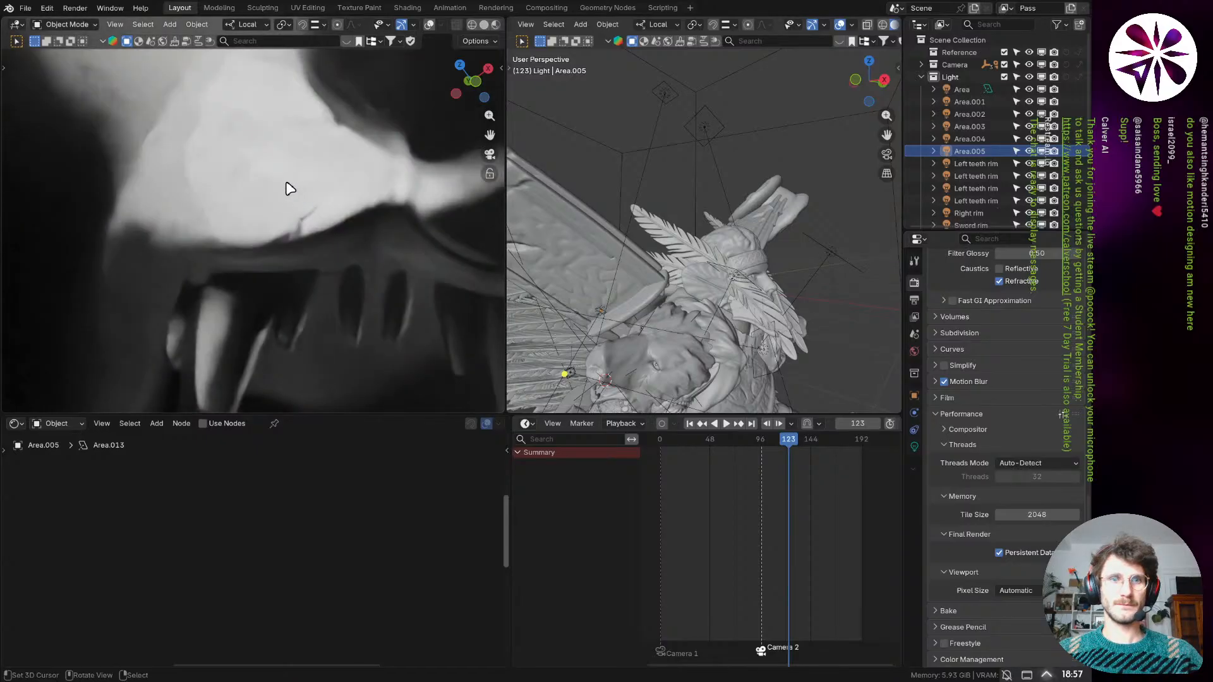
scroll(259, 133, "up", 3)
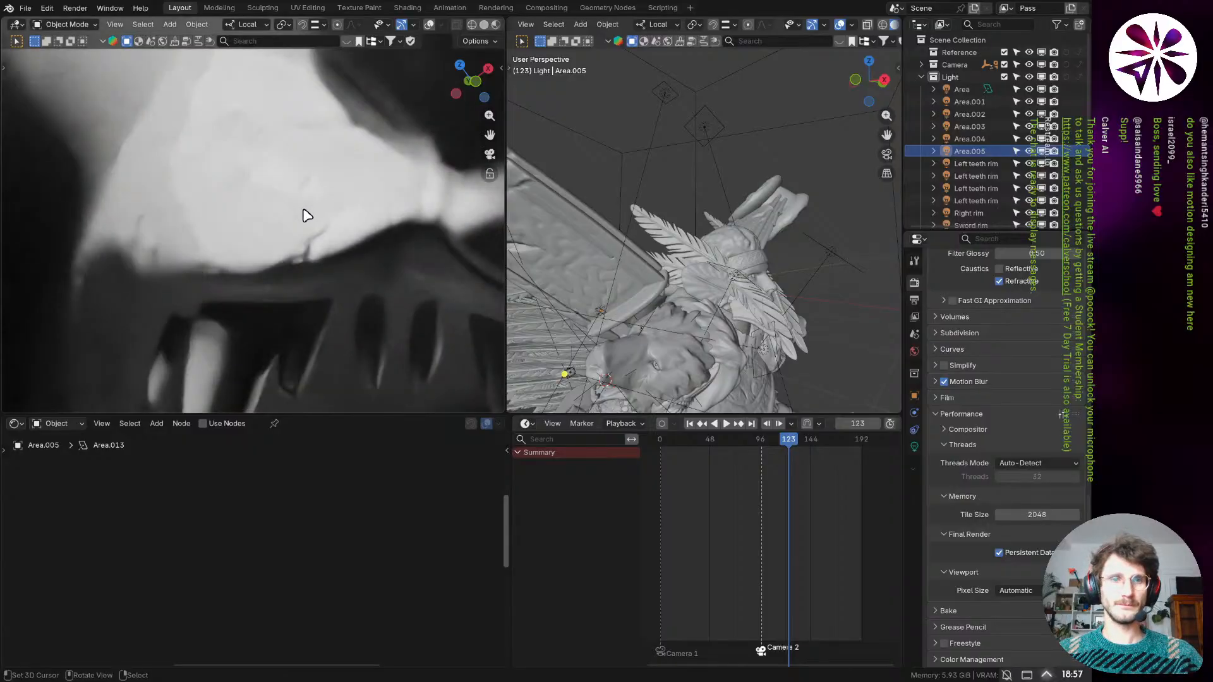
scroll(305, 215, "down", 4)
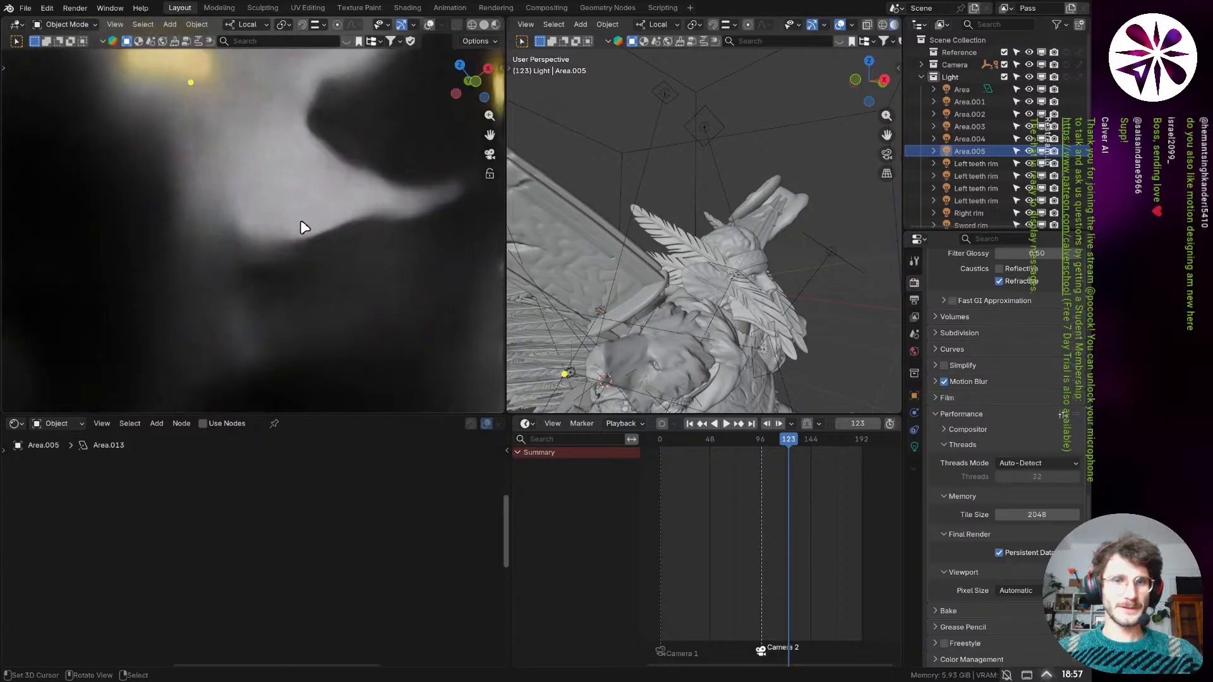
scroll(286, 252, "up", 1)
scroll(138, 229, "down", 2)
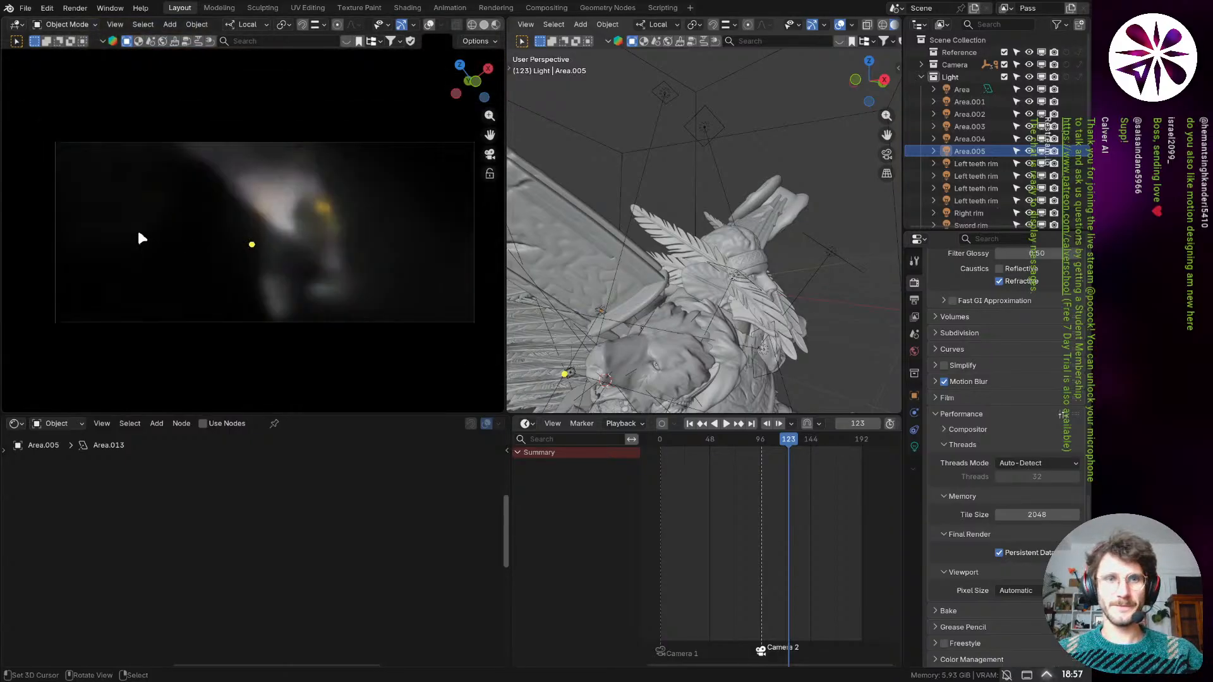
scroll(292, 233, "up", 1)
- Save the file with the camera view in solid shading and render frame 123
key("z")
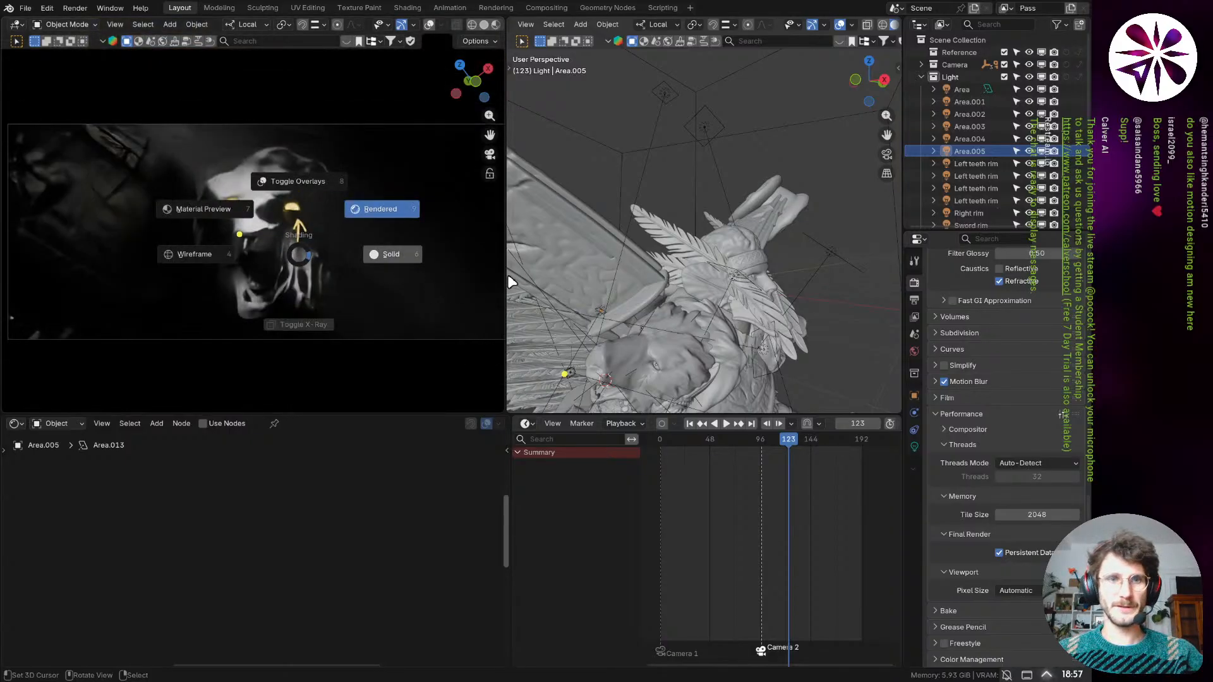
left_click(379, 206)
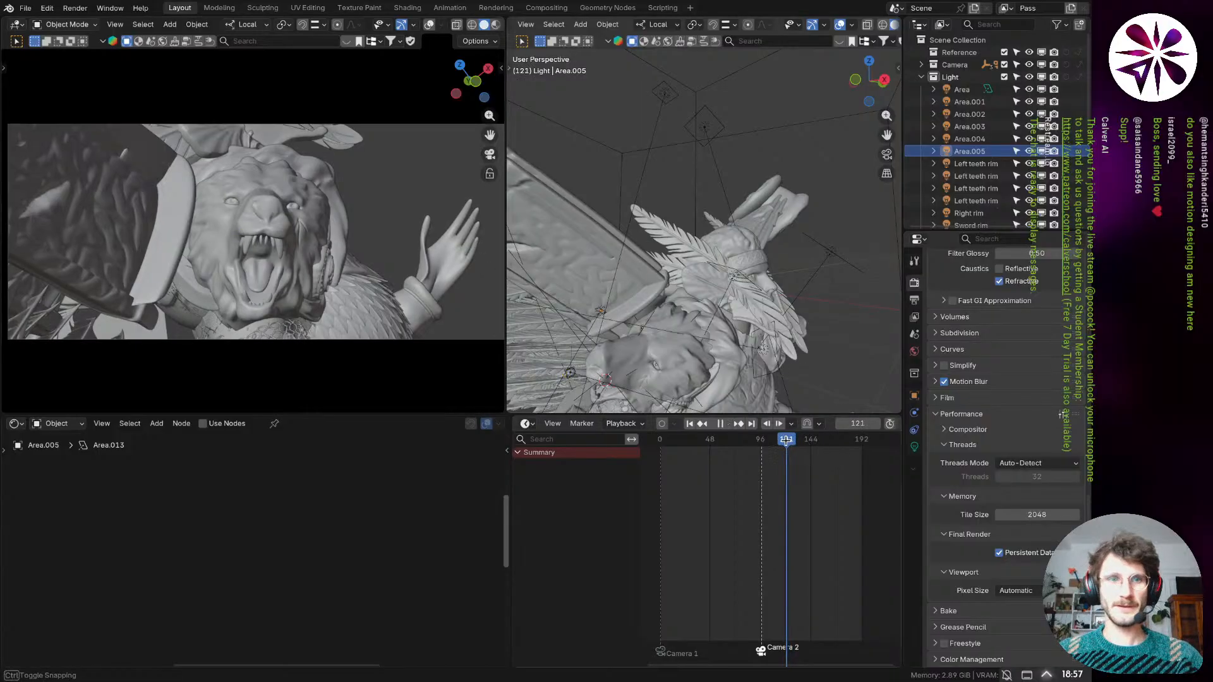
key("ctrl+s")
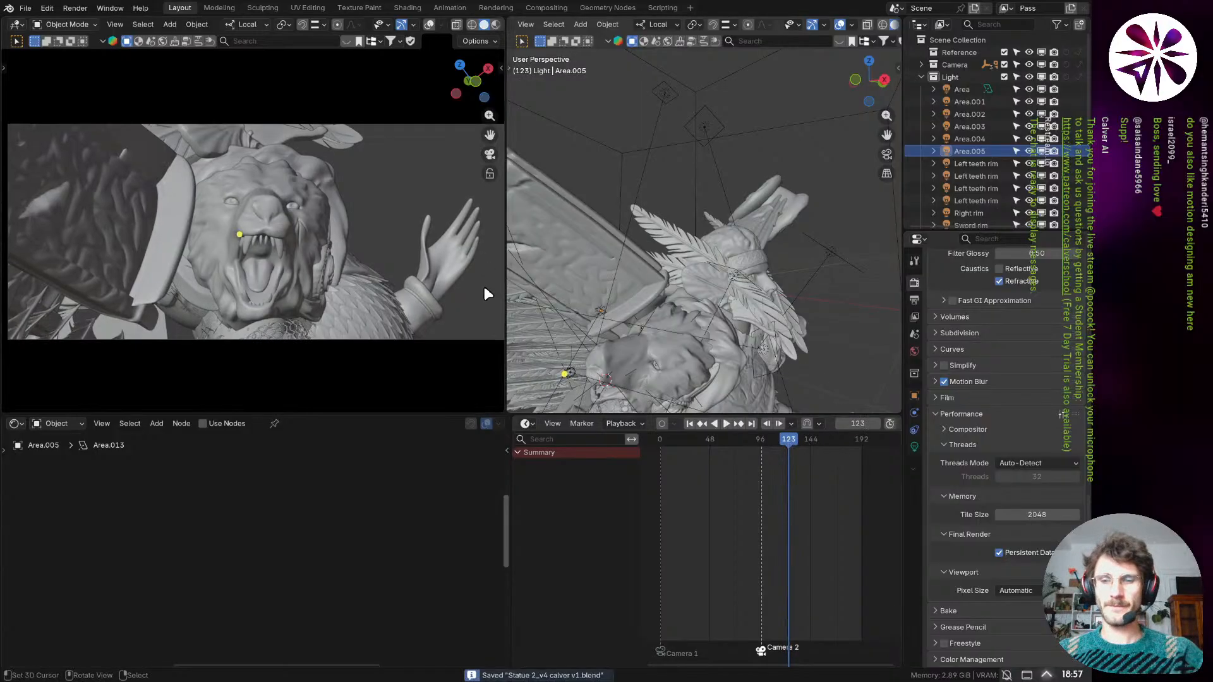
key("F12")
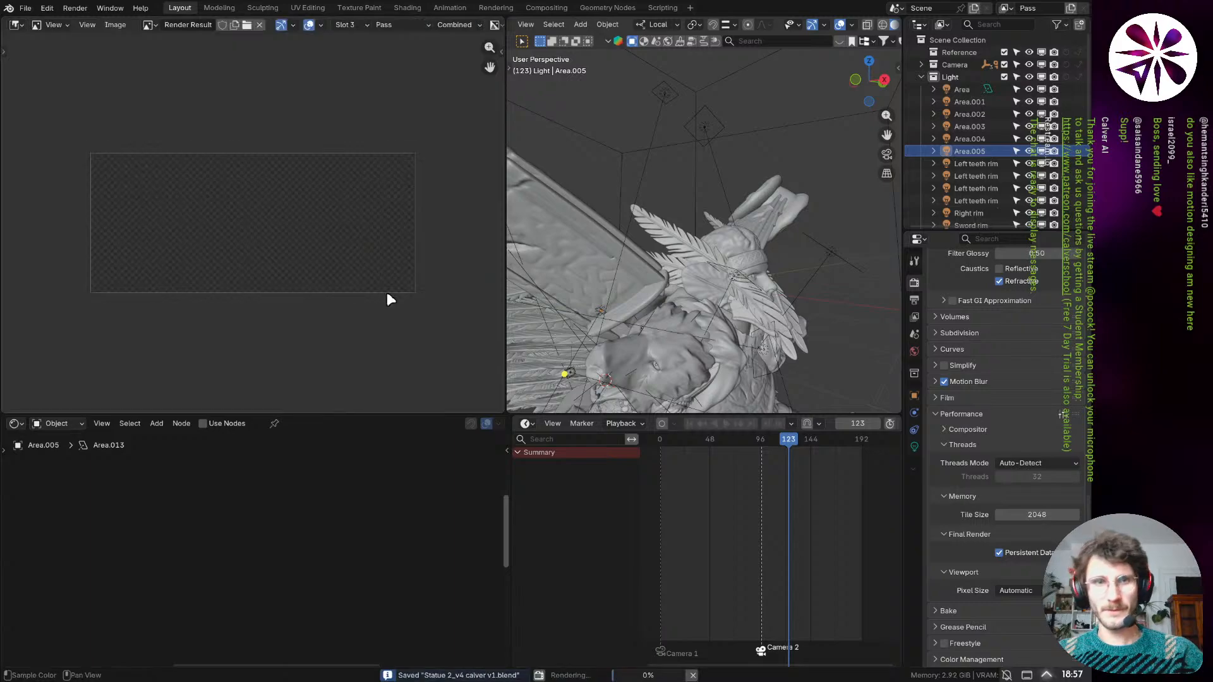
scroll(341, 249, "up", 2)
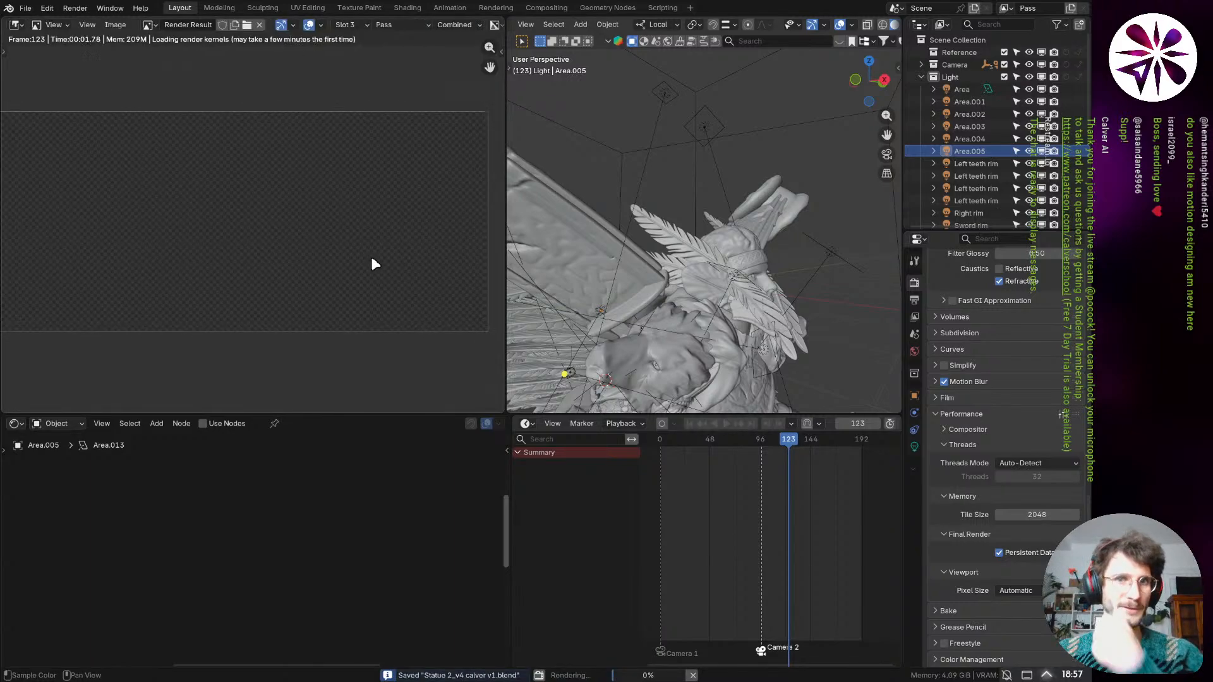
scroll(370, 256, "down", 1)
- Check the scene's output format settings and the live stream chat while the frame renders
left_click(915, 300)
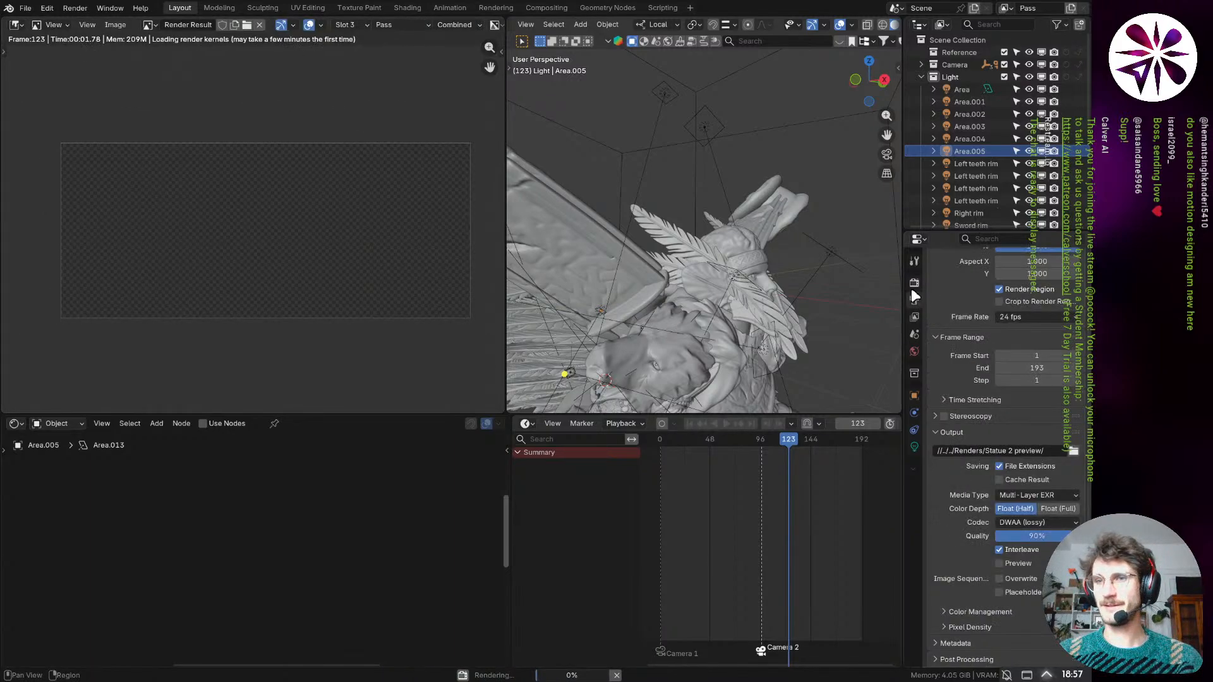
scroll(948, 315, "up", 3)
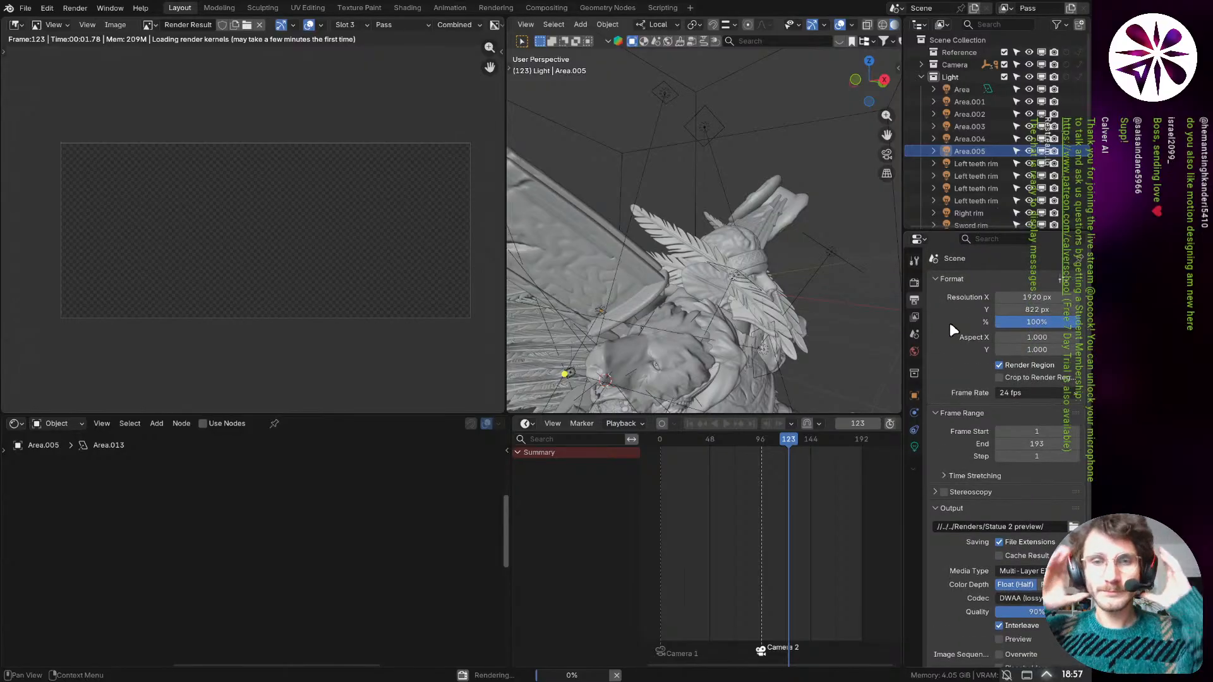
key("alt+Tab")
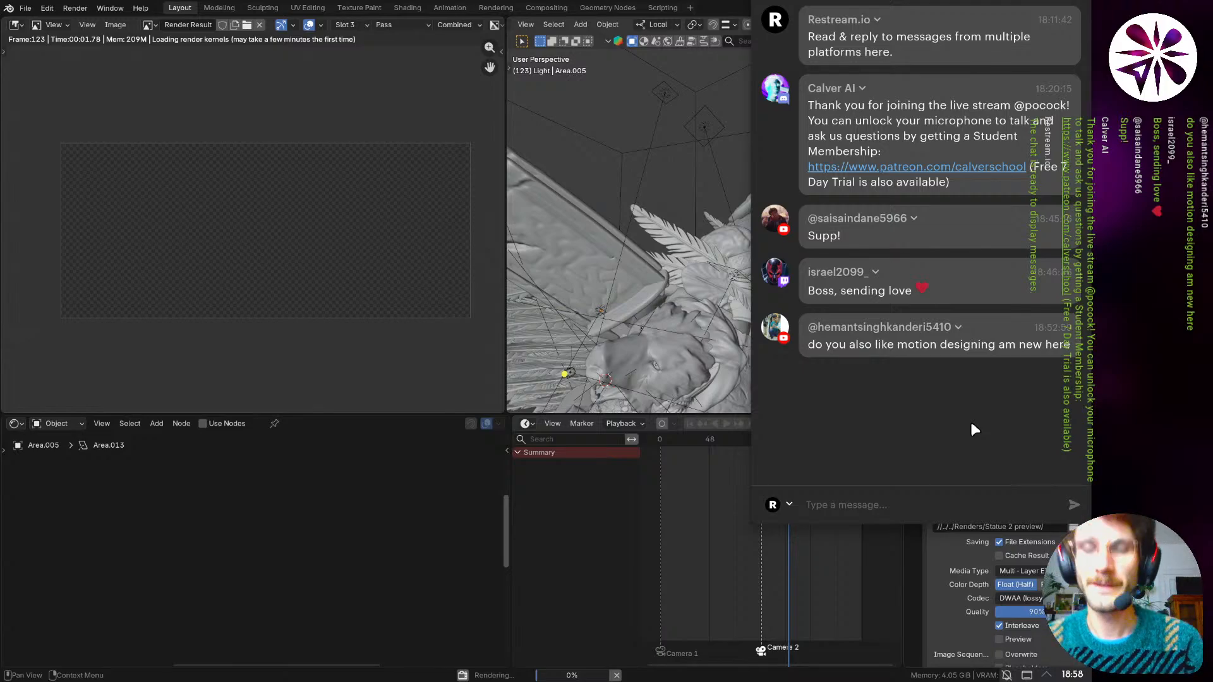
left_click(363, 277)
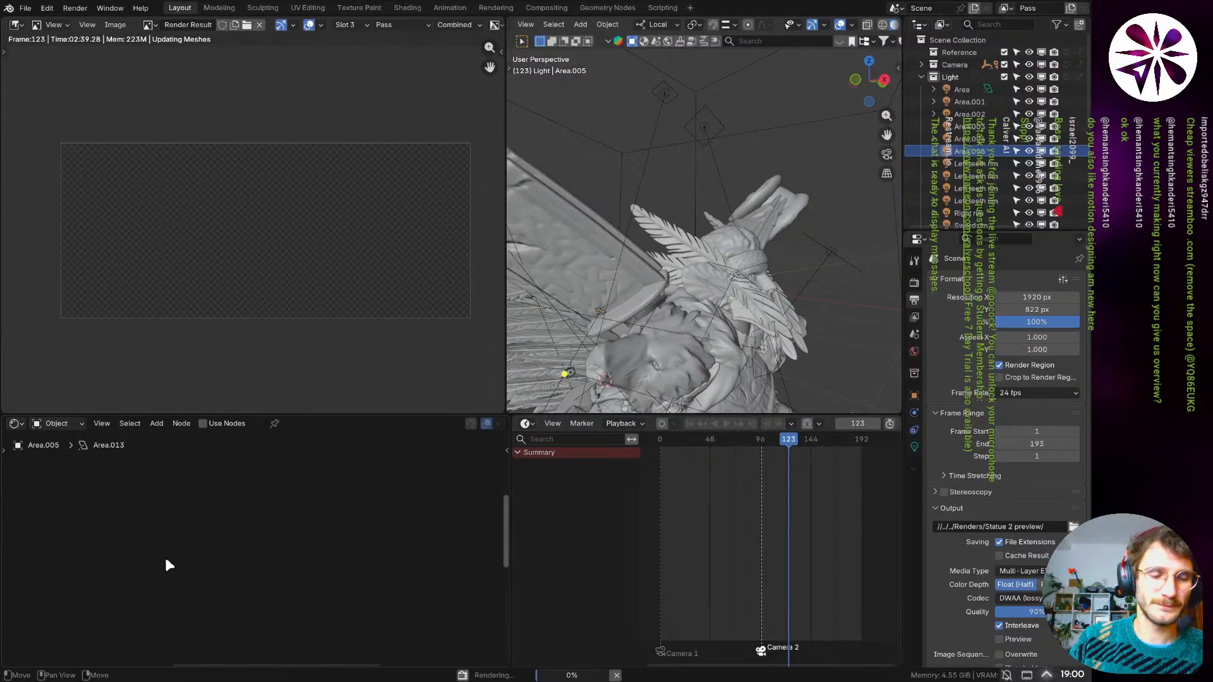
- Switch to Discord and OBS to check the live stream call and the broadcast
left_click(103, 660)
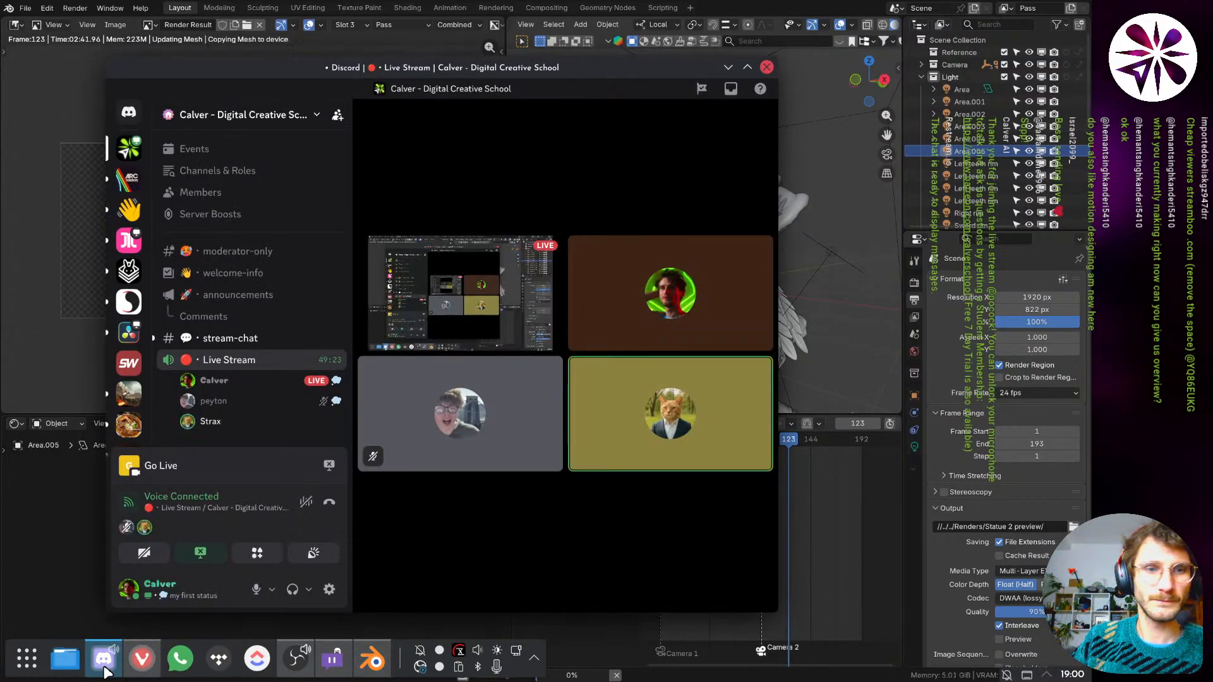
scroll(208, 382, "down", 3)
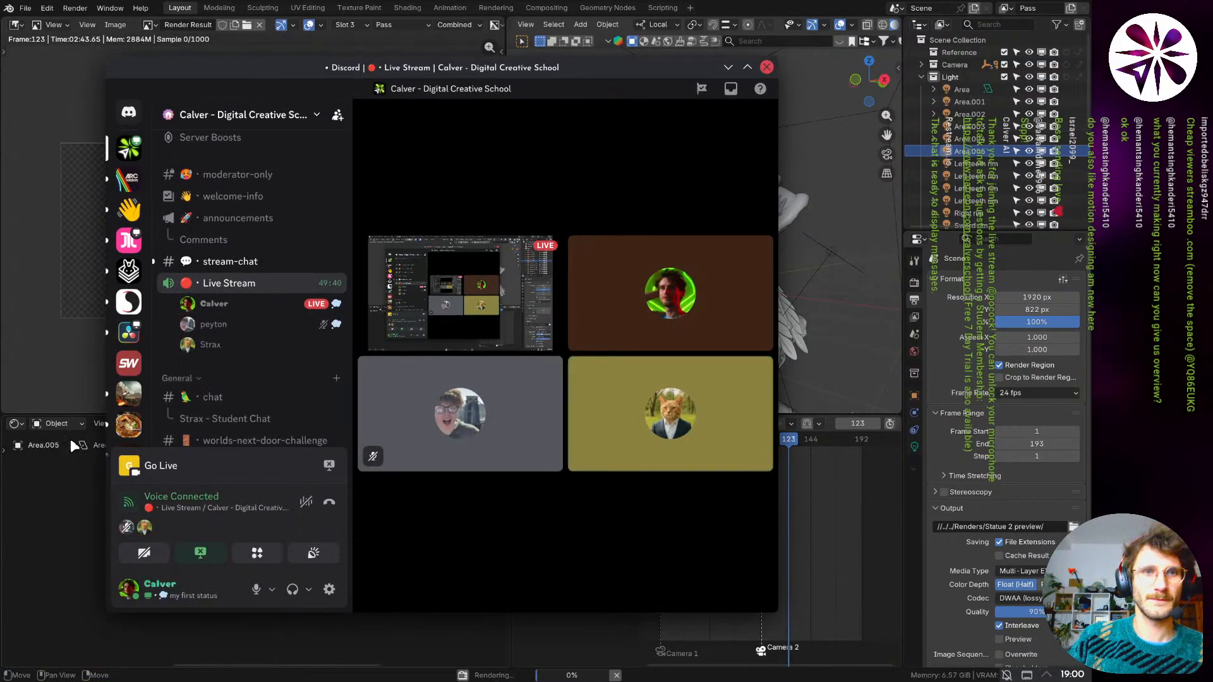
key("alt+Tab")
mouse_move(291, 678)
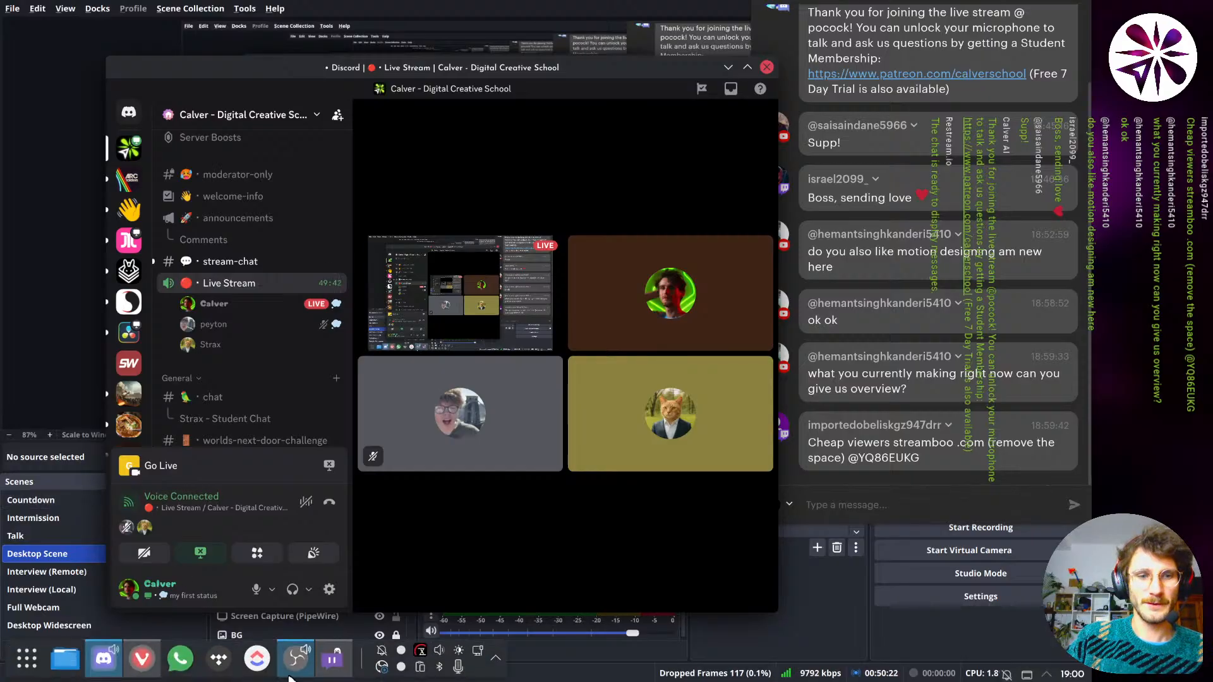
left_click(453, 20)
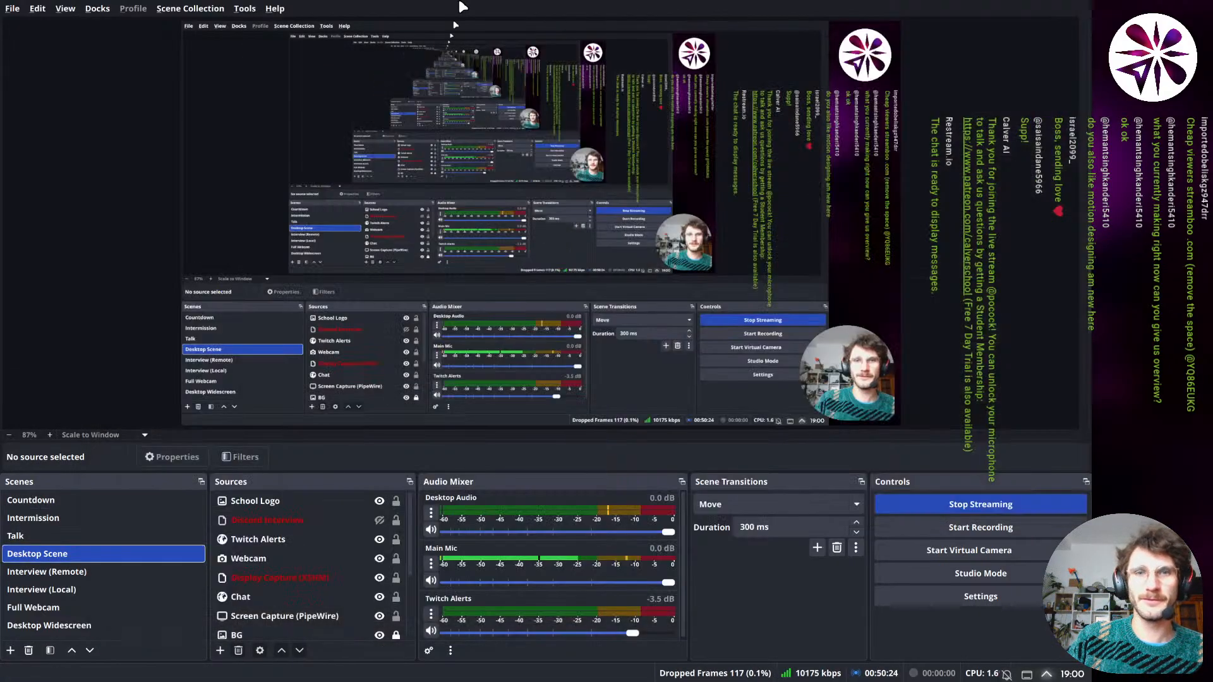
key("alt+Tab")
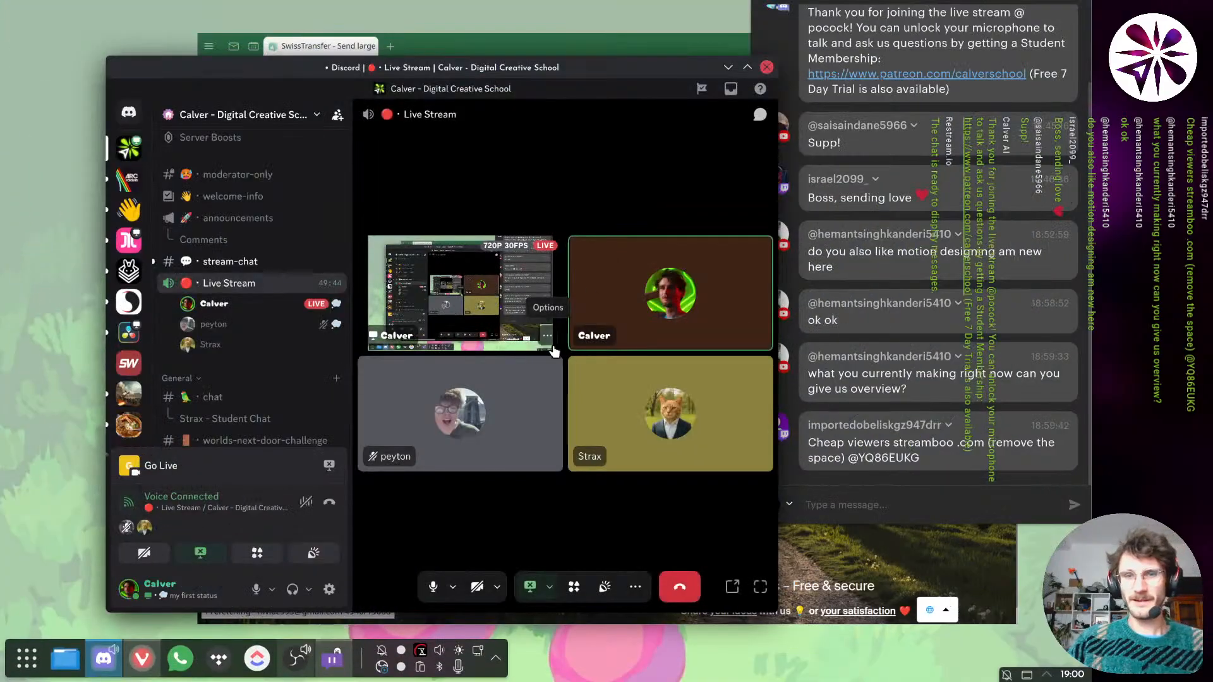
- Launch Blender again and open the recent file Statue 2_v4 calver v1.blend
key("alt+space")
type("blen")
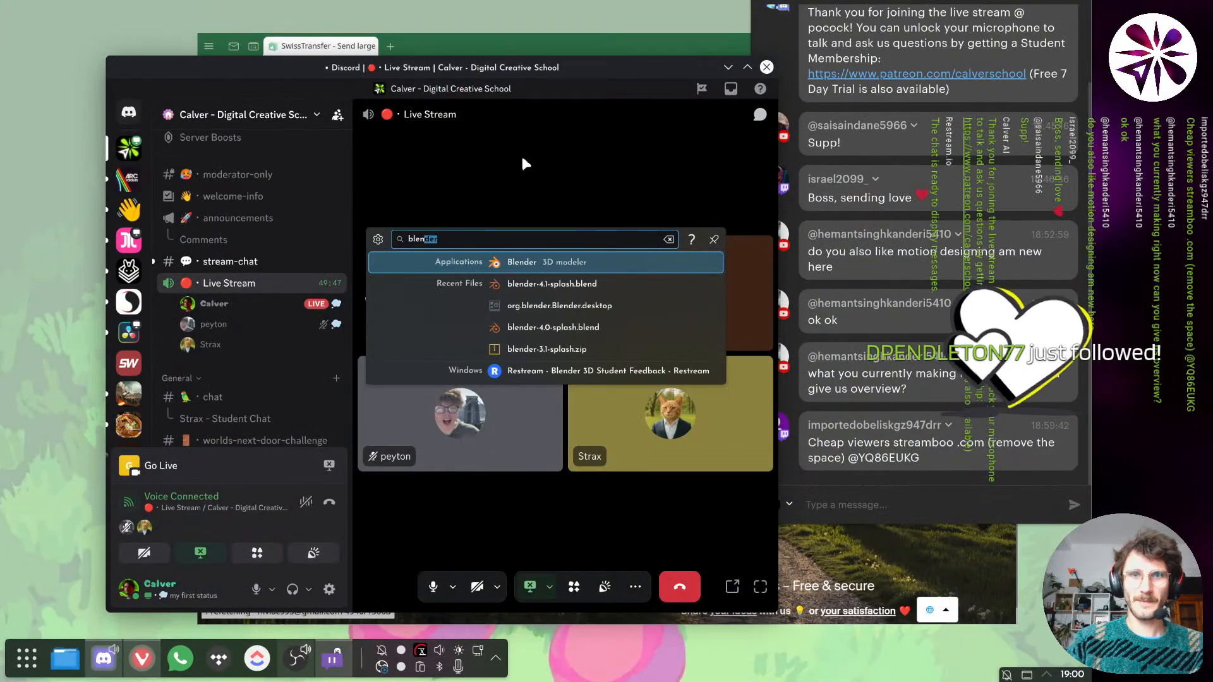
key("Return")
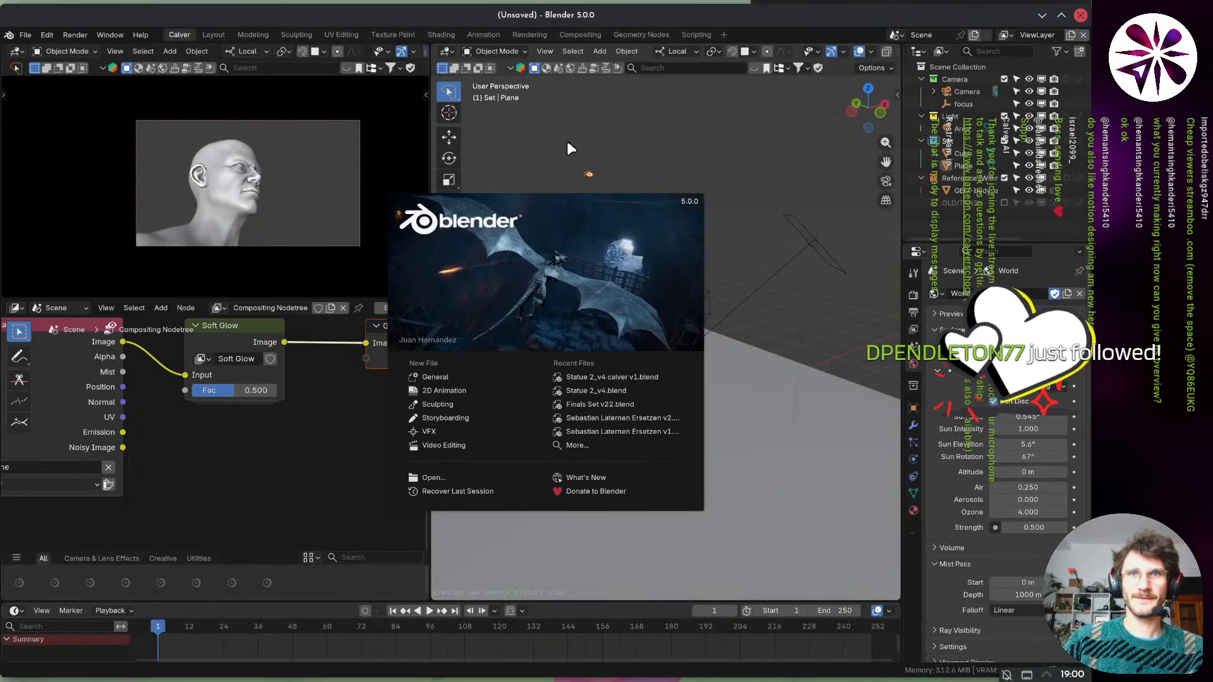
left_click(653, 378)
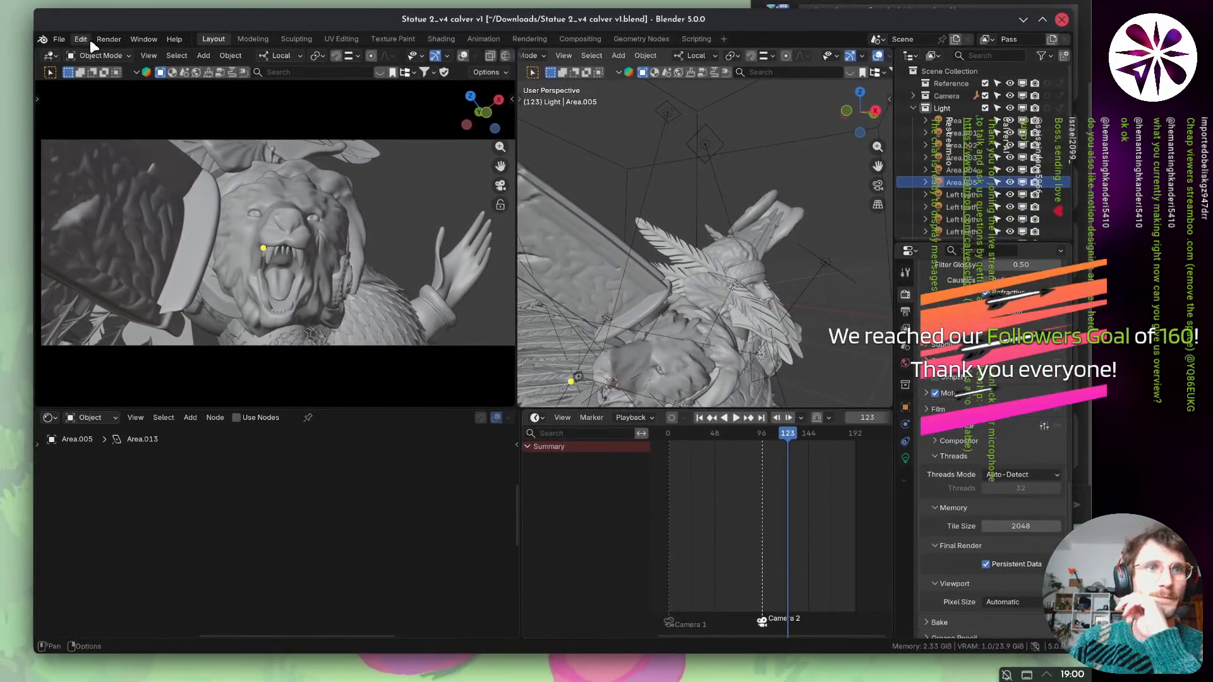
- Select the roaring wolf head mesh and render frame 123 from the Modeling workspace
left_click(59, 38)
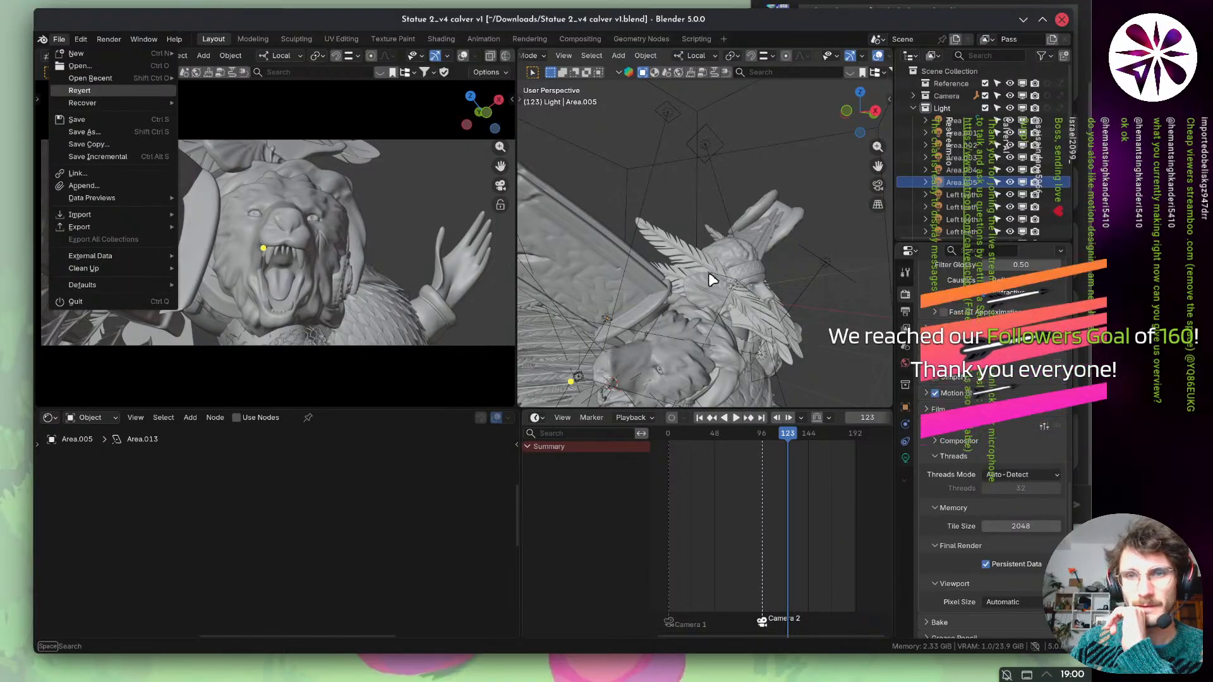
left_click(685, 337)
middle_click_drag(685, 337, 755, 319)
scroll(626, 370, "up", 4)
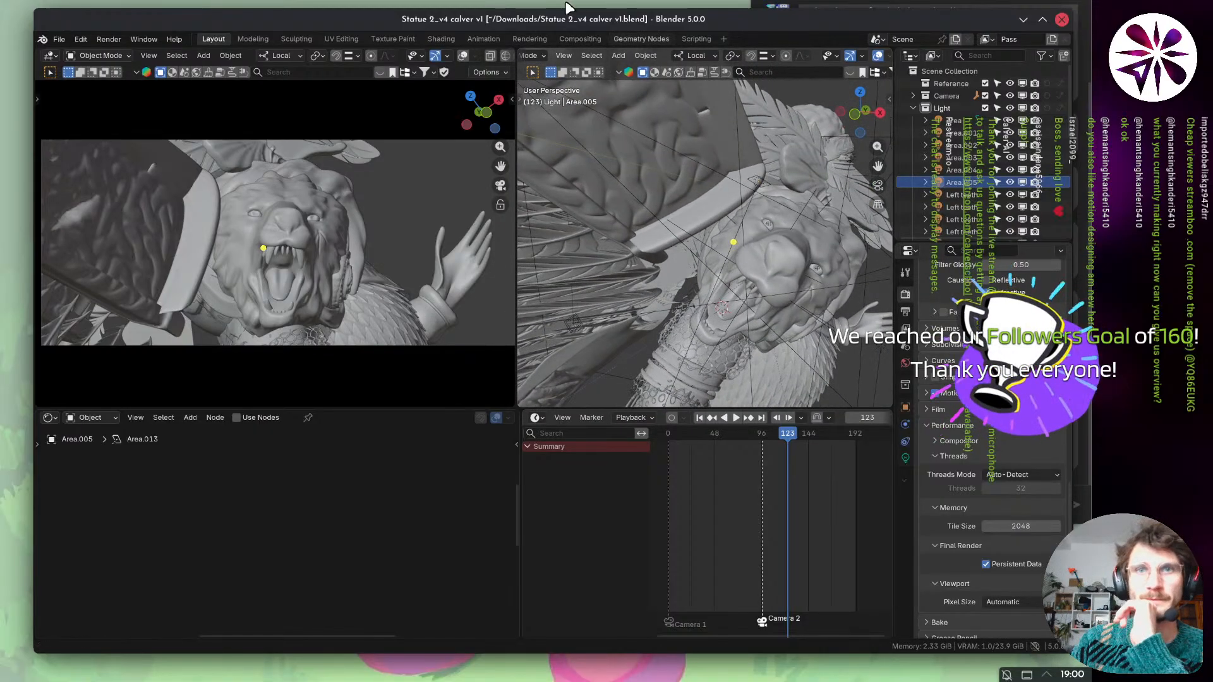
left_click(771, 288)
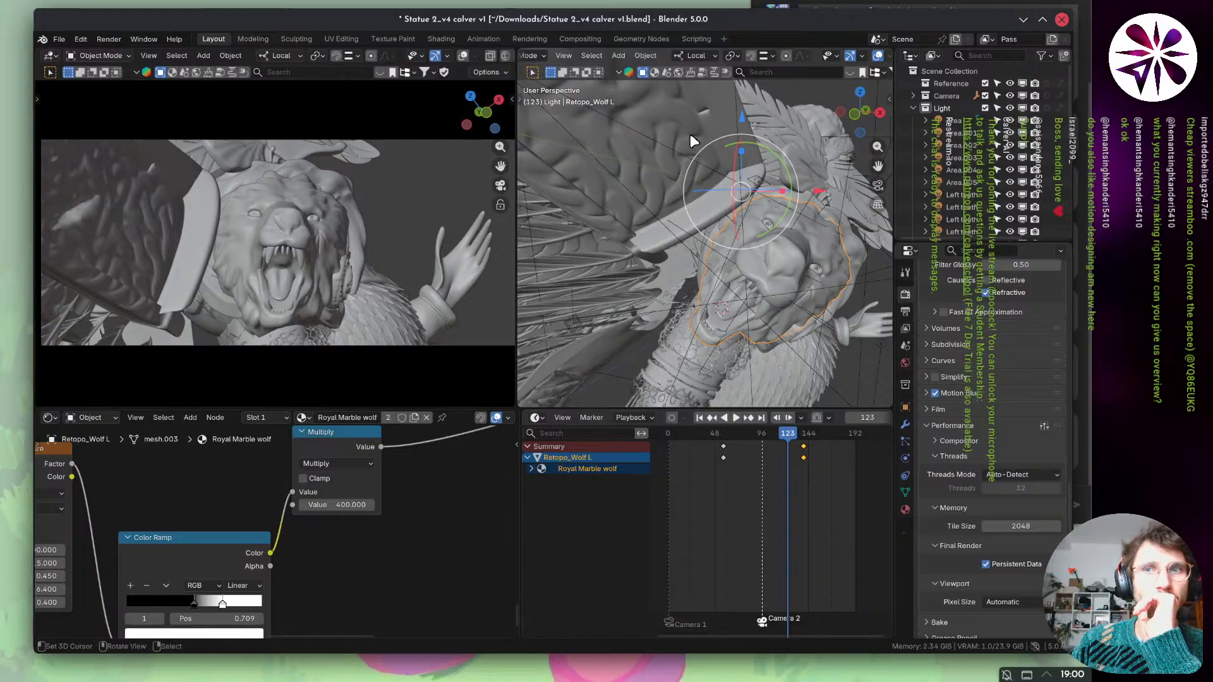
left_click(251, 38)
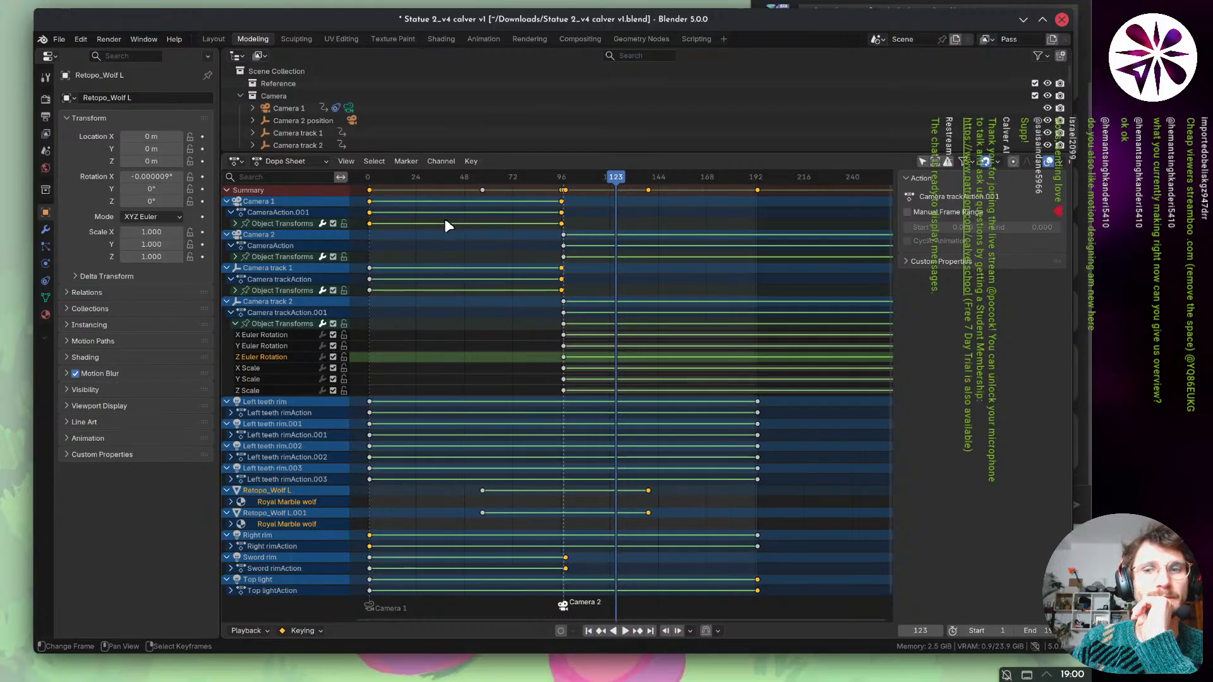
key("F12")
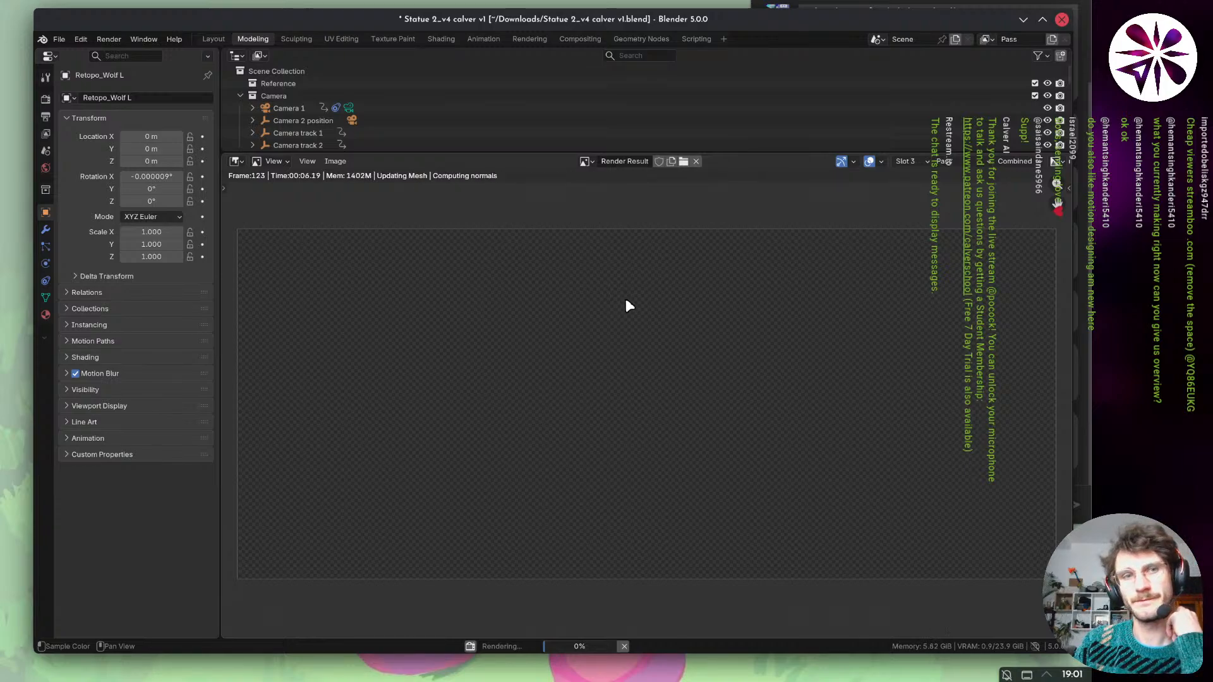
- Launch a fresh Blender session and maximize its window
key("ctrl+super+Left")
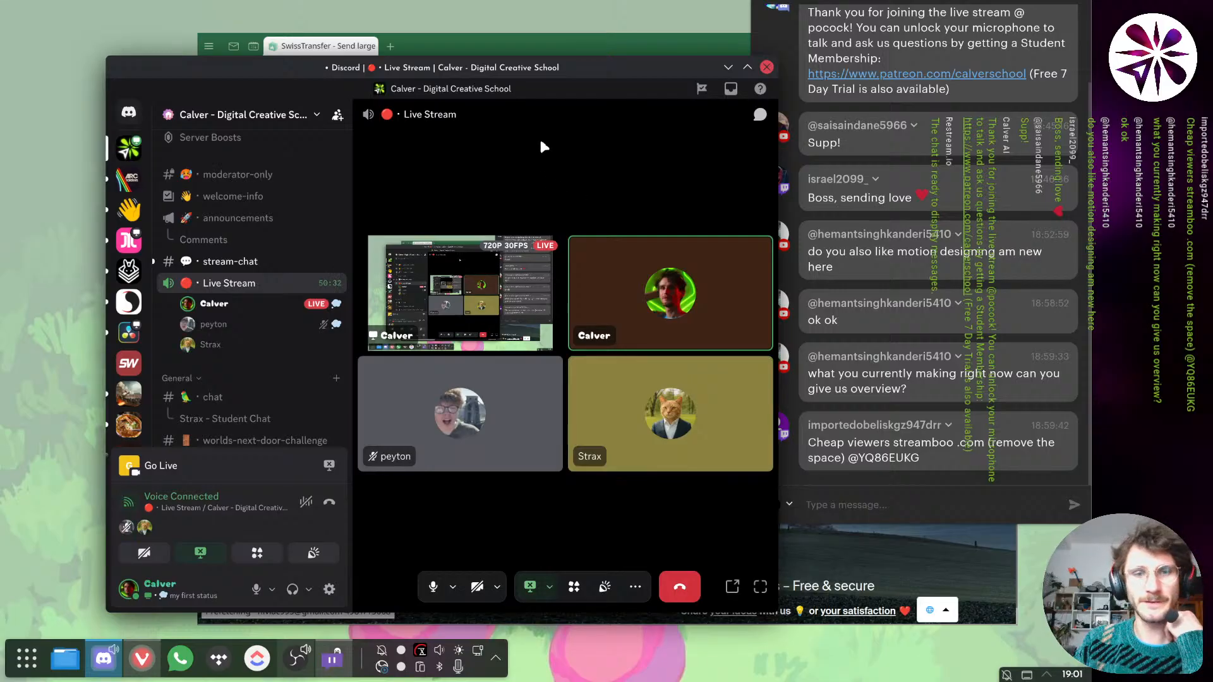
key("super")
type("blender")
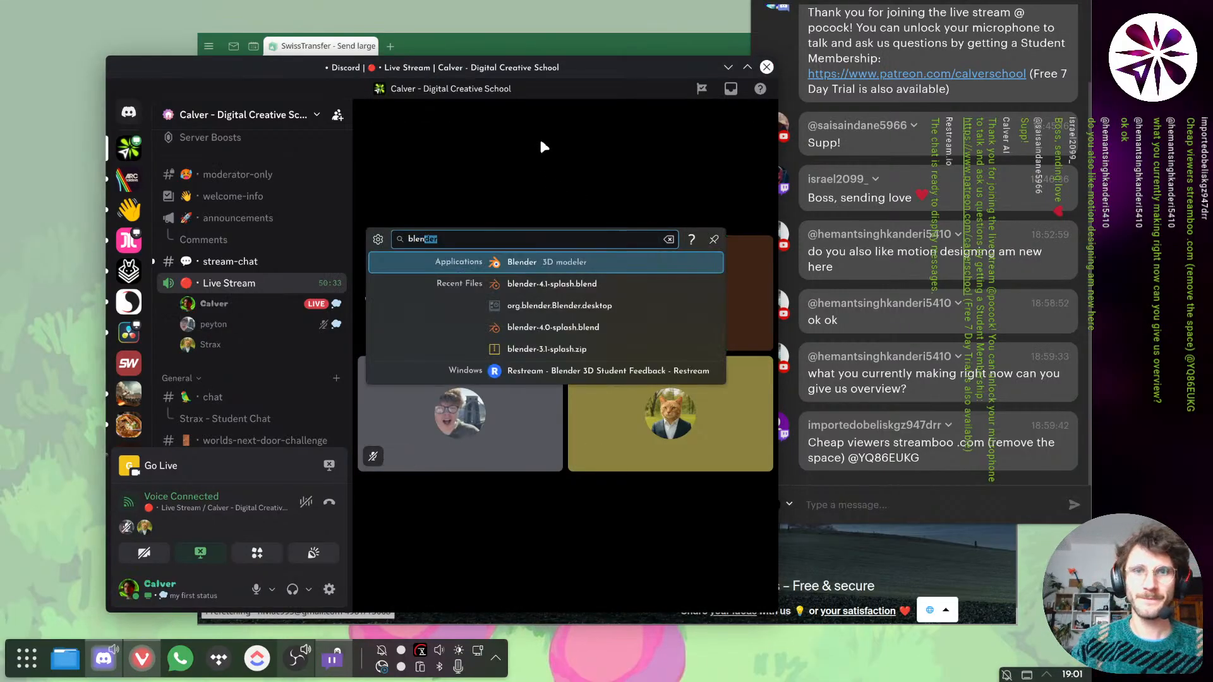
key("Return")
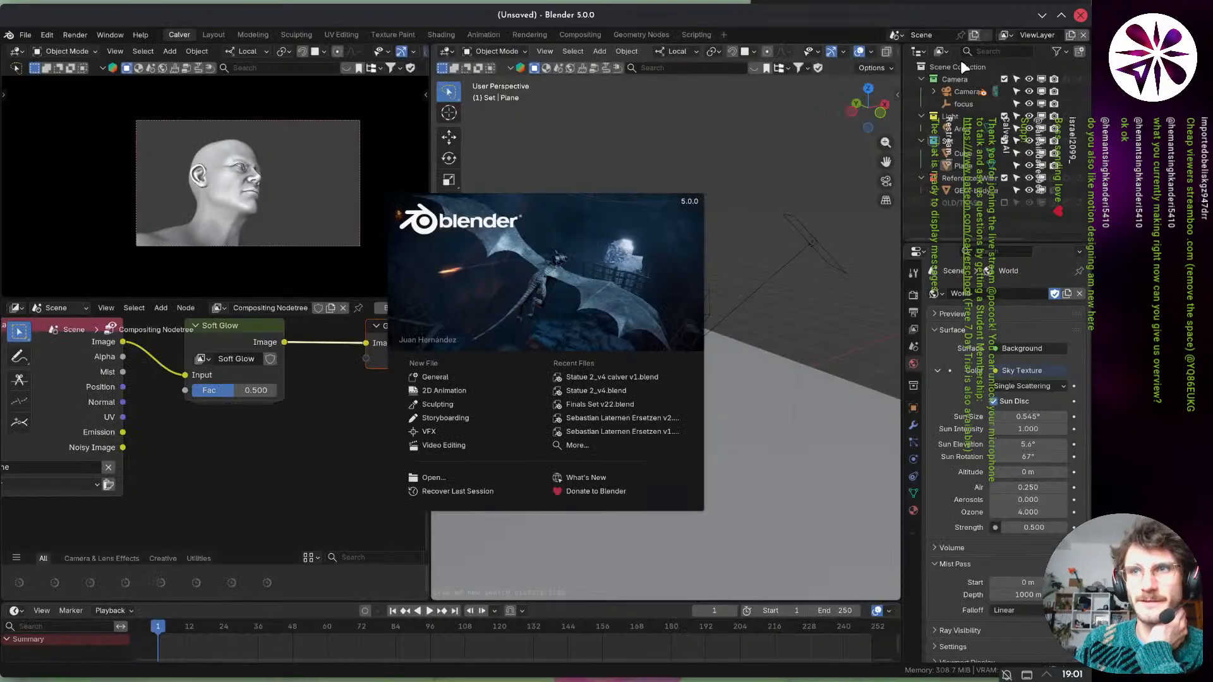
left_click(1061, 14)
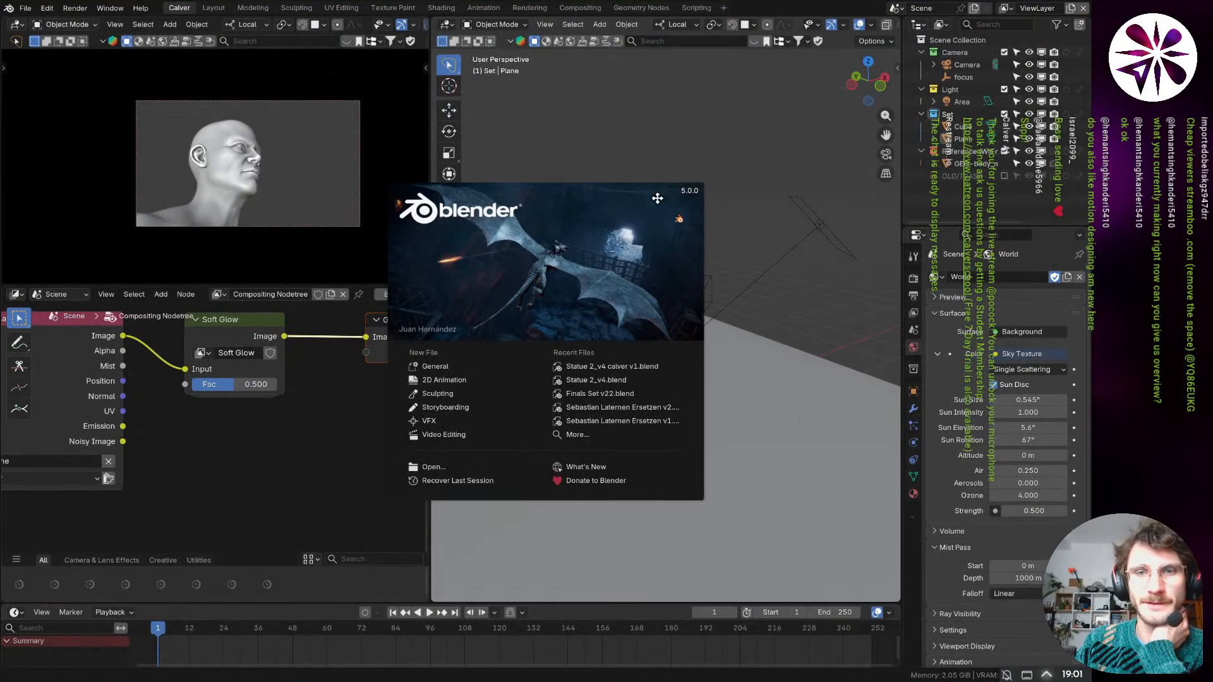
- Open the recent file Statue 2_v4 calver v1.blend and select the Retopo_Wolf L mesh to inspect its modifiers
left_click(627, 365)
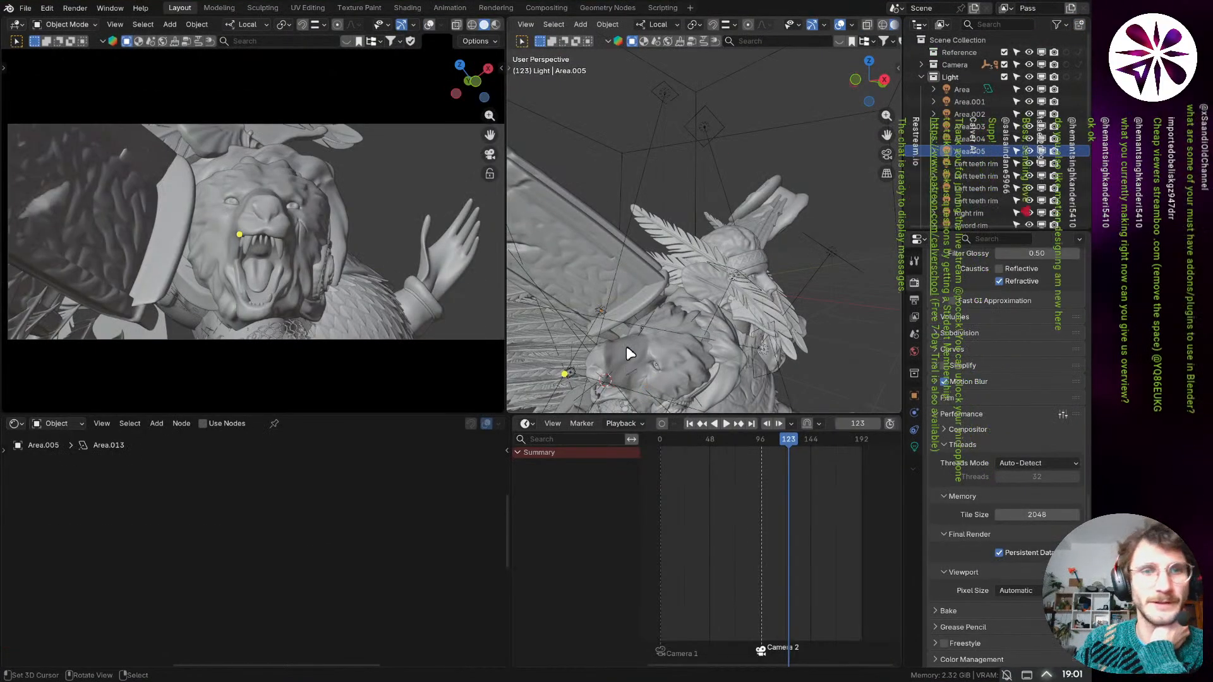
left_click(922, 77)
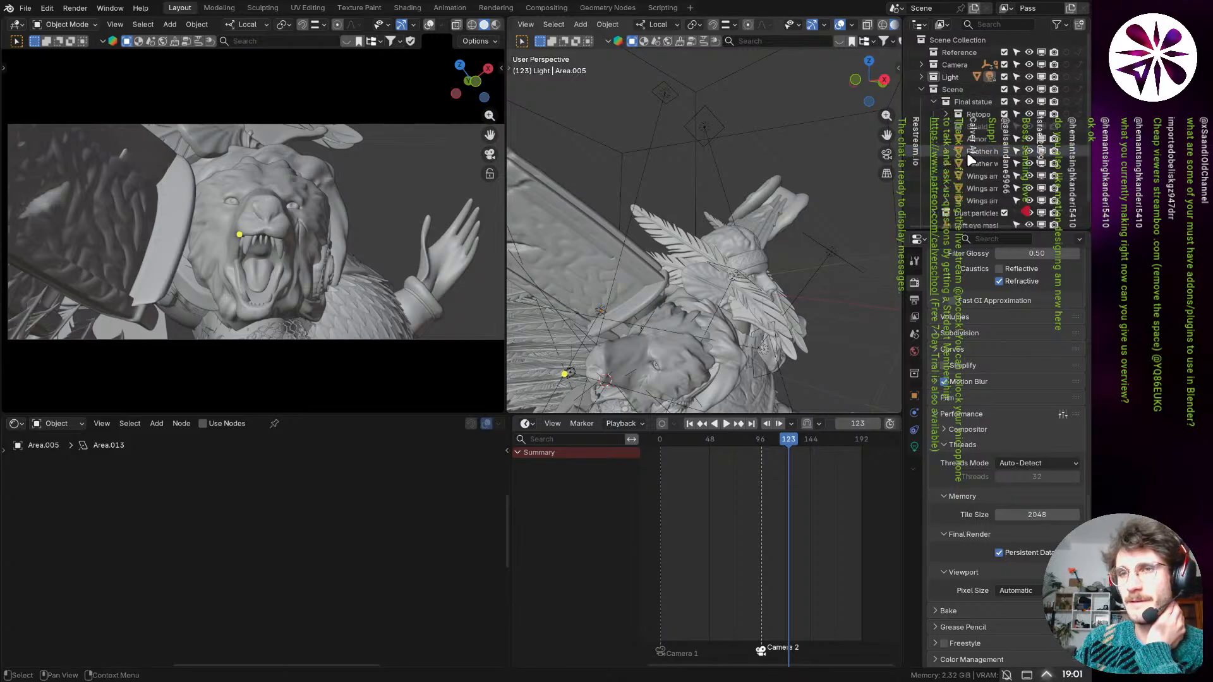
left_click(979, 127)
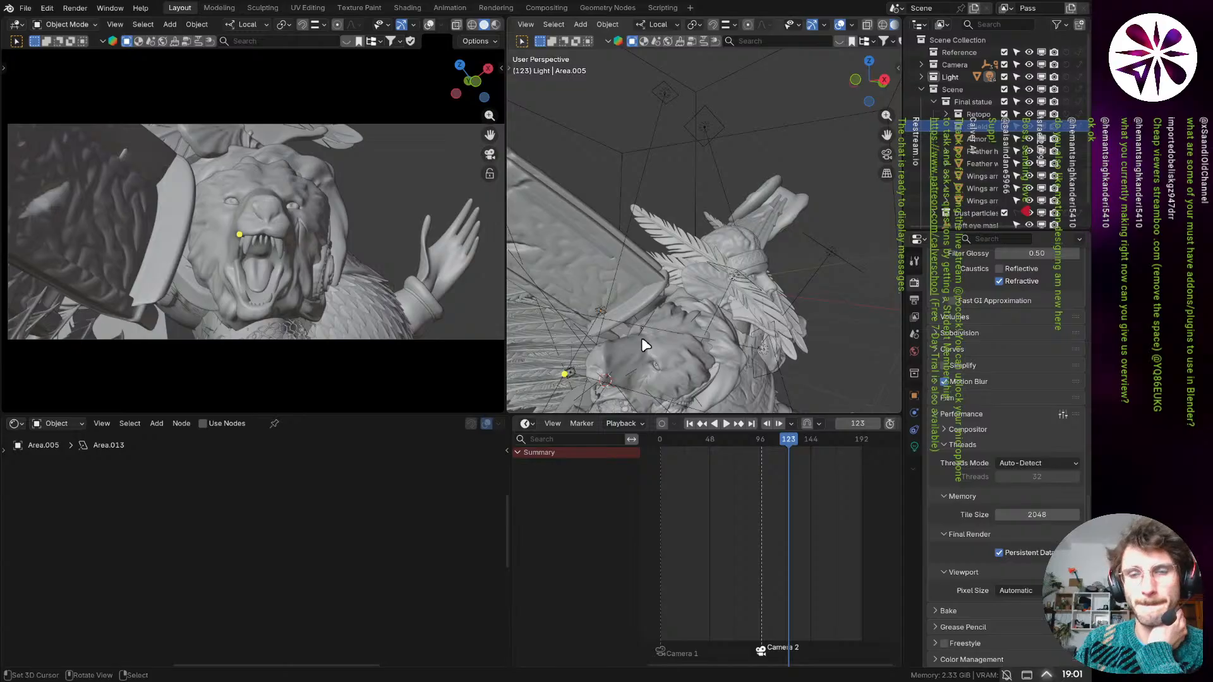
middle_click_drag(644, 345, 624, 357)
left_click(626, 360)
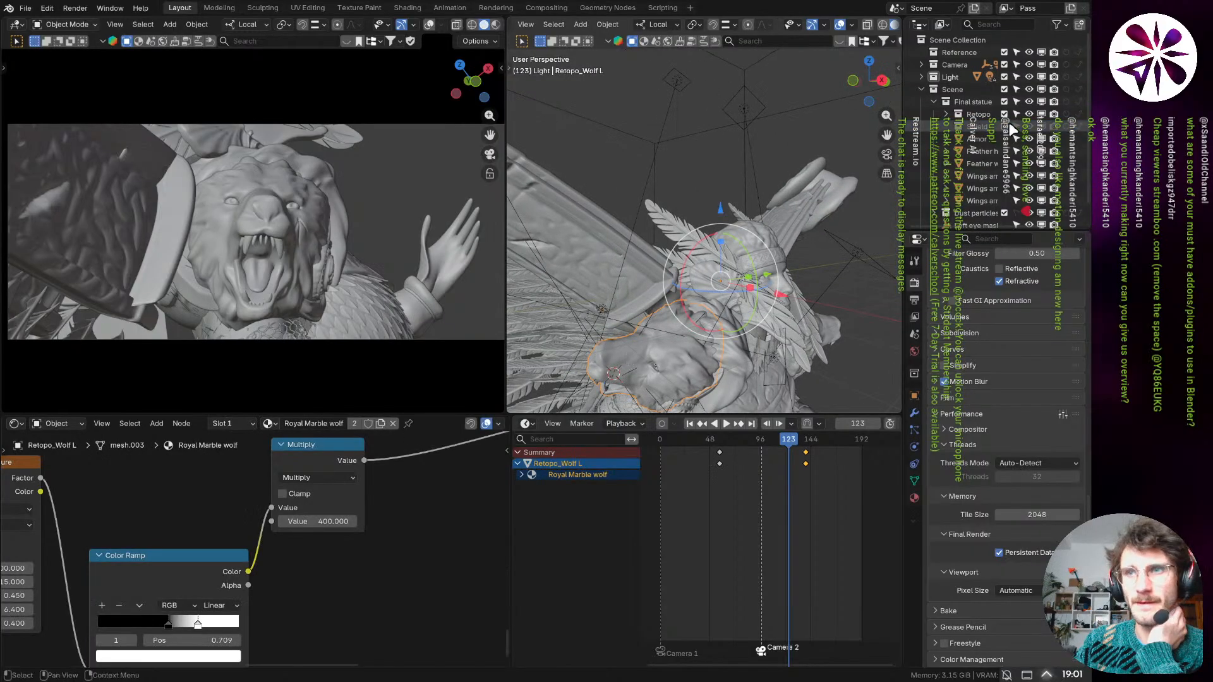
left_click(913, 414)
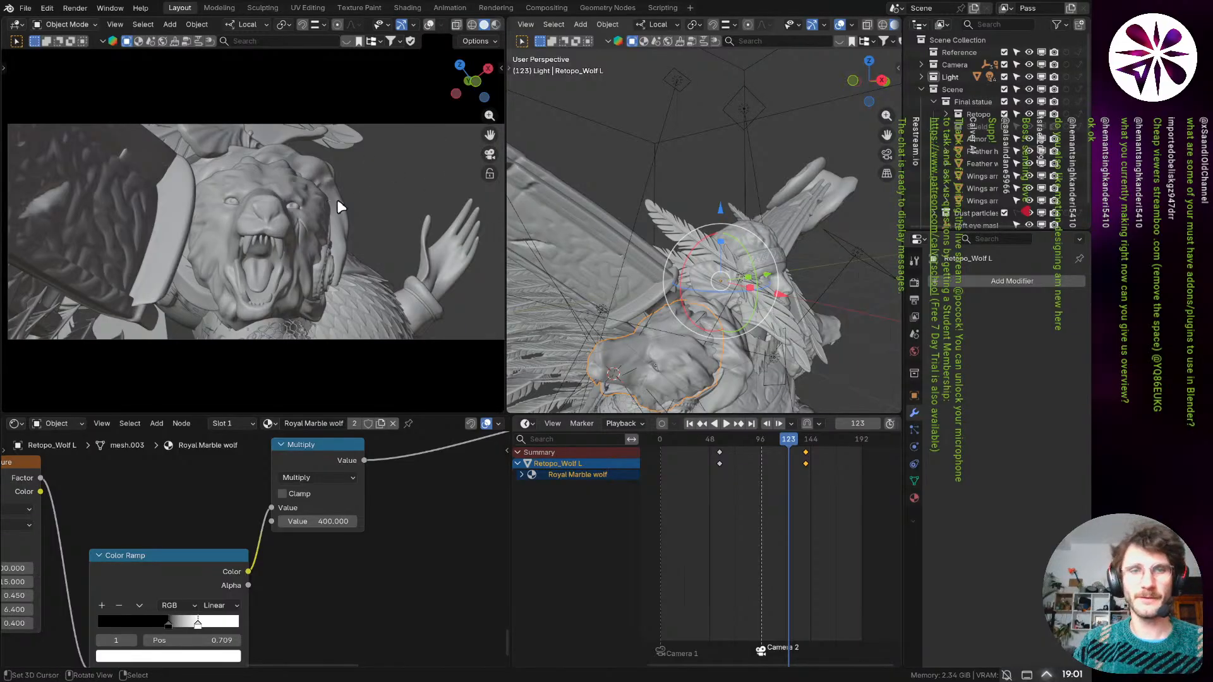
- Show the camera view in Rendered shading and exclude the Dust particles collection from the view layer
key("z")
left_click(381, 150)
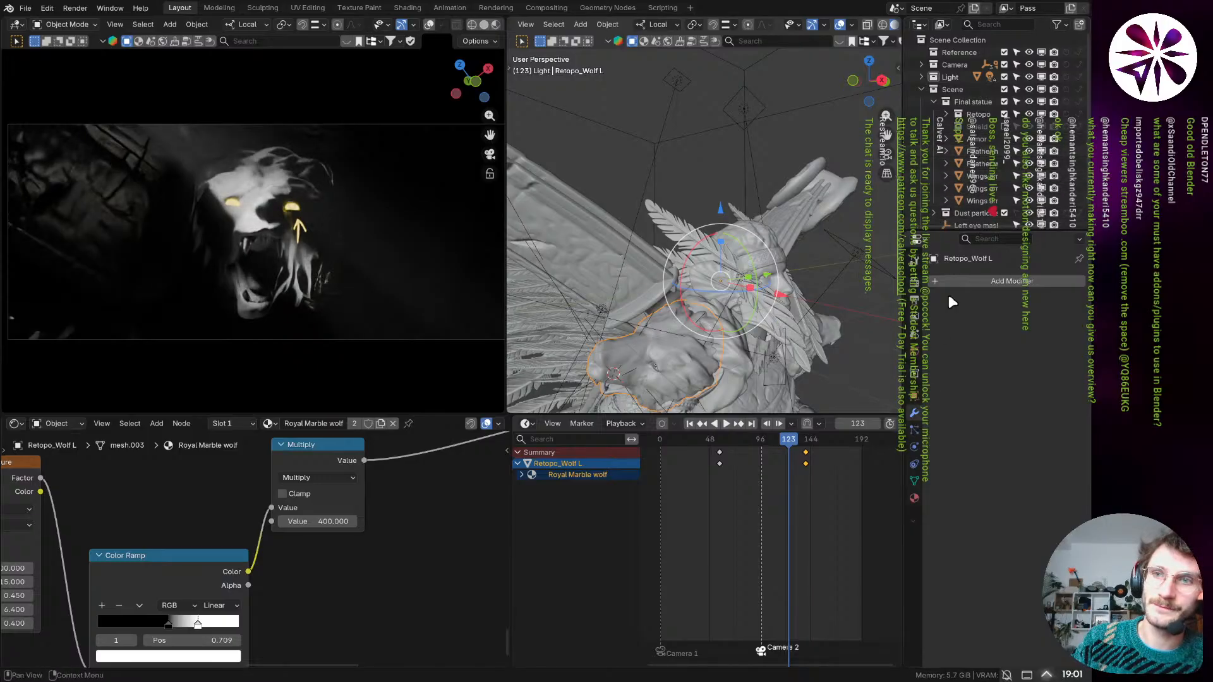
left_click(920, 90)
left_click(922, 90)
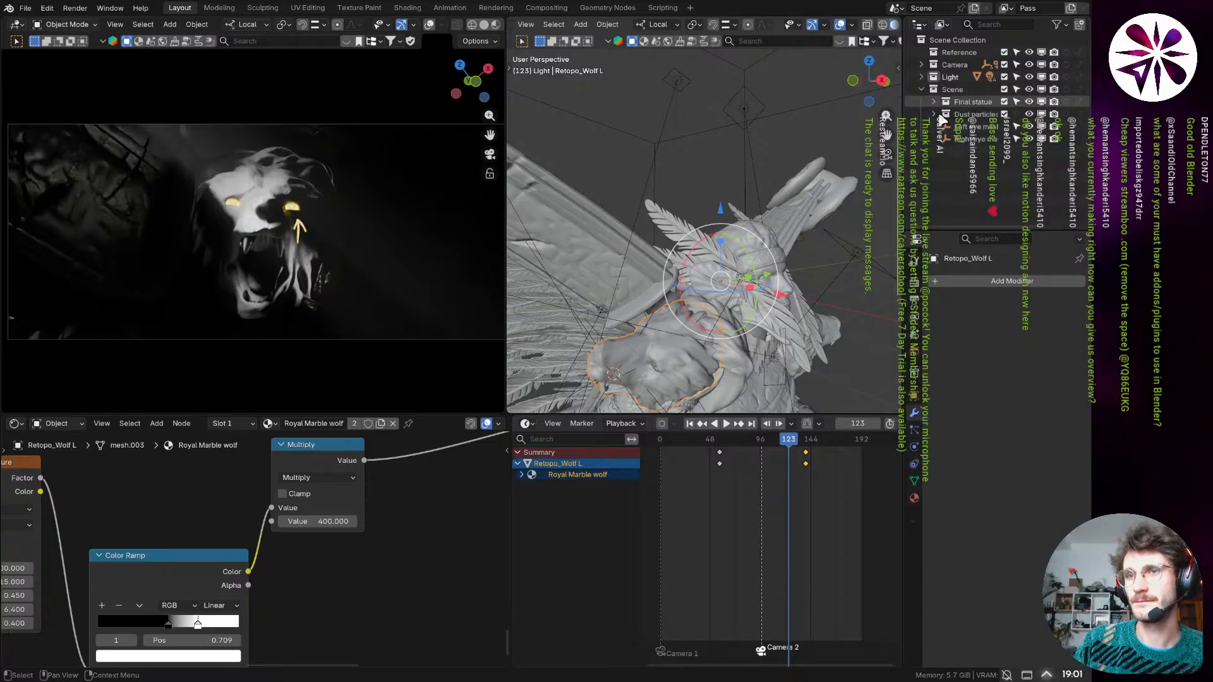
left_click(933, 102)
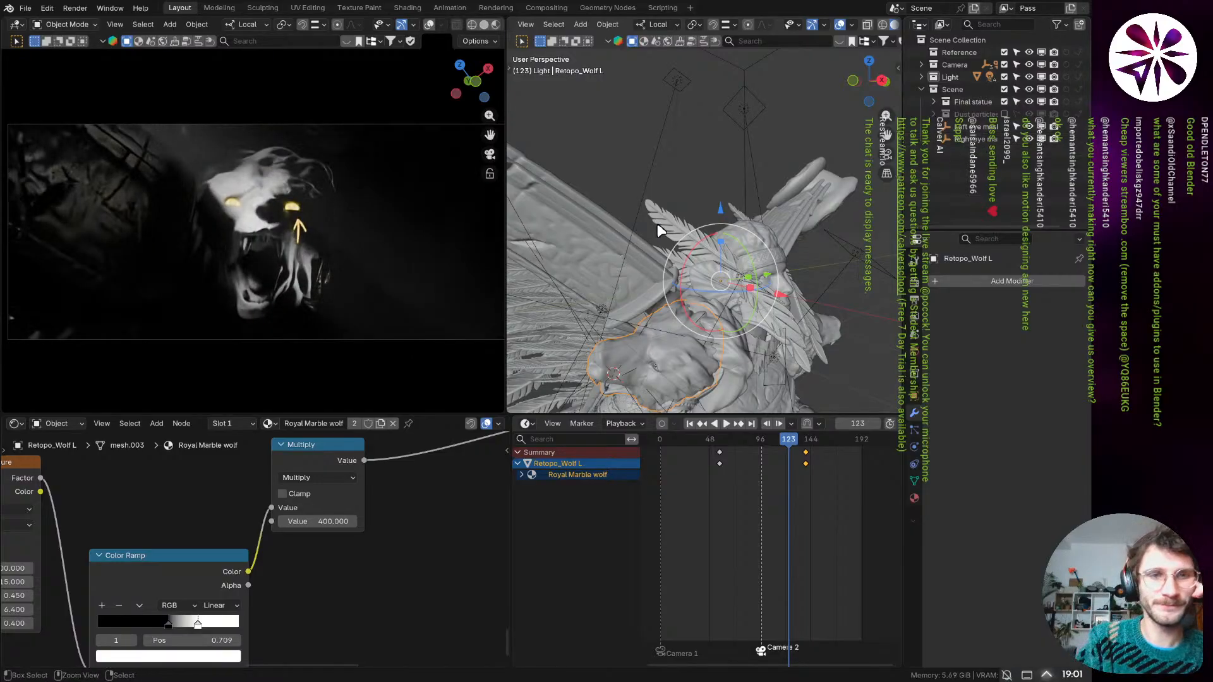
- Save the file and preview the rendered camera view at frames 98 and 40
key("ctrl+s")
key("z")
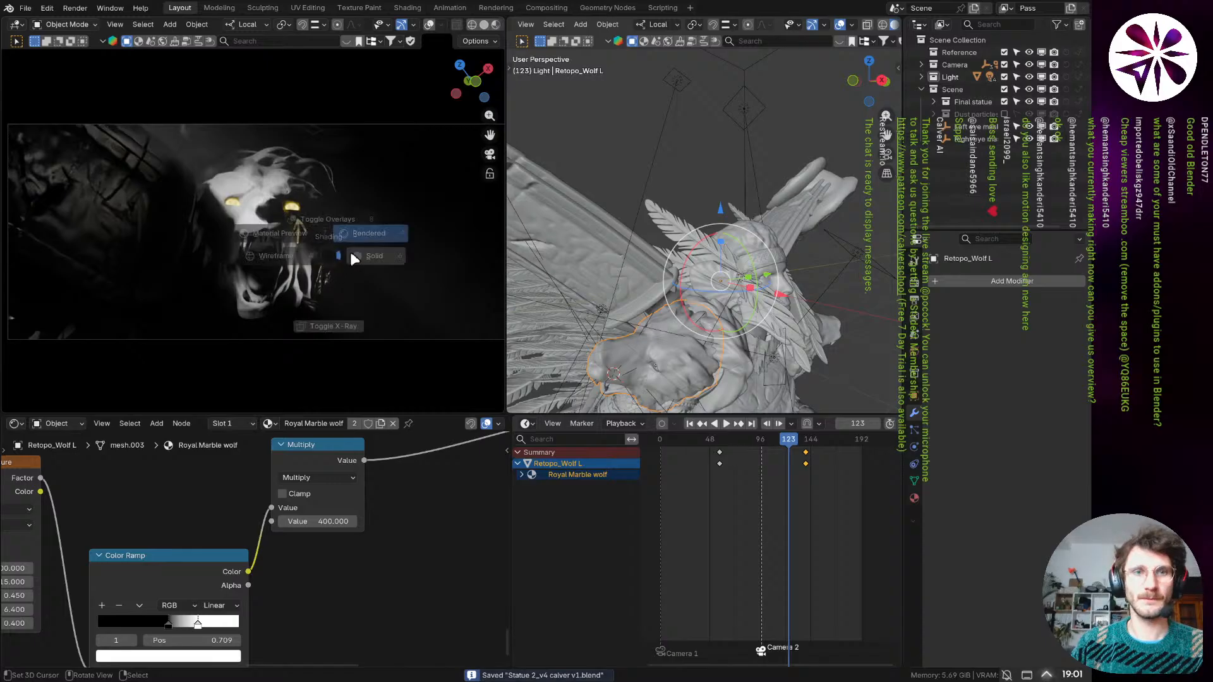
left_click(399, 213)
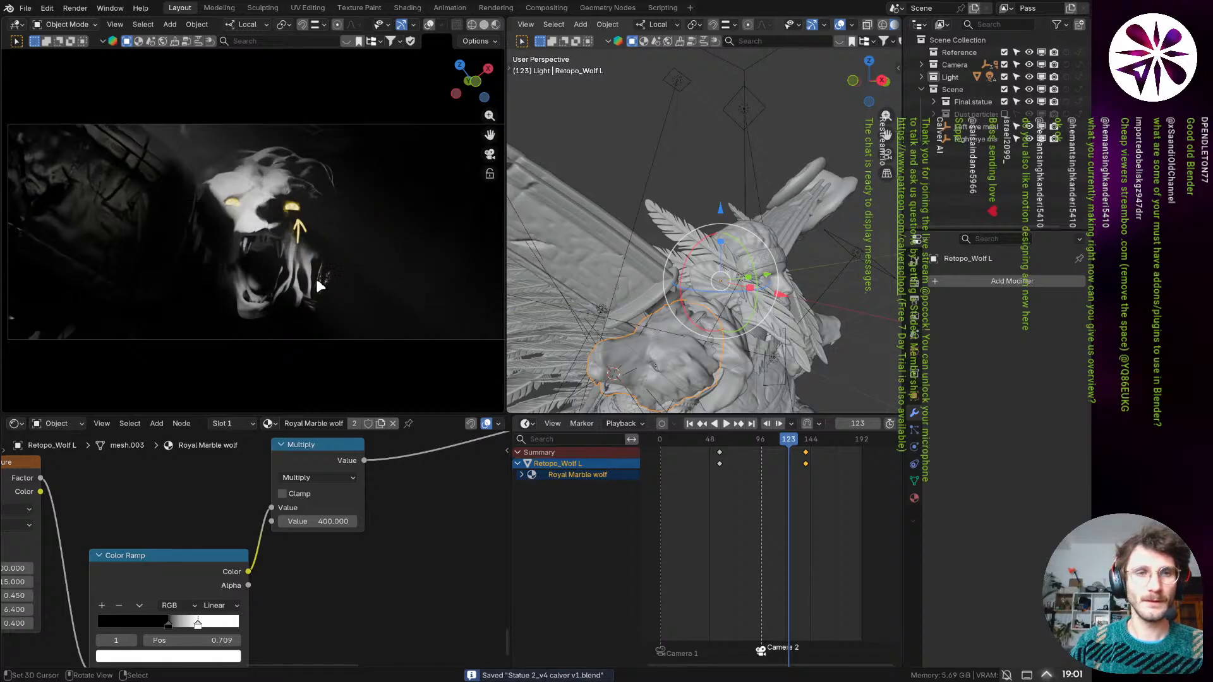
left_click(764, 441)
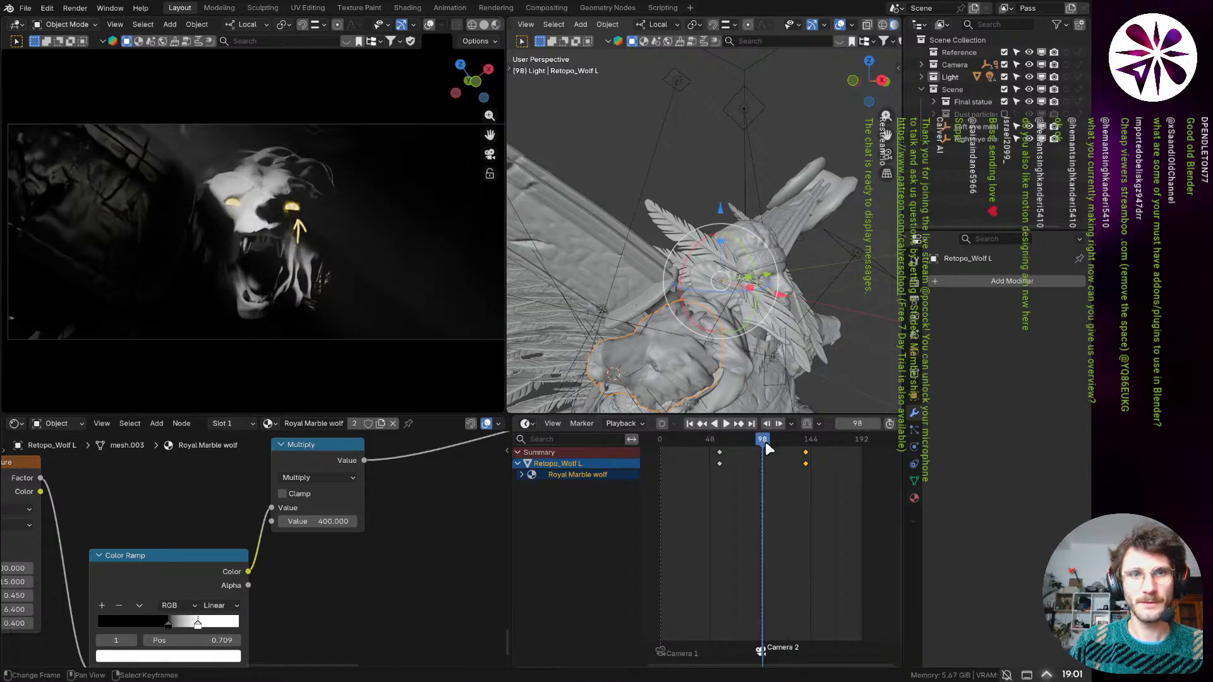
left_click(703, 448)
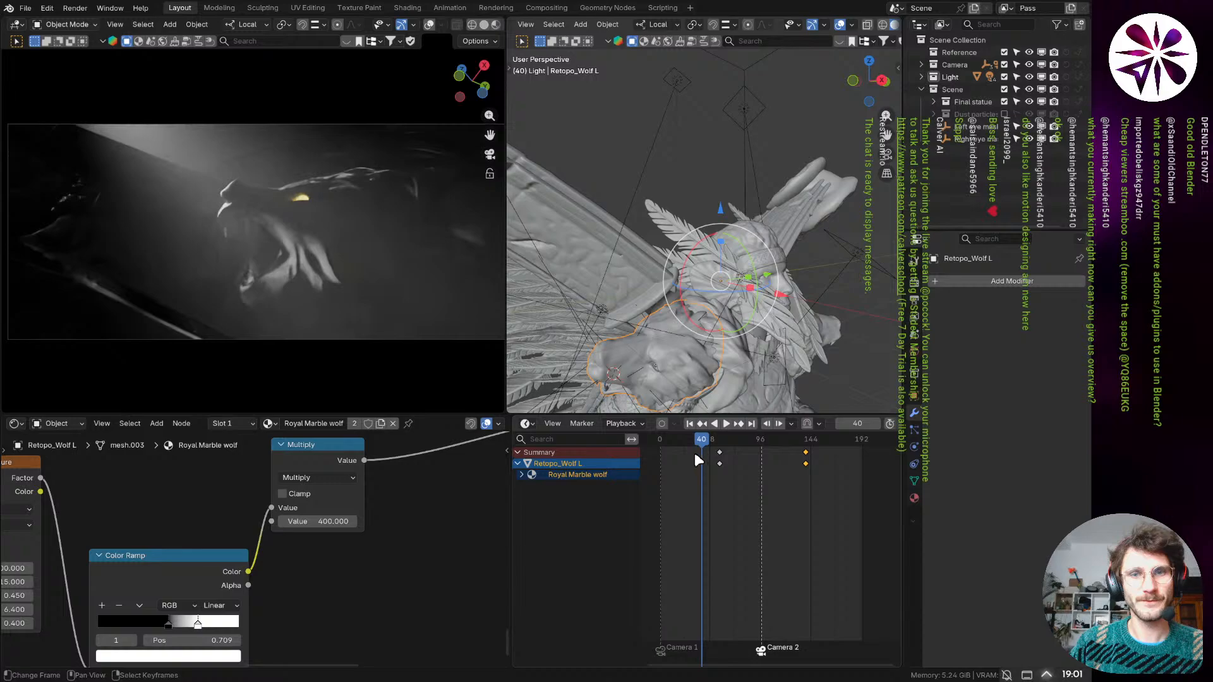
- Compare the shot with the Dust particles collection enabled at frames 40 and 104, and disable it again before going to frame 118
left_click(1003, 114)
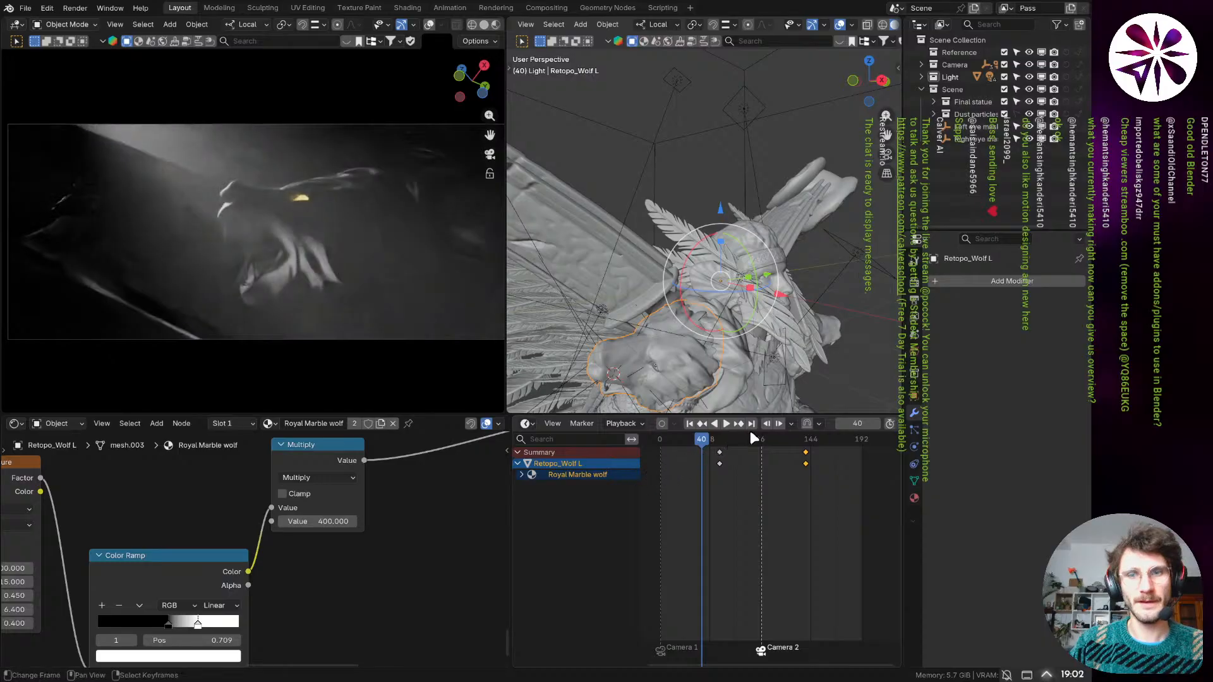
left_click(769, 439)
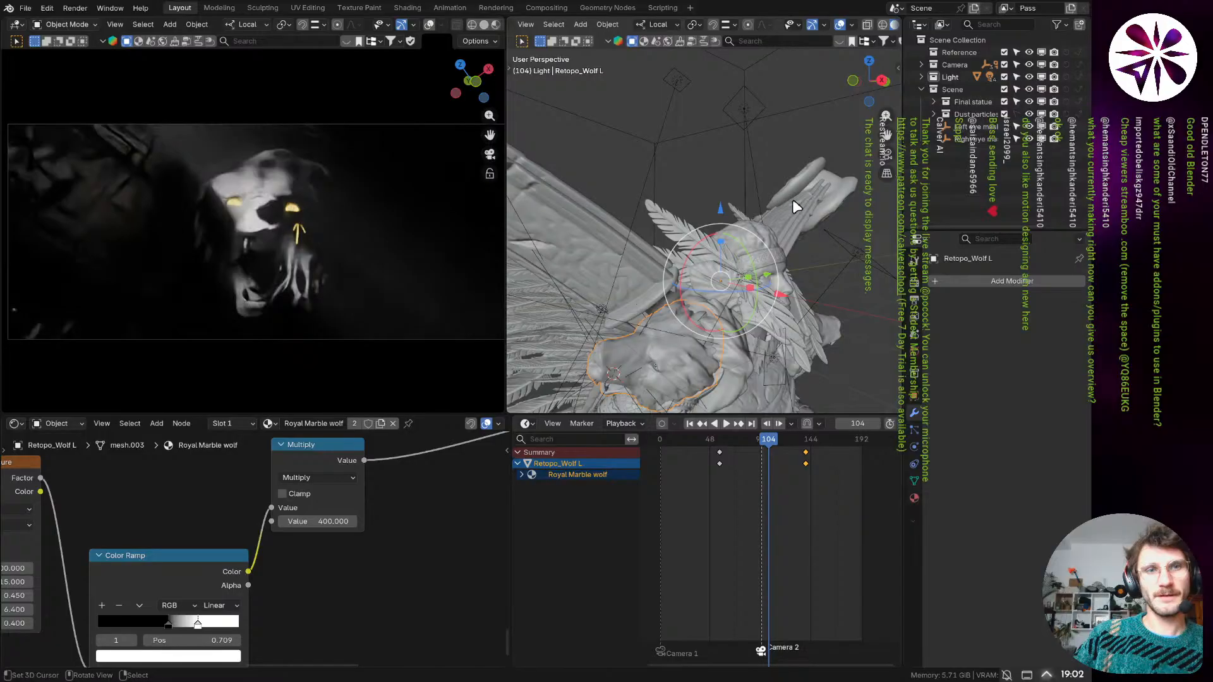
left_click(1004, 116)
left_click(1004, 114)
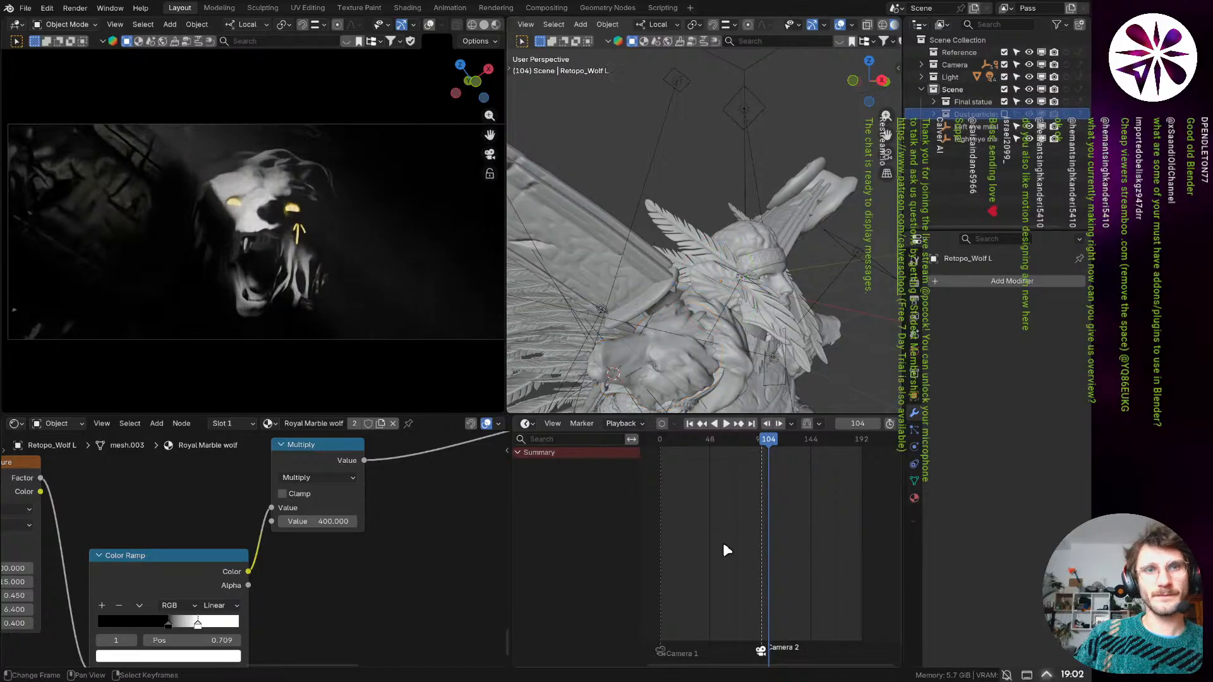
left_click(782, 438)
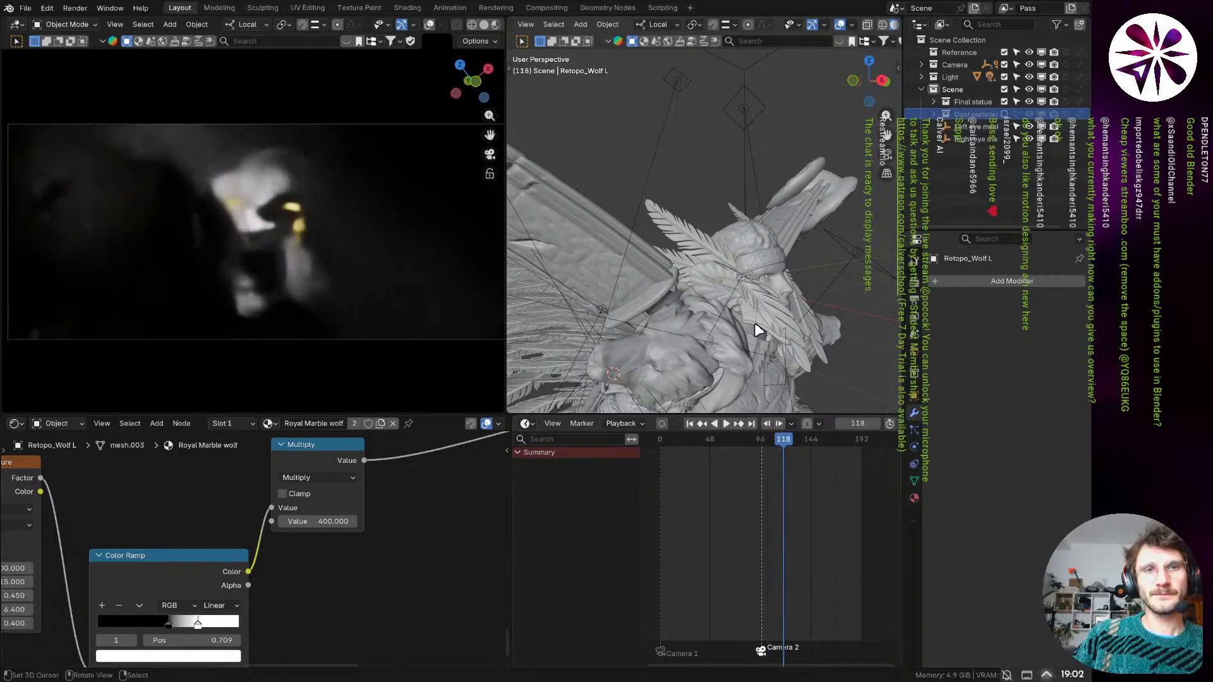
- Save the file and return the camera view to Solid shading
mouse_move(758, 331)
middle_mouse_down()
mouse_move(701, 328)
mouse_move(739, 317)
middle_mouse_up()
scroll(759, 308, "down", 6)
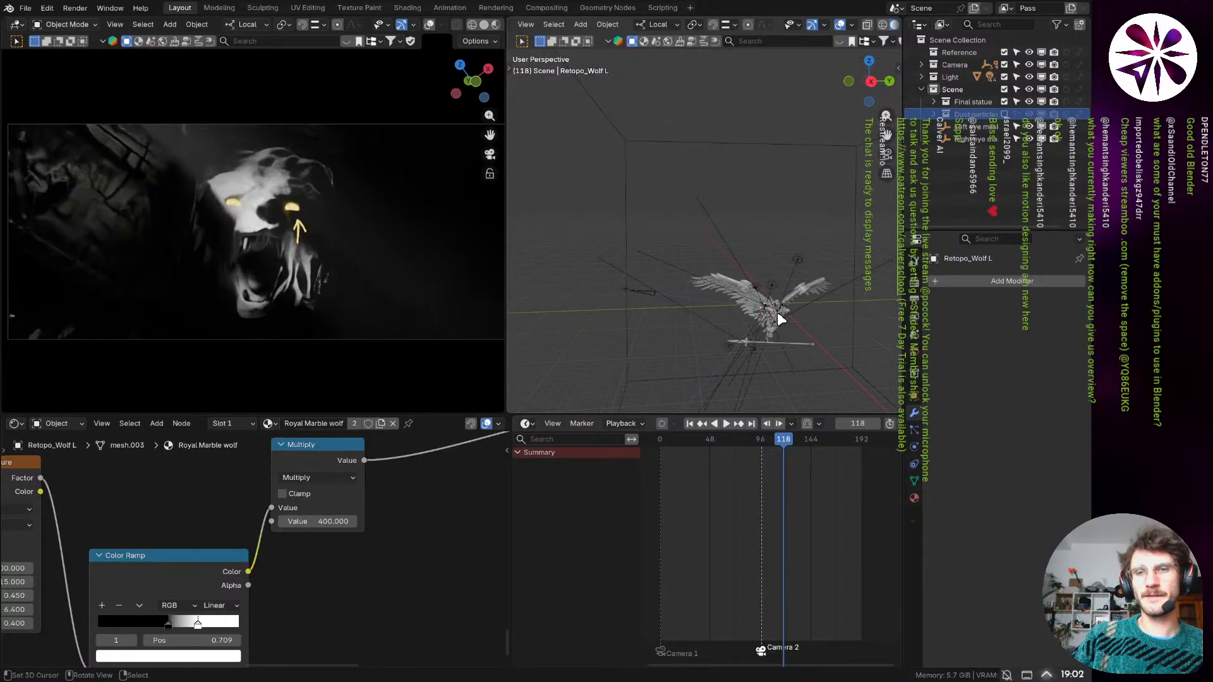
scroll(727, 310, "up", 2)
scroll(670, 303, "down", 2)
scroll(596, 286, "up", 6)
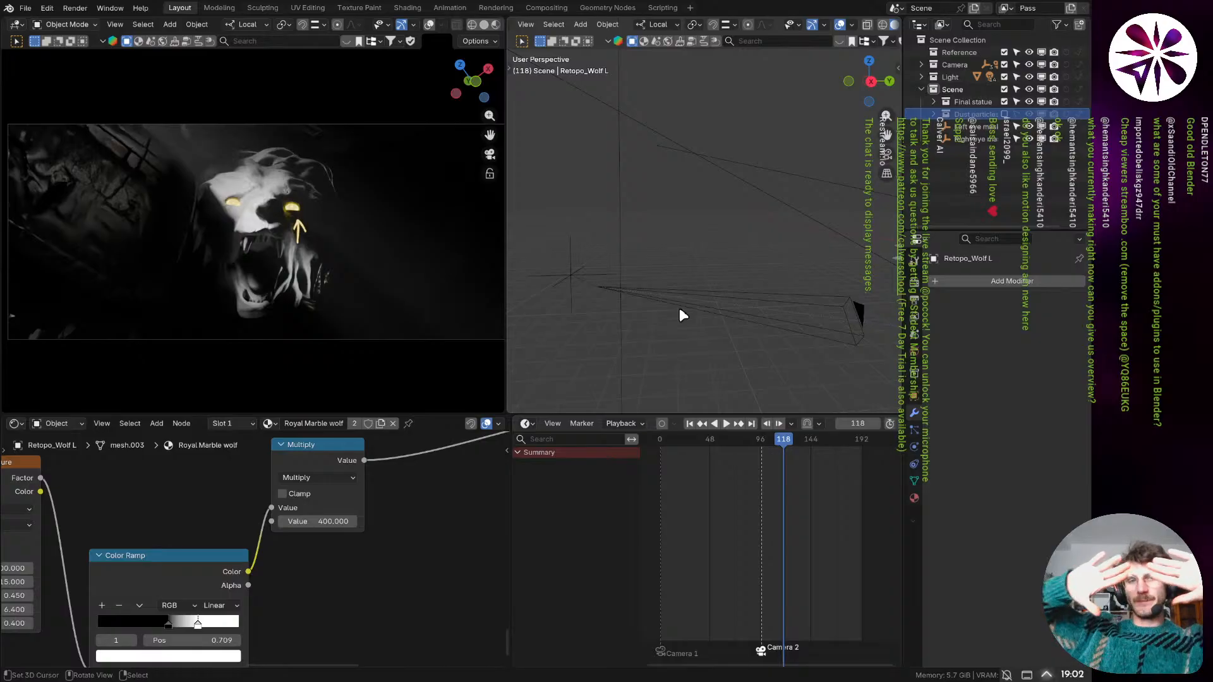
key("ctrl+s")
key("z")
left_click(398, 275)
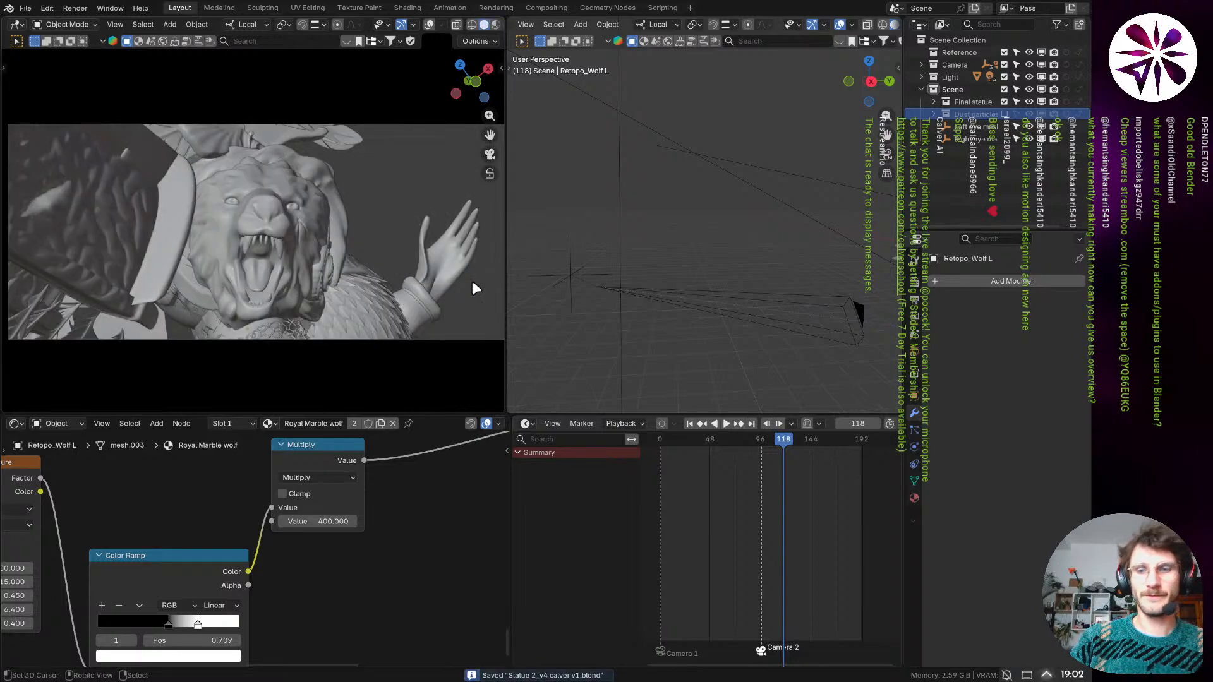
- Try to render frame 118 from the camera view
key("Print")
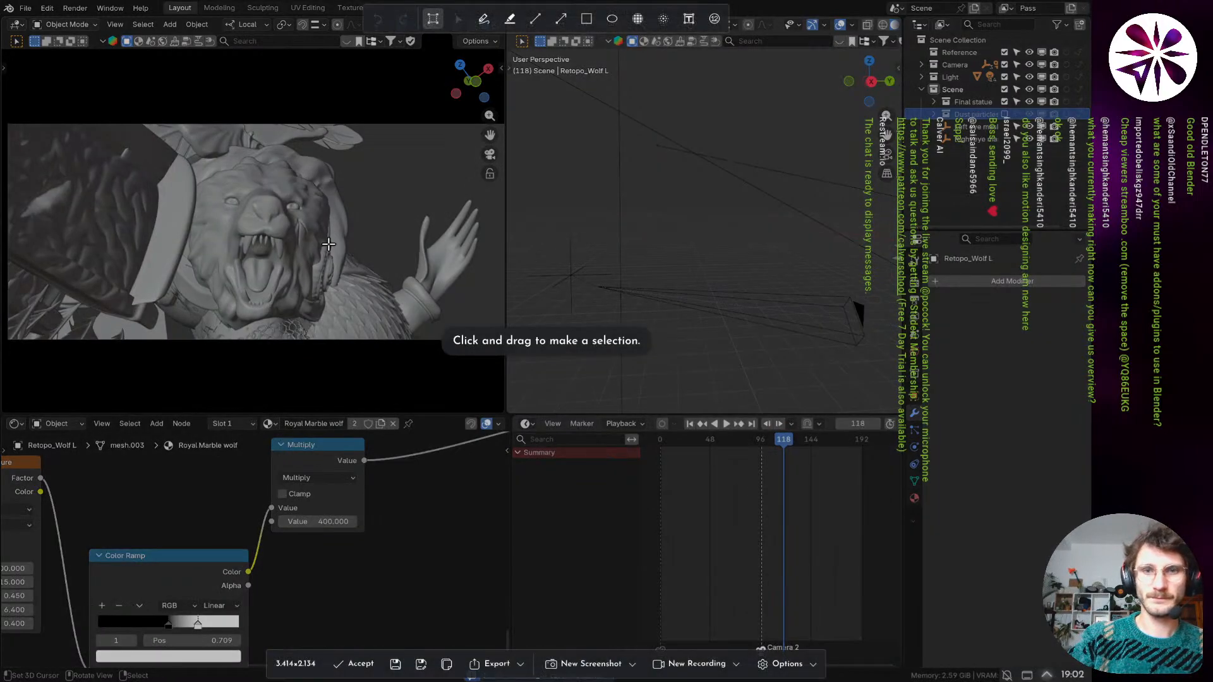
key("Escape")
key("F12")
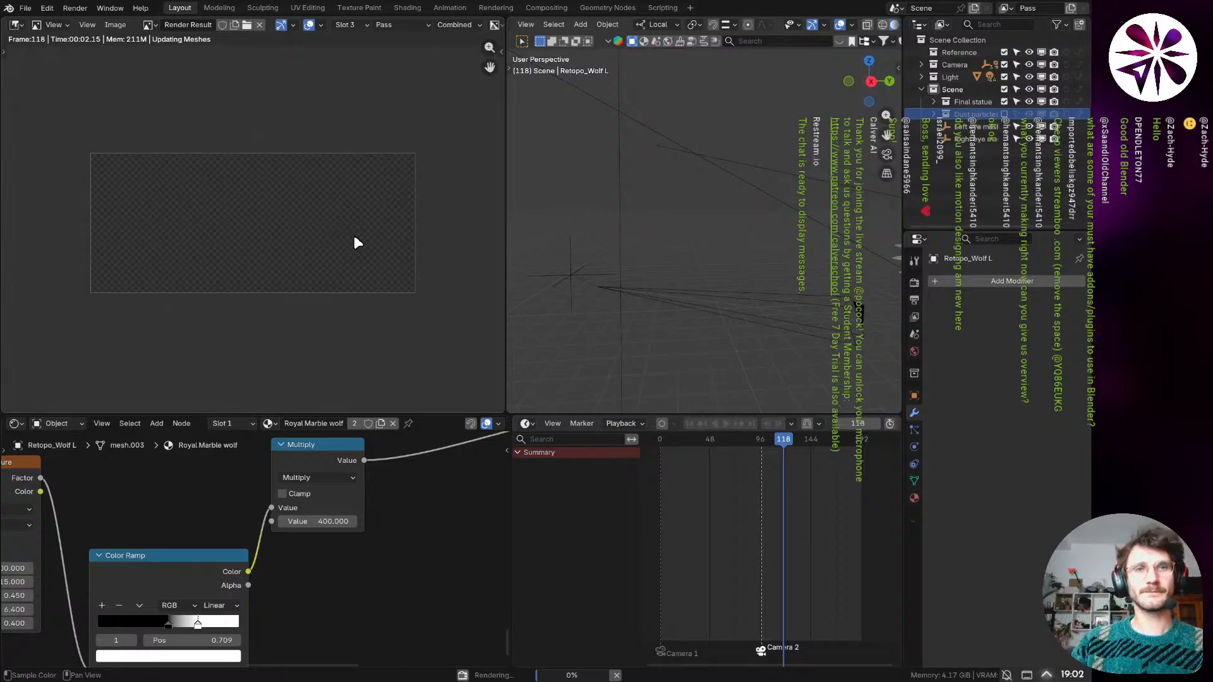
left_click(110, 9)
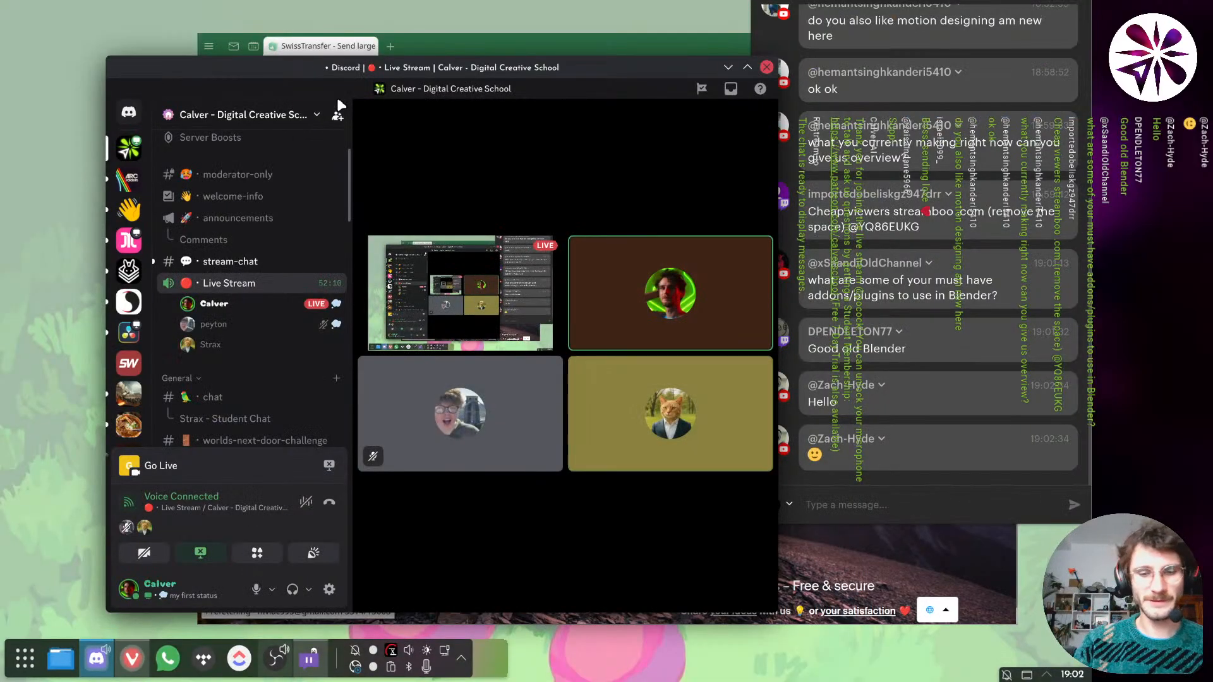
- Launch Blender again and reopen Statue 2_v4 calver v1.blend
key("alt+space")
type("blender")
key("Return")
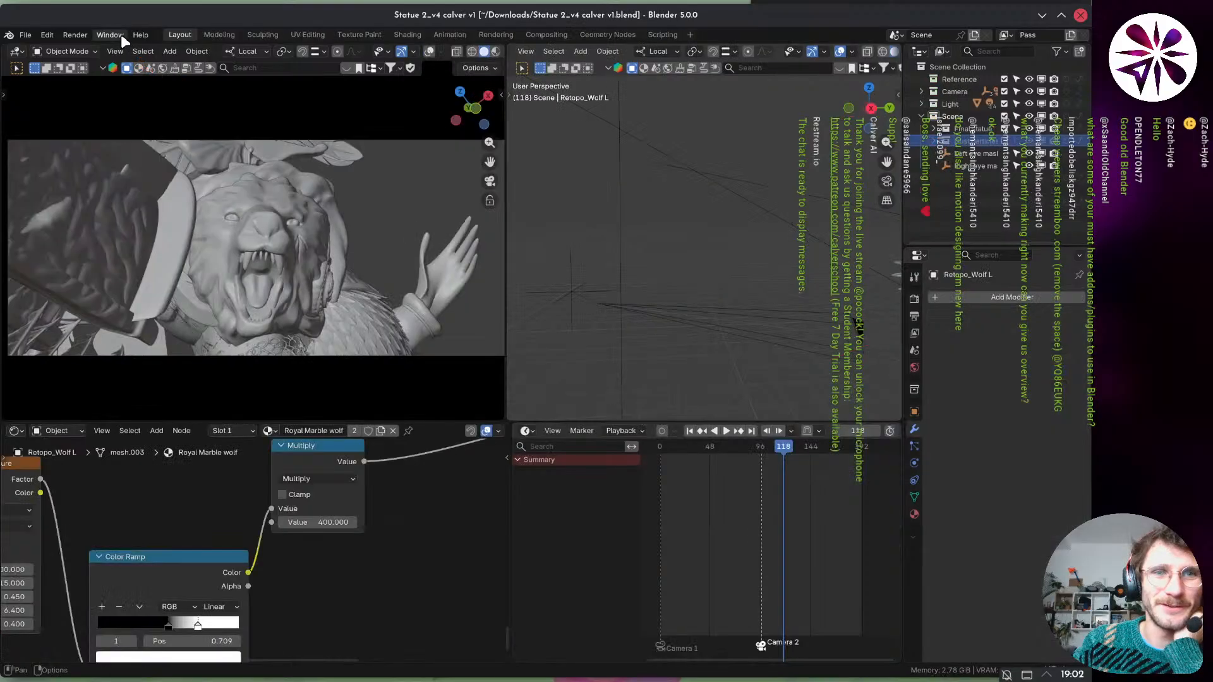
left_click(112, 35)
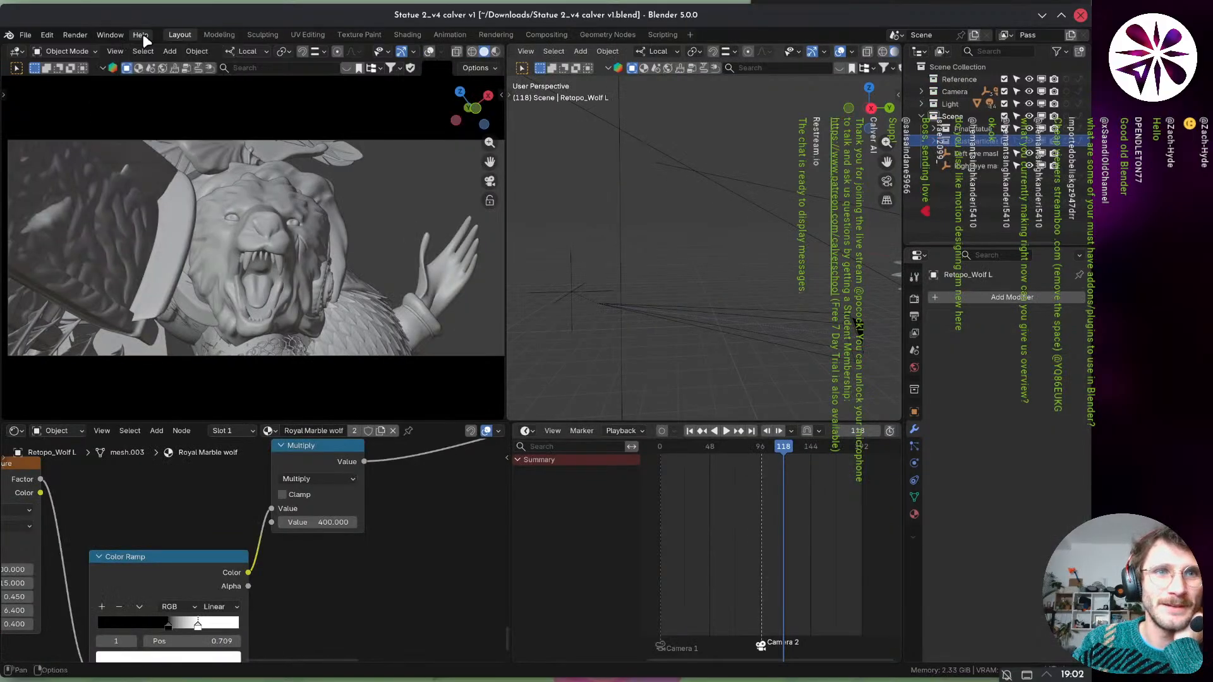
left_click(74, 34)
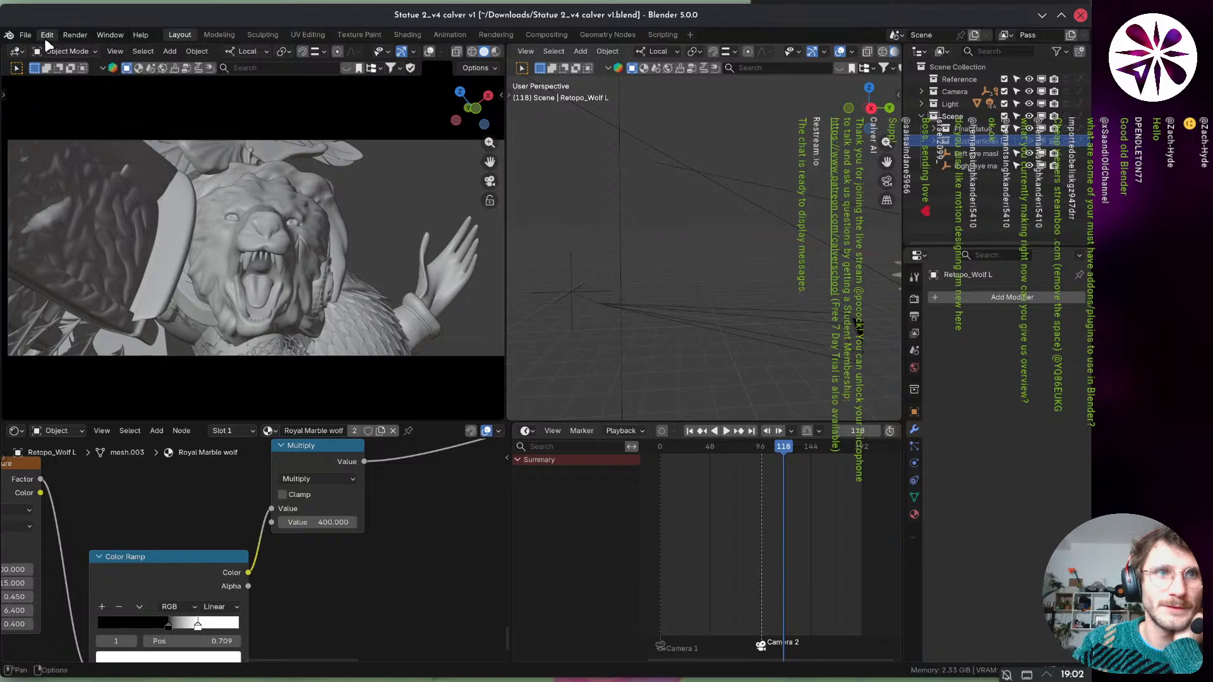
left_click(9, 35)
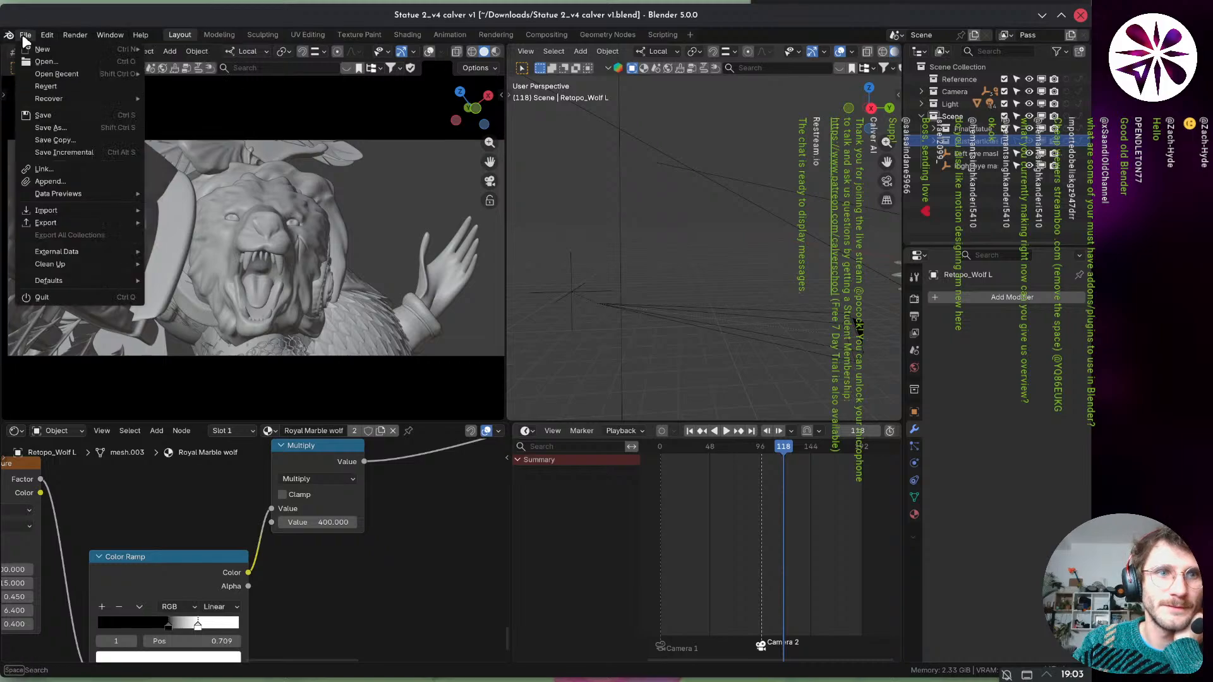
mouse_move(111, 38)
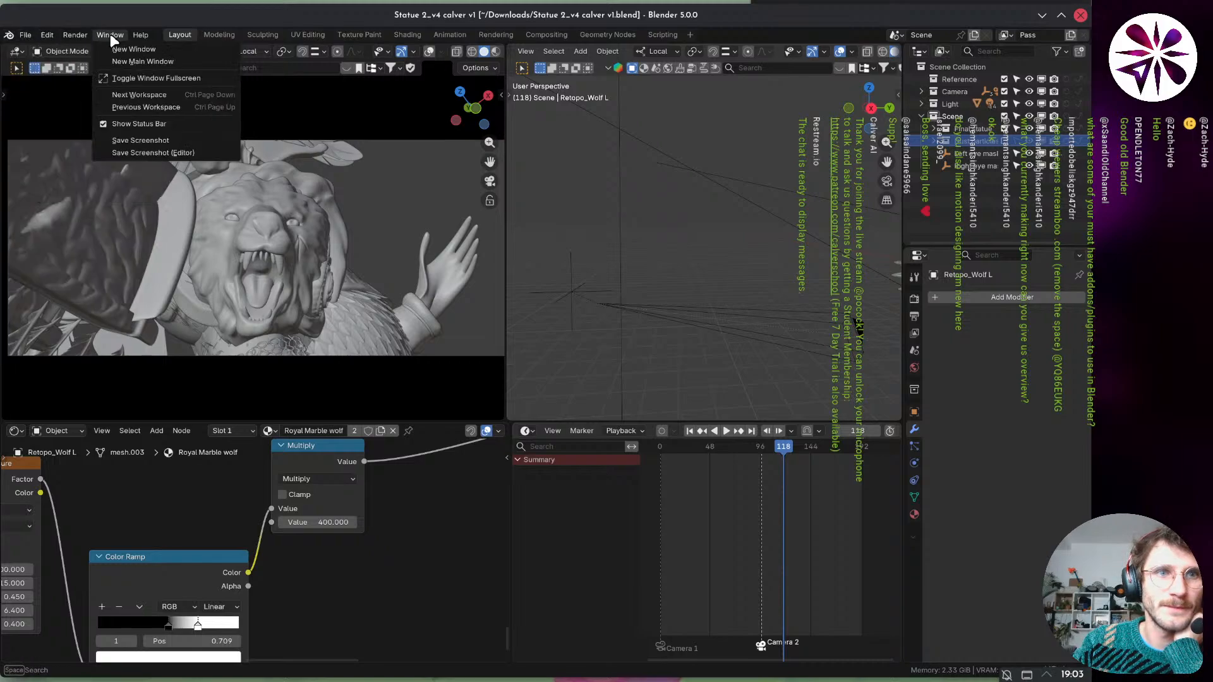
left_click(141, 36)
left_click(141, 39)
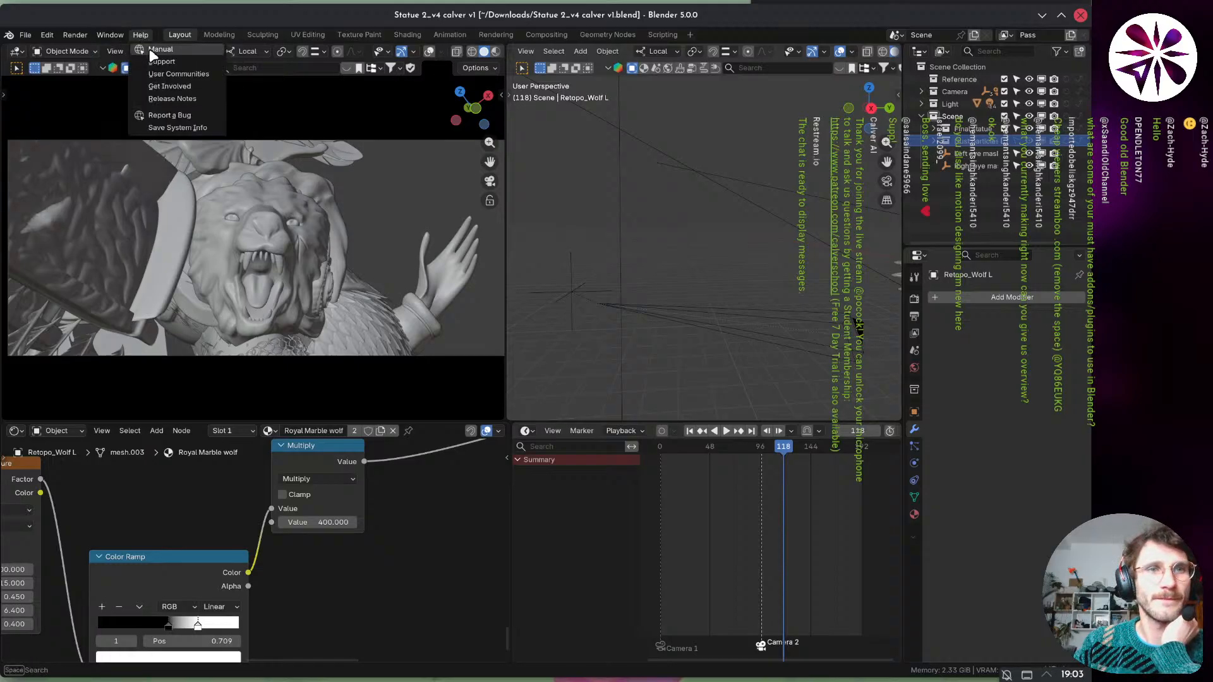
mouse_move(109, 40)
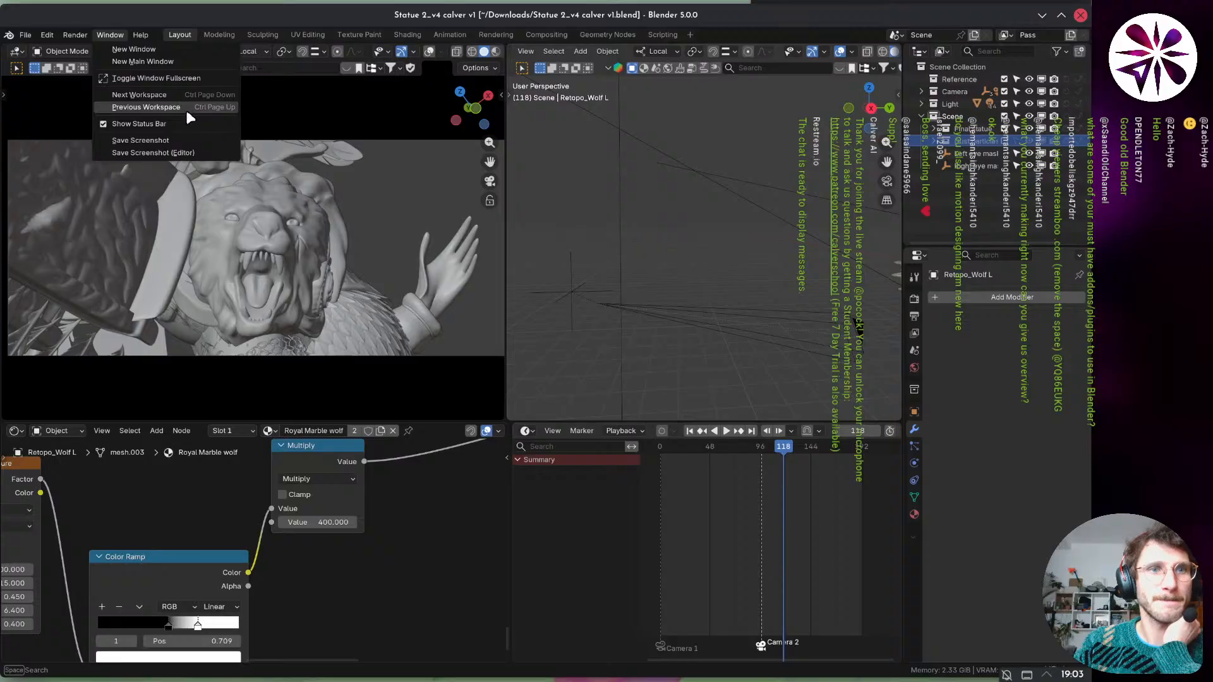
- Maximize the window and change the shader node editor area into a Python Console
left_click(1061, 16)
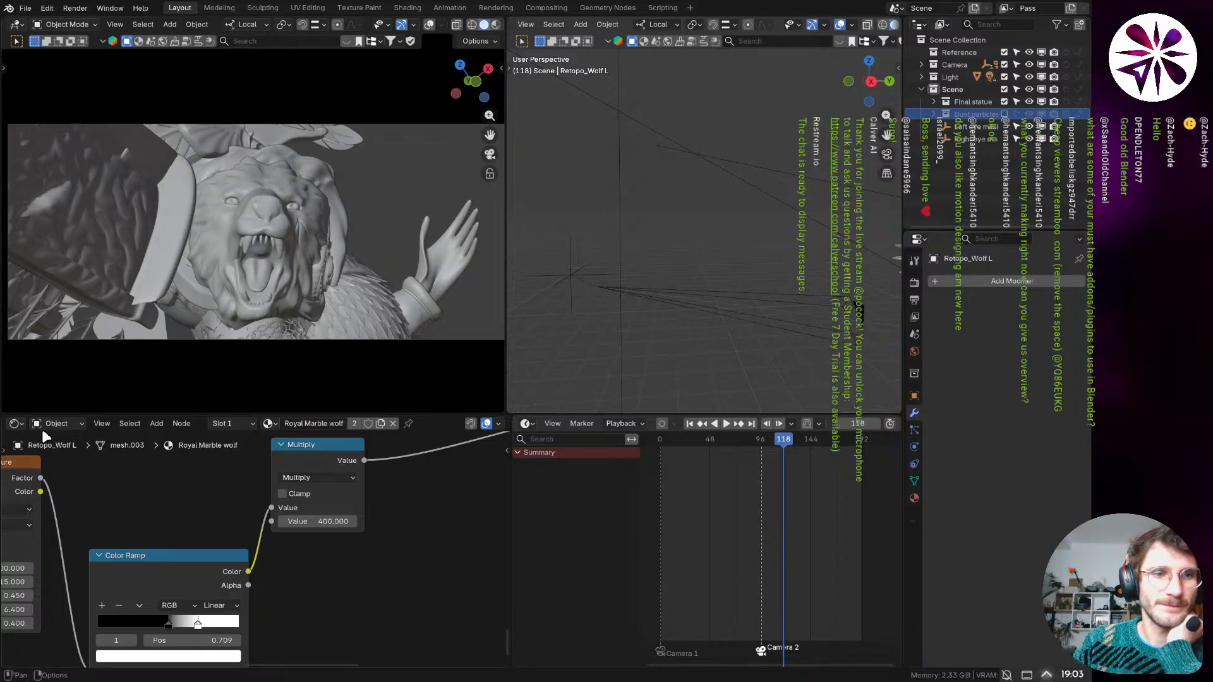
left_click(16, 424)
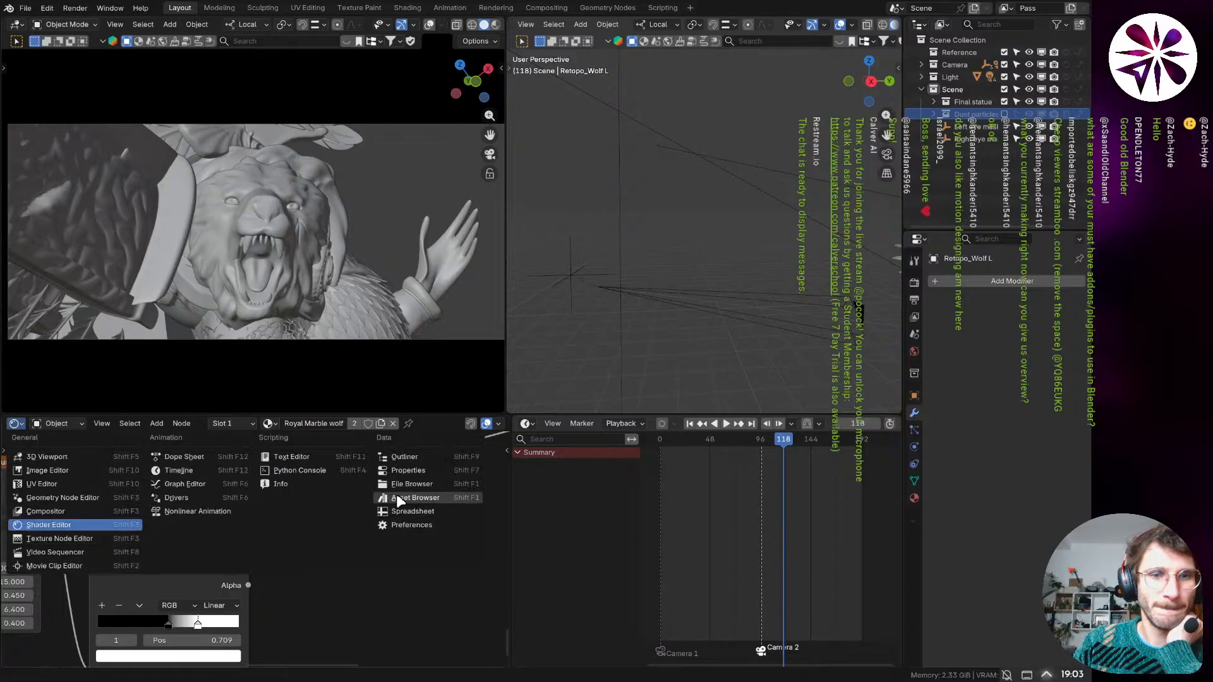
left_click(321, 472)
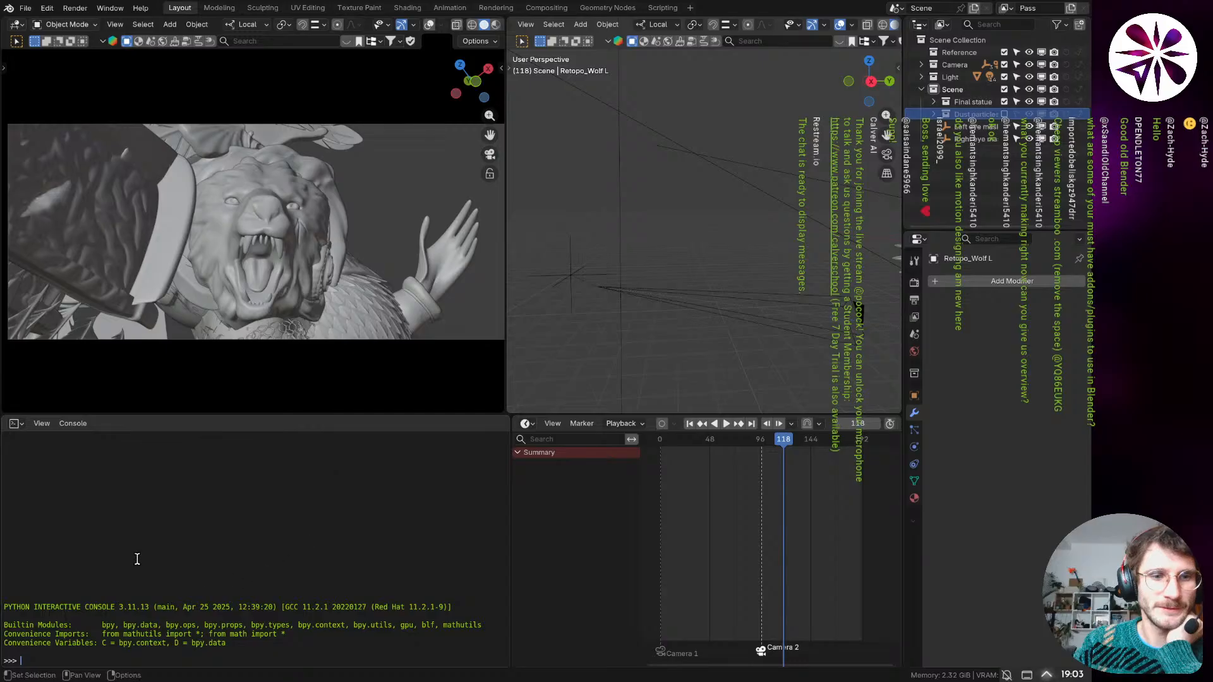
left_click(20, 424)
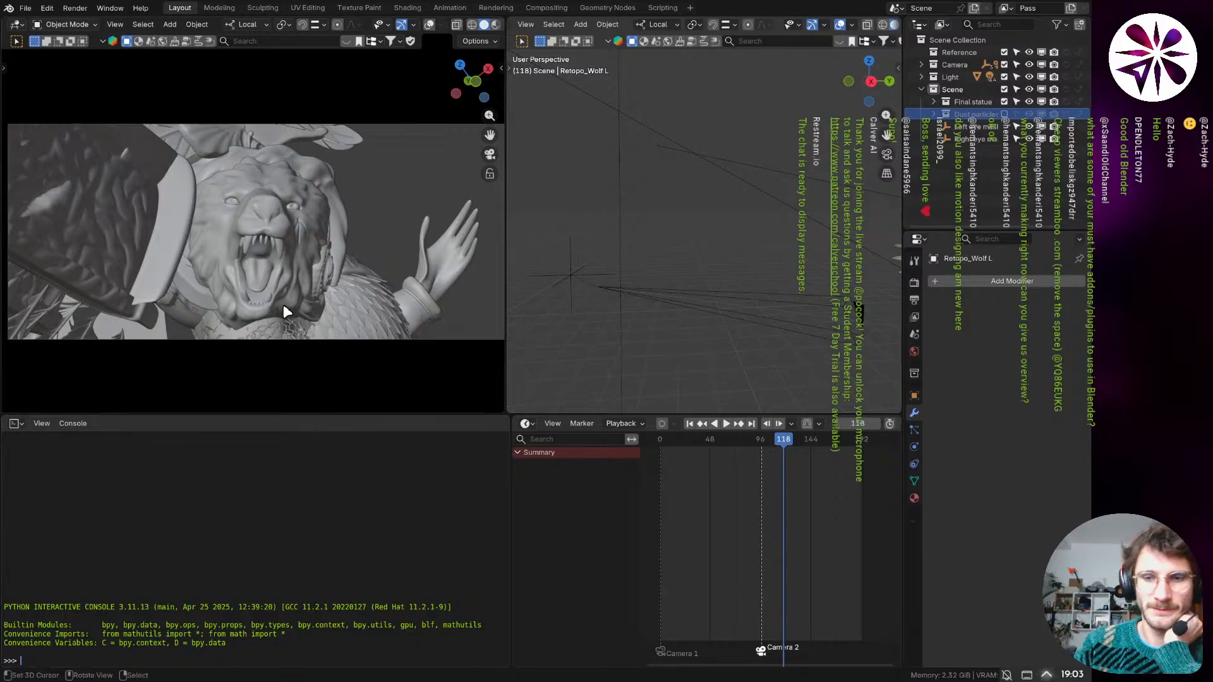
- Try to render frame 118 from the camera view while the Python Console is open
key("F12")
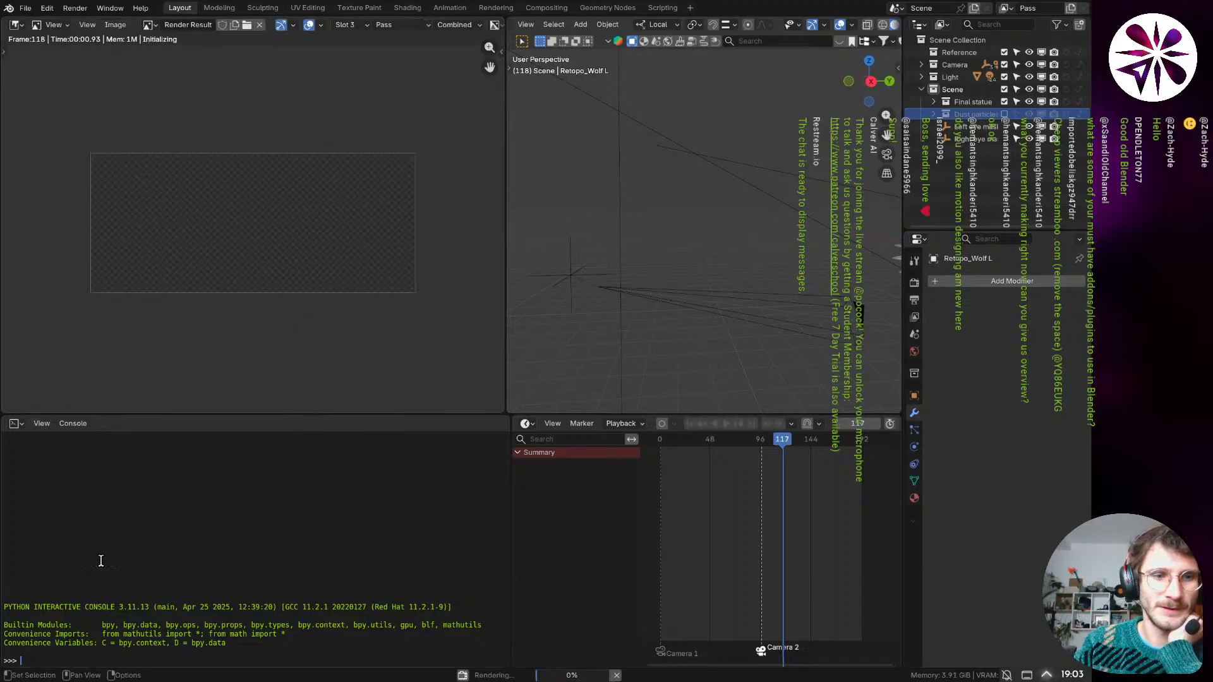
left_click(20, 425)
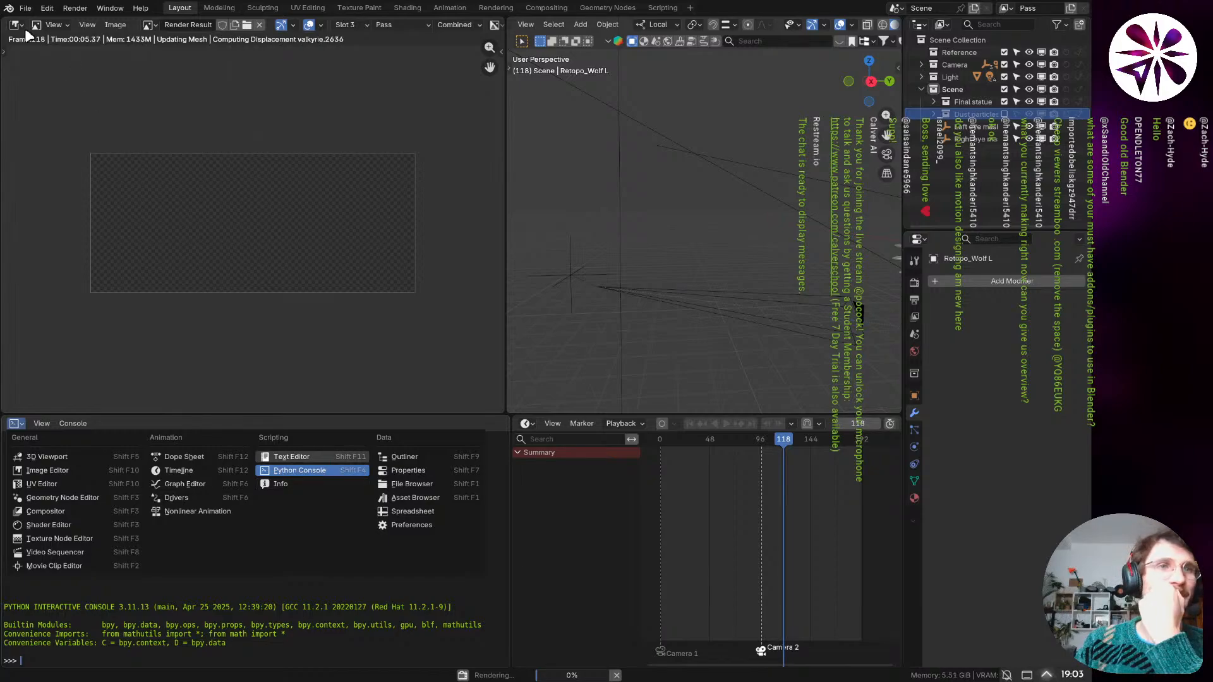
left_click(8, 8)
key("alt+Tab")
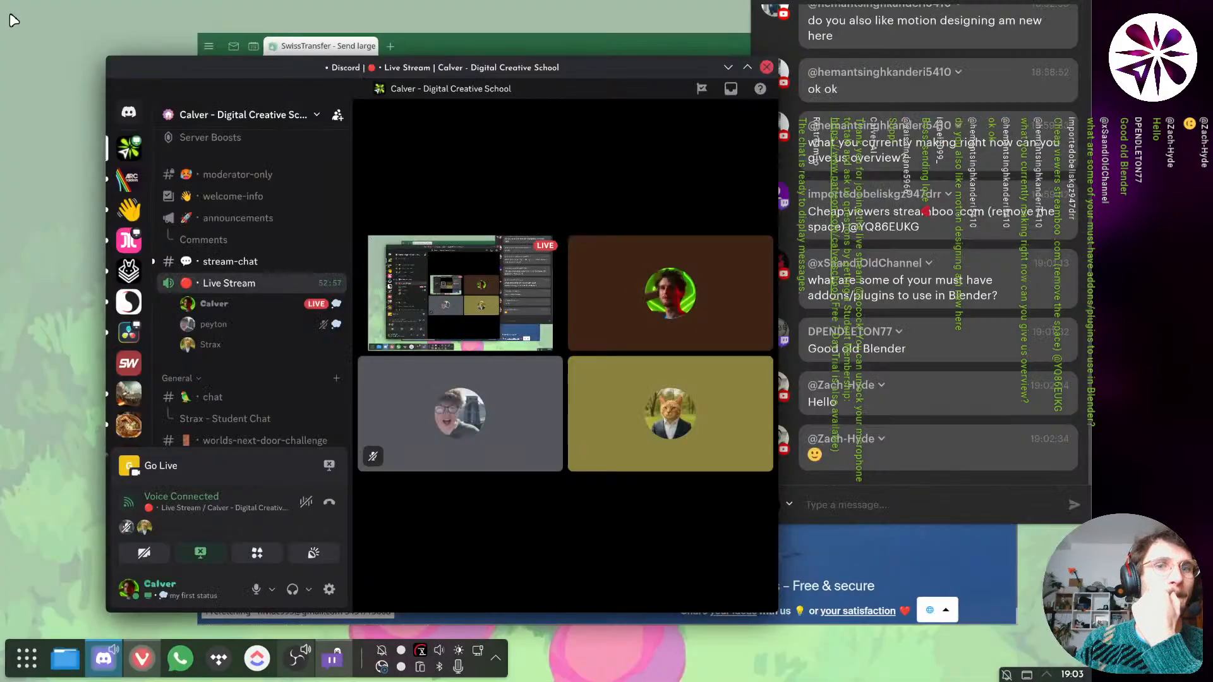
- Relaunch Blender, reopen the recent file Statue 2_v4 calver v1.blend and maximize its window
key("alt+space")
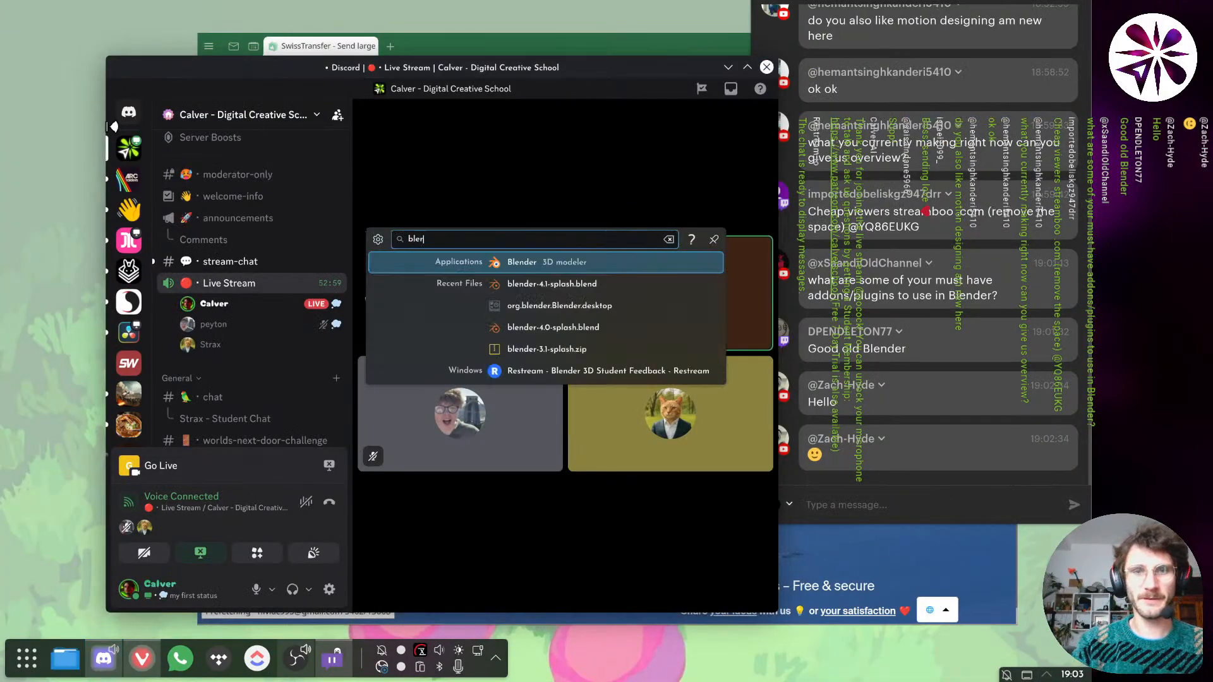
key("Return")
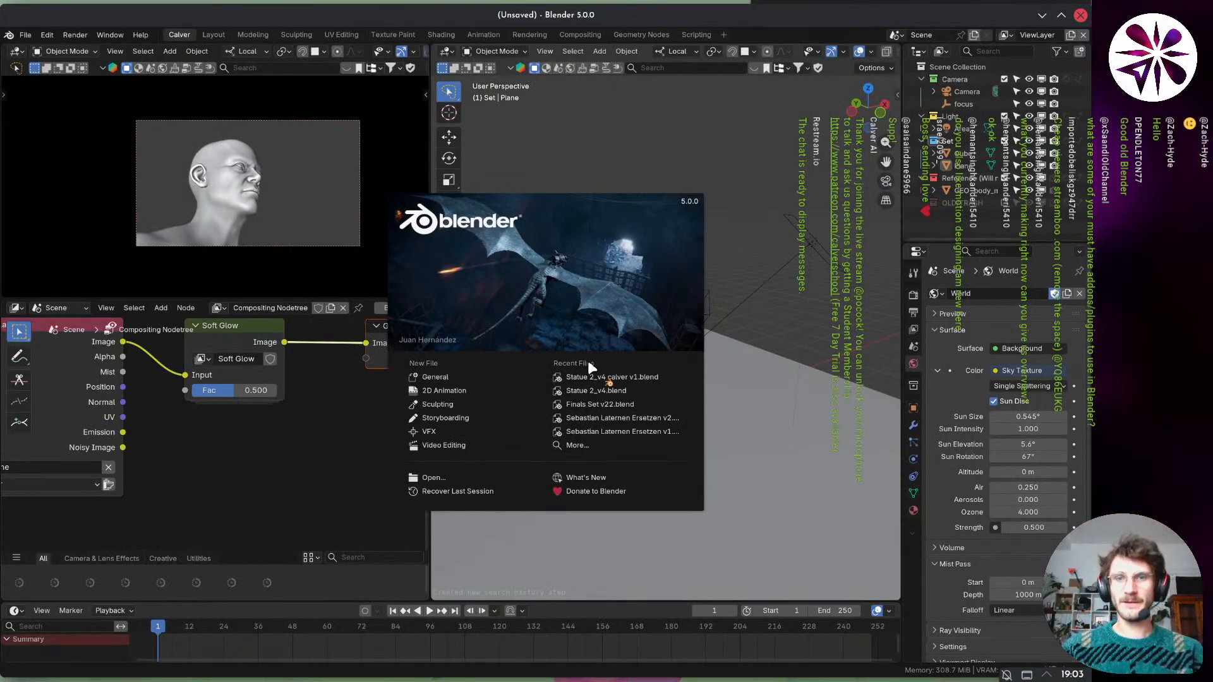
left_click(644, 377)
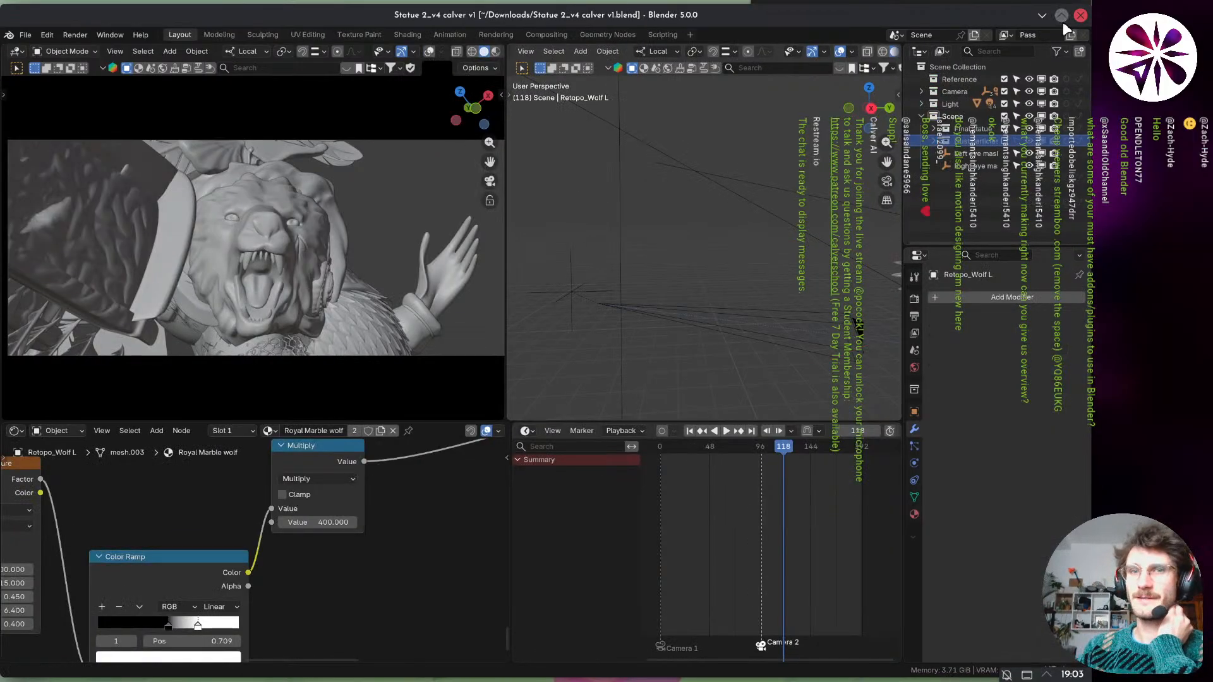
left_click(1062, 16)
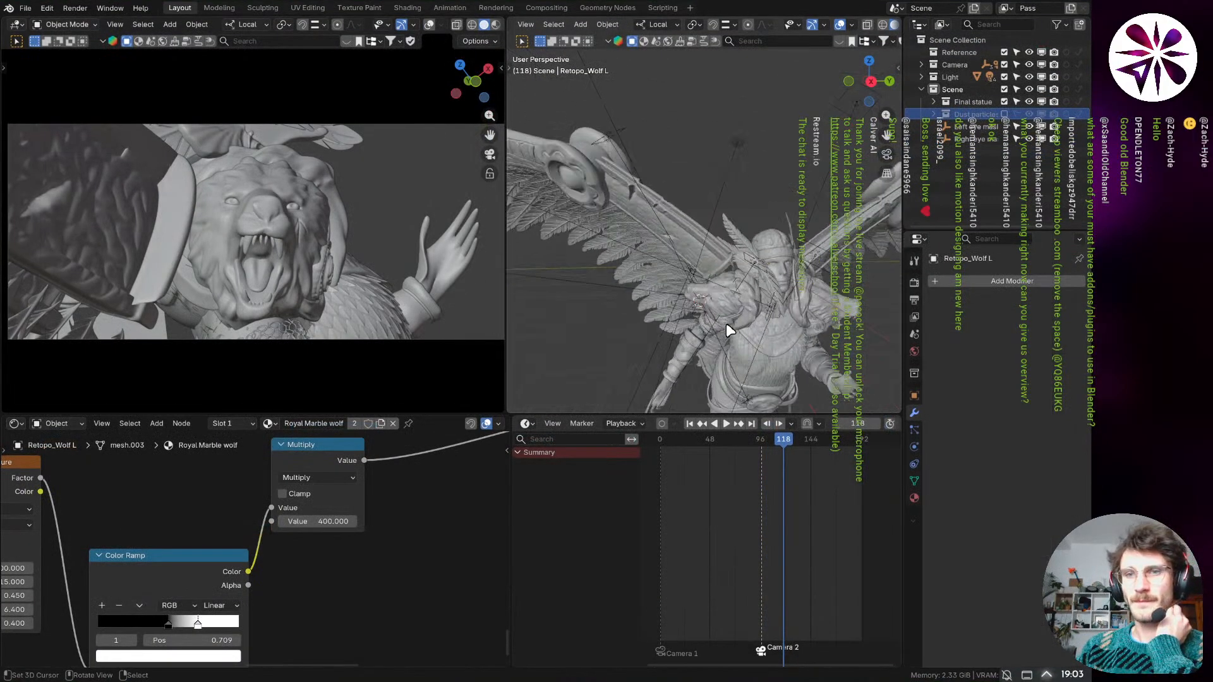
- Select the wolf head mesh and switch to the Shading workspace to preview it with its marble material
scroll(725, 323, "up", 6)
left_click(714, 296)
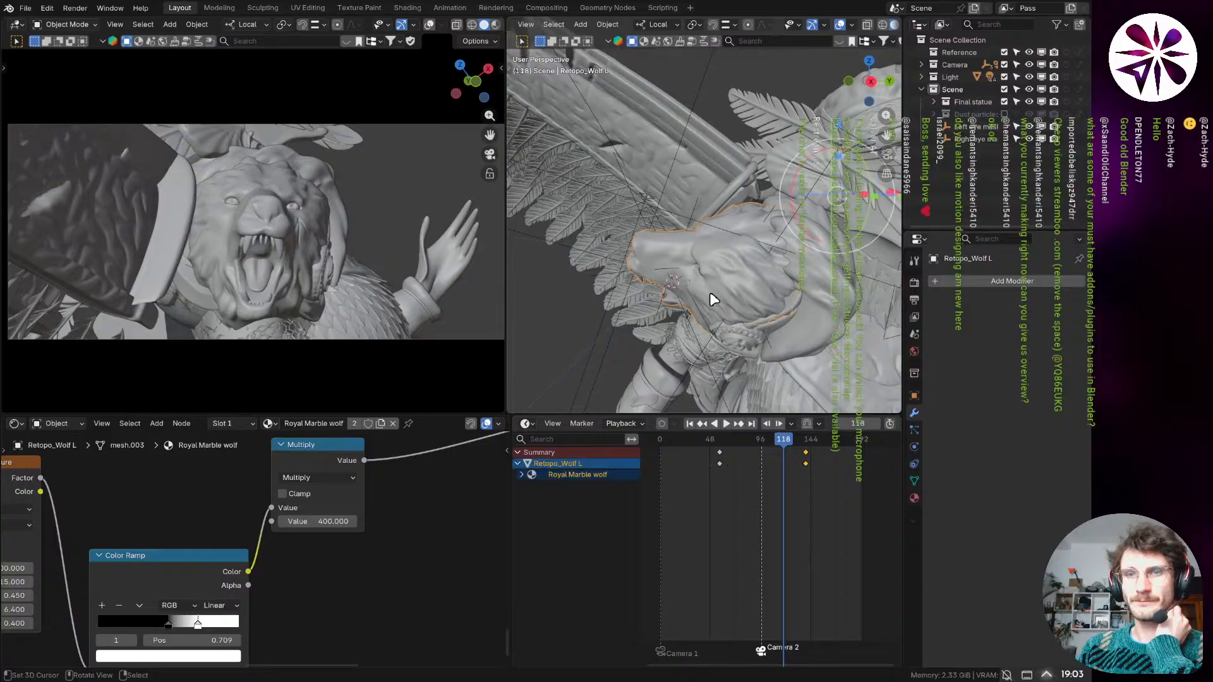
left_click(414, 9)
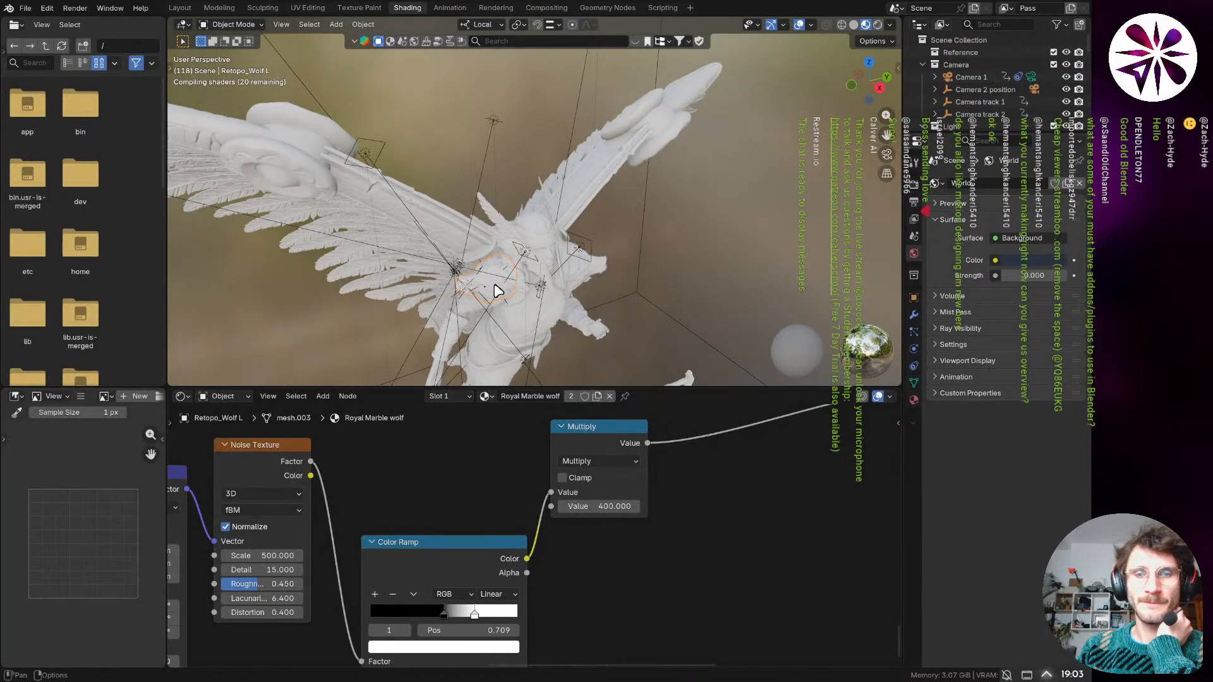
scroll(505, 290, "up", 8)
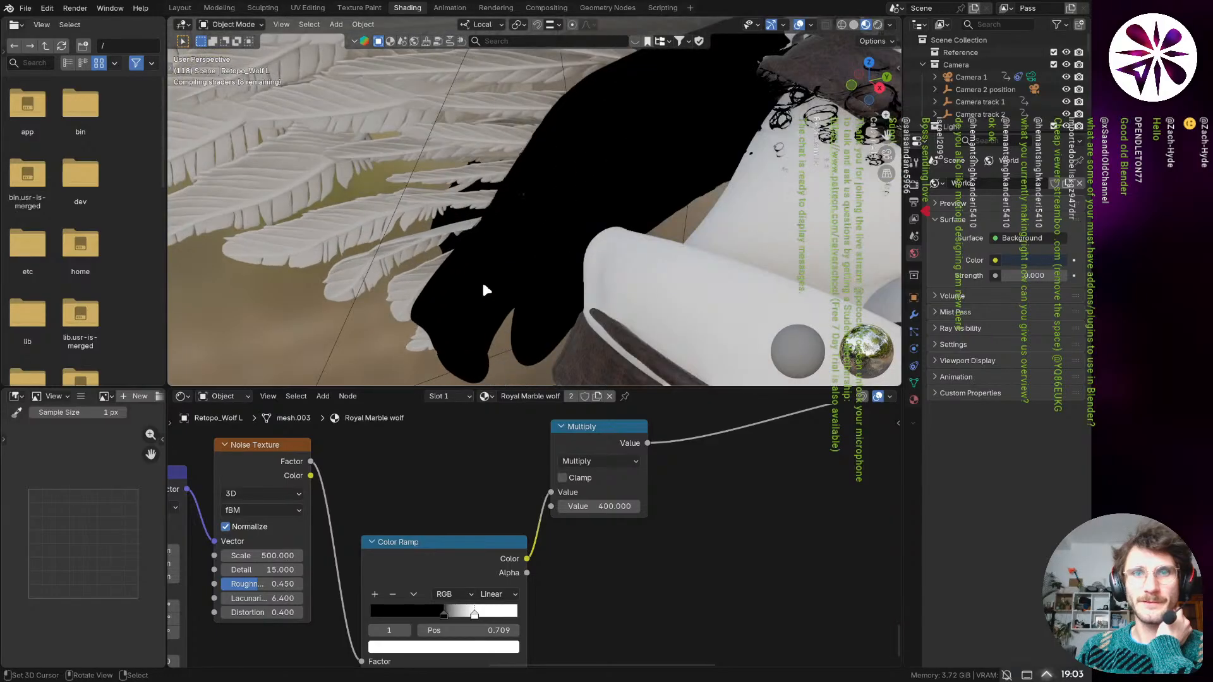
scroll(490, 274, "down", 8)
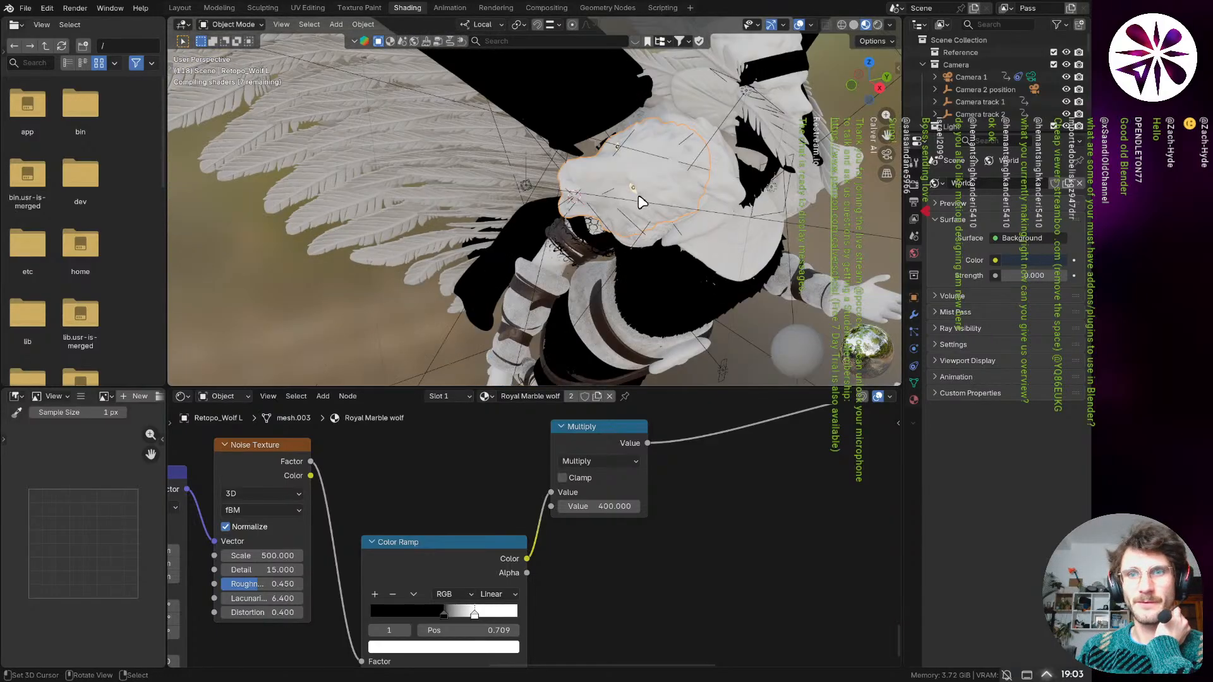
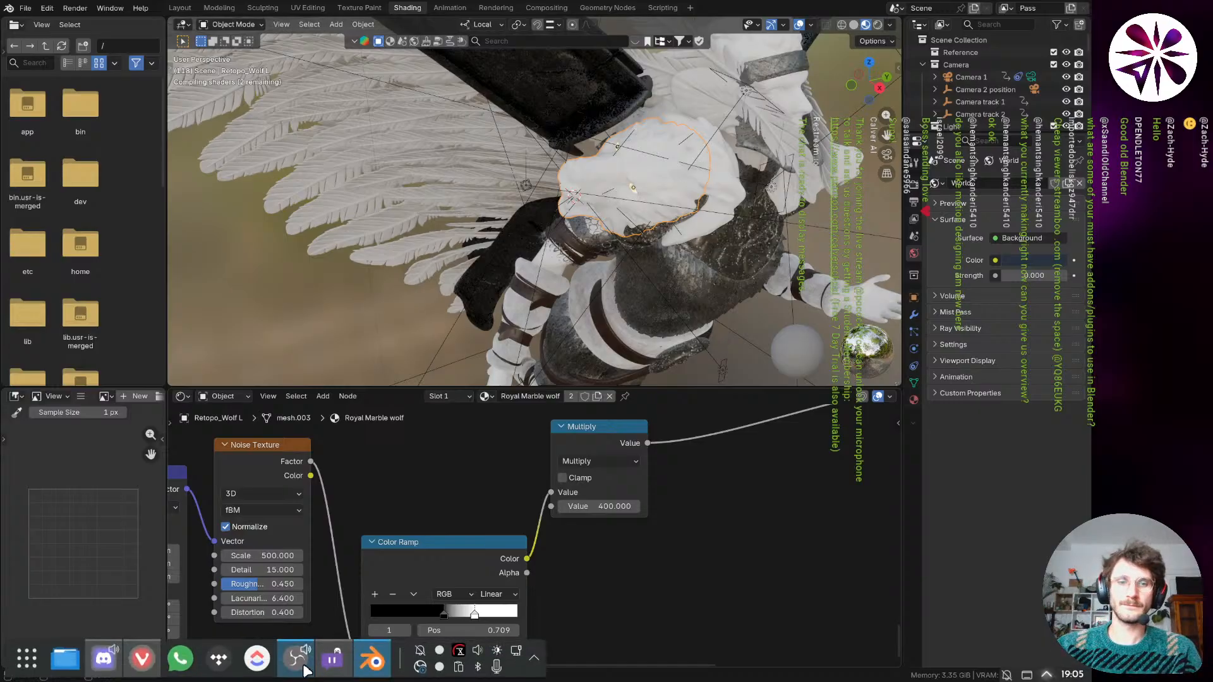
- Switch to Restream Chat and add the author of the cheap-viewers spam message to the blocklist
left_click(305, 666)
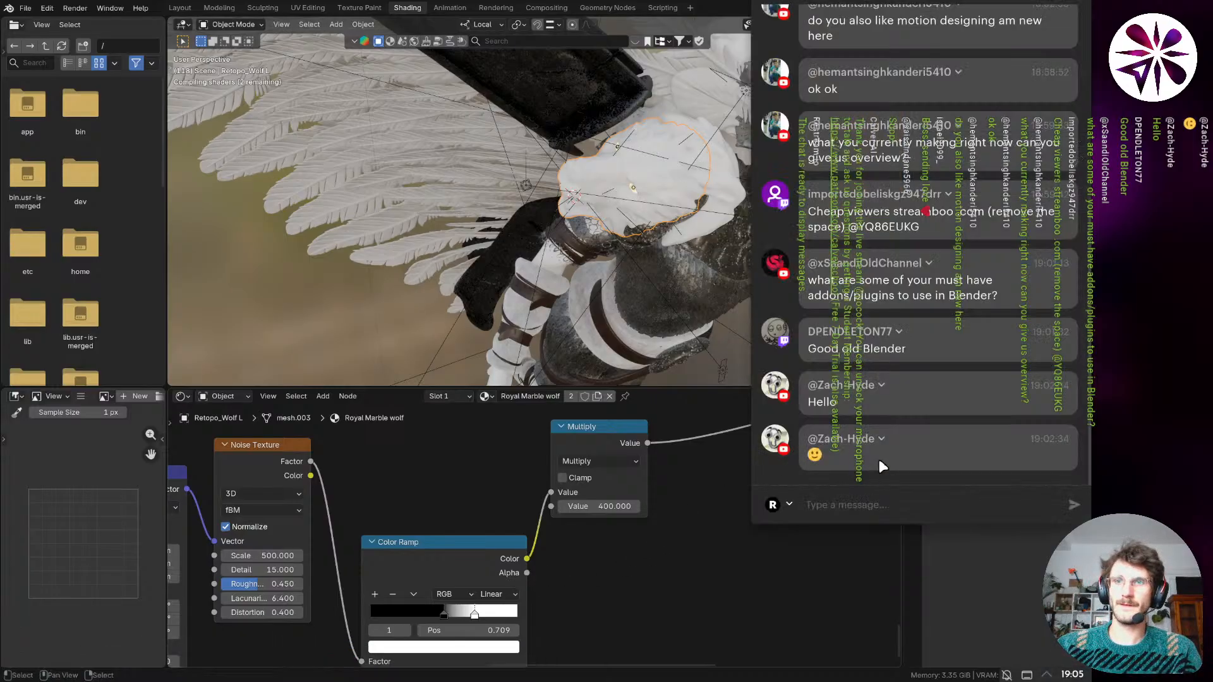
left_click(948, 195)
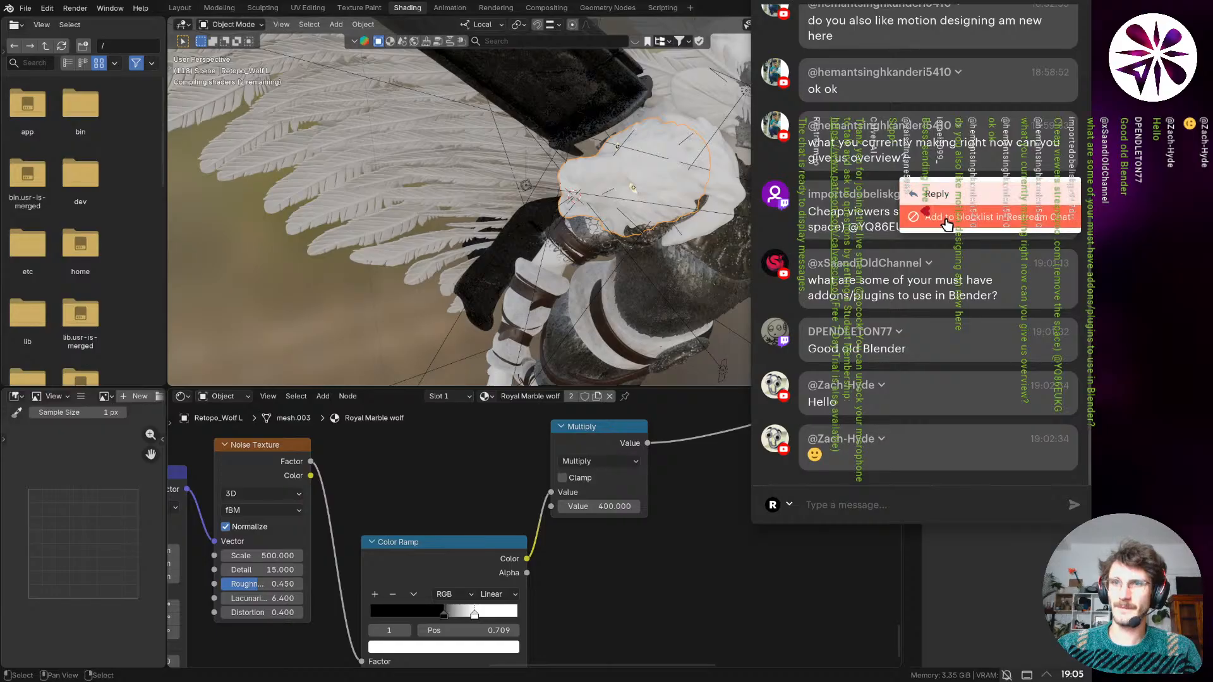
left_click(950, 226)
scroll(925, 256, "up", 3)
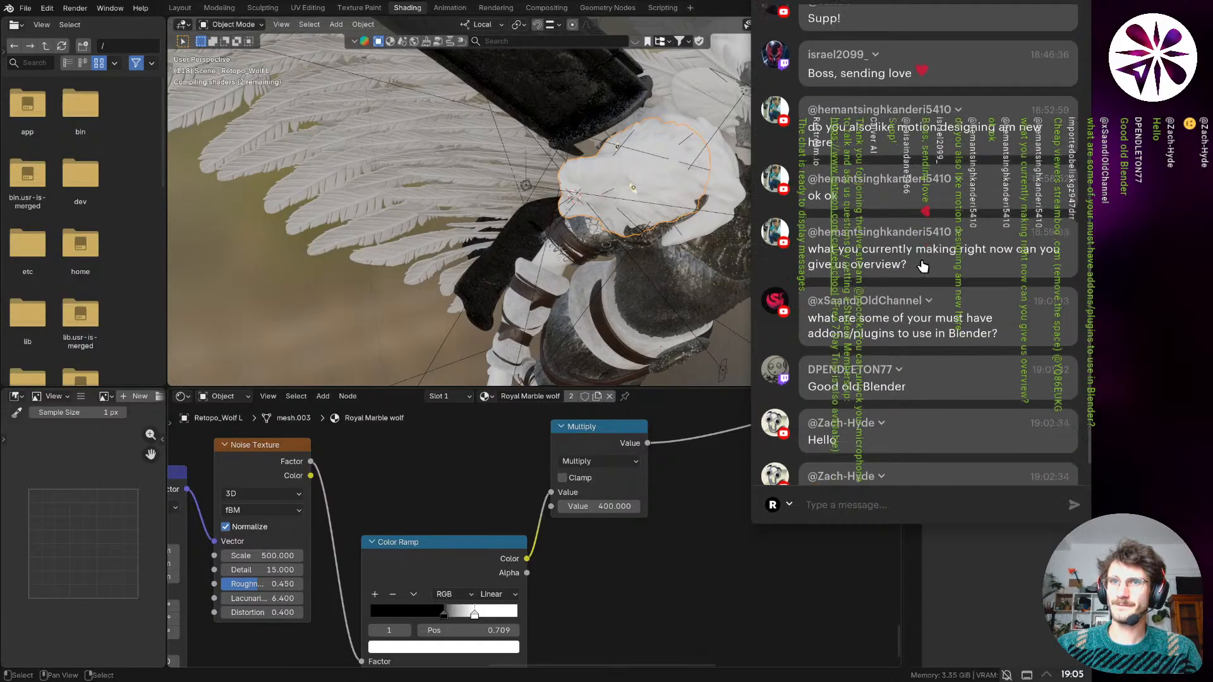
scroll(921, 259, "down", 3)
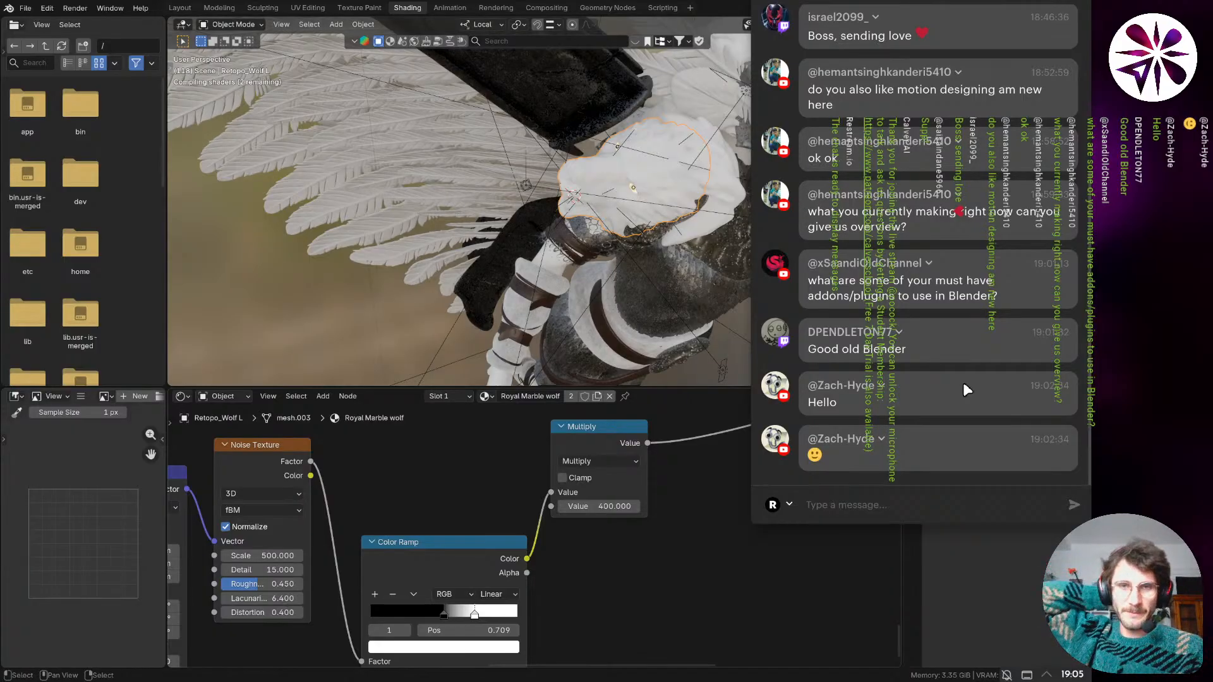
- Examine the wolf head's marble surface and glowing eyes up close in the material preview
scroll(674, 162, "up", 2)
scroll(651, 162, "up", 2)
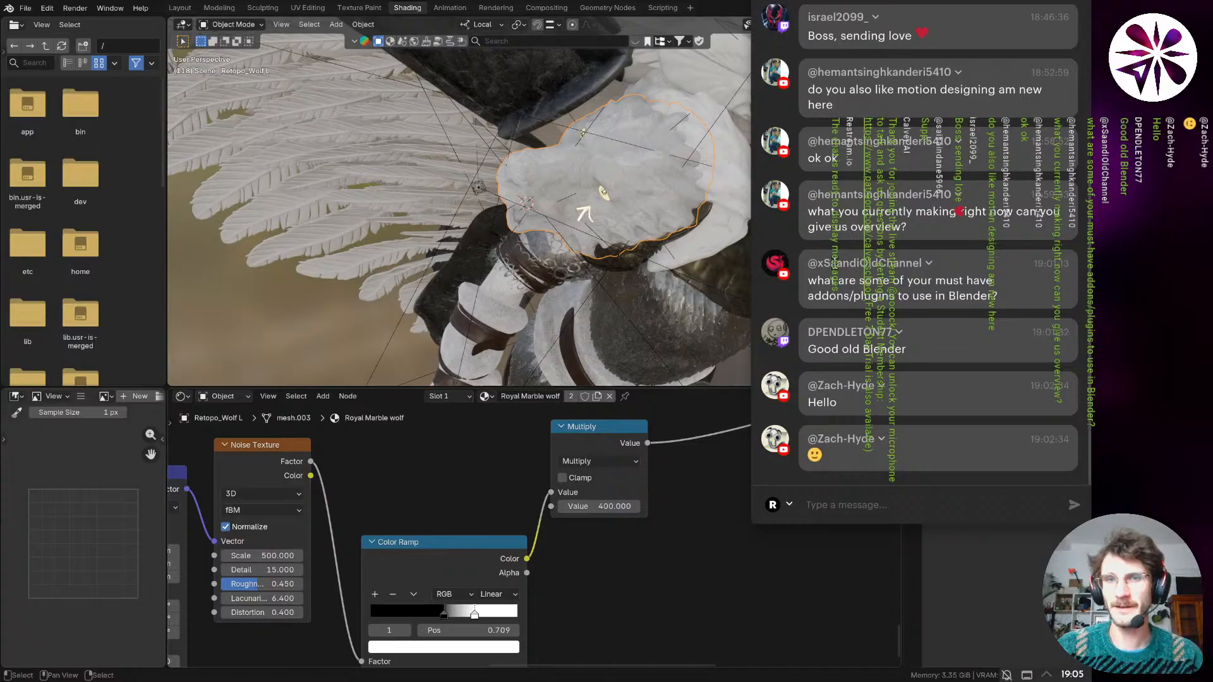
scroll(651, 163, "up", 3)
middle_click_drag(651, 162, 561, 194)
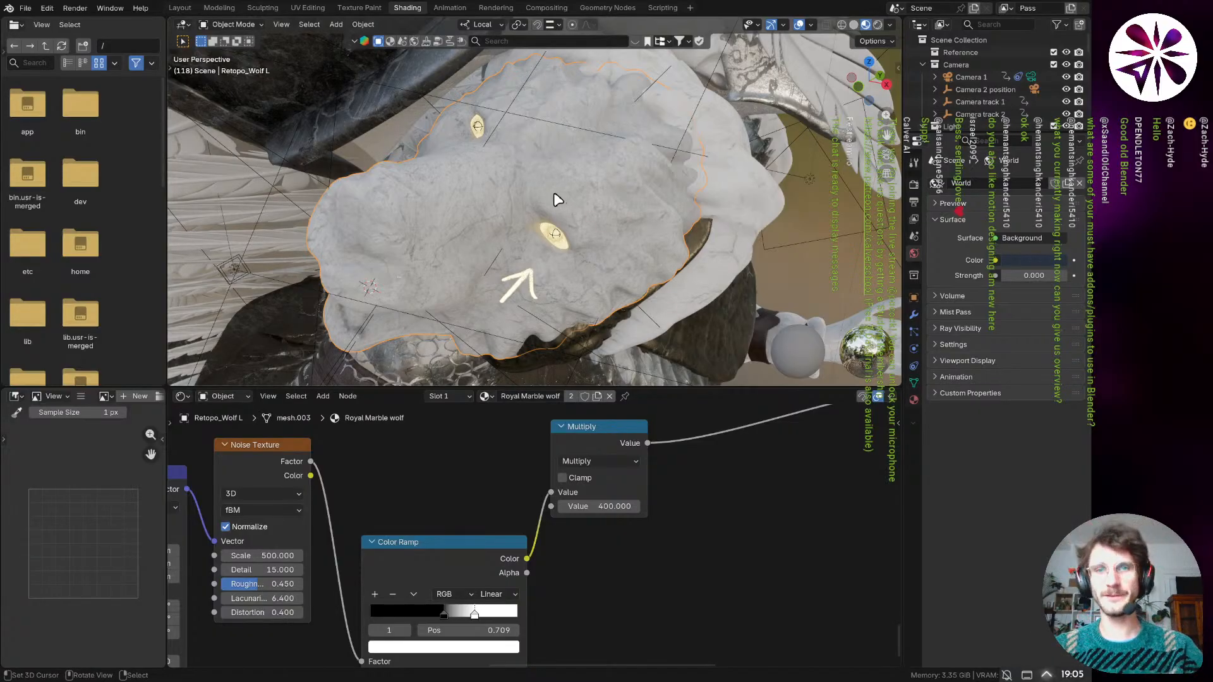
mouse_move(556, 197)
middle_mouse_down()
mouse_move(616, 190)
mouse_move(541, 201)
middle_mouse_up()
scroll(541, 201, "up", 3)
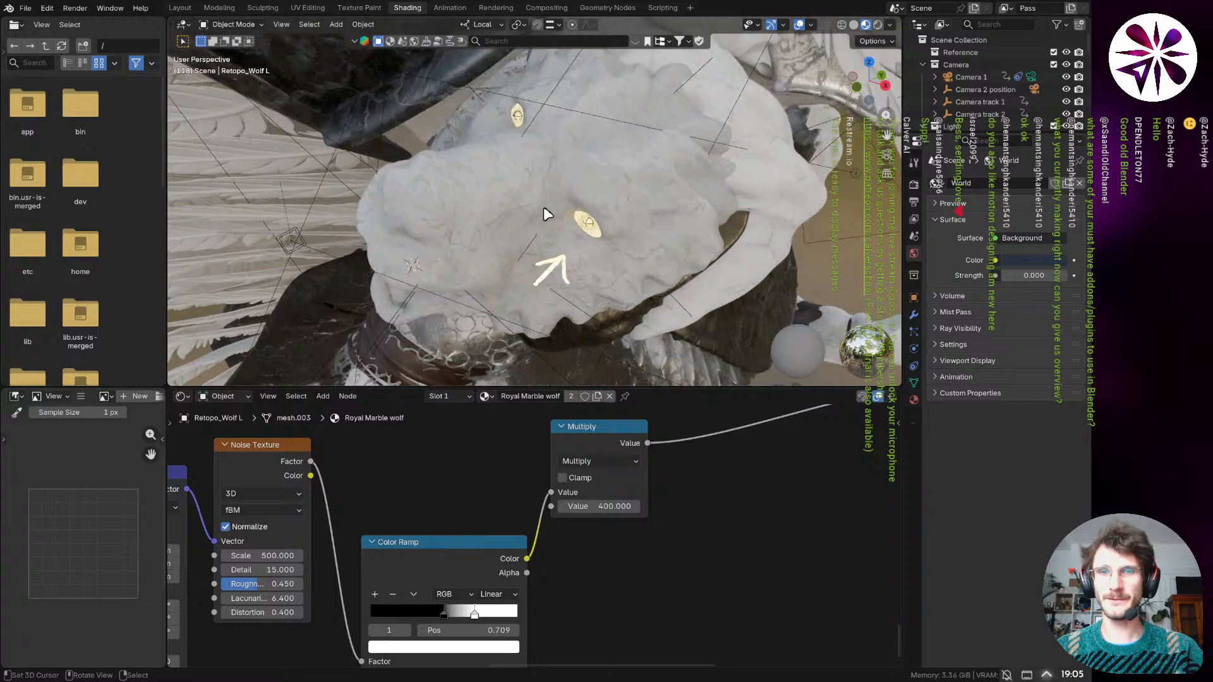
key("alt+Tab")
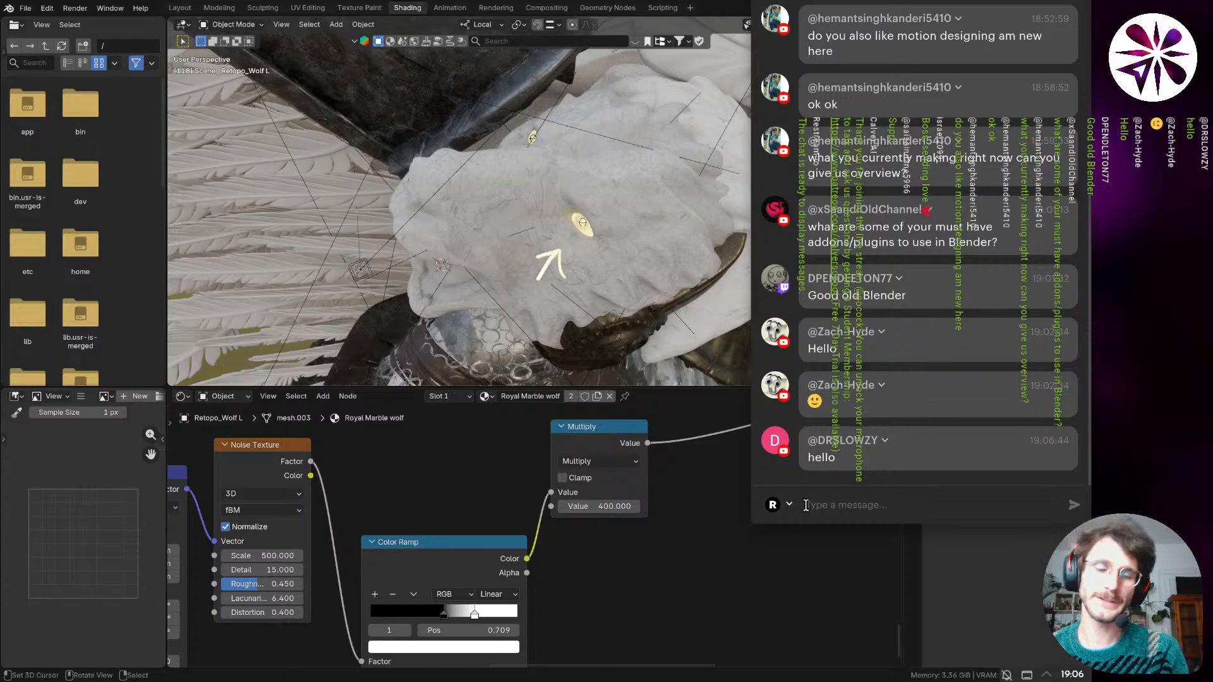
left_click(729, 528)
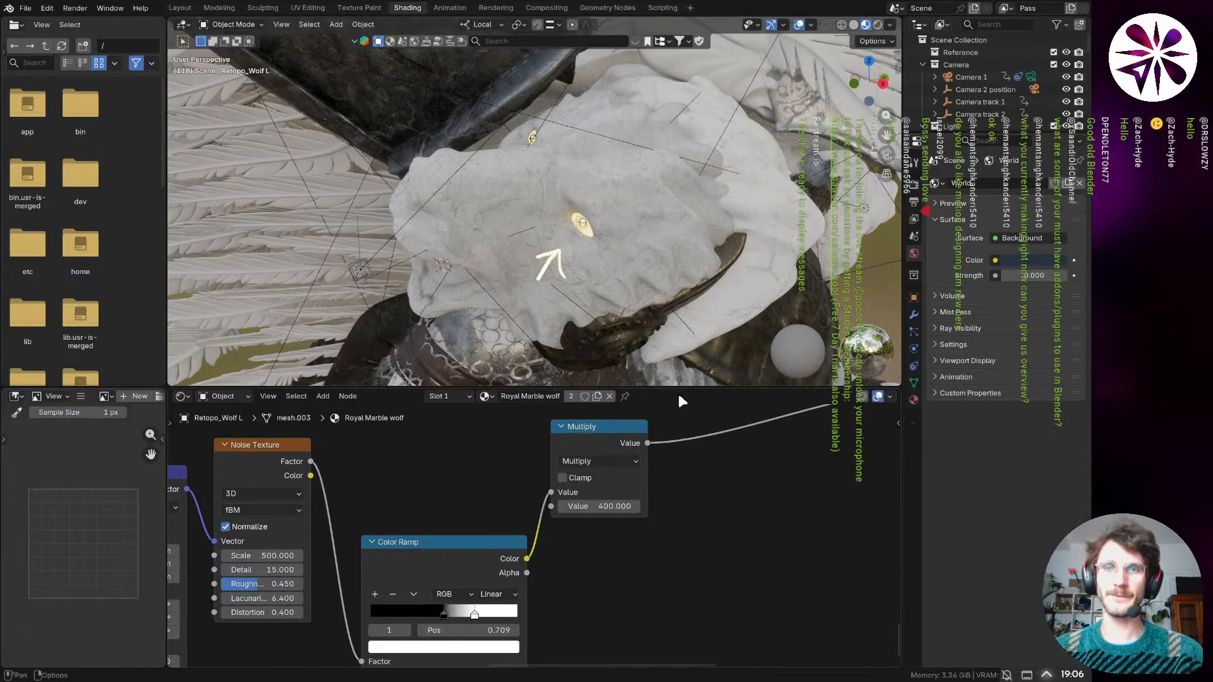
mouse_move(590, 263)
middle_mouse_down()
mouse_move(556, 253)
mouse_move(545, 231)
mouse_move(577, 266)
mouse_move(603, 265)
mouse_move(605, 235)
mouse_move(591, 246)
middle_mouse_up()
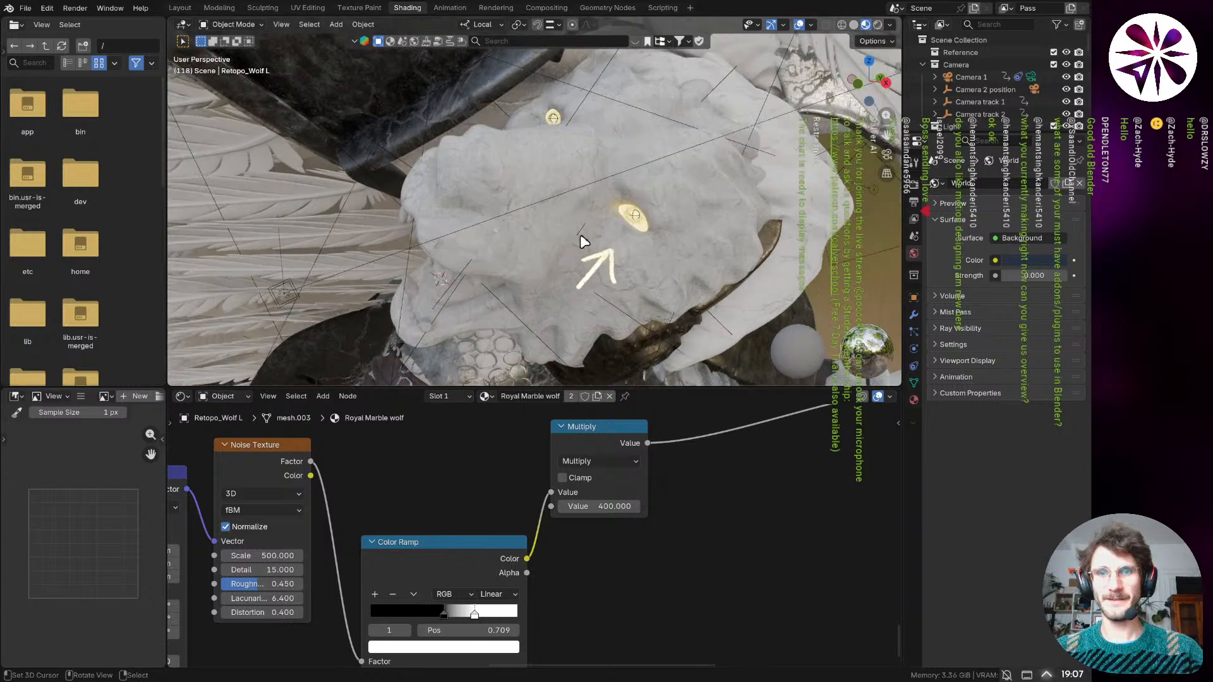
- Tidy the wolf head's Royal Marble wolf nodes by lining up the Color Ramp, Mapping and Texture Coordinate nodes with the Noise Texture
left_click(614, 263)
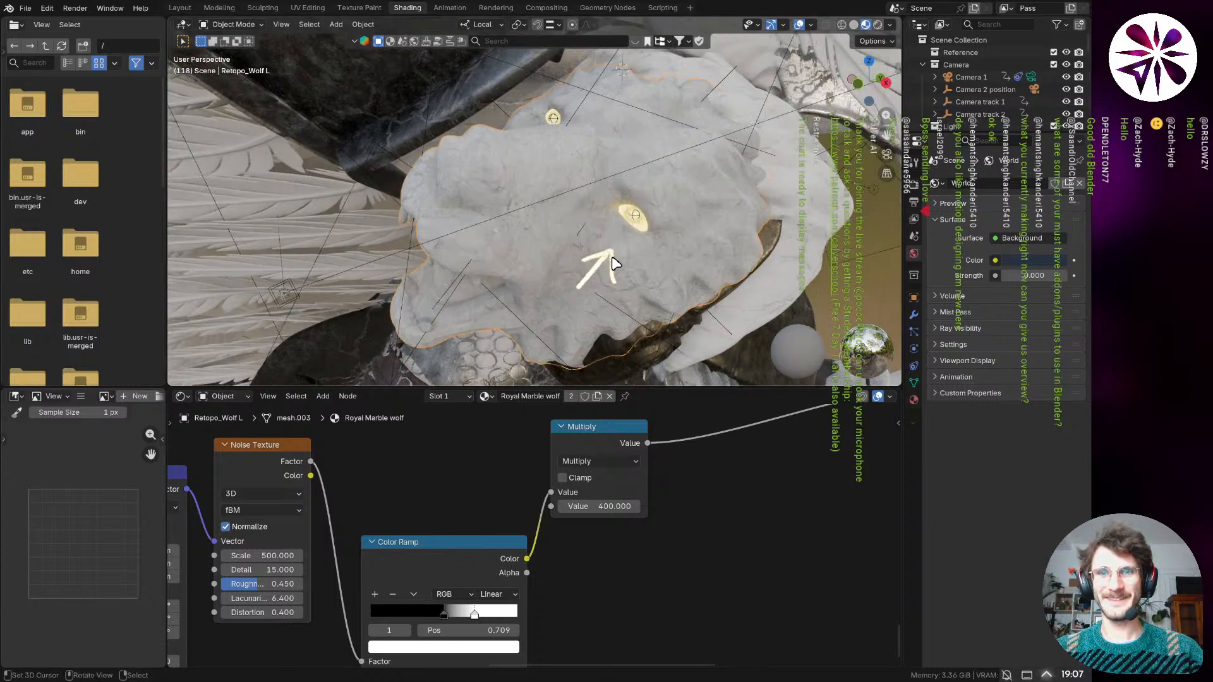
middle_click_drag(453, 486, 518, 490)
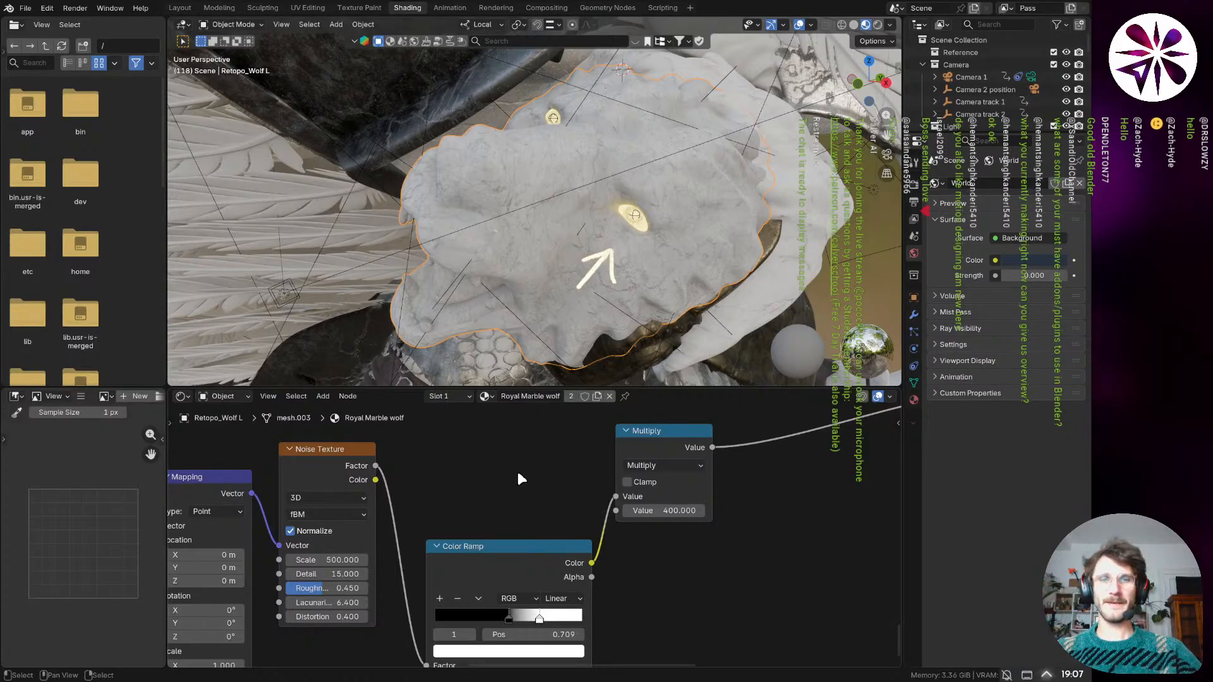
key("Home")
left_click_drag(644, 537, 636, 457)
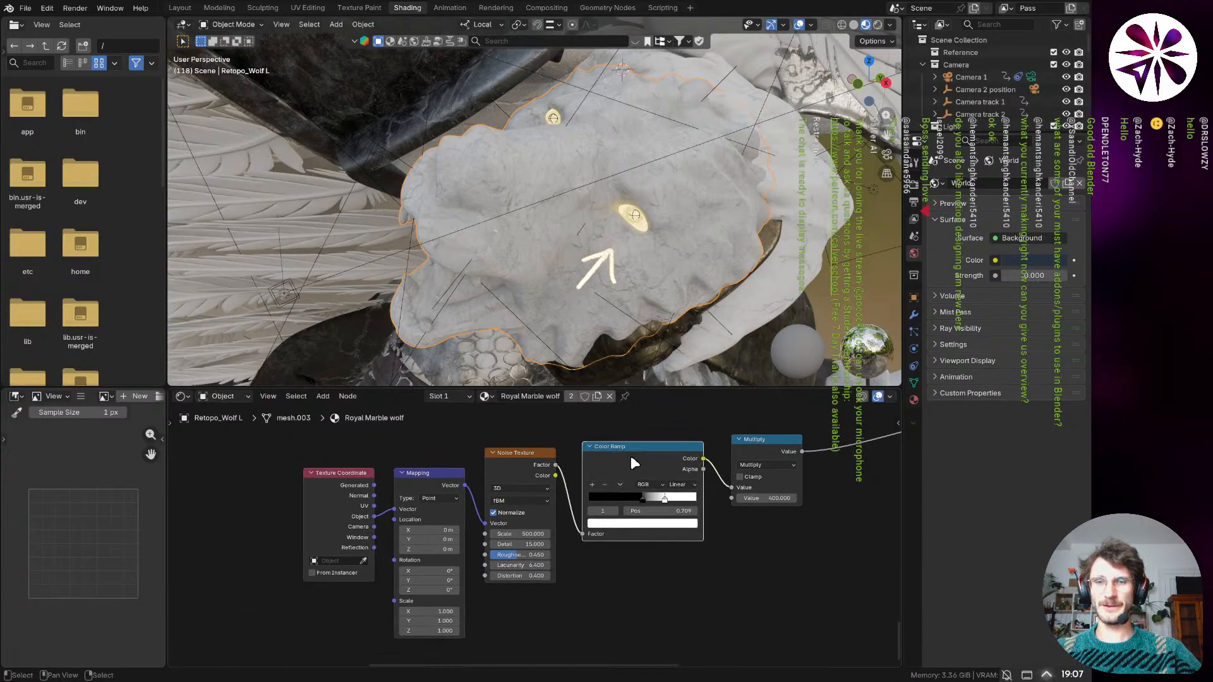
scroll(635, 456, "up", 2)
middle_click_drag(490, 480, 662, 489)
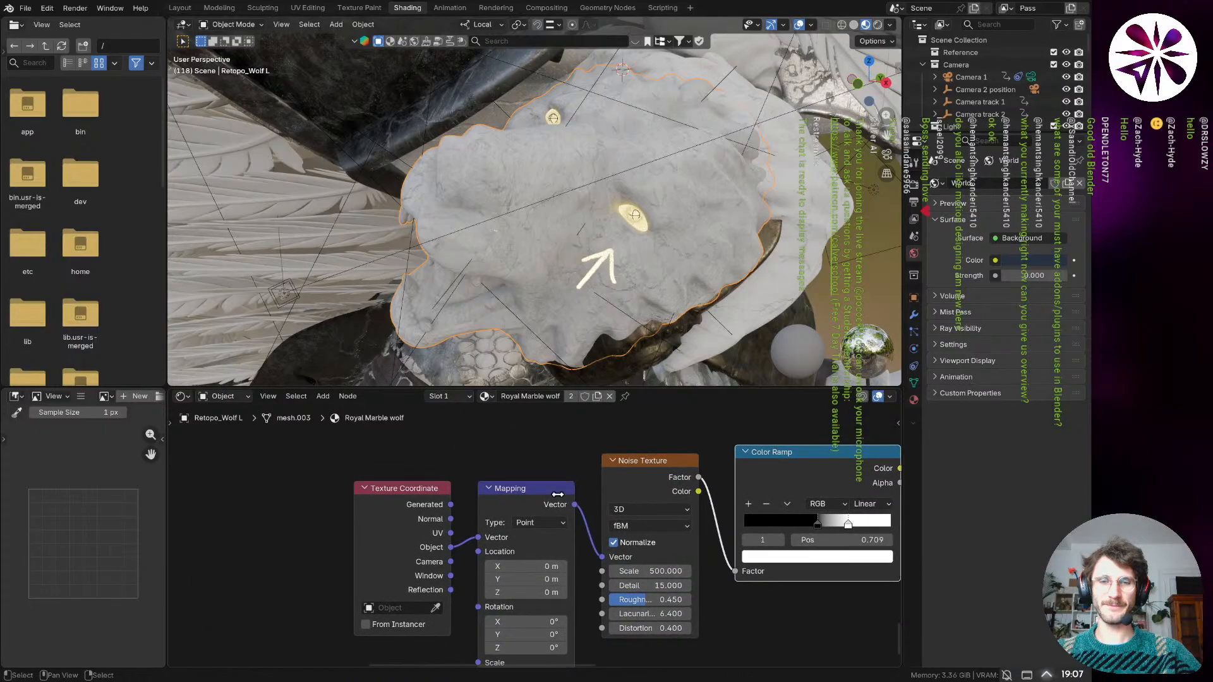
left_click_drag(398, 453, 537, 542)
key("g")
left_click(534, 516)
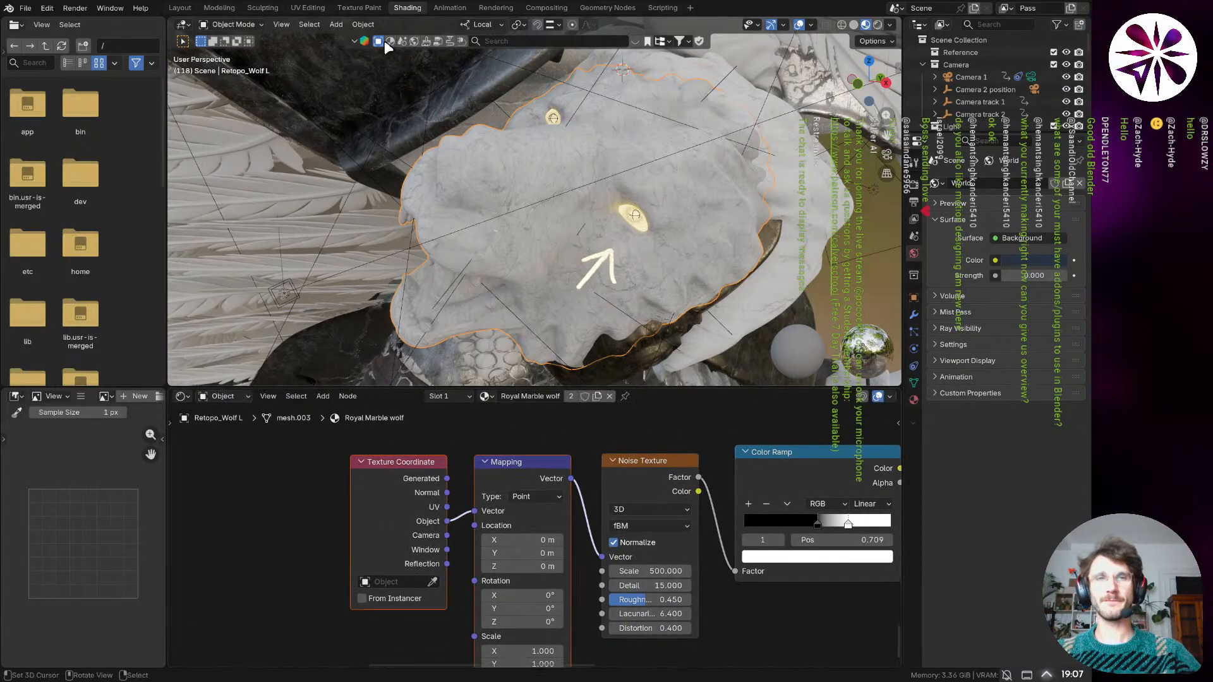
- Browse the online model assets in the viewport's asset bar and hide the bar again
left_click(479, 45)
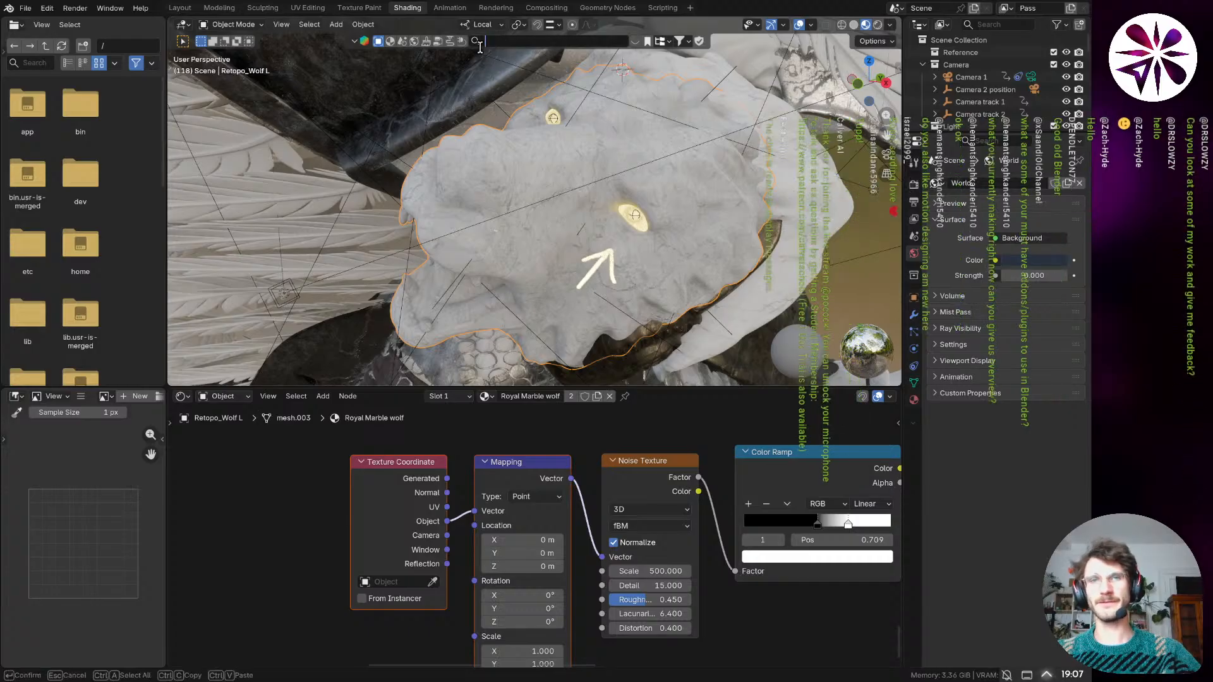
key("Return")
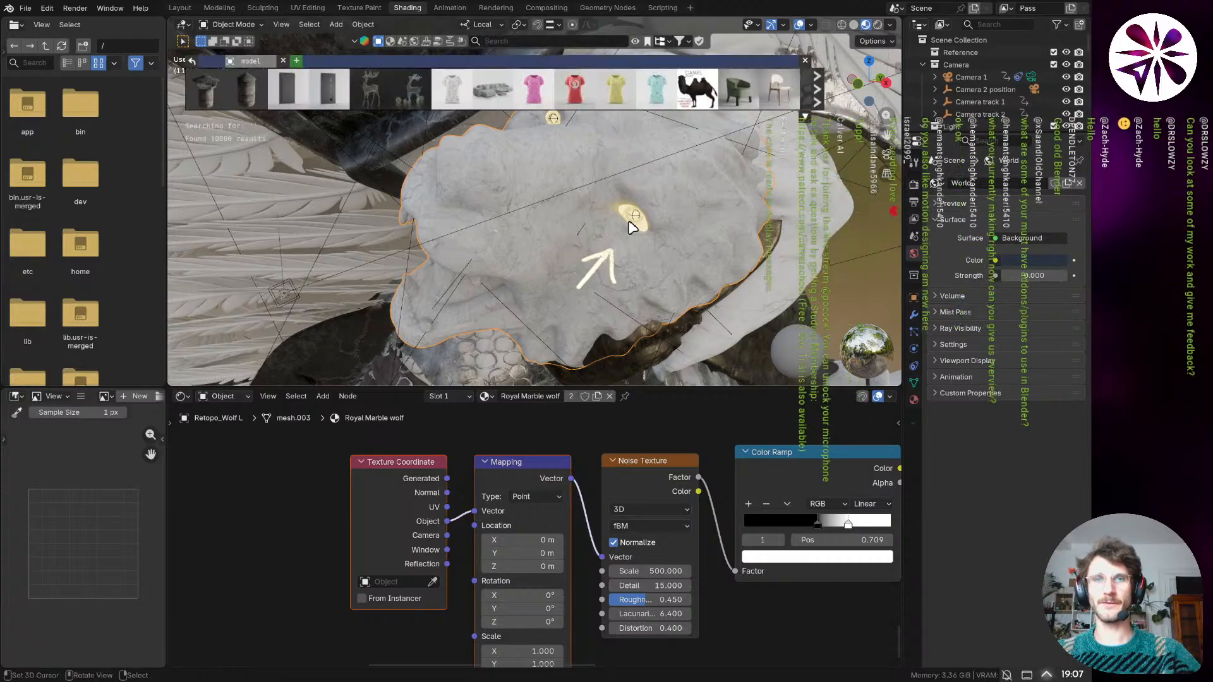
mouse_move(475, 91)
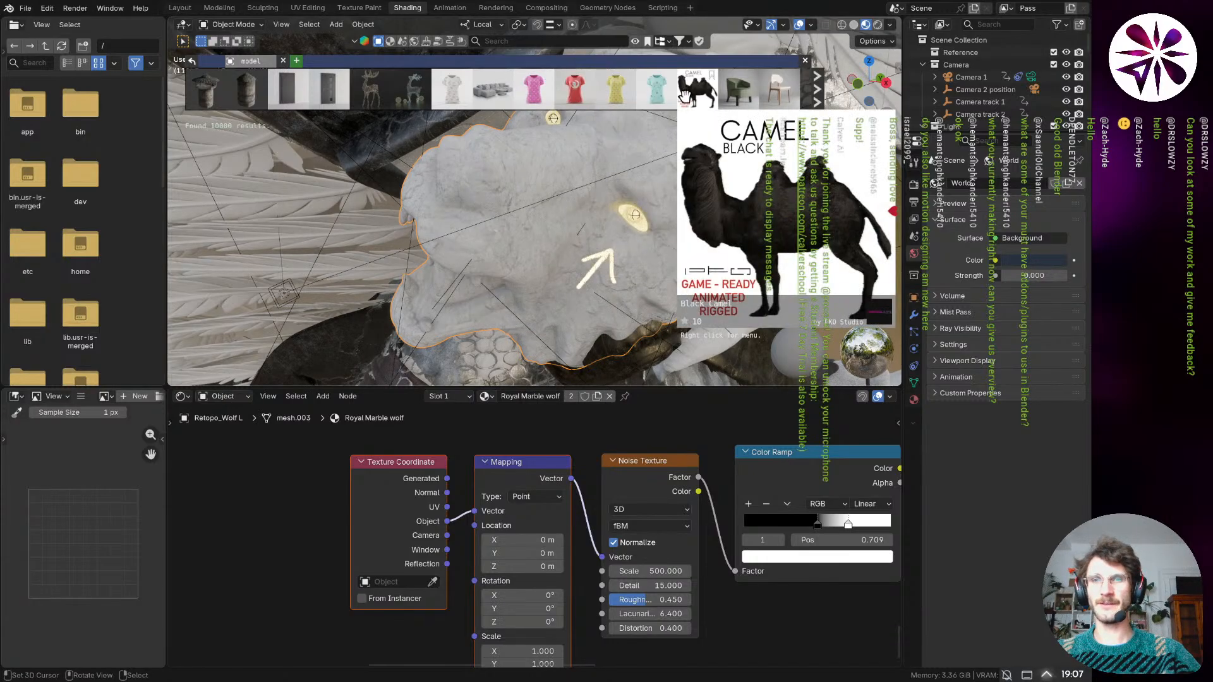
mouse_move(730, 100)
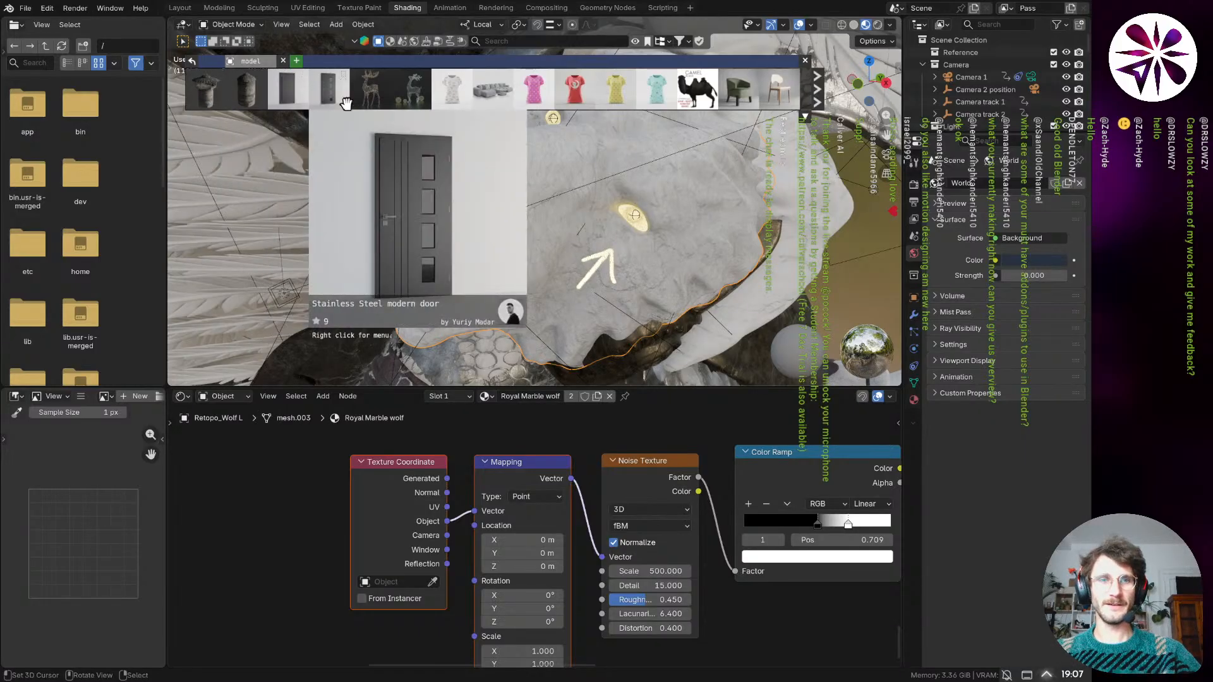
mouse_move(394, 111)
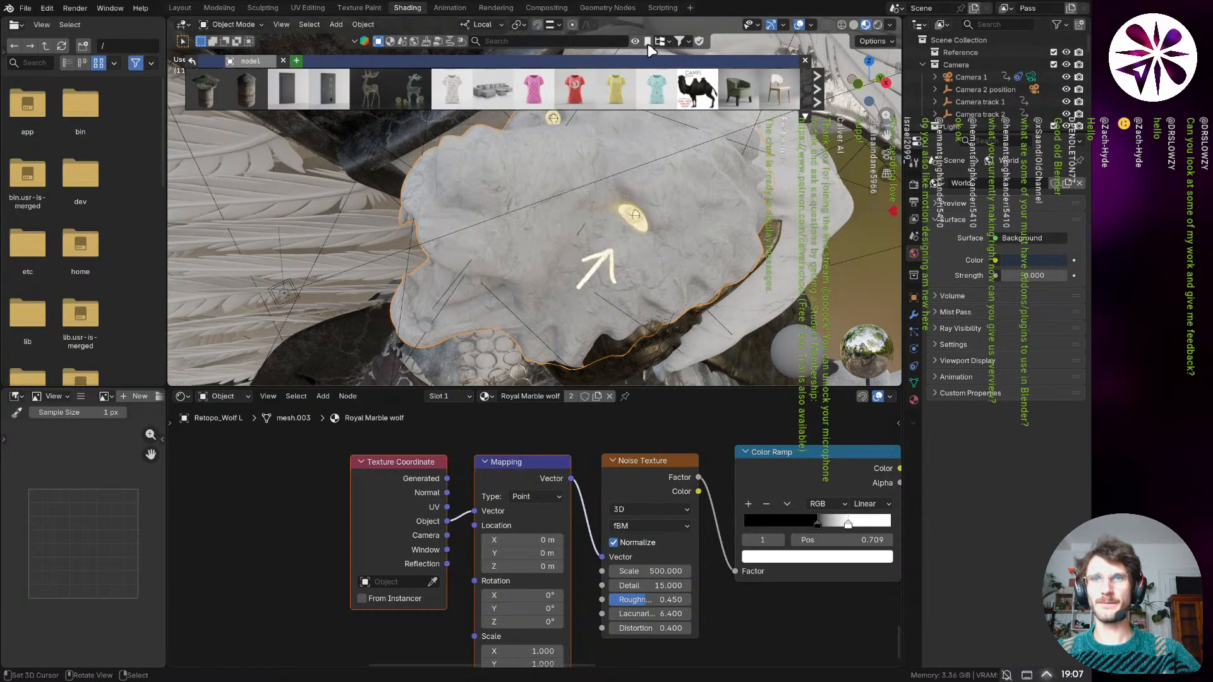
left_click(637, 42)
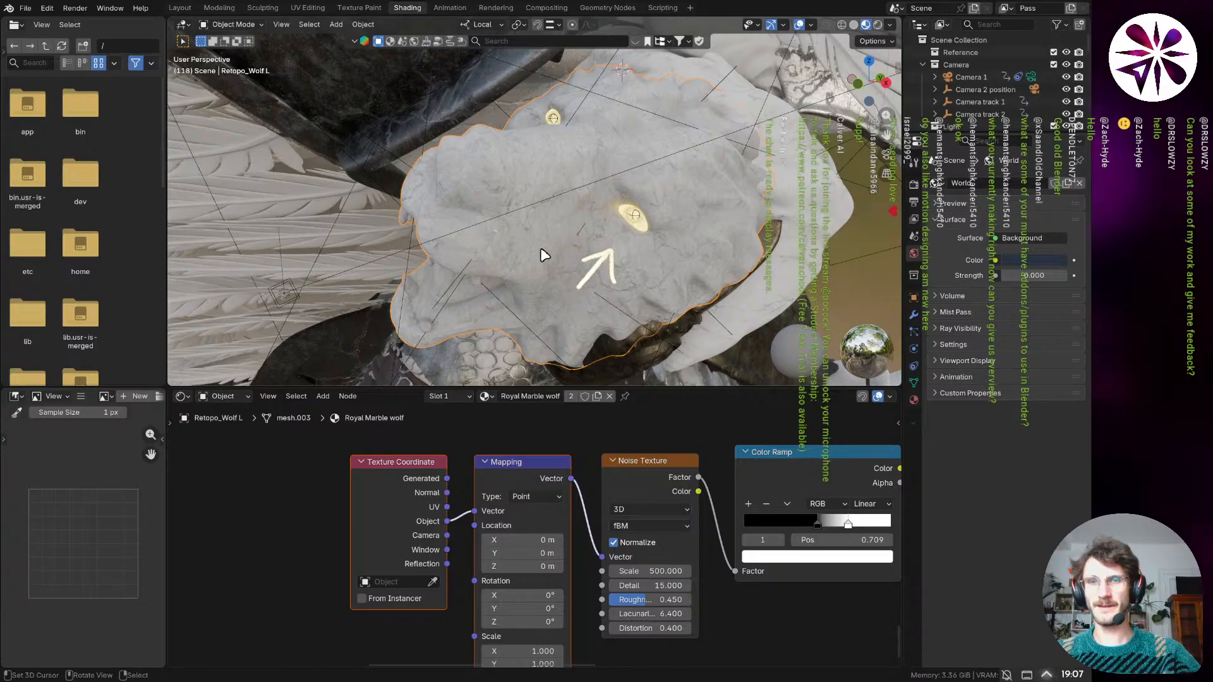
- Enable Scene Lights in the material preview shading while viewing the wolf's snout
middle_click_drag(542, 254, 670, 186)
scroll(603, 194, "up", 2)
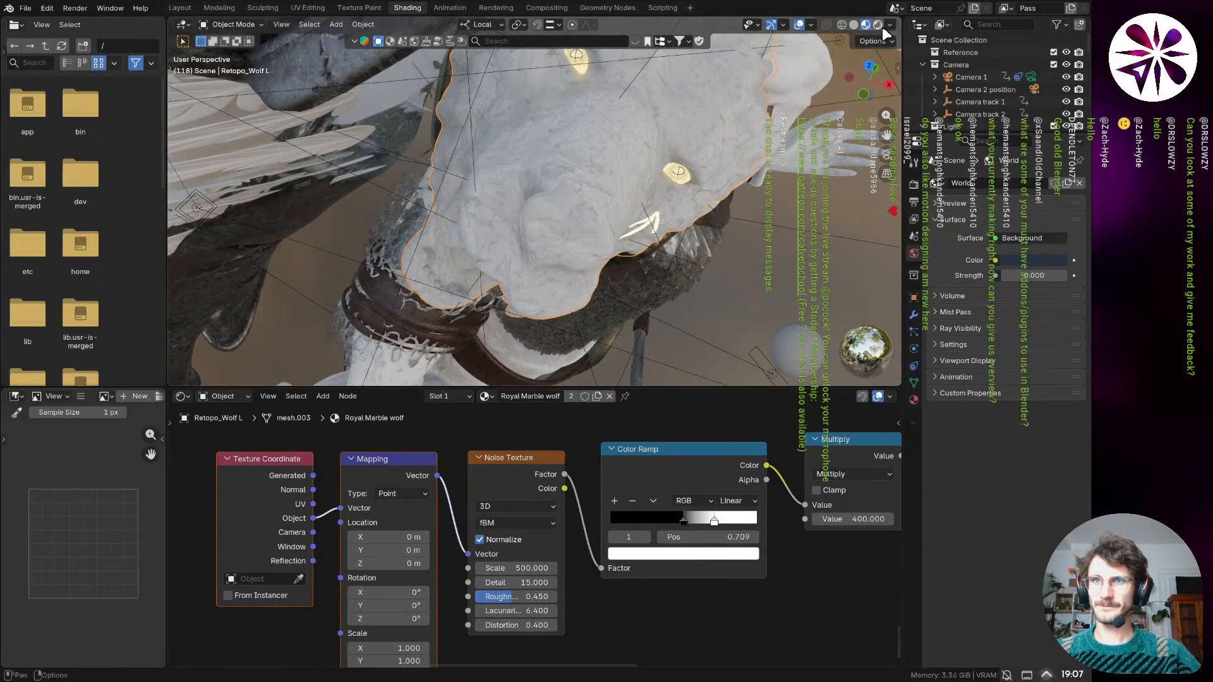
left_click(887, 26)
left_click(836, 85)
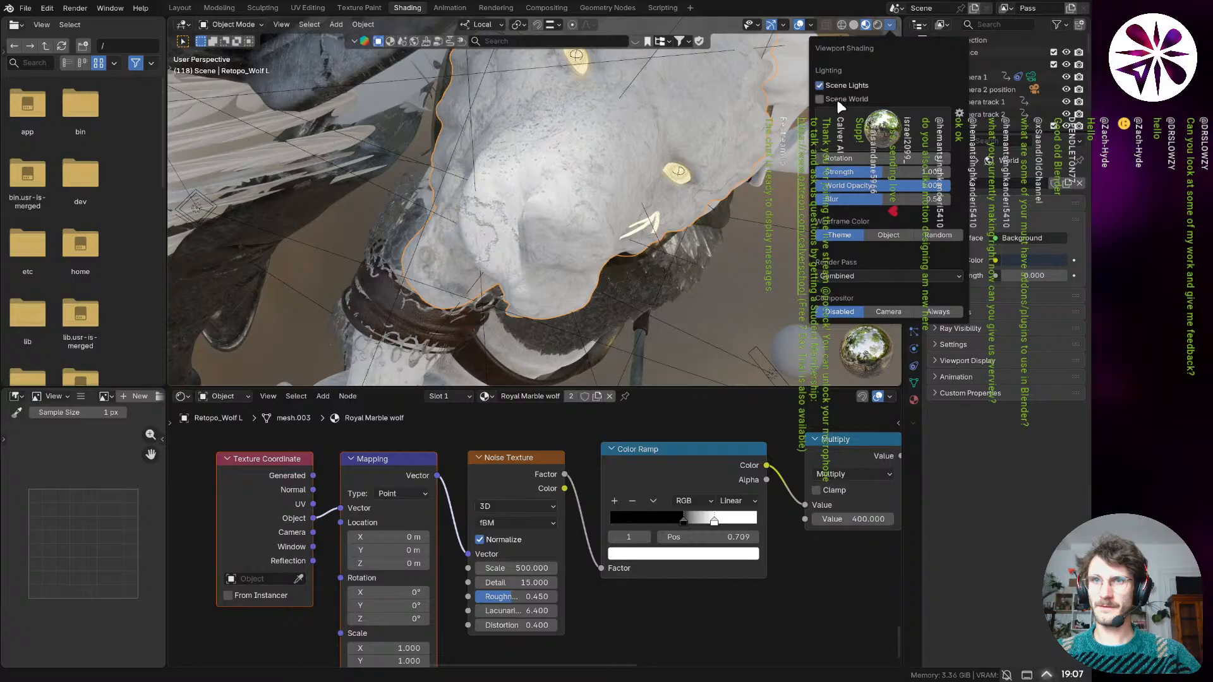
- Enable Scene World in the viewport shading so the wolf's head is previewed with the scene's own world lighting
left_click(836, 98)
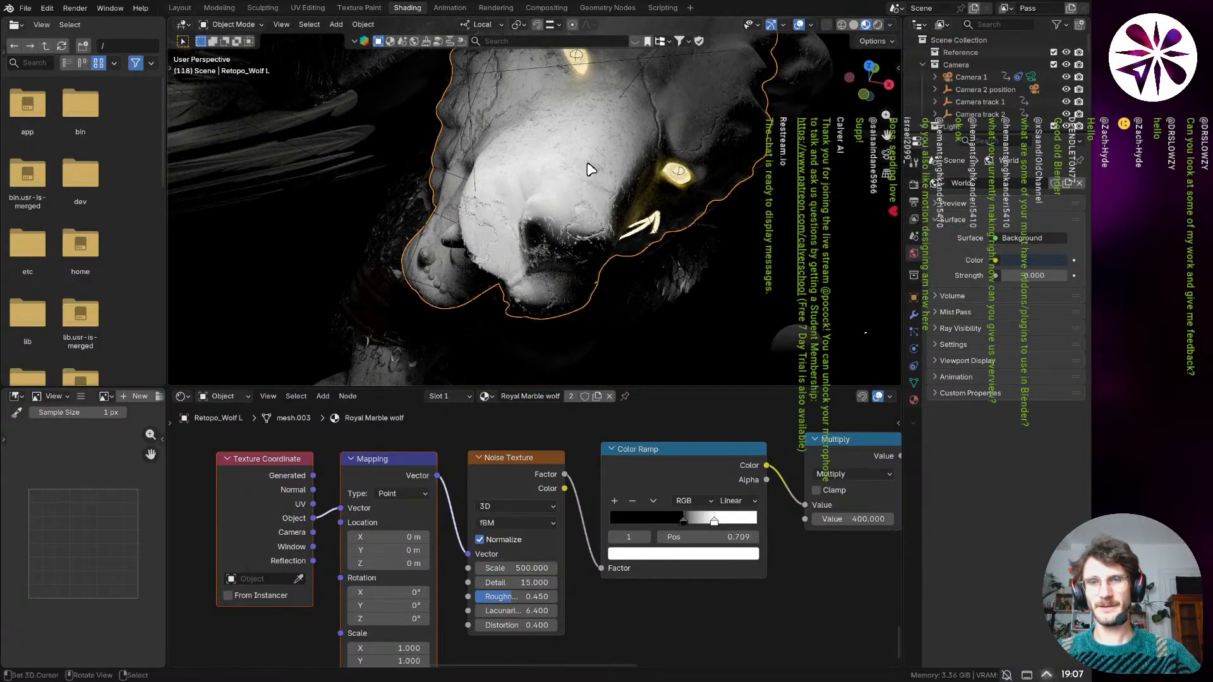
middle_click_drag(588, 168, 550, 198)
- Examine the Royal Marble wolf node tree from the Color Ramp through the rune and emission branch to the Principled BSDF
middle_click_drag(717, 542, 515, 526)
scroll(515, 526, "down", 6)
middle_click_drag(746, 458, 484, 490)
middle_click_drag(731, 408, 686, 492)
scroll(701, 421, "down", 6)
middle_click_drag(701, 421, 583, 537)
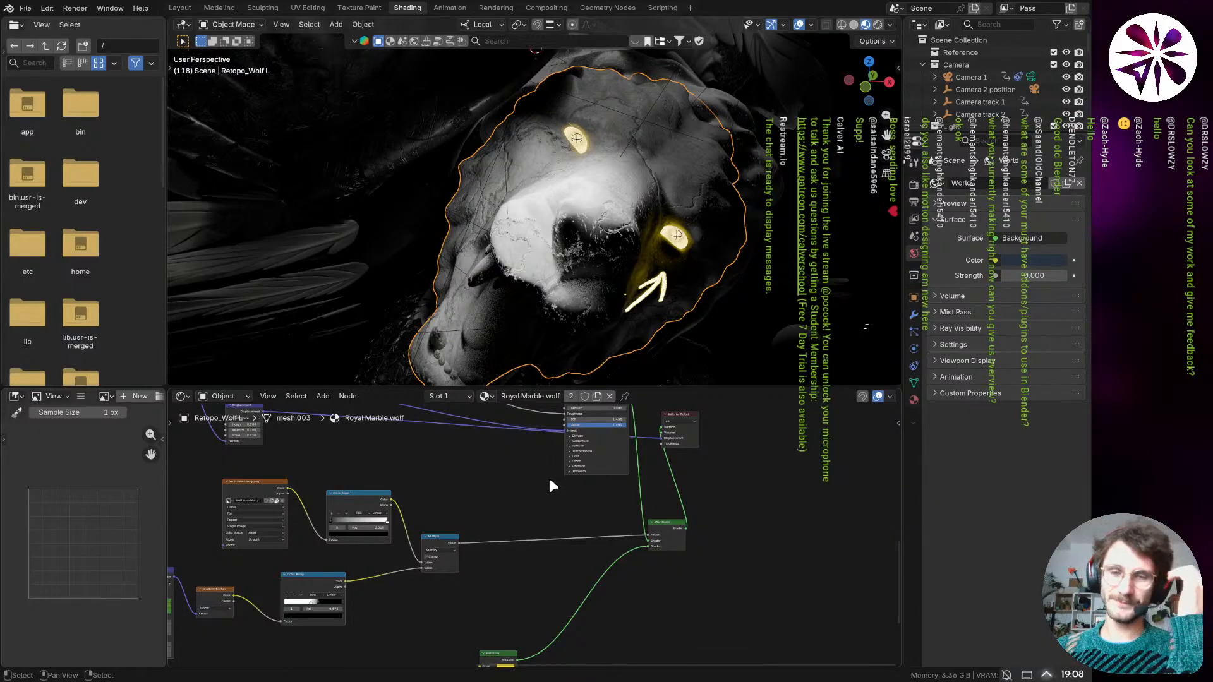
middle_click_drag(549, 478, 590, 583)
scroll(633, 487, "up", 8)
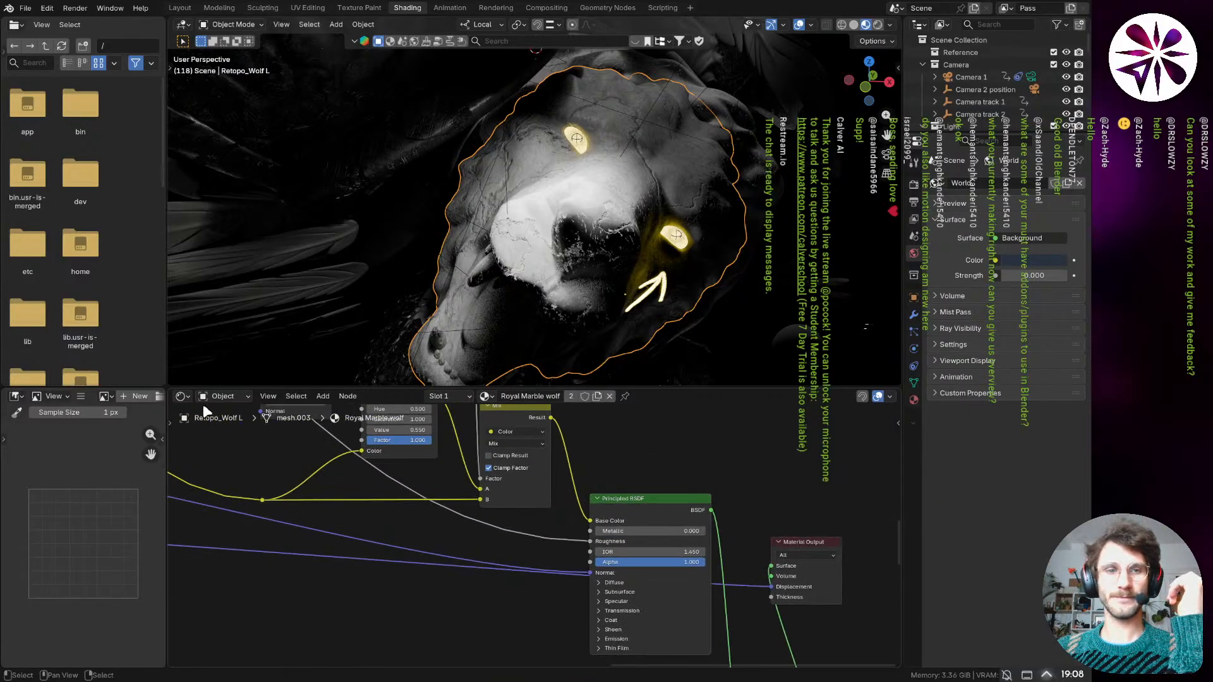
- Widen the 3D viewport and shader editor over the neighbouring file browser and image editor areas
left_click_drag(168, 388, 163, 28)
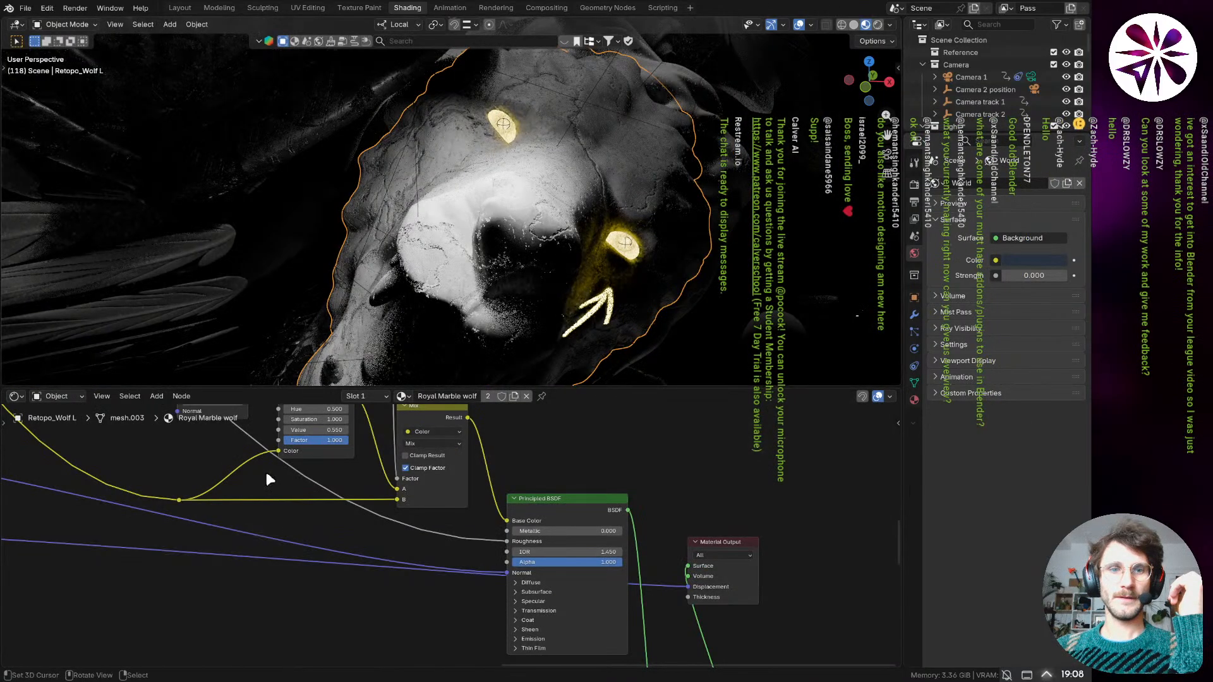
scroll(265, 486, "down", 3)
middle_click_drag(265, 486, 612, 549)
scroll(373, 503, "down", 2)
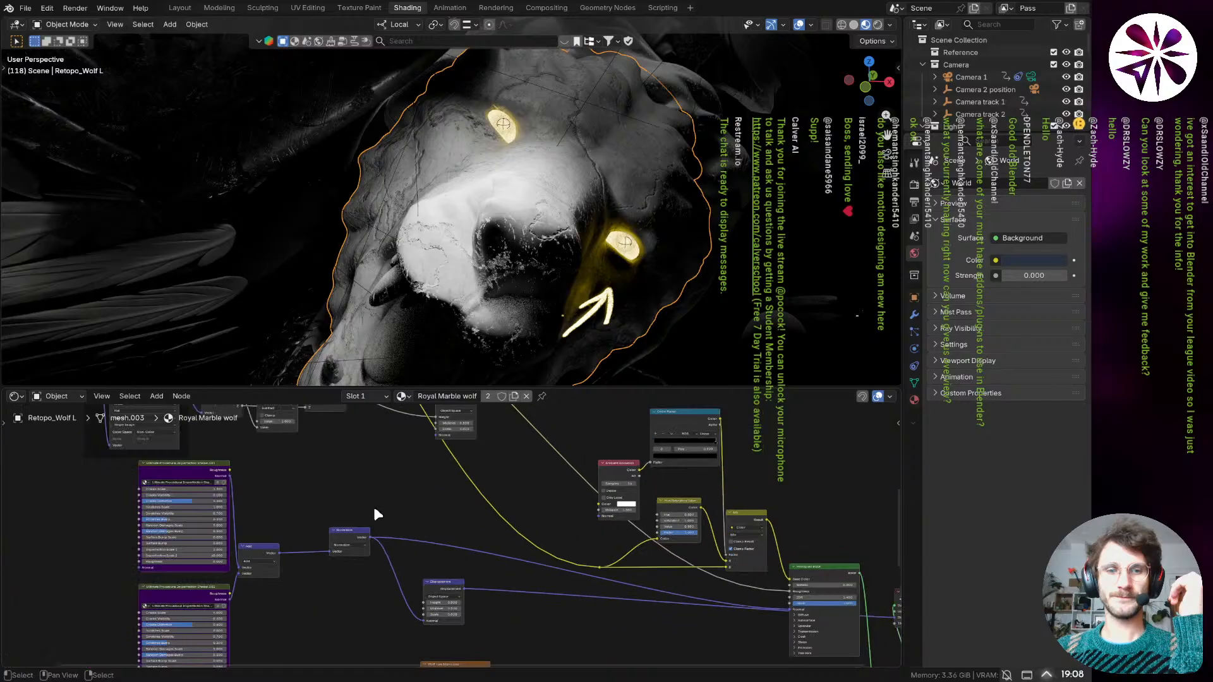
- Examine the two Ultimate Procedural Imperfection Shader nodes and their path through Add, Normalize and Displacement to the Material Output
scroll(393, 607, "up", 6)
scroll(428, 548, "down", 1)
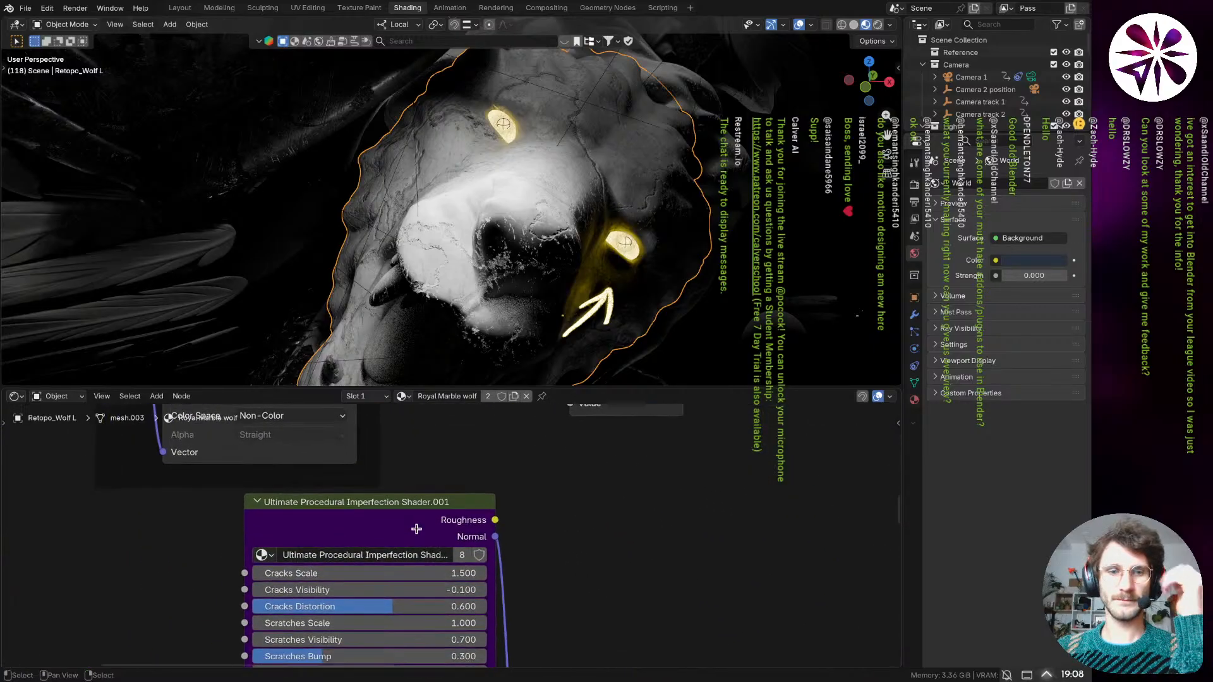
scroll(557, 513, "down", 1)
middle_click_drag(450, 526, 429, 495)
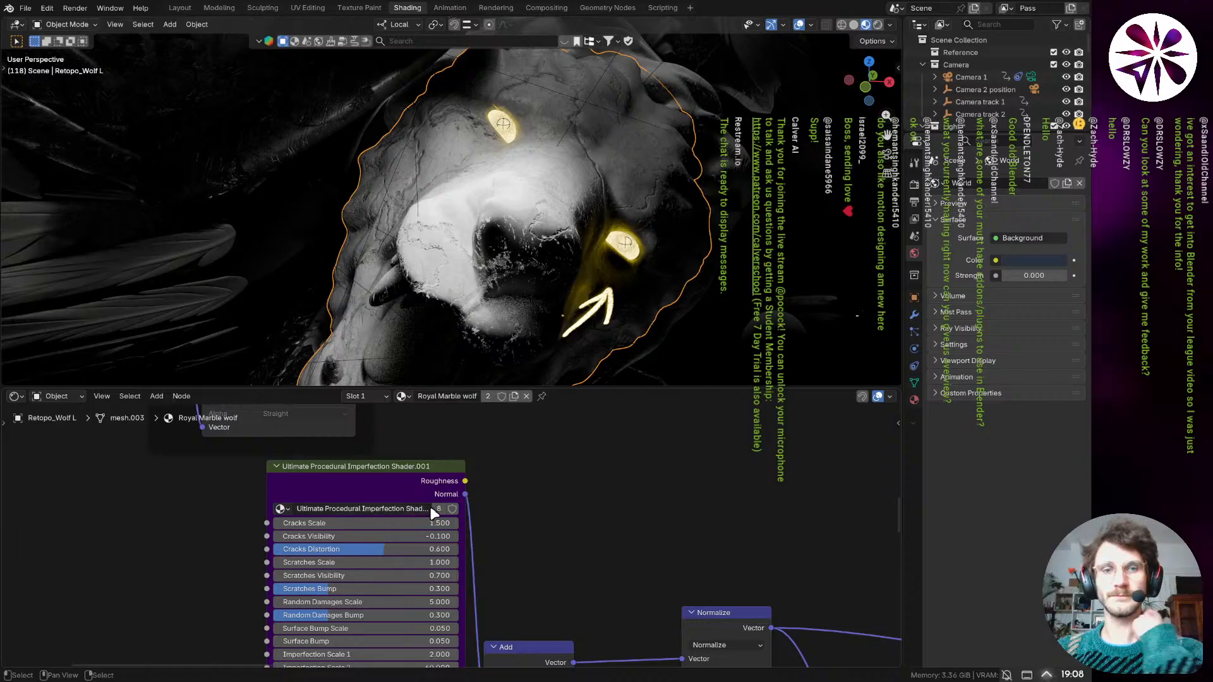
scroll(478, 480, "down", 1)
middle_click_drag(531, 657, 453, 502)
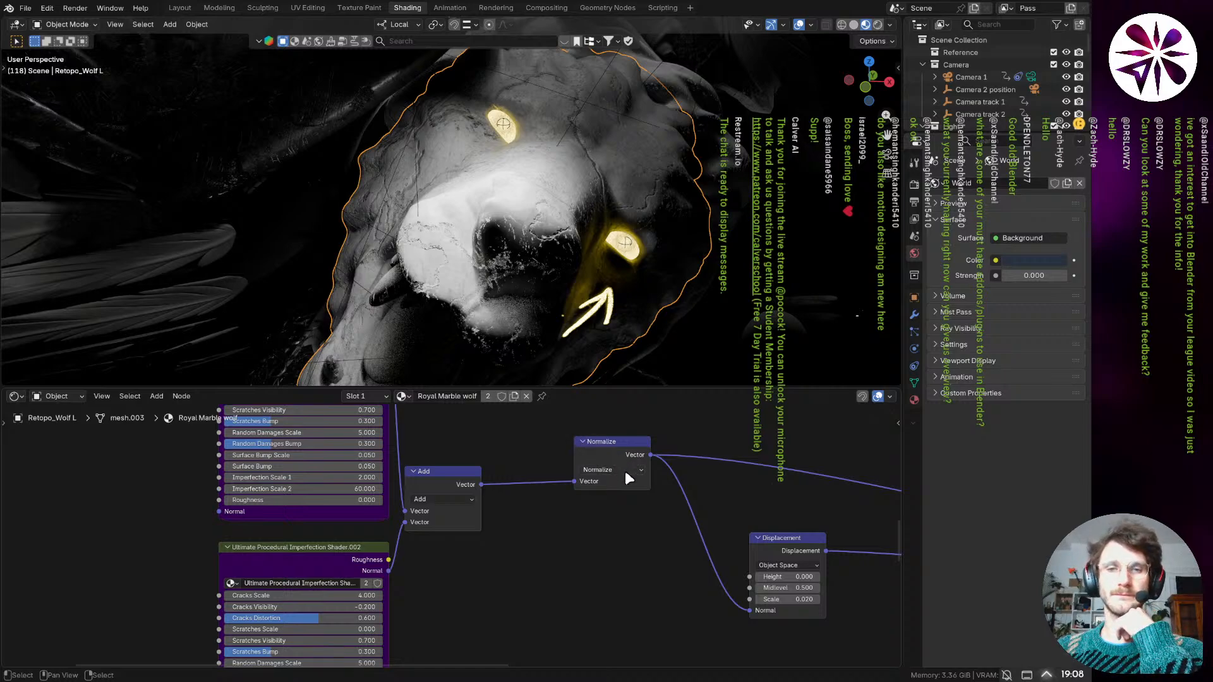
middle_click_drag(472, 258, 534, 191)
scroll(389, 221, "up", 1)
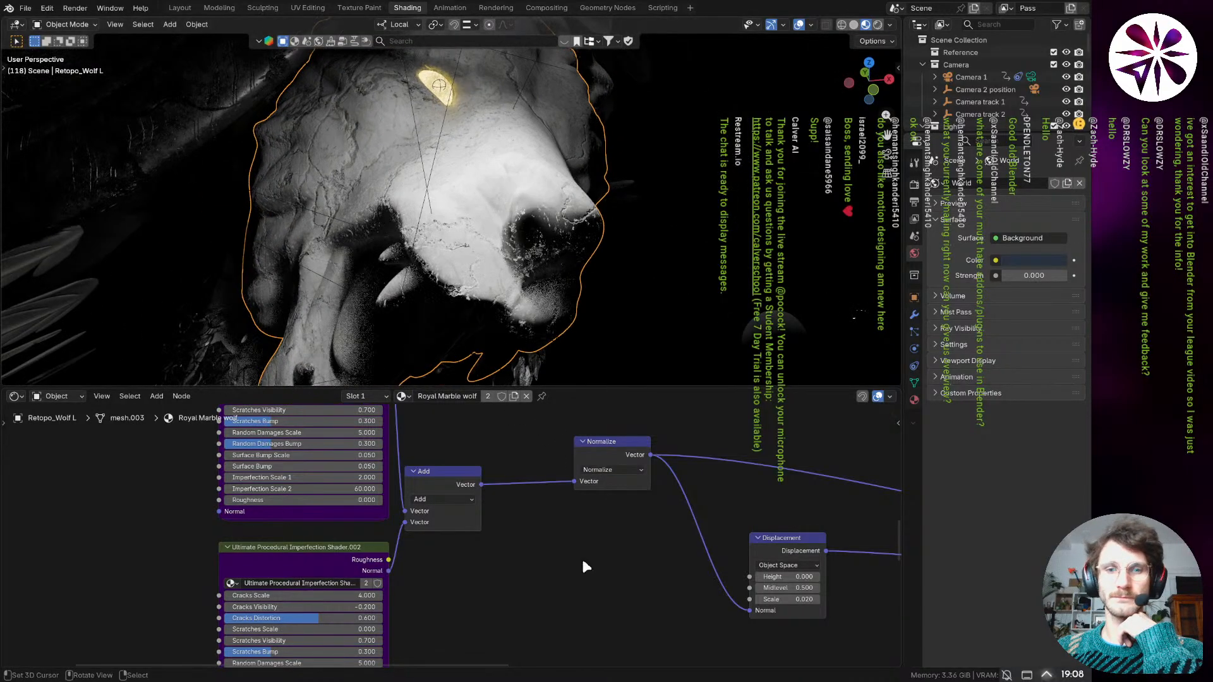
middle_click_drag(586, 548, 513, 587)
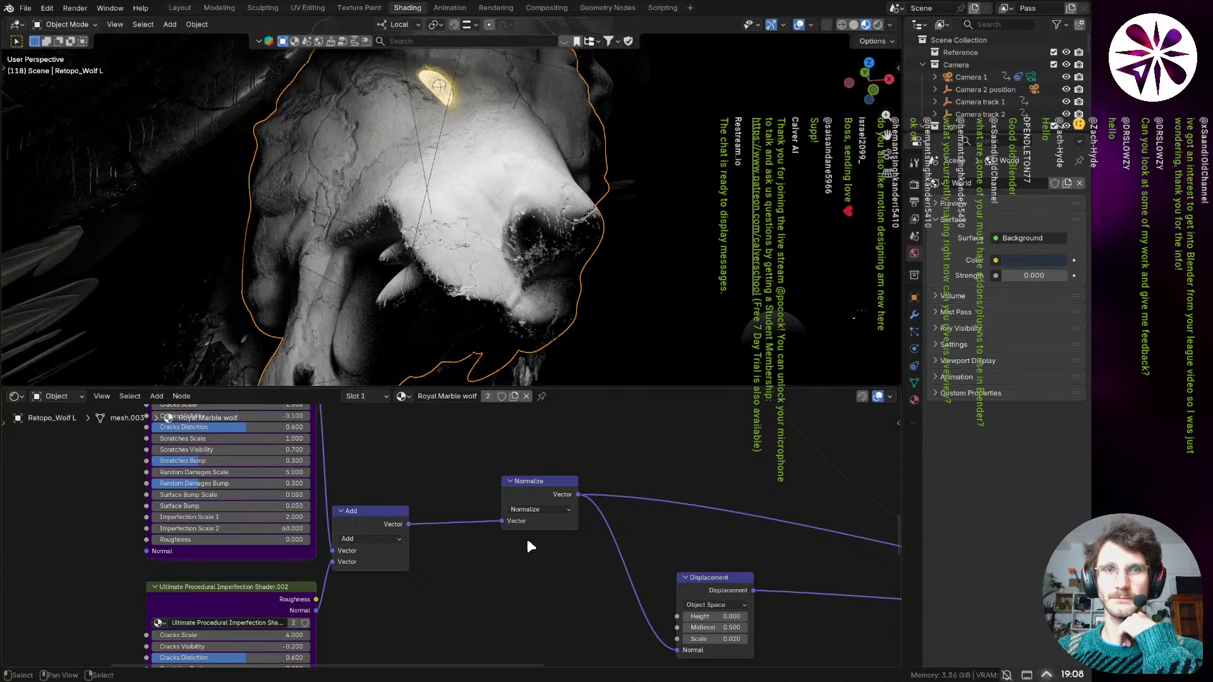
middle_click_drag(657, 553, 436, 528)
scroll(434, 528, "down", 6)
middle_click_drag(828, 553, 644, 537)
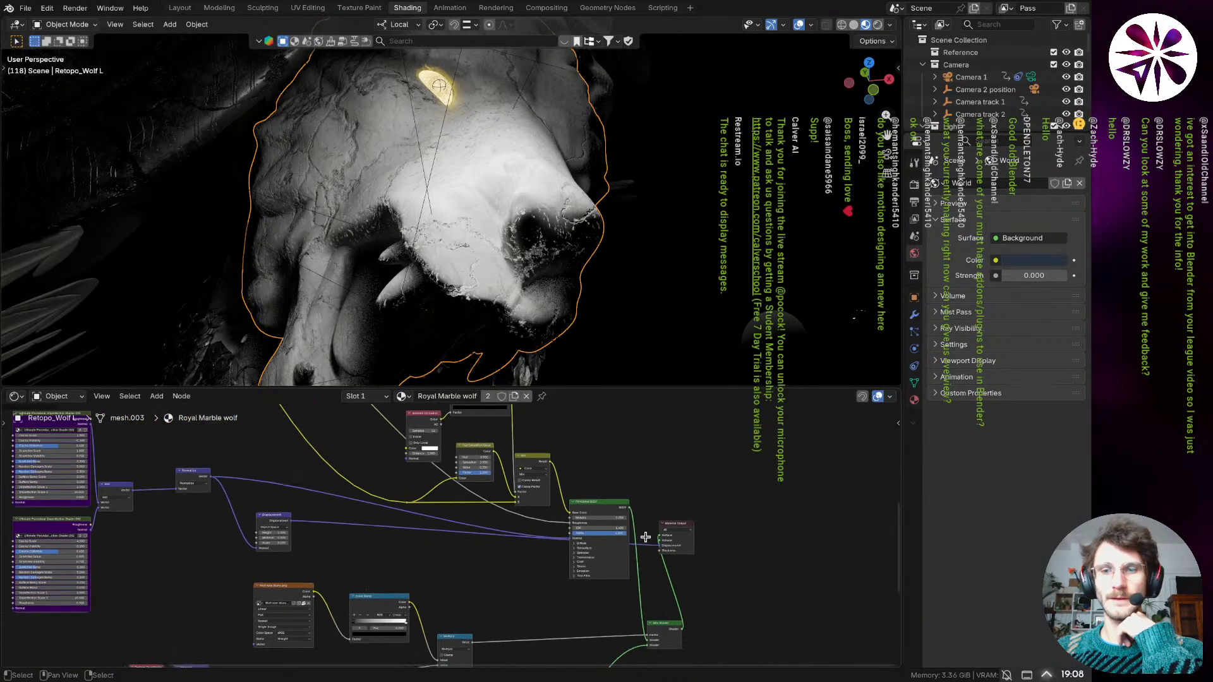
scroll(668, 549, "up", 9)
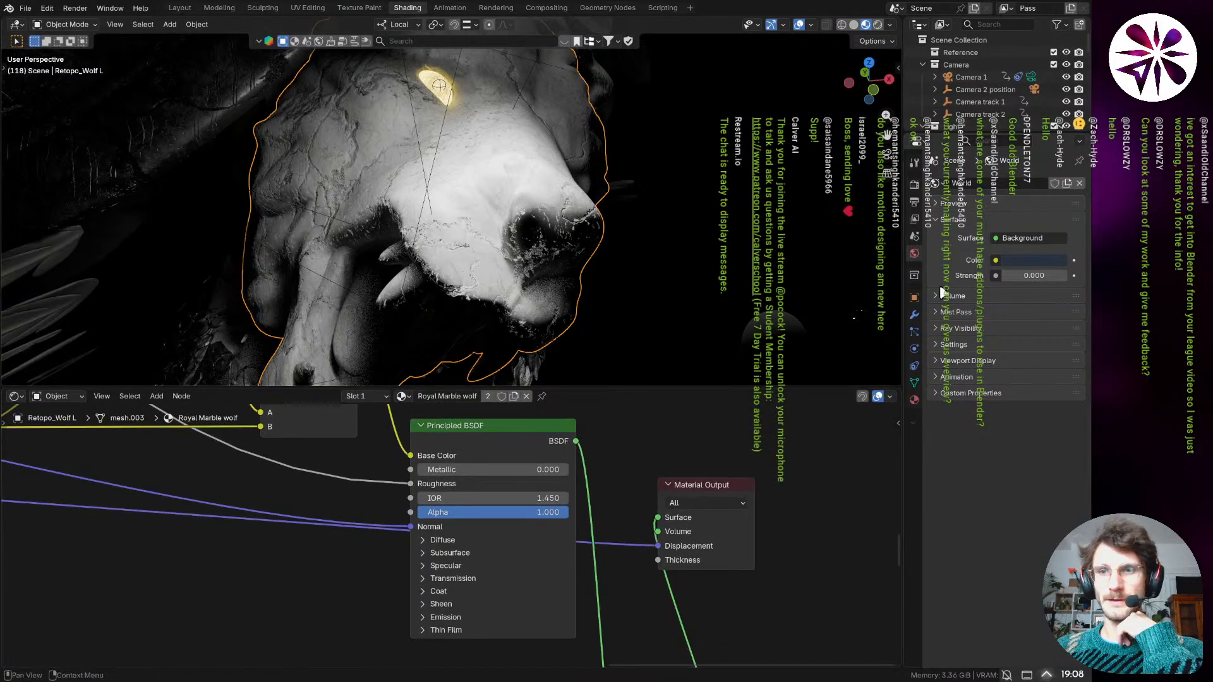
- Set the Royal Marble wolf material's surface displacement method to Displacement Only in its settings
left_click(914, 400)
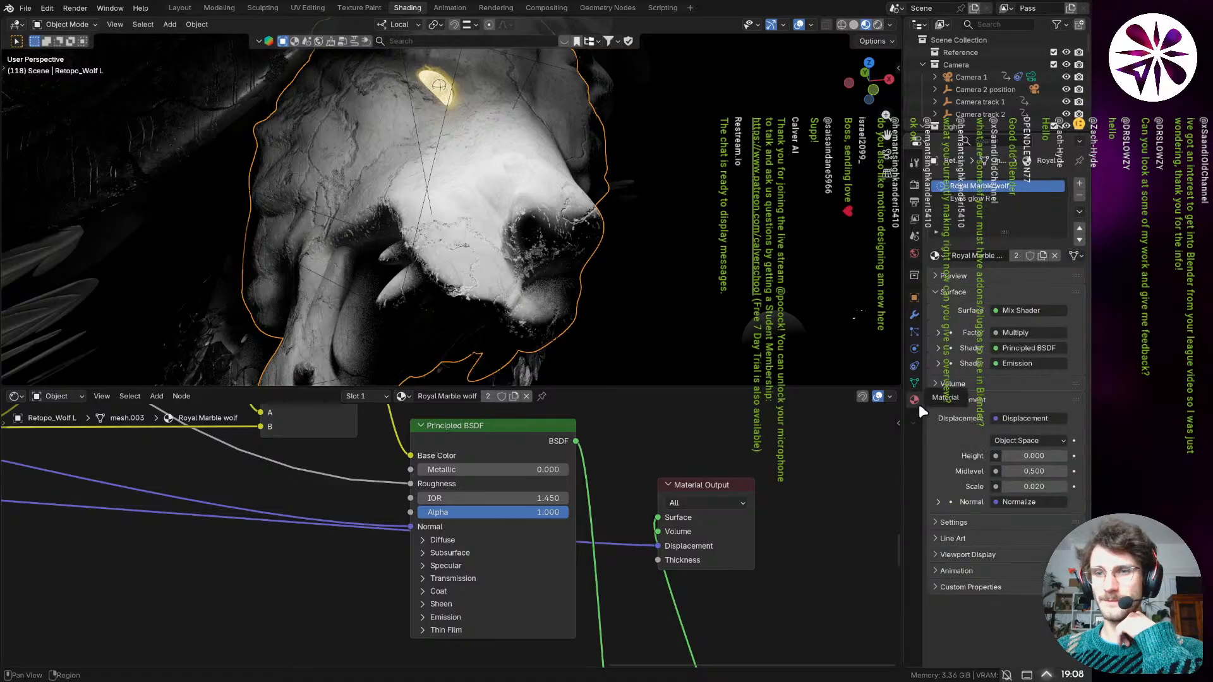
left_click(956, 525)
scroll(985, 515, "down", 3)
left_click(1020, 498)
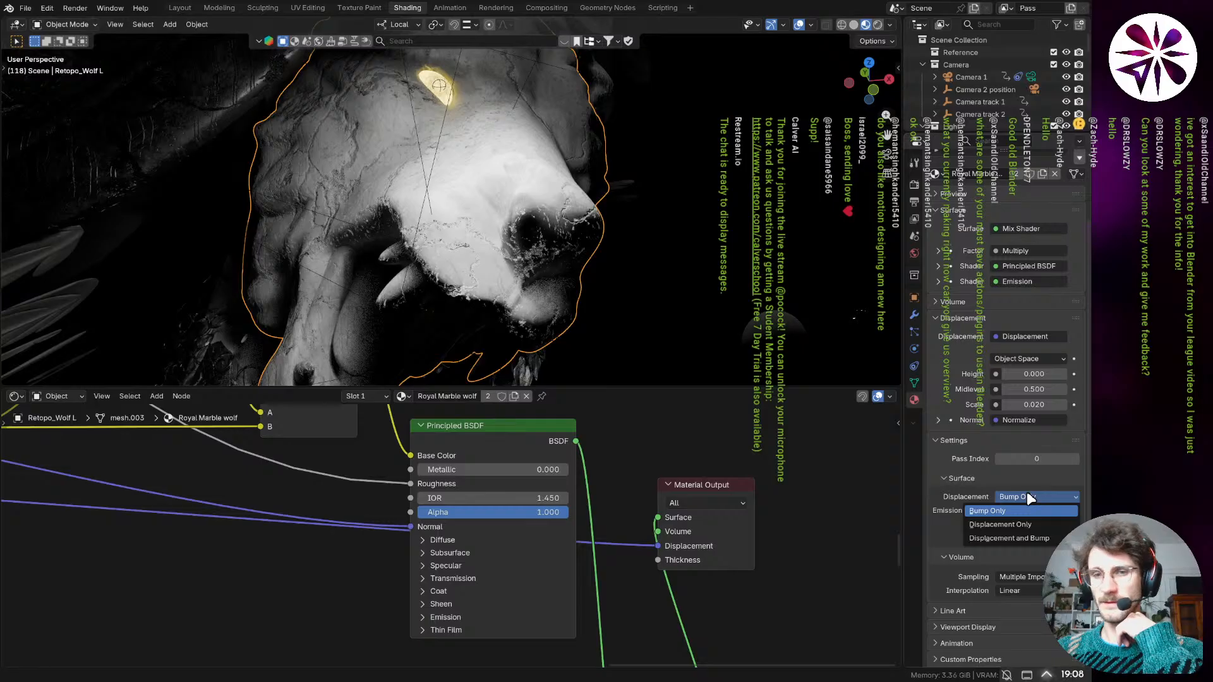
left_click(1028, 524)
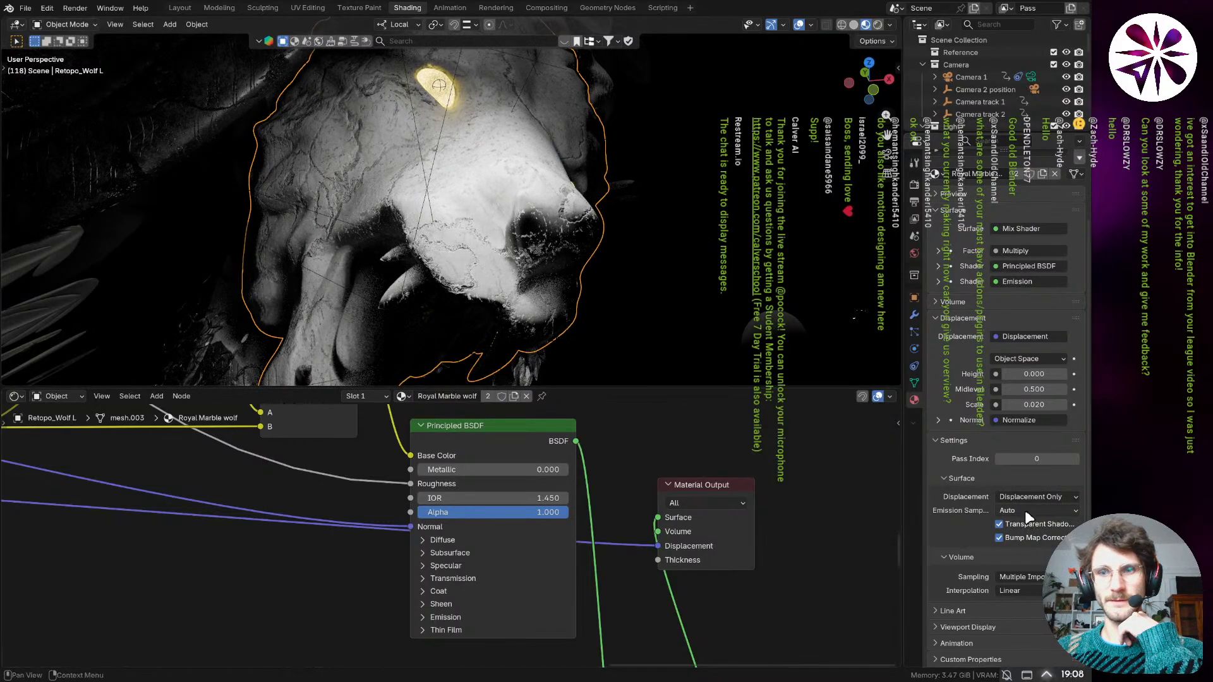
- Trace the Displacement node's link towards the Material Output and nudge the Principled BSDF node slightly down and left
scroll(556, 525, "down", 6)
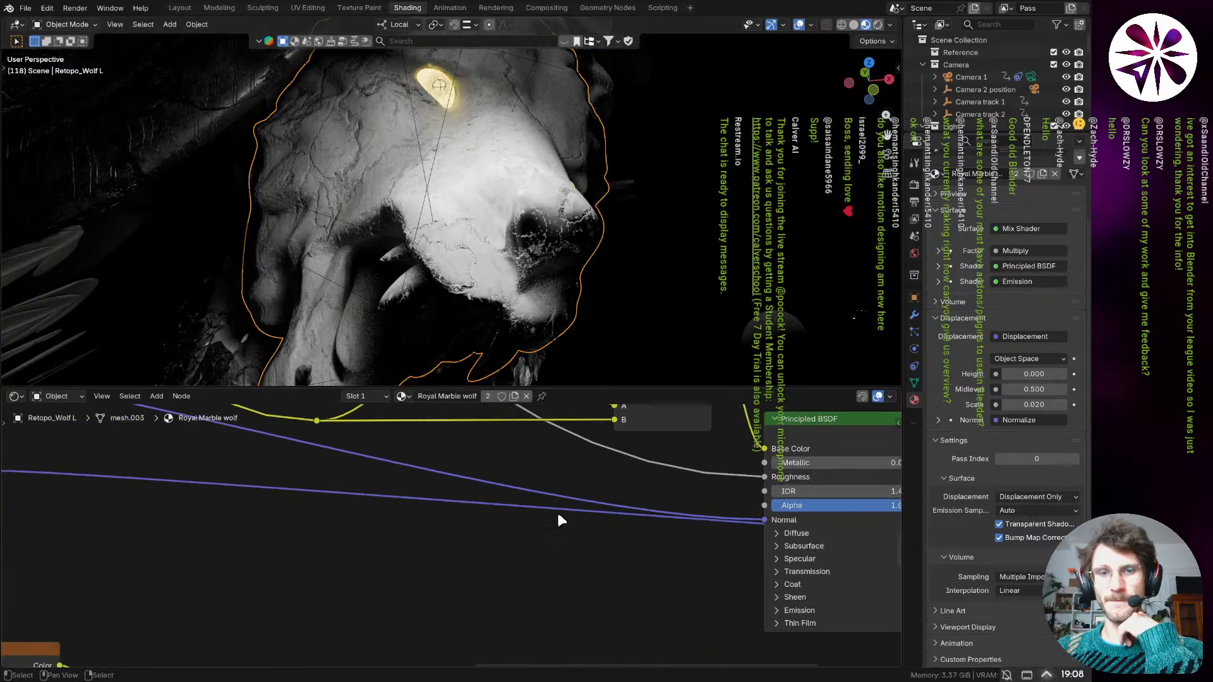
scroll(436, 513, "up", 4)
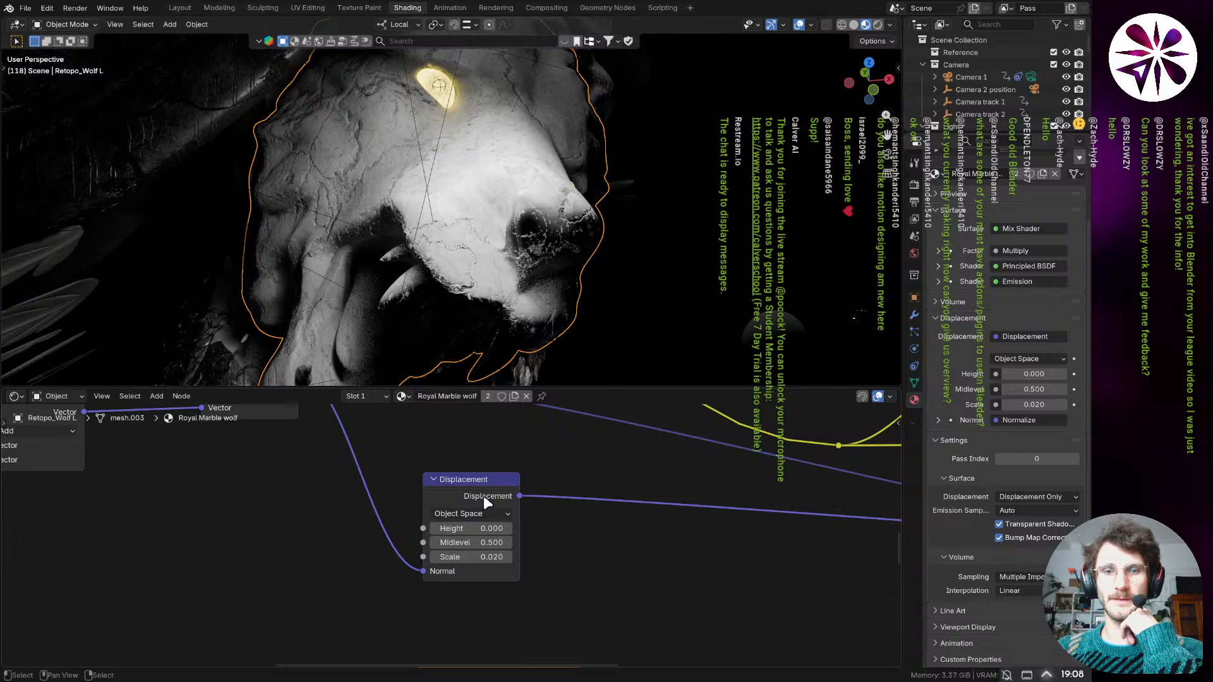
scroll(486, 502, "down", 2)
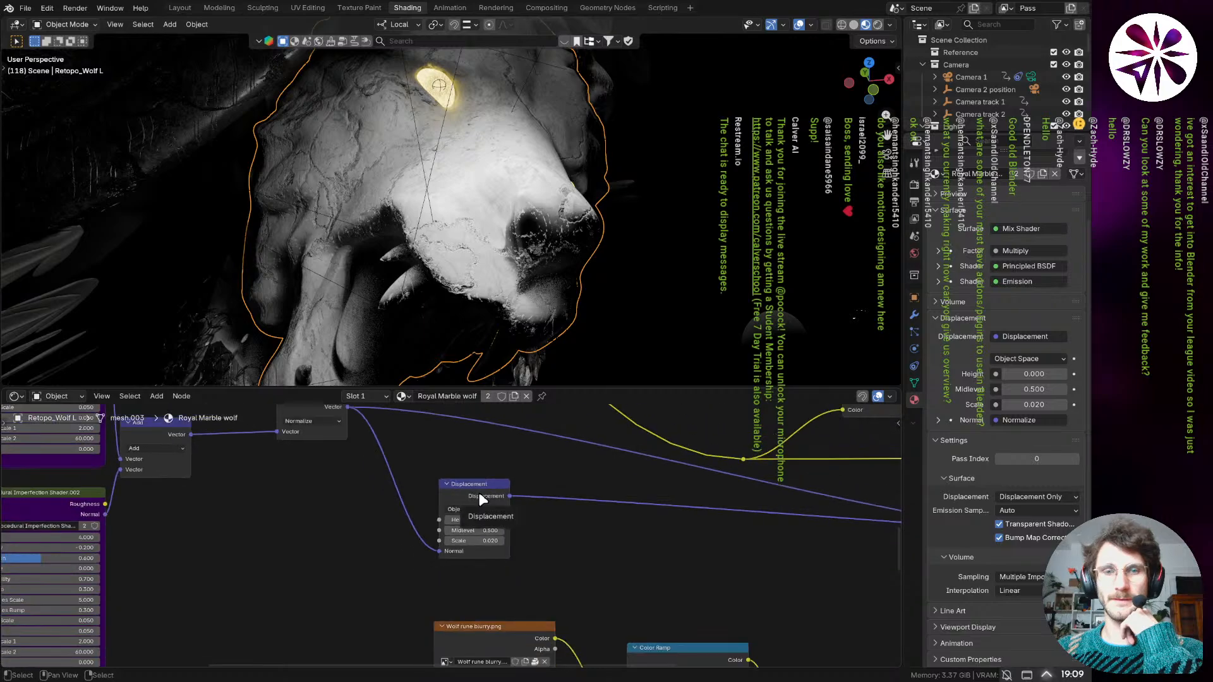
middle_click_drag(571, 494, 423, 504)
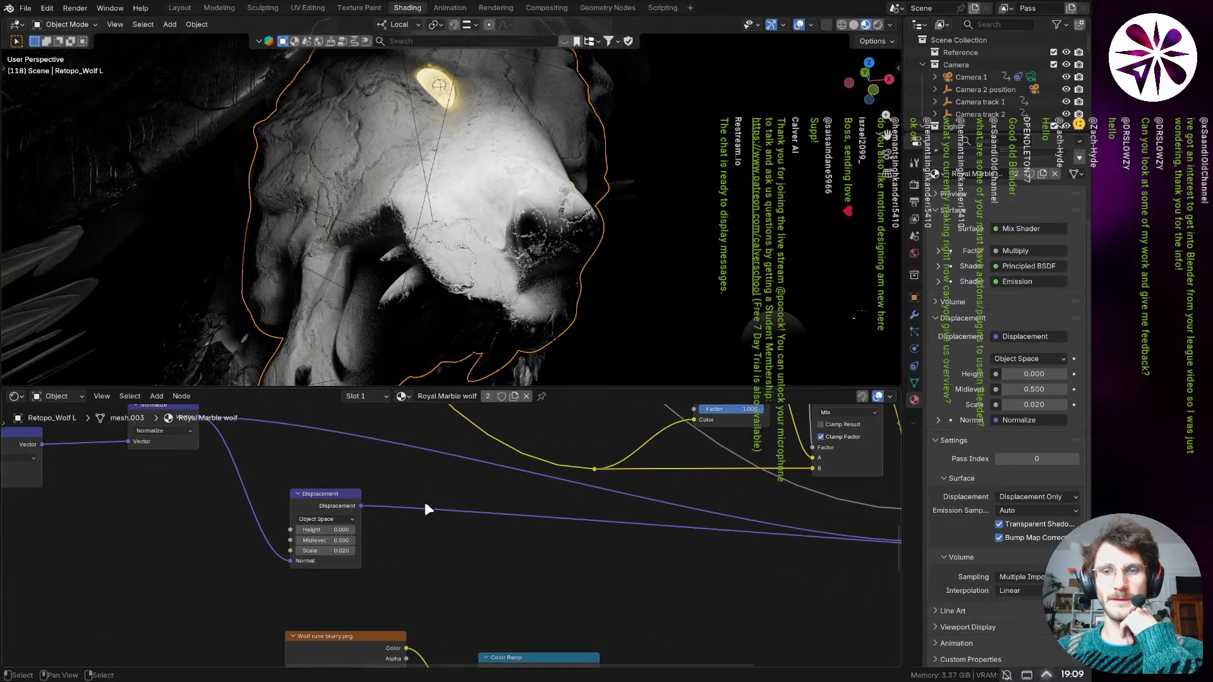
scroll(423, 503, "down", 5)
middle_click_drag(720, 528, 522, 517)
scroll(663, 534, "up", 4)
mouse_move(598, 448)
left_mouse_down()
mouse_move(600, 490)
mouse_move(579, 515)
mouse_move(598, 454)
left_mouse_up()
middle_click_drag(447, 498, 498, 509)
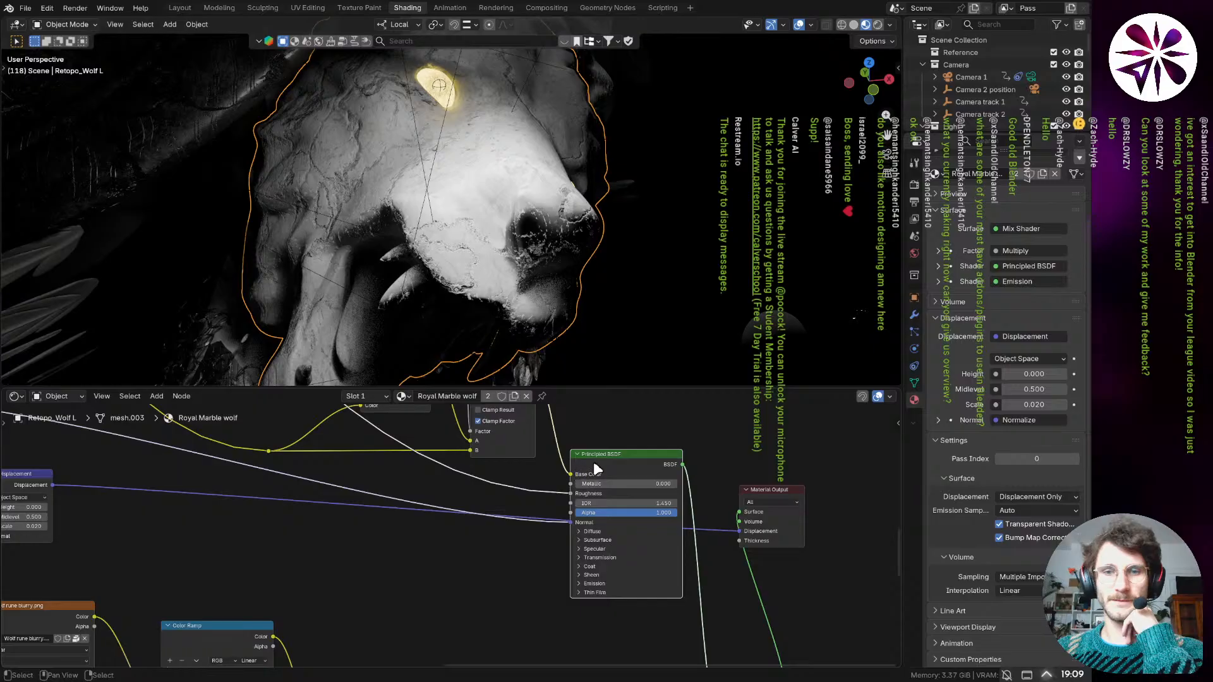
left_click_drag(592, 462, 586, 472)
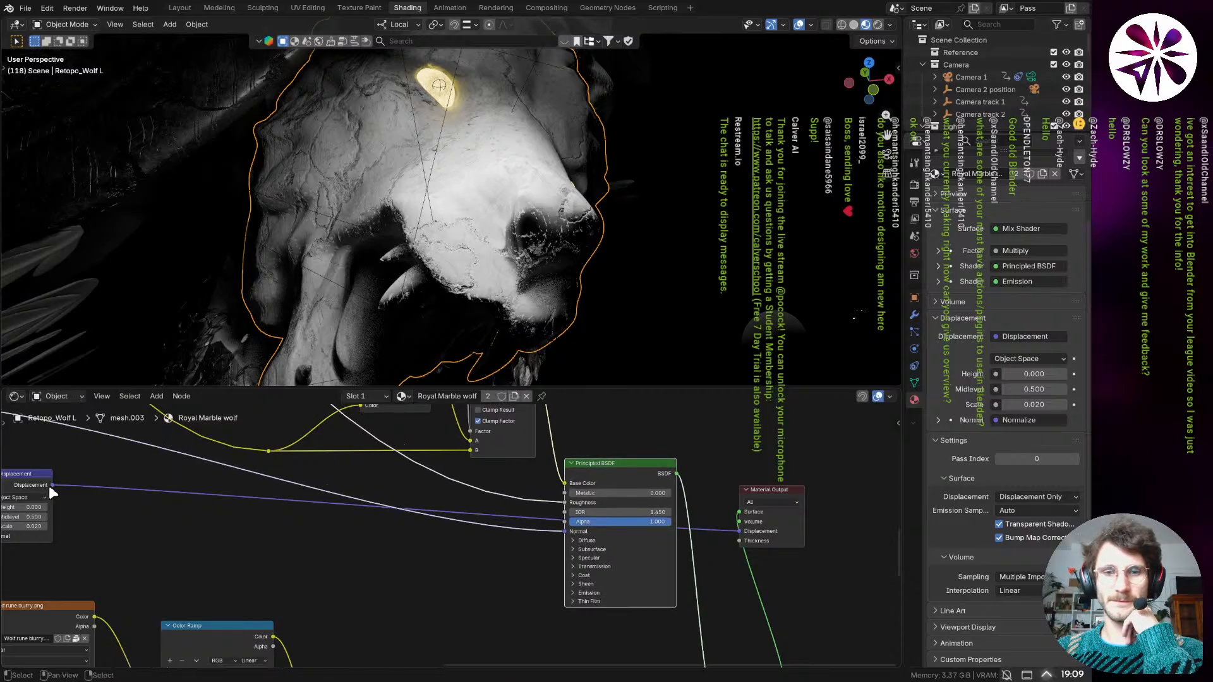
- Try feeding the Displacement node's output into the Principled BSDF's Normal input
left_click_drag(50, 484, 560, 529)
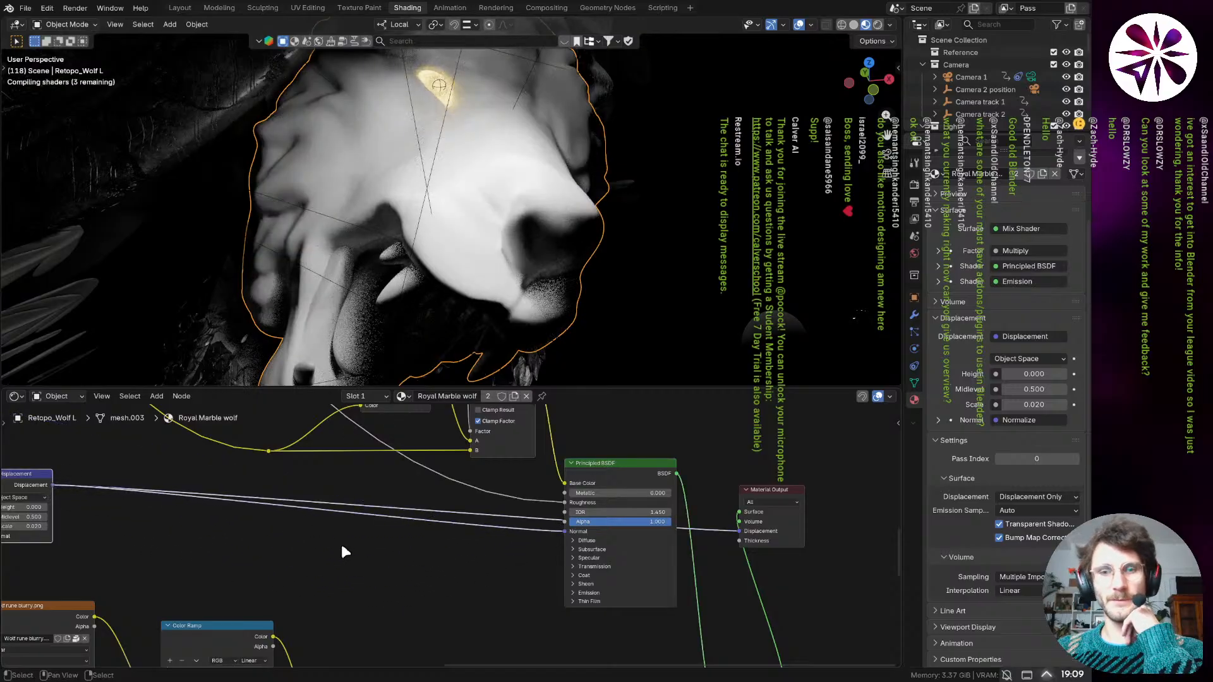
middle_click_drag(340, 541, 380, 536)
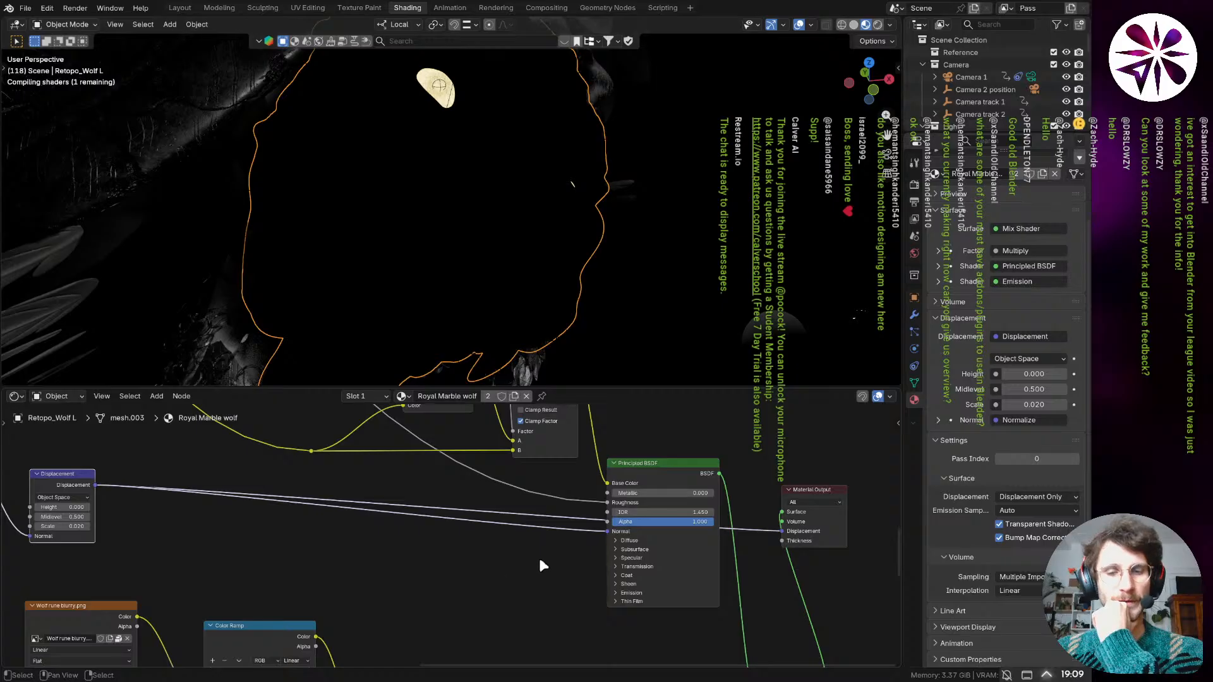
middle_click_drag(252, 505, 412, 548)
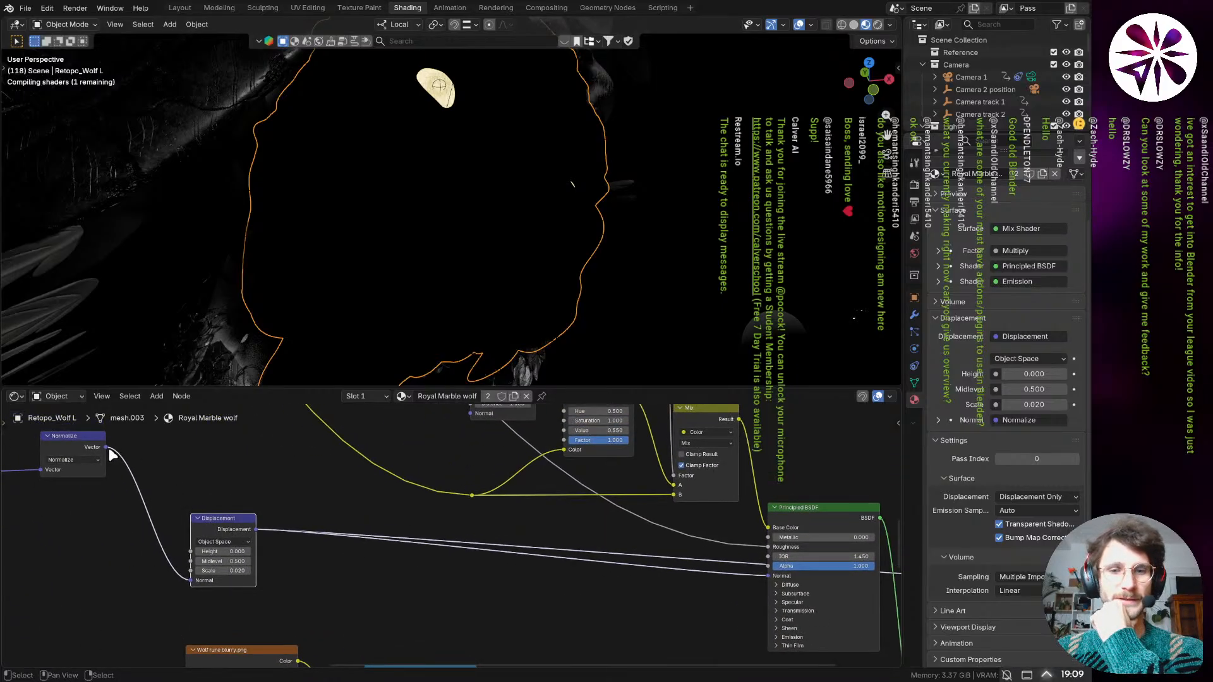
- Reconnect the Normalize node's Vector output to the Principled BSDF's Normal input
mouse_move(107, 448)
left_mouse_down()
mouse_move(567, 561)
mouse_move(764, 575)
left_mouse_up()
middle_click_drag(886, 563, 749, 542)
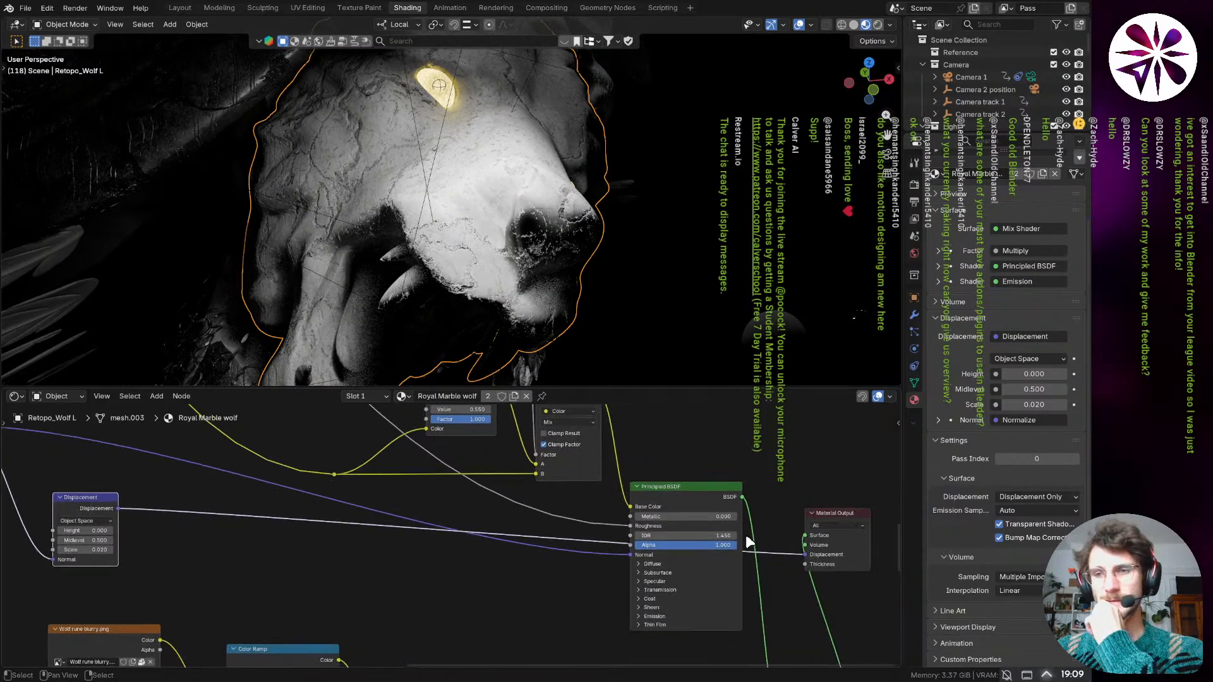
- Inspect the displaced marble cracks and the glowing eye on the wolf's head from several angles
middle_click_drag(215, 539, 463, 555)
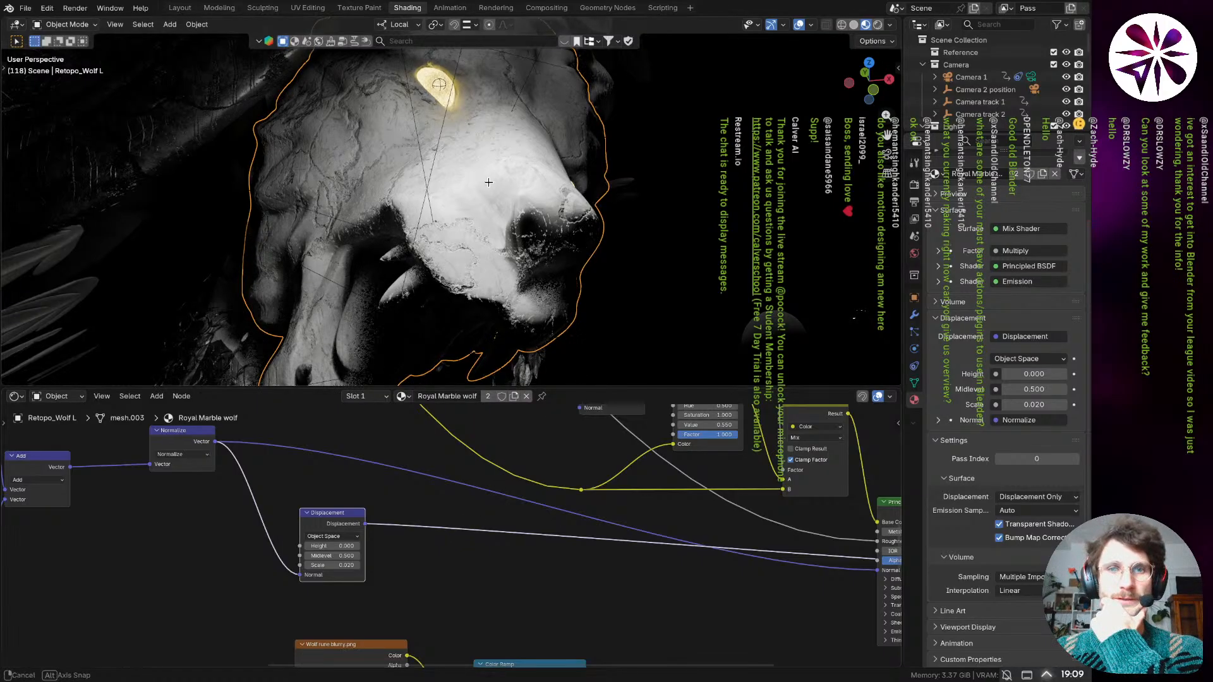
middle_click_drag(502, 189, 394, 272)
scroll(577, 117, "up", 7)
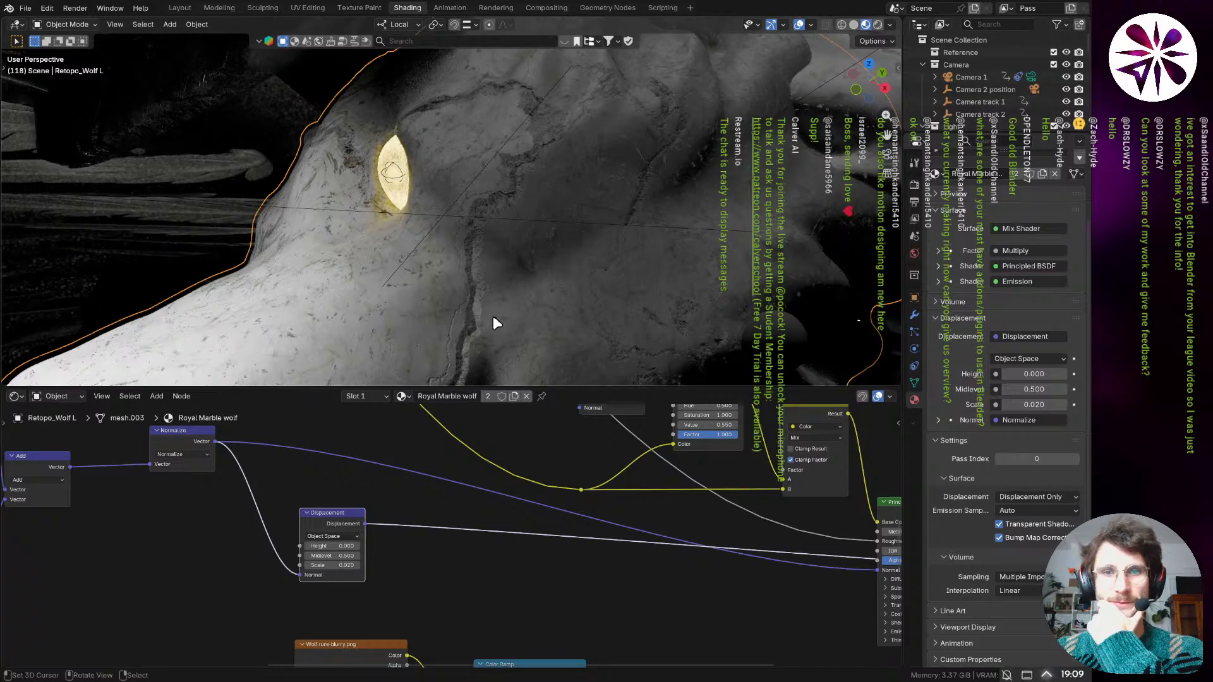
middle_click_drag(496, 324, 522, 260)
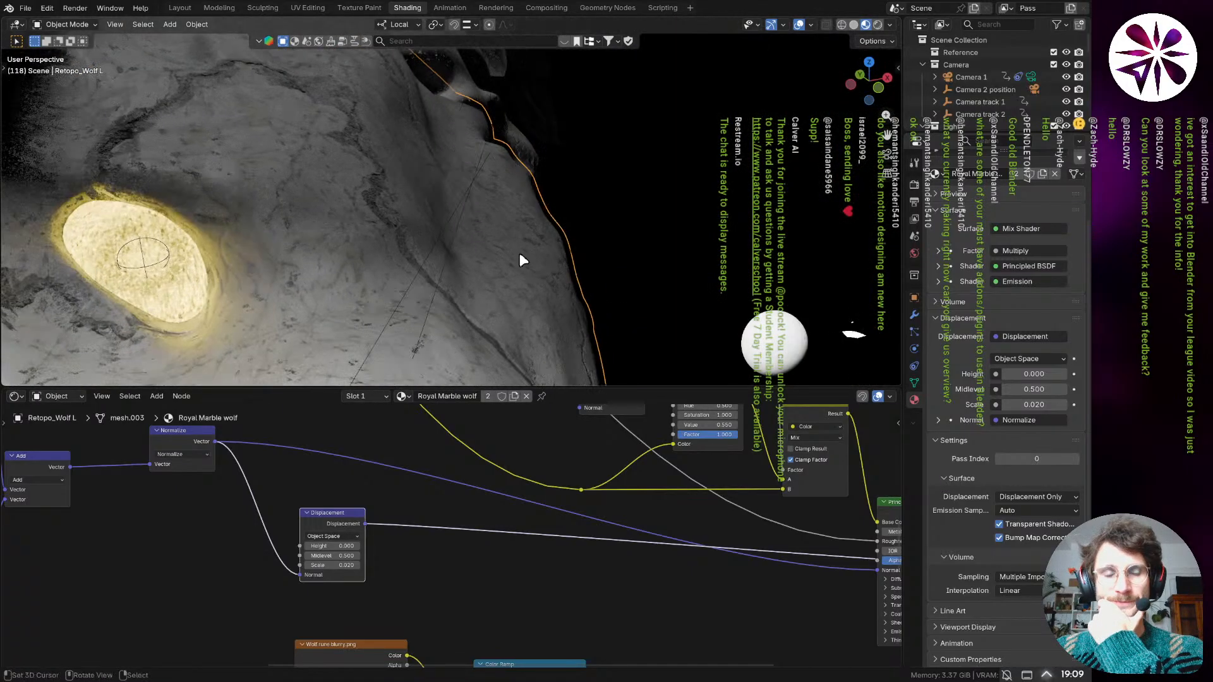
scroll(472, 181, "down", 5)
middle_click_drag(471, 180, 390, 263)
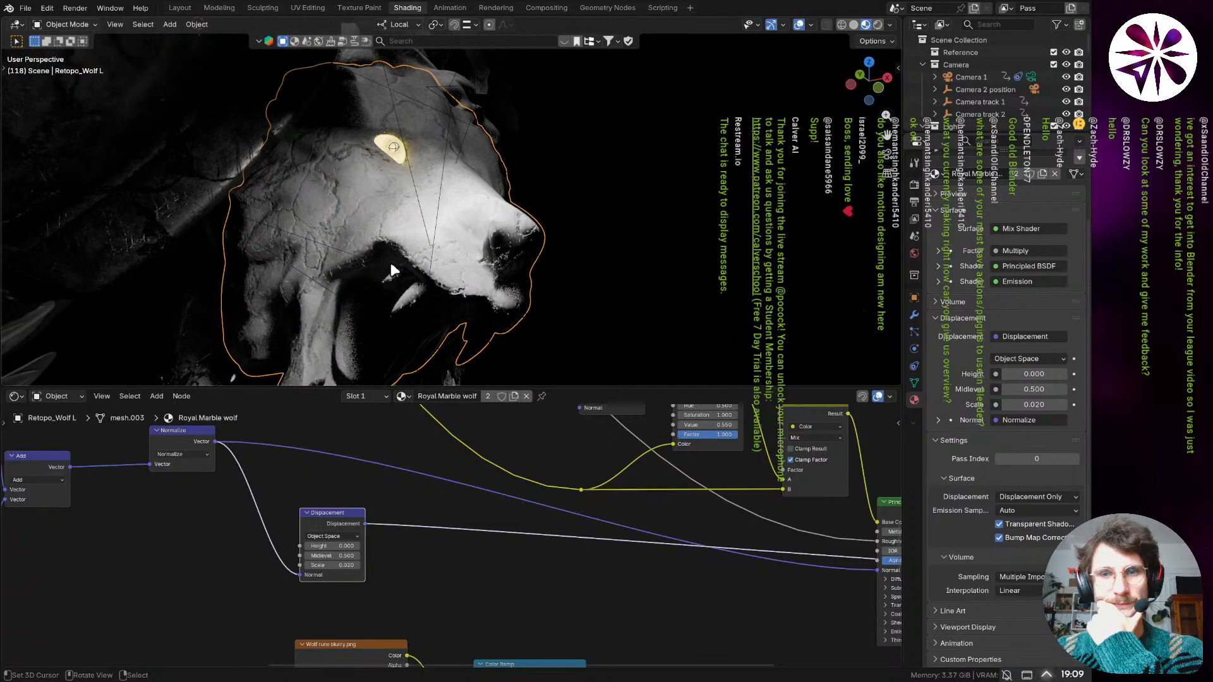
- Switch the wolf marble material's displacement method to Bump Only and back to Displacement Only
left_click(1009, 497)
left_click(1014, 509)
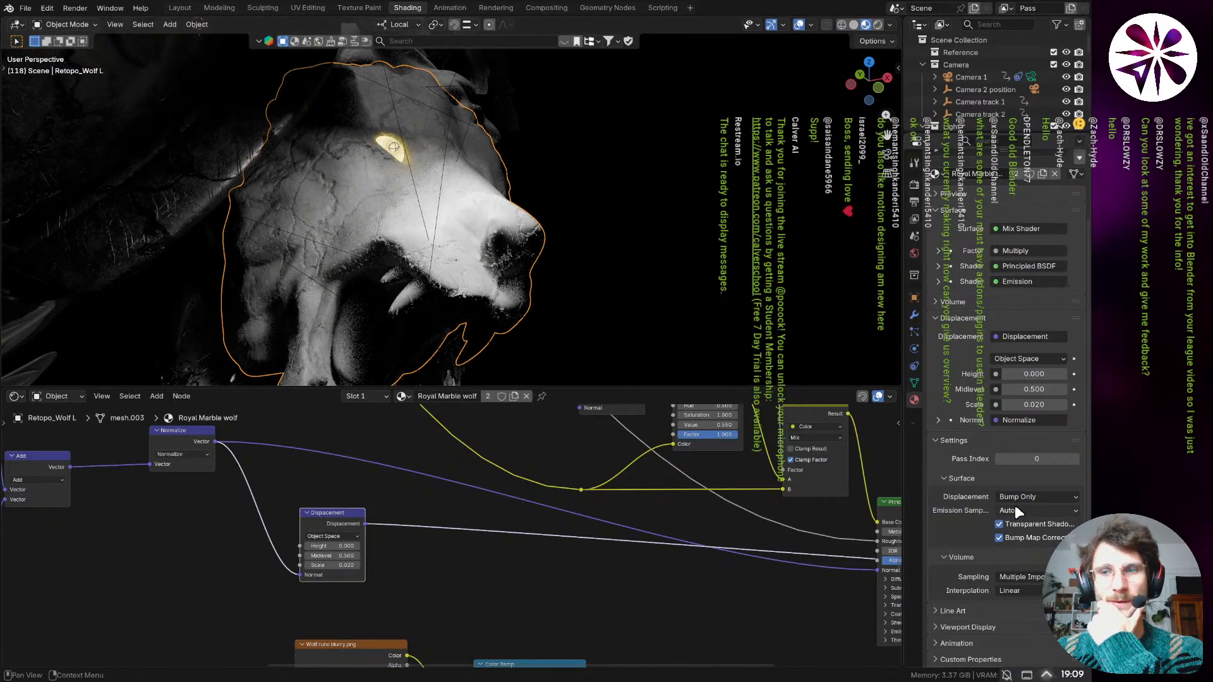
left_click(1026, 498)
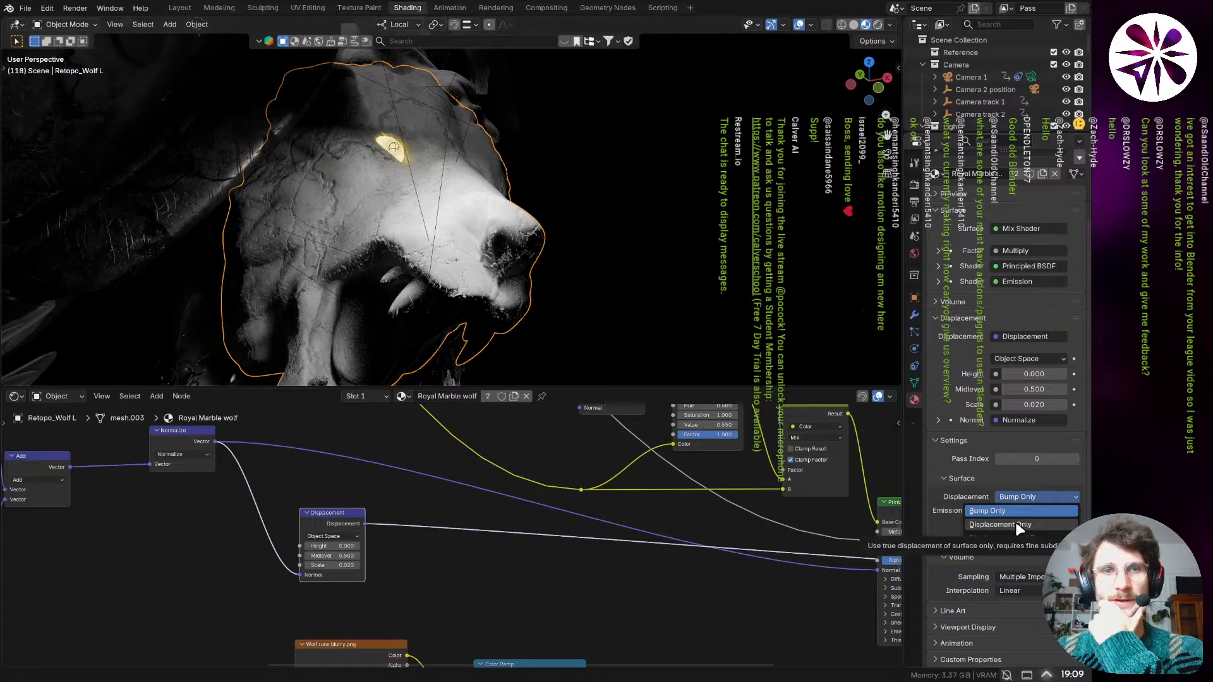
left_click(1019, 525)
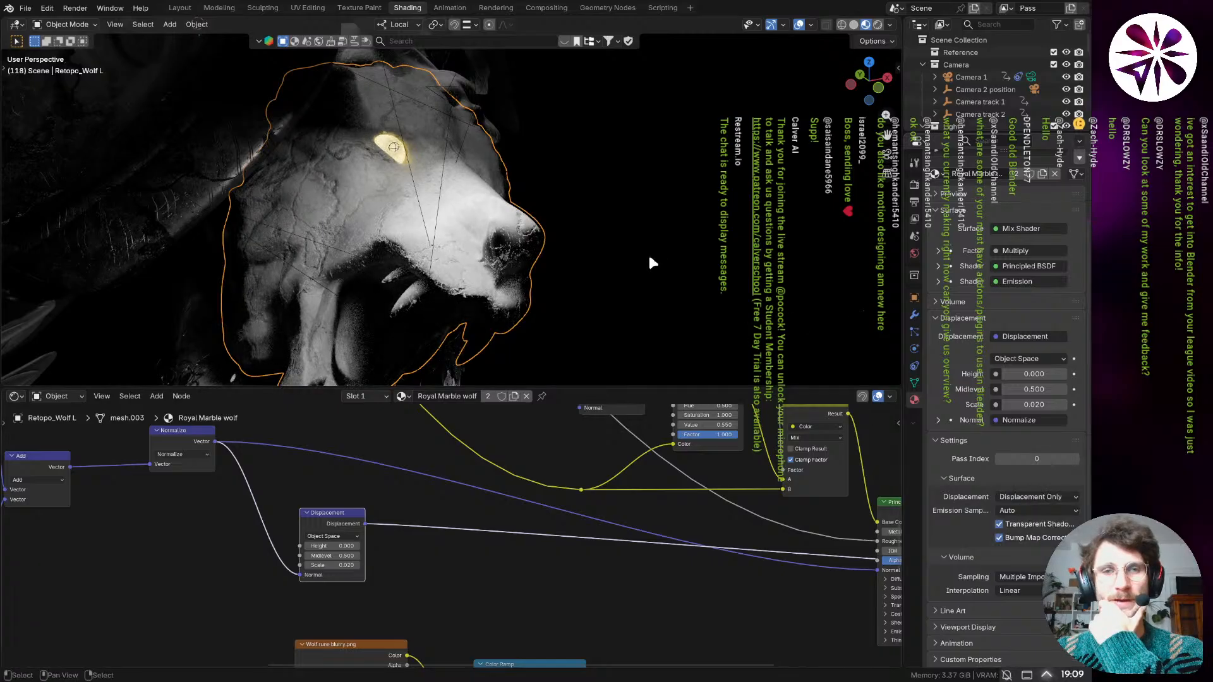
- Compare Displacement Only and Bump Only on a closer view of the wolf's muzzle, ending on Bump Only
middle_click_drag(412, 217, 574, 299)
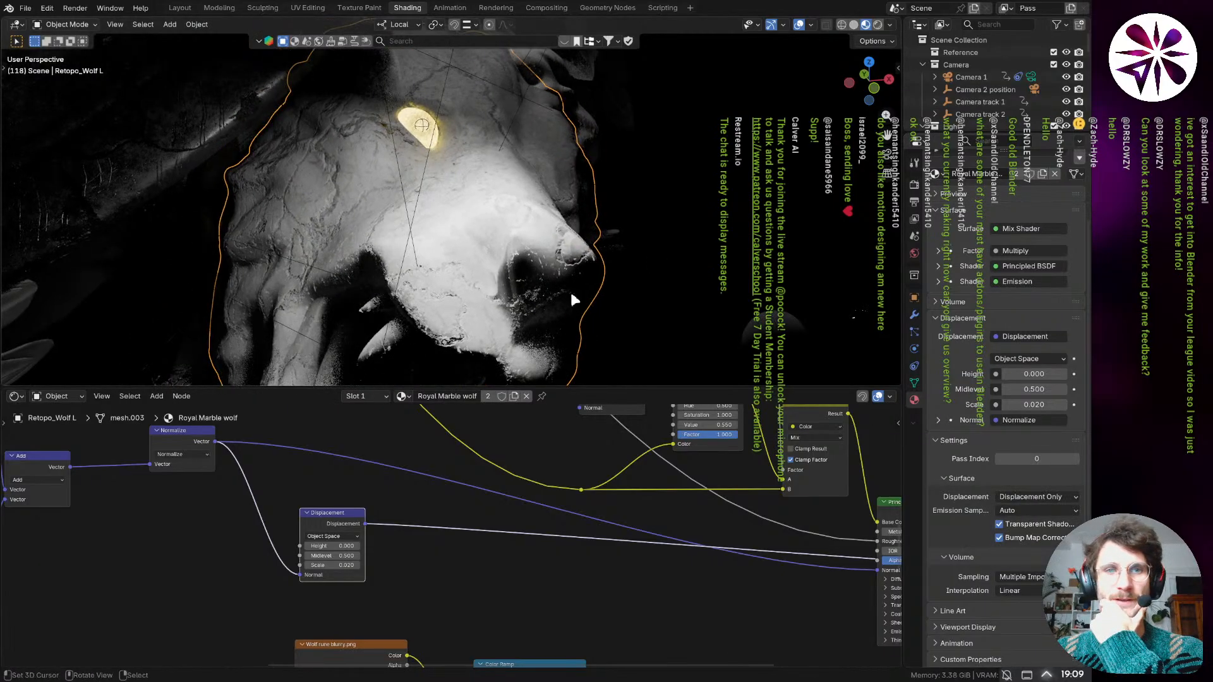
left_click(1004, 498)
left_click(1007, 510)
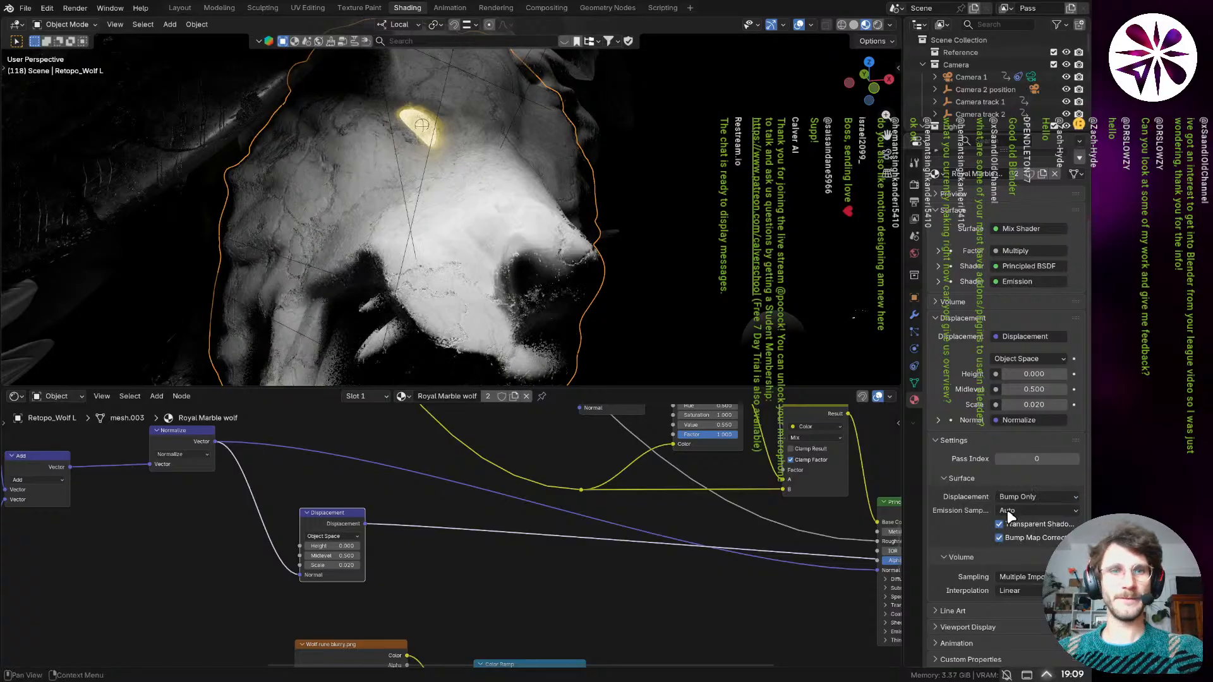
left_click(1040, 498)
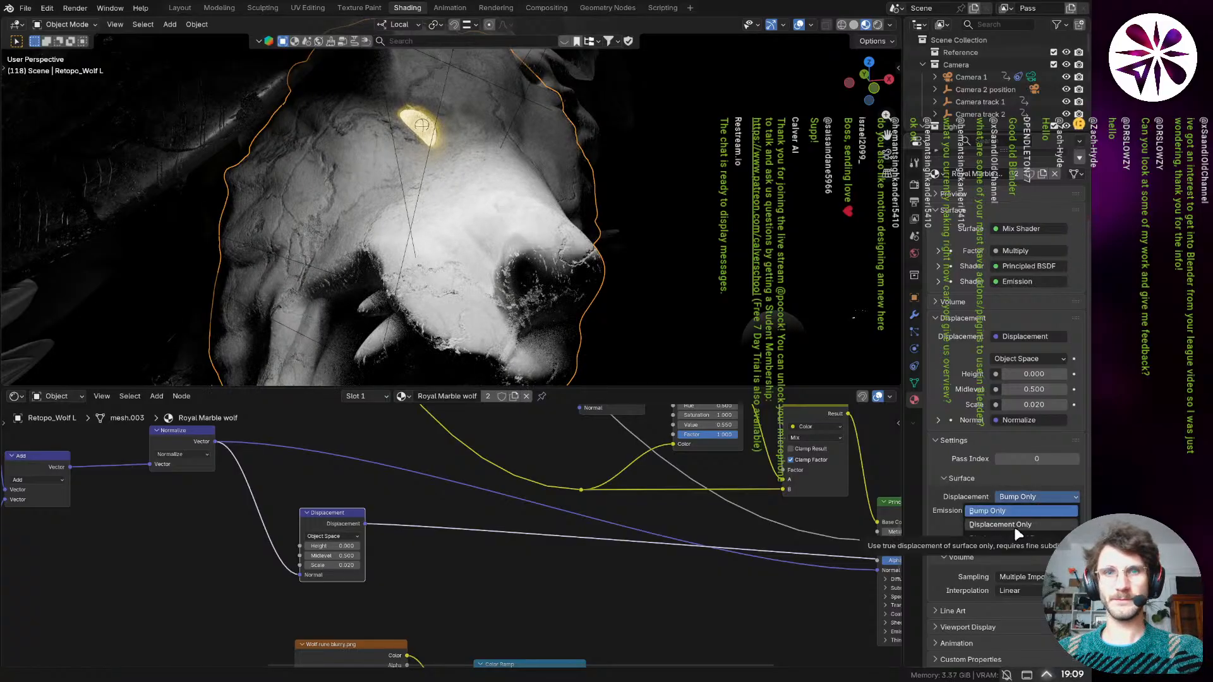
left_click(1015, 525)
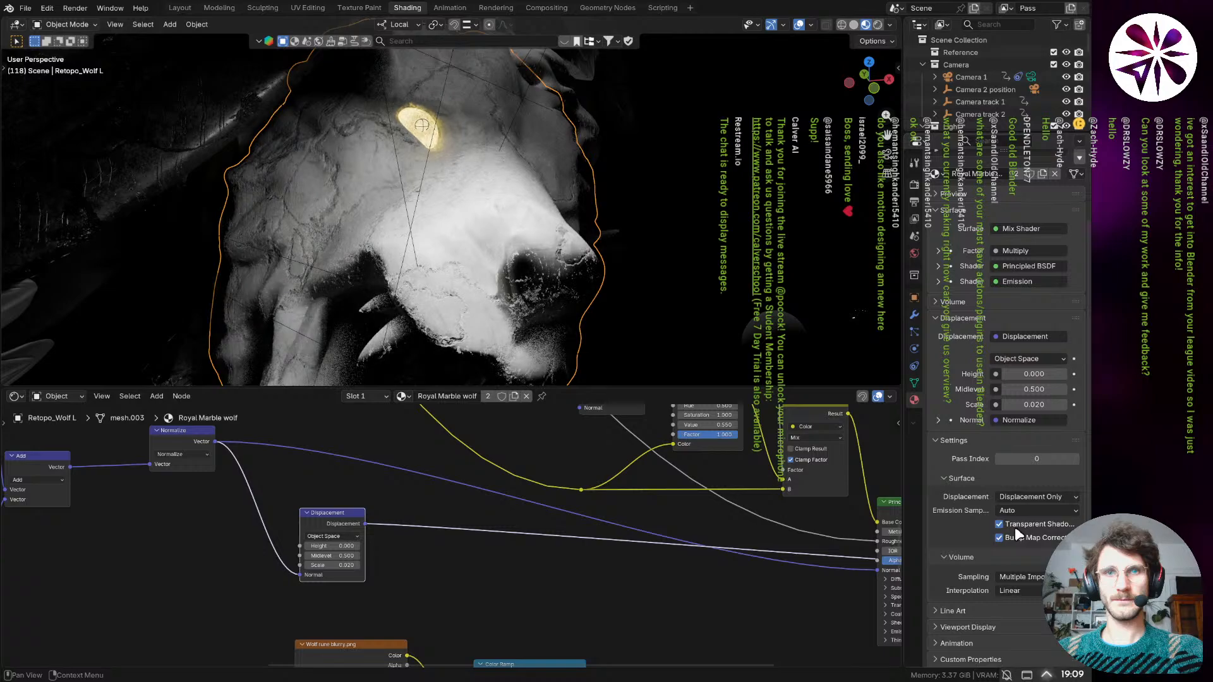
left_click(1025, 498)
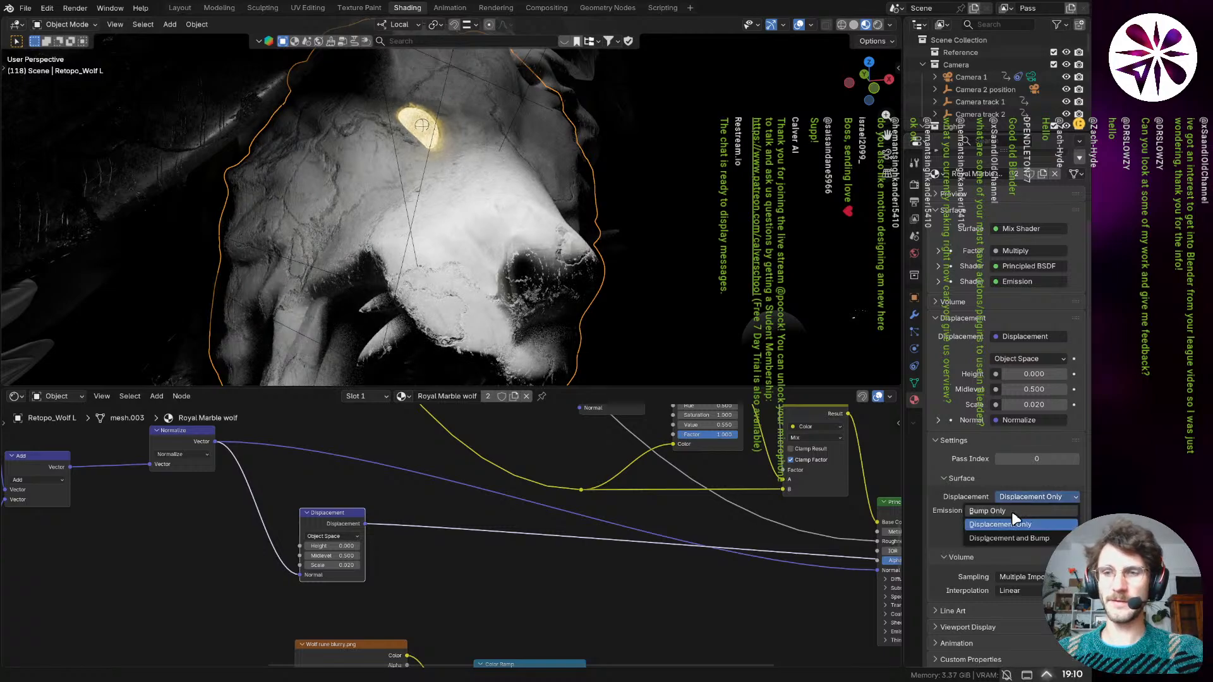
left_click(1013, 513)
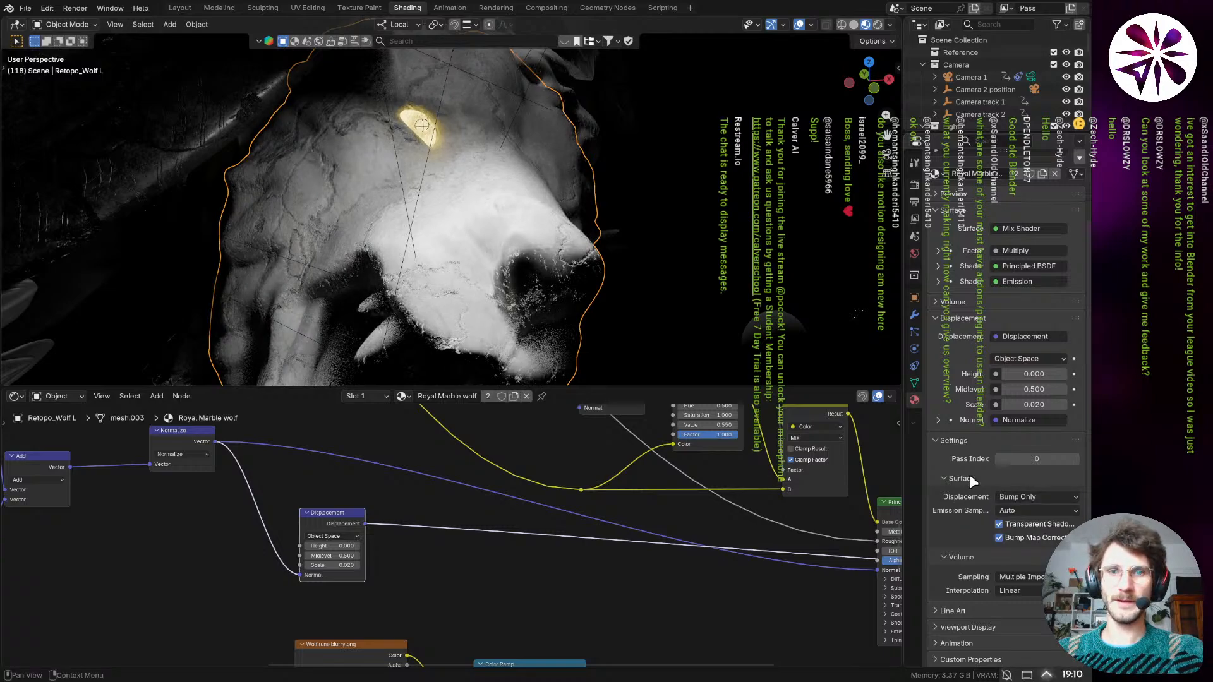
- Check the wolf head's modifiers and object properties, and return to its material's displacement settings
left_click(914, 314)
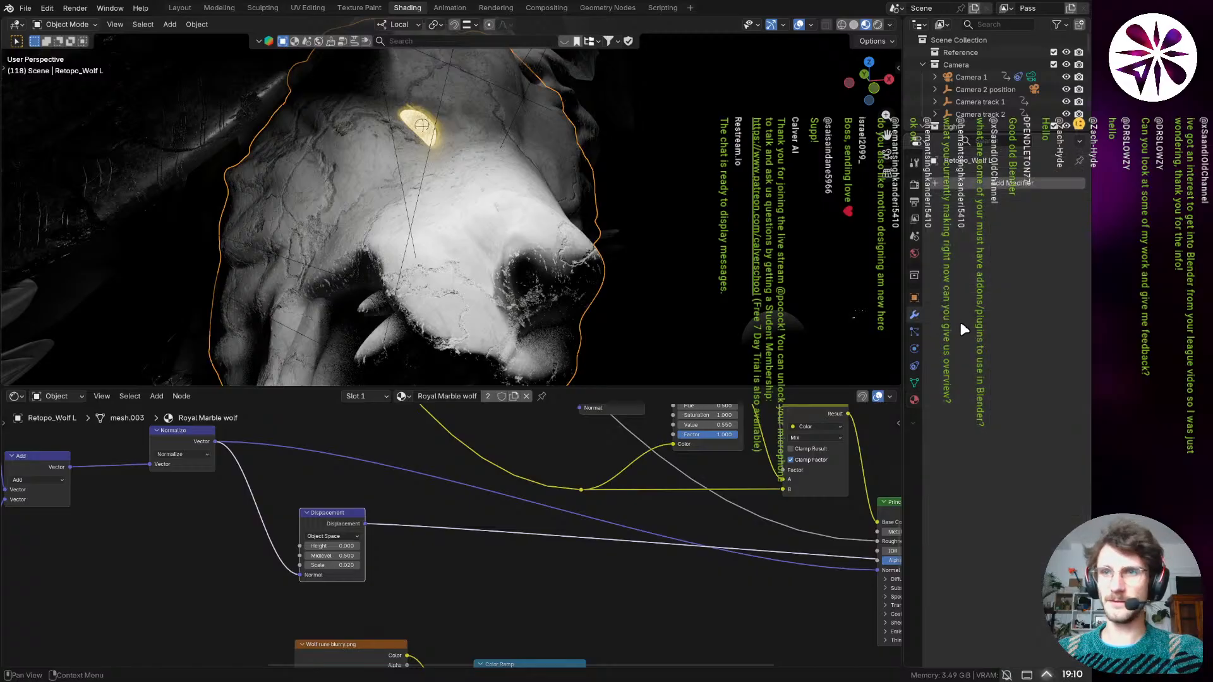
left_click(987, 184)
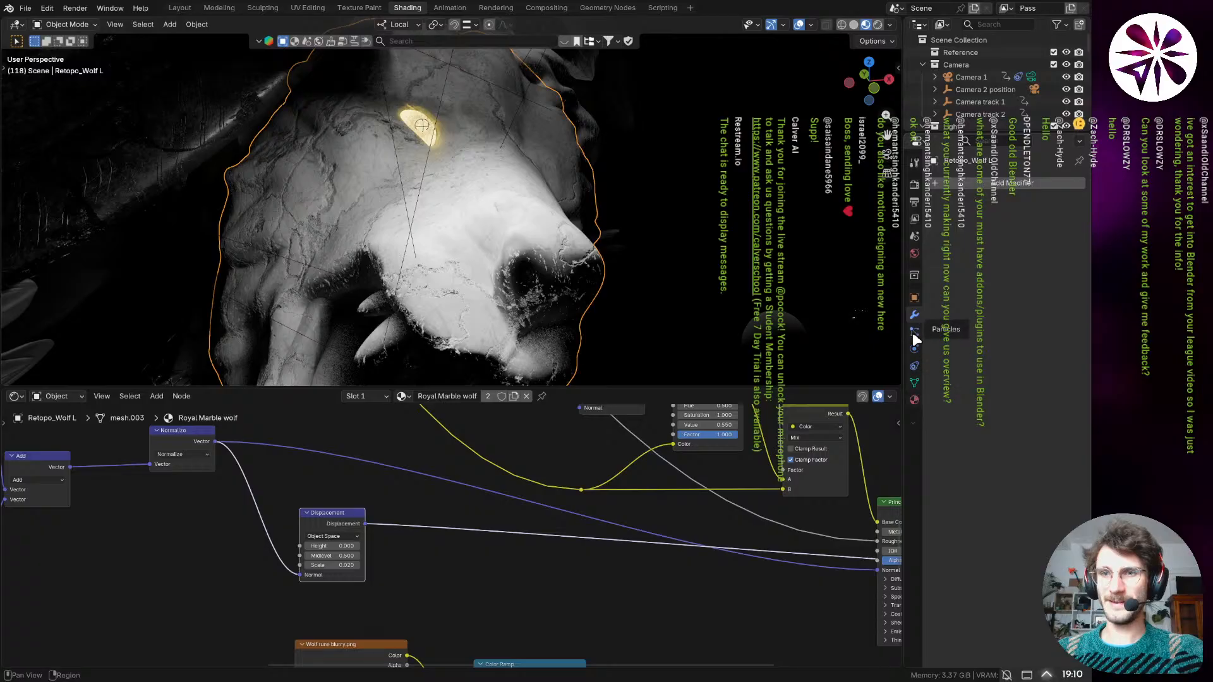
left_click(913, 301)
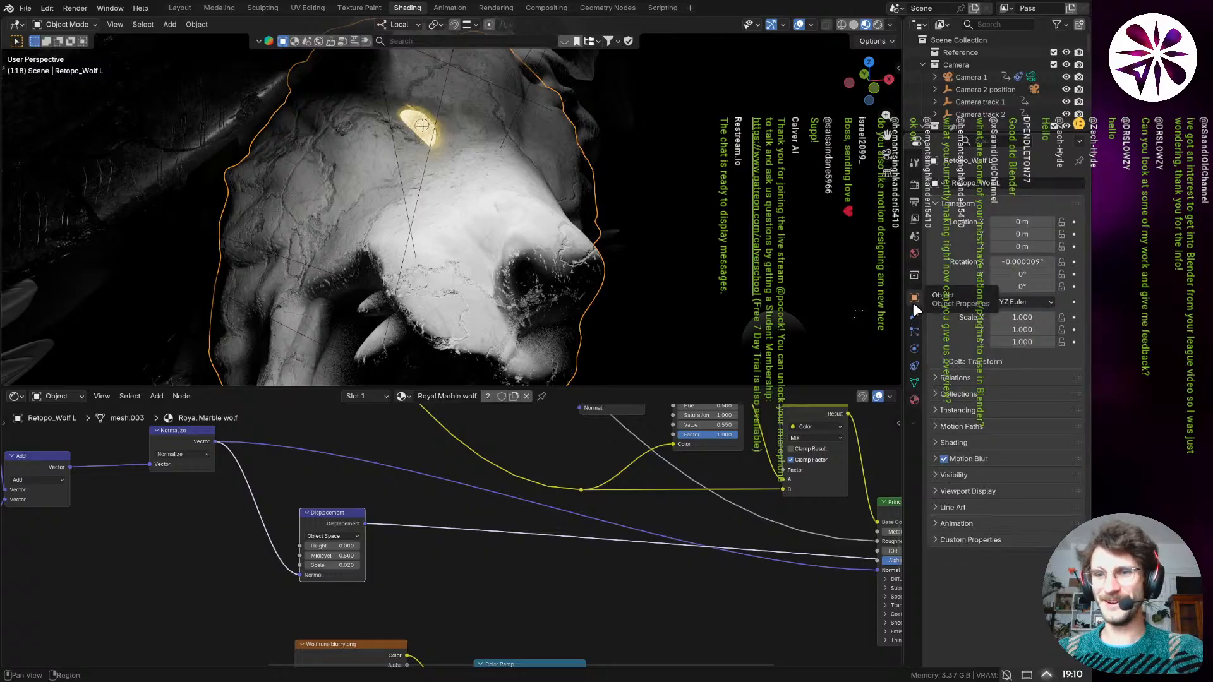
left_click(916, 398)
scroll(948, 521, "down", 4)
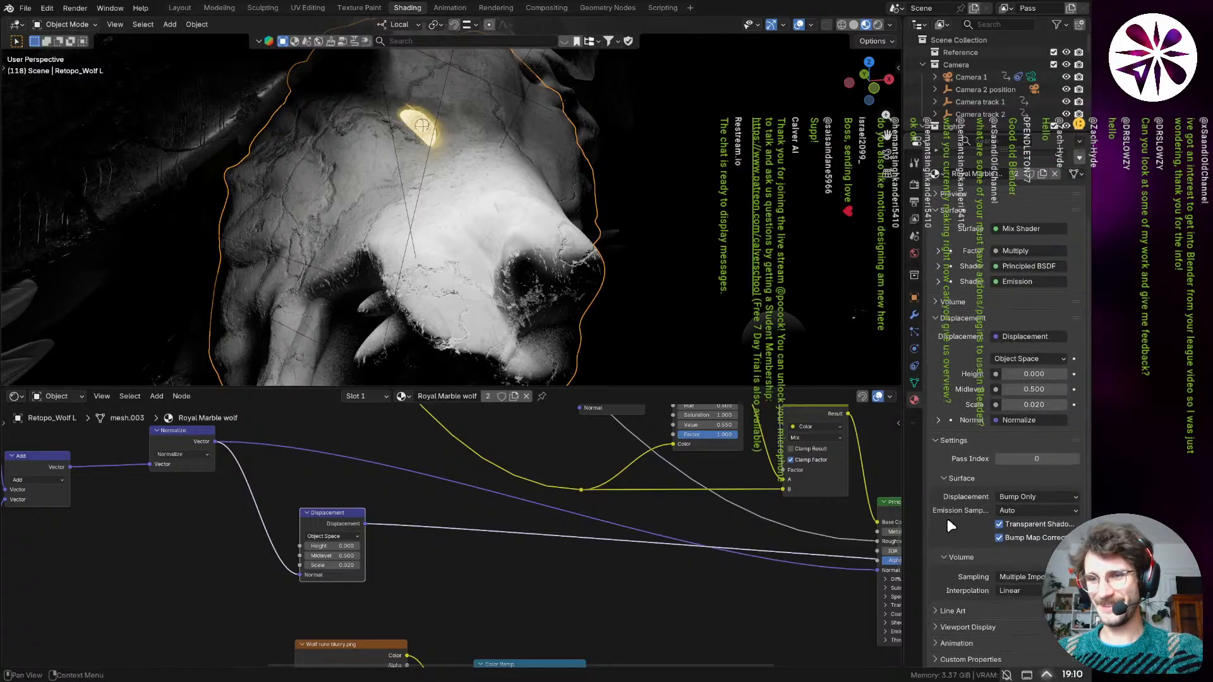
left_click(1030, 499)
left_click(1030, 499)
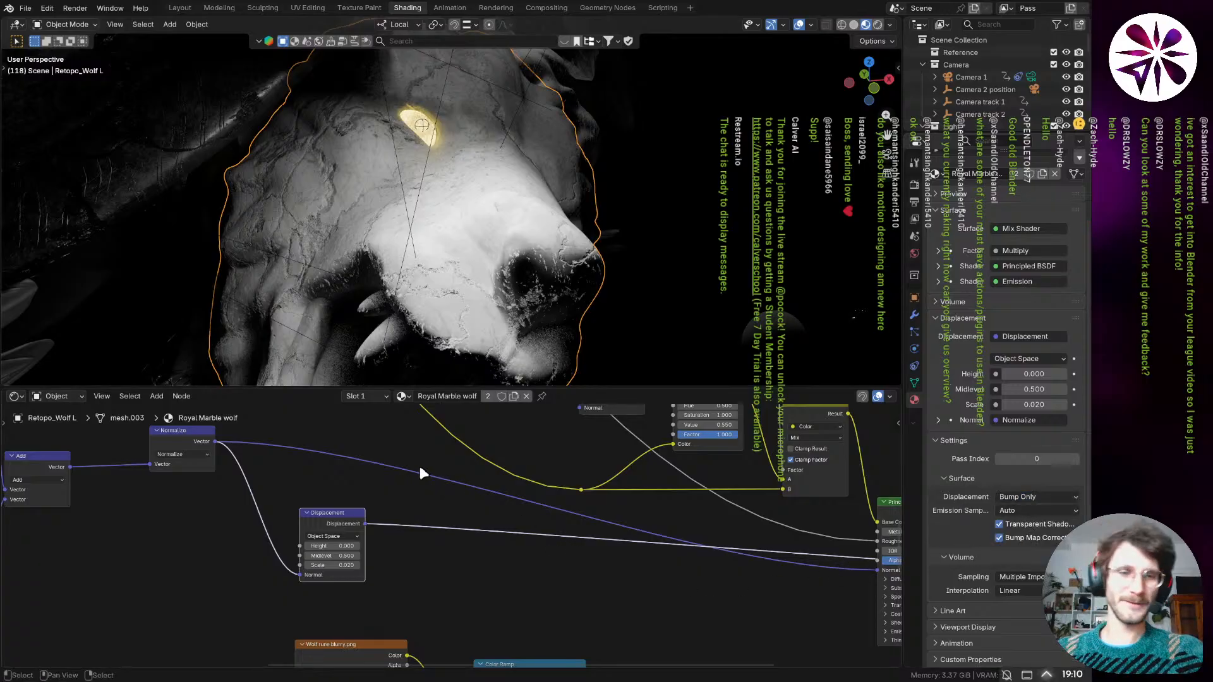
- Inspect the bump-only marble cracks across the wolf's head from afar and up close, and check the displacement method options
scroll(417, 468, "down", 2)
scroll(487, 297, "down", 6)
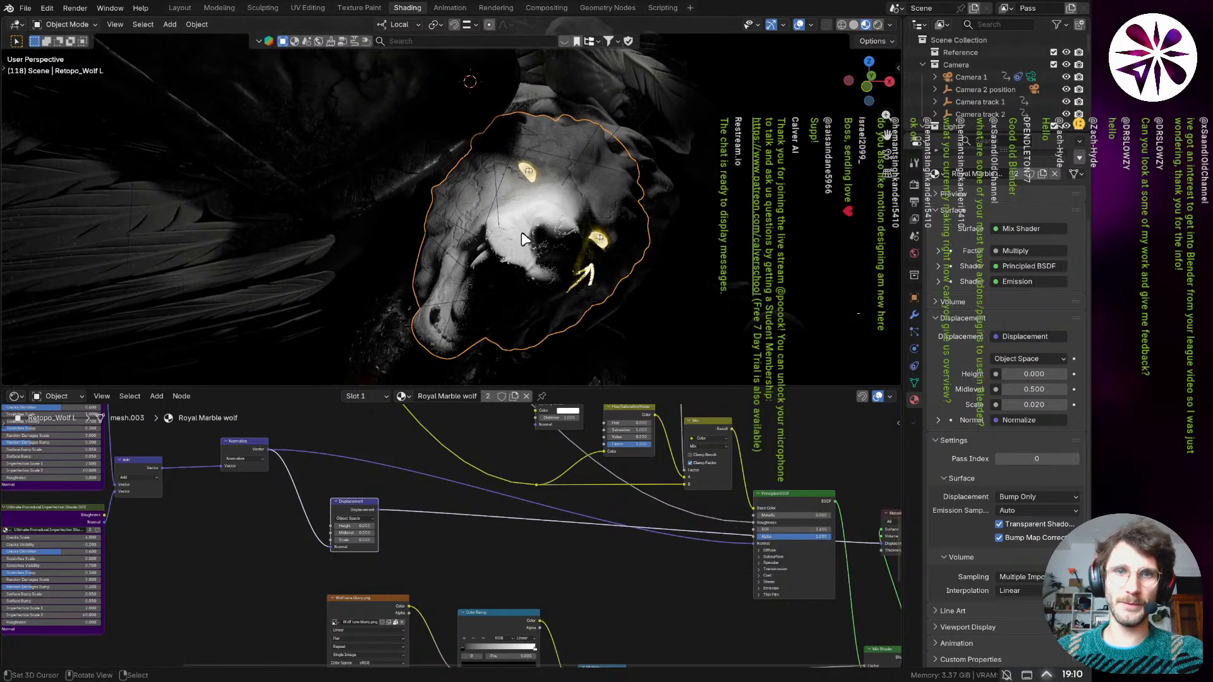
scroll(448, 189, "up", 3)
scroll(446, 194, "up", 2)
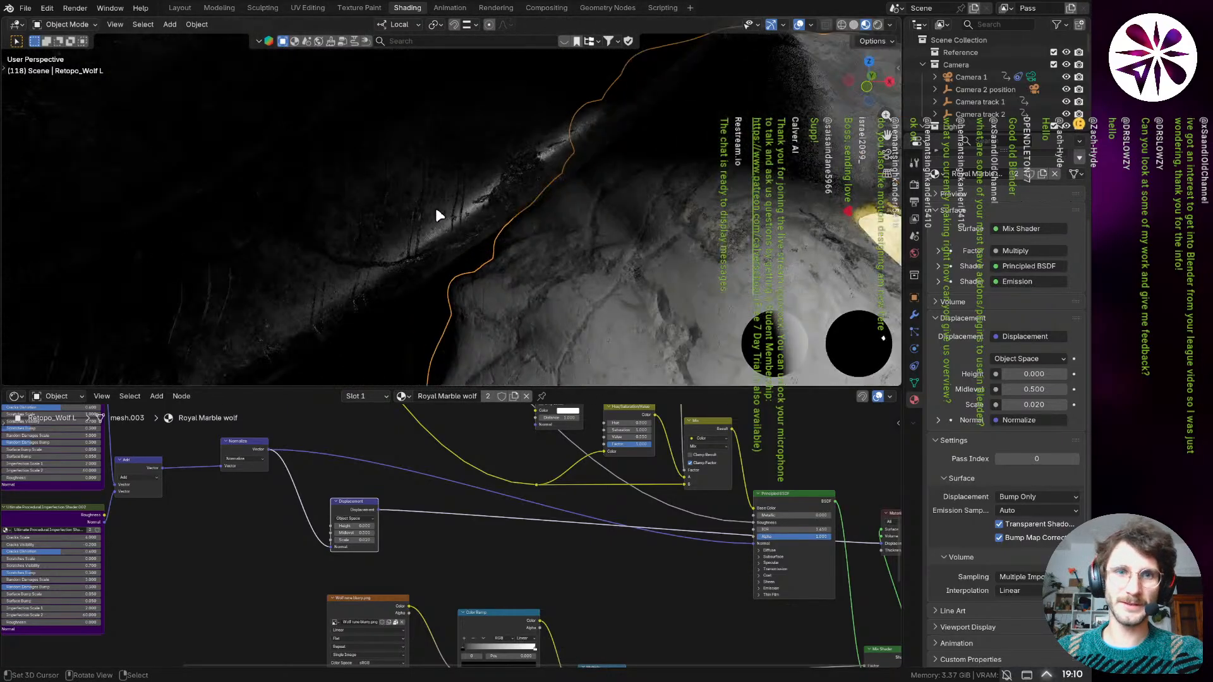
middle_click_drag(435, 210, 408, 222)
scroll(596, 303, "down", 4)
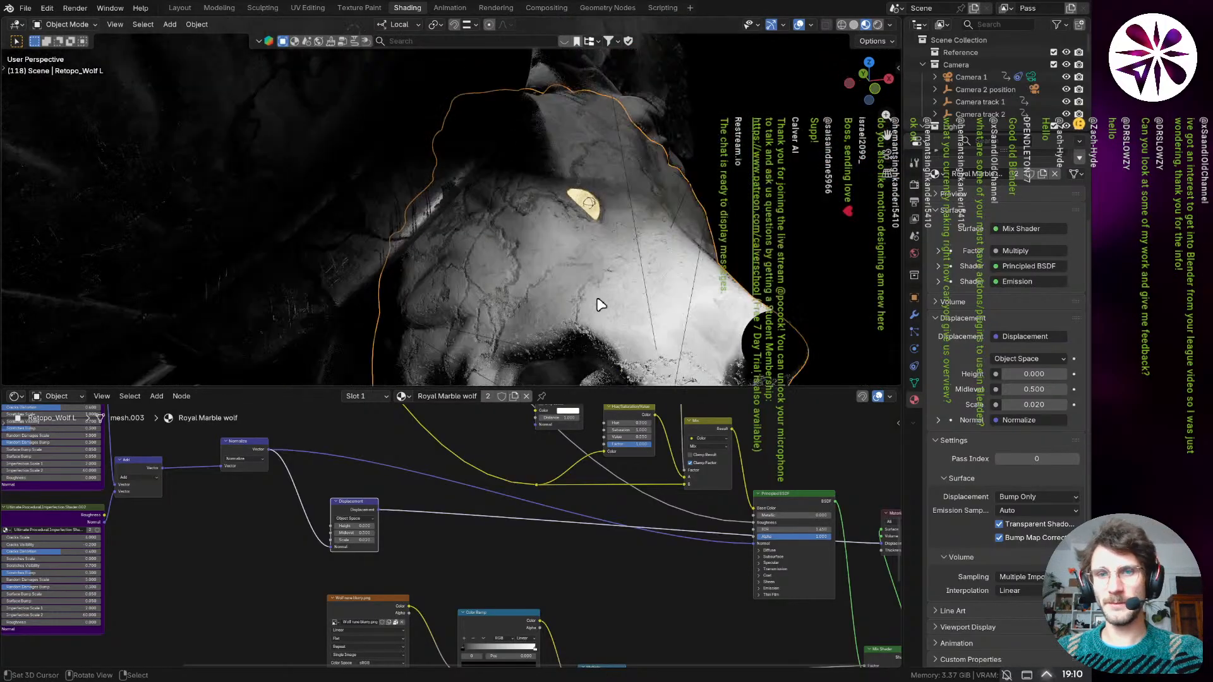
middle_click_drag(596, 304, 542, 279)
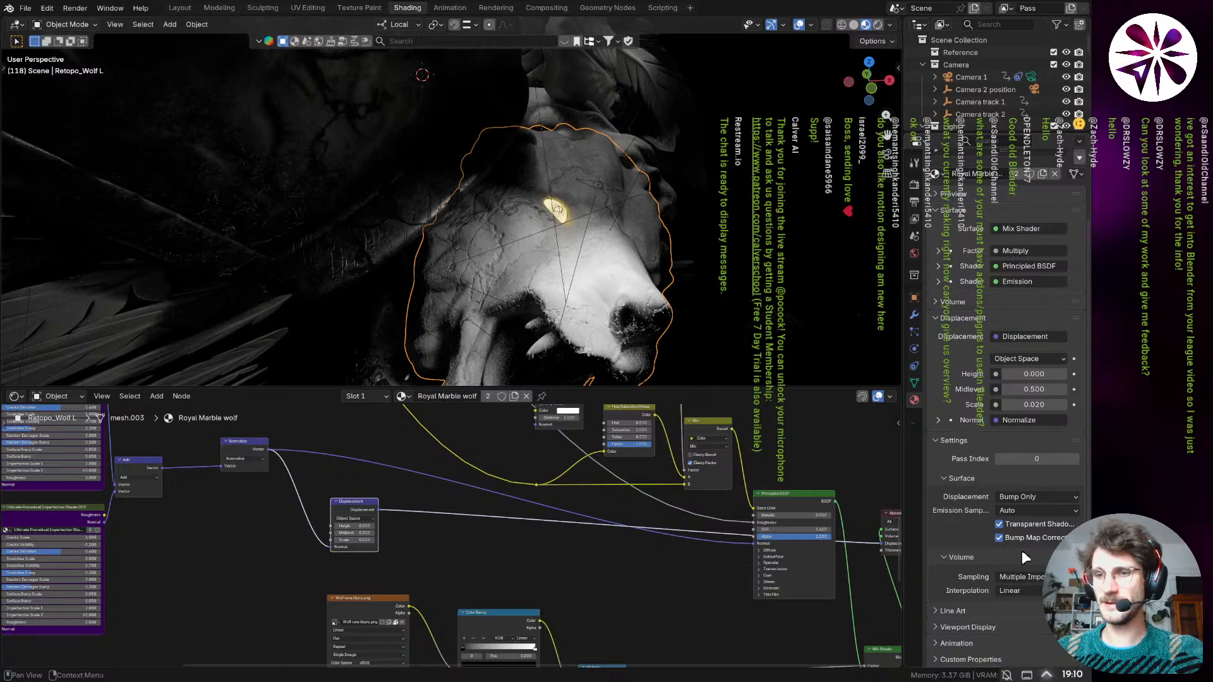
left_click(1042, 496)
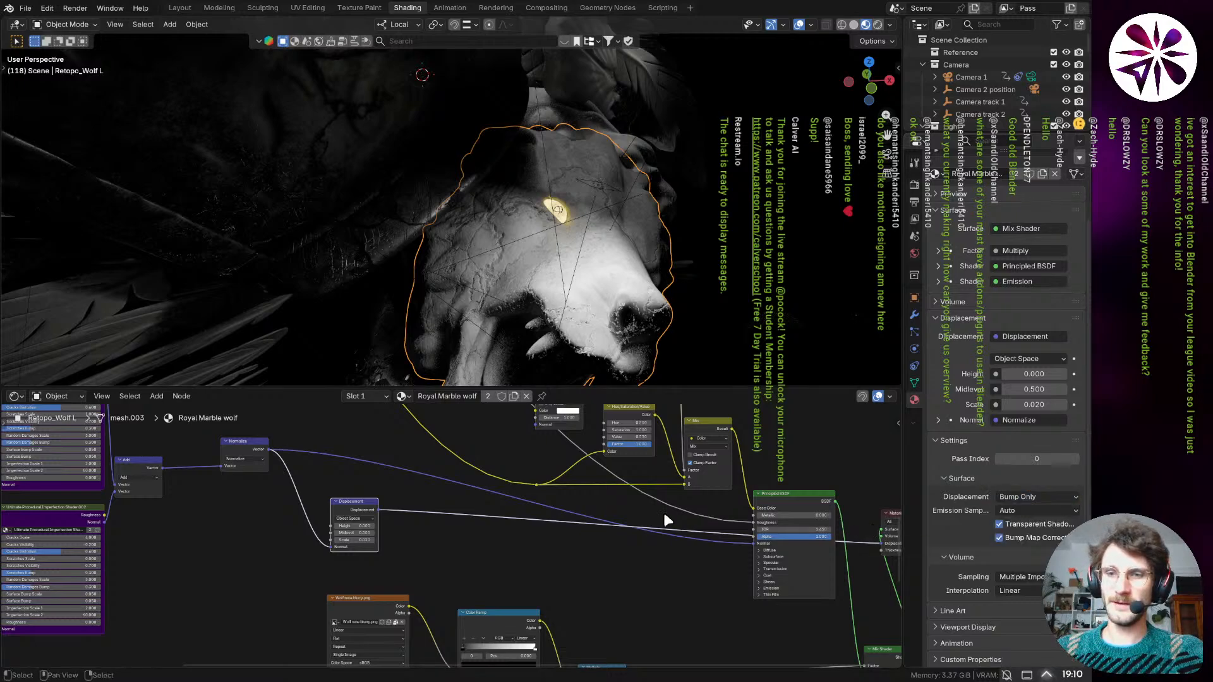
- Set the Royal Marble wolf material's displacement method to Displacement Only
scroll(791, 517, "right", 2, "ctrl")
middle_click_drag(791, 517, 596, 500)
middle_click_drag(61, 464, 135, 487)
scroll(235, 524, "up", 4)
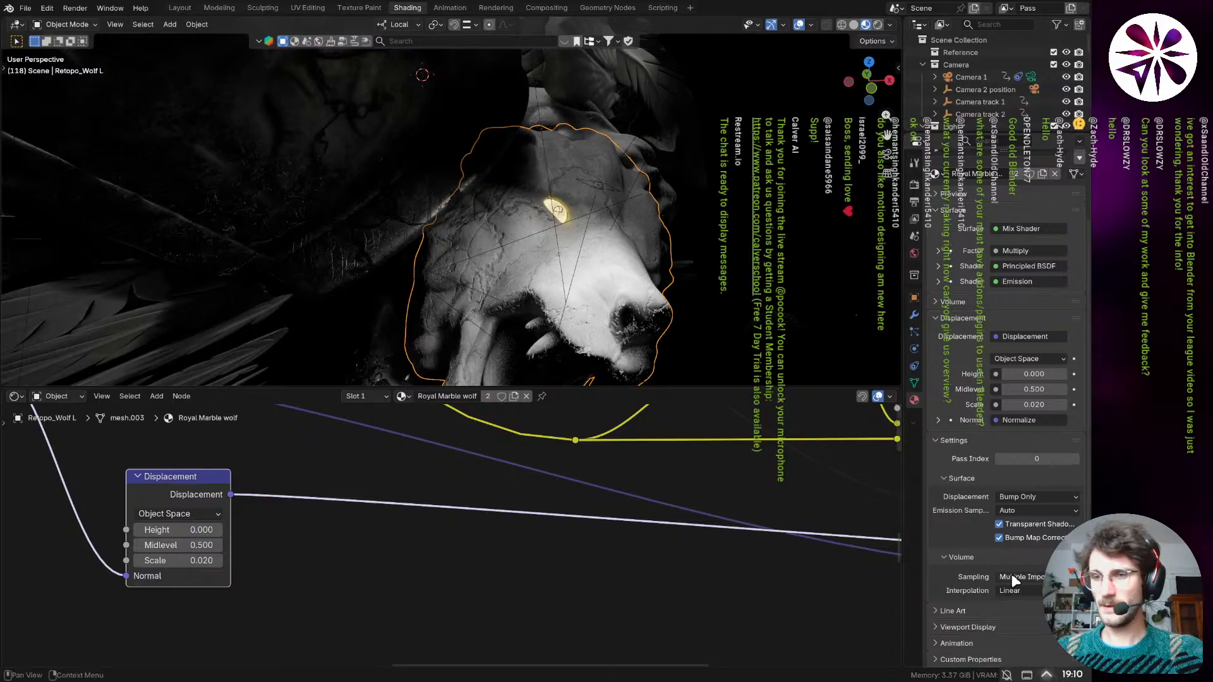
left_click(1036, 497)
left_click(1023, 528)
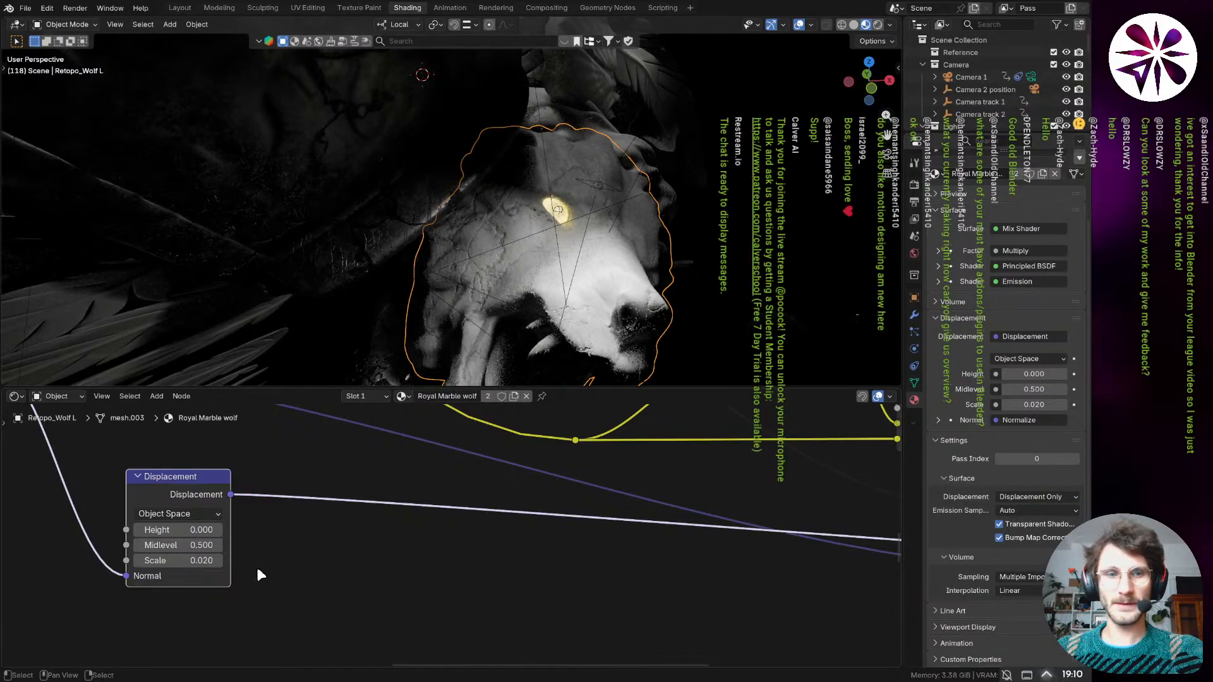
- Set the Displacement node's Midlevel to 0
scroll(158, 550, "up", 1)
left_click(163, 543)
type("0")
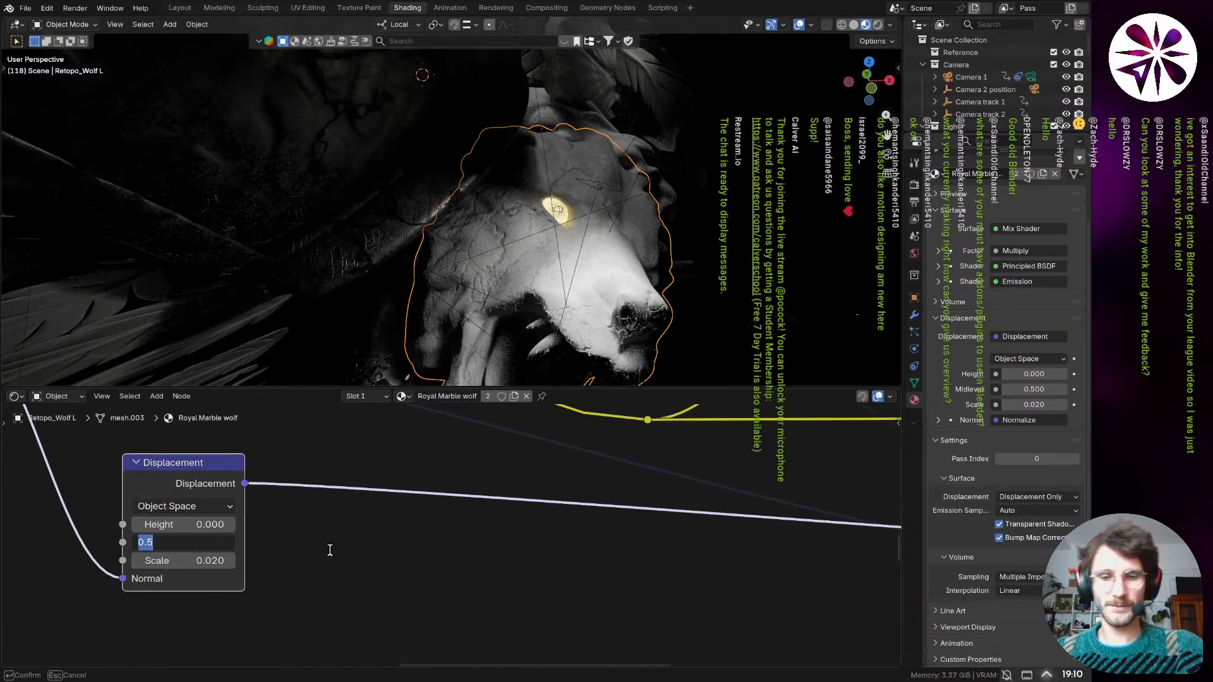
key("Return")
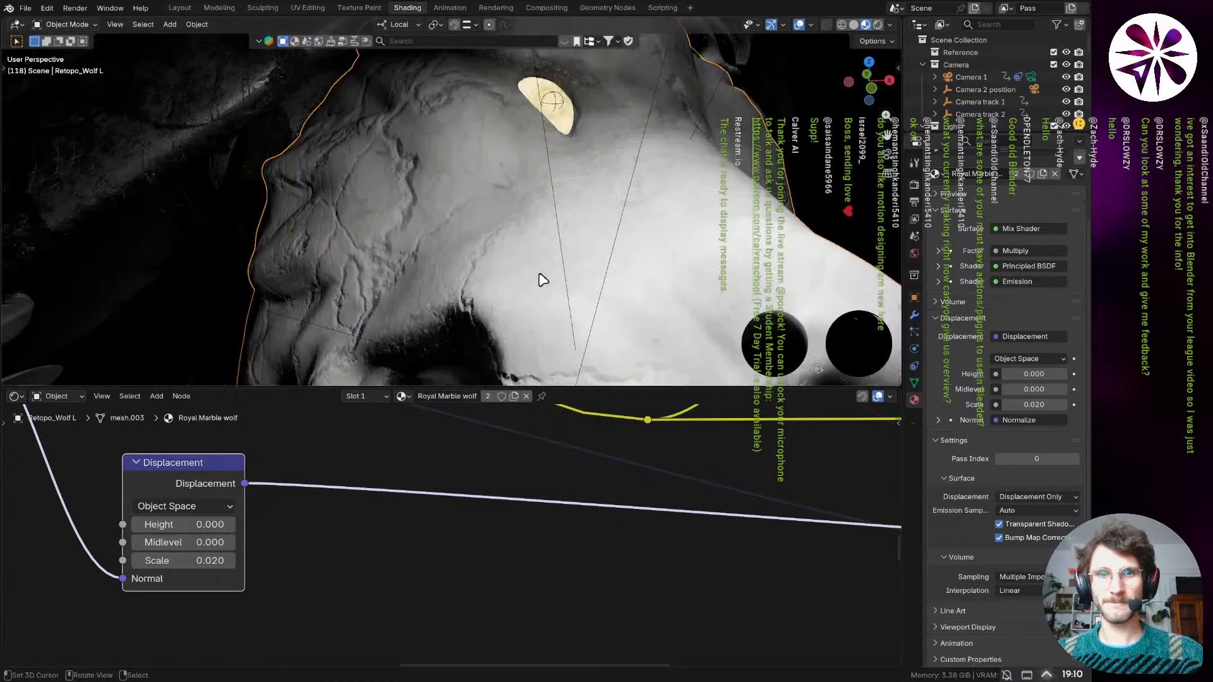
- Set the Displacement node's Scale to 1
left_click_drag(158, 562, 209, 562)
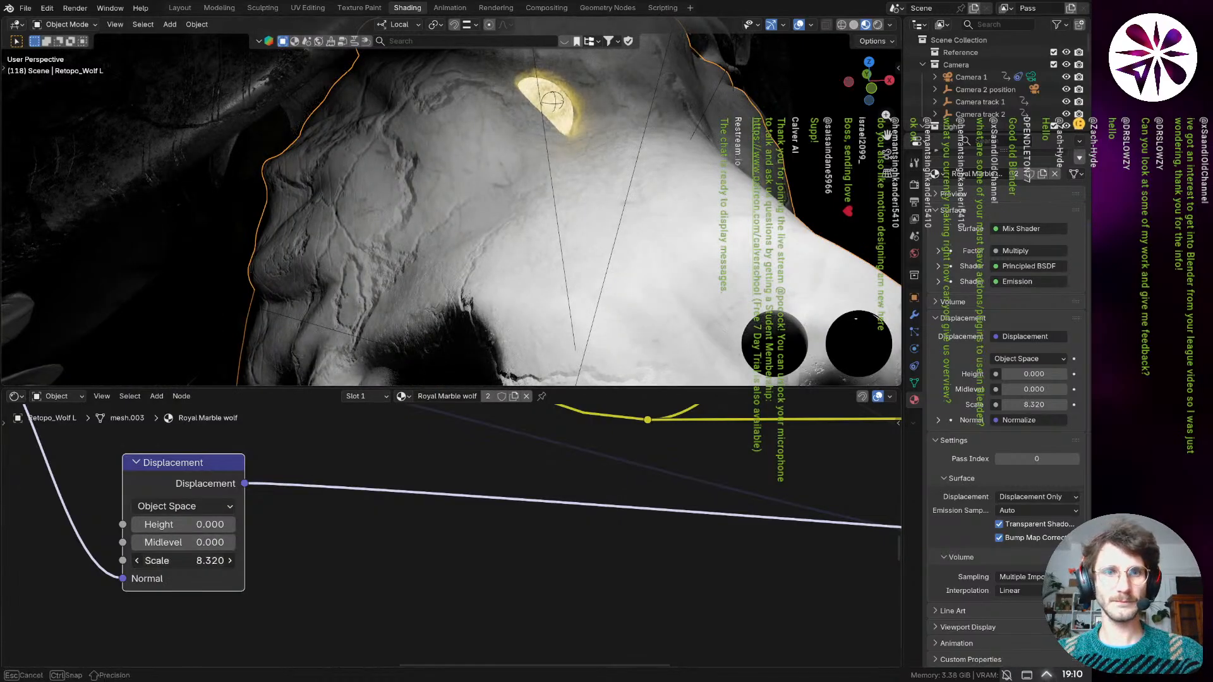
key("Escape")
left_click(179, 564)
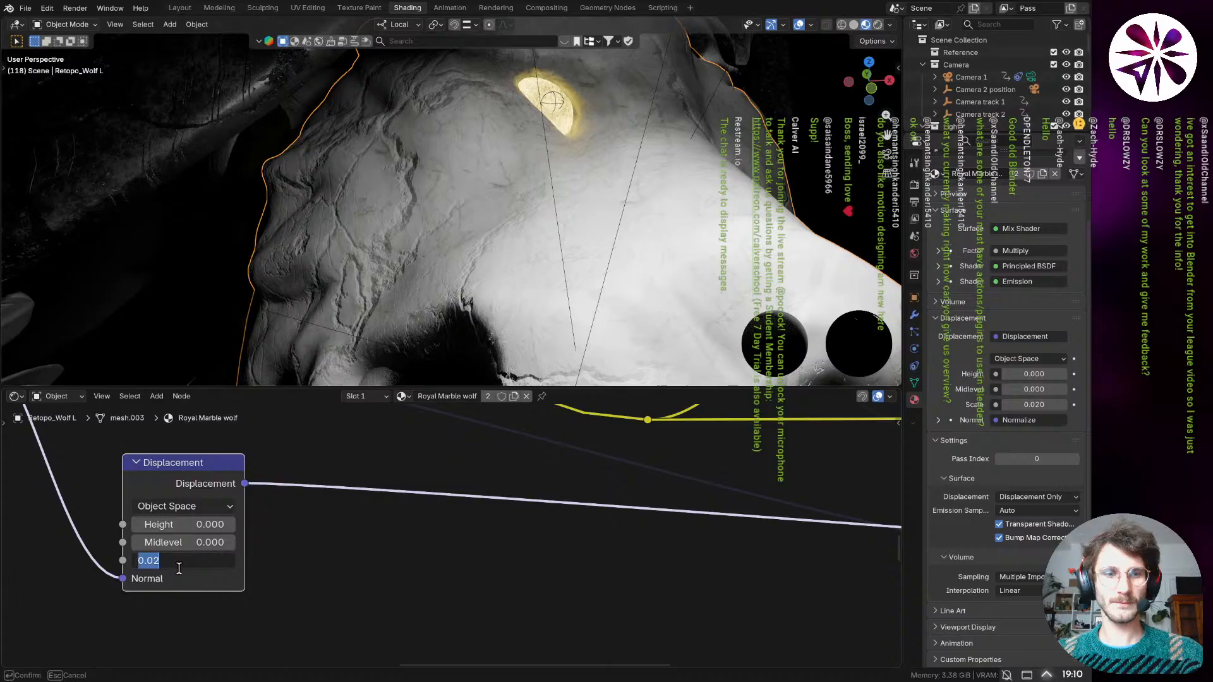
type("1")
key("Return")
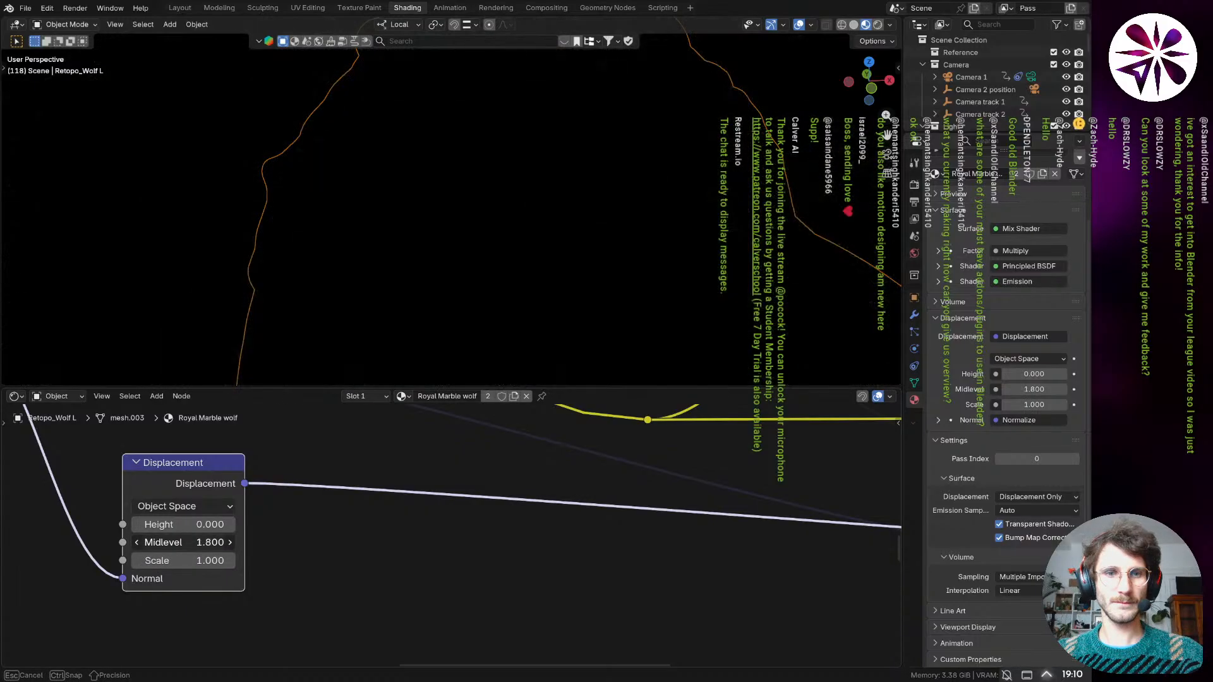
- Set the Displacement node's Midlevel to 0.5
left_click(187, 544)
type(".5")
key("Return")
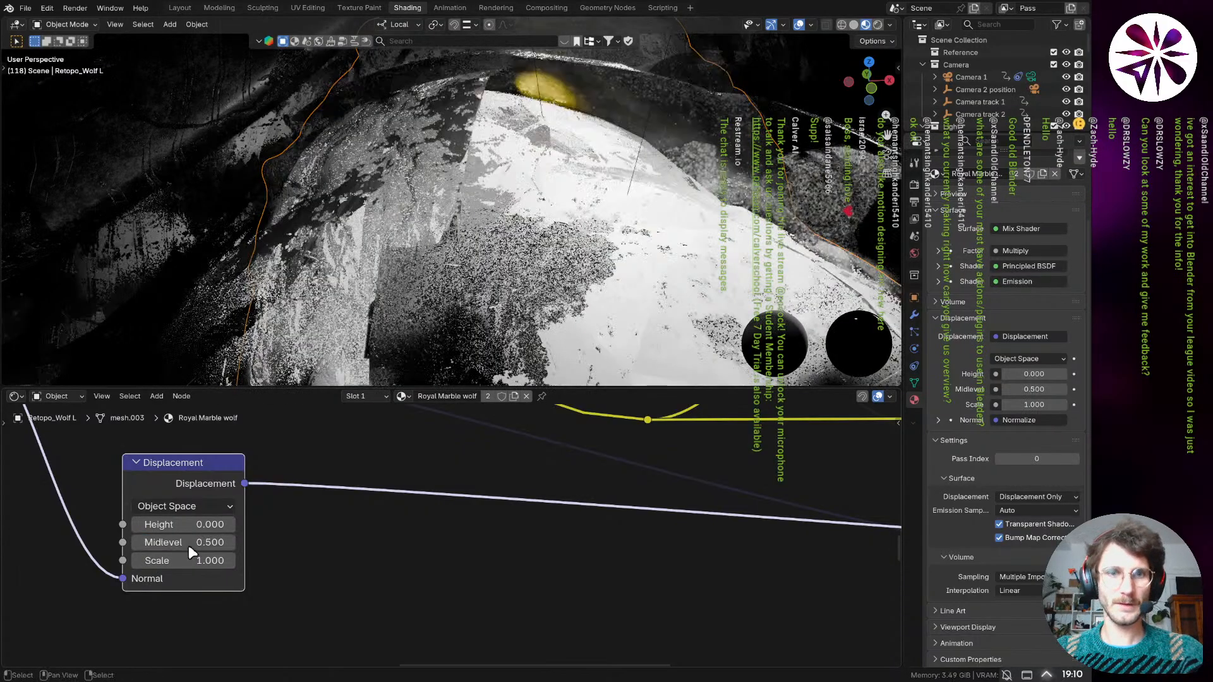
- Reduce the Displacement node's Scale to 0.040 and try a different Midlevel
left_click_drag(183, 560, 207, 557)
scroll(501, 178, "down", 4)
middle_click_drag(493, 222, 501, 217)
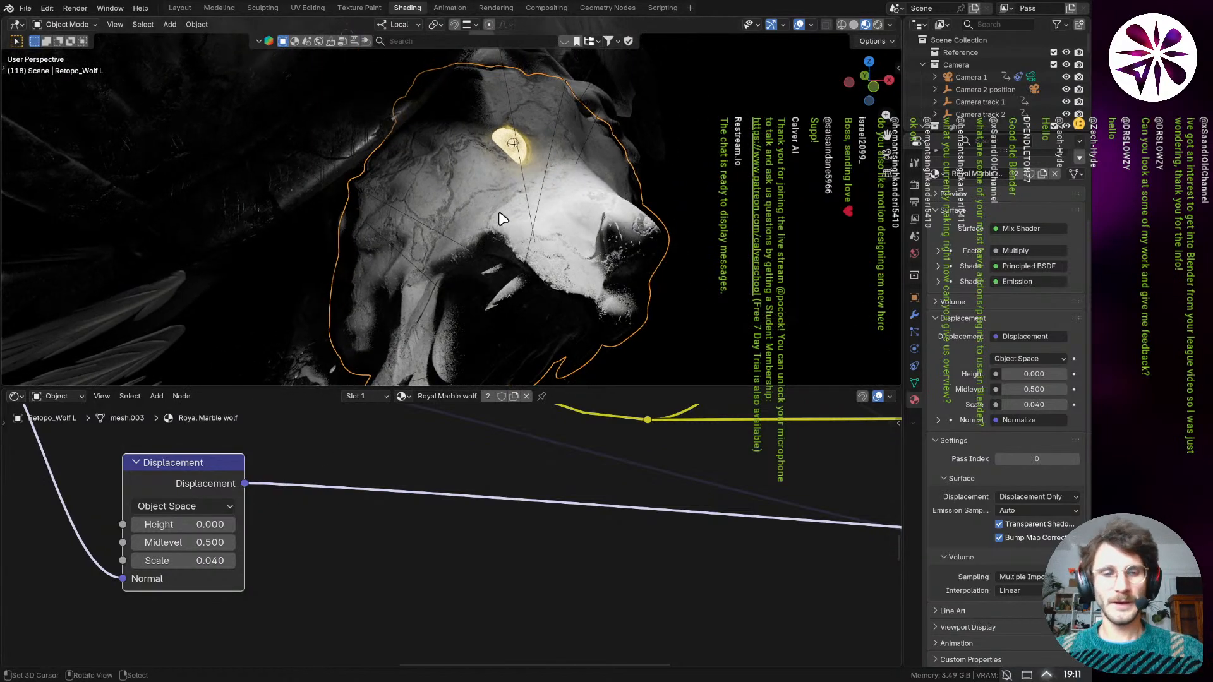
left_click_drag(166, 542, 319, 543)
key("Escape")
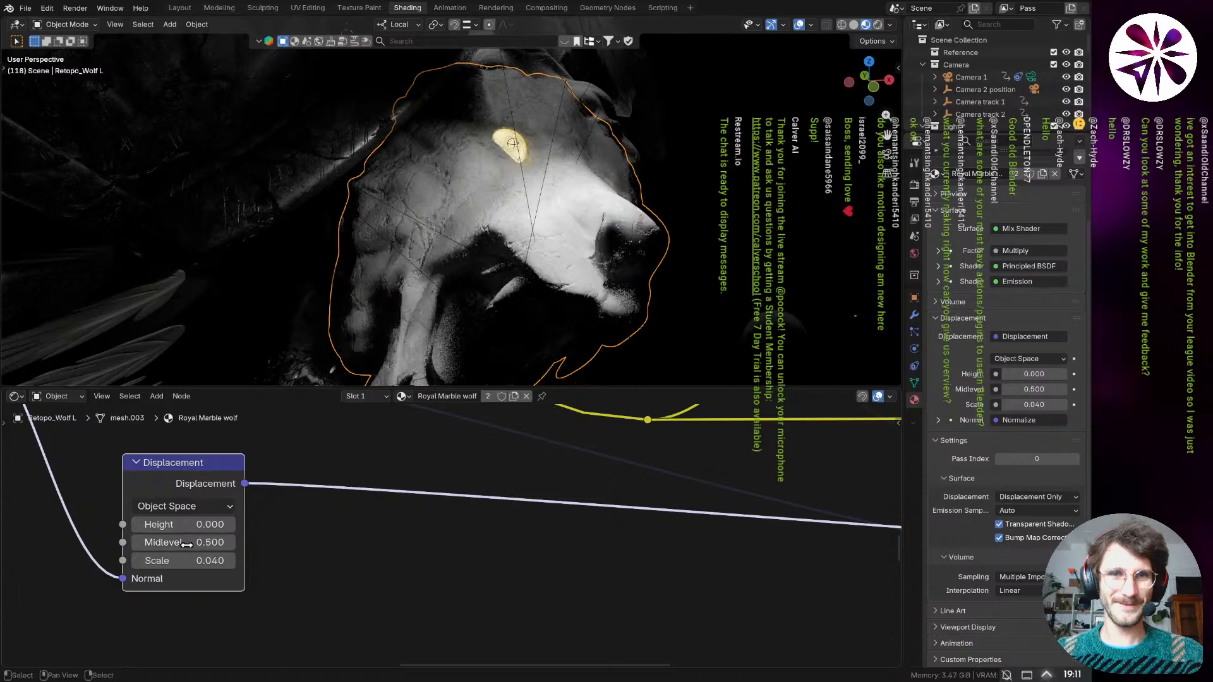
- Raise the Displacement node's Scale to 0.190 and inspect the distorted surface around the wolf's eye up close
left_click_drag(199, 562, 237, 561)
scroll(471, 212, "up", 6)
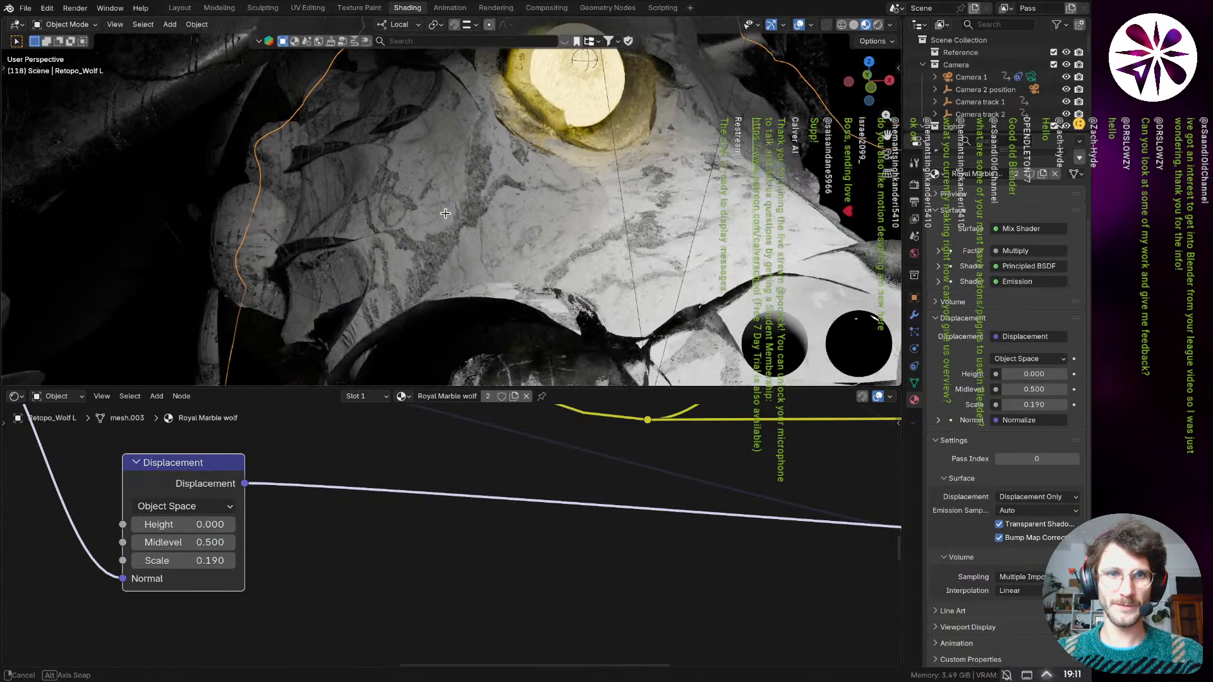
middle_click_drag(467, 213, 408, 233)
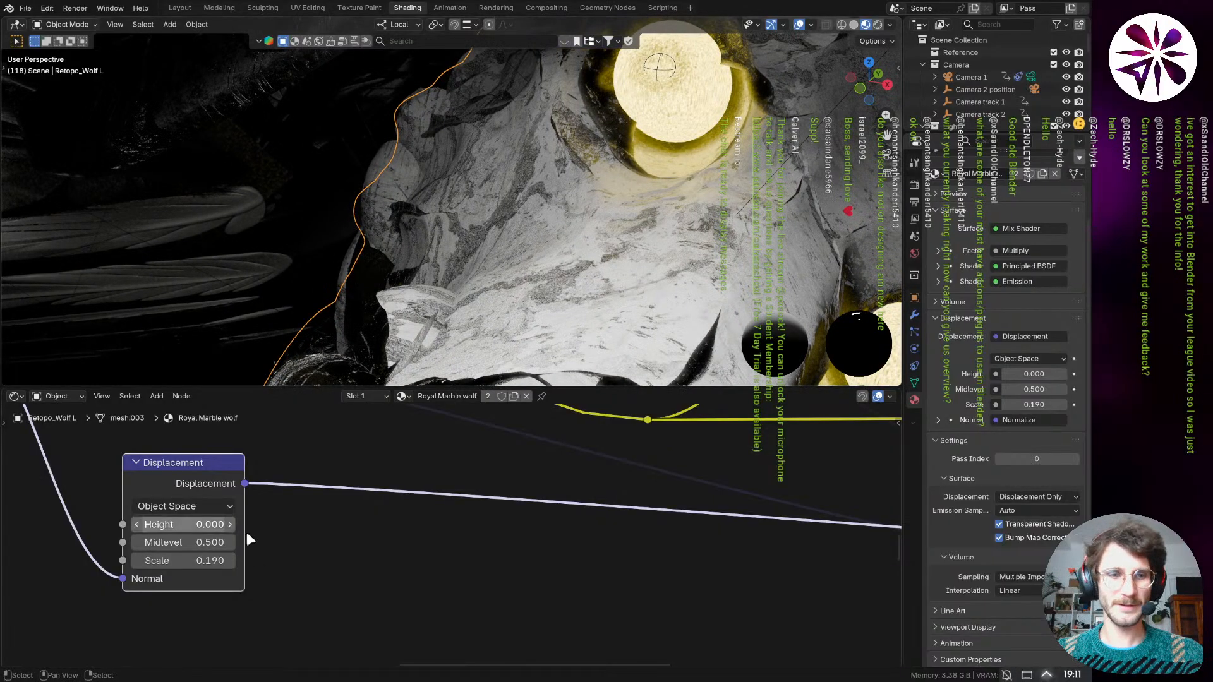
- Trace the nodes feeding the Displacement node, from the Ultimate Procedural Imperfection Shader groups through Add and Normalize
middle_click_drag(199, 516, 488, 582)
scroll(488, 582, "down", 3)
middle_click_drag(351, 500, 381, 506)
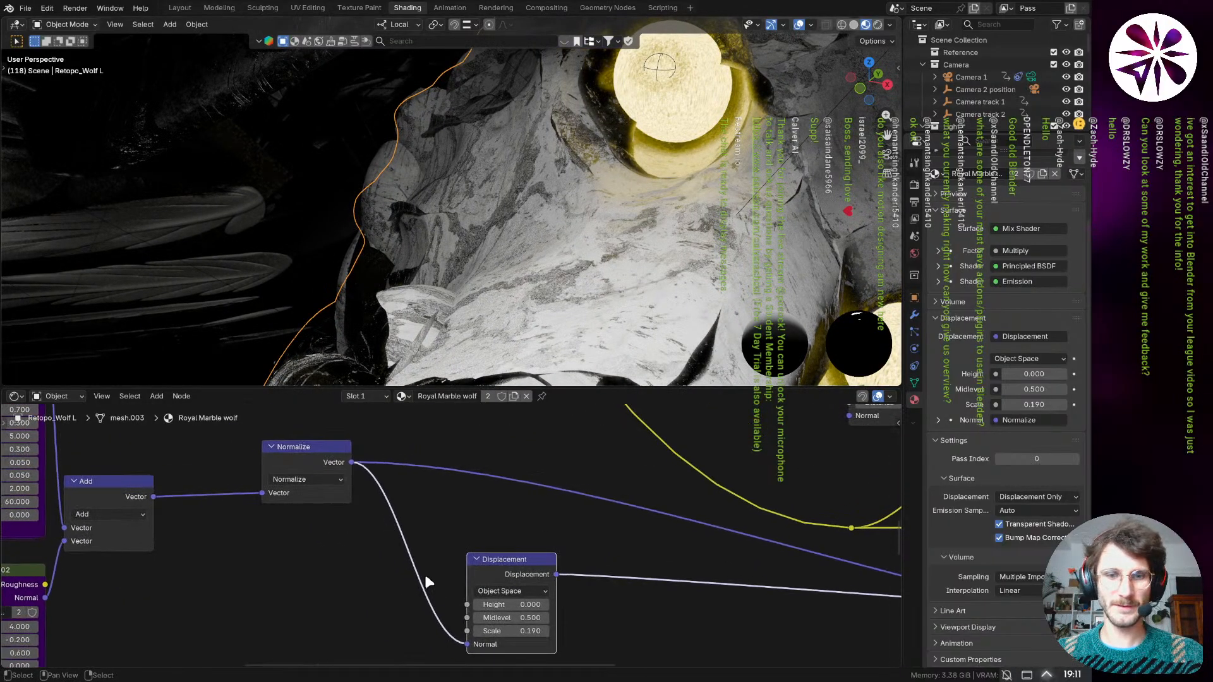
middle_click_drag(267, 562, 463, 563)
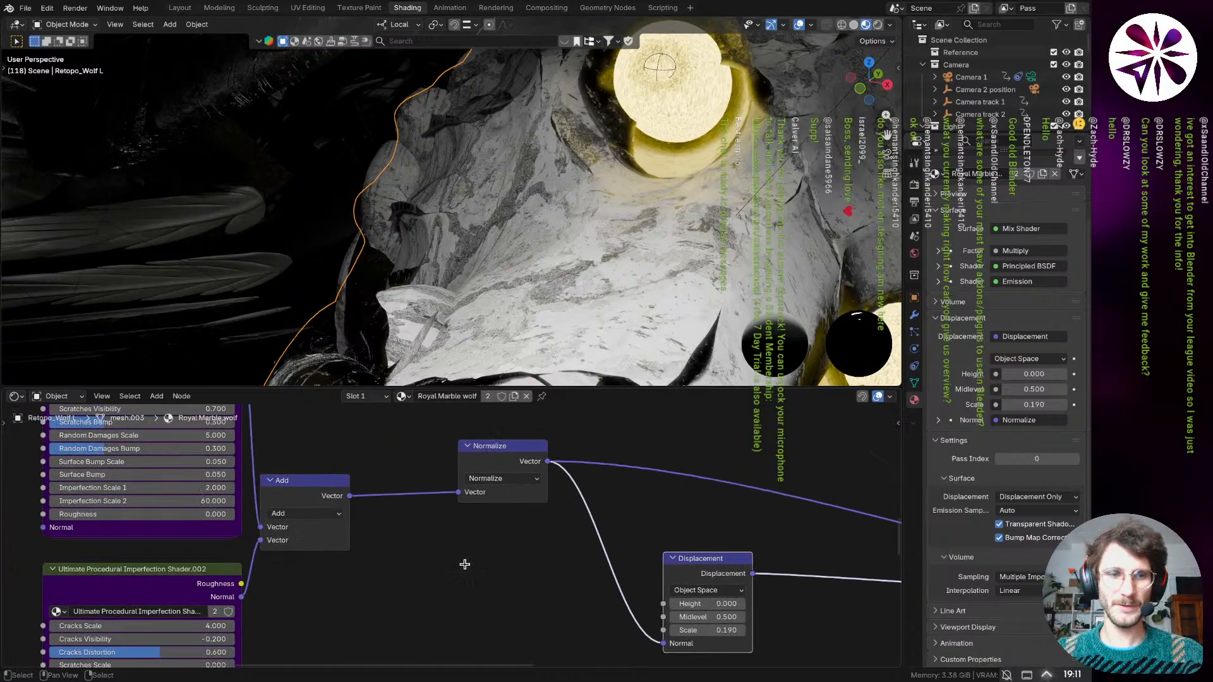
scroll(459, 564, "down", 4)
middle_click_drag(363, 472, 355, 541)
middle_click_drag(299, 510, 289, 458)
middle_click_drag(376, 559, 345, 535)
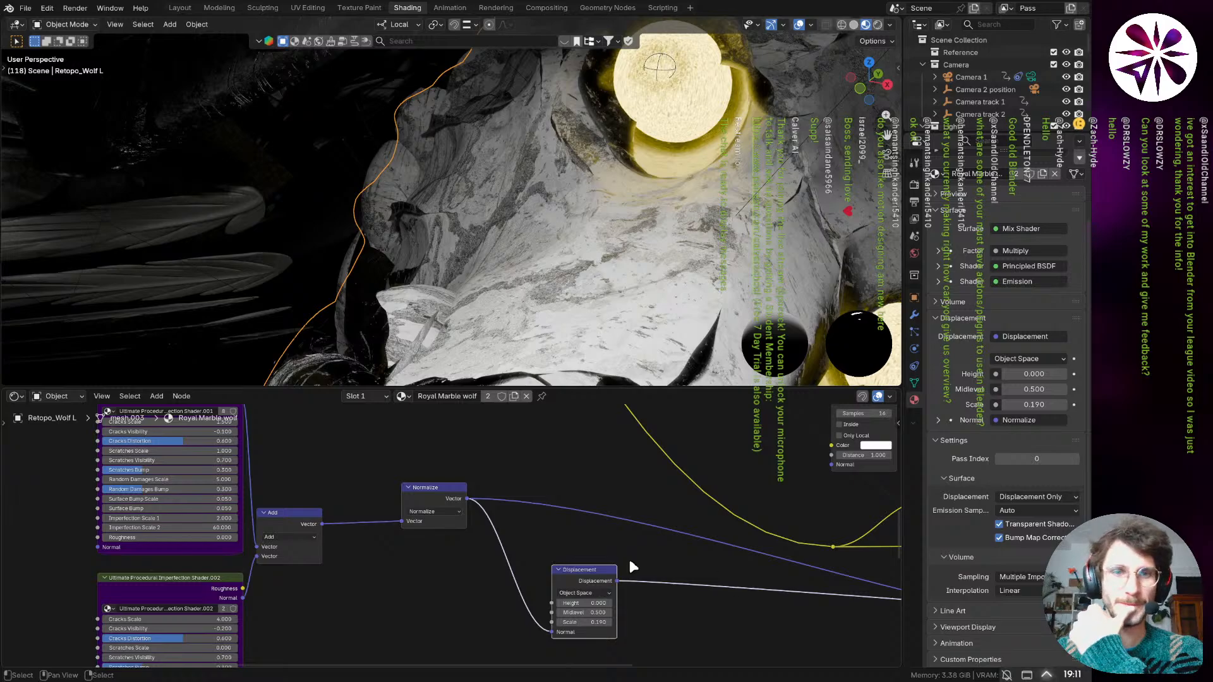
middle_click_drag(669, 540, 618, 528)
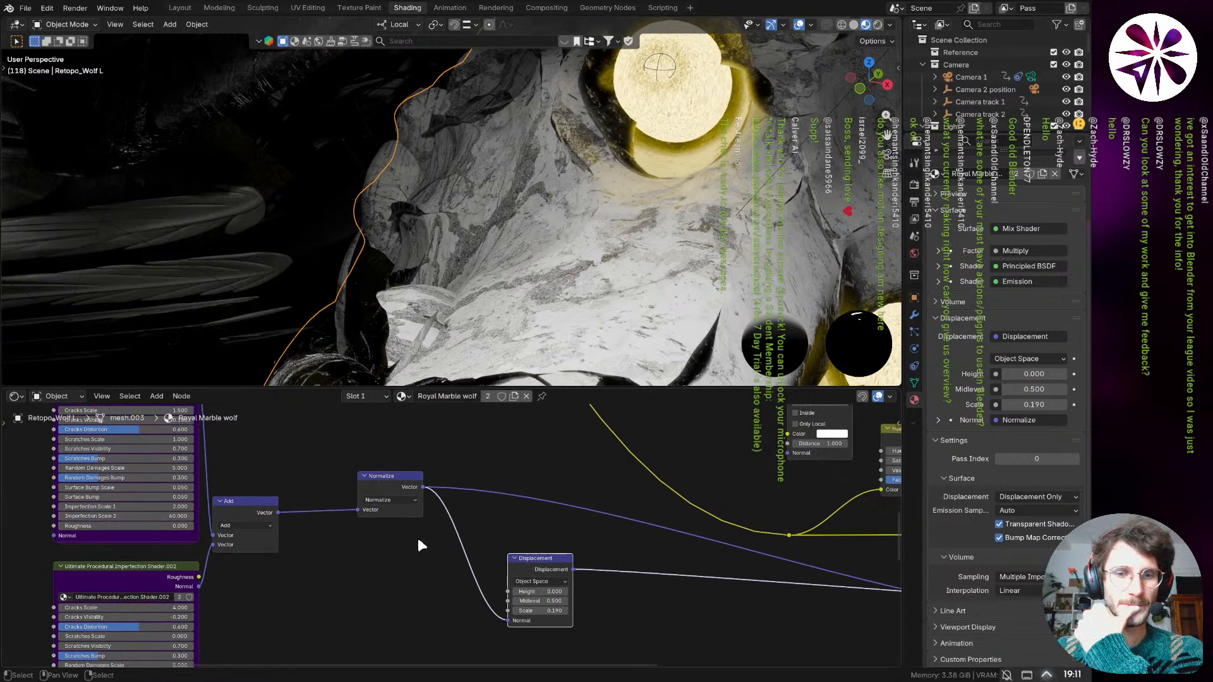
- Try a Height of 0.600 on the Displacement node and recheck the imperfection shader groups, Add and Normalize nodes feeding it
left_click_drag(543, 592, 574, 592)
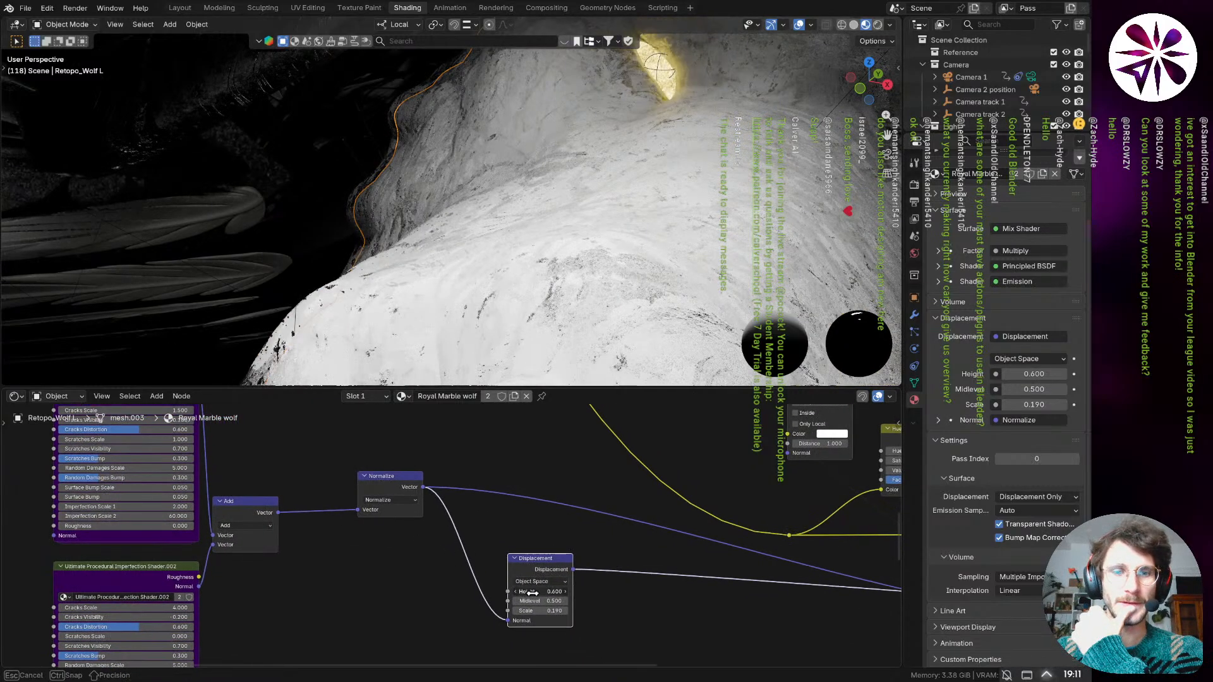
key("Escape")
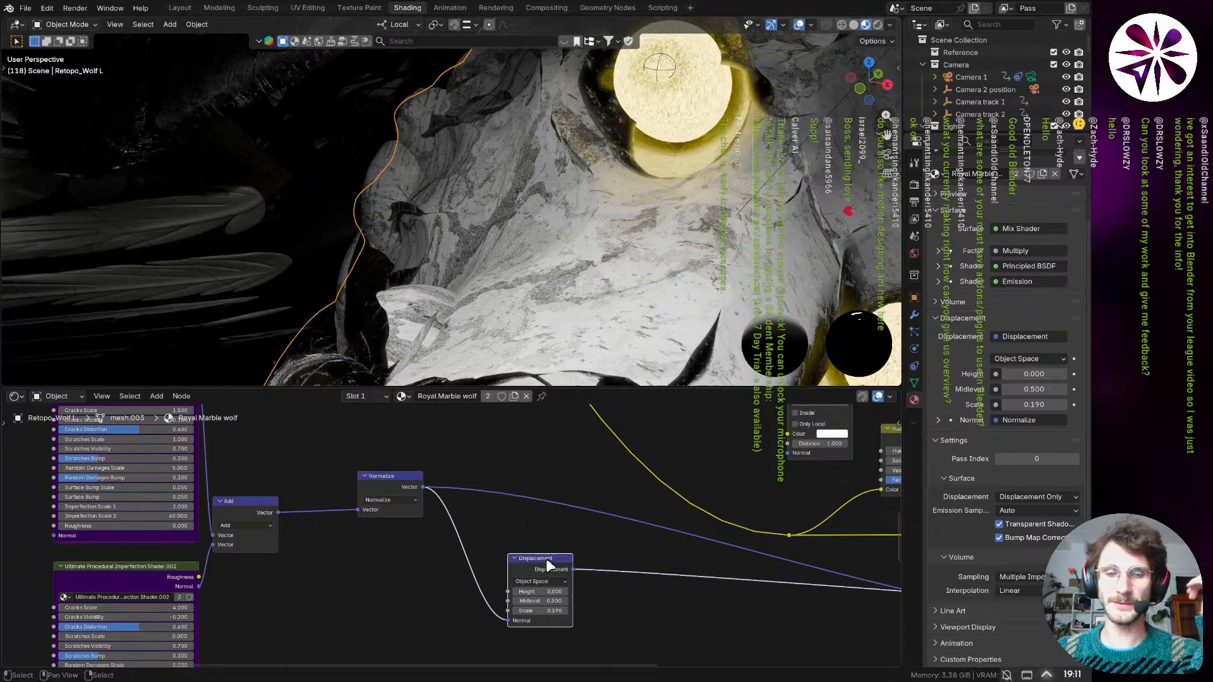
middle_click_drag(347, 483, 392, 561)
left_click(194, 456)
middle_click_drag(199, 566, 216, 414)
mouse_move(306, 518)
middle_mouse_down()
mouse_move(326, 417)
mouse_move(323, 522)
middle_mouse_up()
middle_click_drag(422, 487, 403, 539)
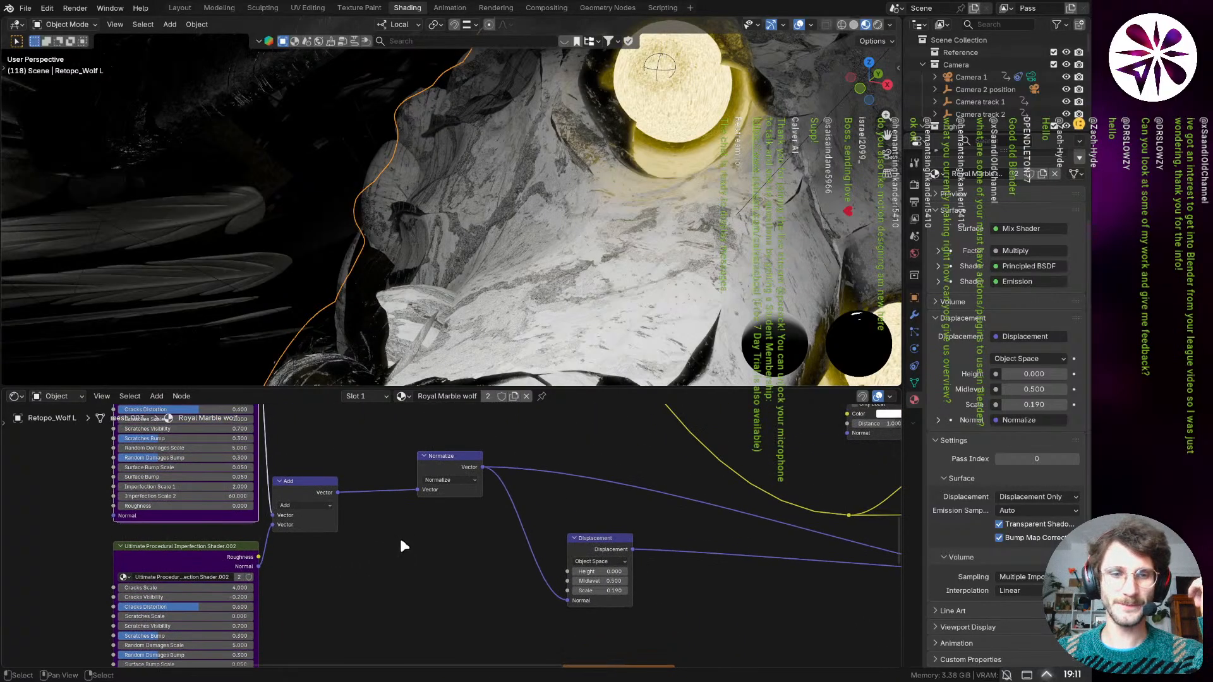
middle_click_drag(349, 483, 360, 567)
middle_click_drag(411, 491, 368, 461)
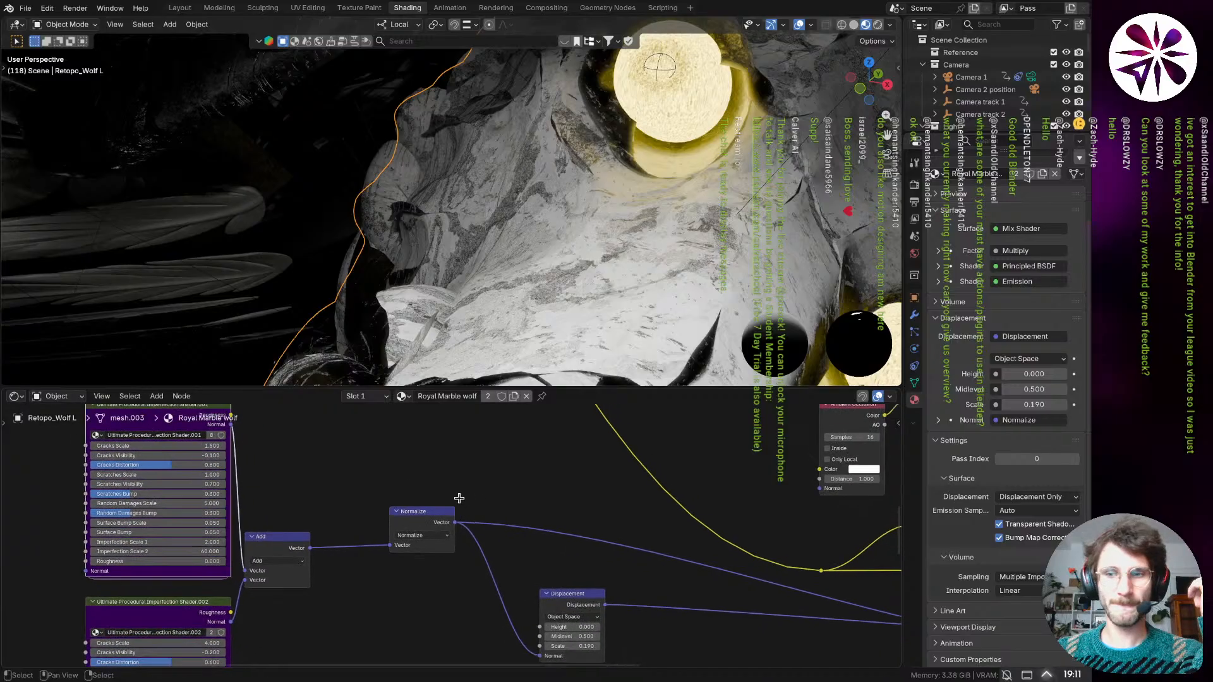
- Set the Royal Marble wolf material's surface displacement method to Bump Only and check the Displacement node's link to the Material Output
left_click(1030, 499)
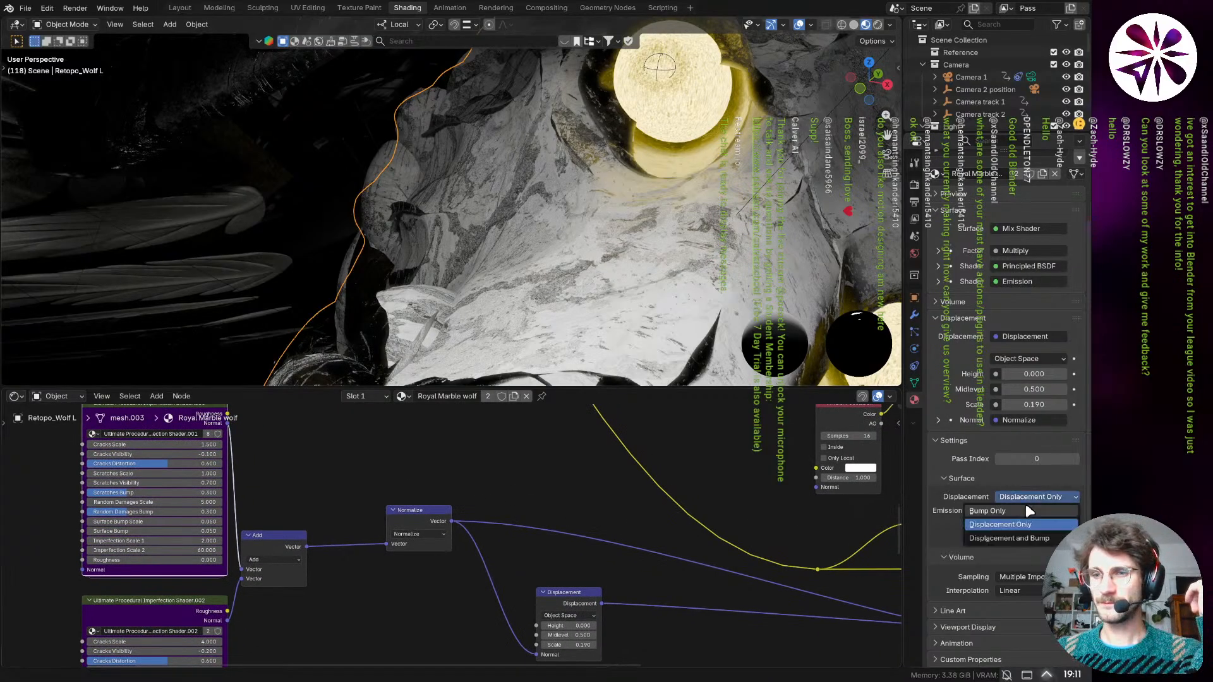
left_click(1025, 509)
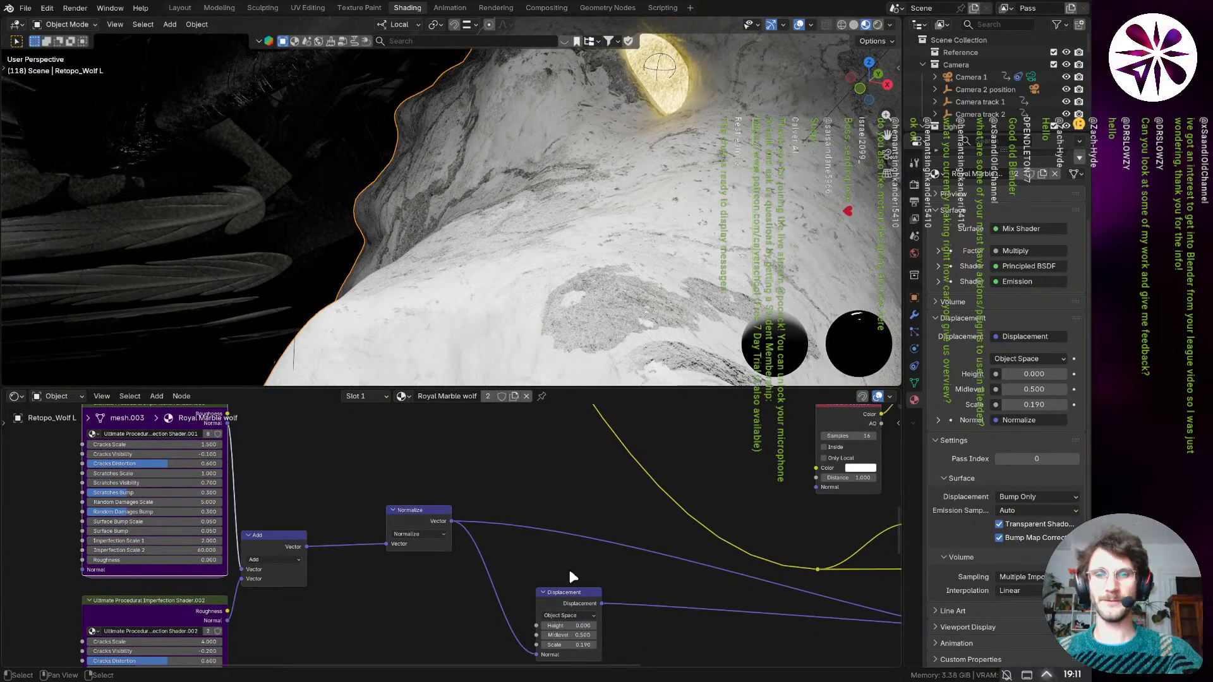
middle_click_drag(611, 583, 439, 518)
middle_click_drag(694, 537, 393, 465)
scroll(414, 484, "down", 3)
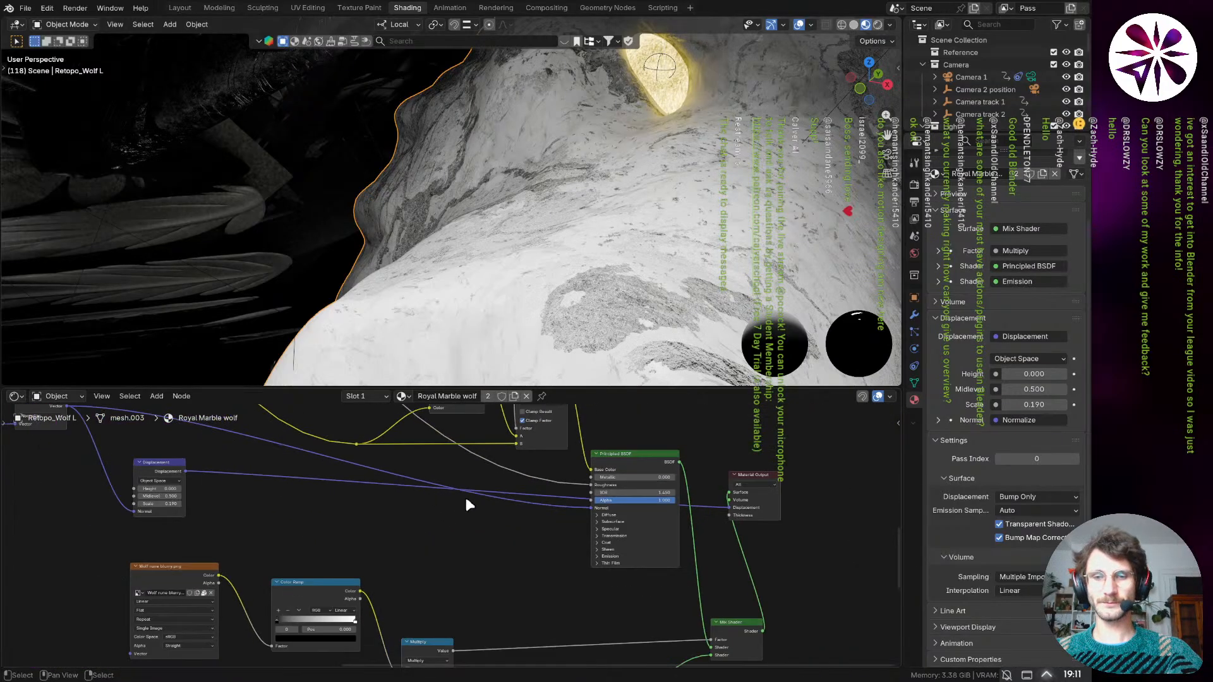
scroll(183, 473, "up", 4)
scroll(169, 484, "up", 2)
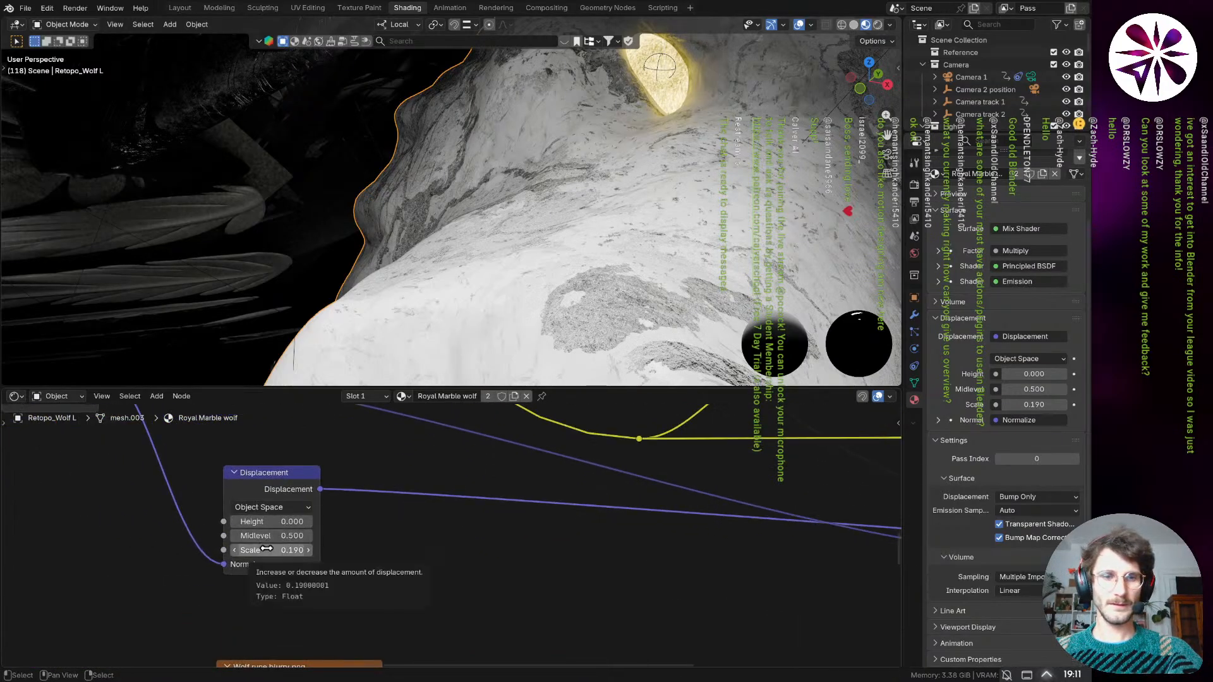
scroll(540, 250, "down", 8)
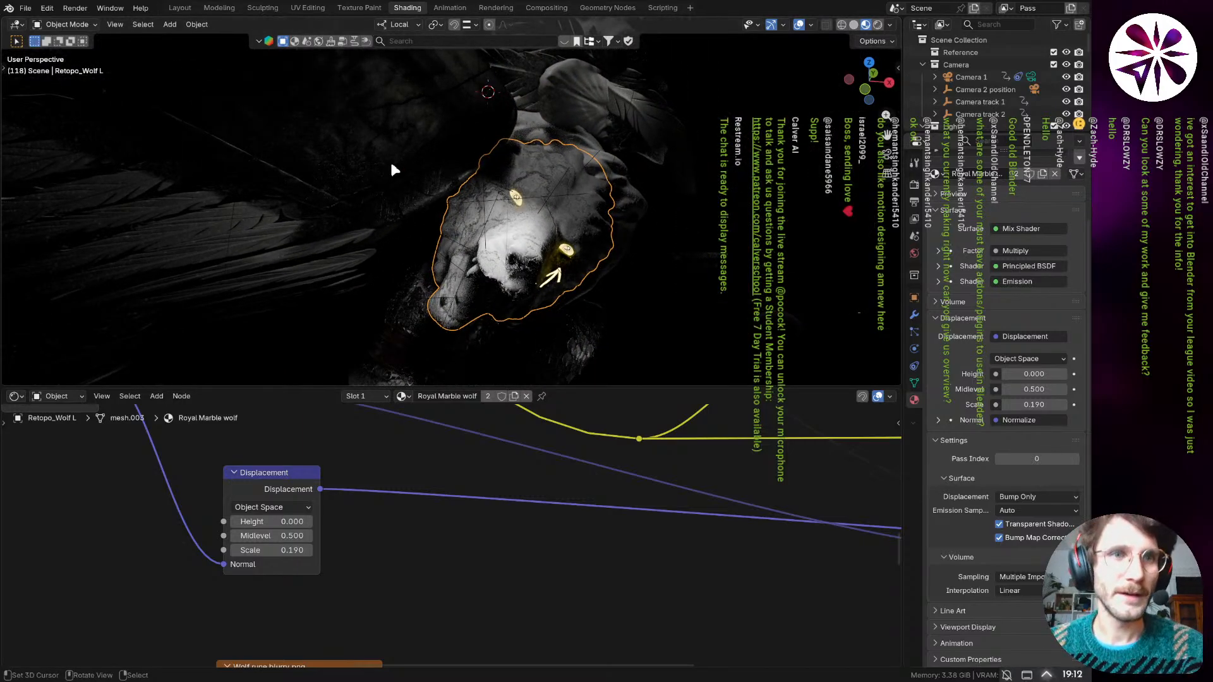
- Return to the Layout workspace, view the winged wolf statue from another angle, and save the Blender file
left_click(180, 8)
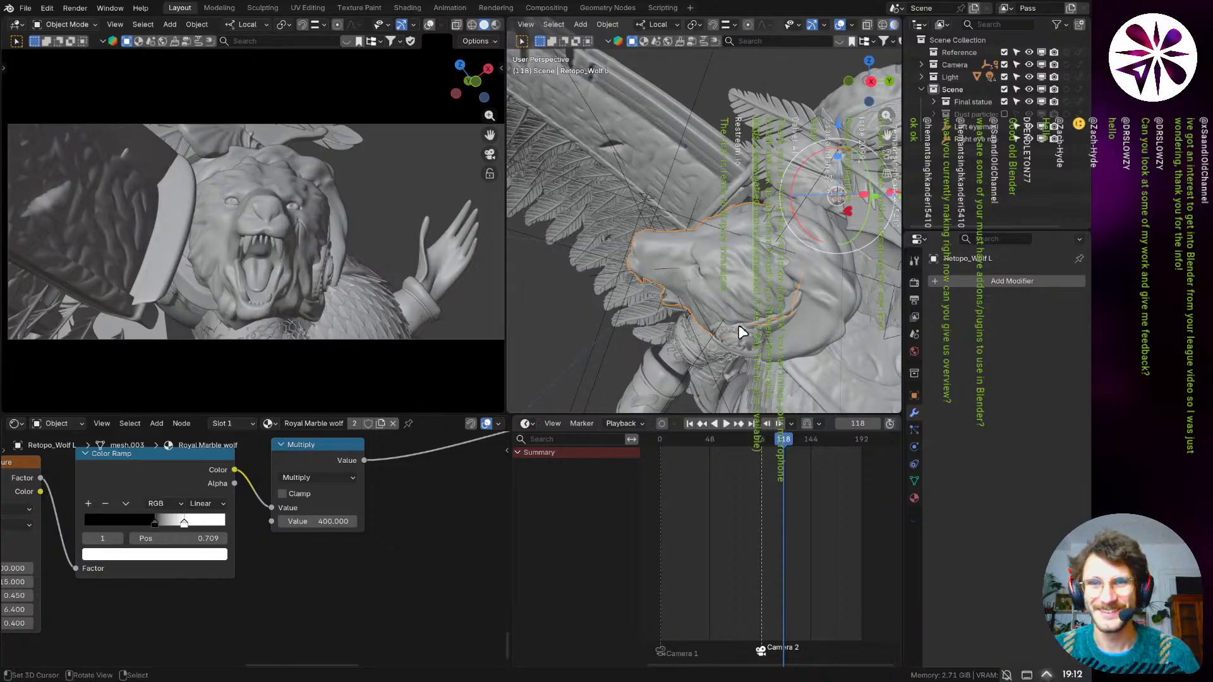
mouse_move(739, 327)
middle_mouse_down()
mouse_move(722, 323)
mouse_move(726, 306)
mouse_move(742, 309)
middle_mouse_up()
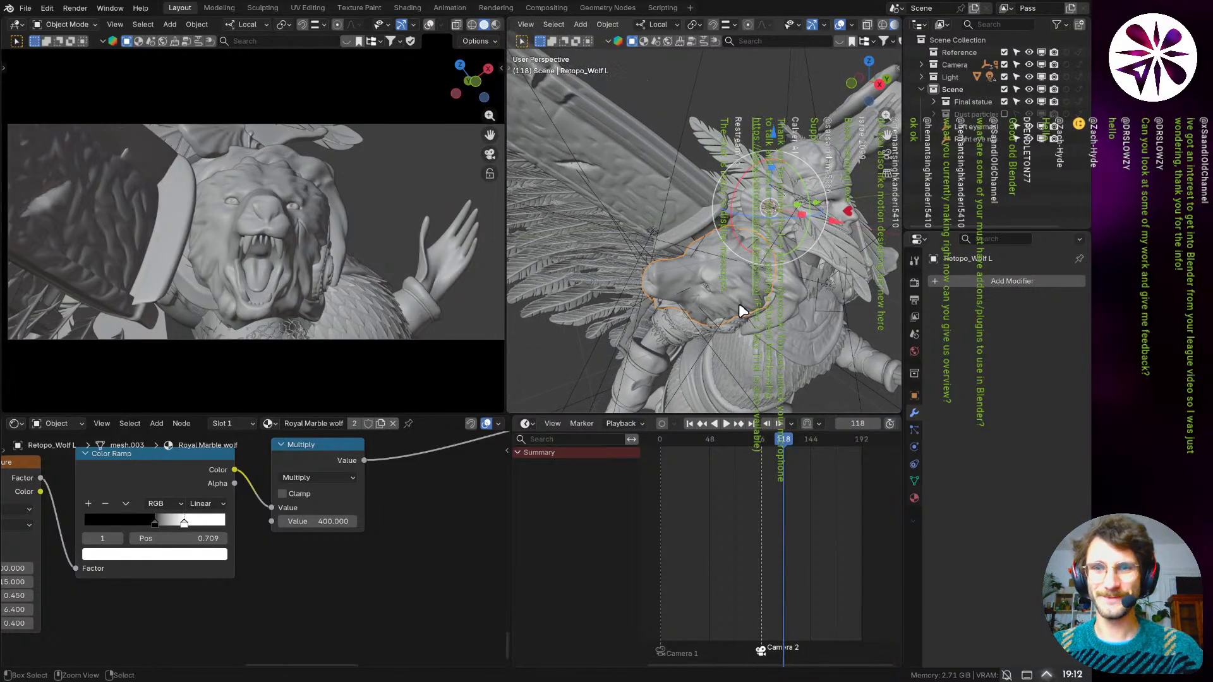
key("ctrl+s")
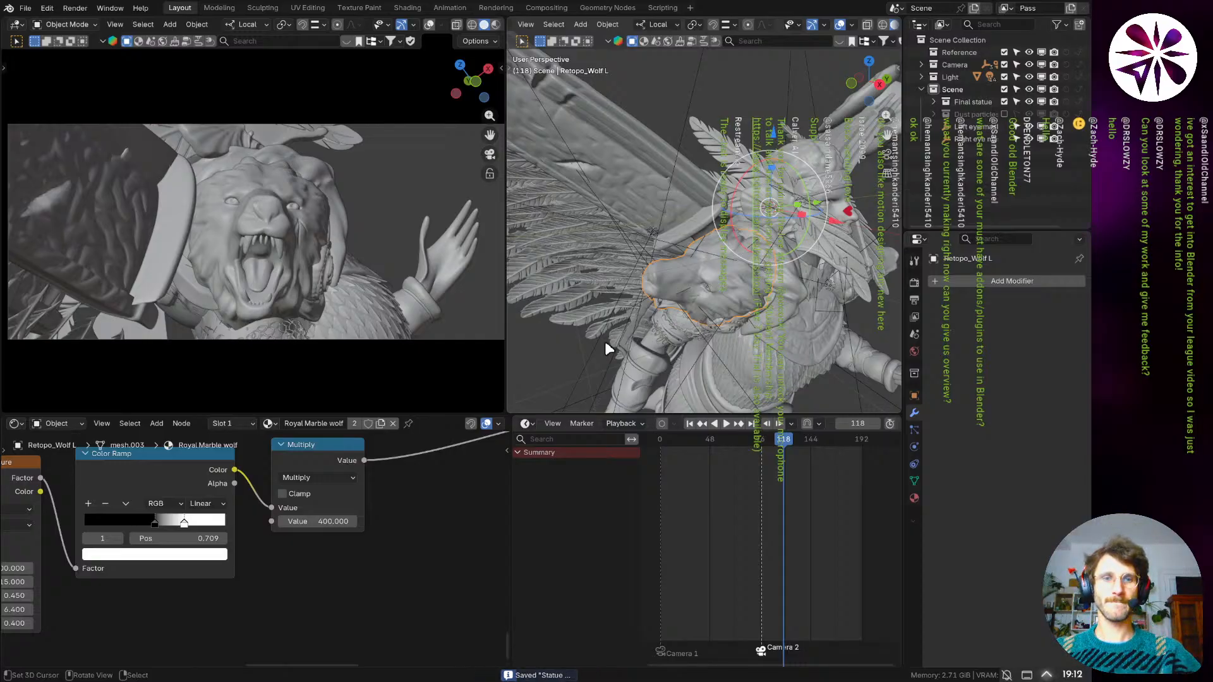
- Switch to OBS Studio and change the live stream to the scene with the large webcam and chat
mouse_move(143, 681)
left_click(333, 659)
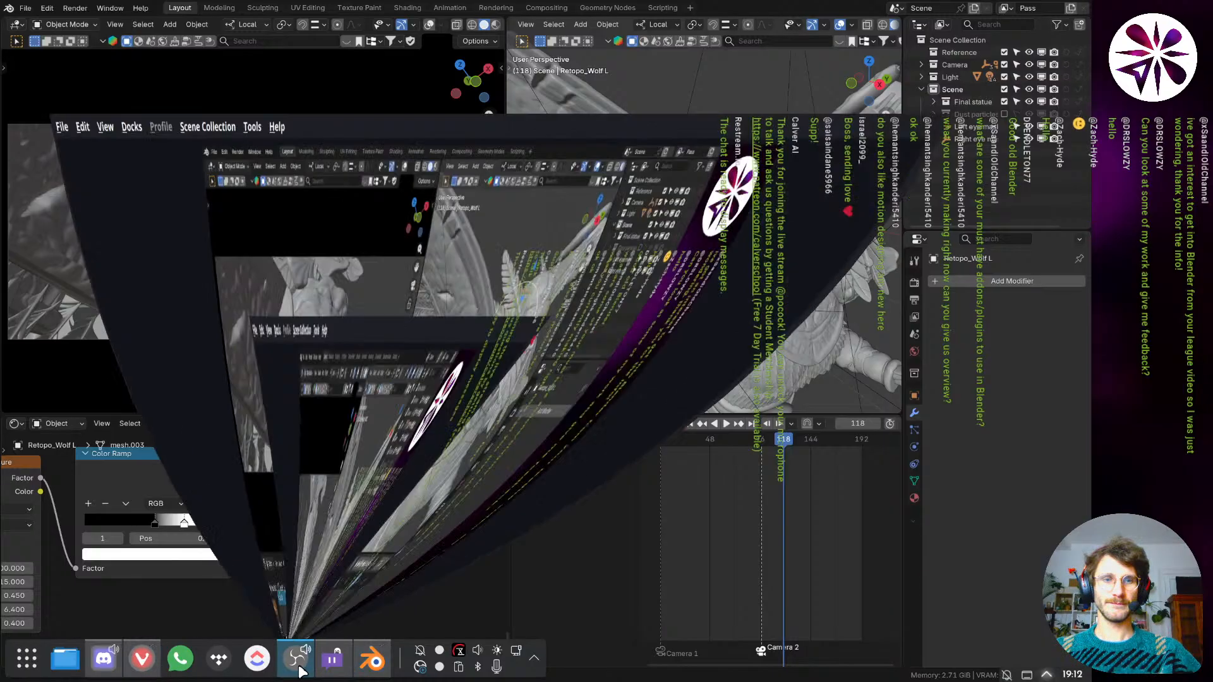
left_click(81, 535)
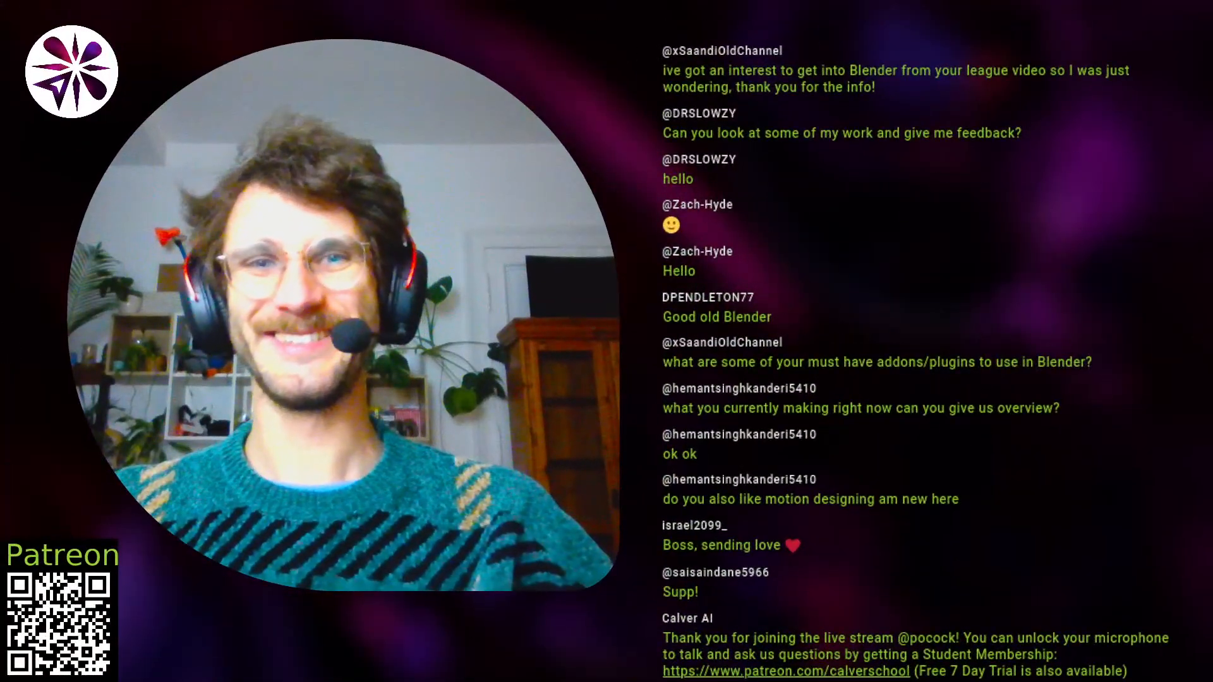